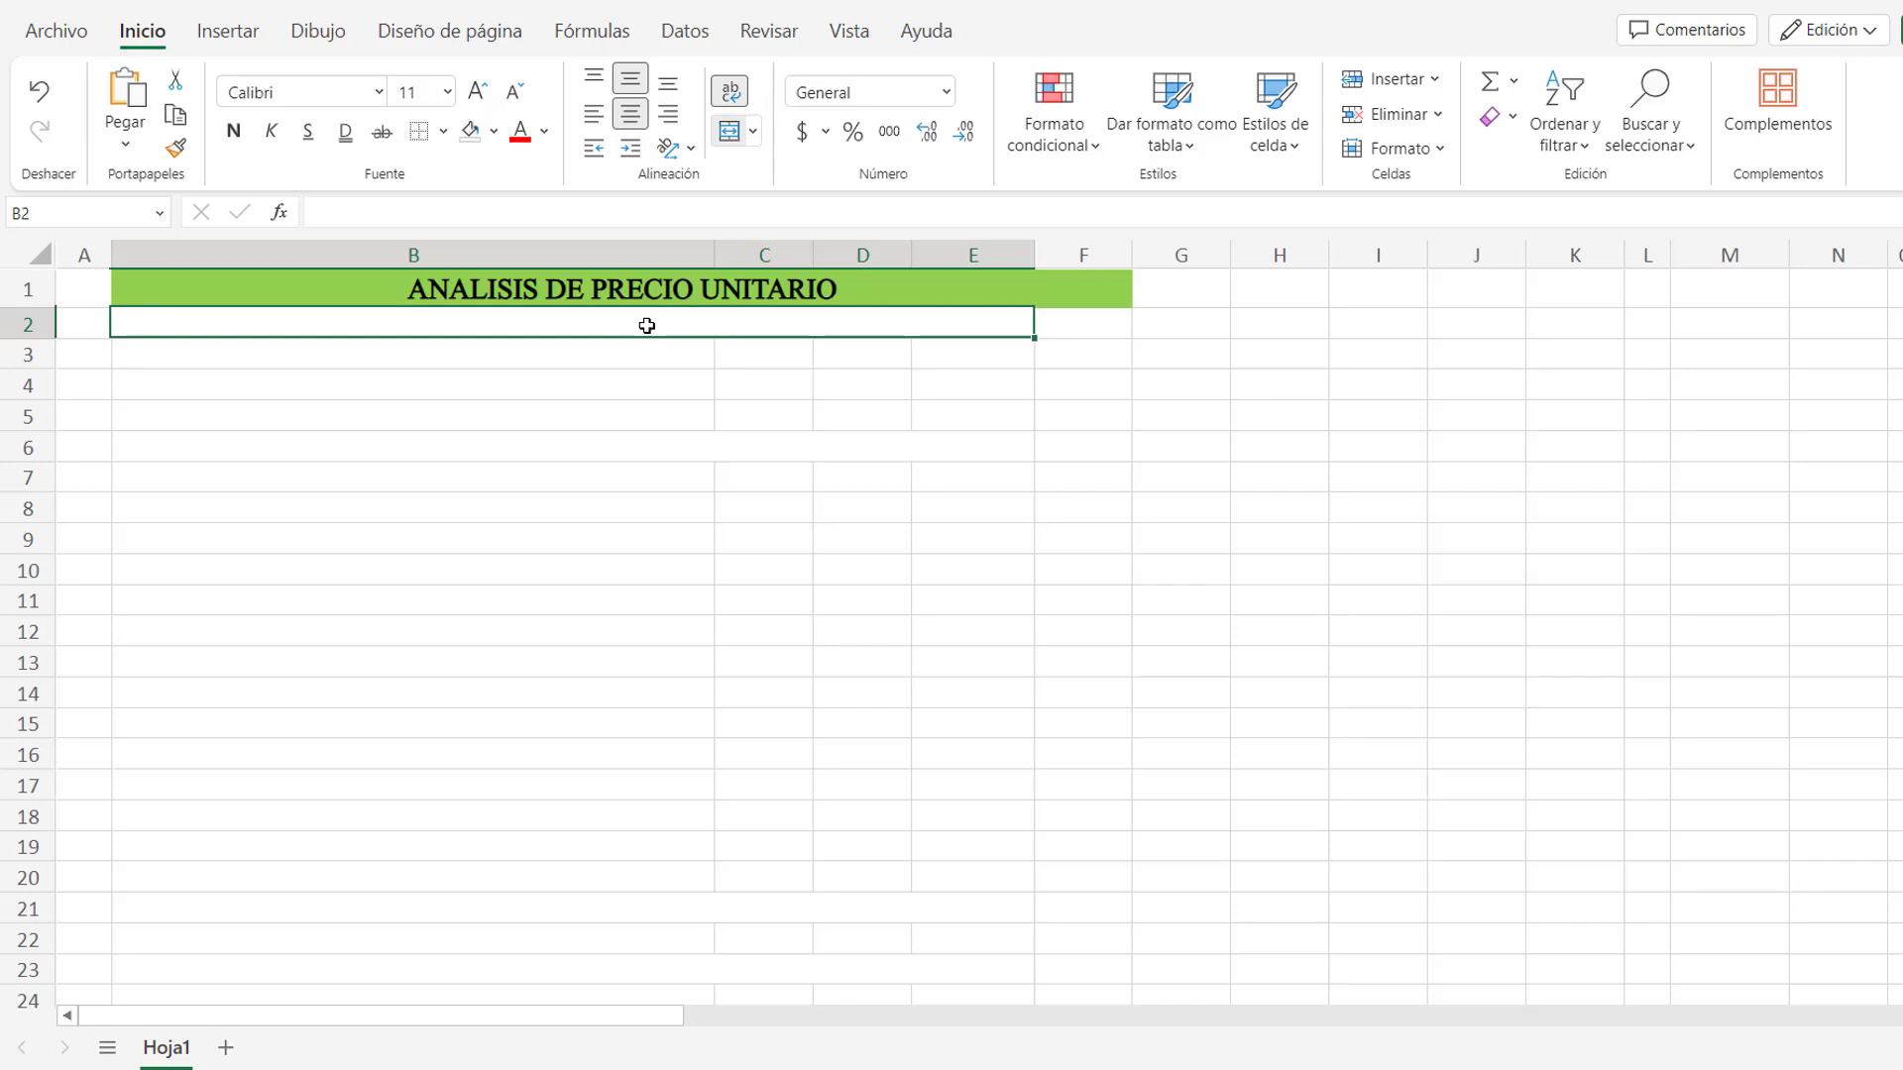
Type the drywall false-ceiling description, including painting and everything needed for installation, into merged cell B2.
type("Construcción de cielo falso en drywall")
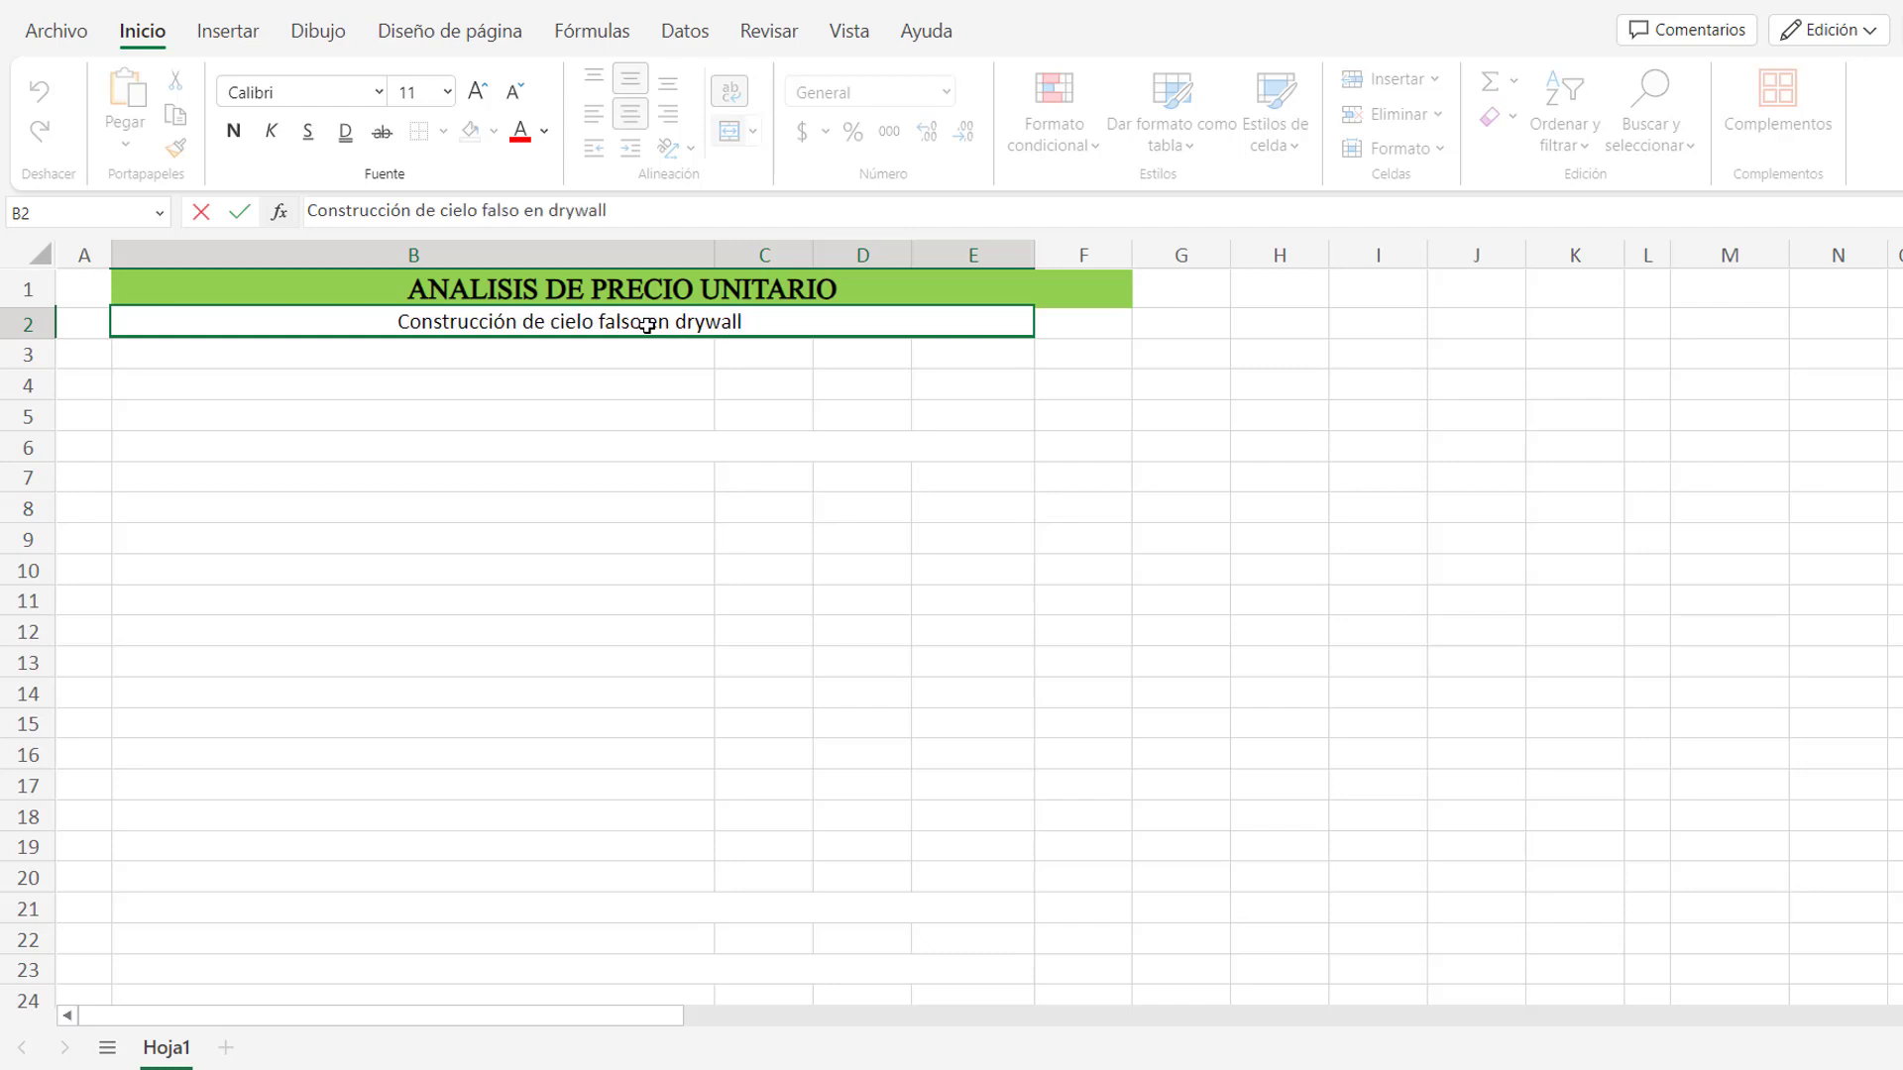
type(". Incluye")
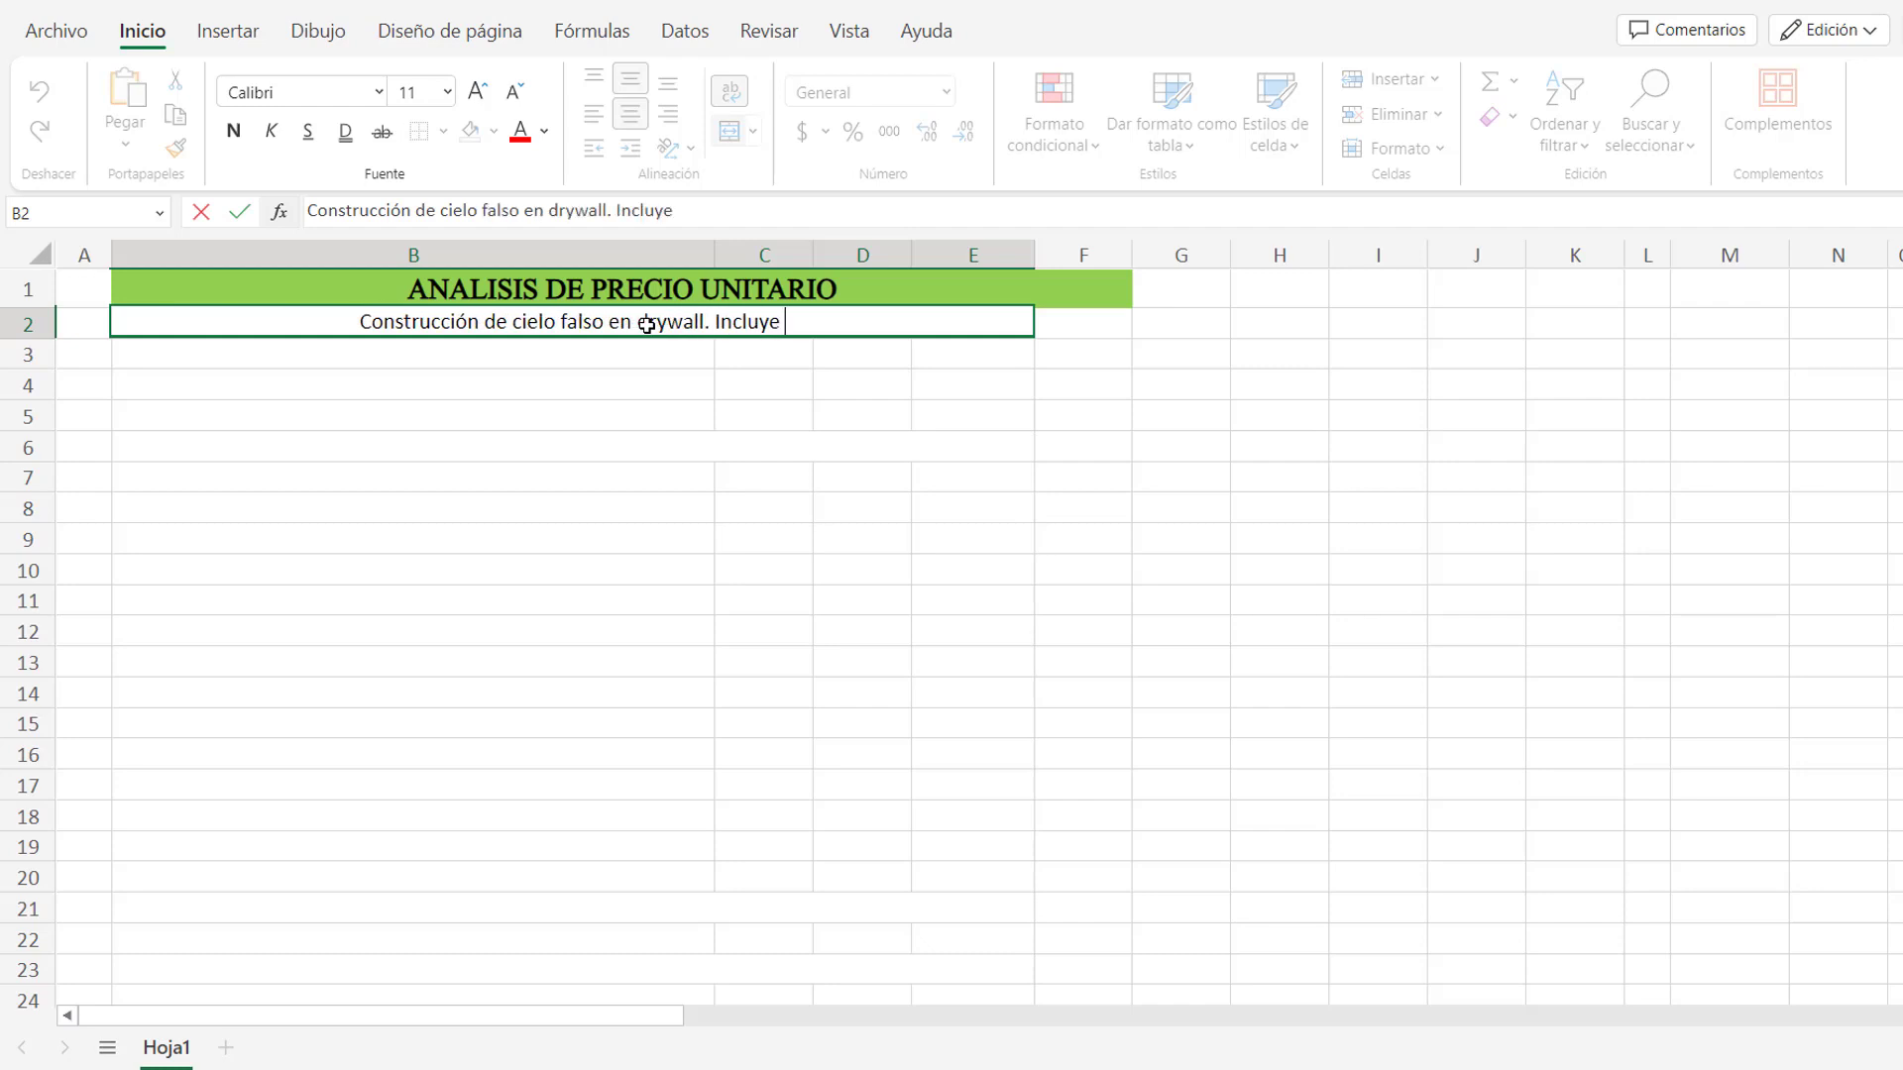
type(" pintura")
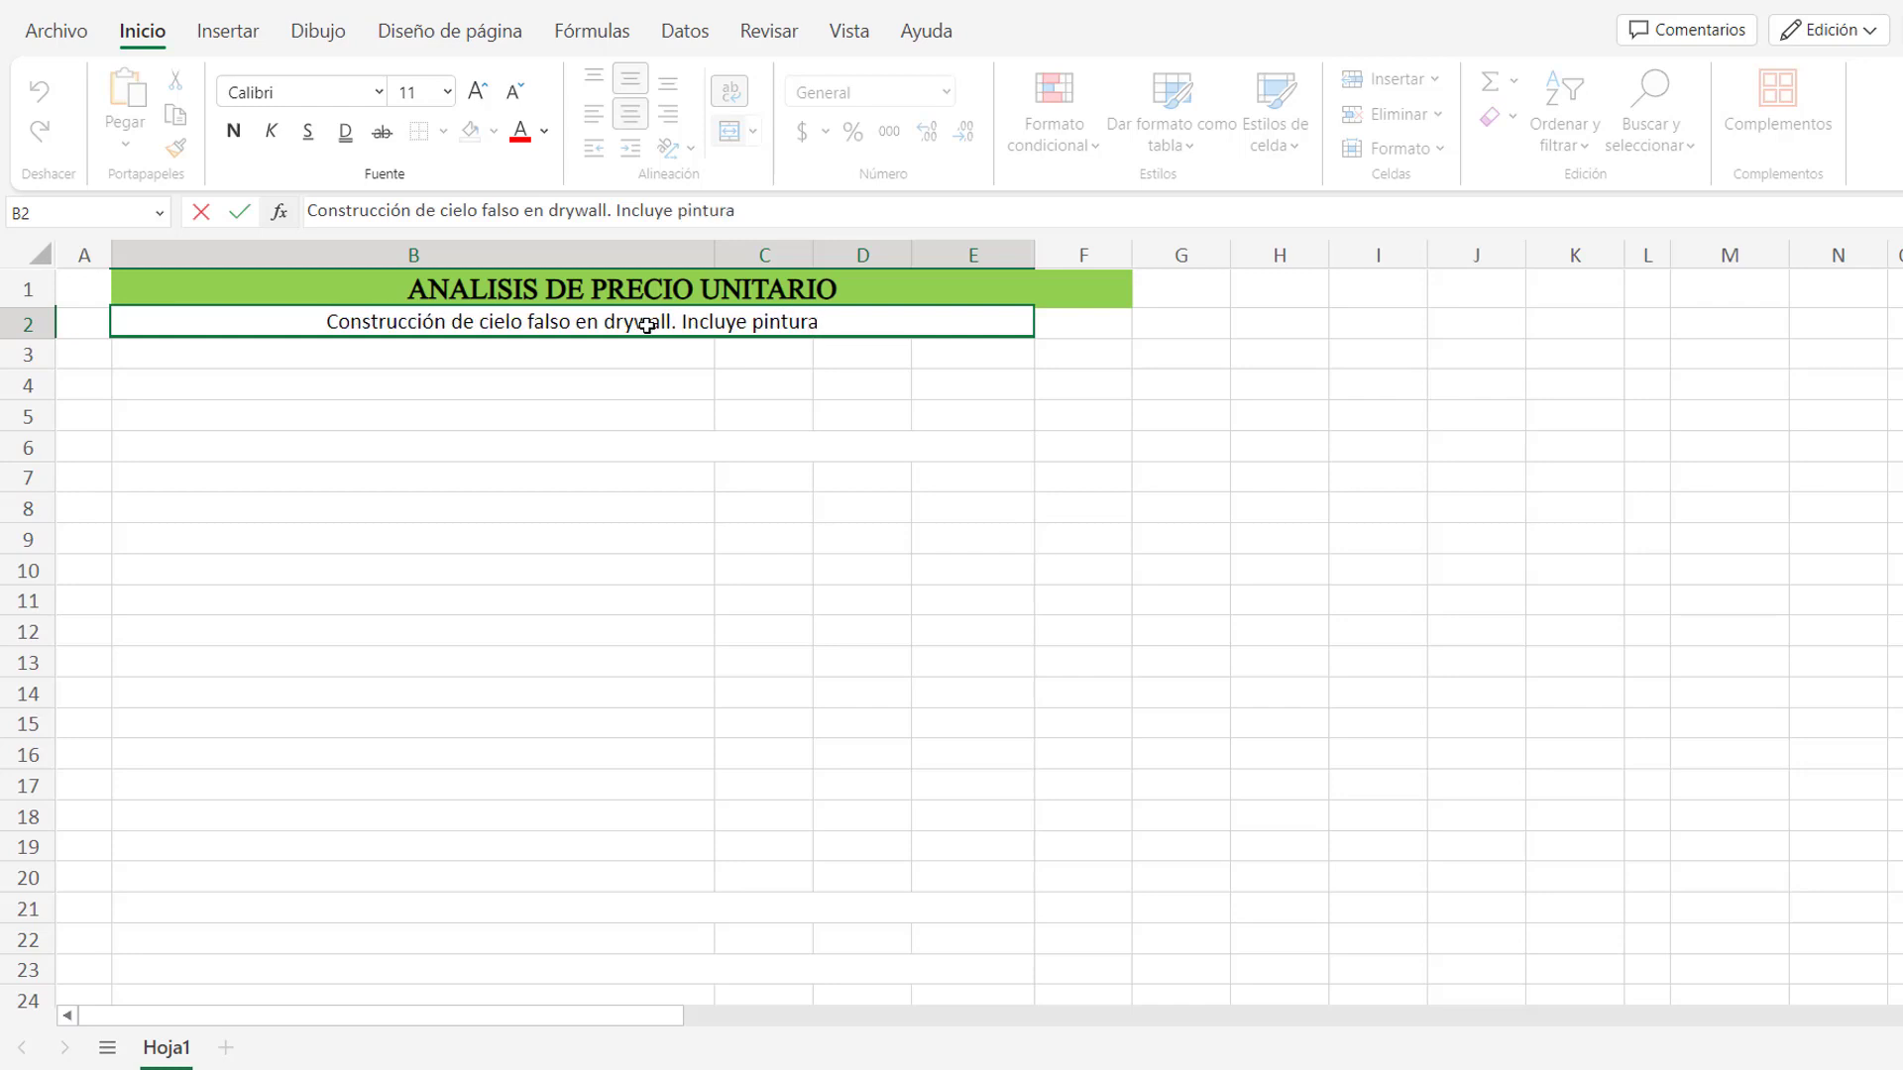
type(" y todo lo necesa")
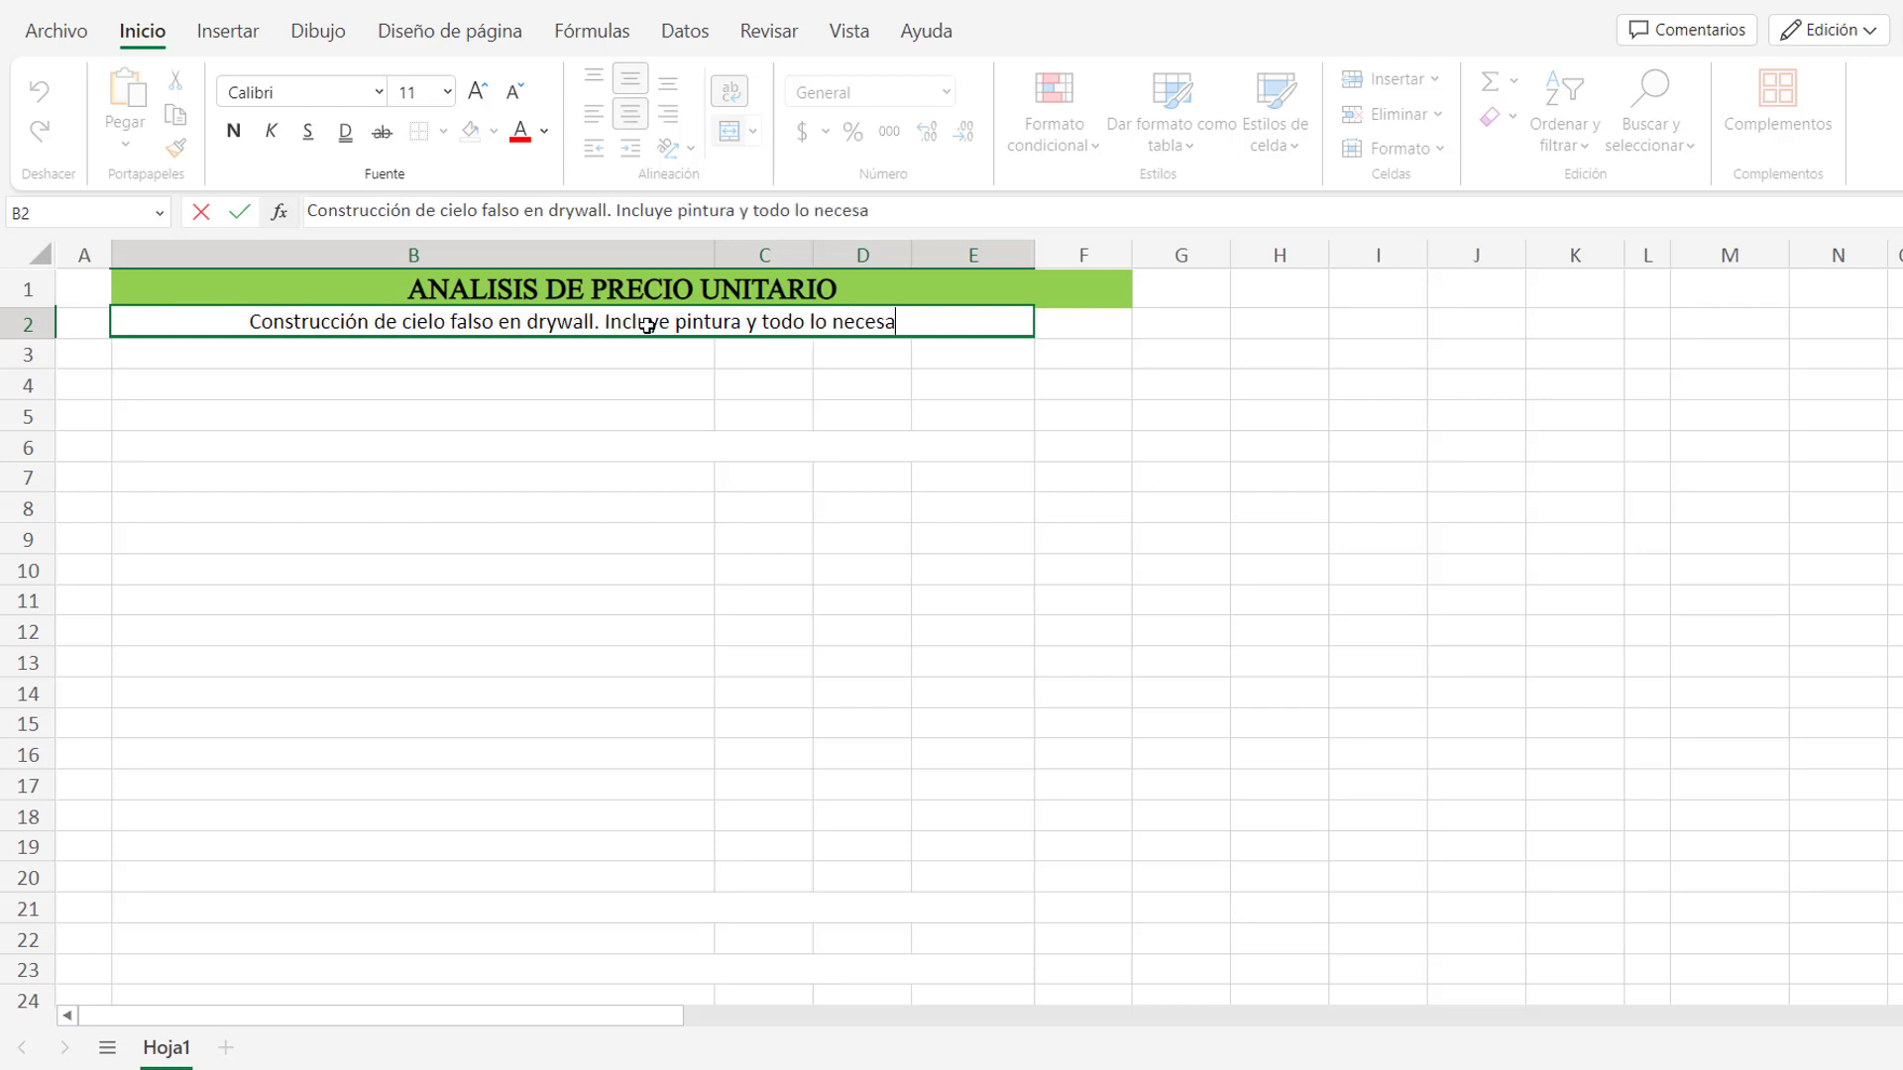
type("rio para si")
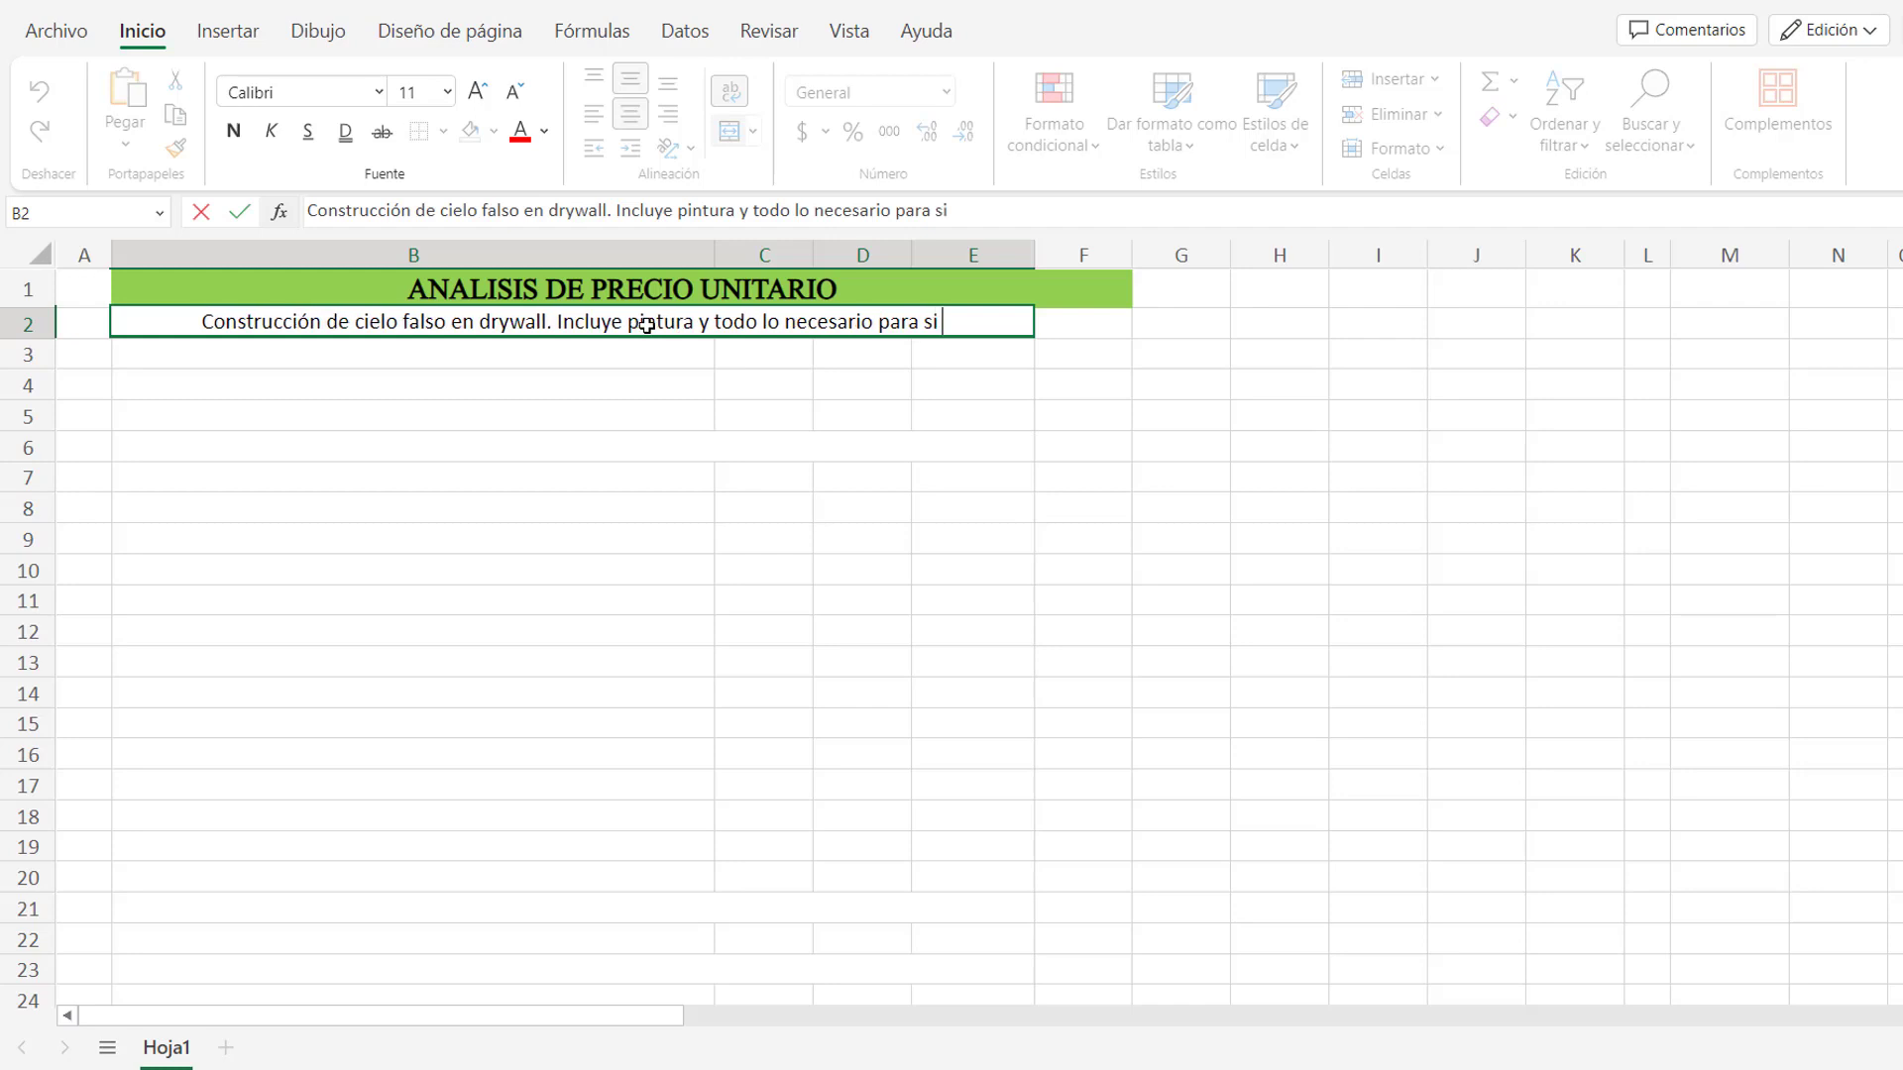
key("BackSpace")
type("u correcta")
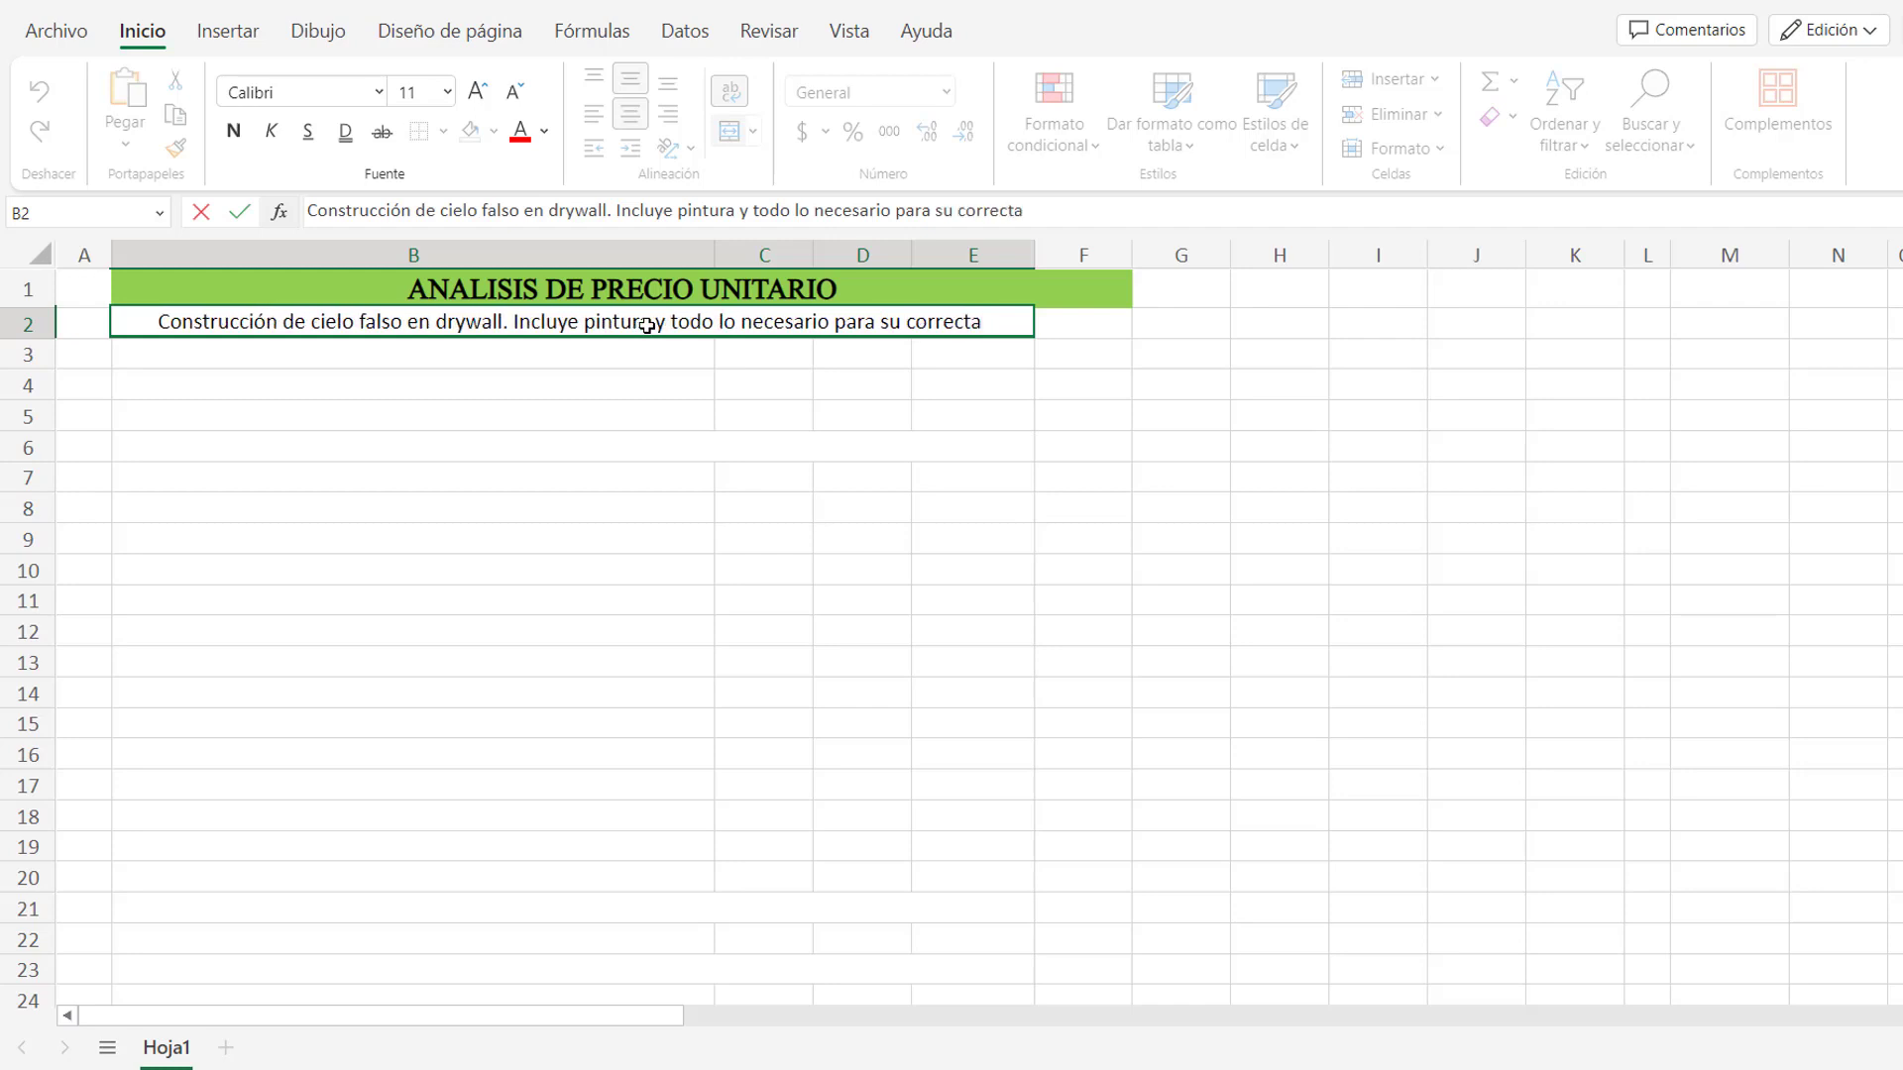
type(" instalaci")
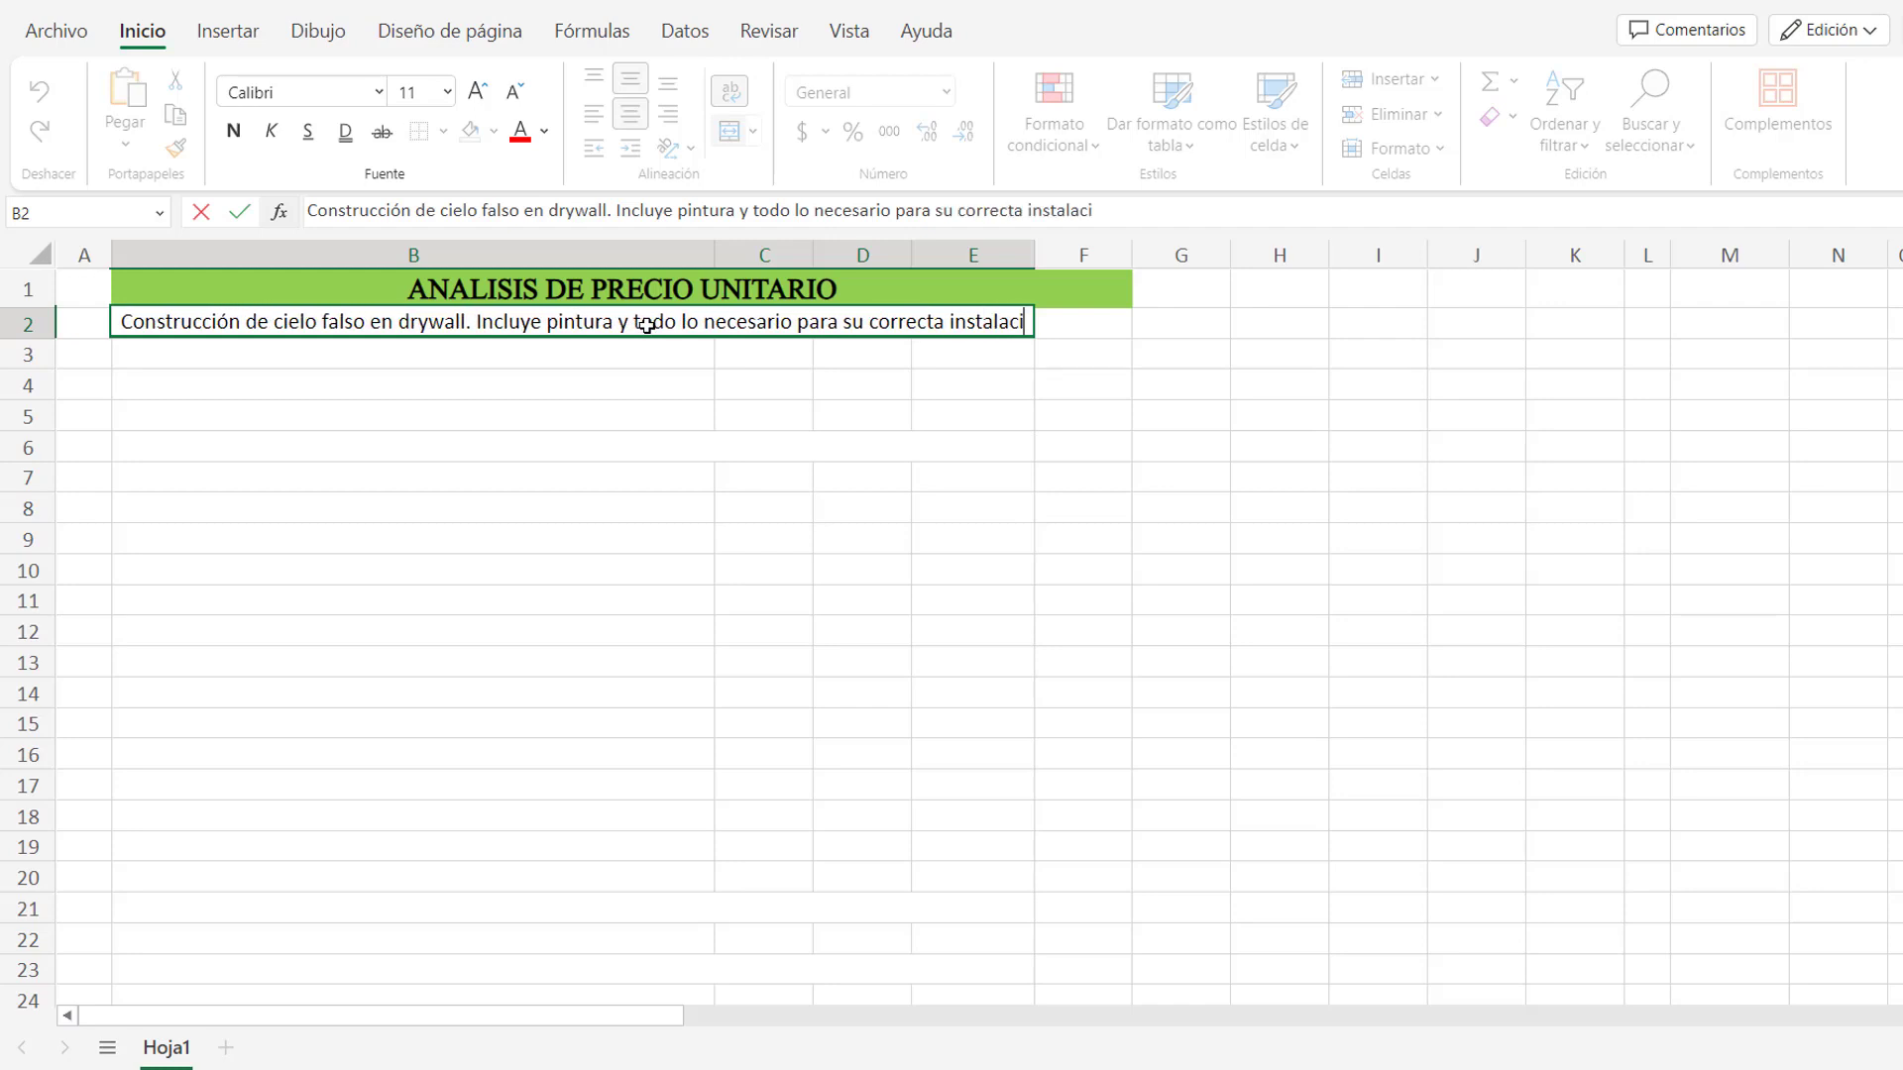
type("ón")
Make row 2 taller and add the labels m2 in F2, Rendimiento in B3 and Jornada in E3.
left_click(679, 436)
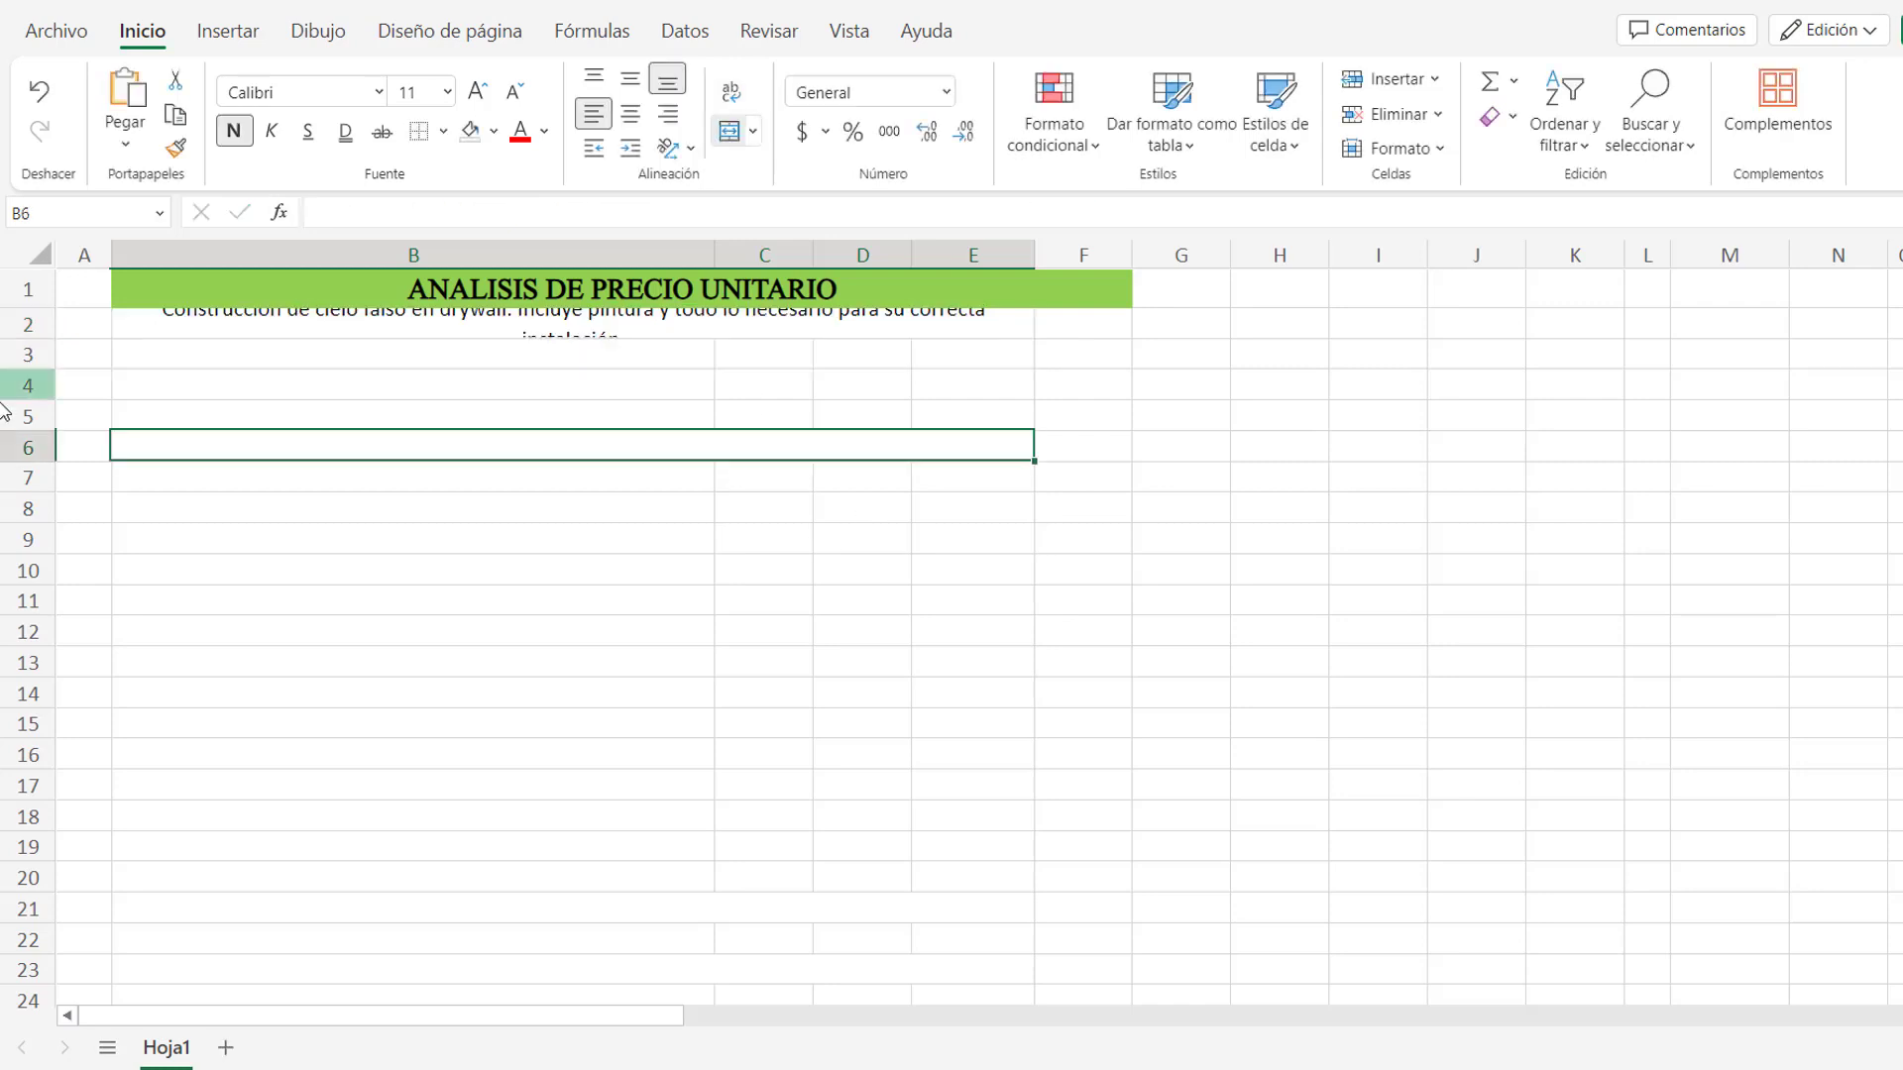
left_click_drag(29, 338, 33, 369)
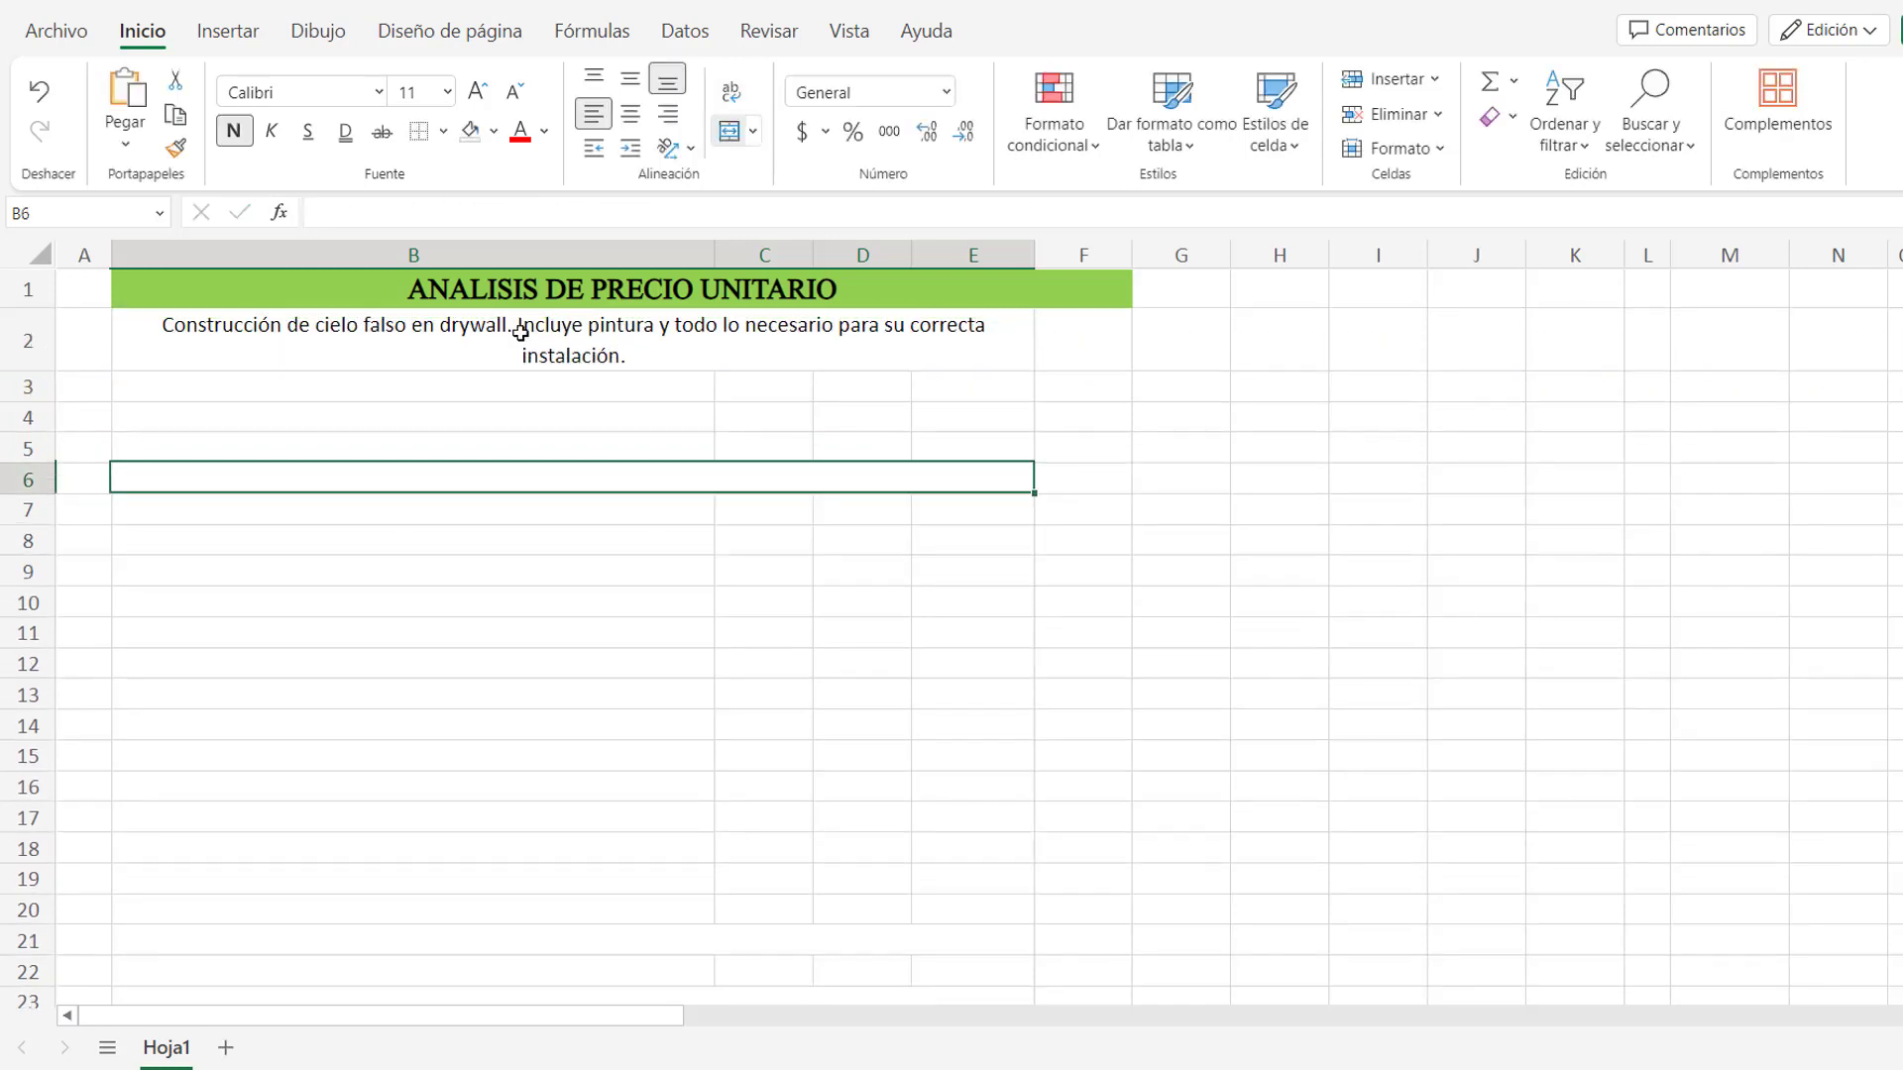
left_click(1074, 367)
type("m2")
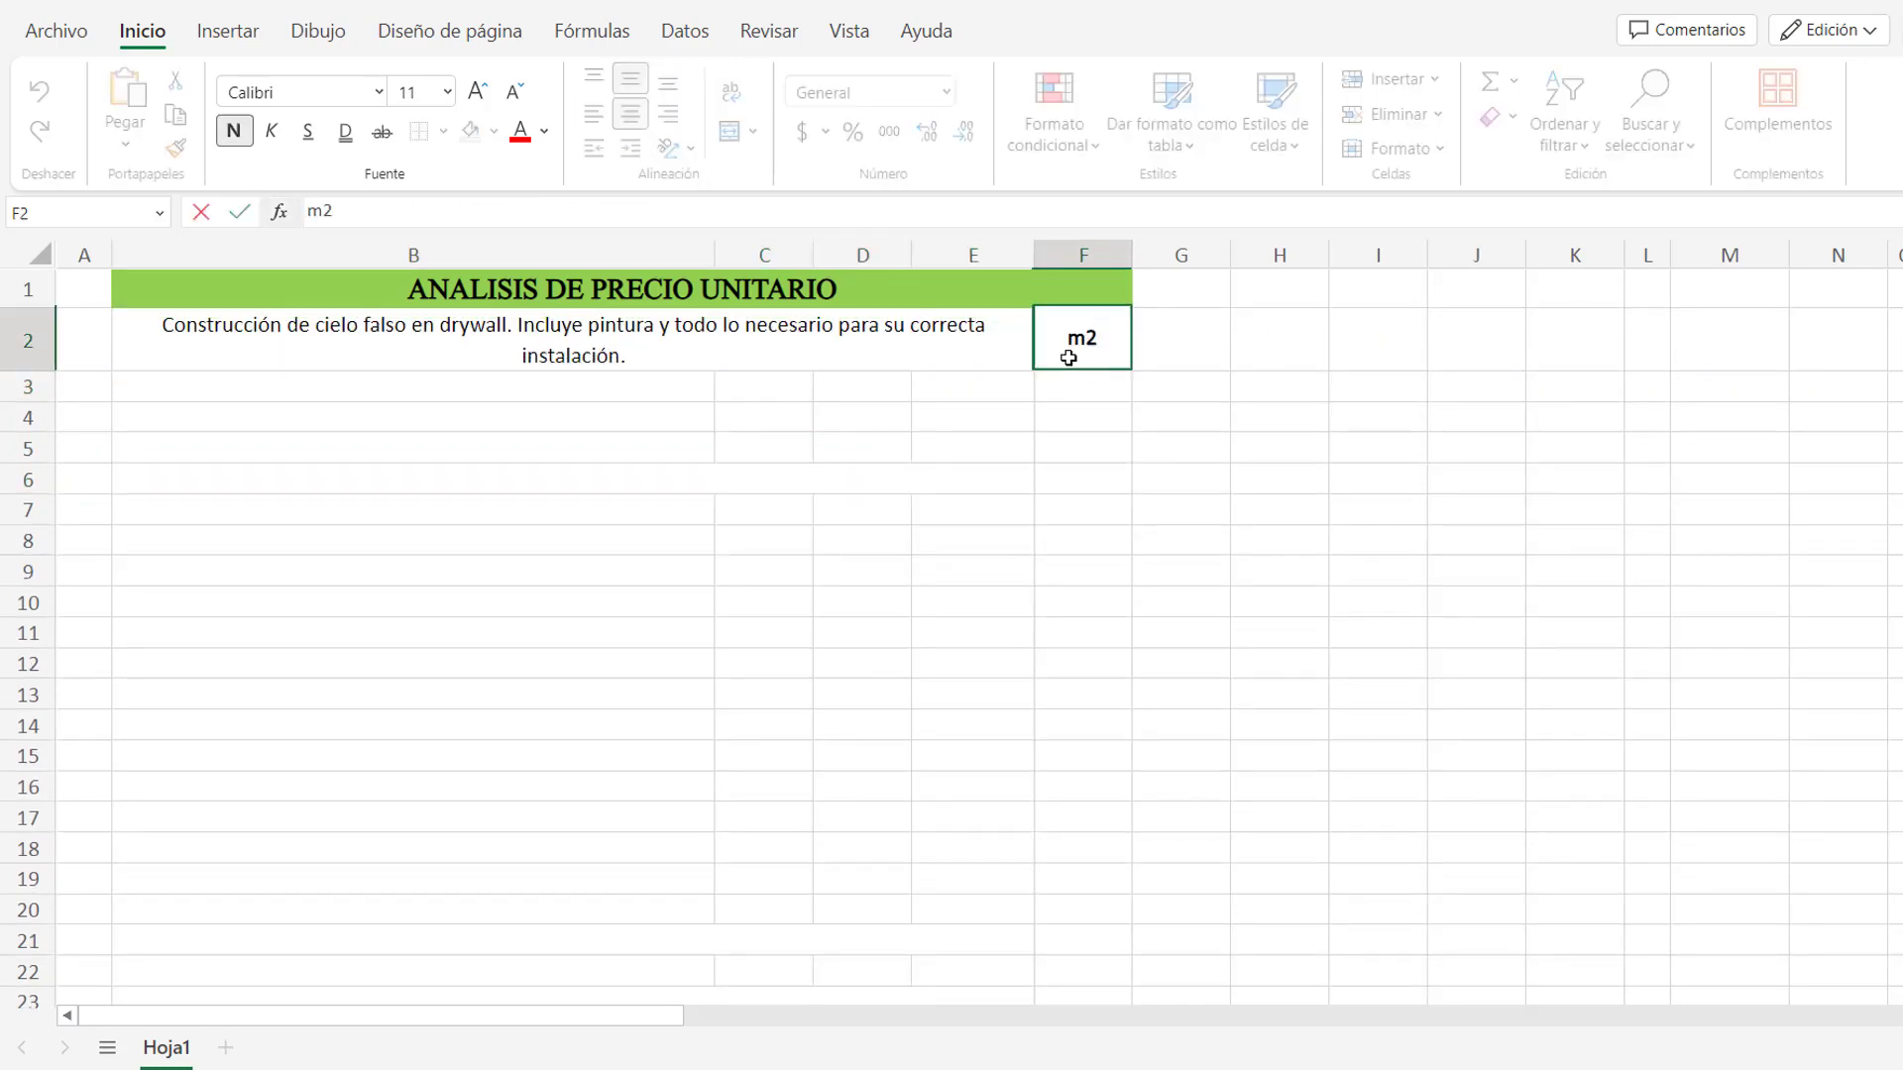
left_click(660, 393)
type("Re")
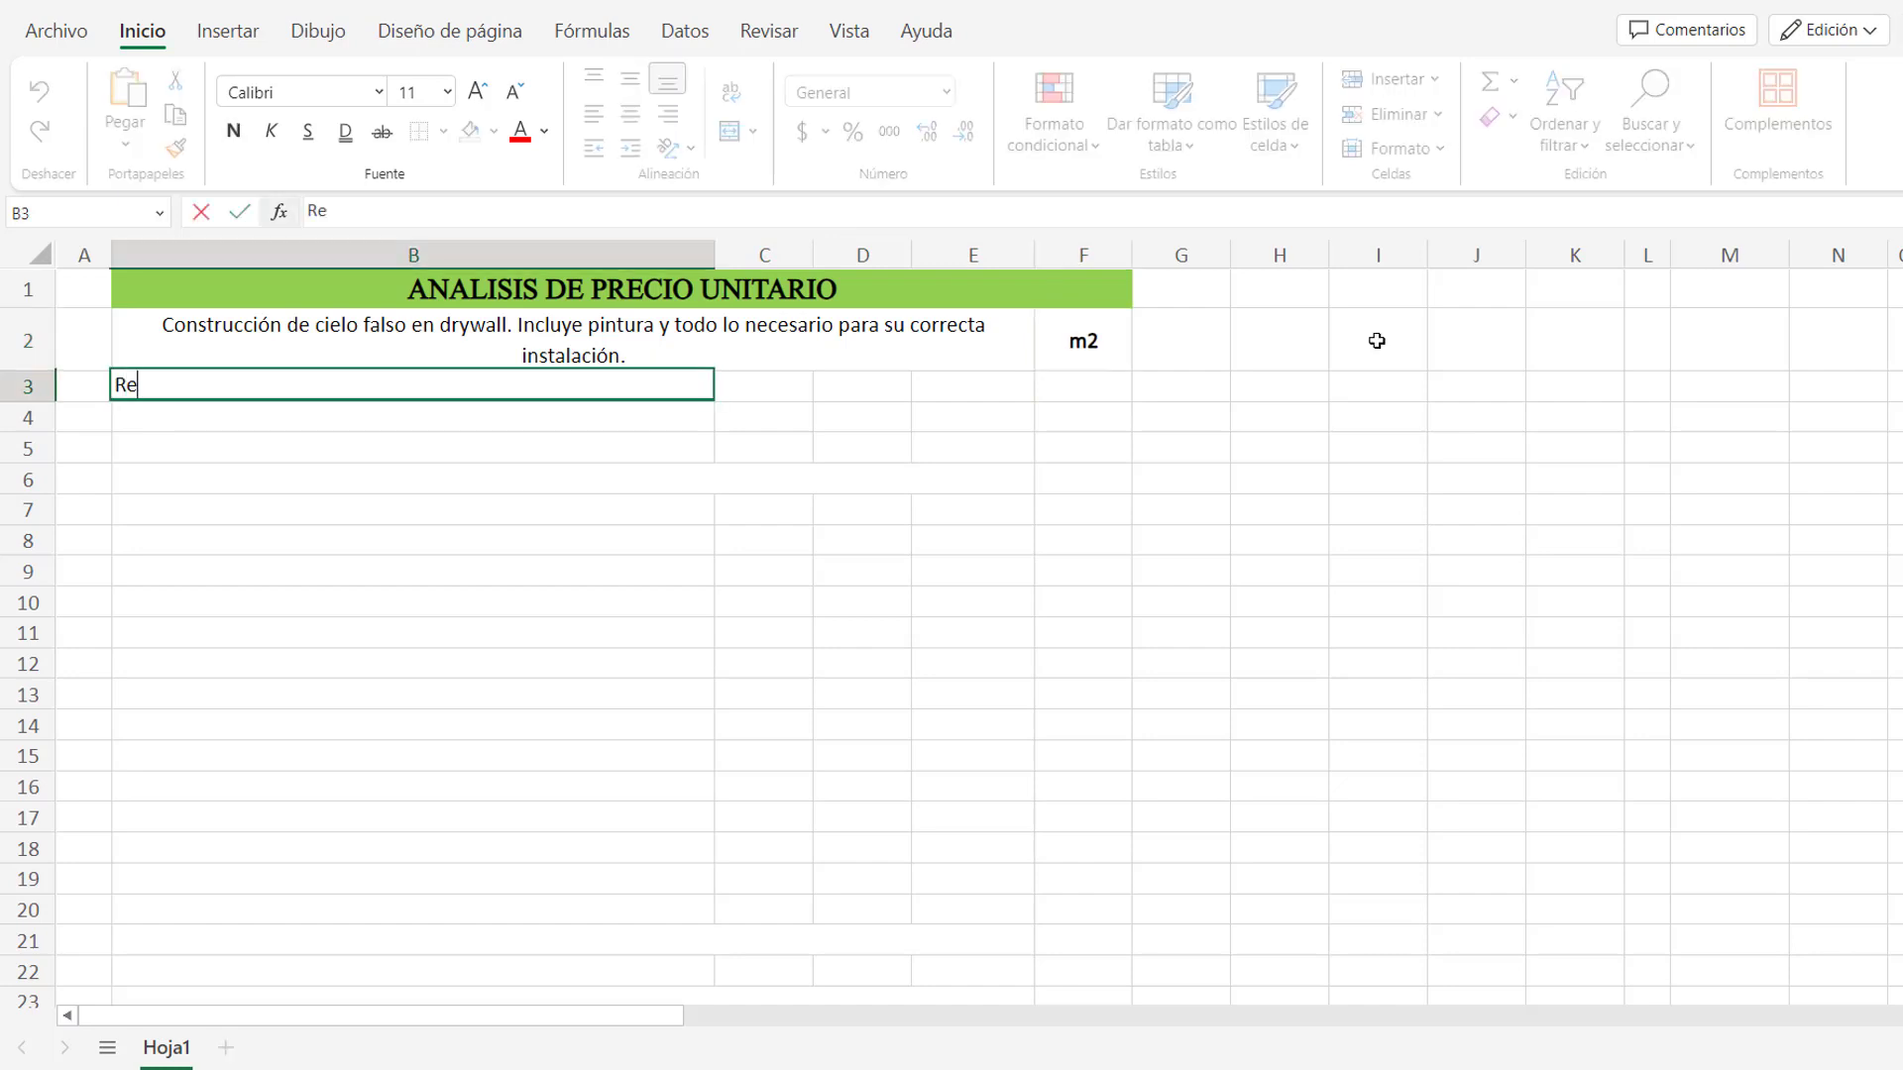
type("ndimien")
key("Tab")
key("Tab")
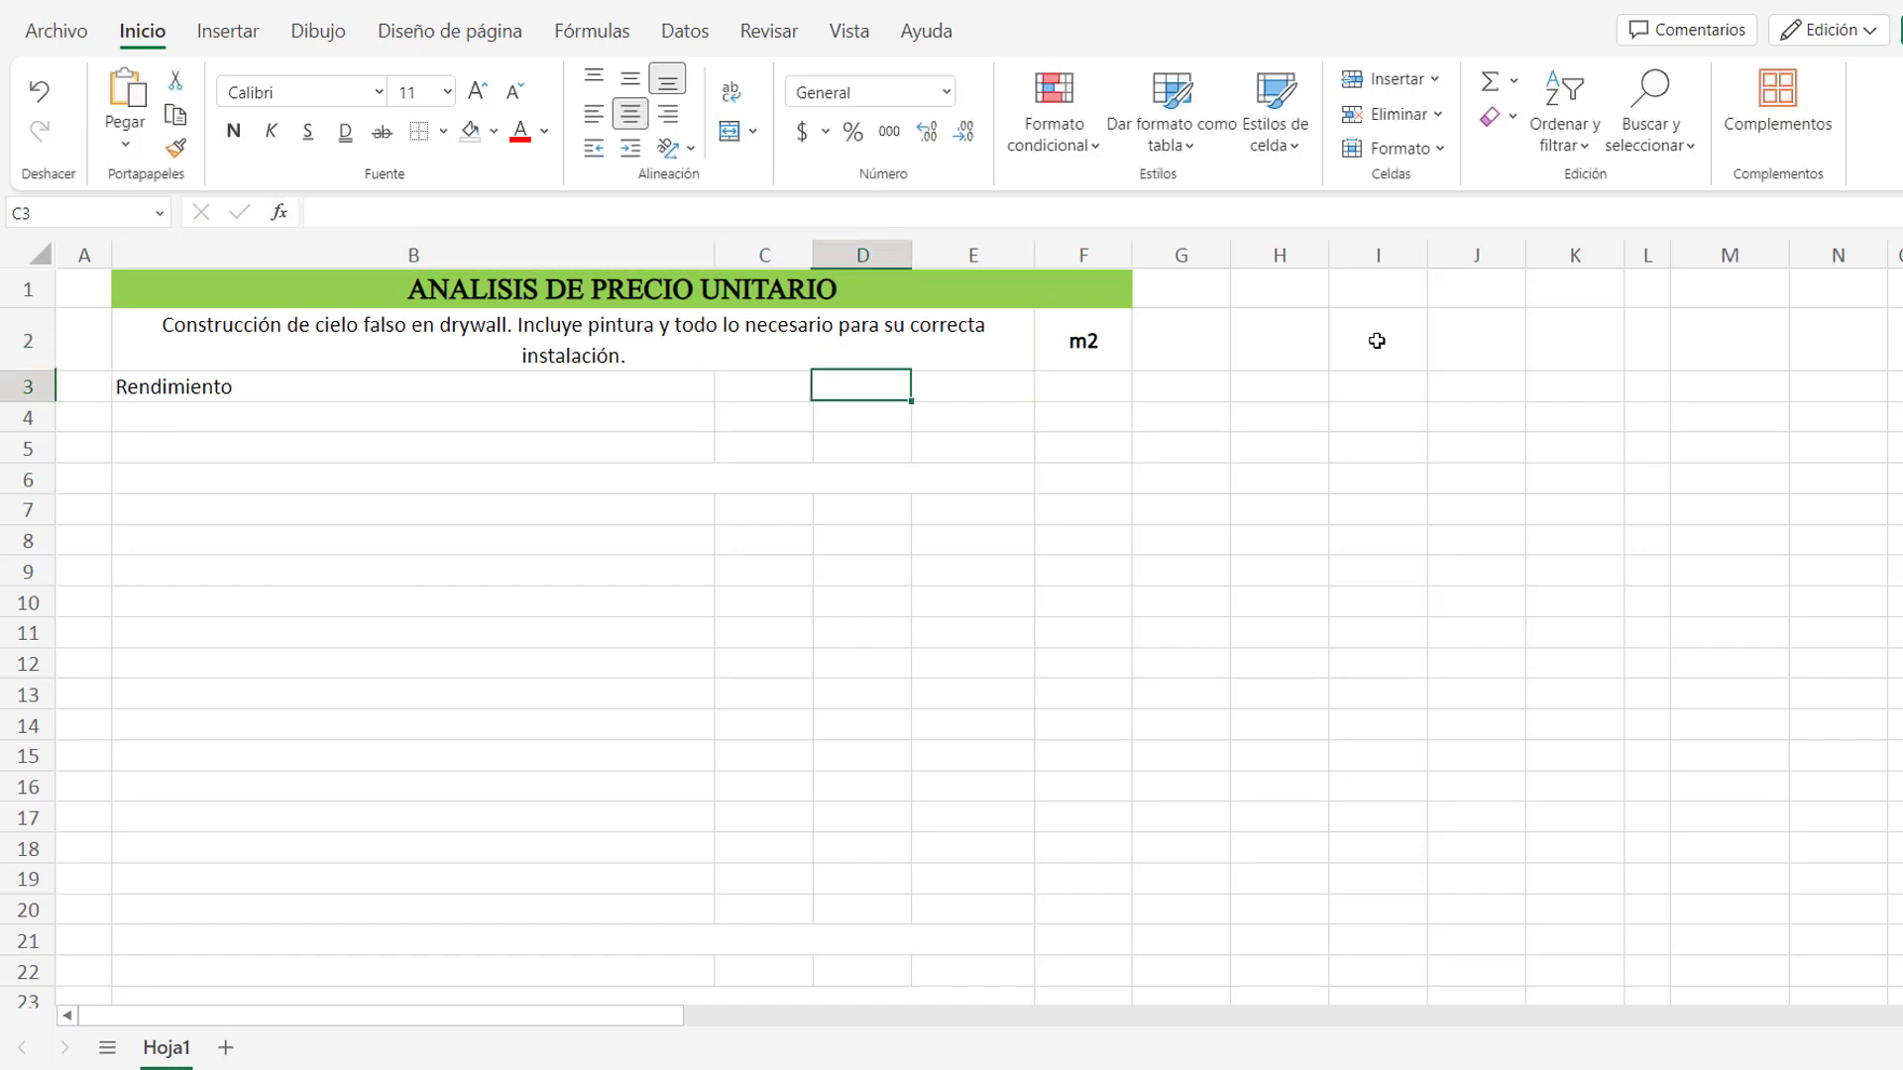
key("Tab")
type("Jornada")
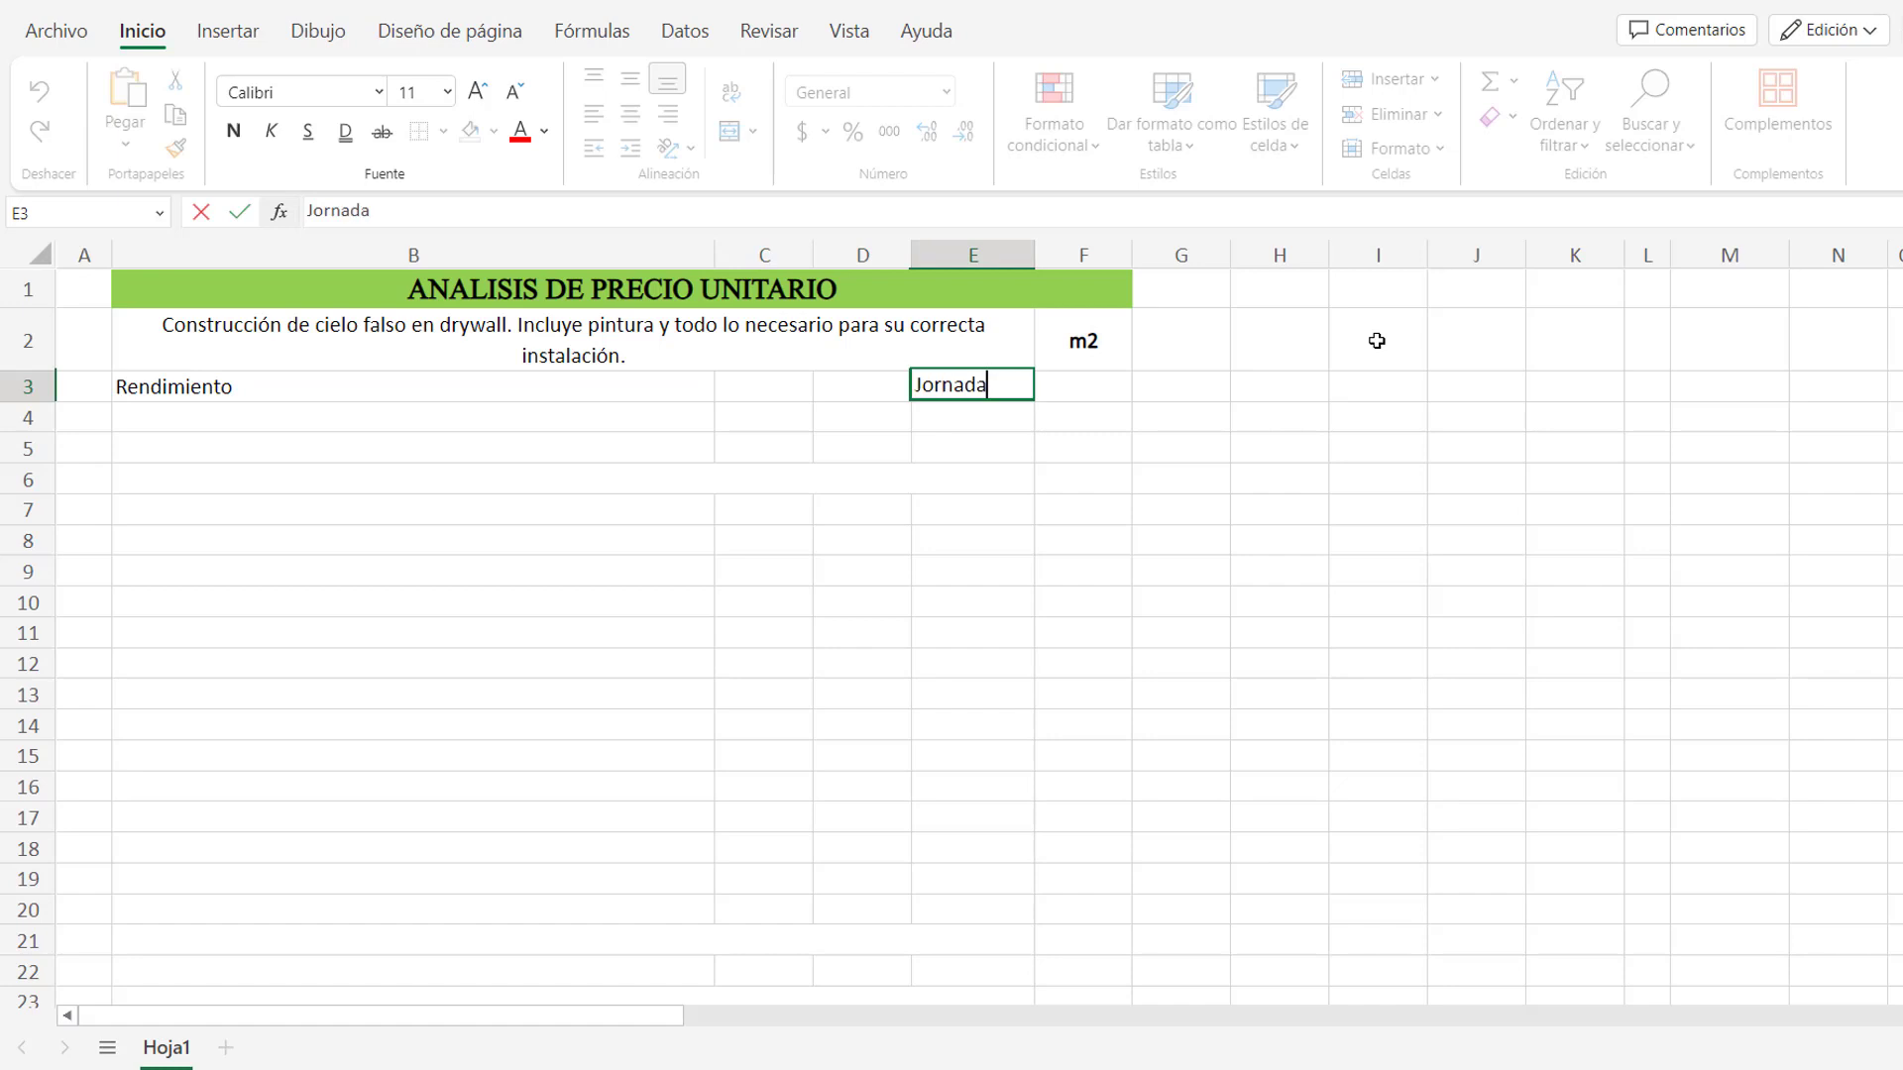
left_click(473, 470)
Apply All Borders to B2:F2, B3:C3 and E3:F3.
left_click(547, 340)
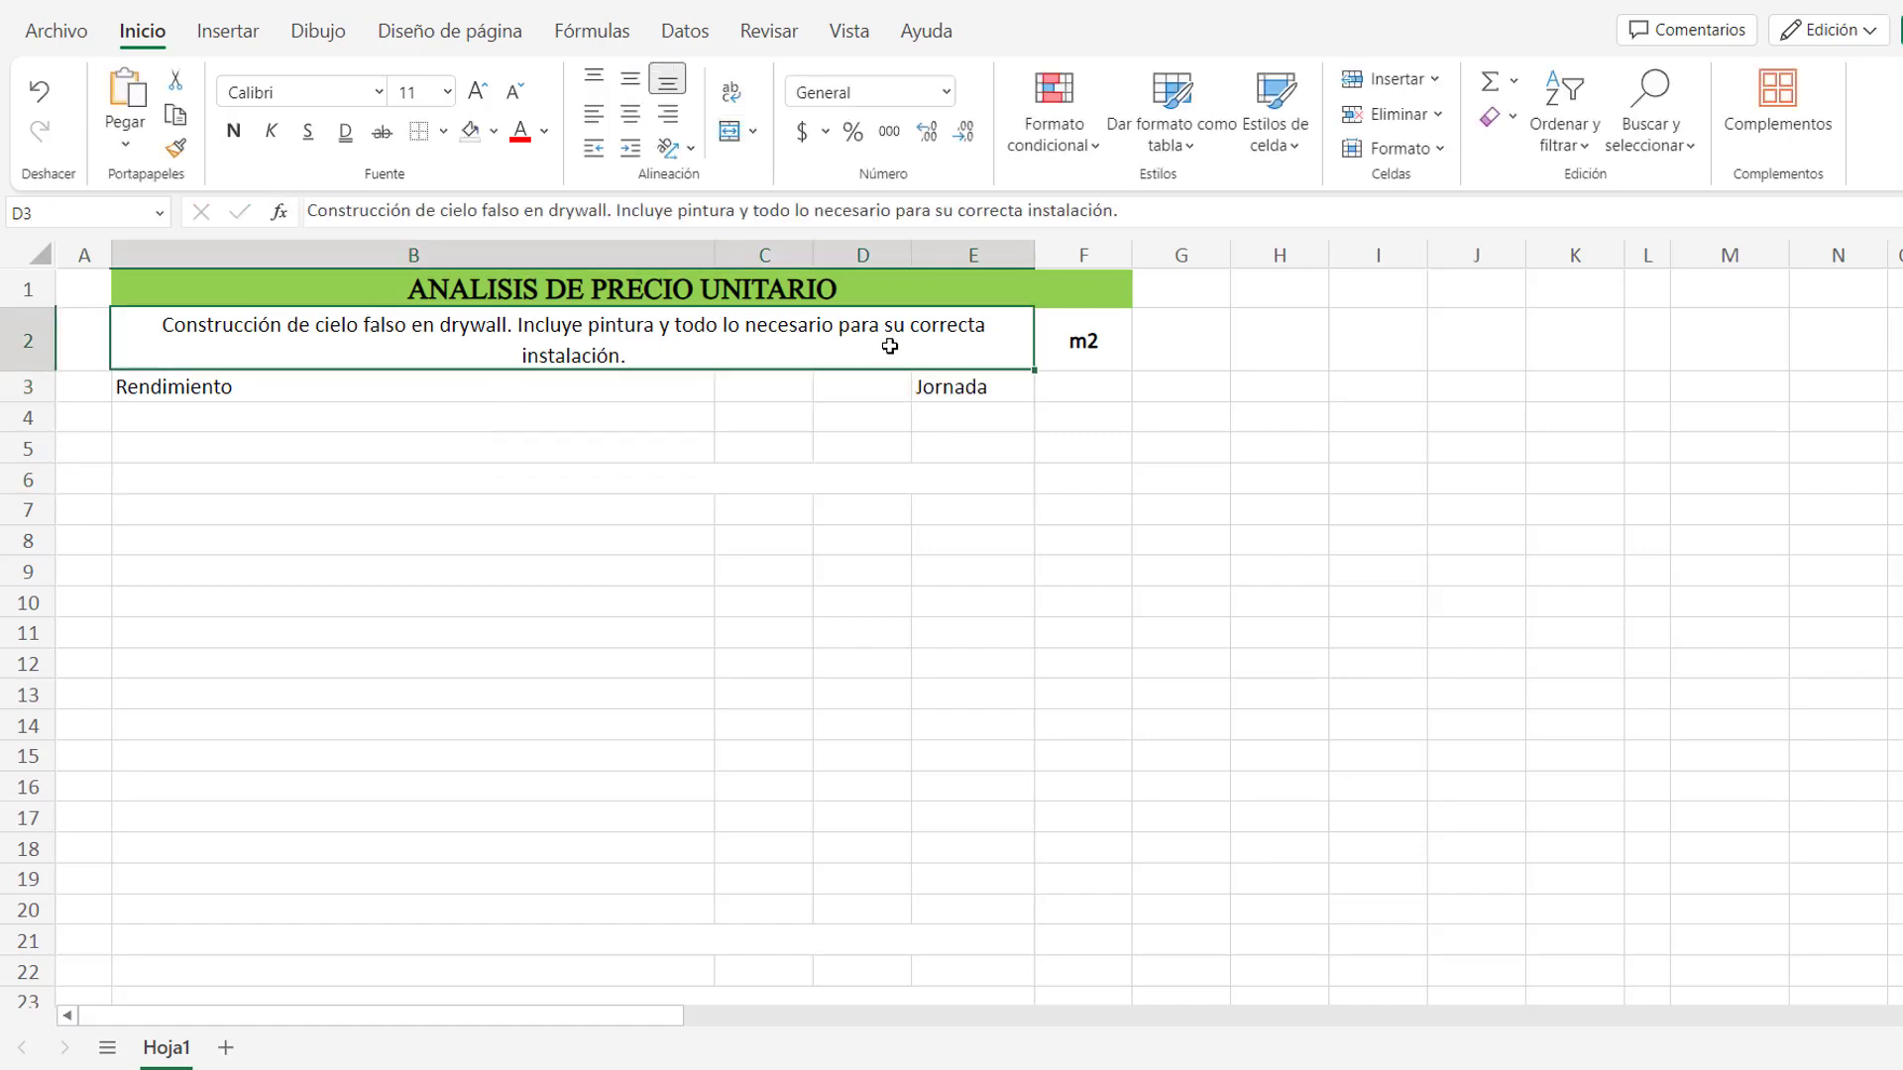
left_click_drag(547, 340, 1041, 342)
left_click(443, 131)
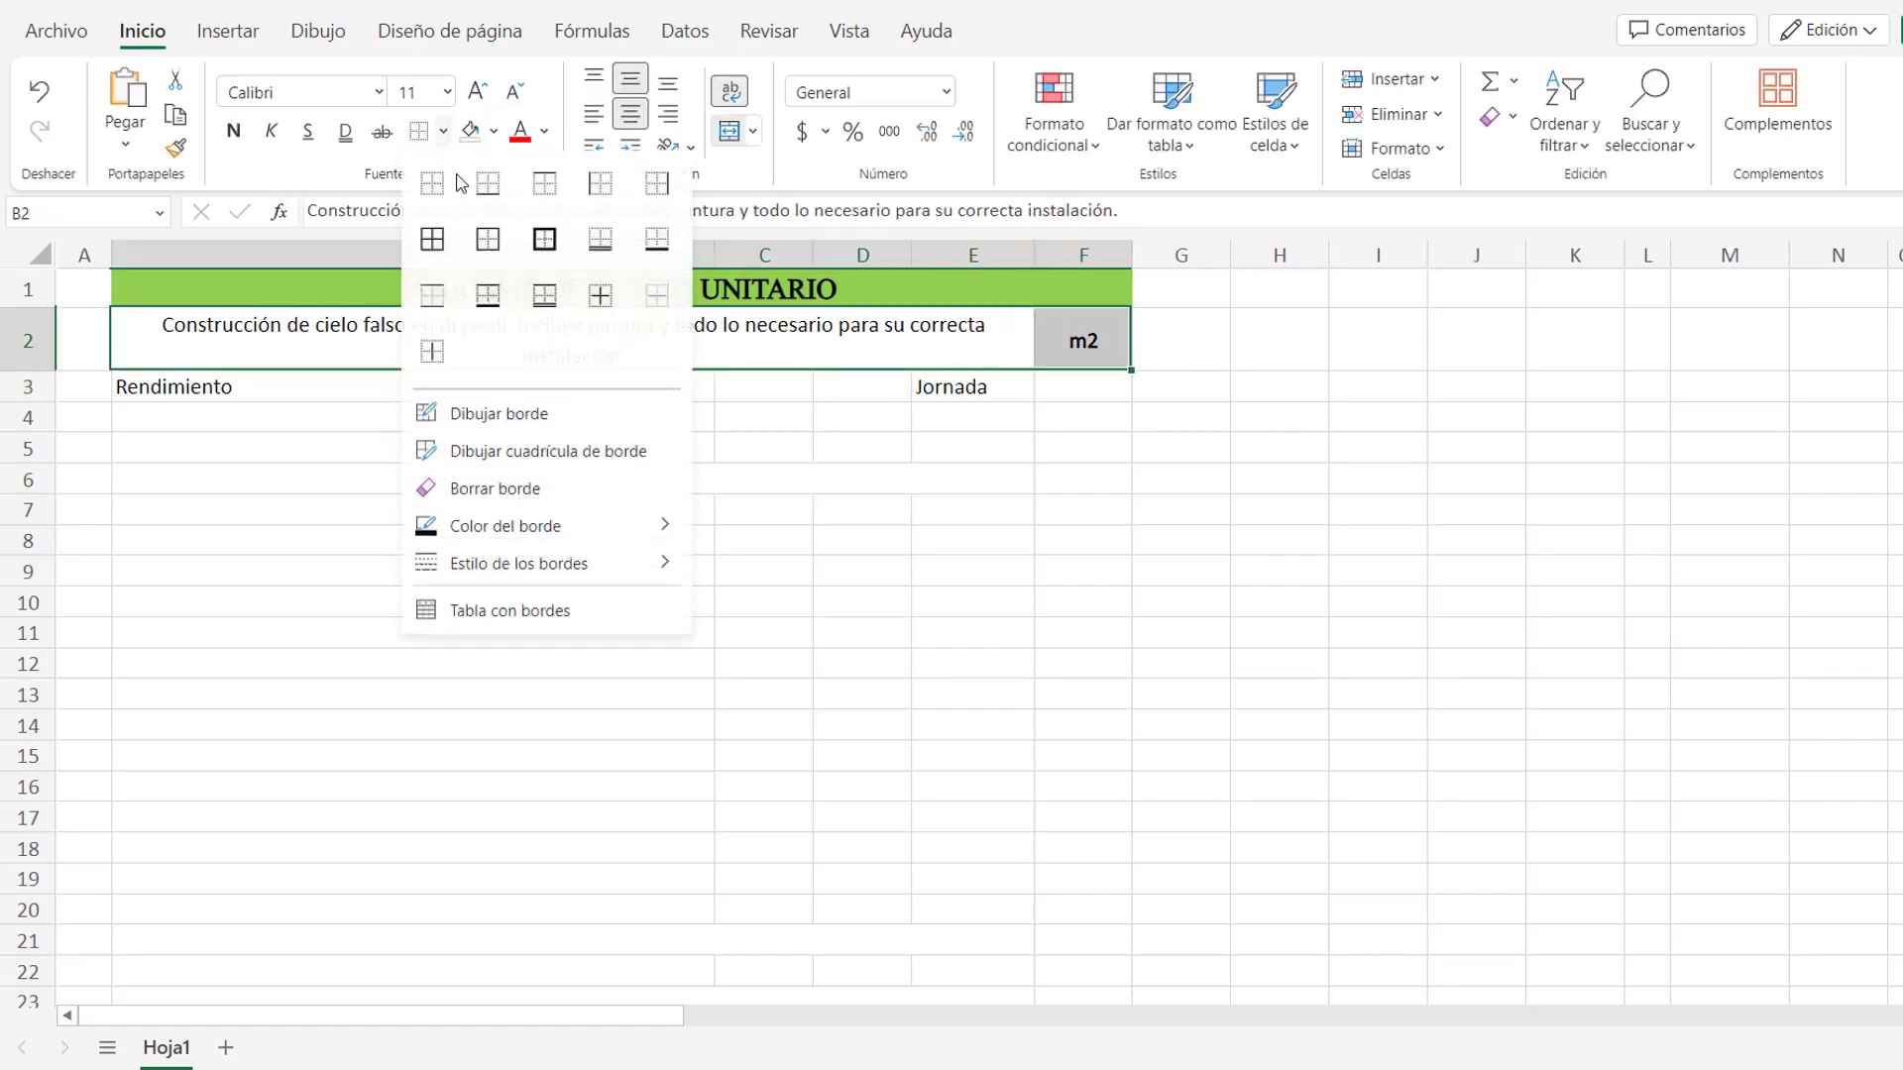
left_click(432, 239)
left_click_drag(628, 387, 763, 386)
left_click_drag(964, 399, 1054, 391)
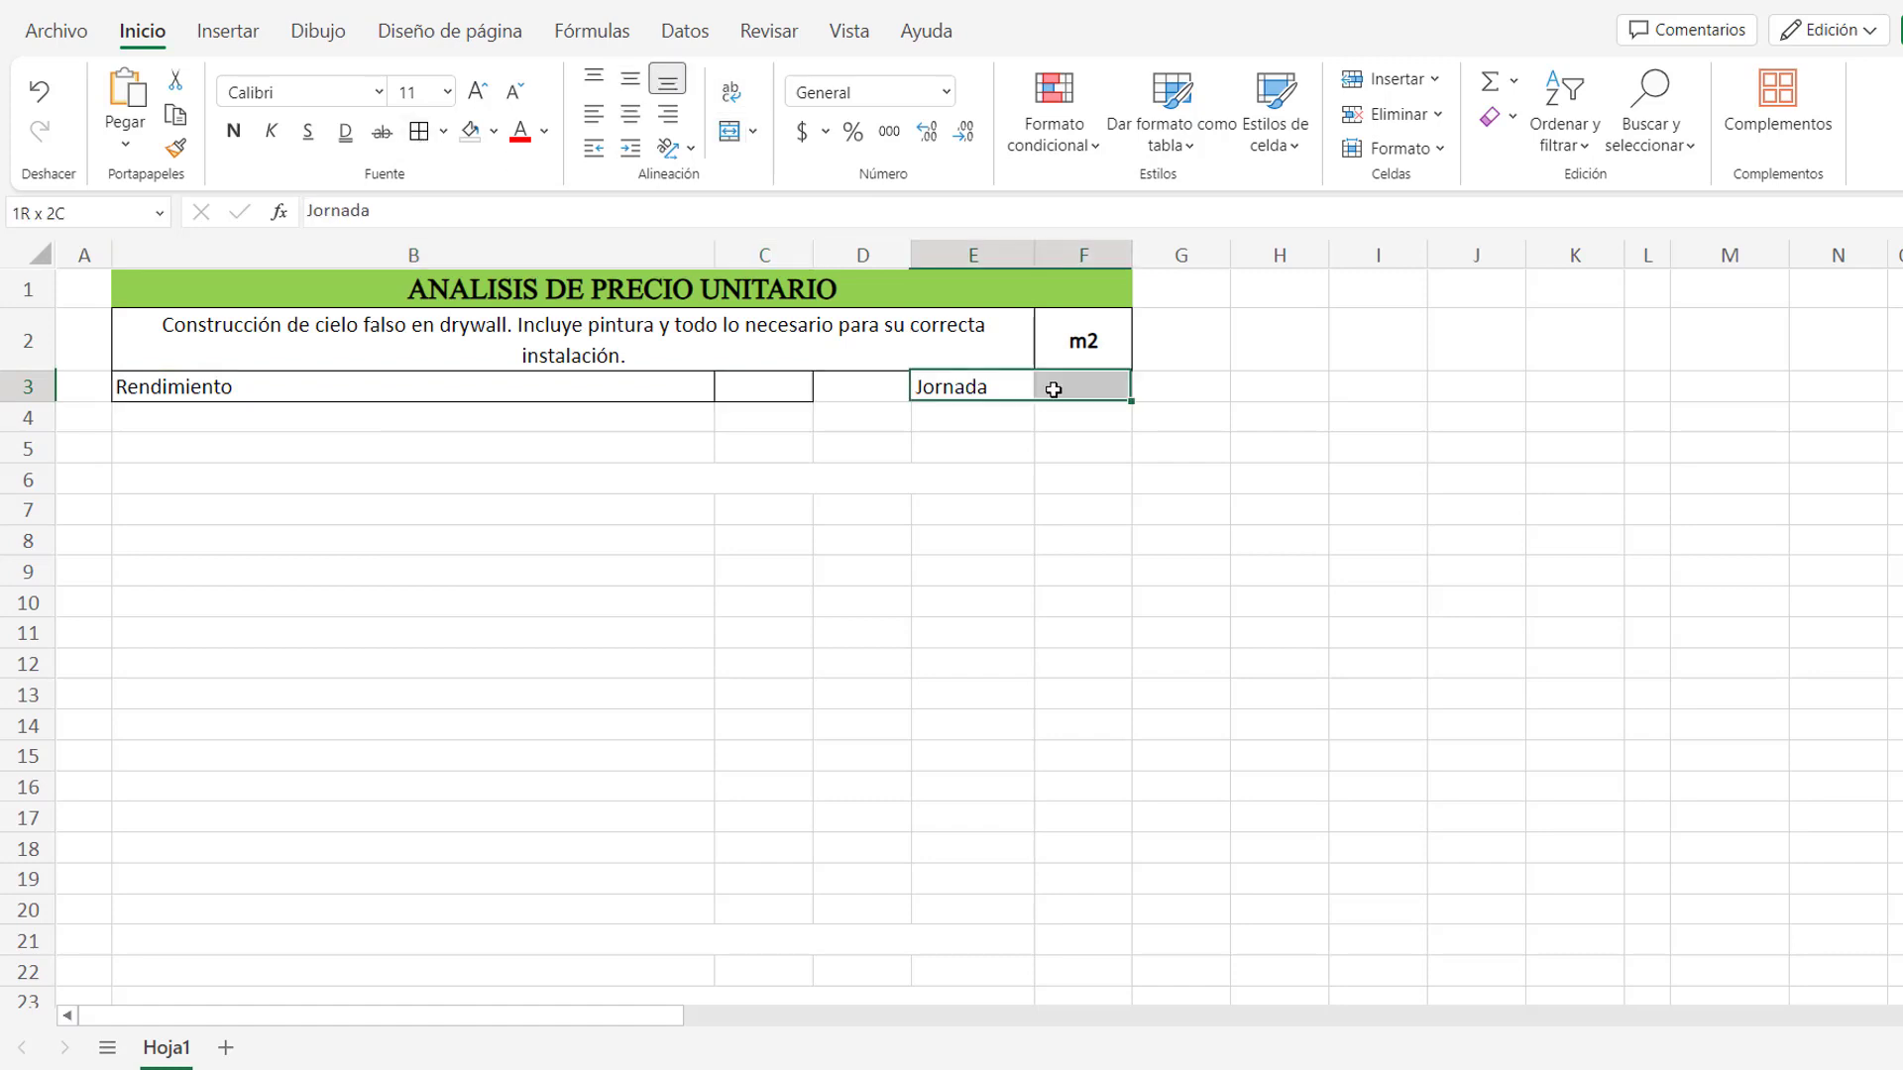
left_click(419, 131)
Enter the bold headings Descripción, Unidad, Cantidad, Costo and Subtotal across B5:F5.
left_click(698, 459)
type("Desc")
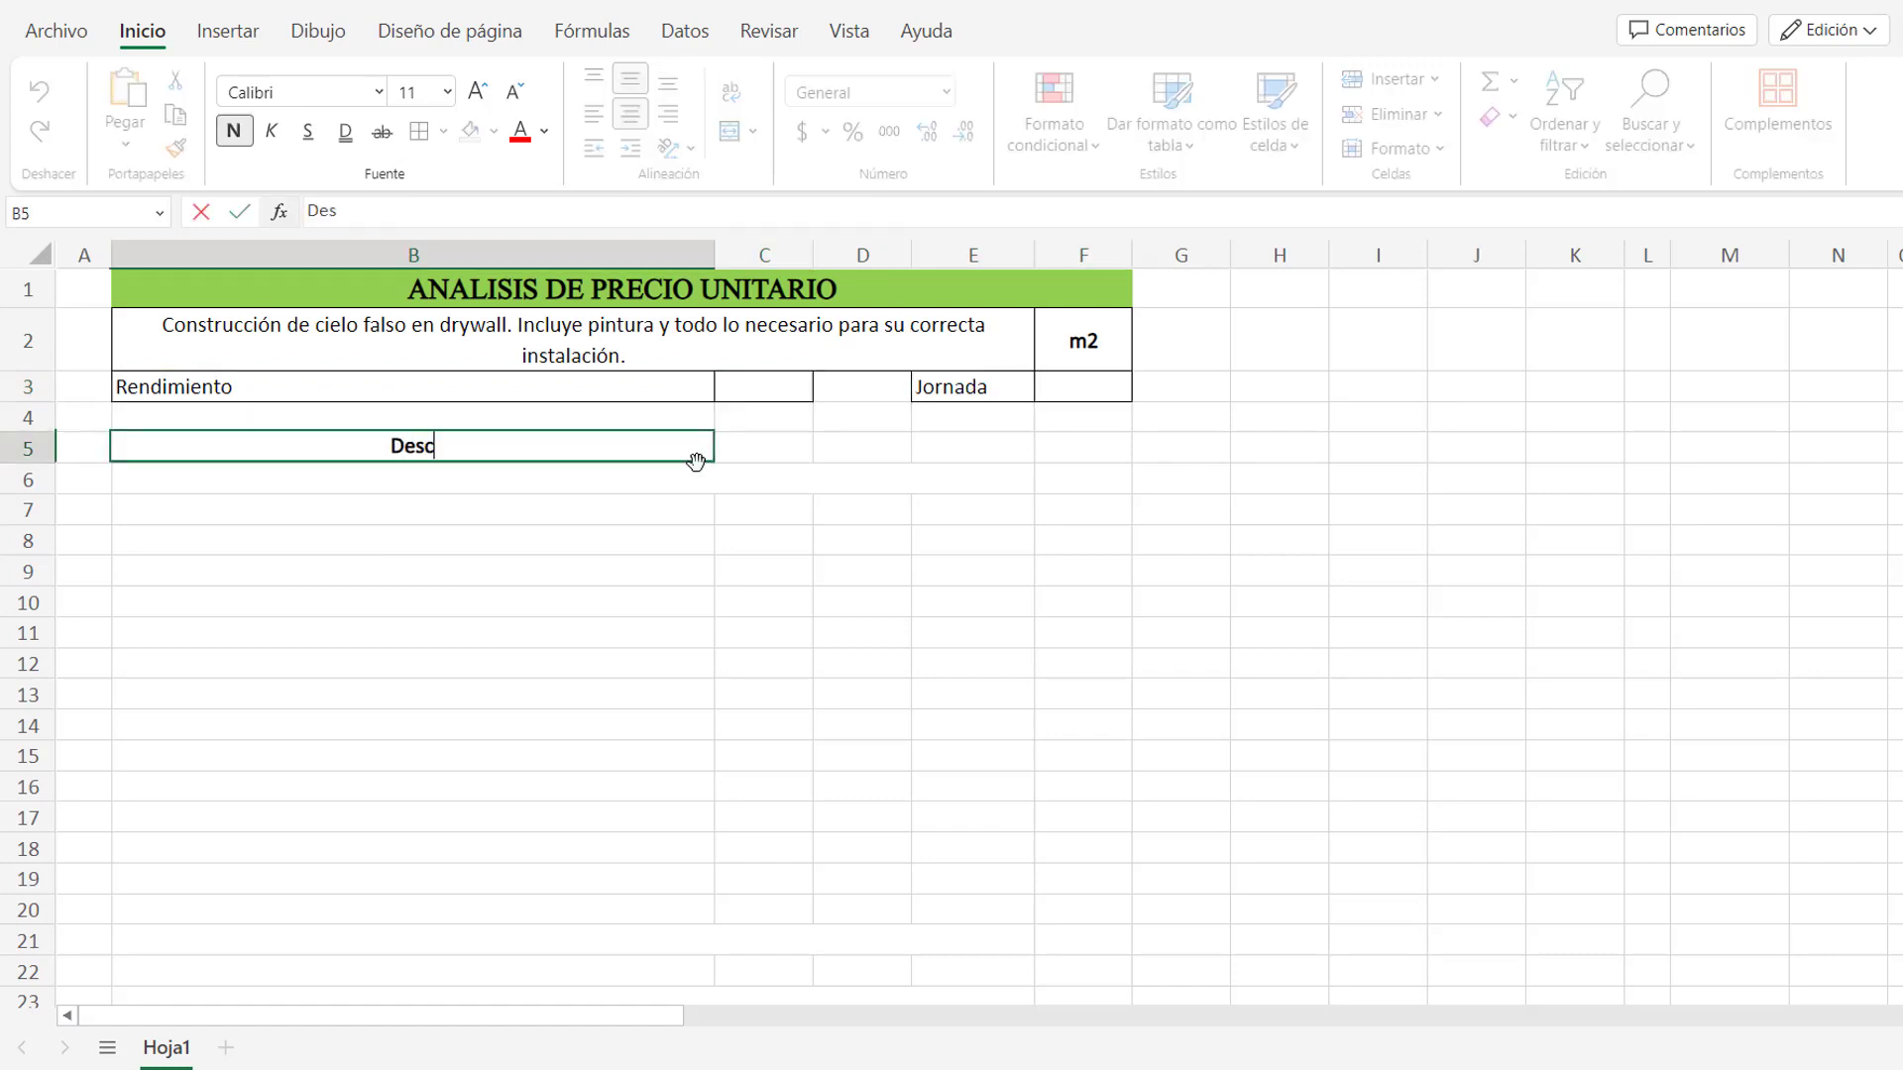
type("ripción")
key("Up")
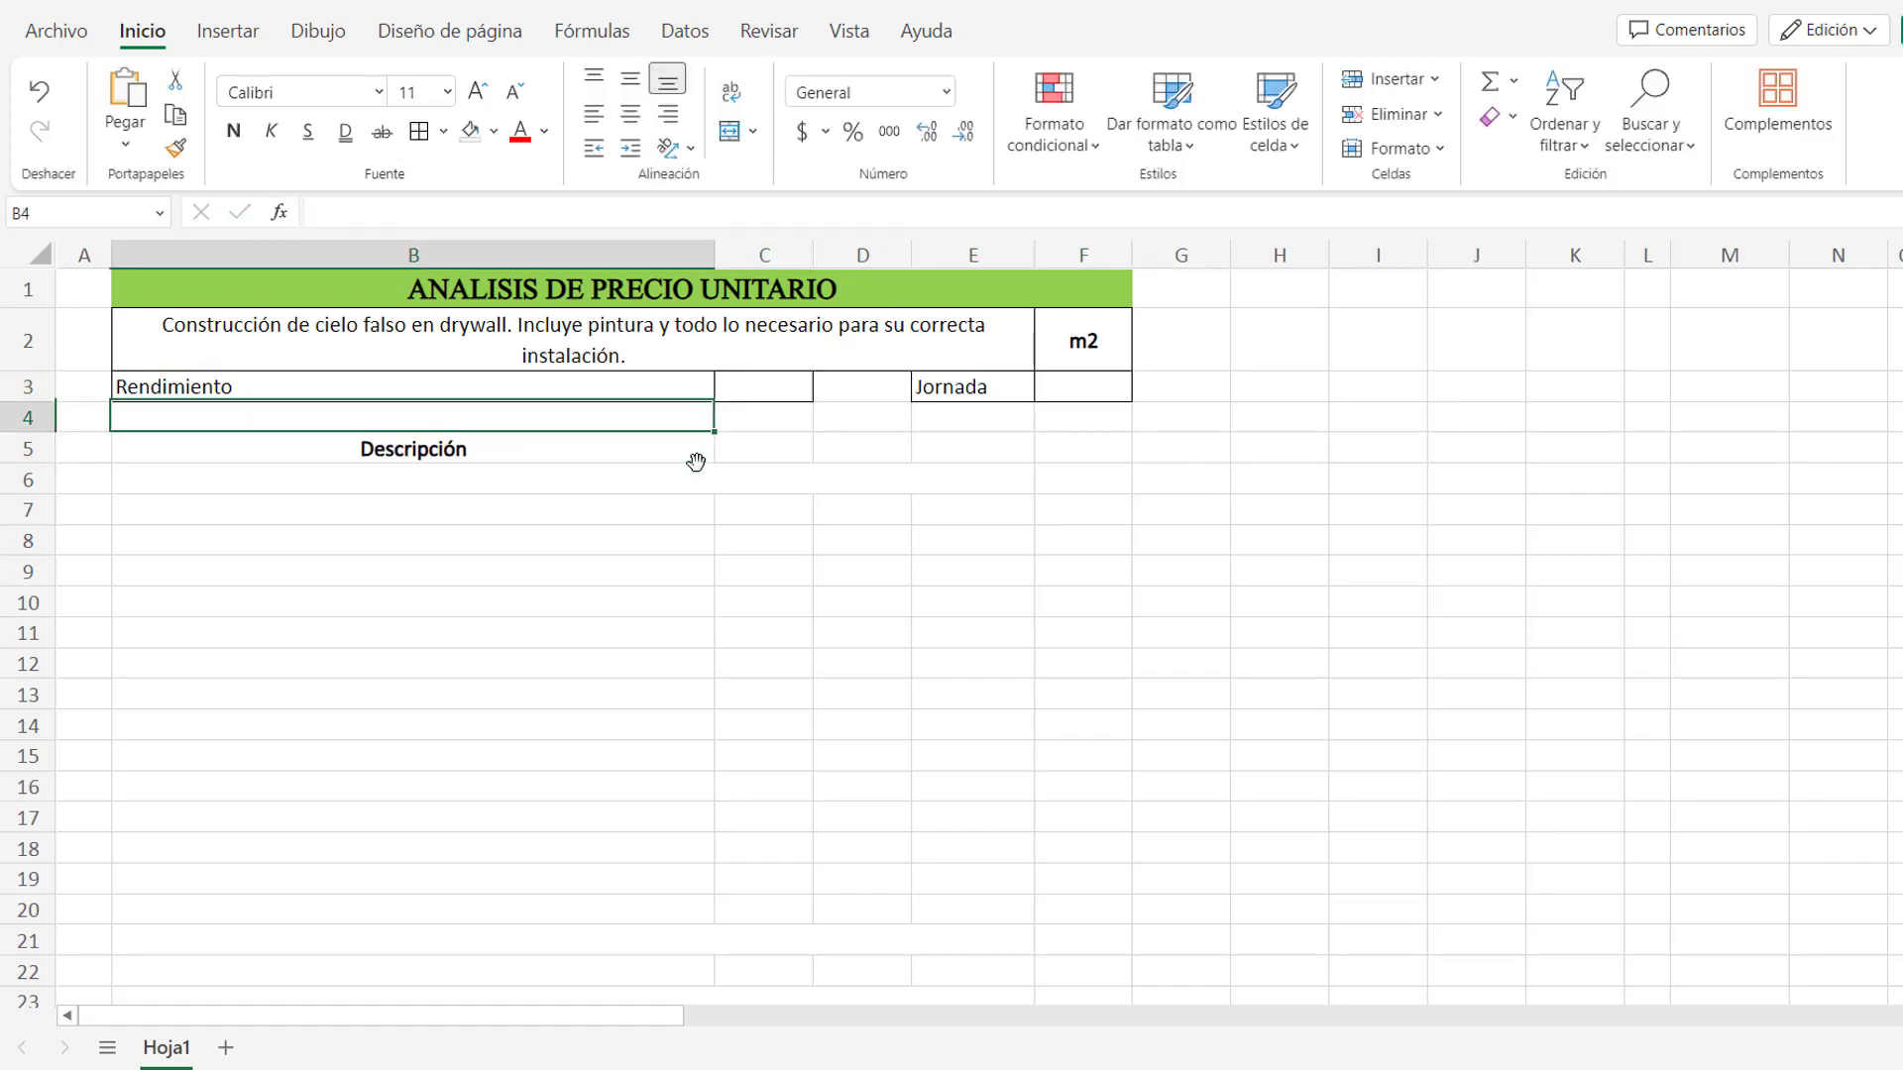
key("Down")
key("Right")
type("Unidad")
key("Tab")
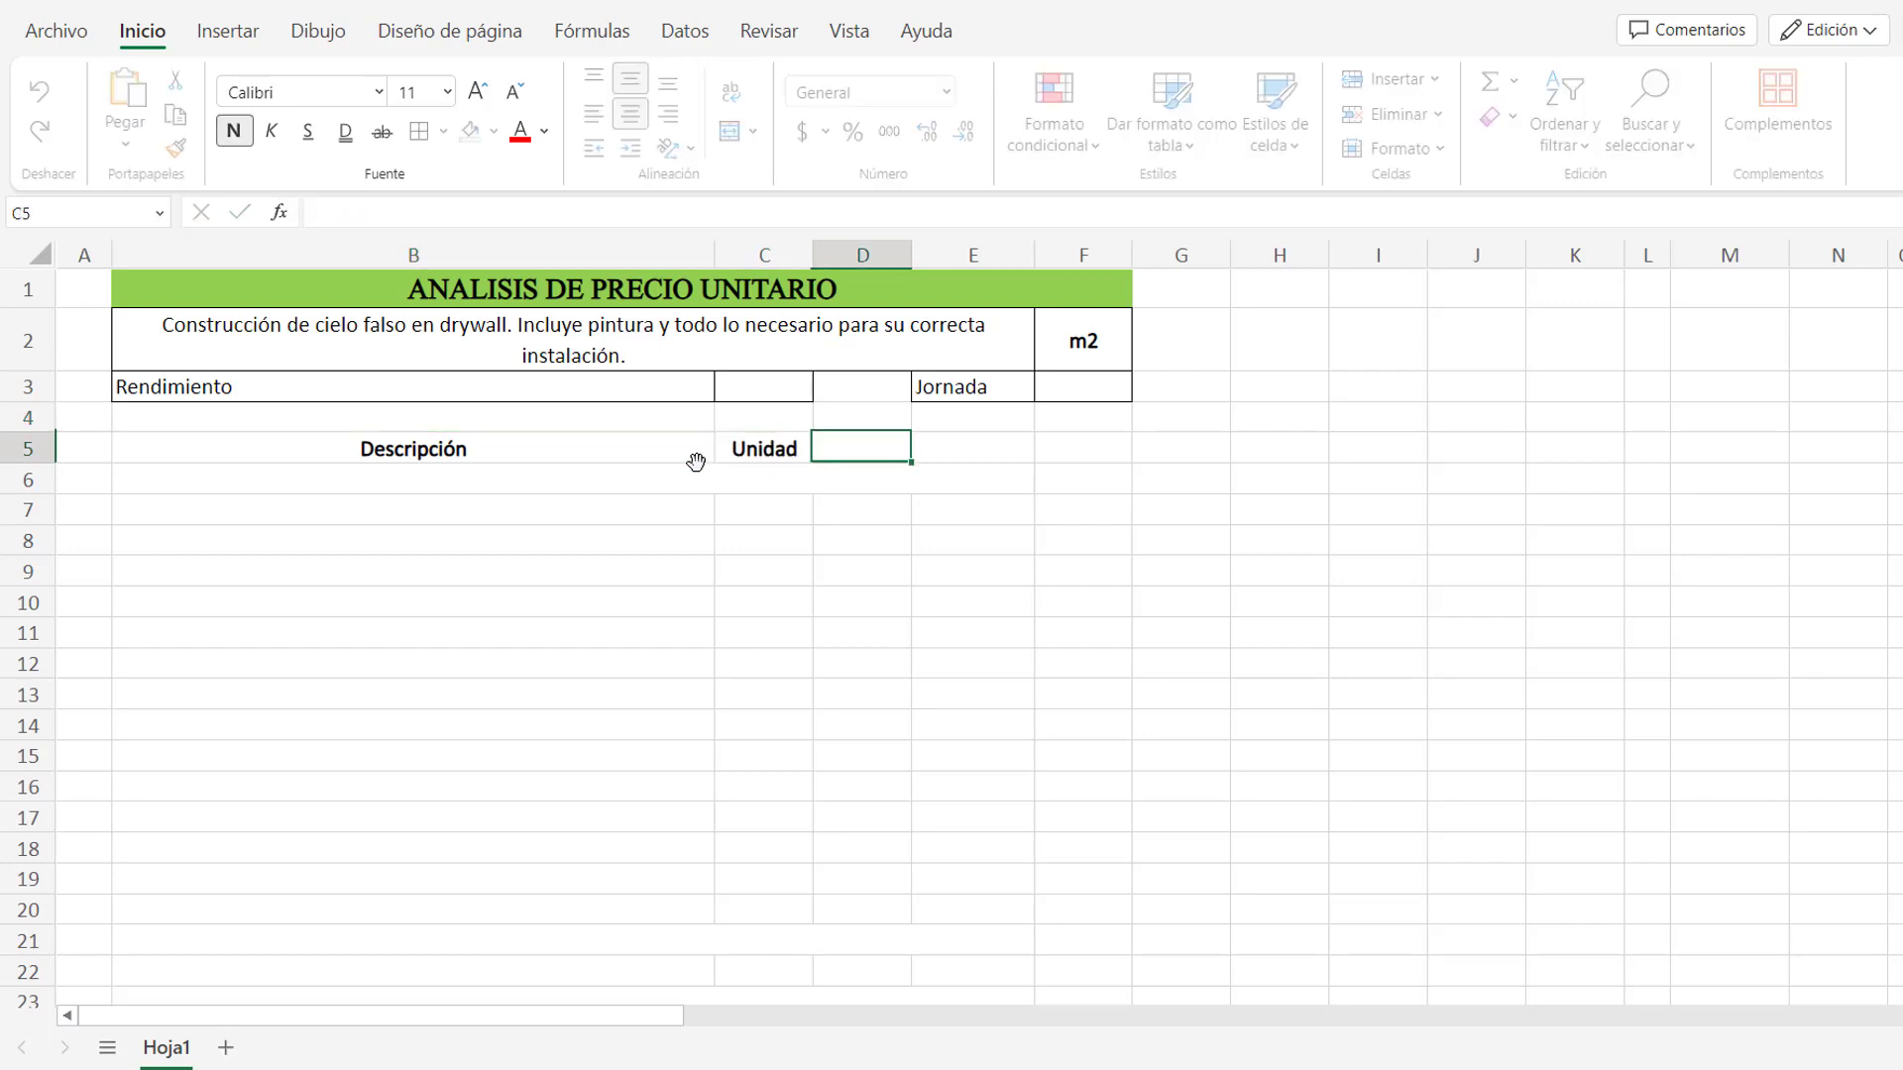
type("Cantidad")
key("Tab")
type("Co")
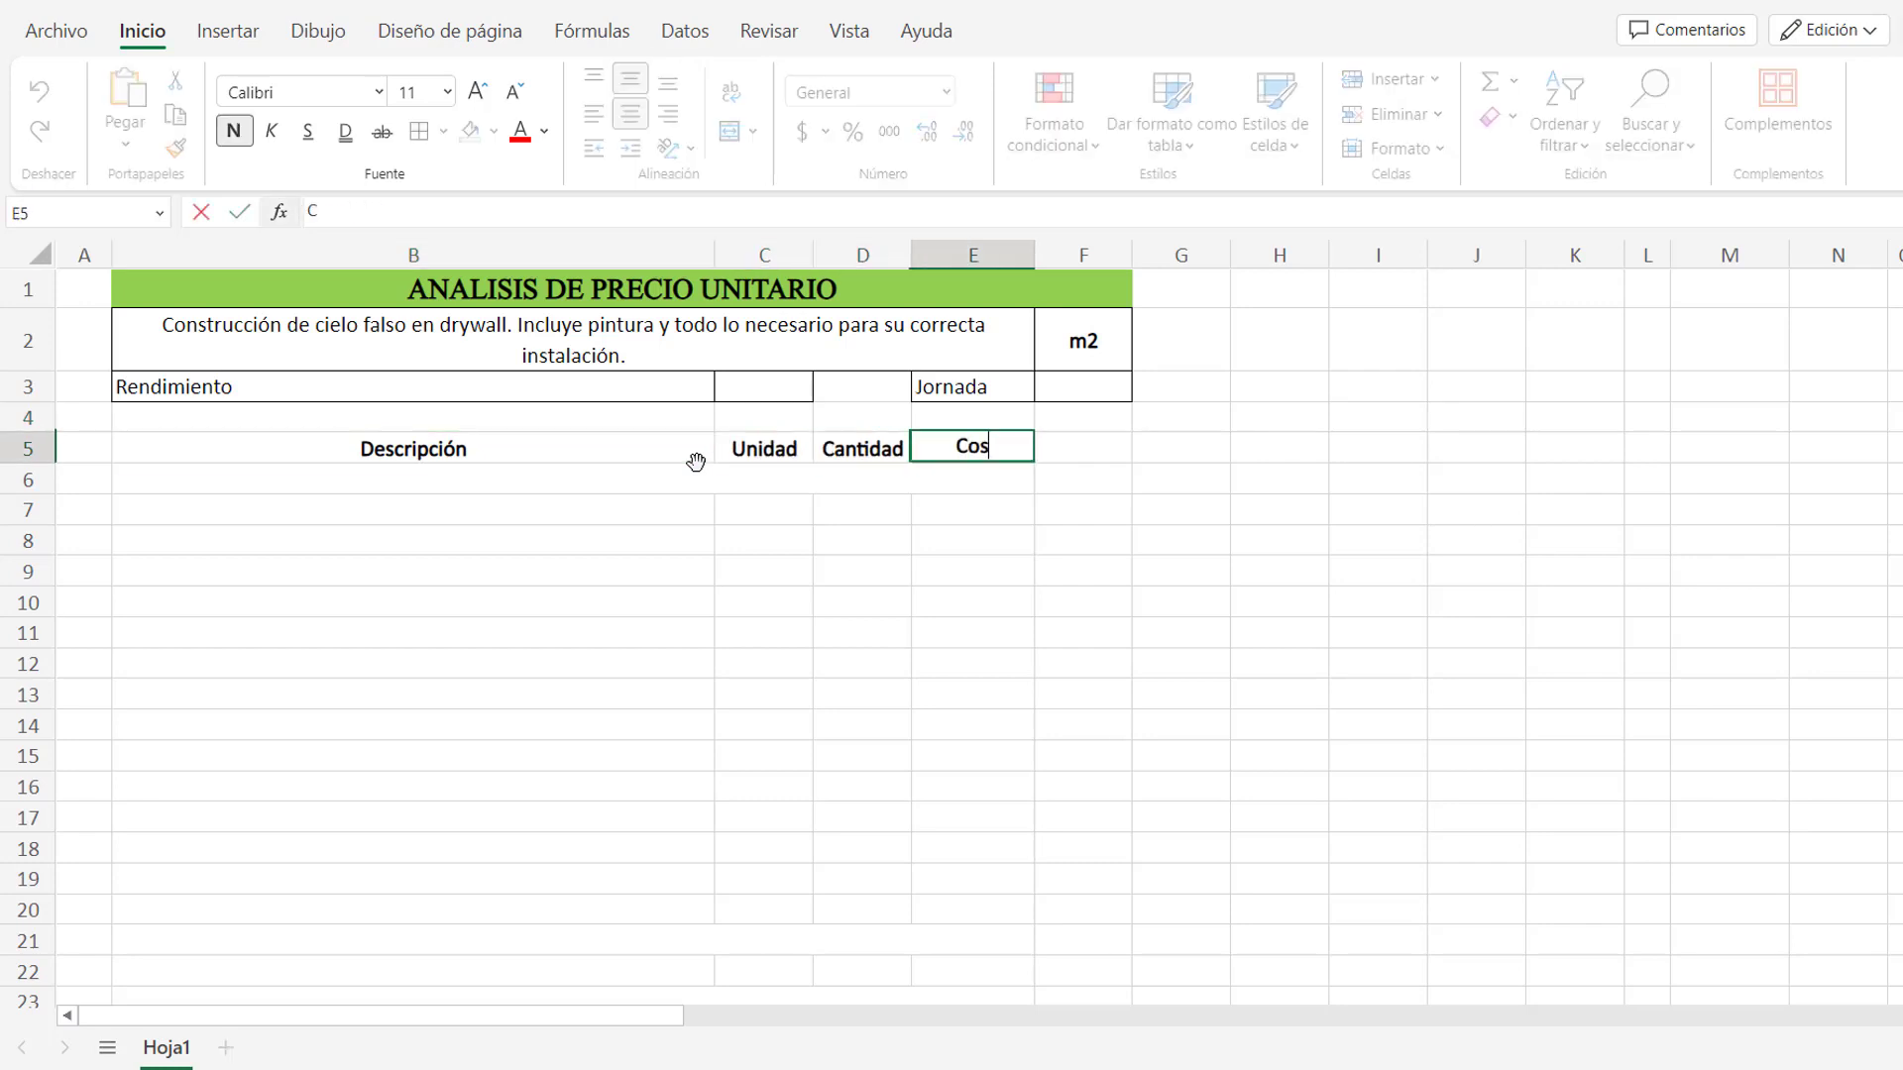
type("sto")
key("Tab")
type("Subtot")
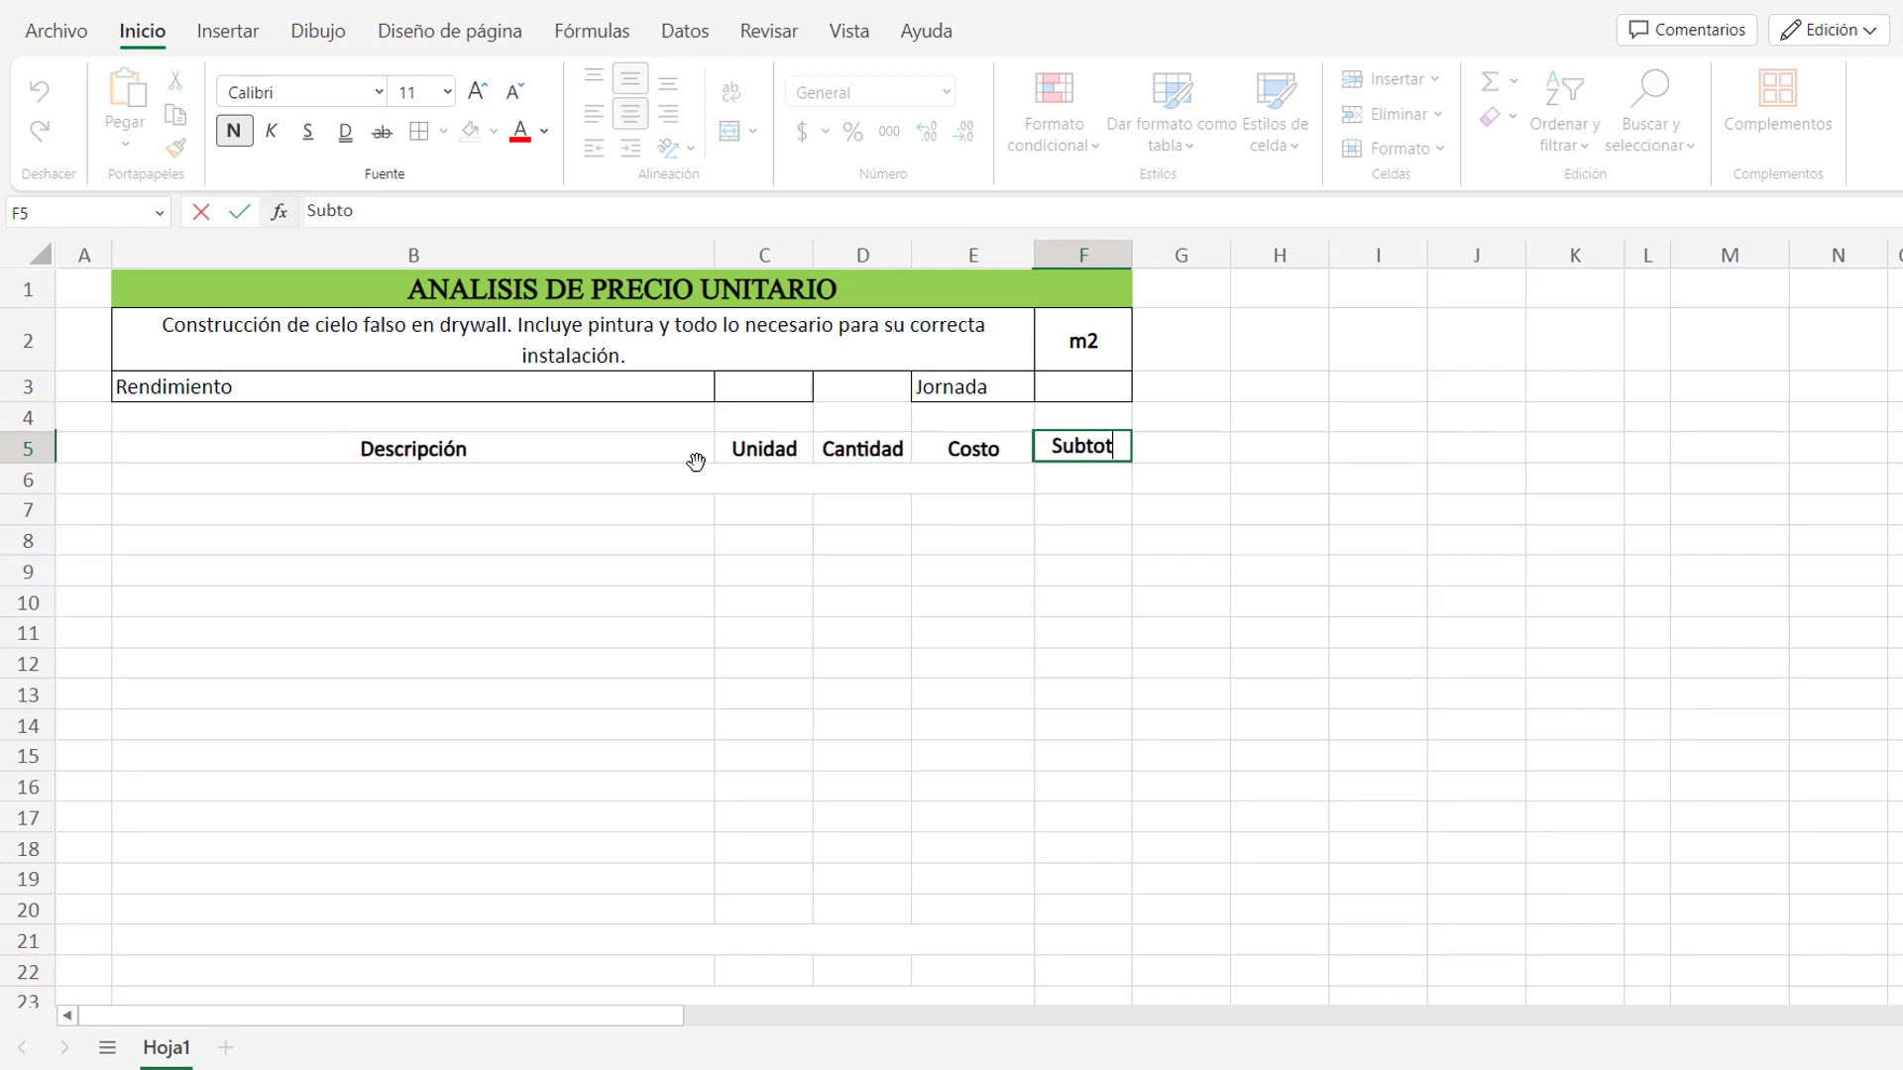
type("al")
left_click(695, 479)
Add the Materiales heading with Angulo perimetral, Tornillo de estructura, Tornillo de placa and Perfil paral o vigueta.
type("m")
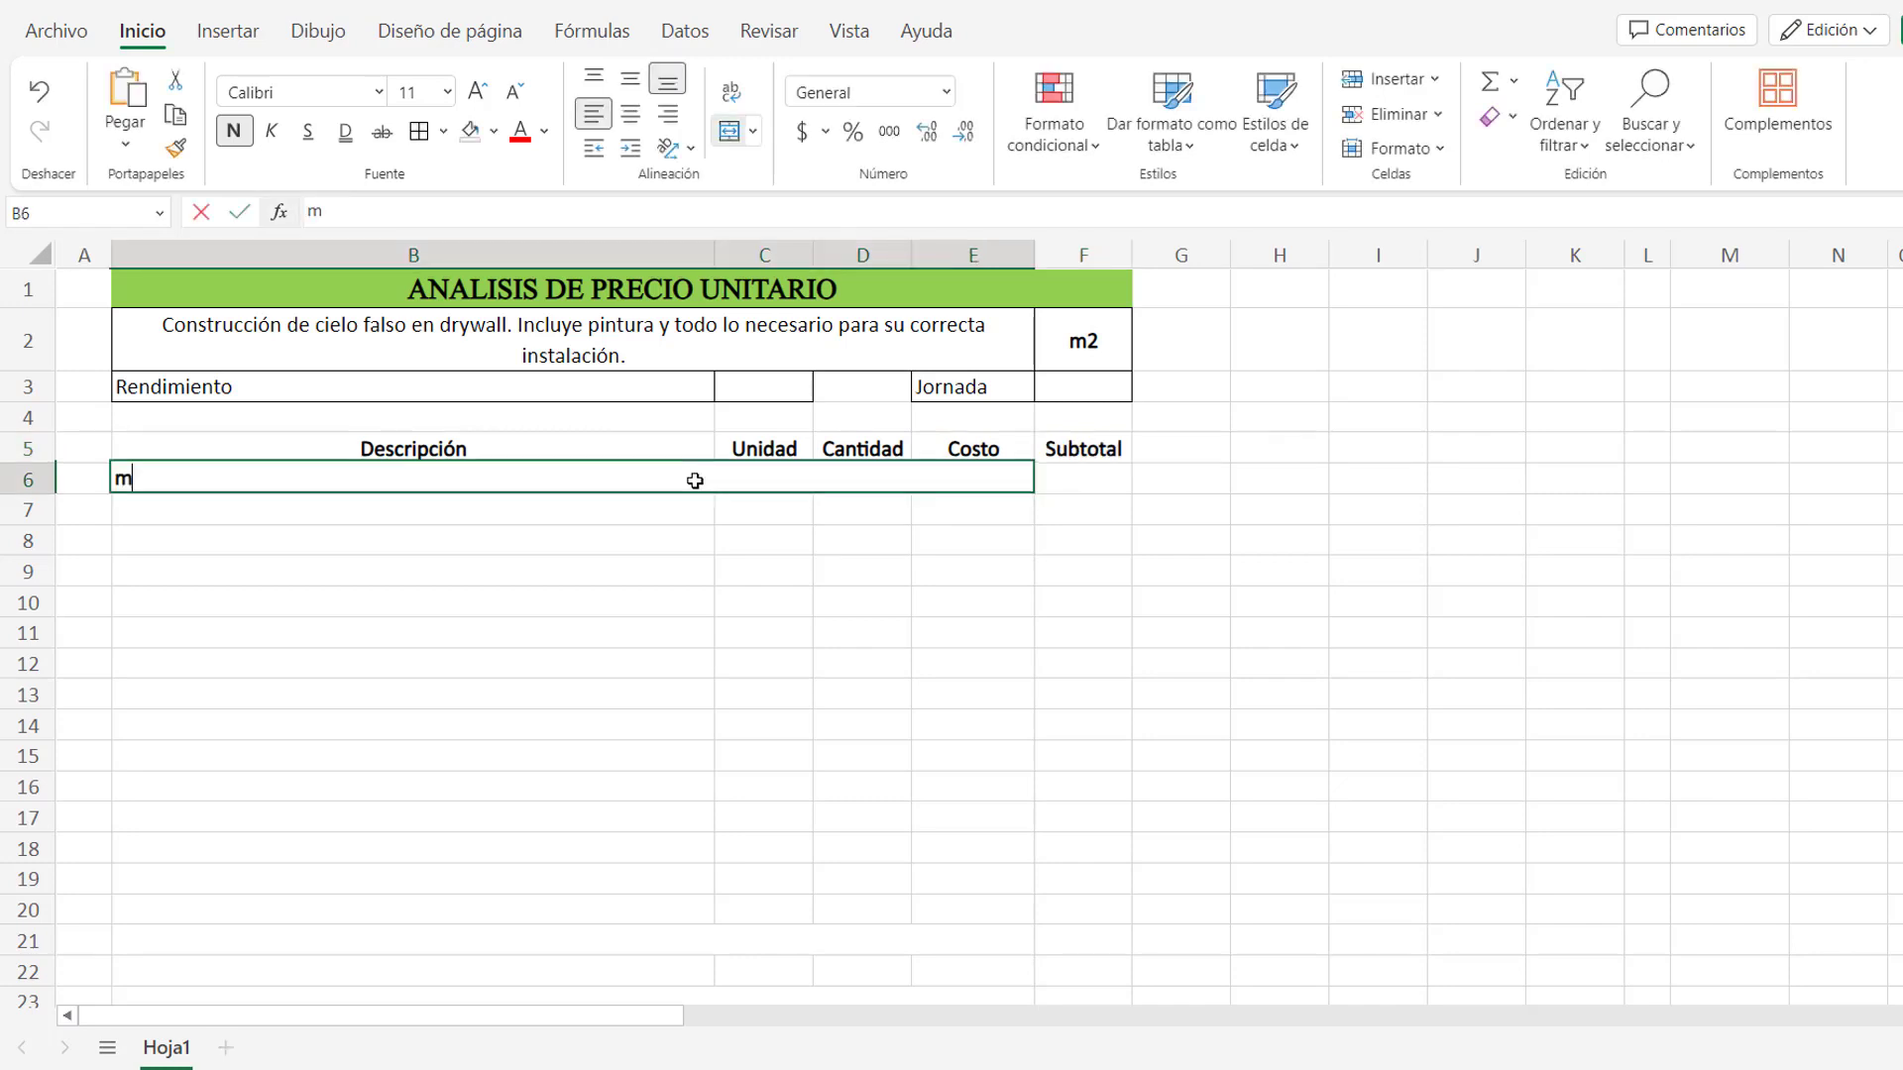
key("Escape")
type("m")
key("BackSpace")
type("Mater")
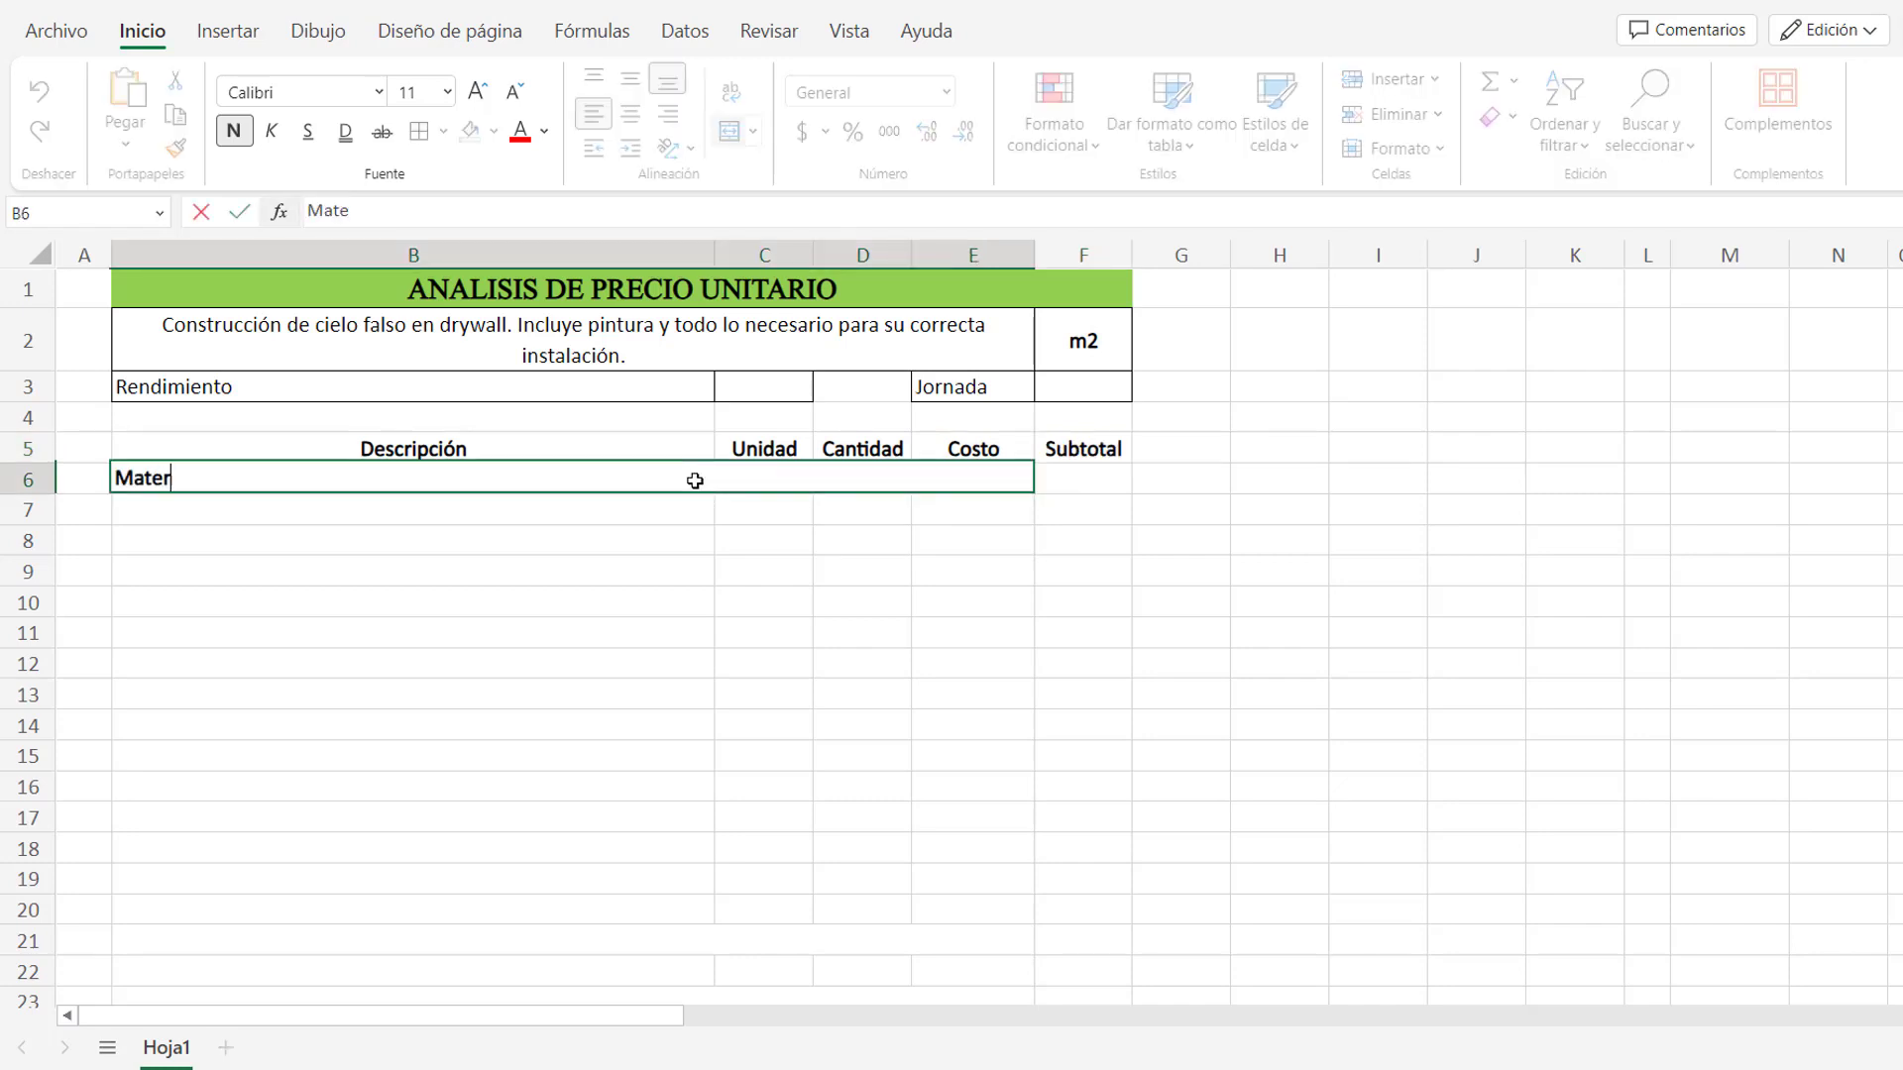
type("iales")
left_click(674, 513)
type("Ang")
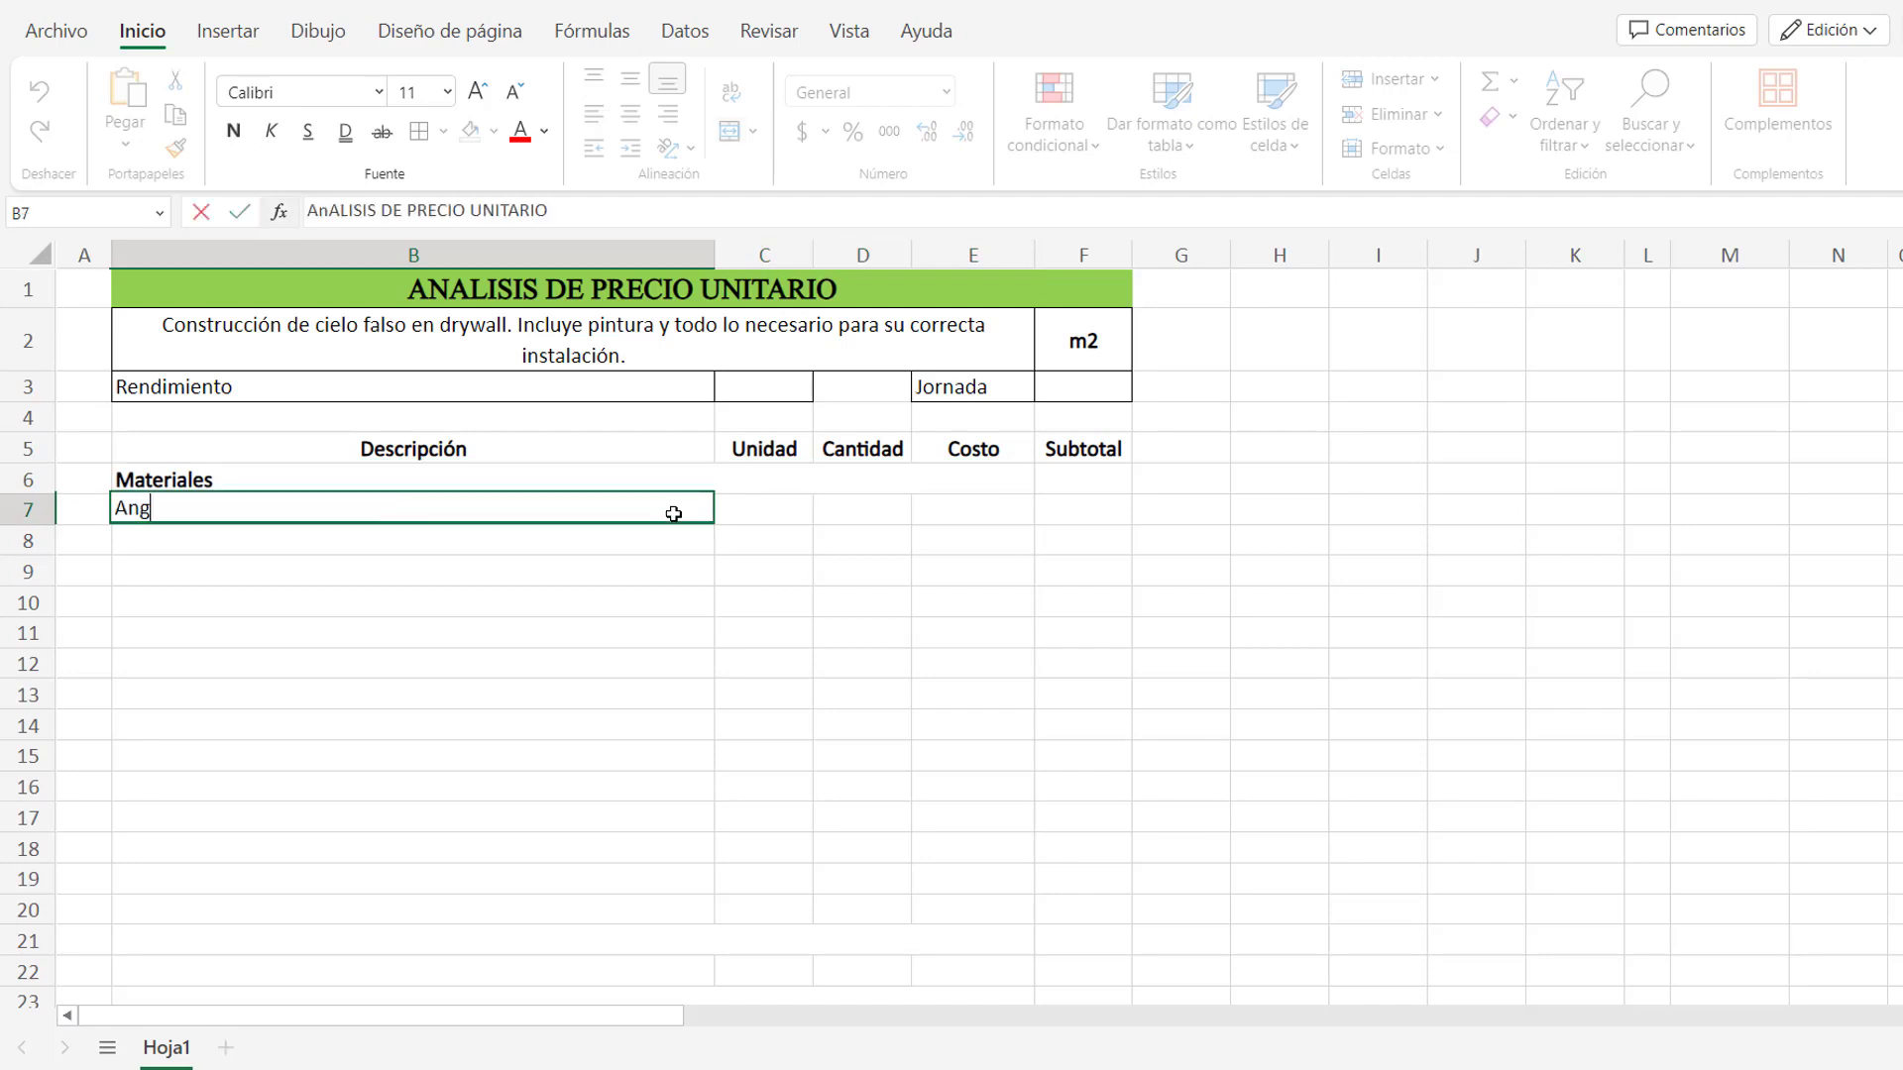
type("ulo perimetral")
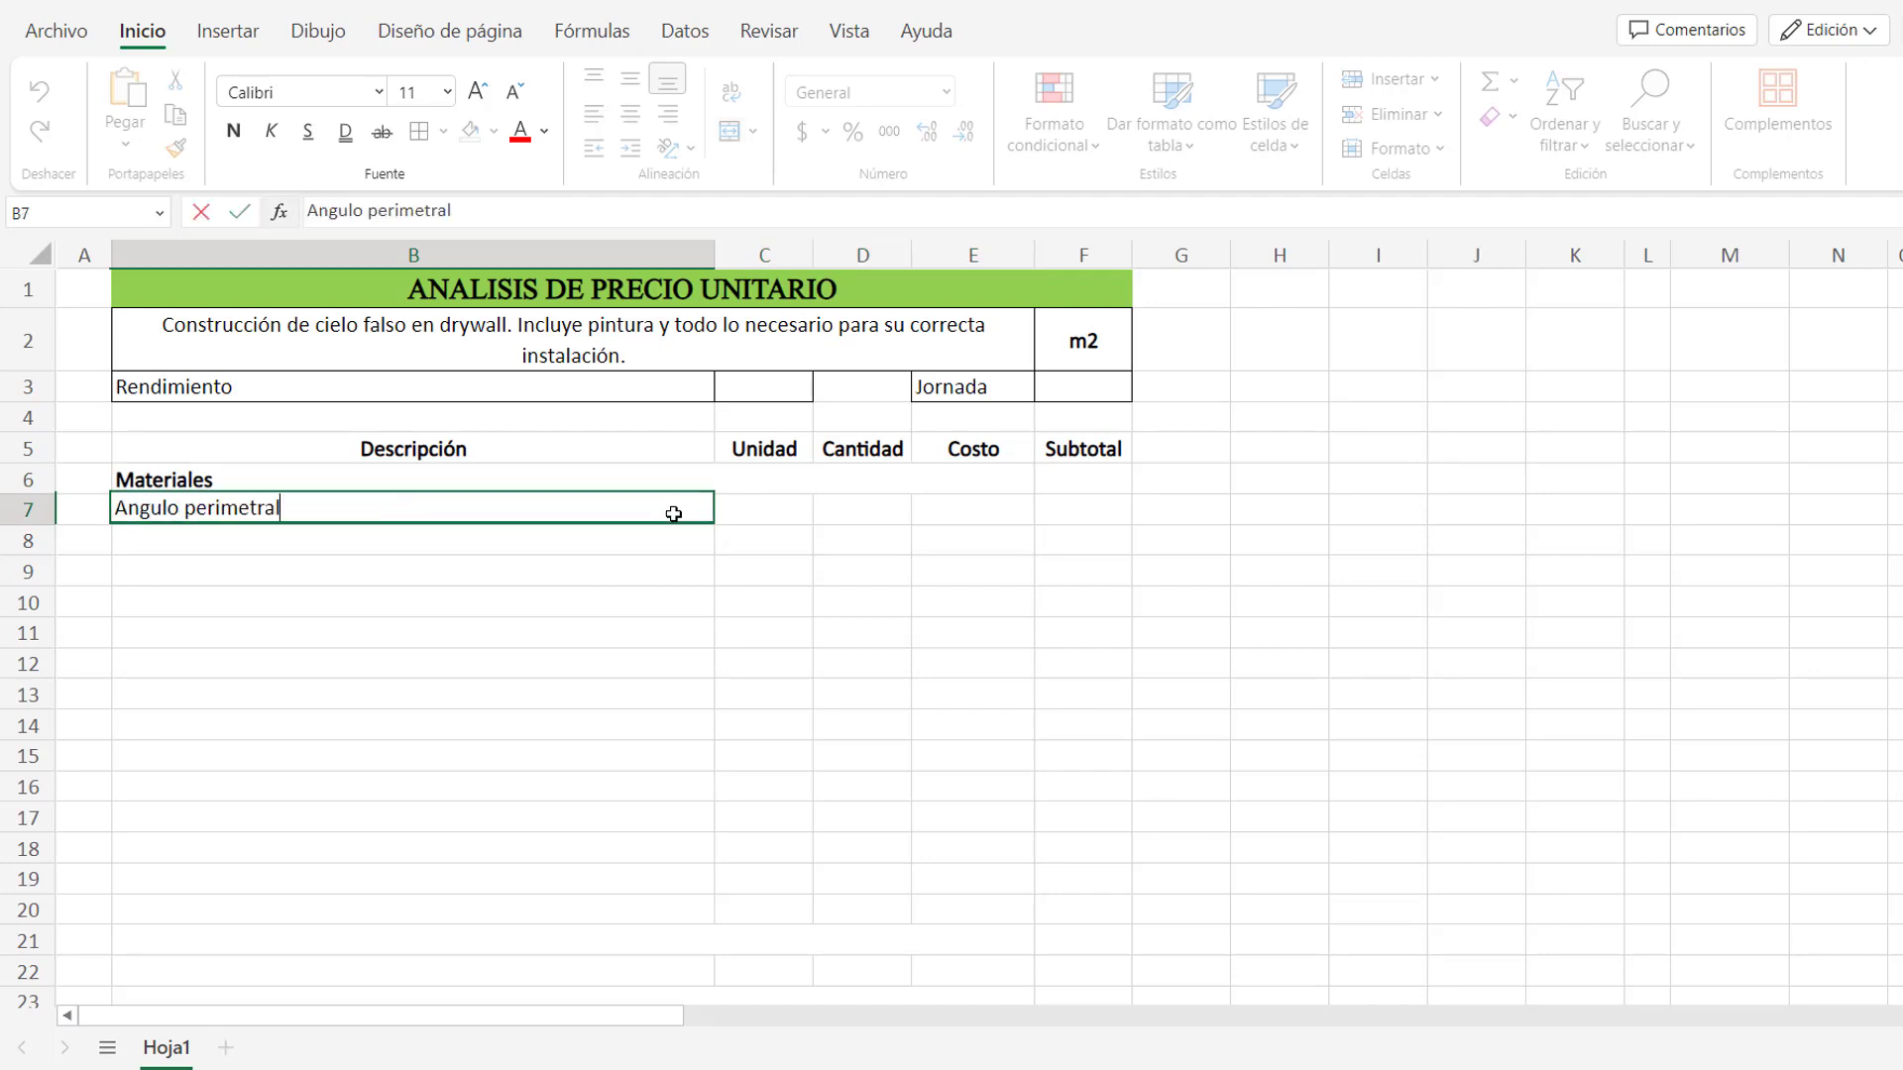
key("Return")
type("To")
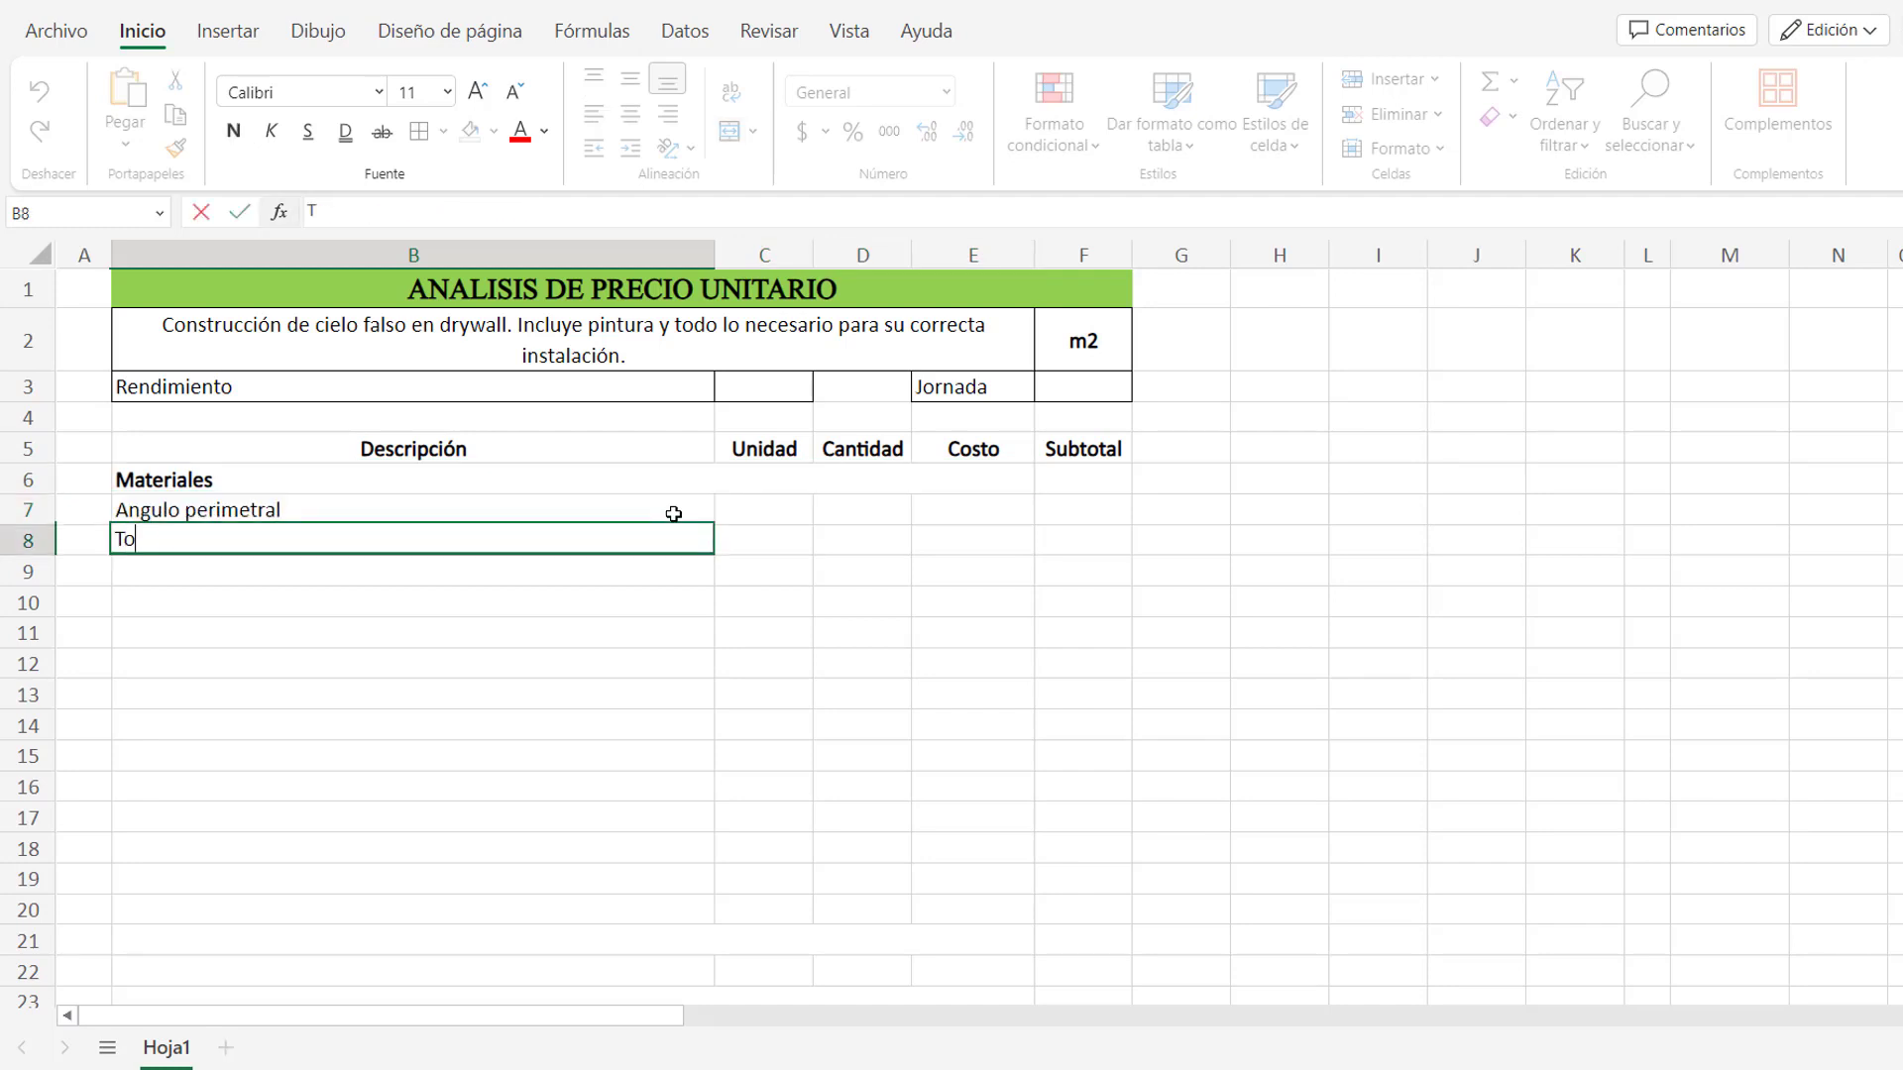
type("rnillo de estruc")
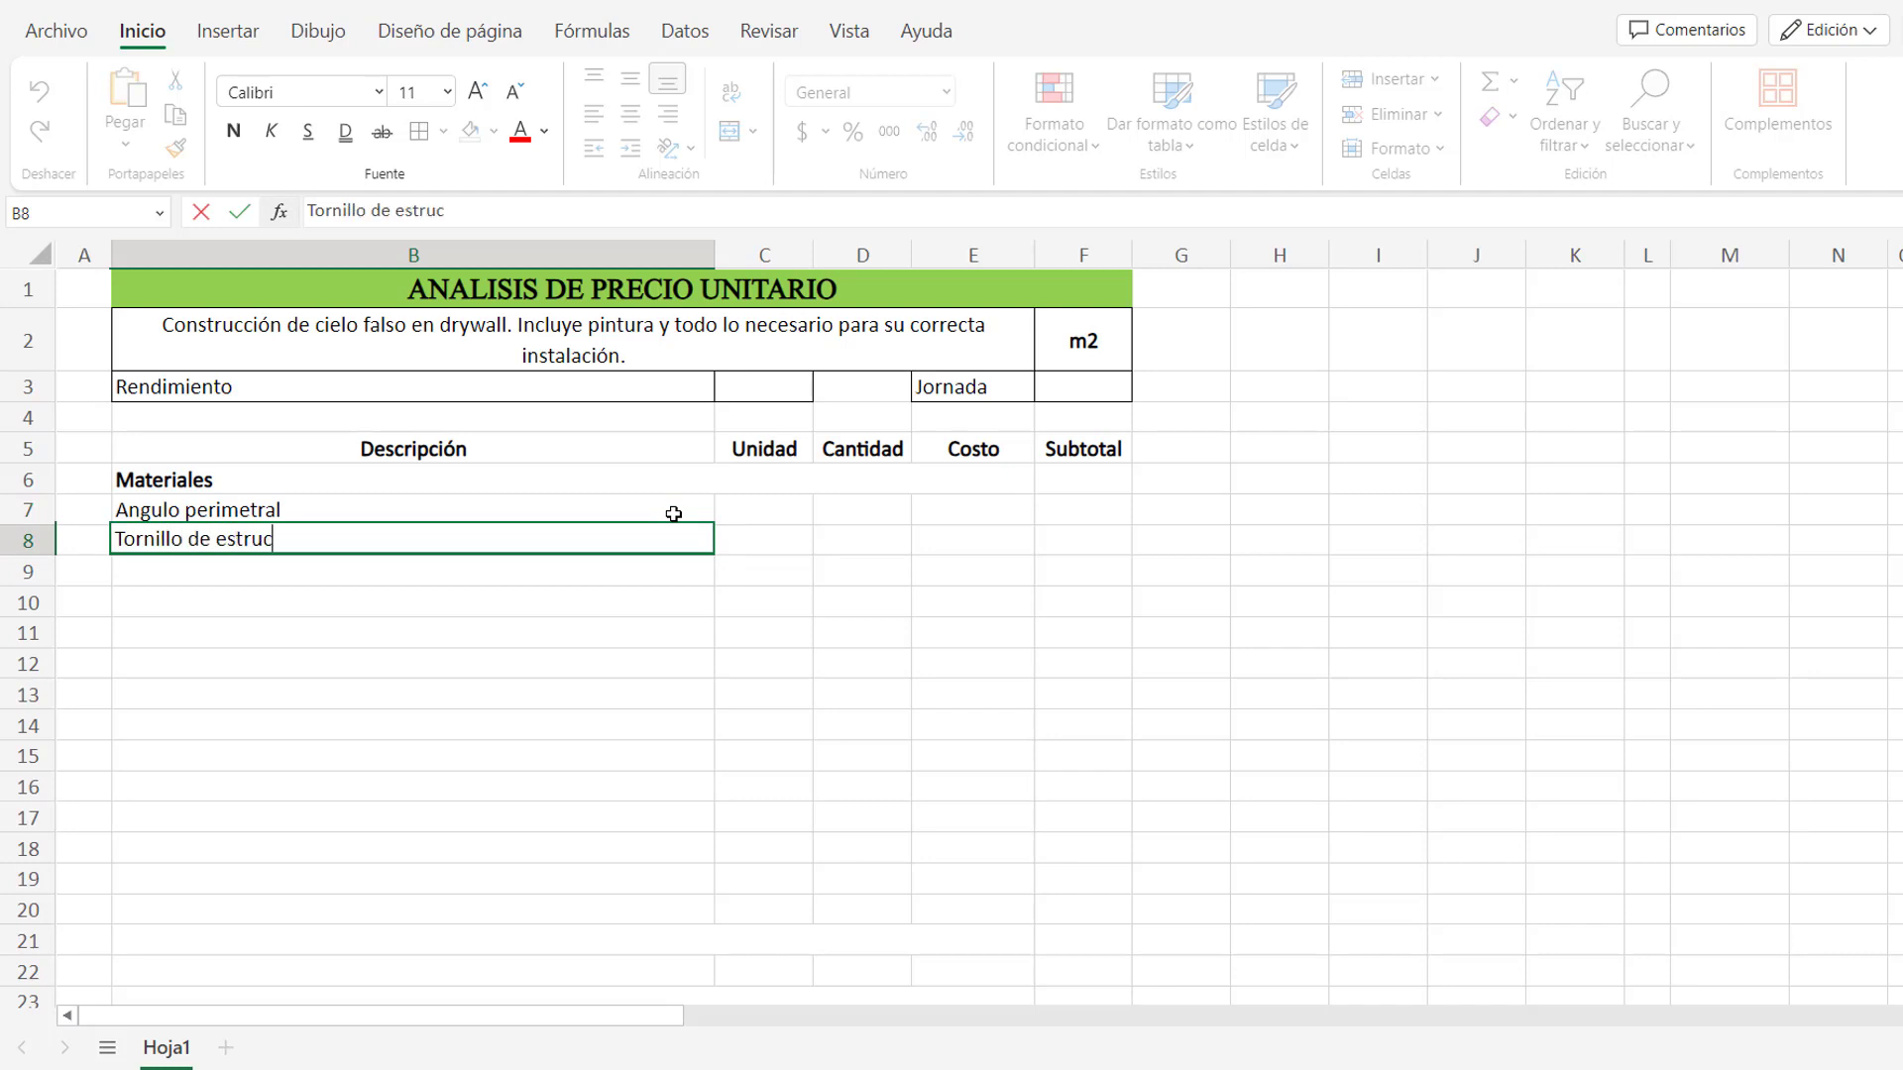
type("tura")
key("Return")
type("Tornill")
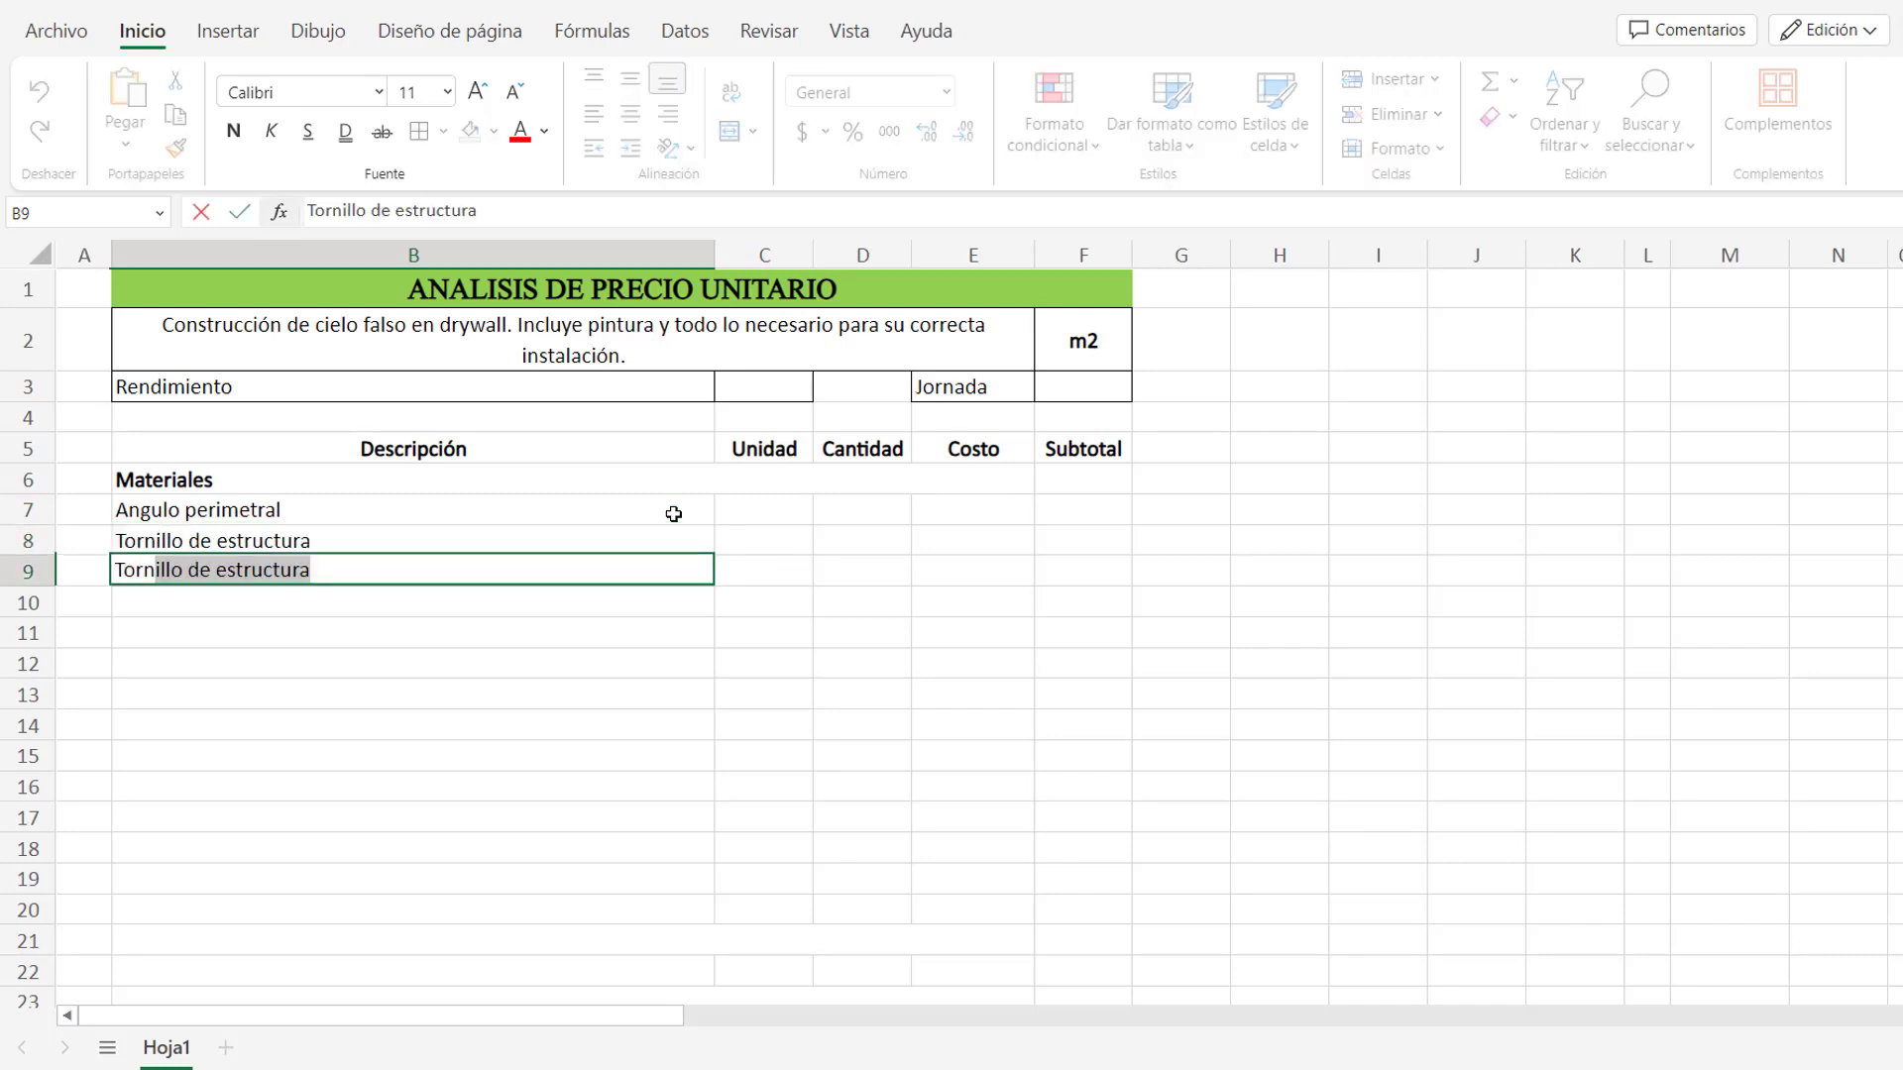
type("o de placa")
key("Return")
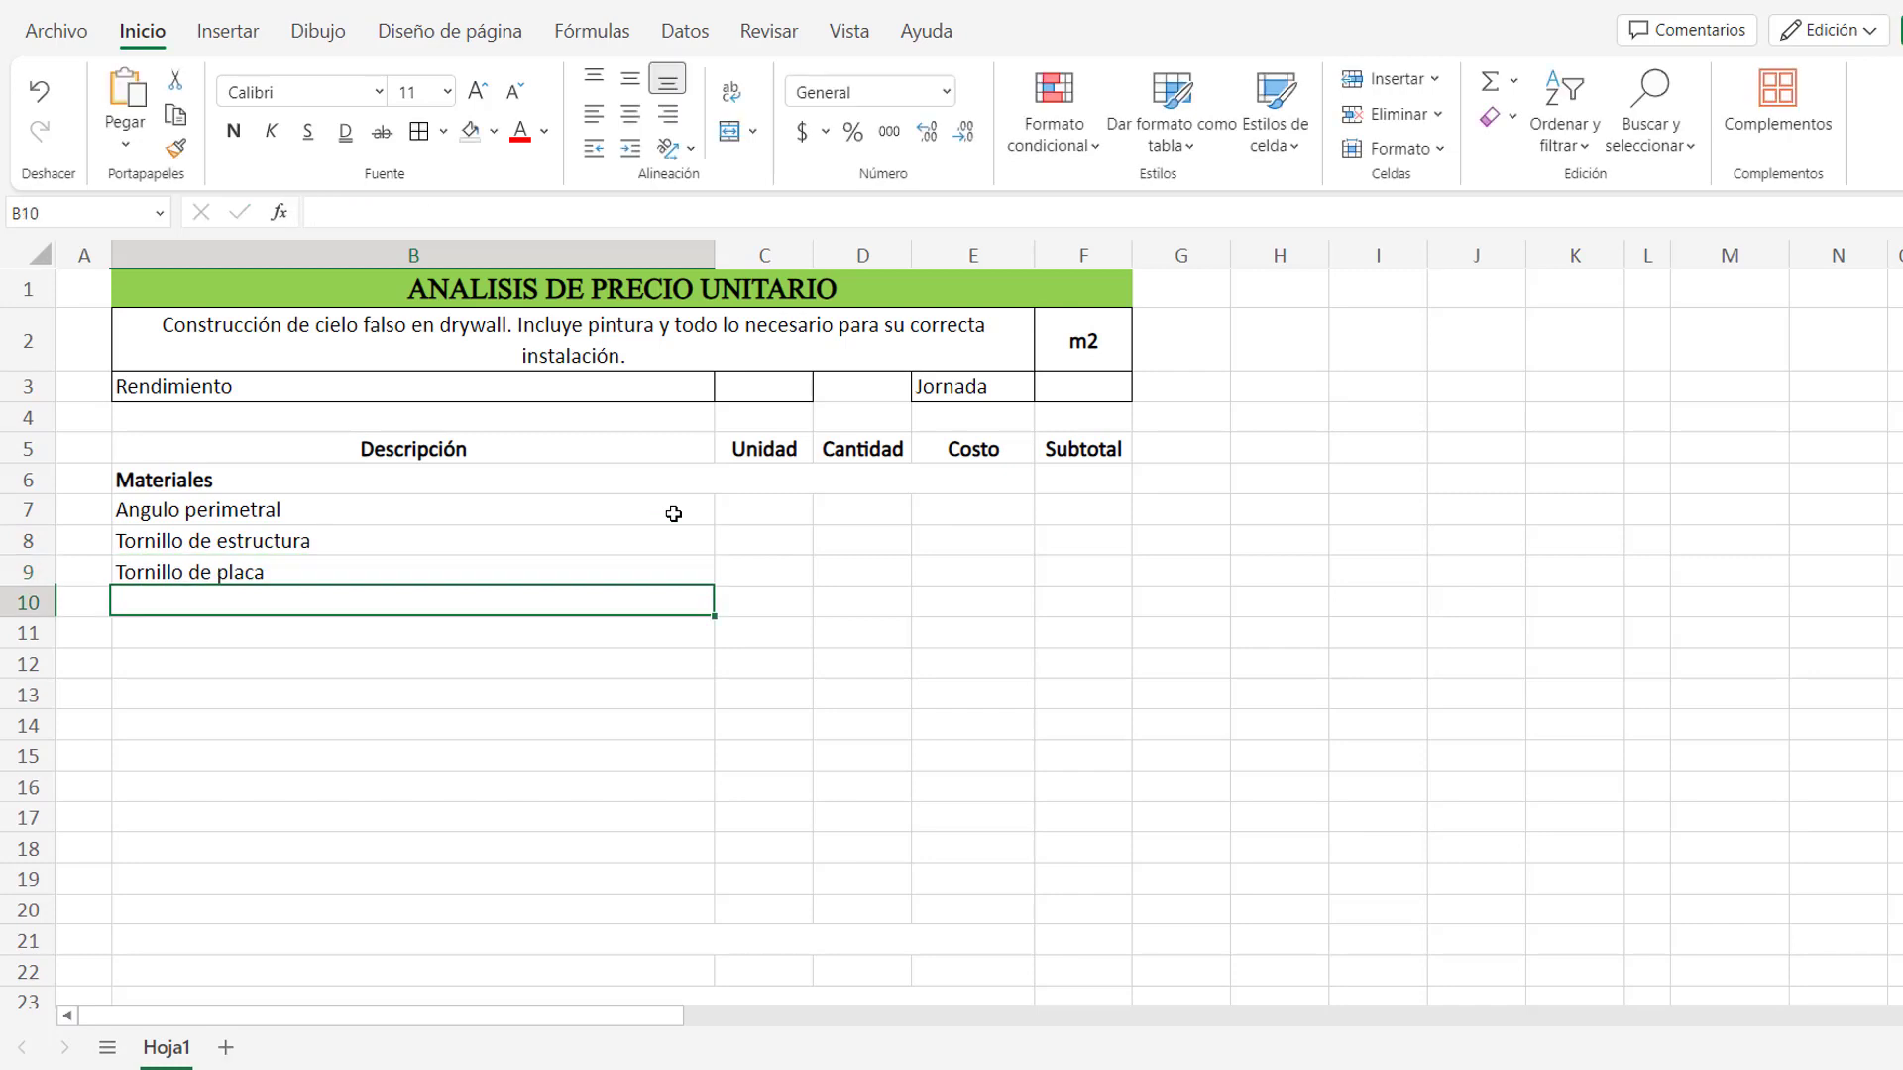
type("Perfi")
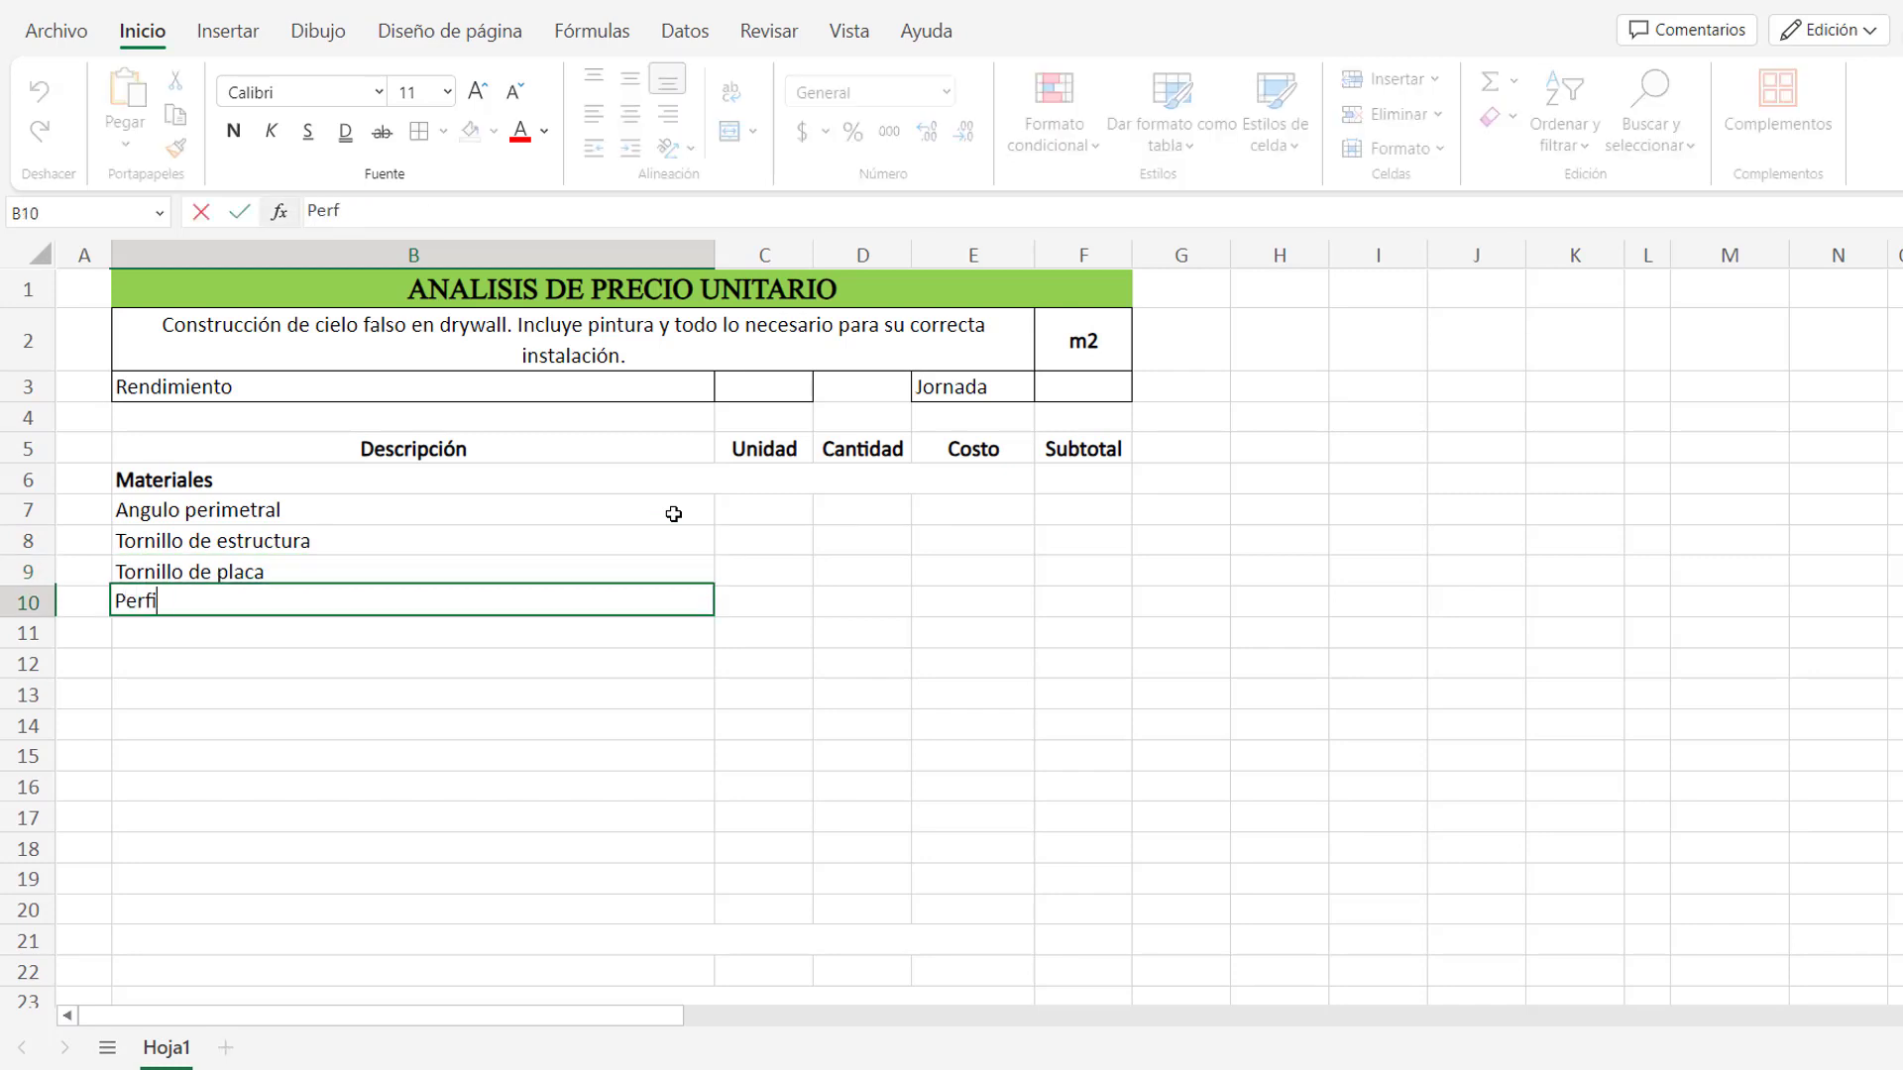
type("l paral o vigueta")
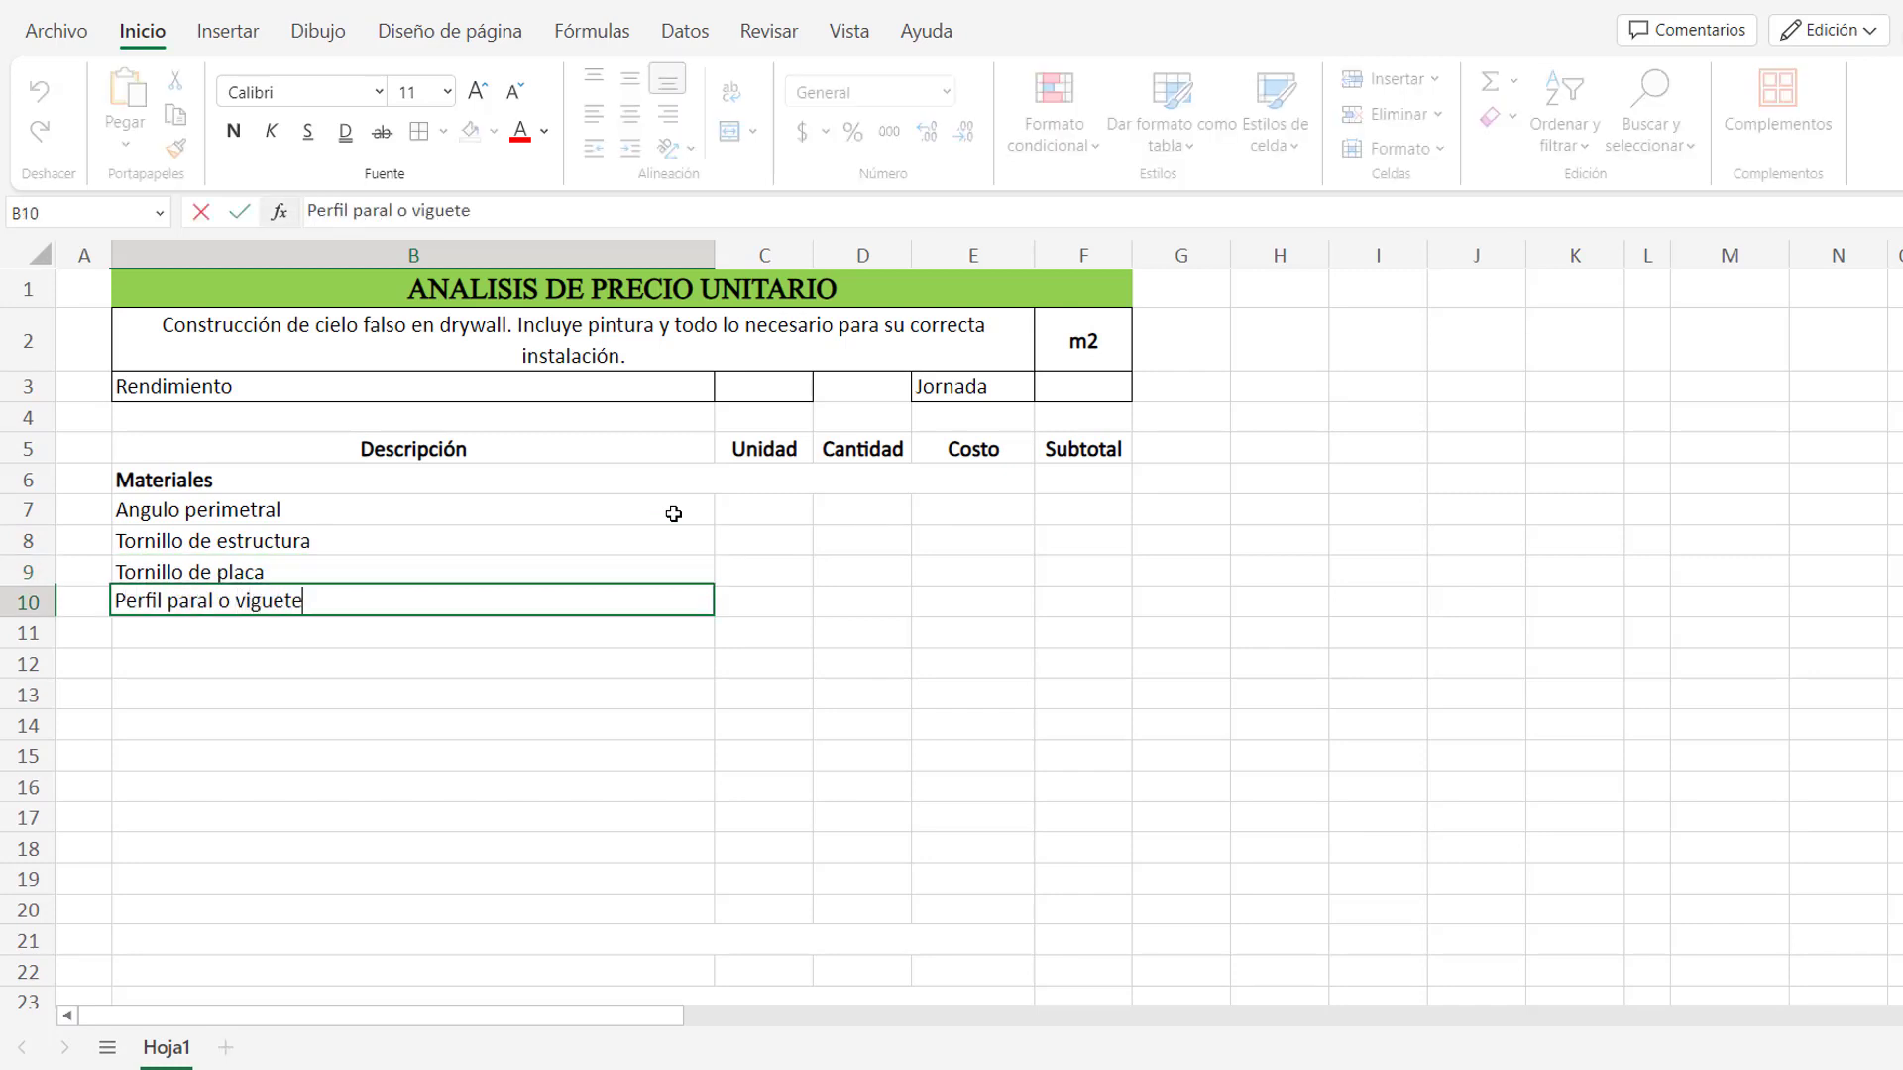
key("Return")
List Perfil omega, Placa de drywall, cinta papel, Masilla acrílica, ángulo de cuelga and lija de agua.
type("Pe")
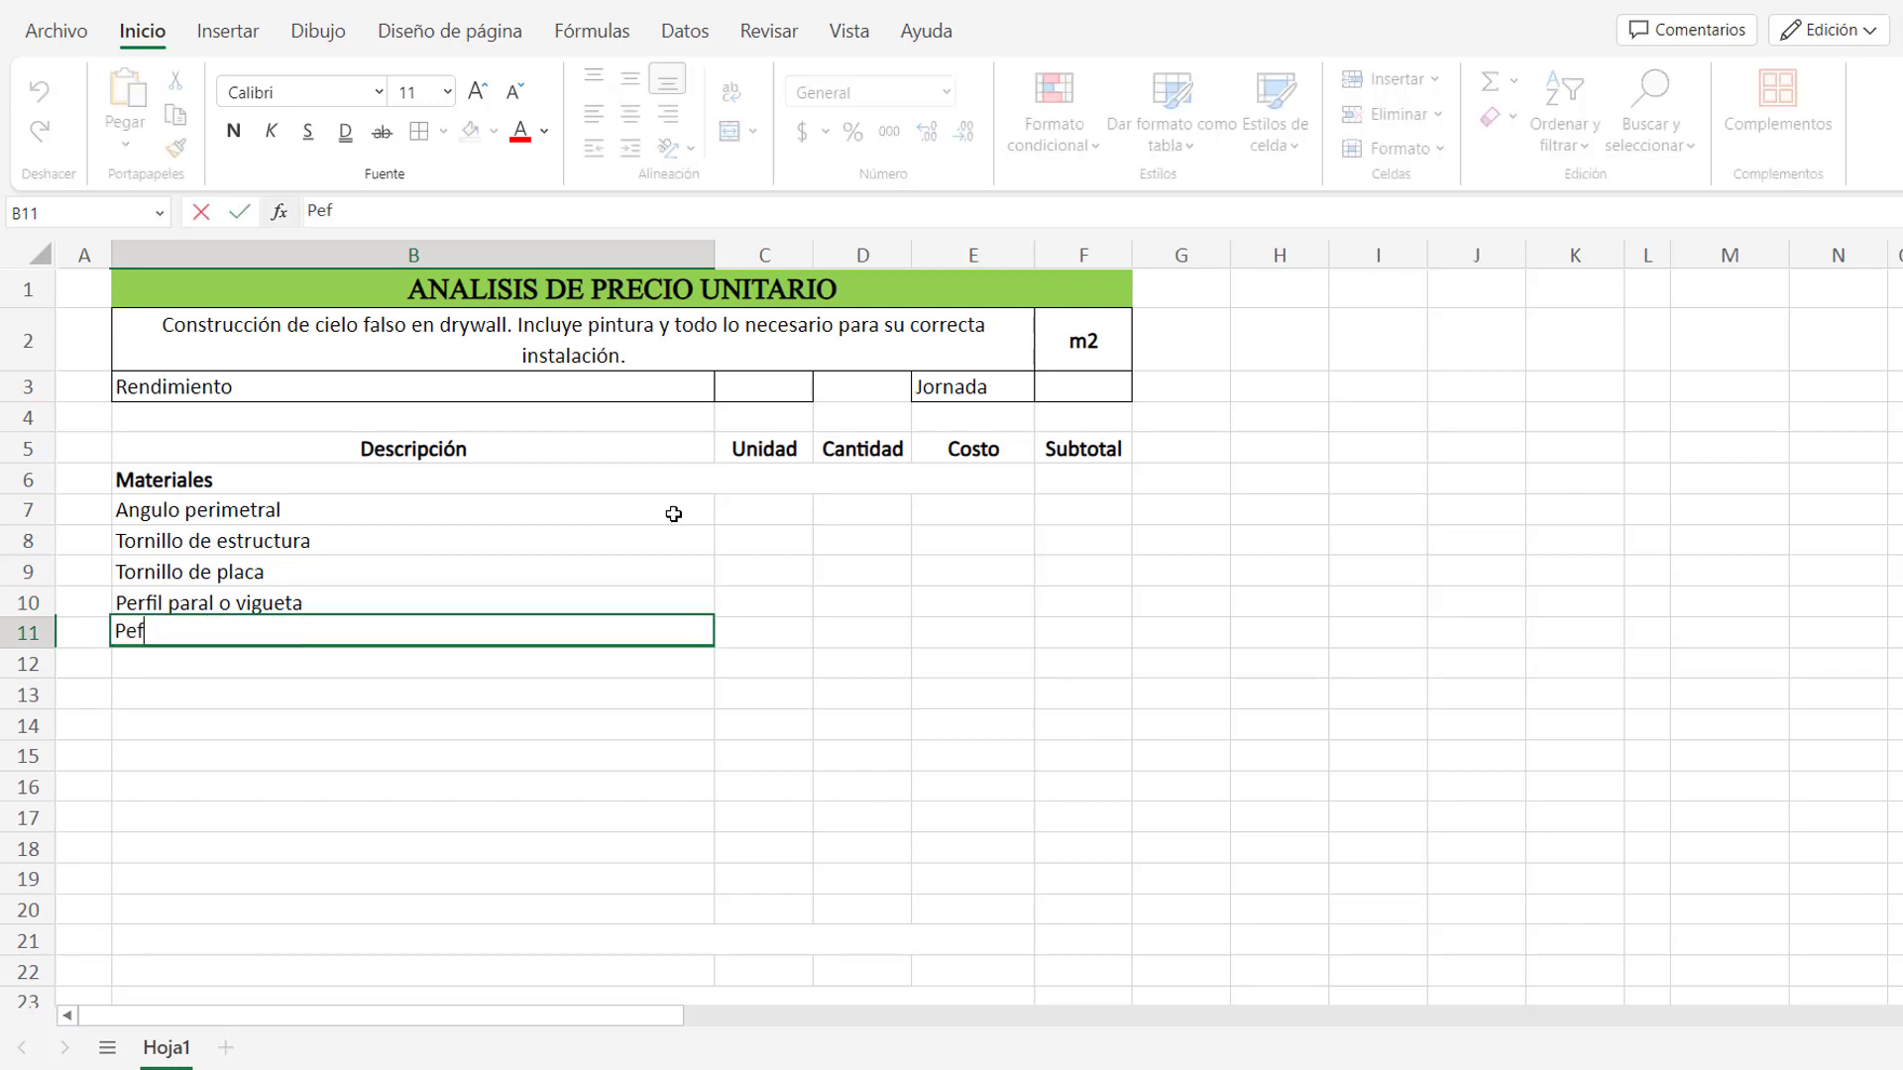
type("rfil omega")
key("Return")
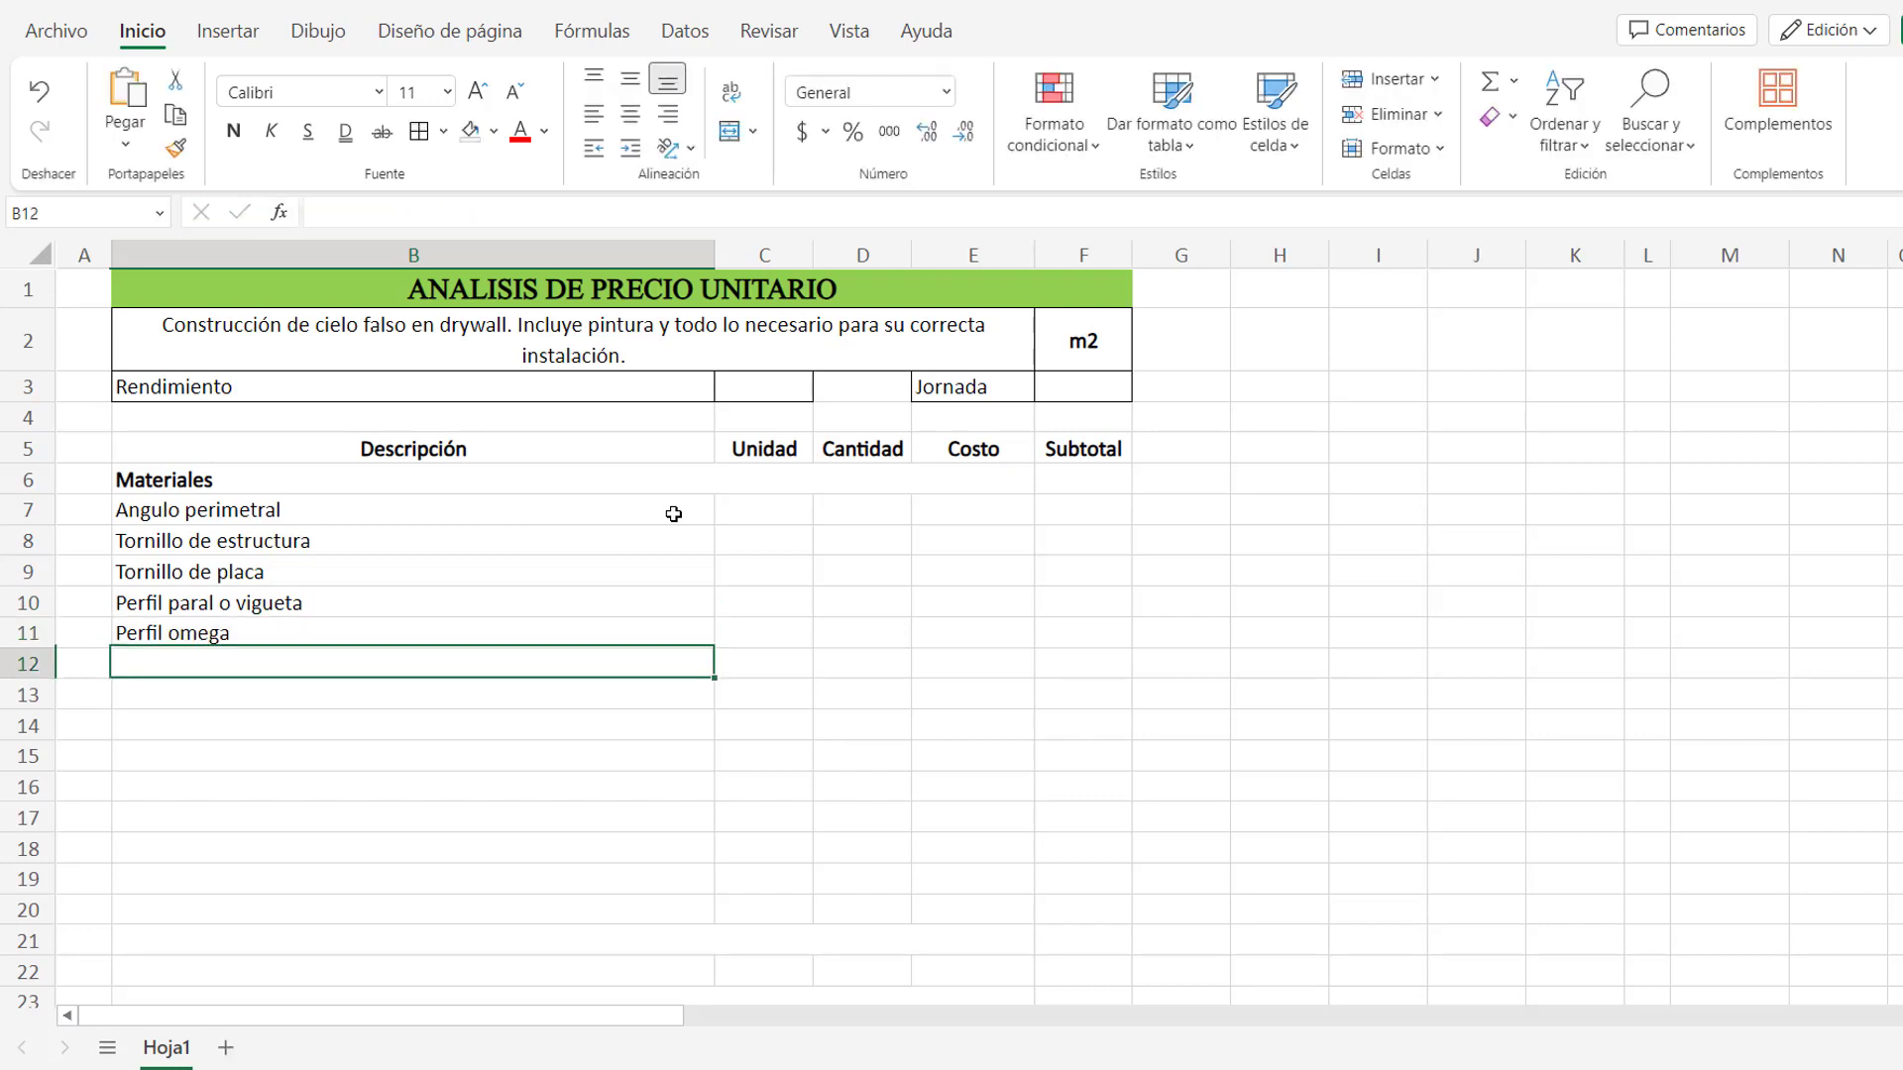
type("Placa d e")
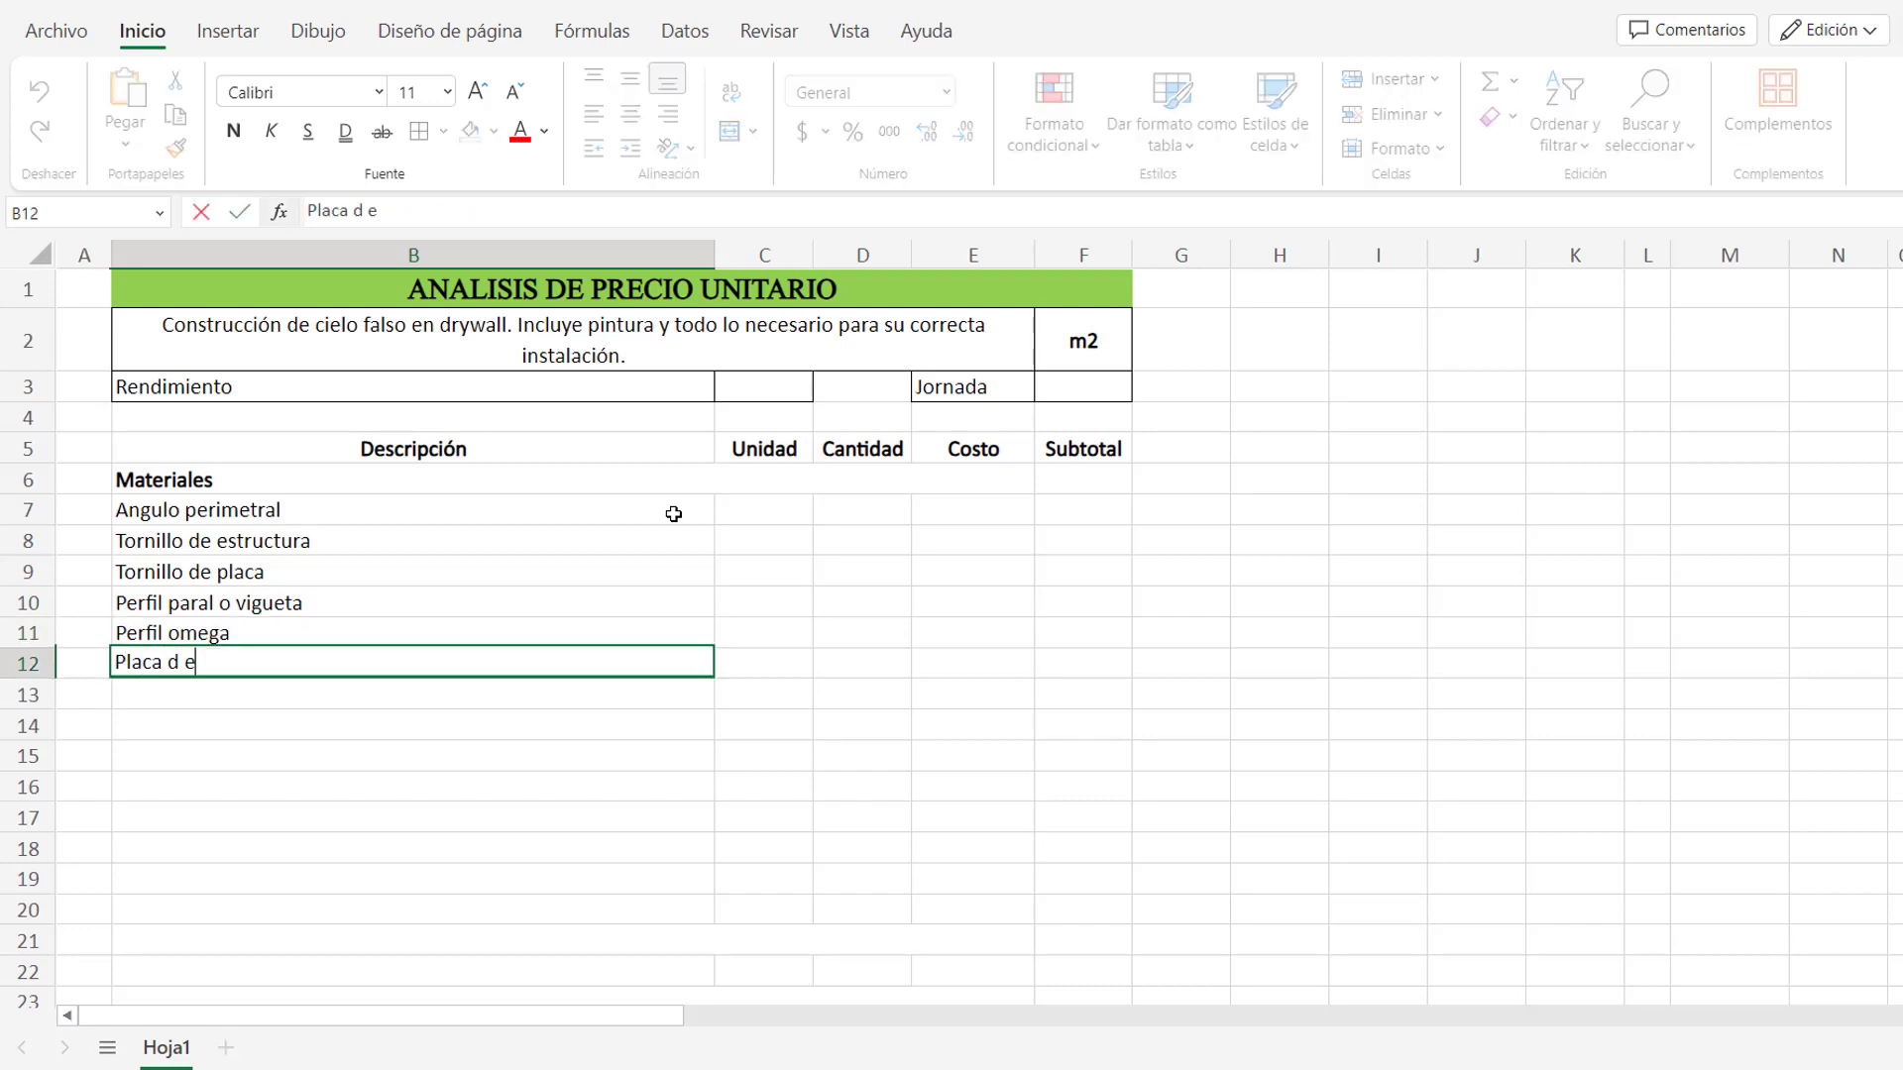
key("BackSpace")
key("BackSpace")
type("e drywall")
key("Return")
type("cin")
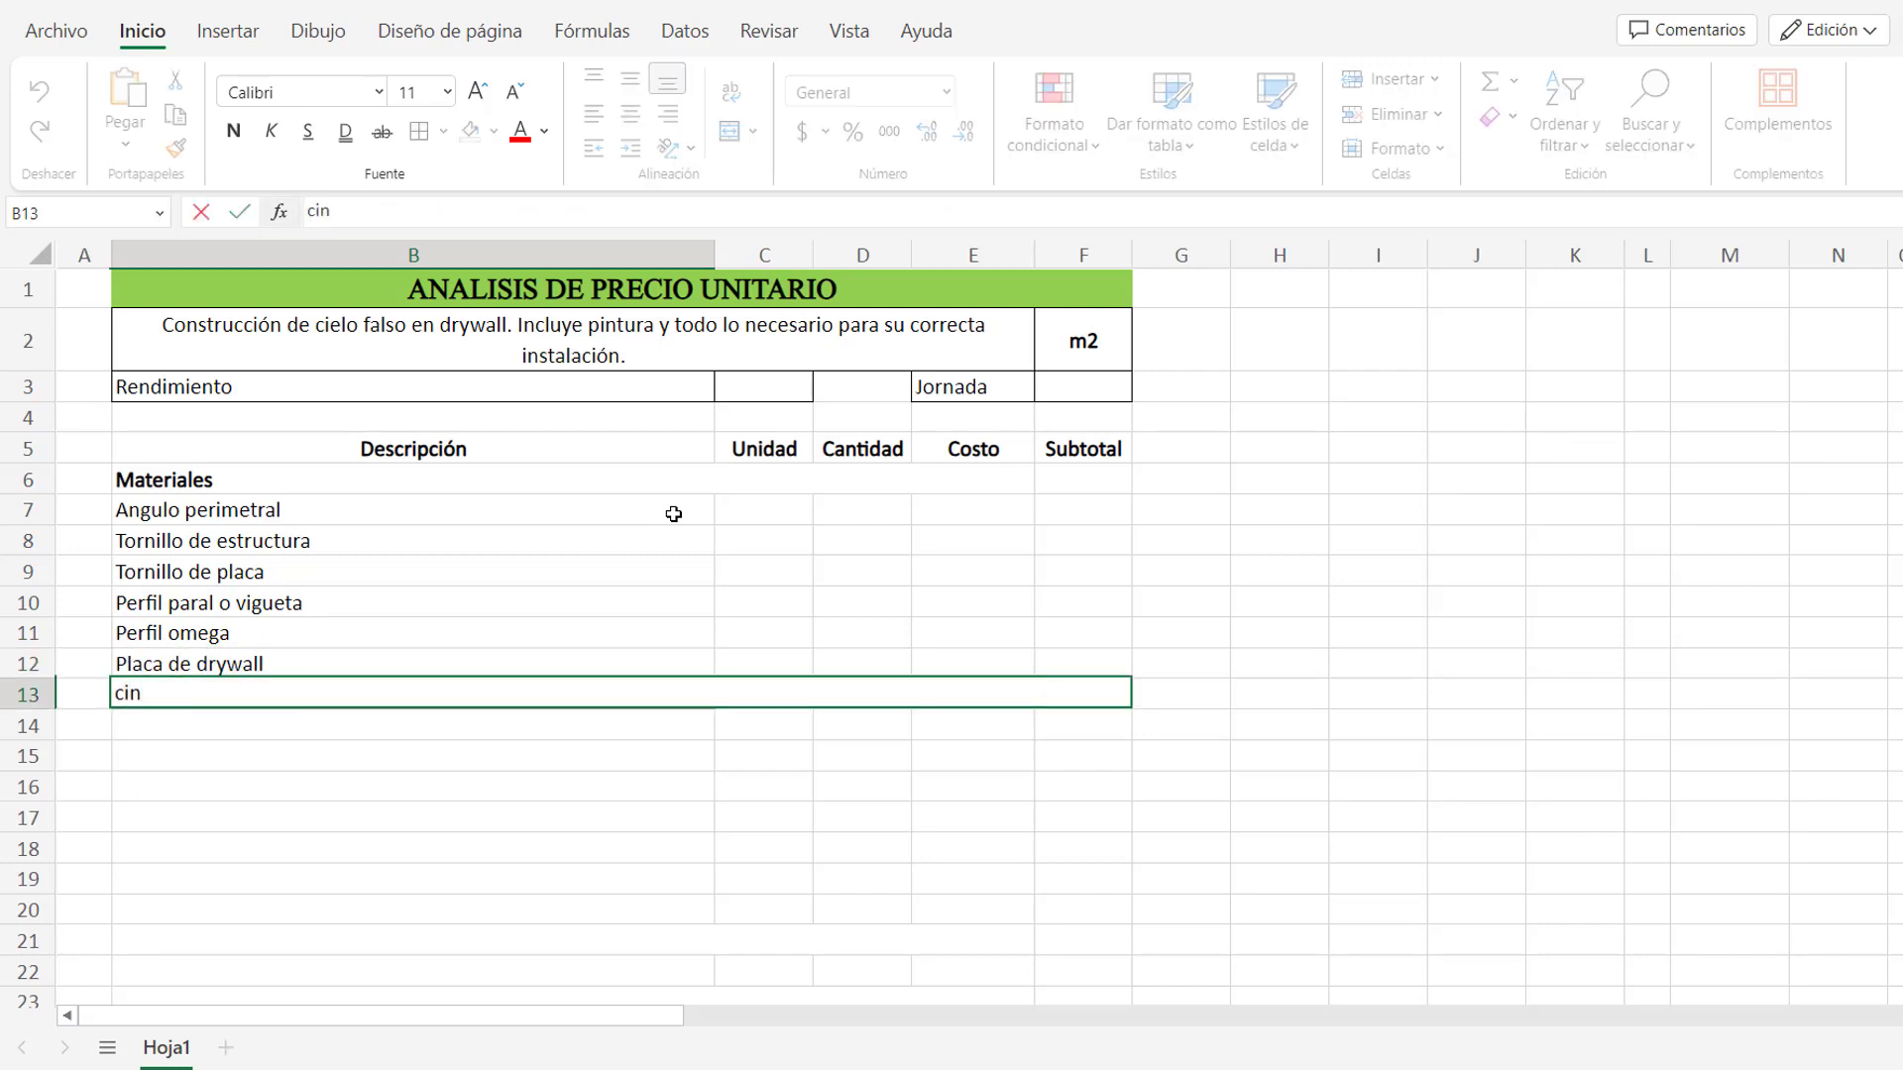
type("ta papel")
key("Return")
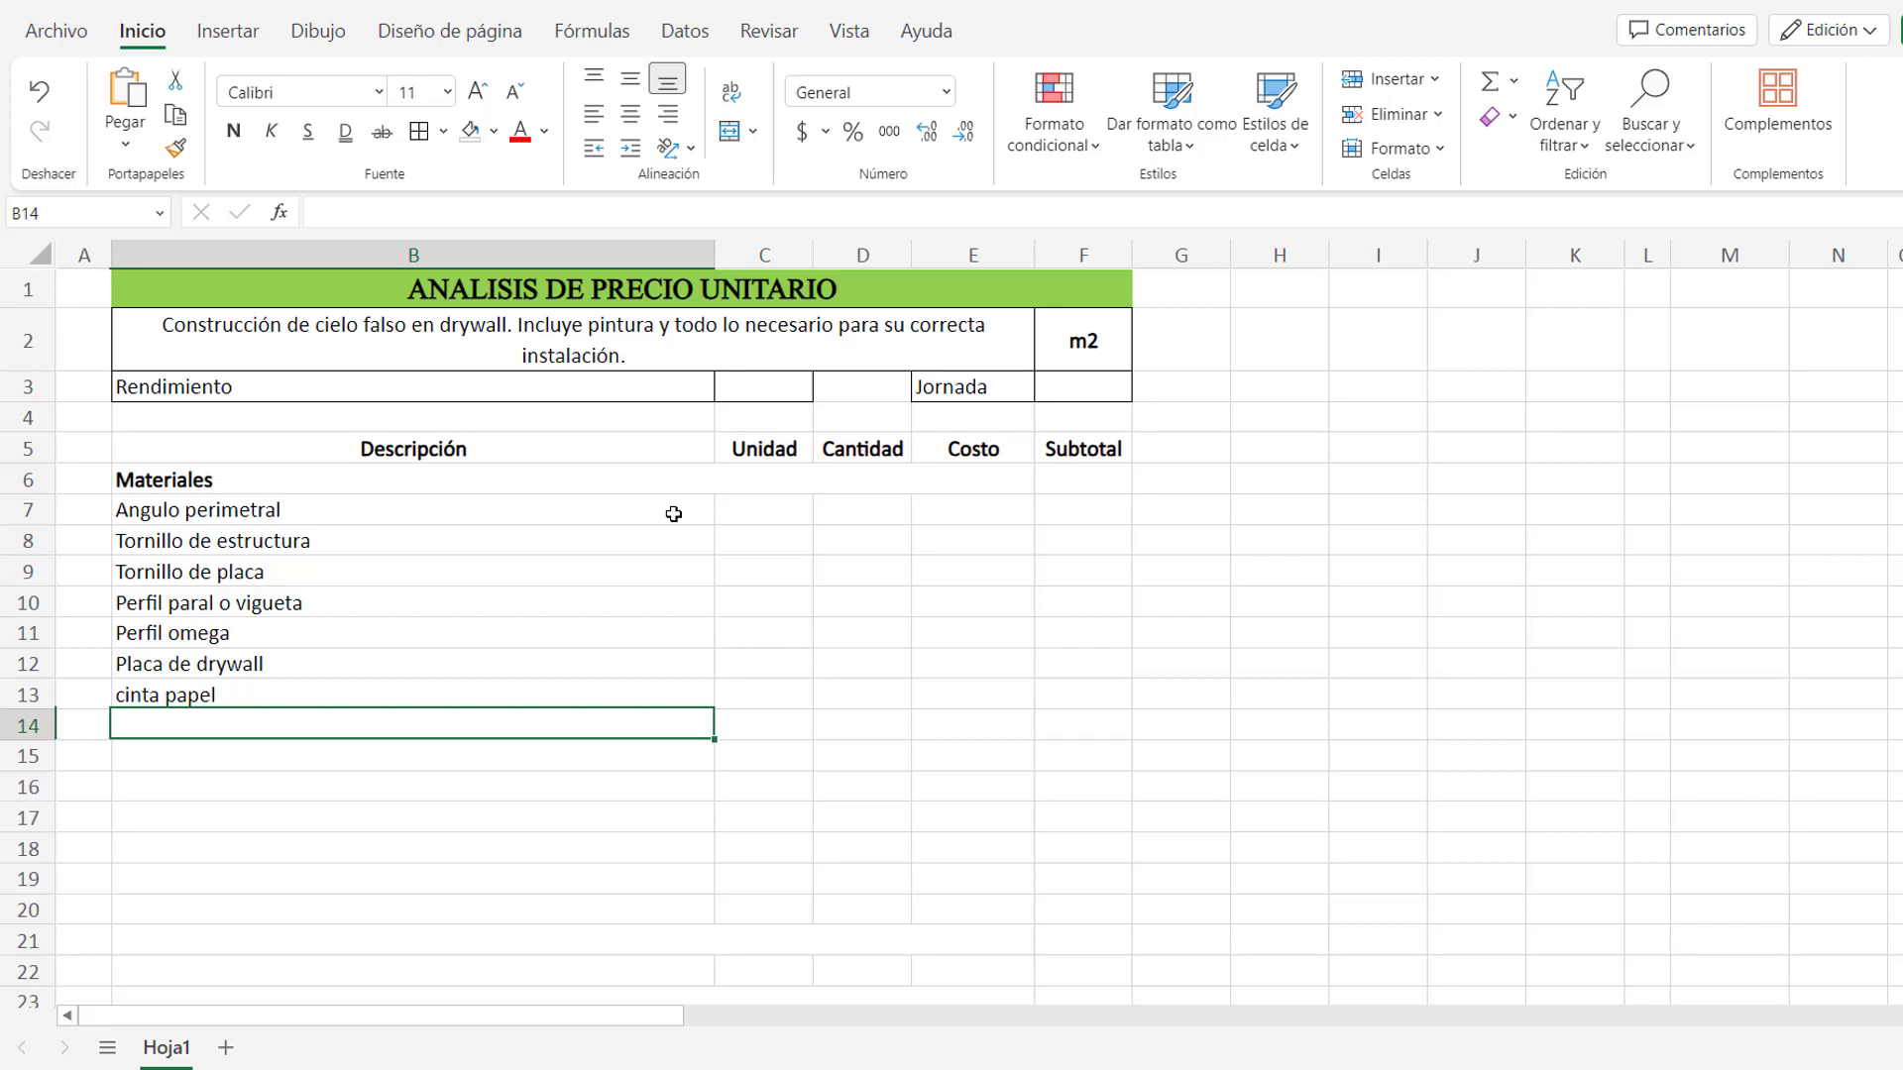
type("Masi")
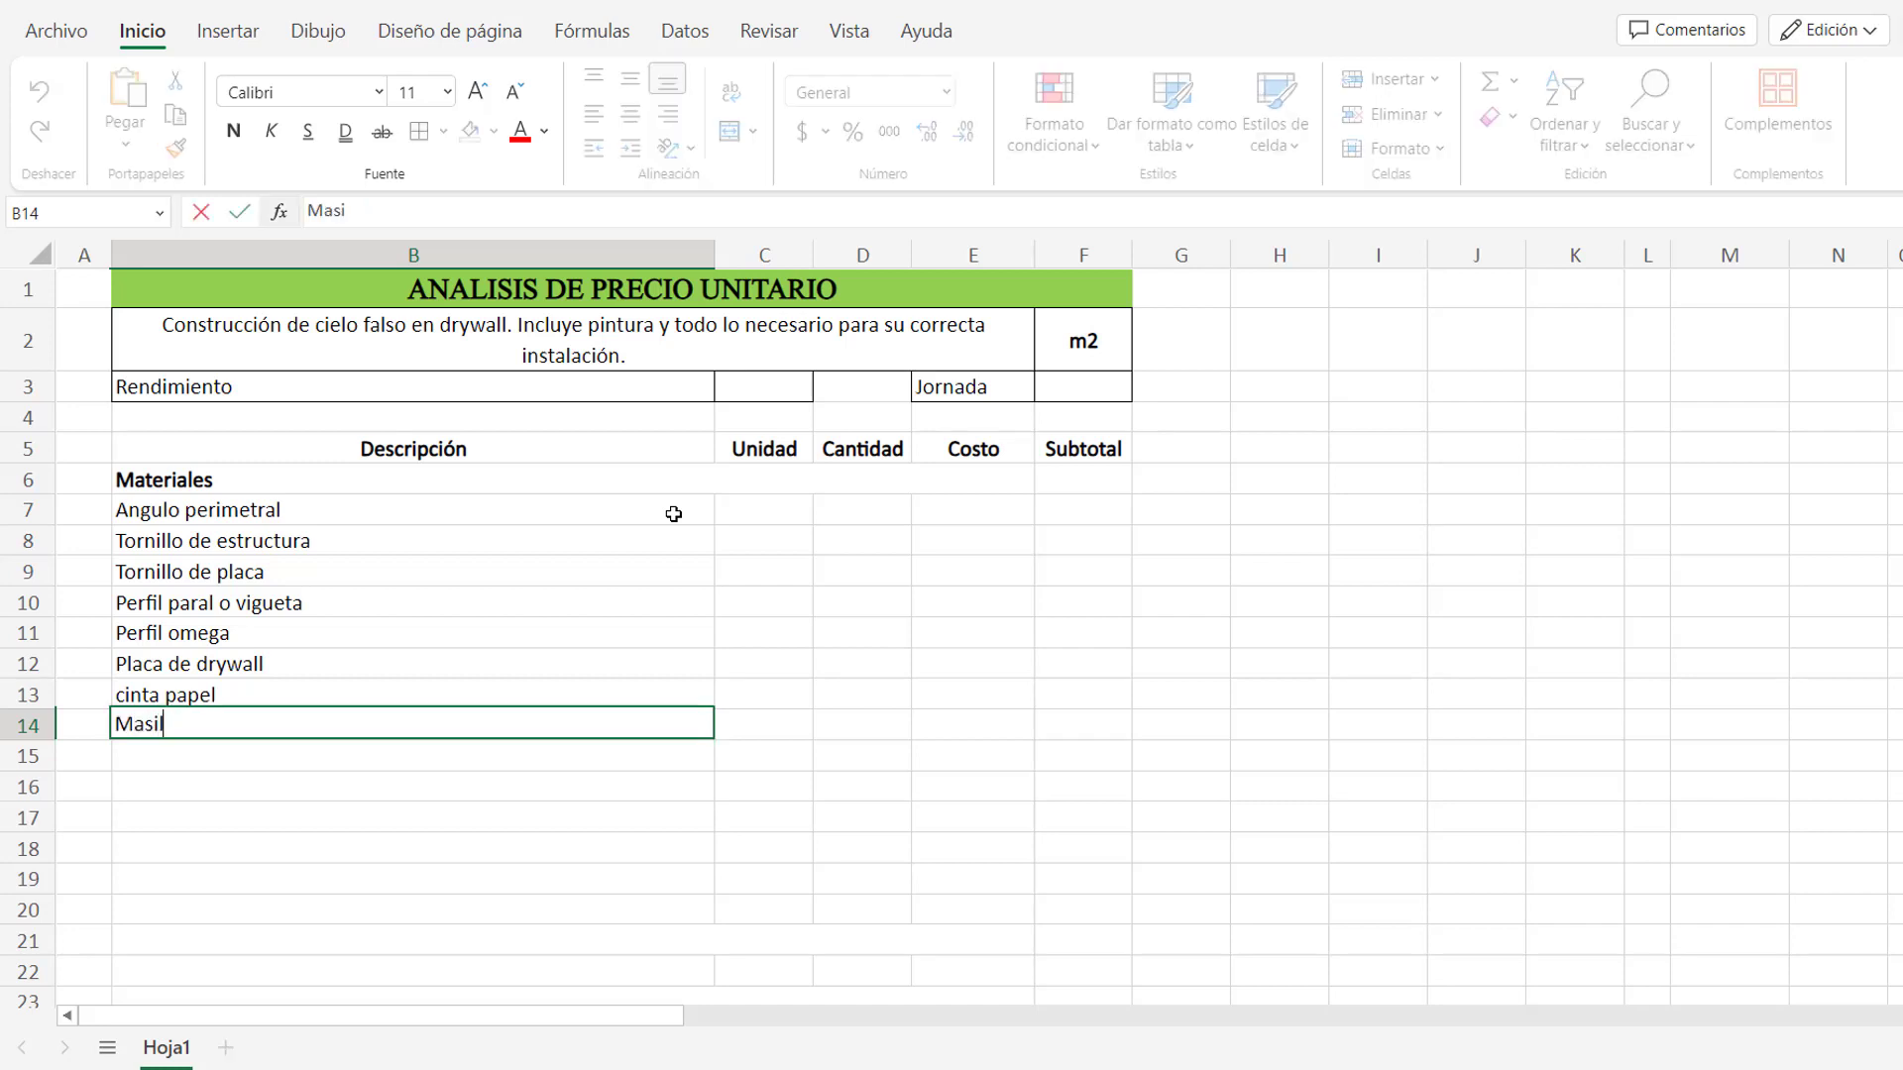
type("lla acrílica")
key("Return")
type("án")
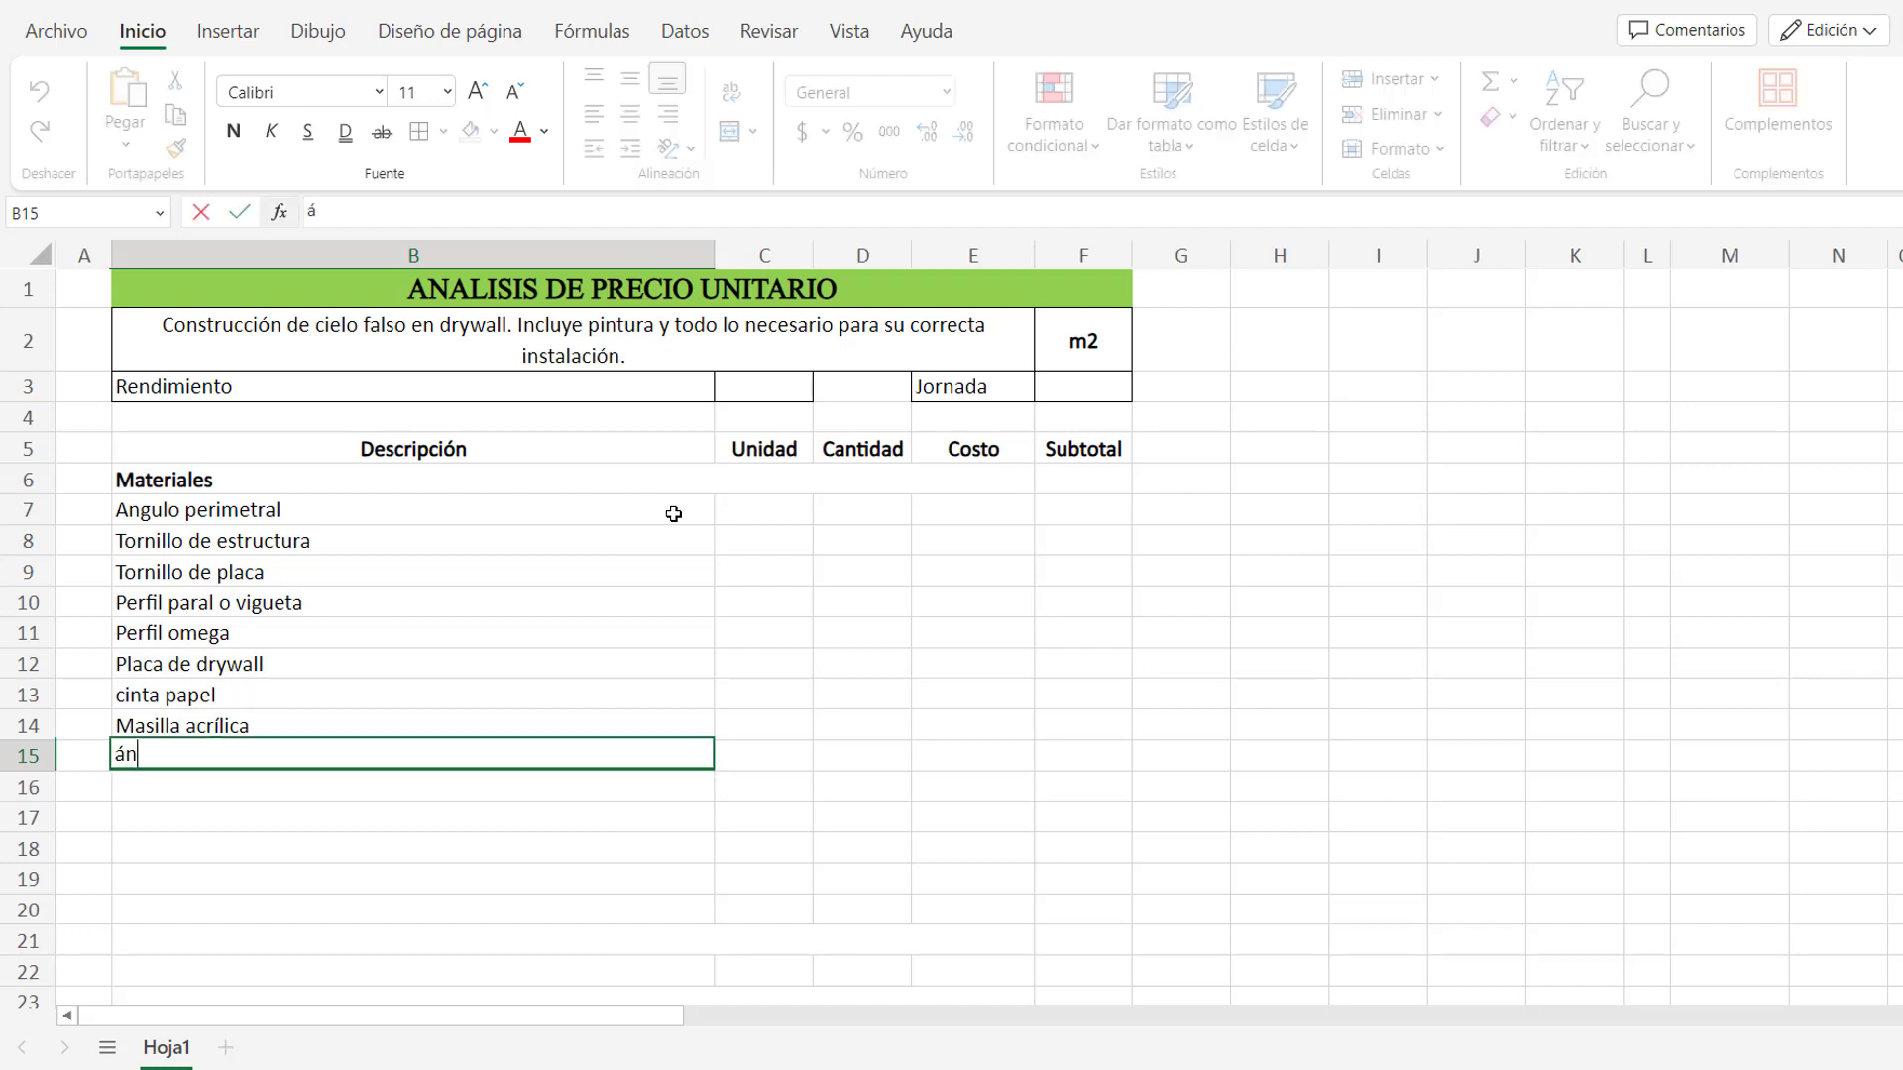
type("gulo de cuelga")
key("Return")
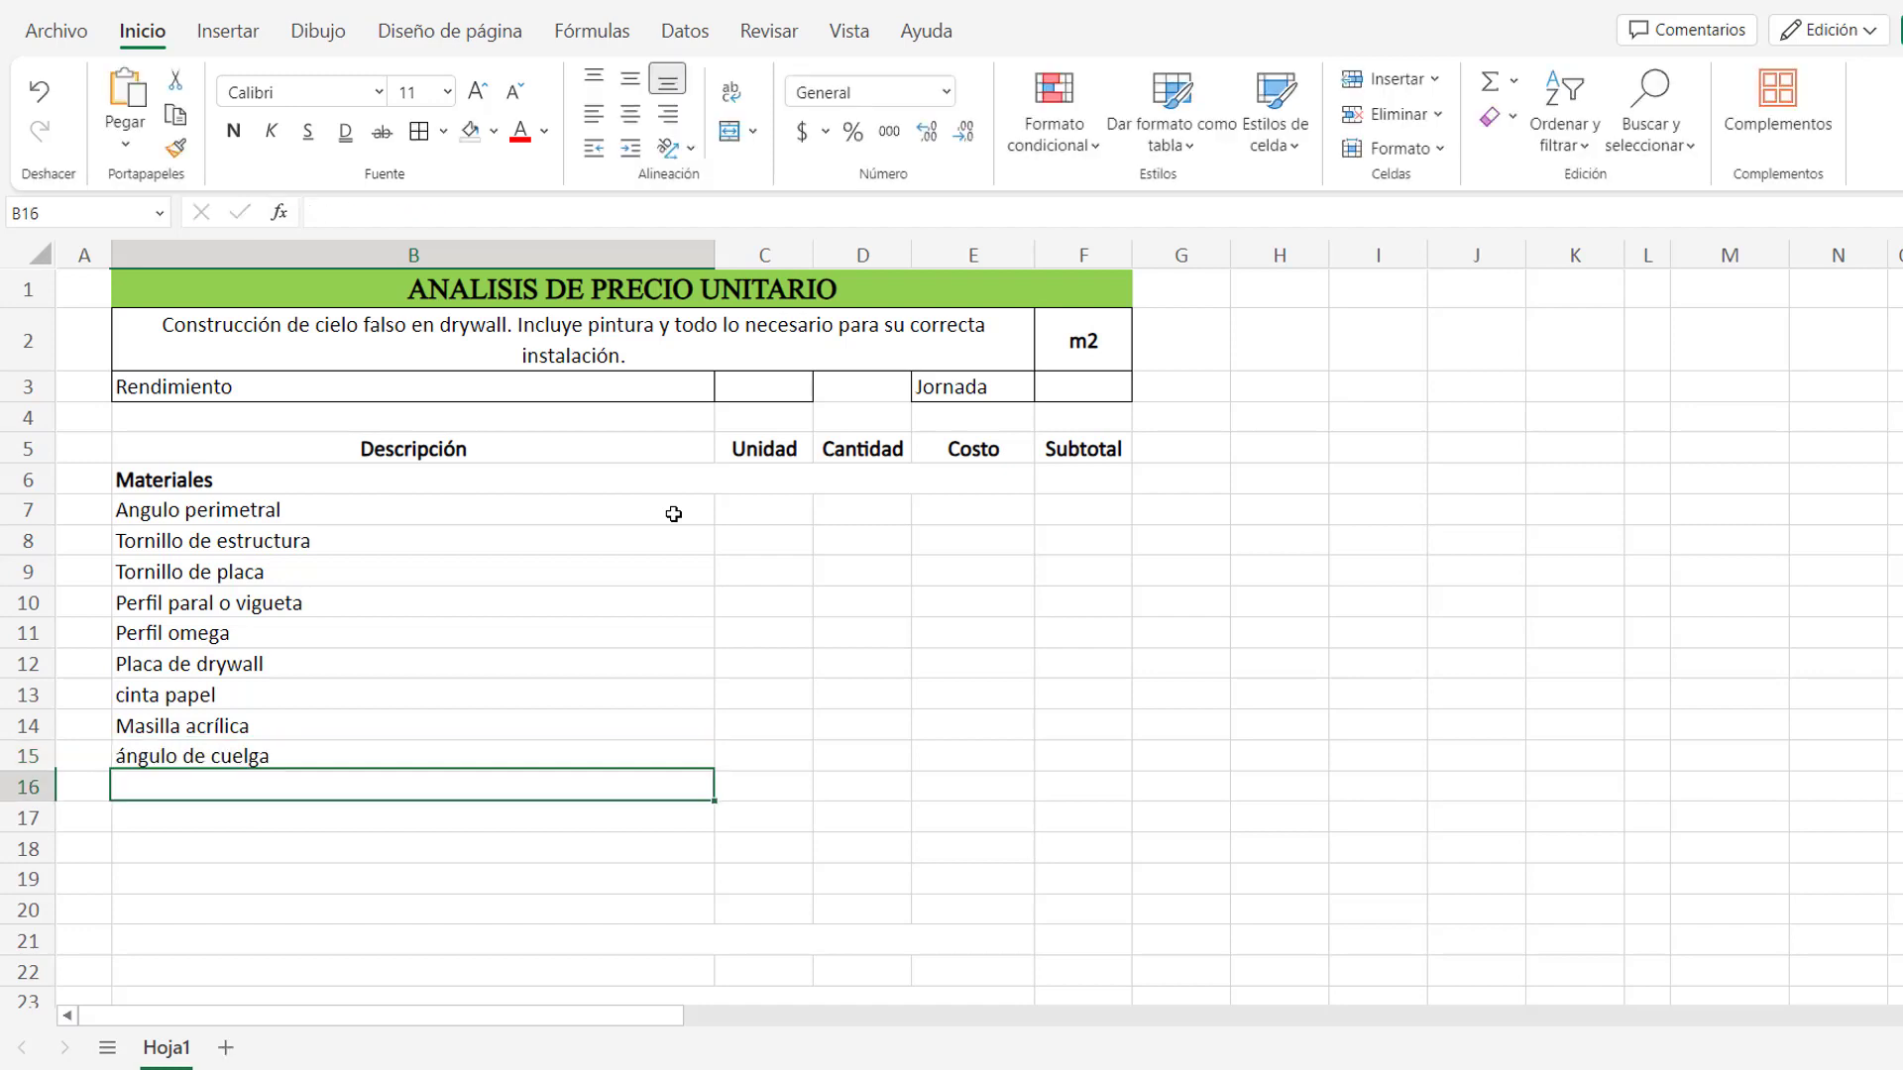
type("lija de agua")
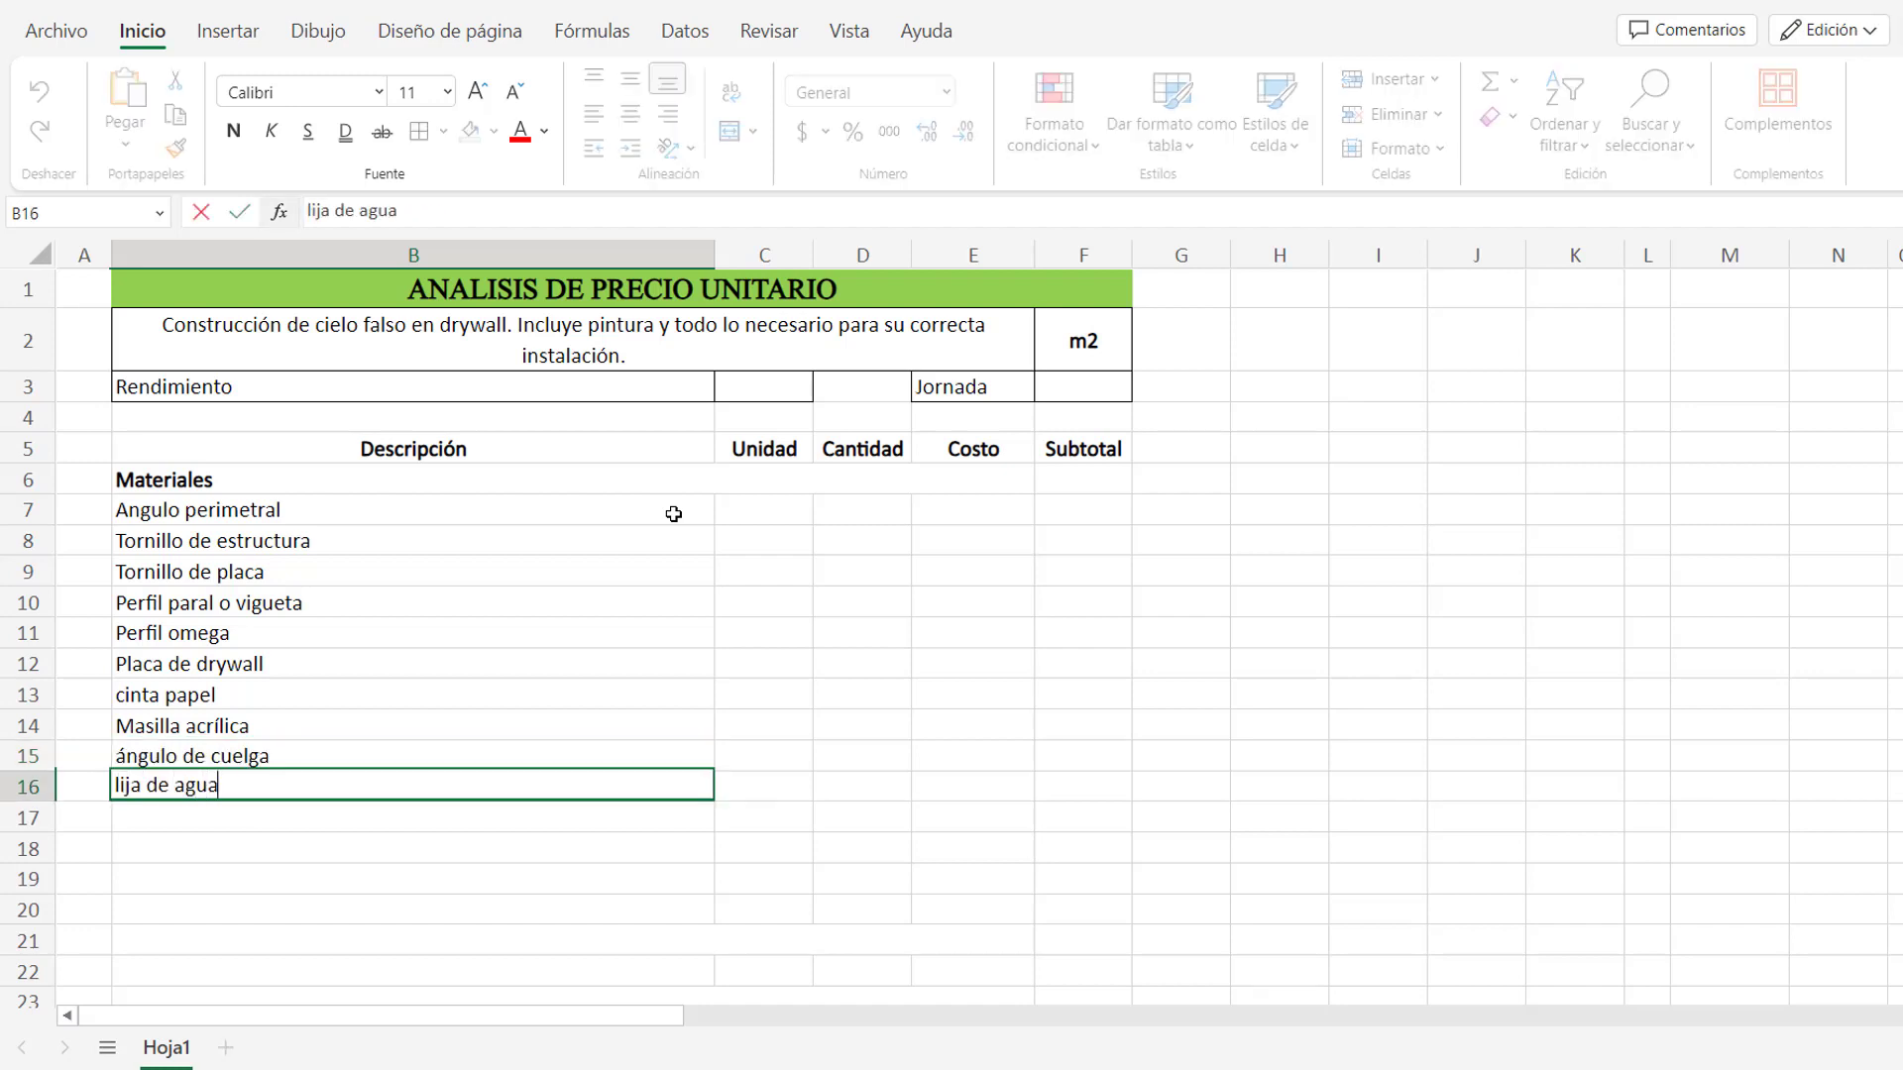
key("Return")
Finish the materials list with pintura, estopa, brocha and rodillo.
type("pintura")
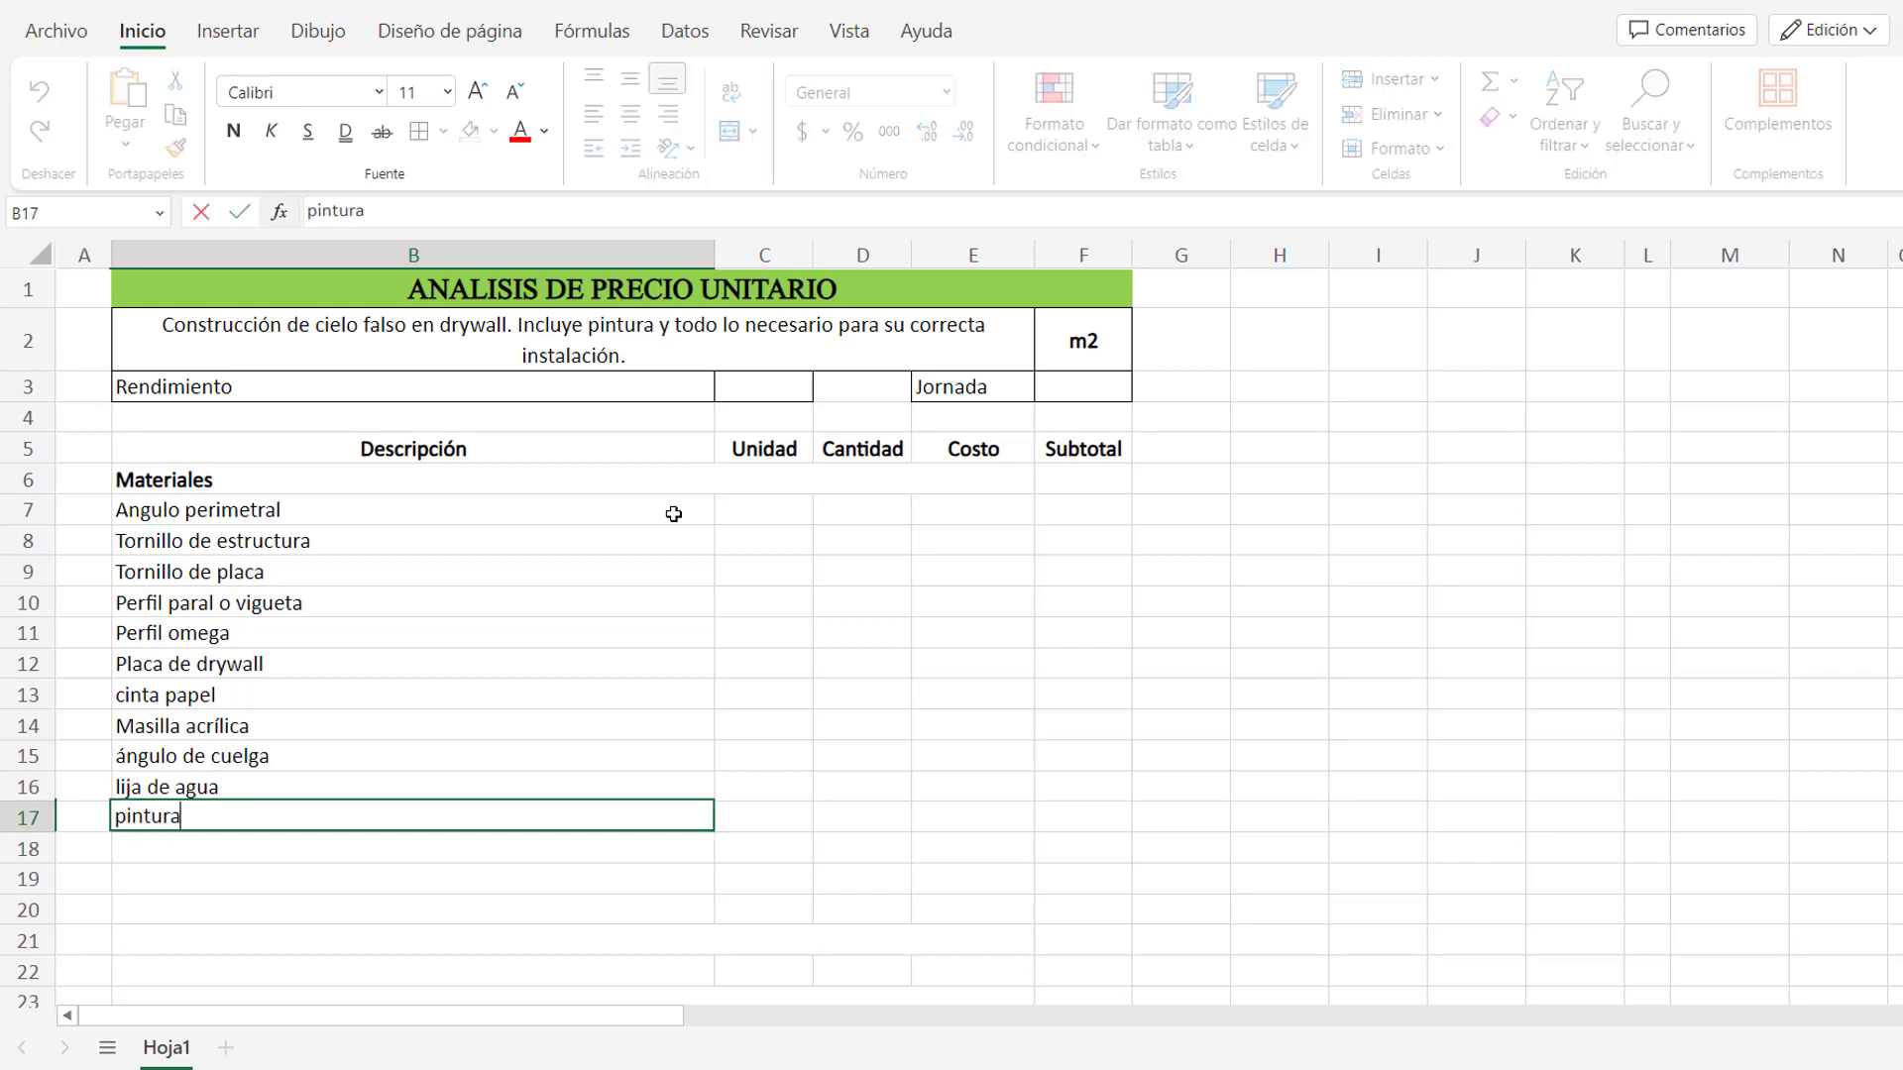
key("Return")
type("esto")
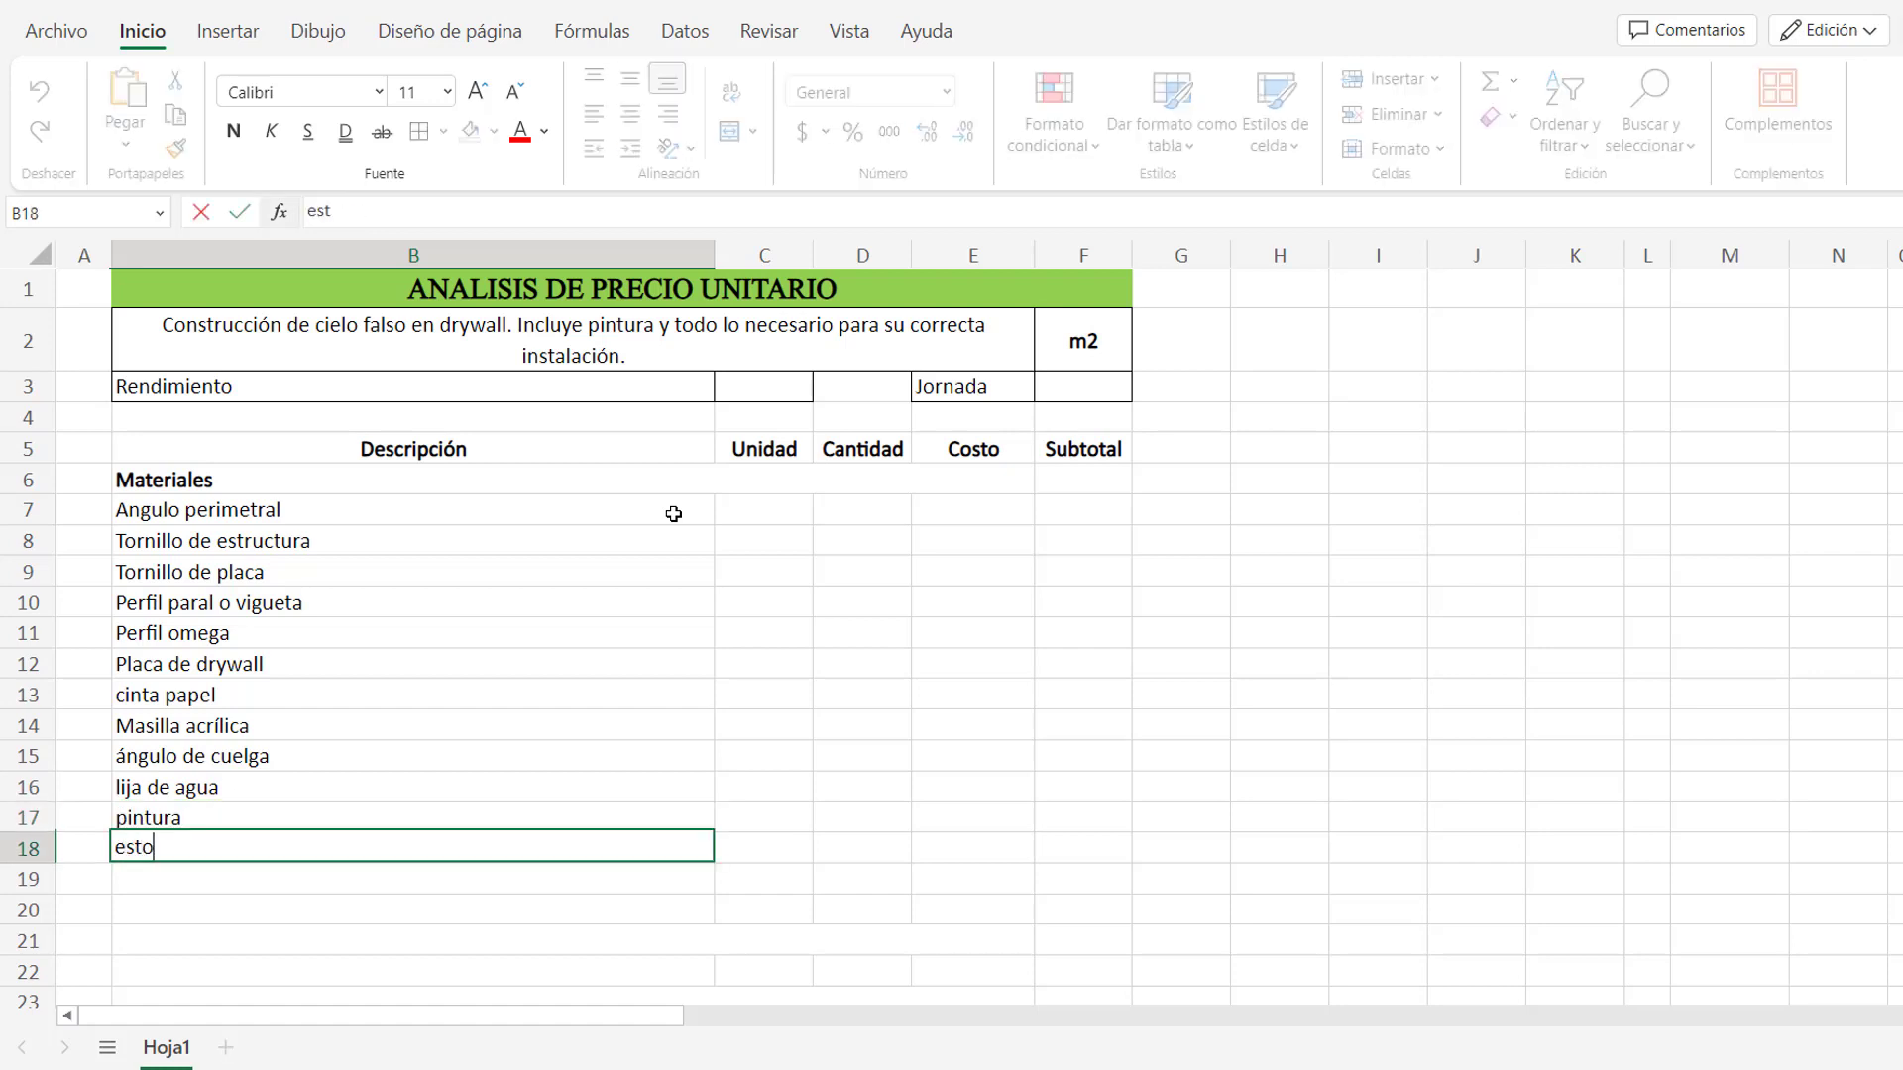
type("pa")
key("Return")
type("brocha")
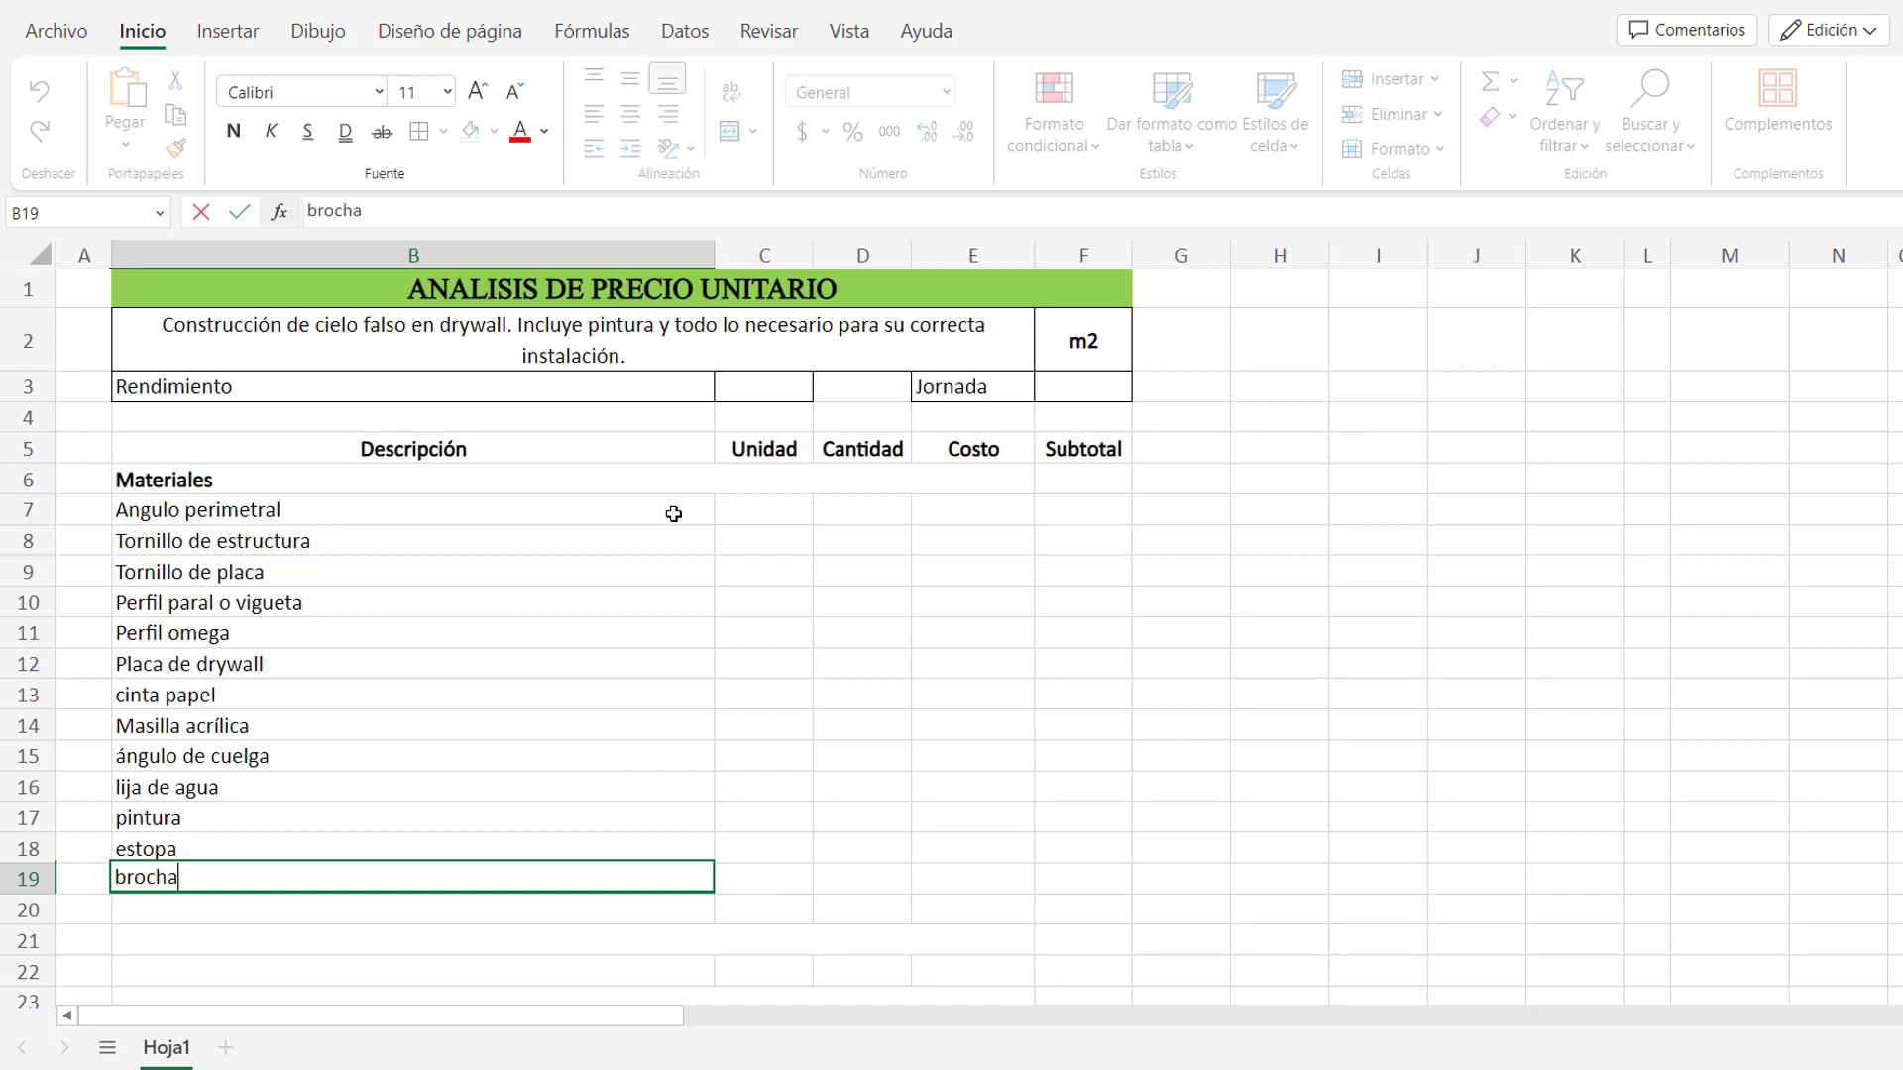
key("Return")
type("rodillo")
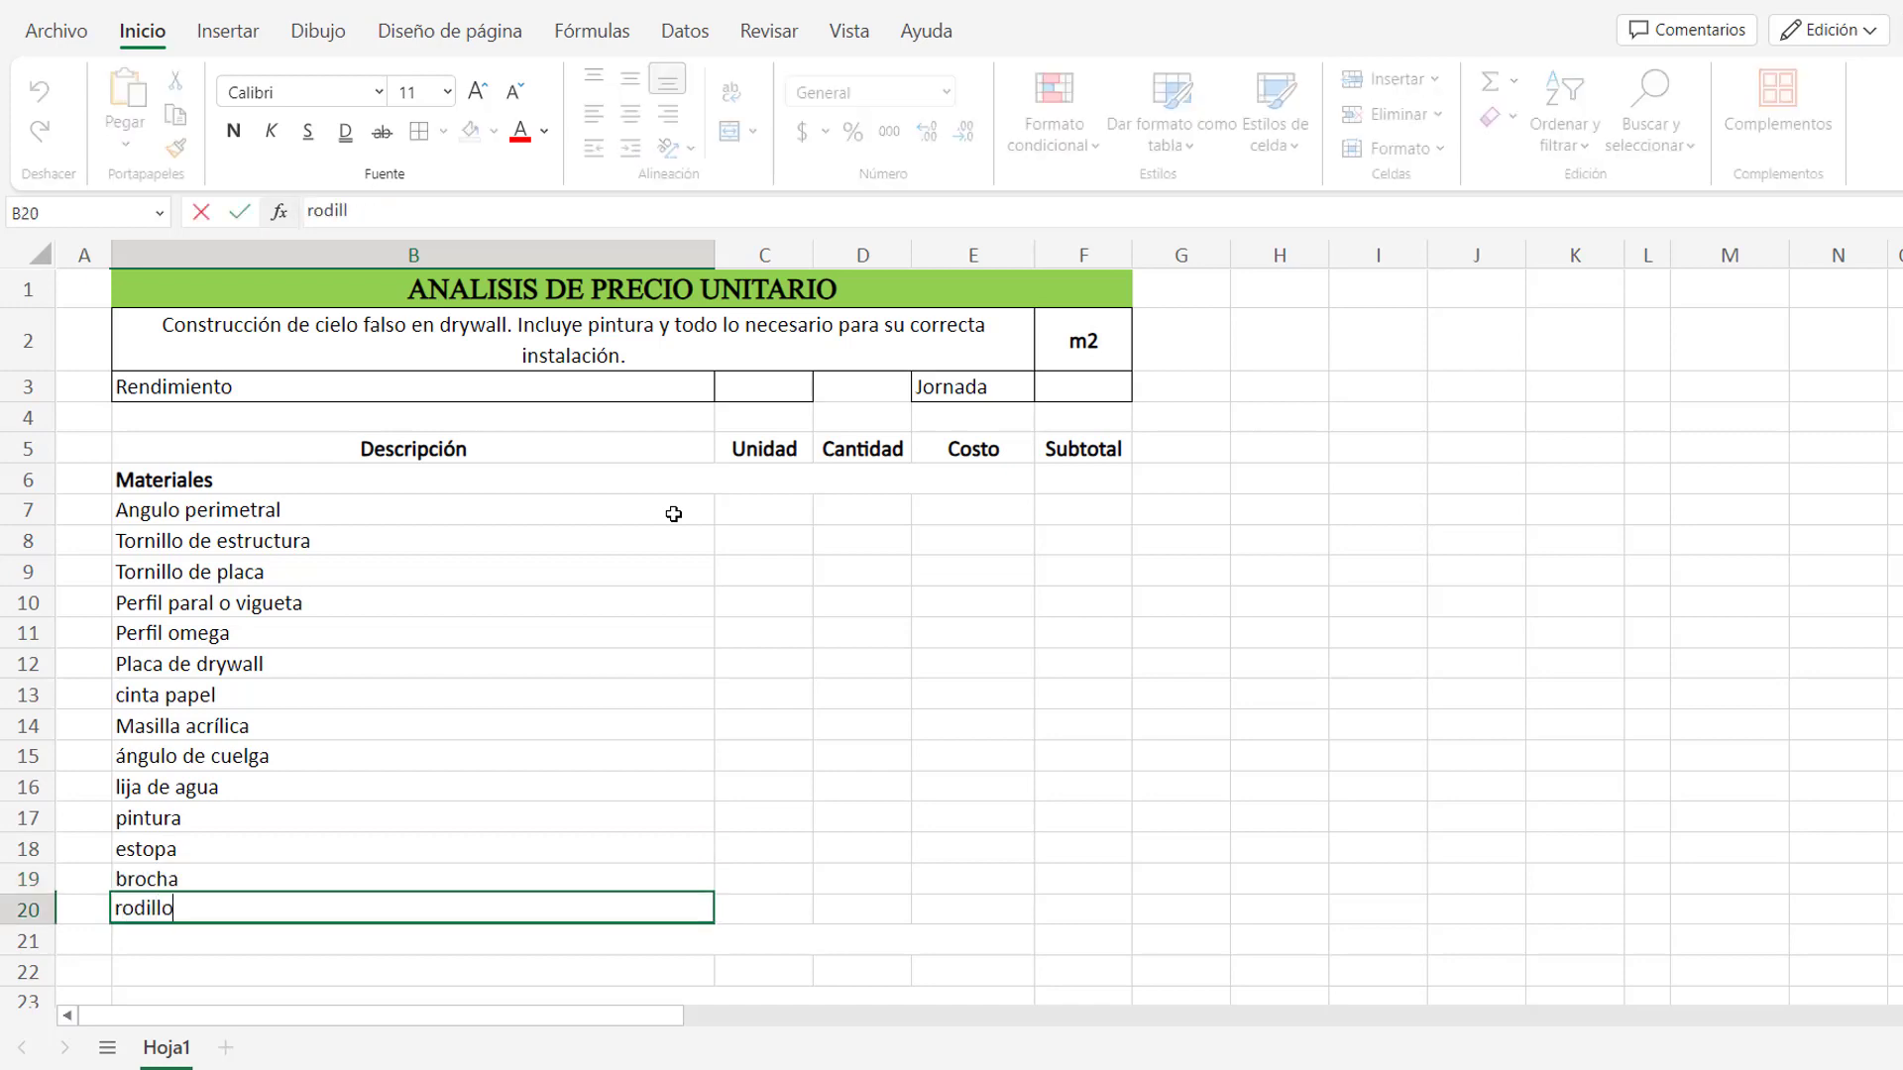
key("Return")
Add the Mano de obra section with Cuadrilla oficial + ayudante, and Herramienta with Herramienta menor.
type("Mano d")
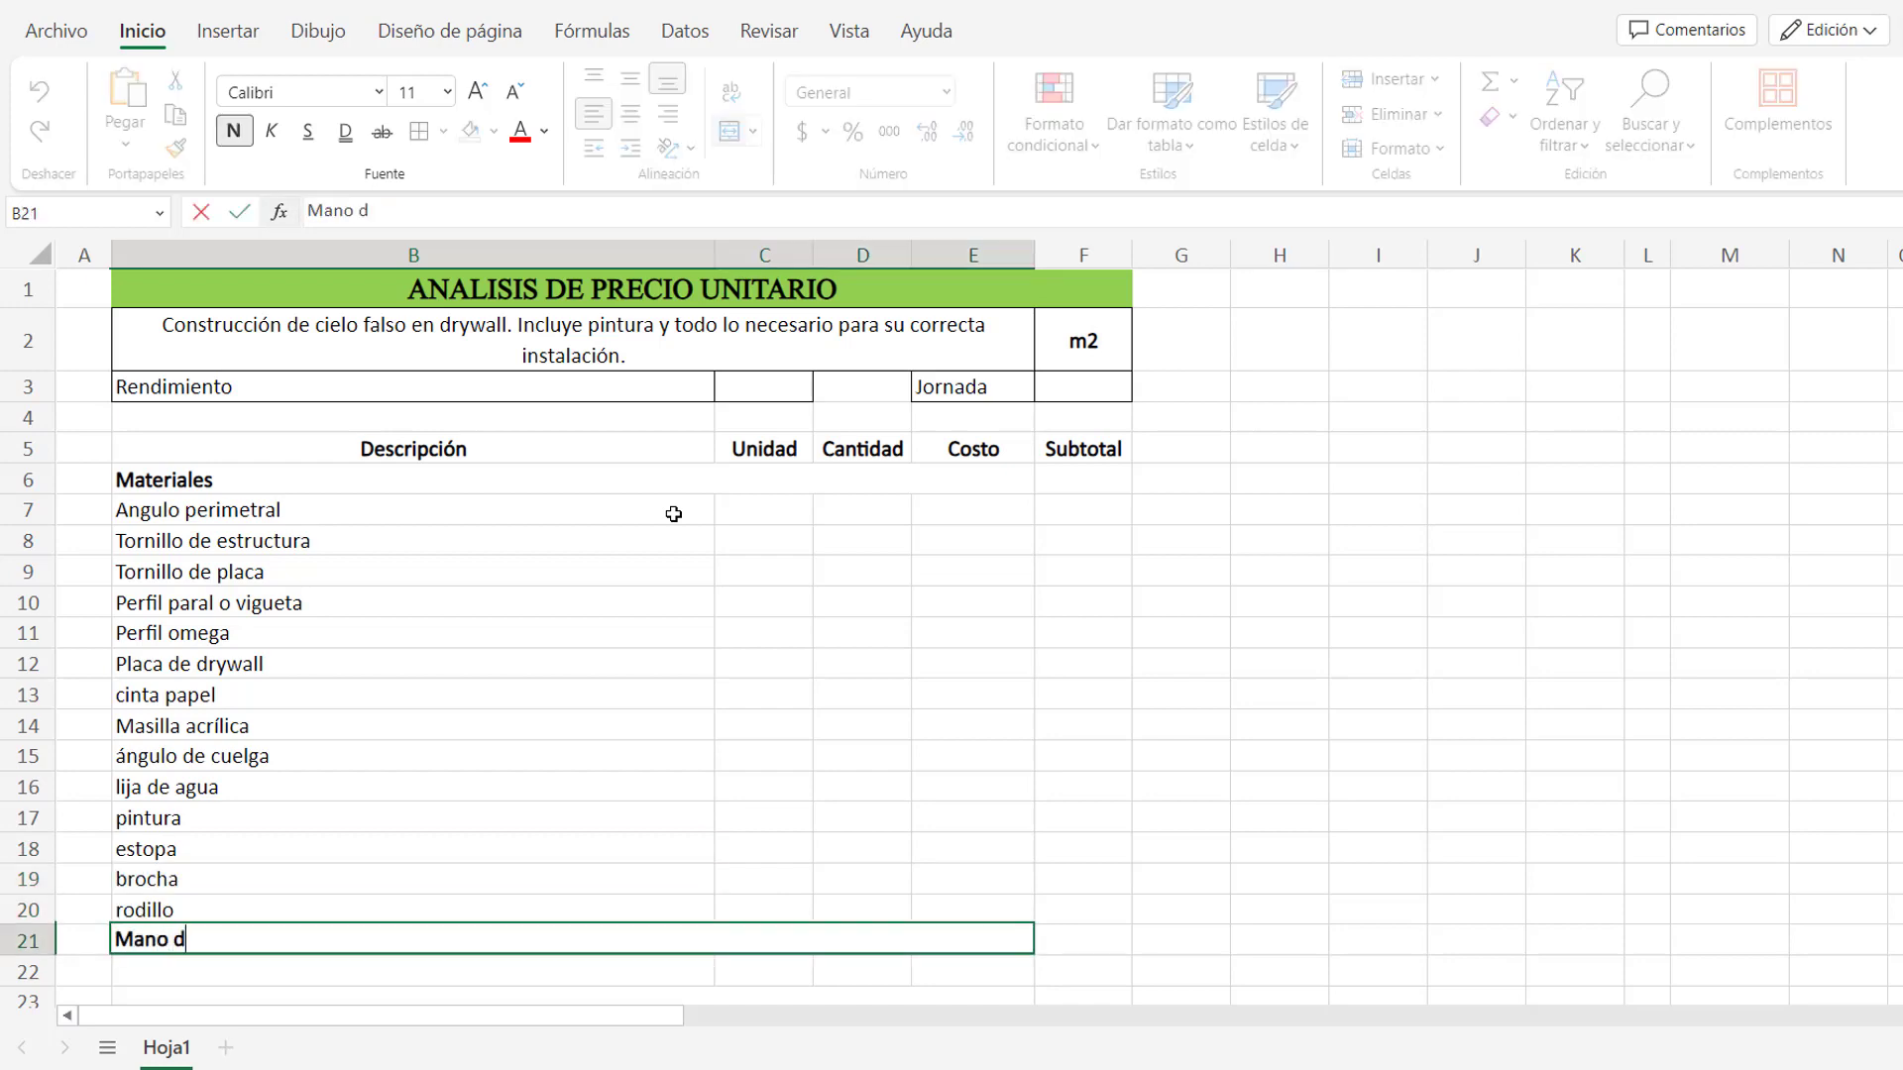
type("e obra")
key("Return")
type("C")
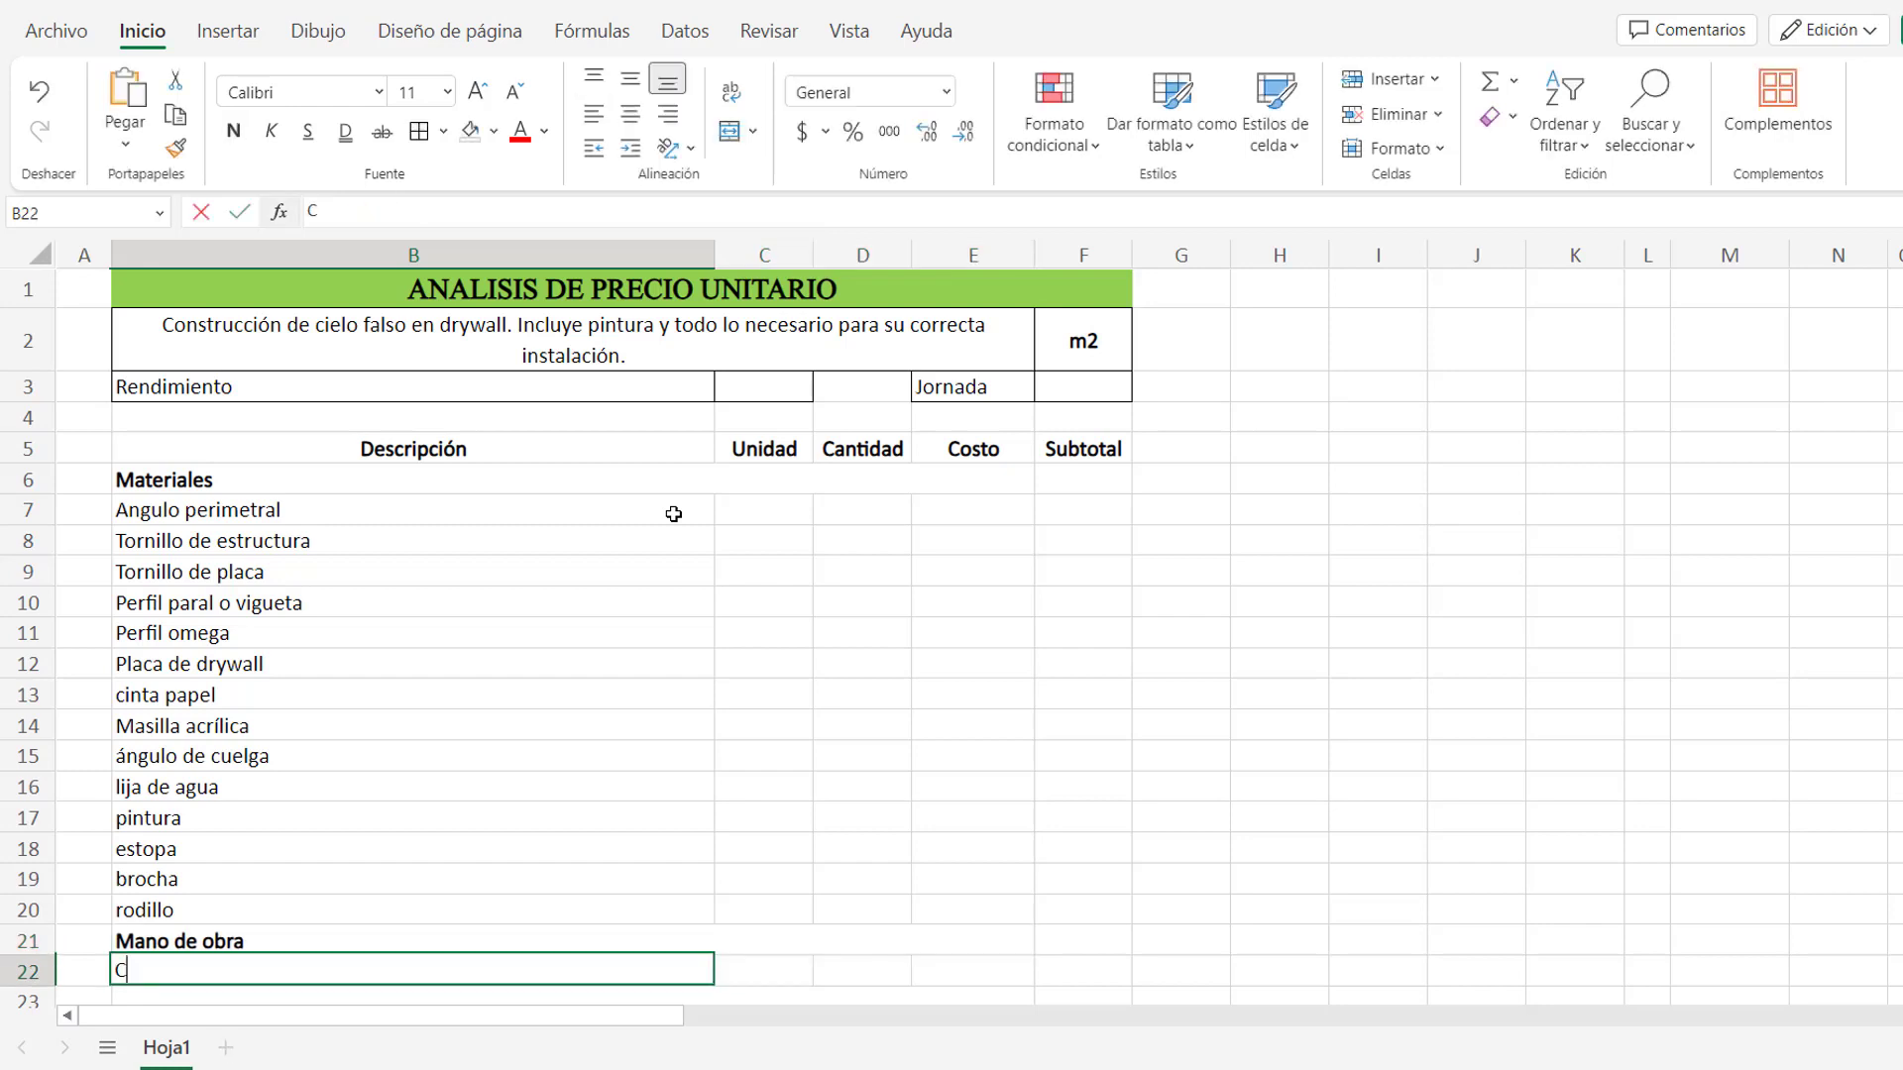
type("uadrilla of")
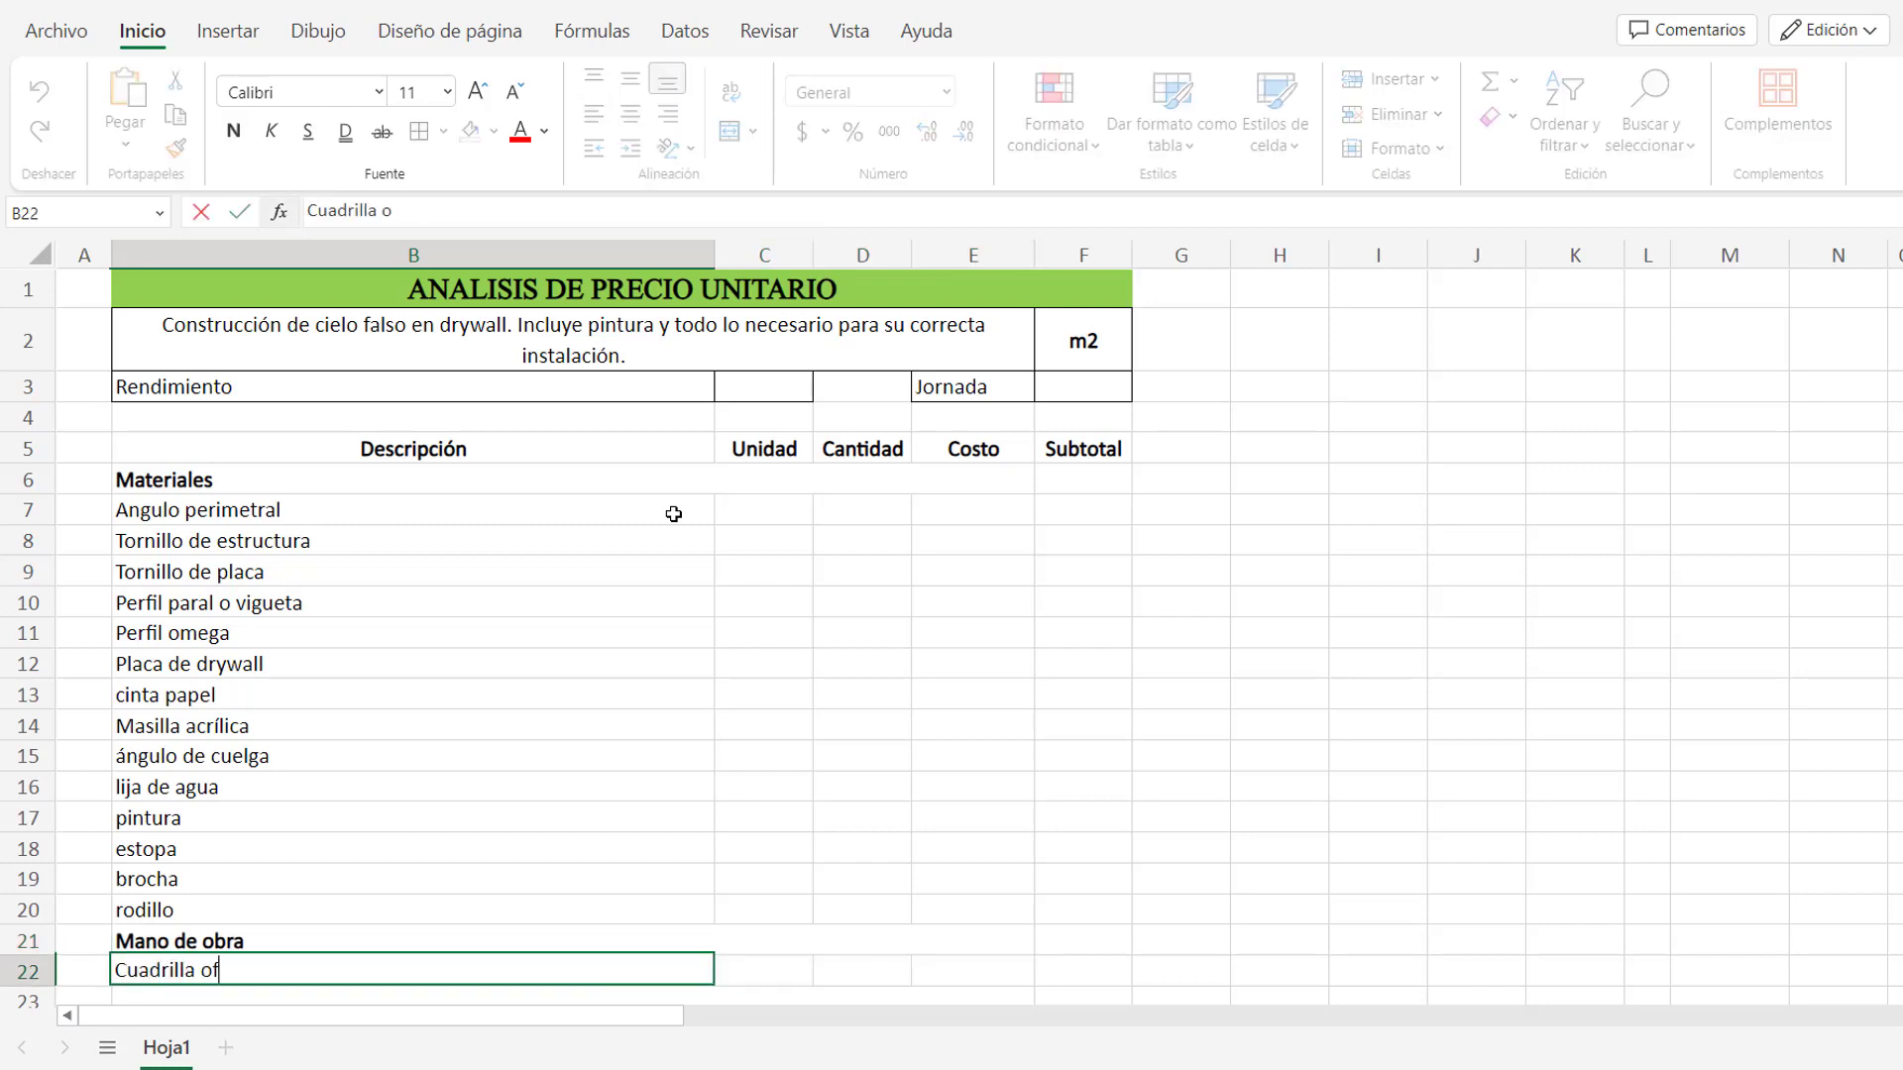
type("icial")
type(" + ayudante")
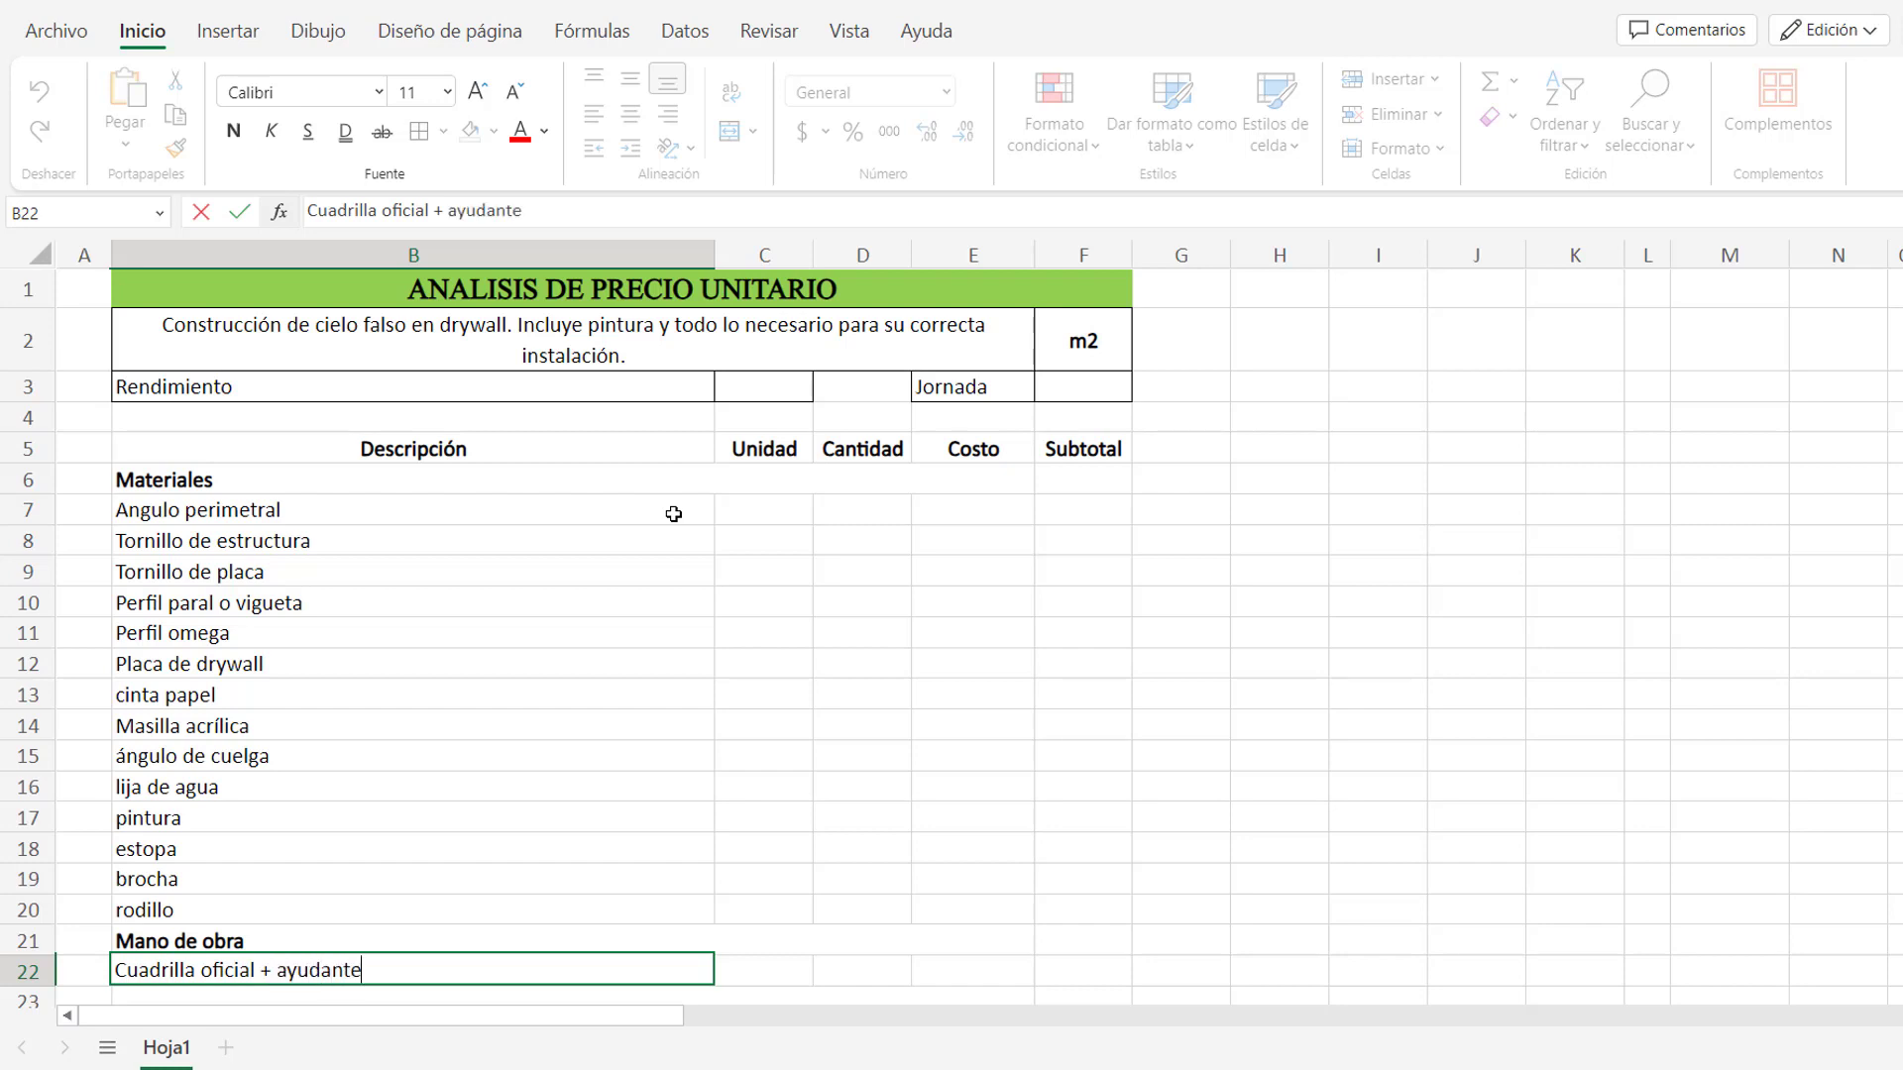
key("Return")
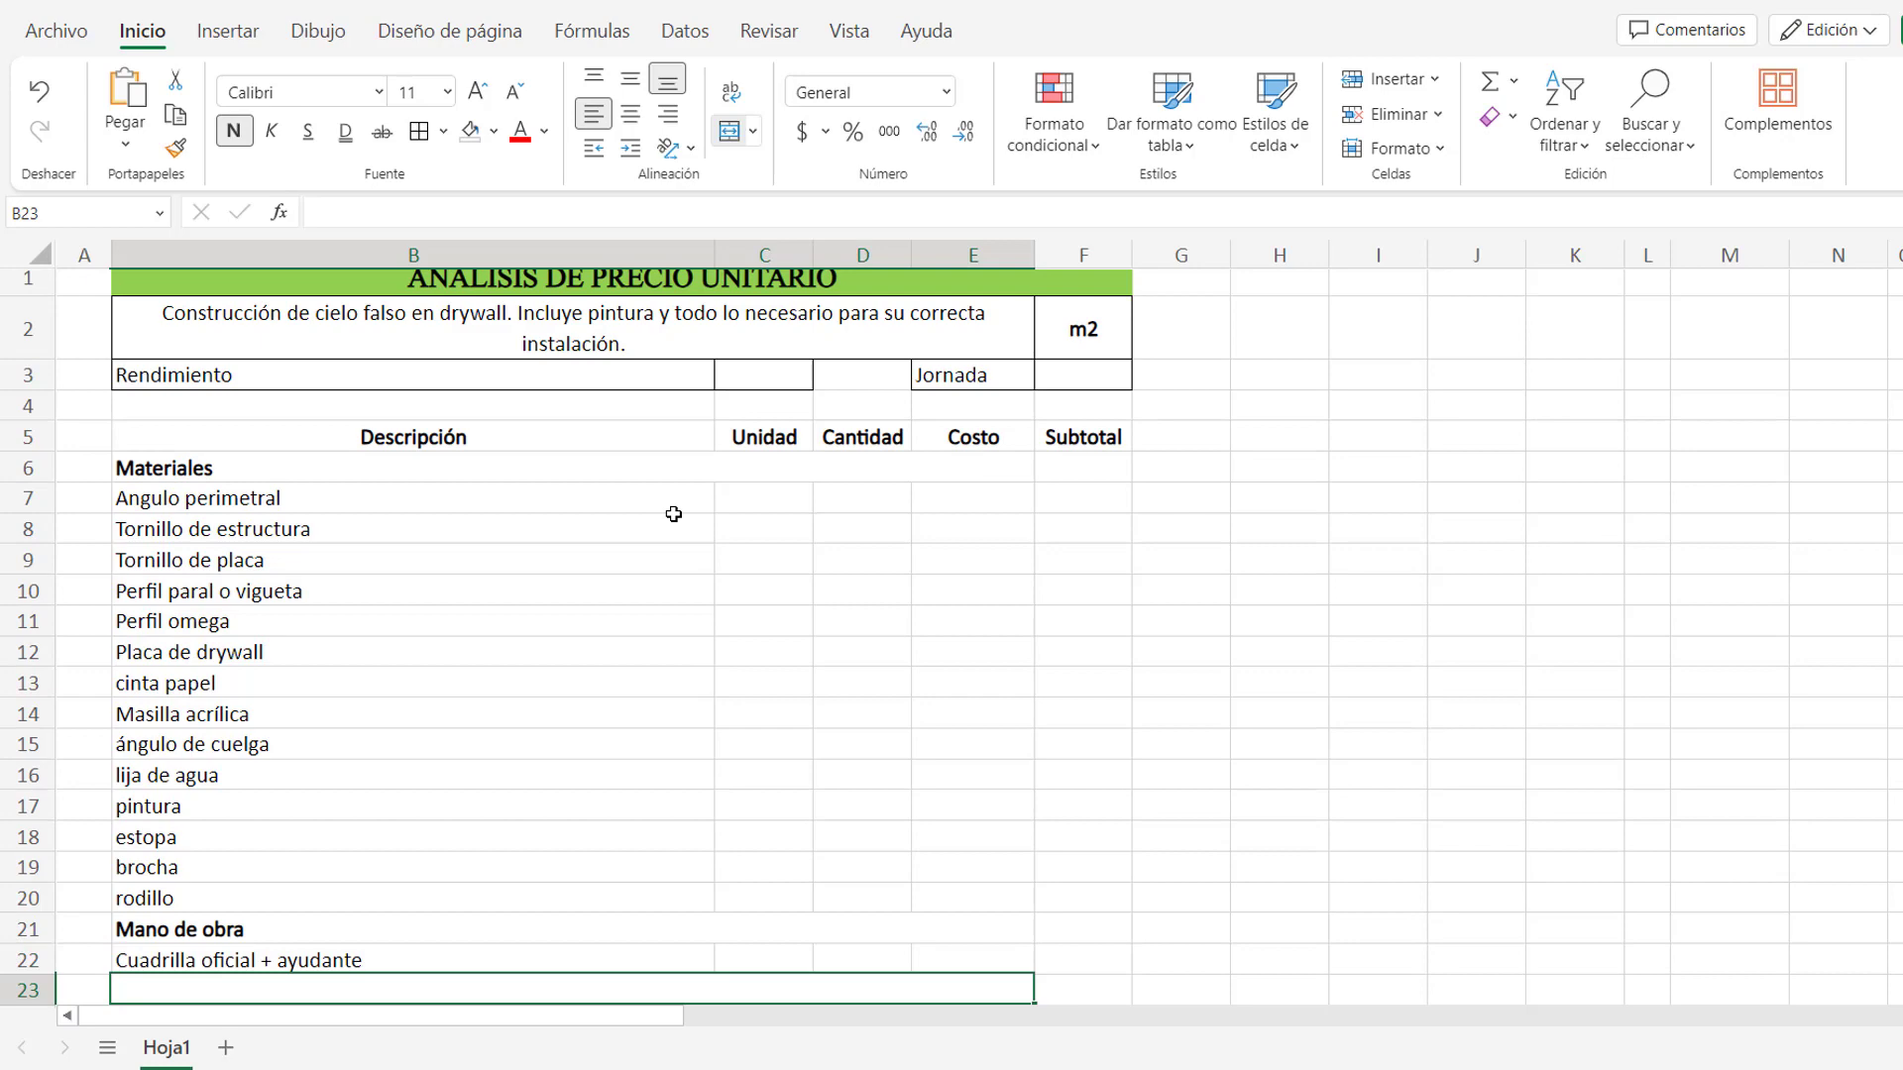
type("Herramie")
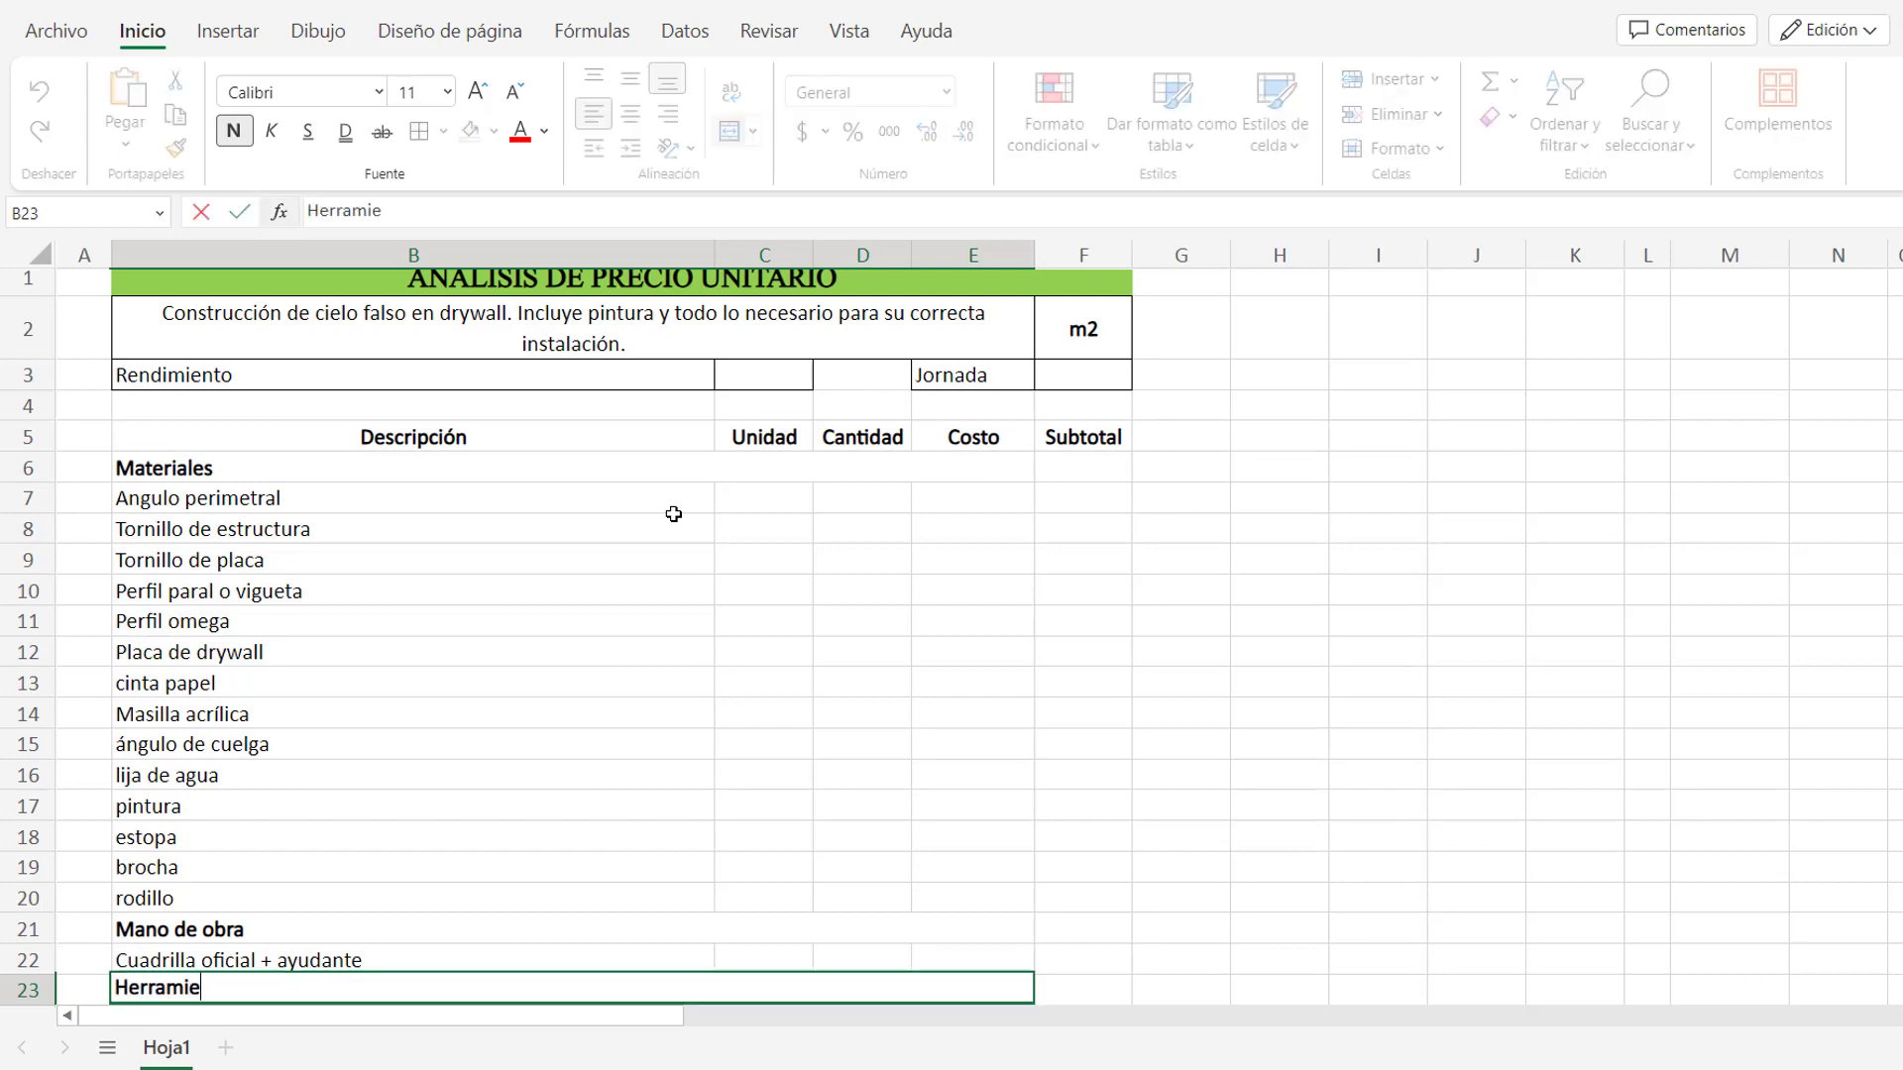
type("nta")
key("Return")
type("Herra")
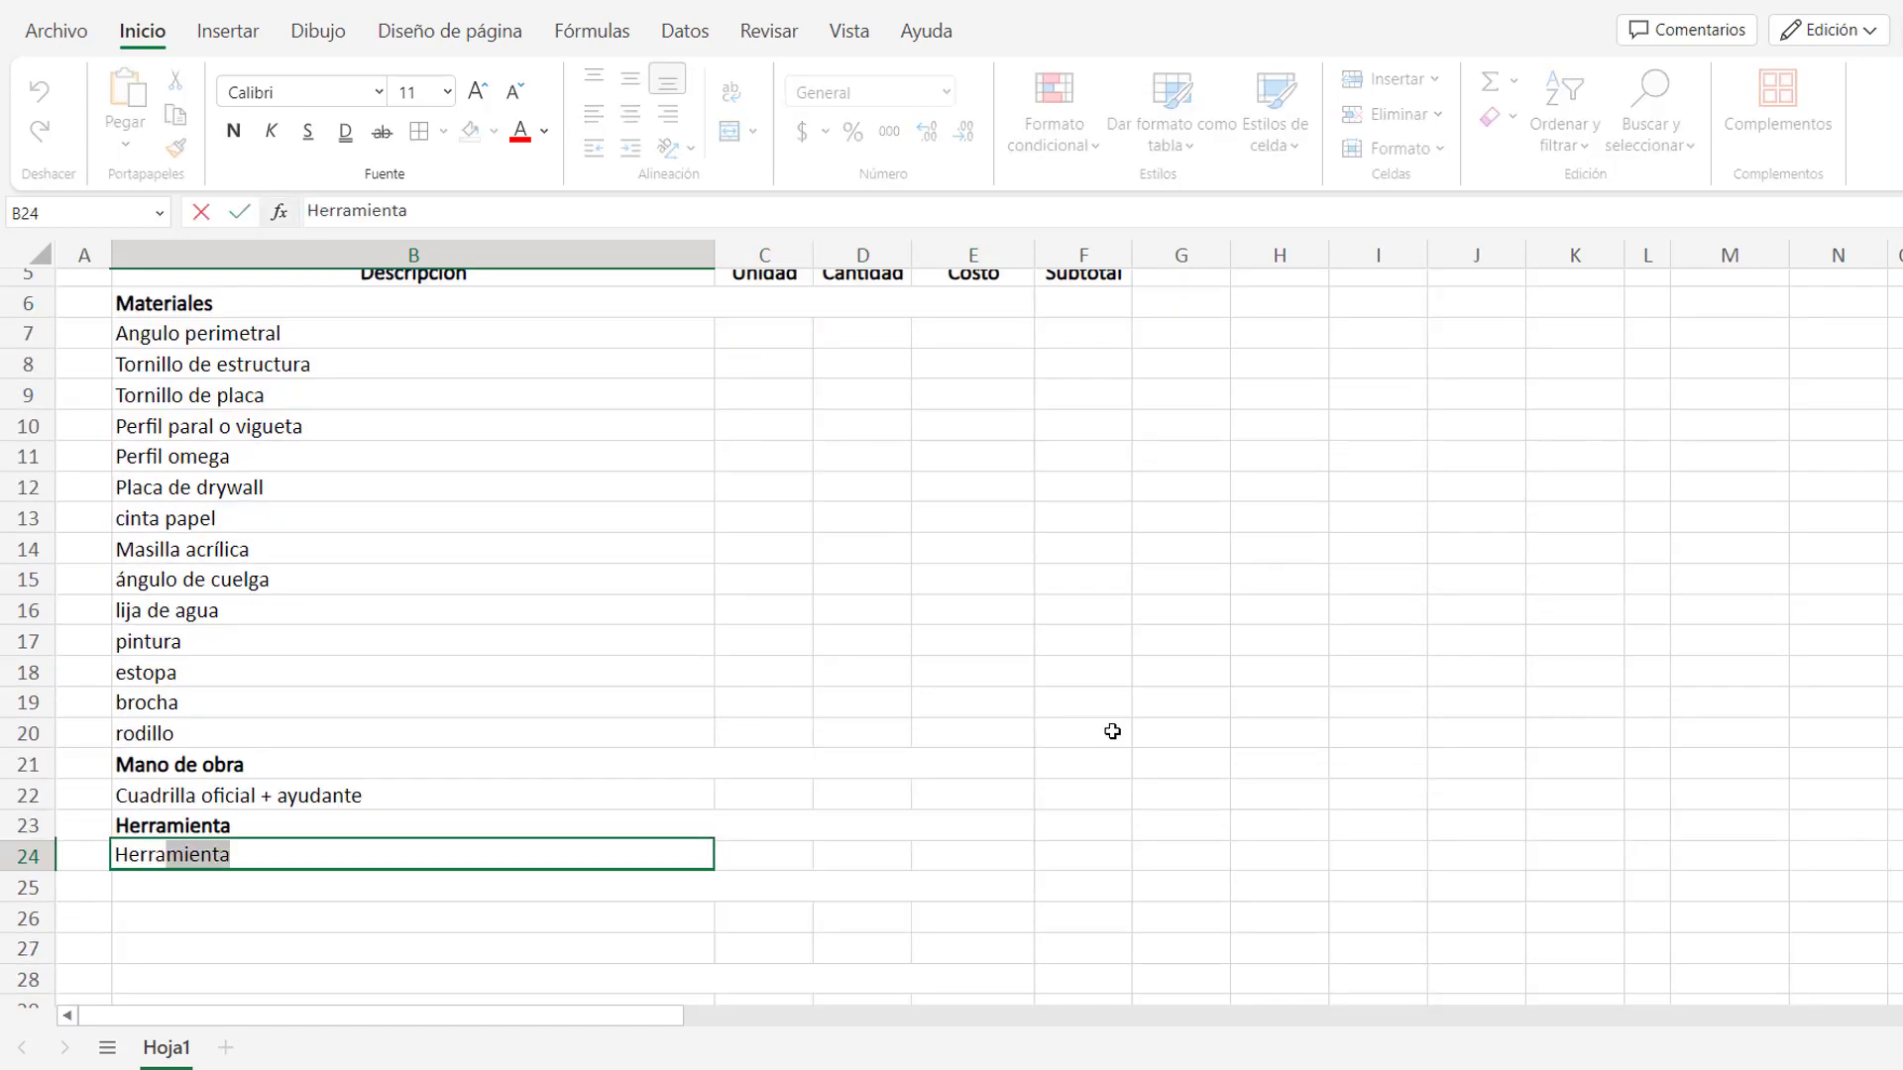
type("mienta menor")
key("Return")
Add the Equipo section (Andamio certificado, can) and Transporte section (Transporte de los materiales, Acerno).
type("E")
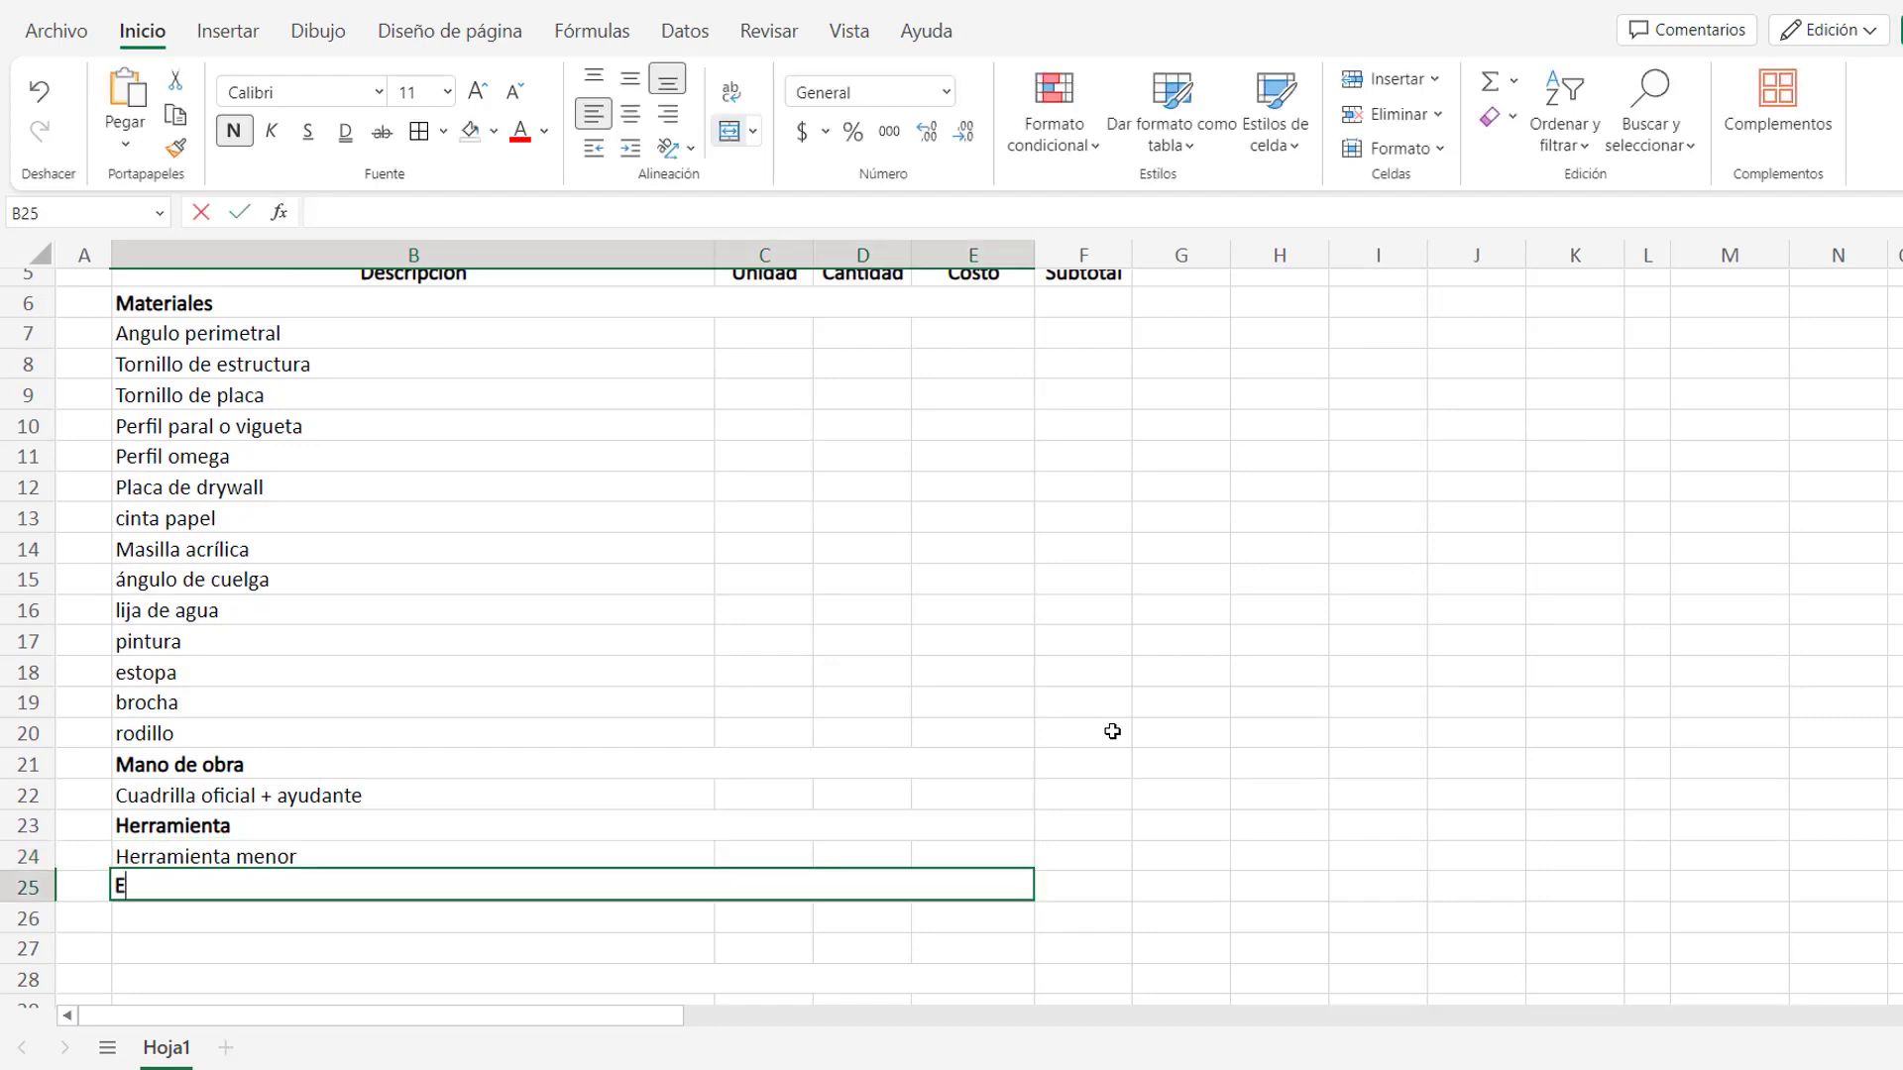
type("quipo")
key("Return")
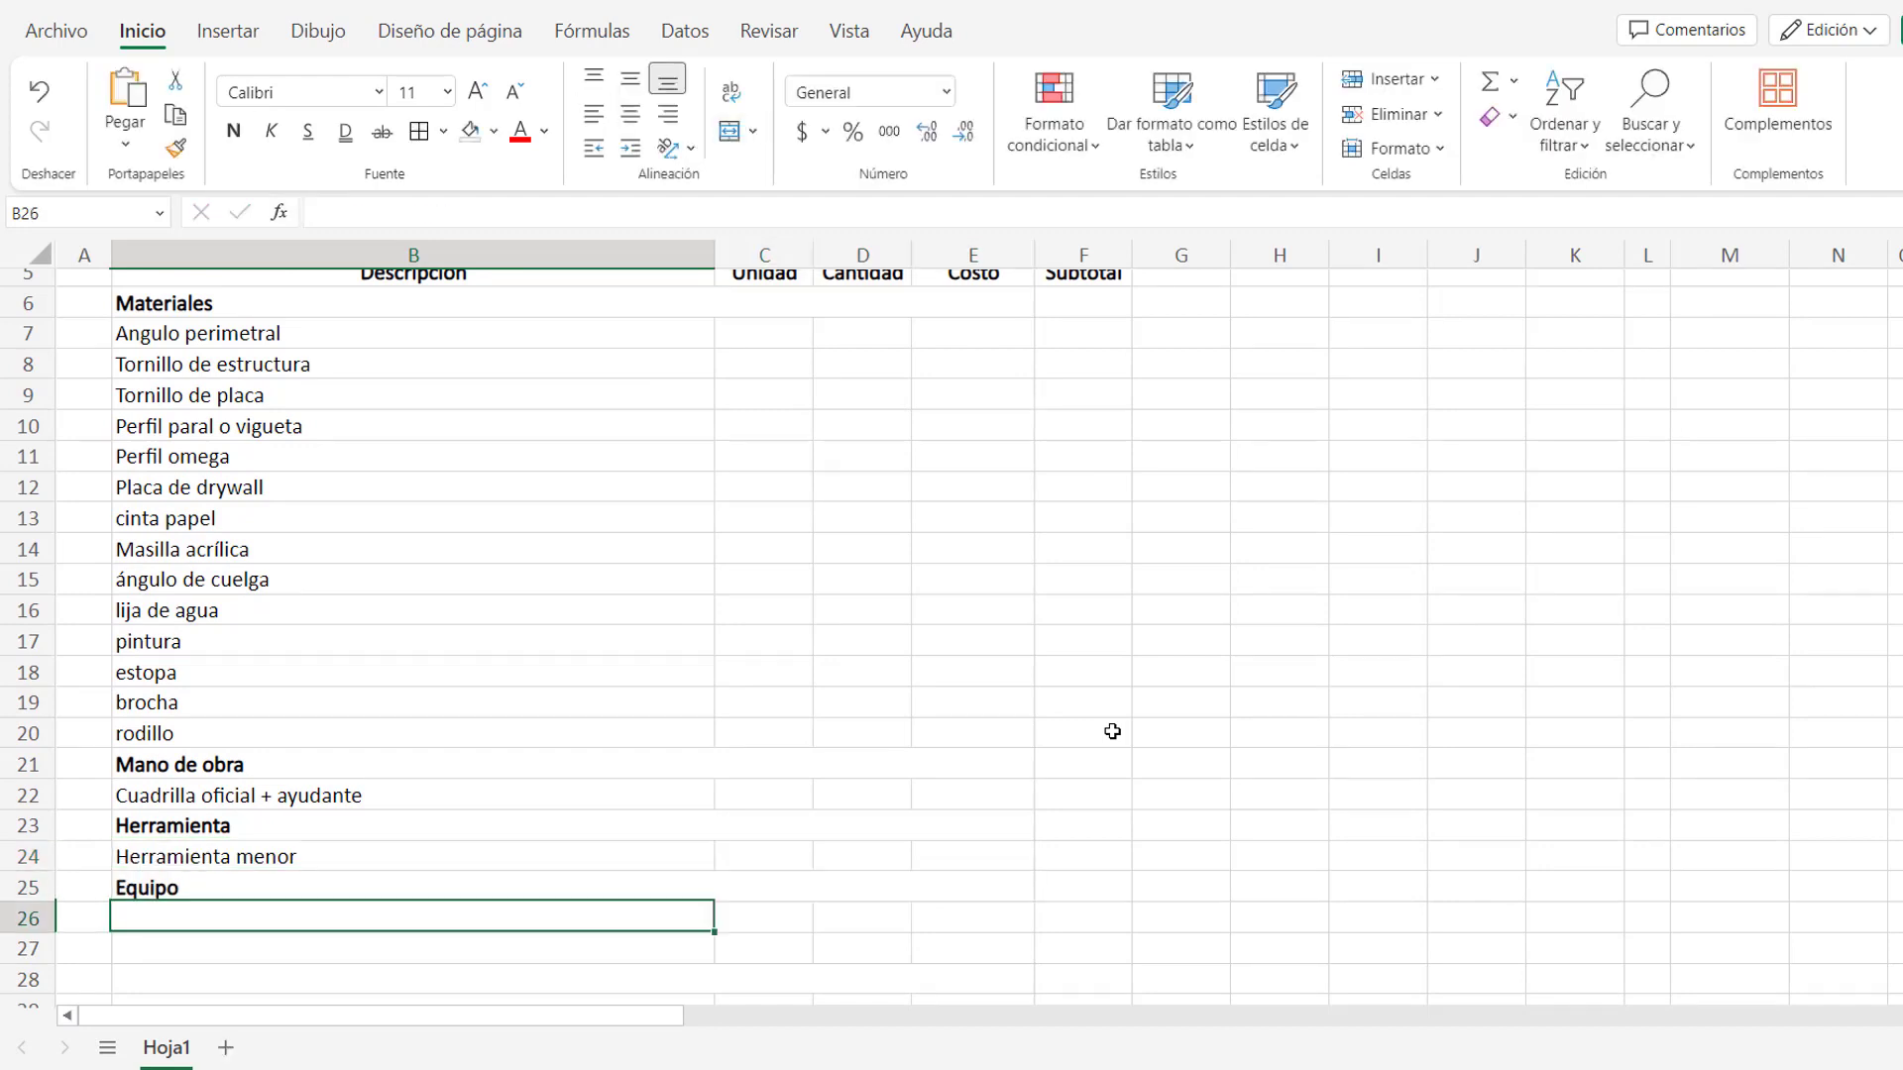
type("Andamio certifi")
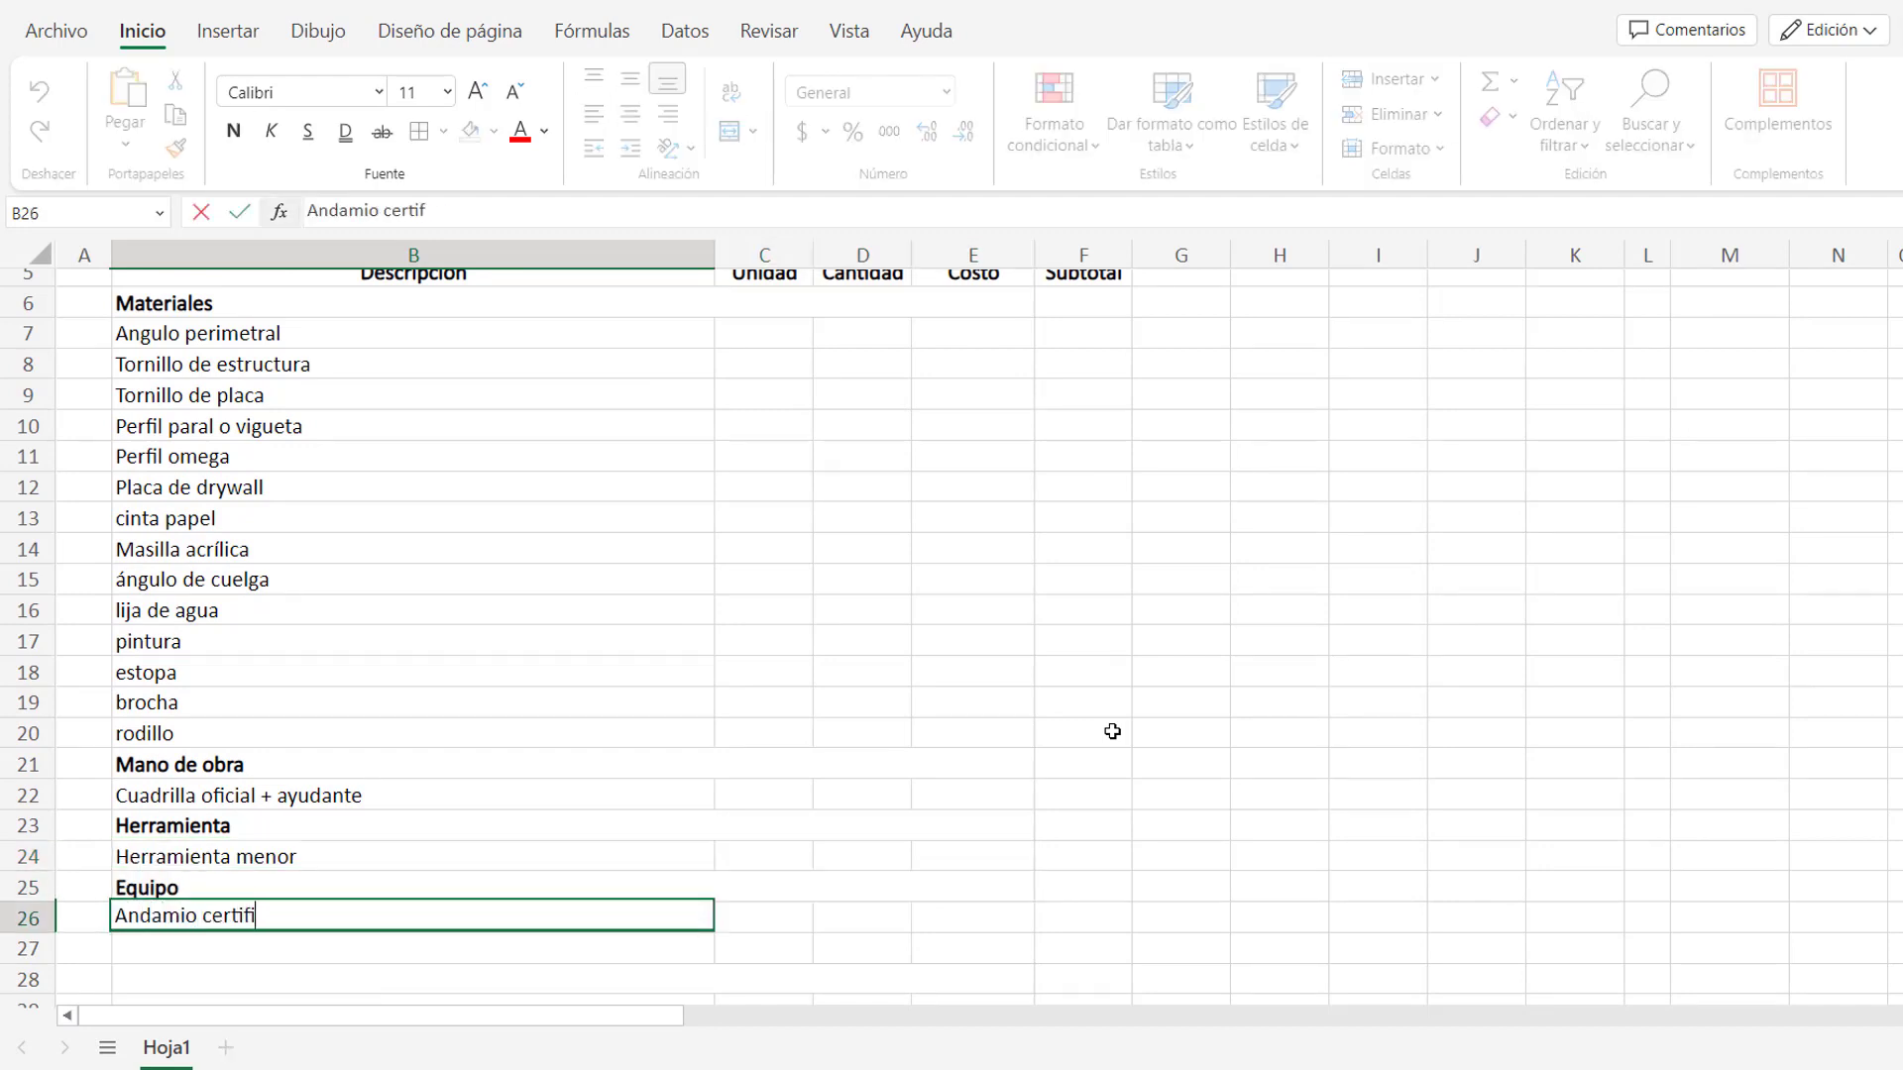
type("cado")
key("Return")
type("can")
key("Return")
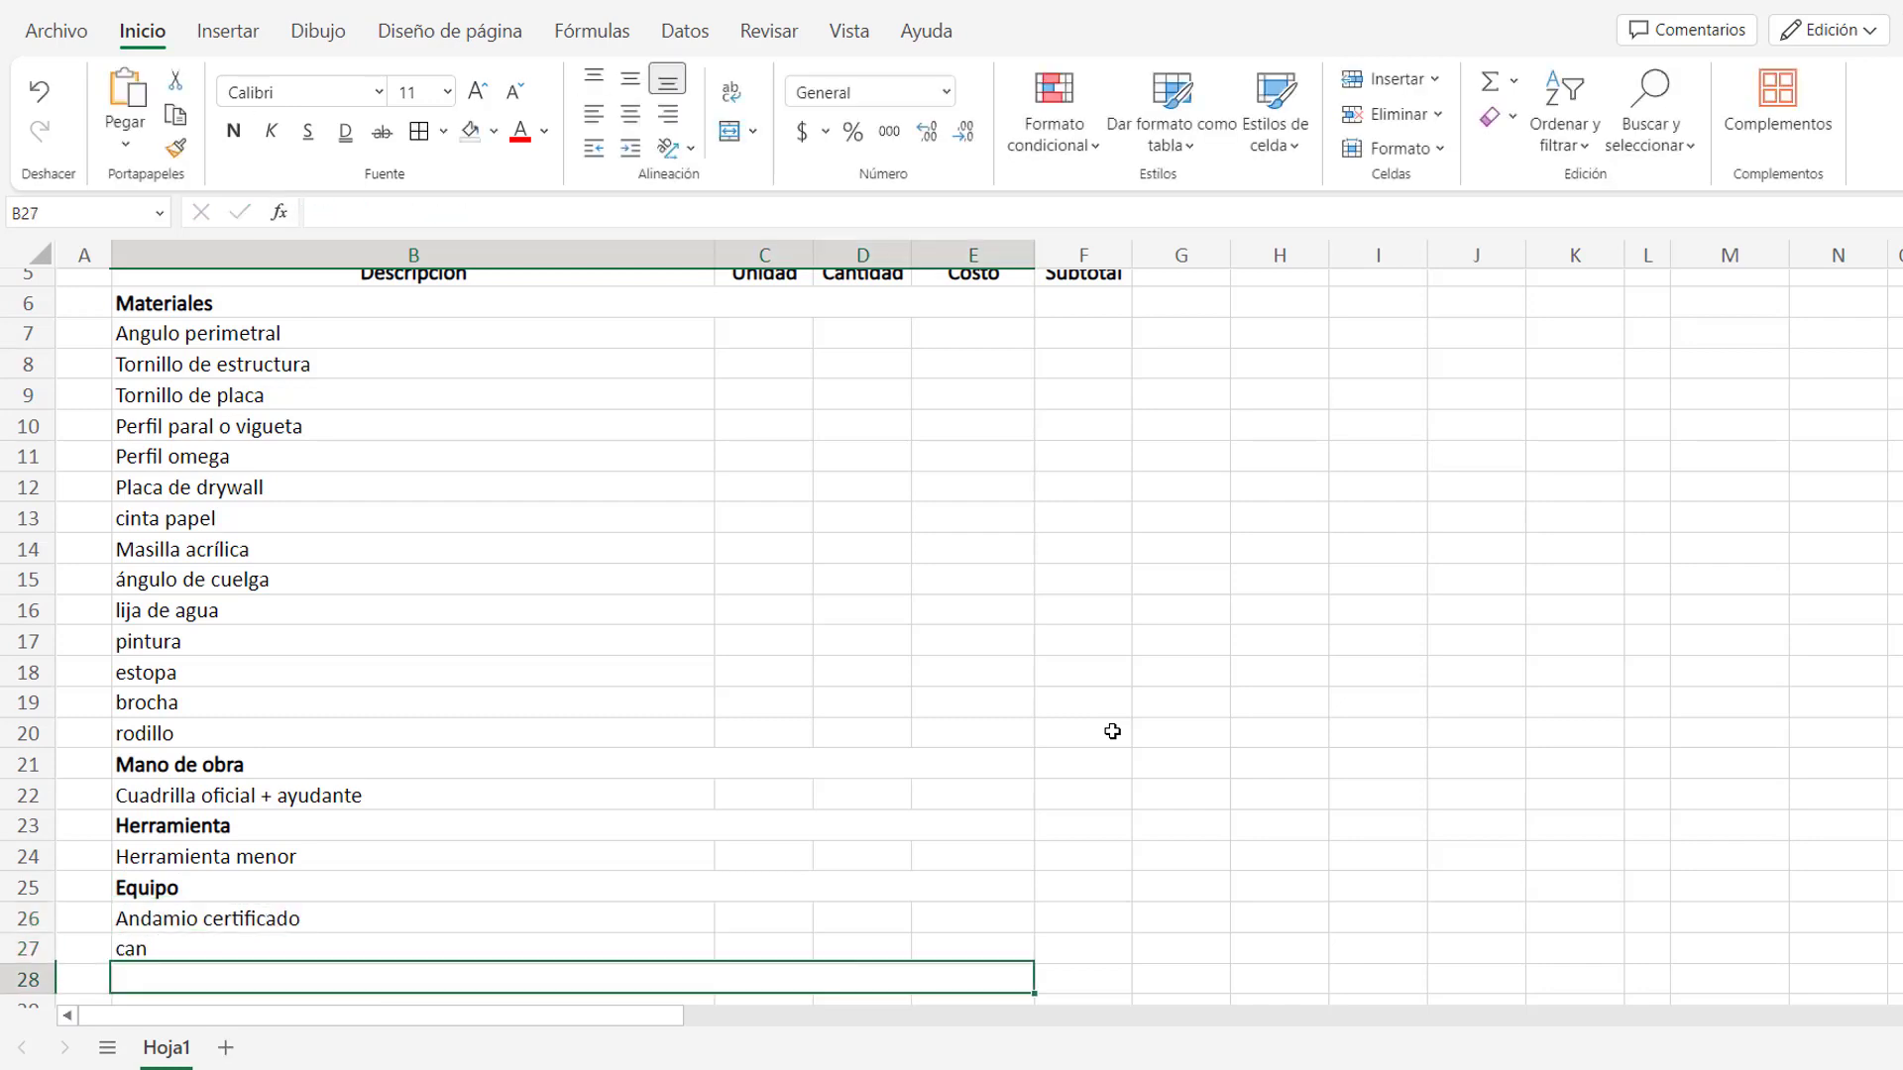
type("Transporte")
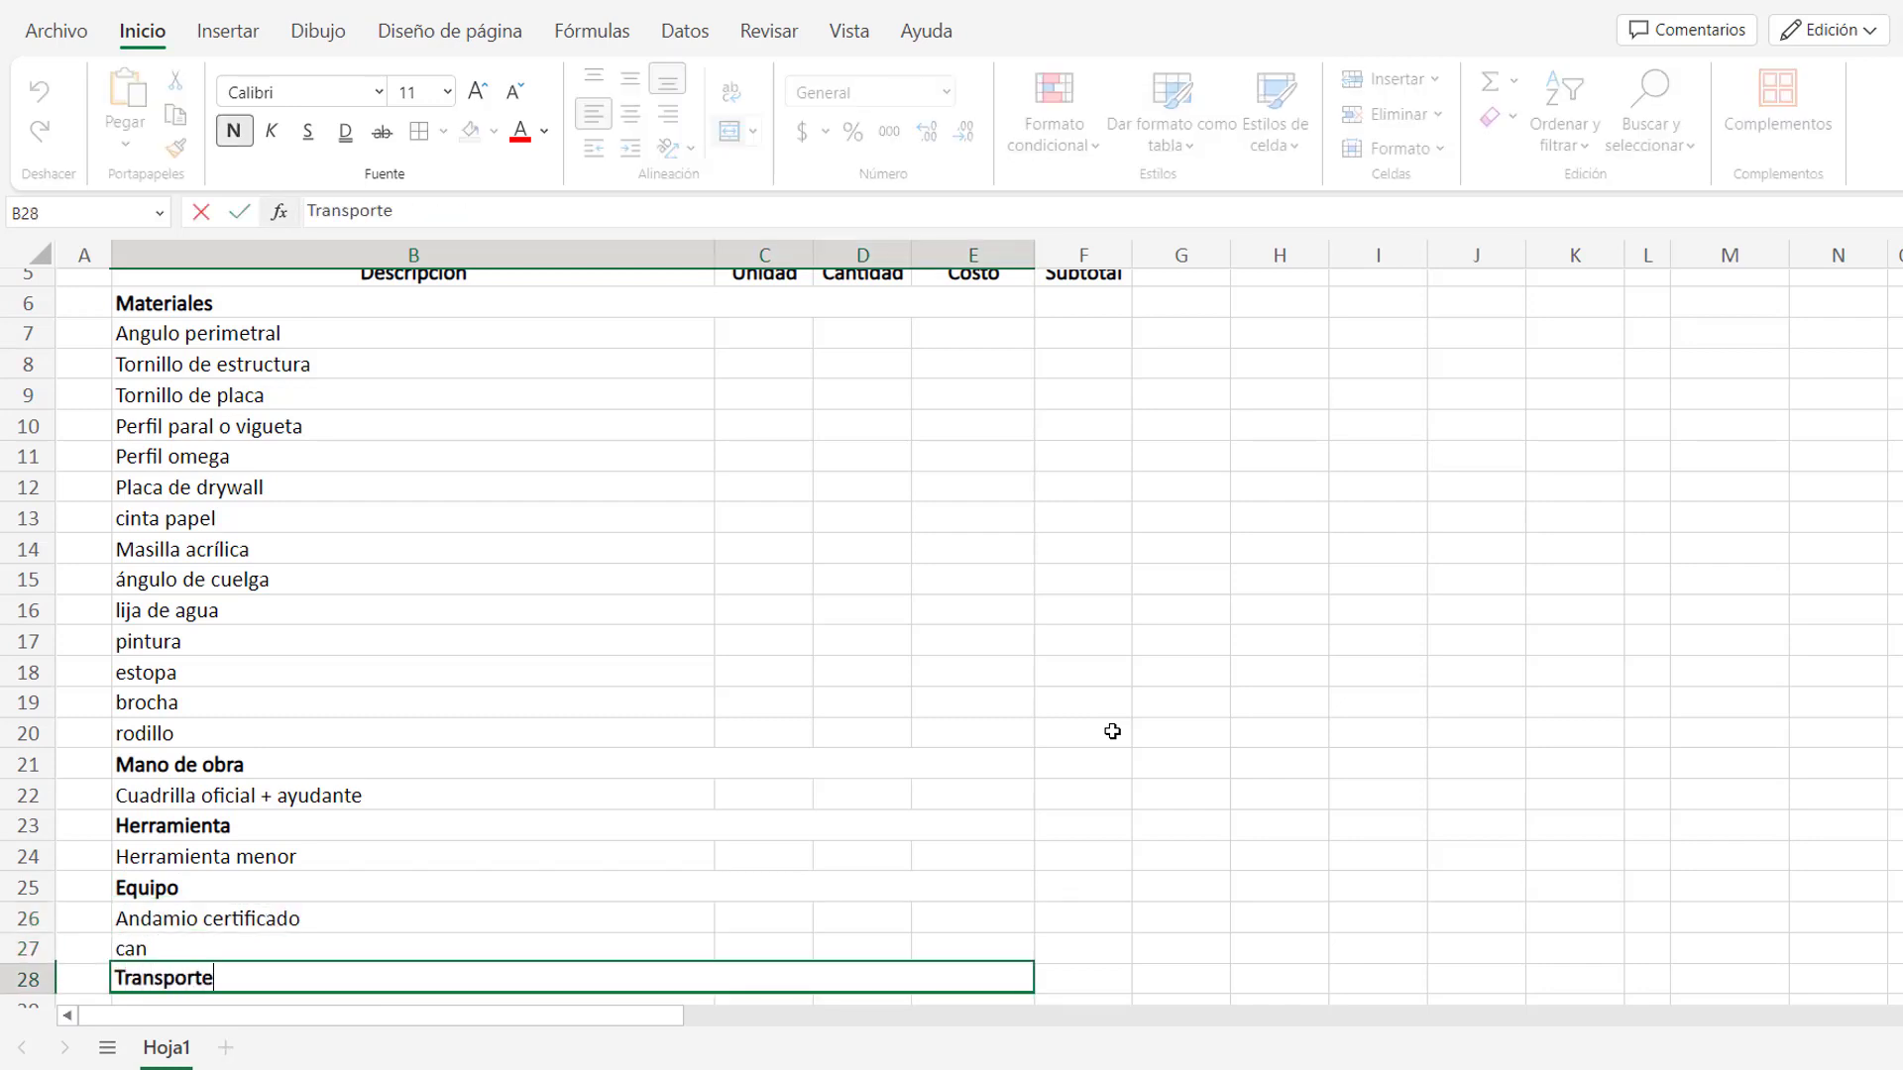
key("Return")
type("Tra")
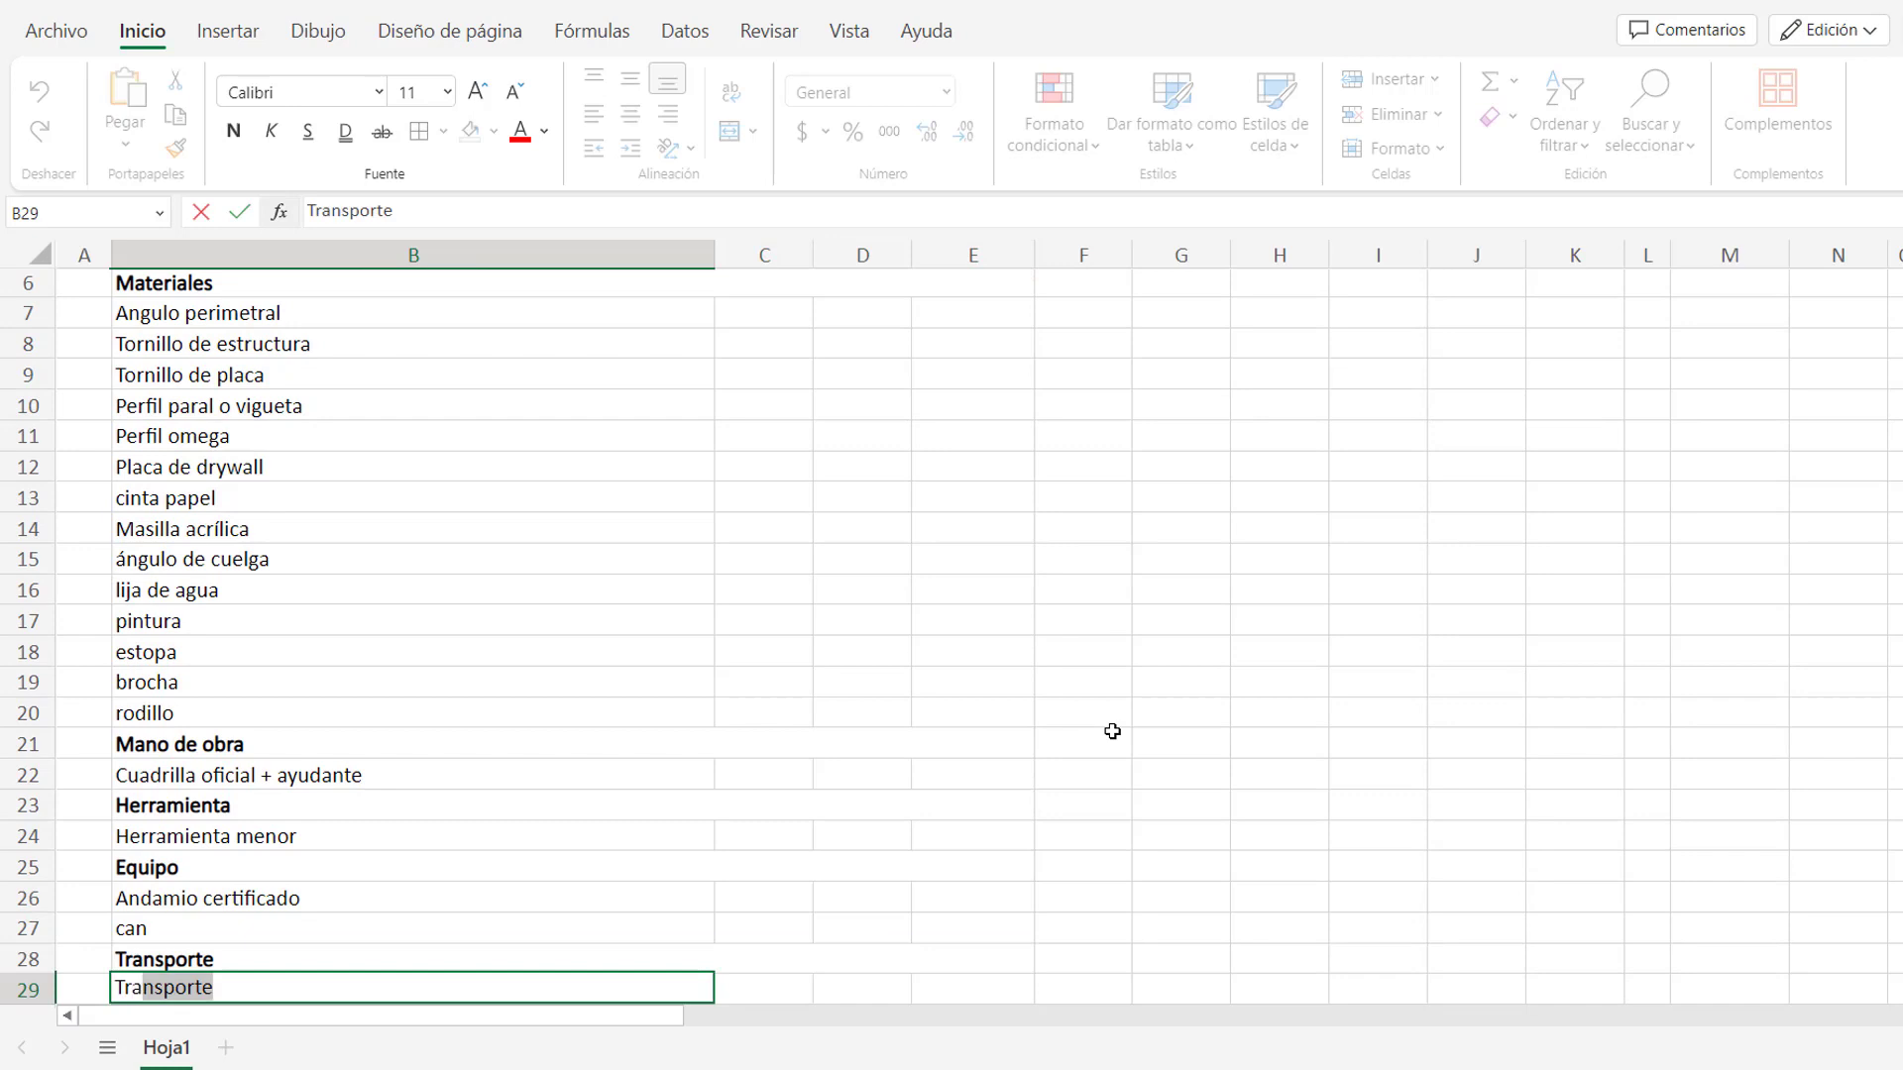
type("nsporte de")
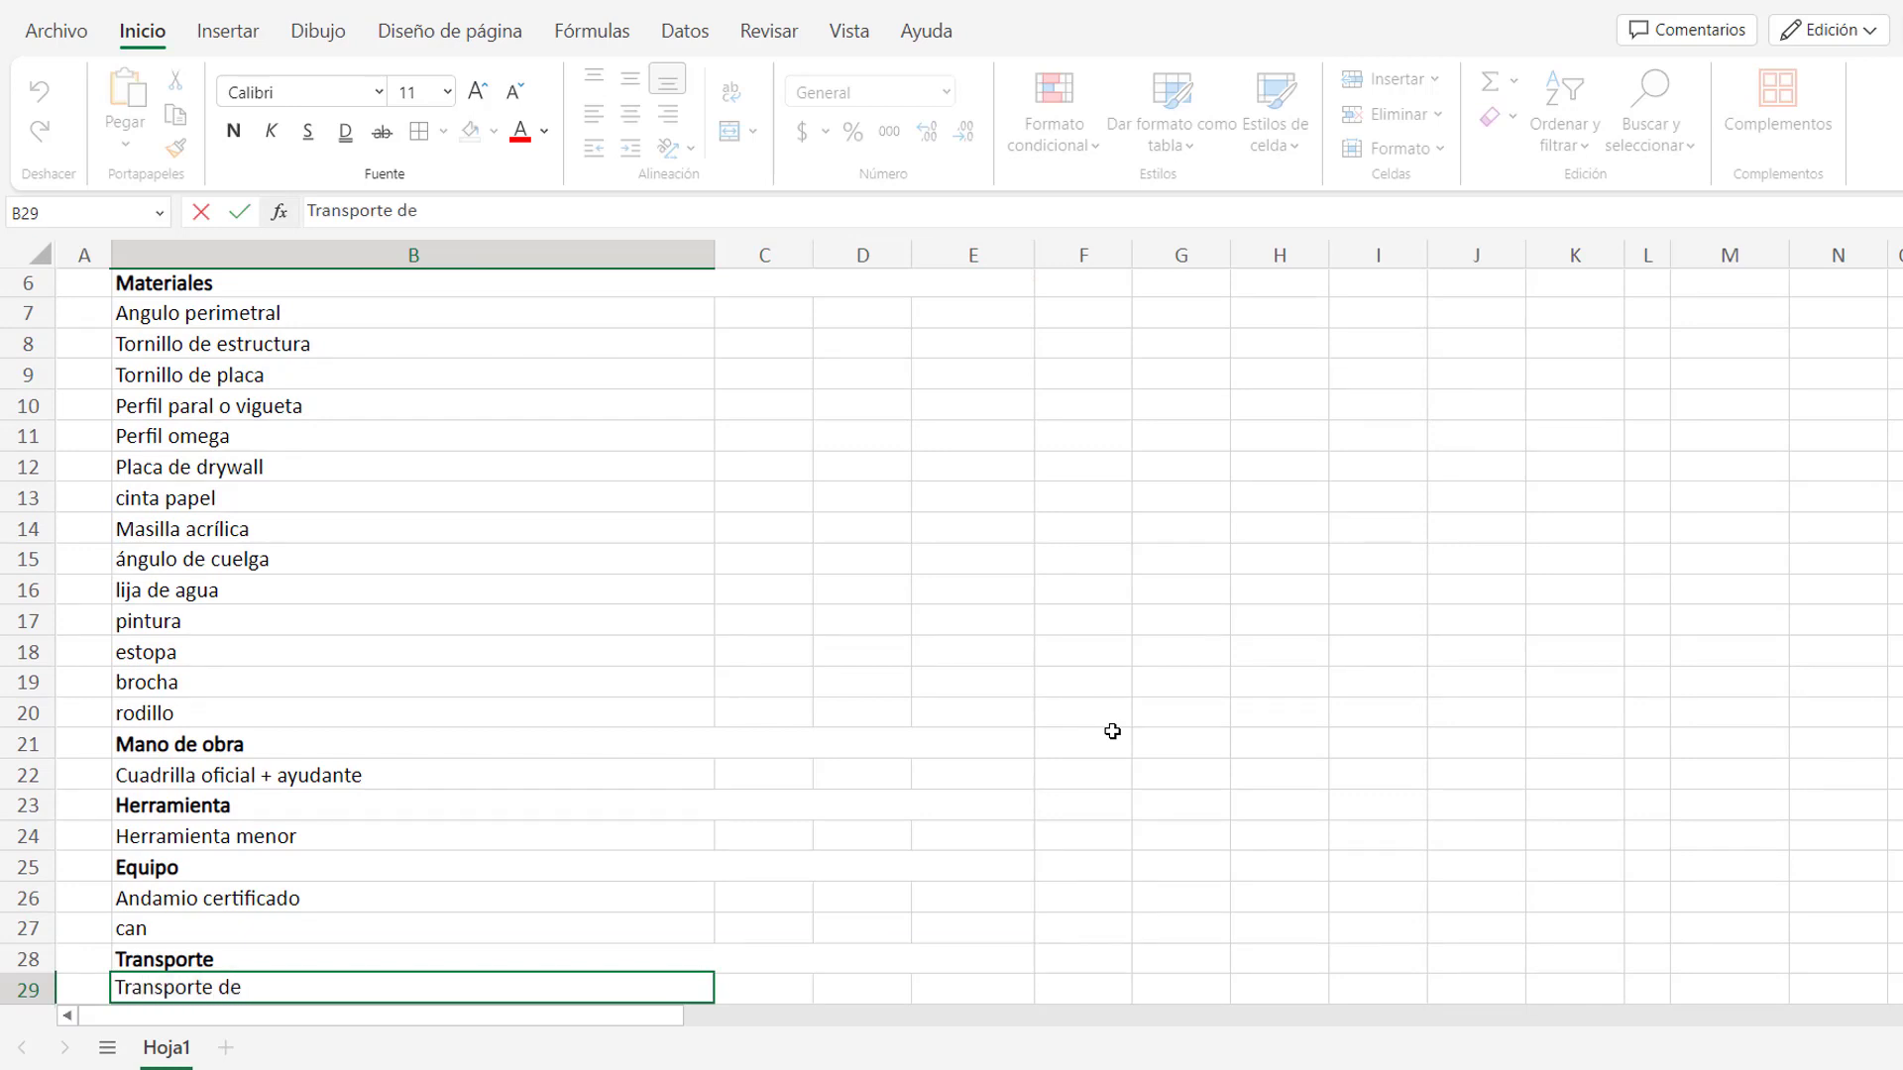
type(" los materiales")
key("Return")
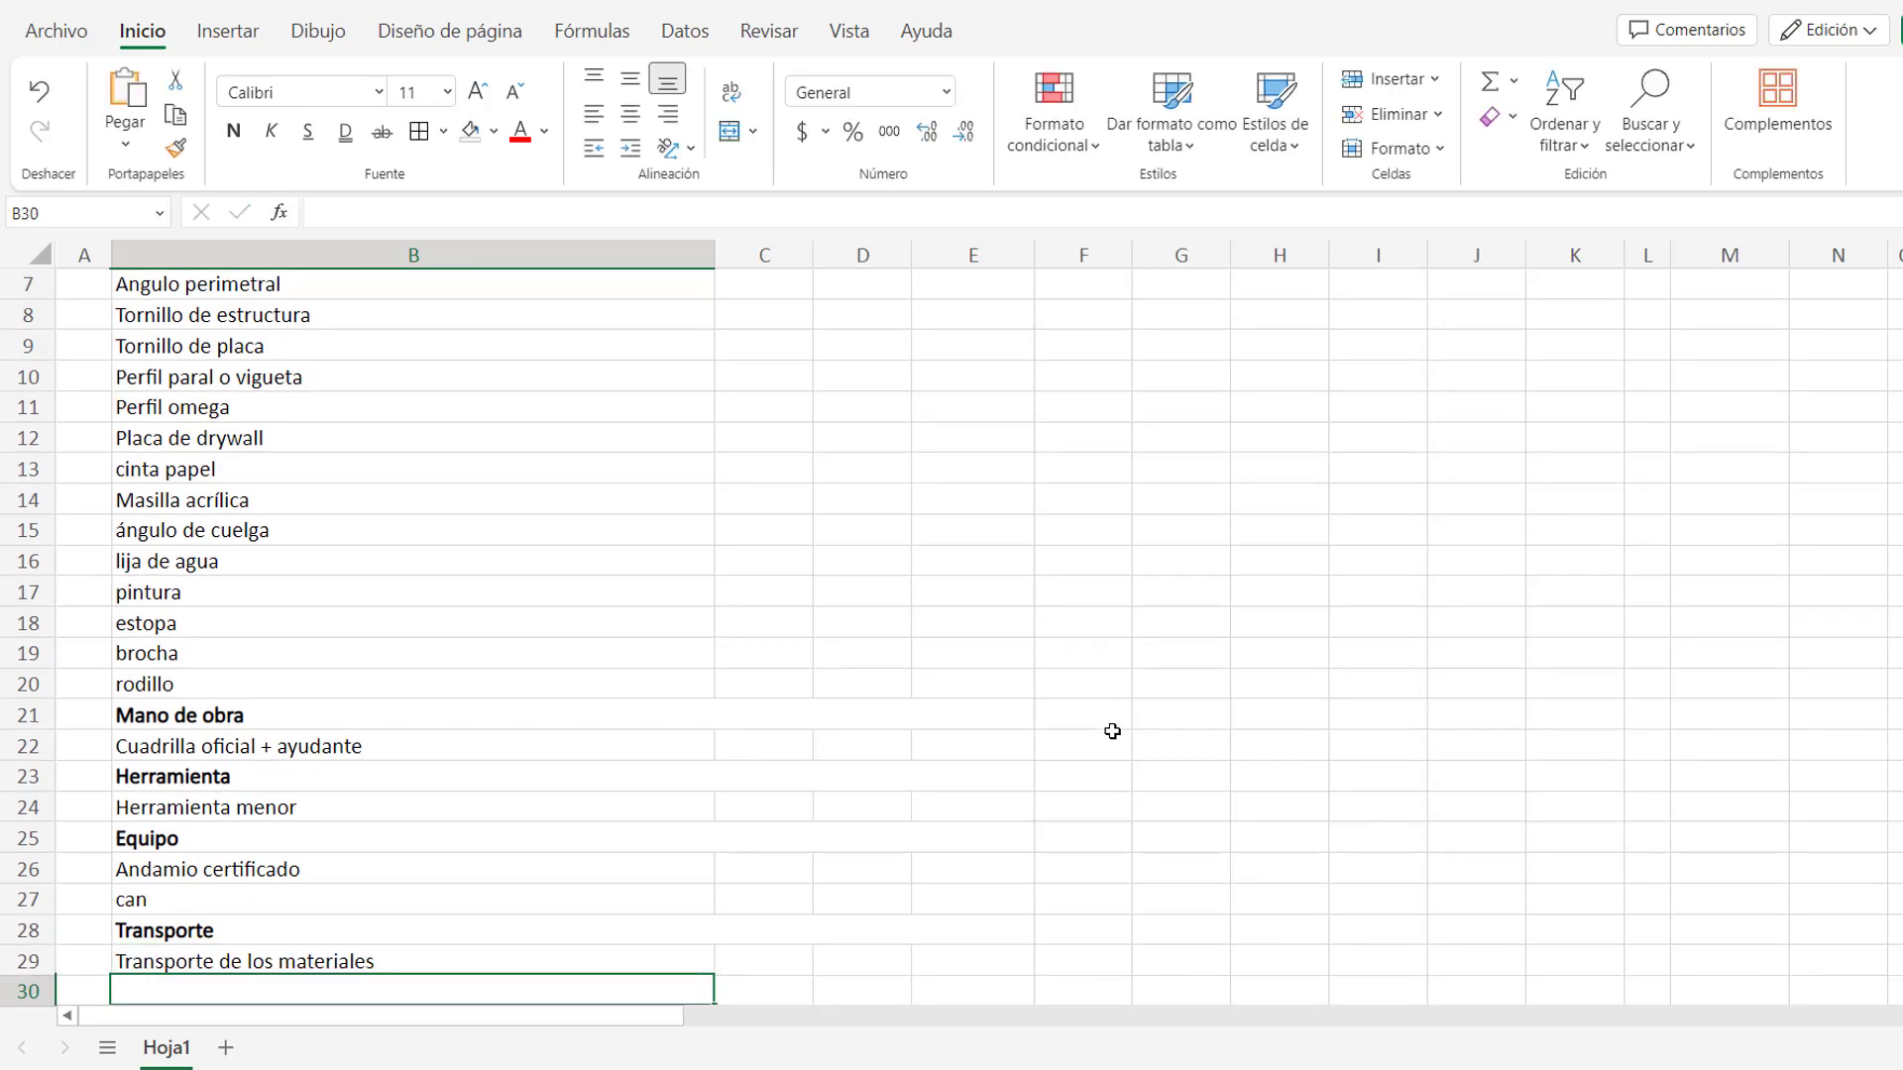
type("Acarreo int")
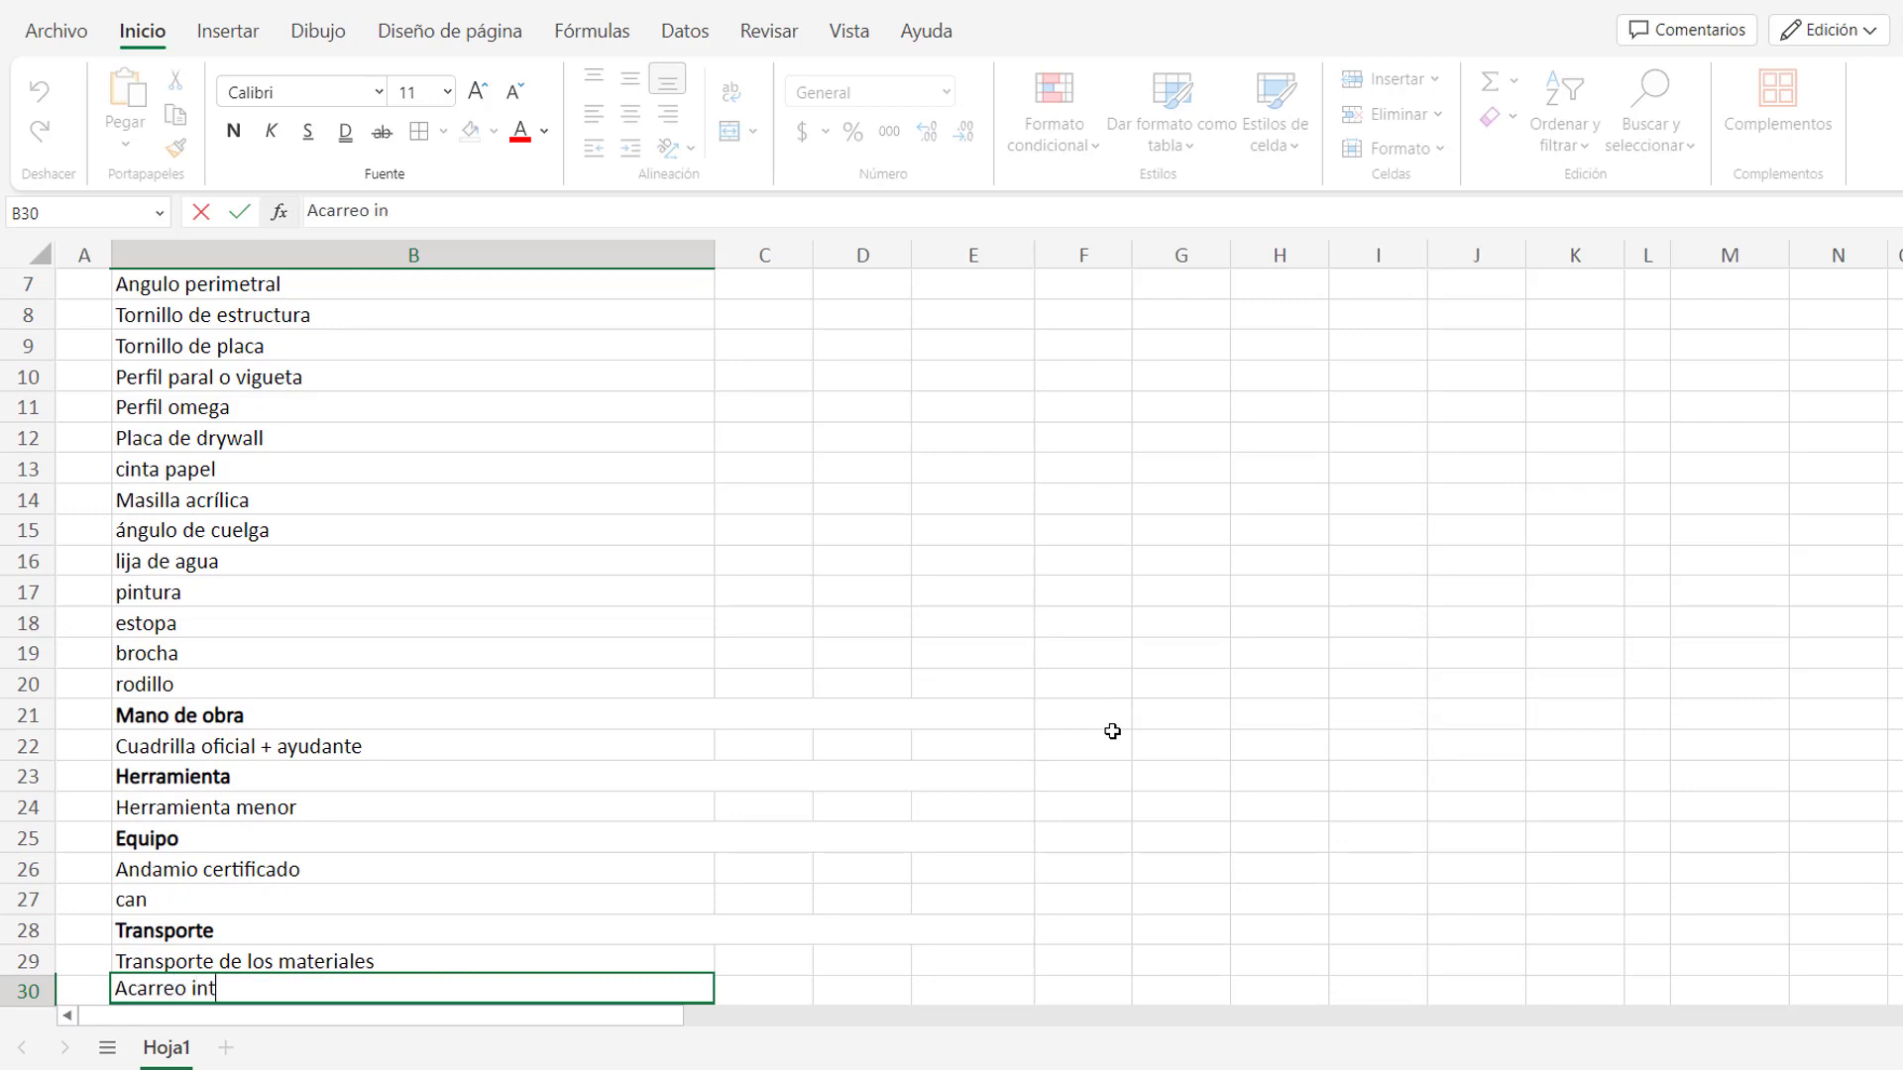
type("erno")
Enter the total label 'Total (m2)' in B31.
scroll(1112, 731, "down", 3)
left_click(854, 882)
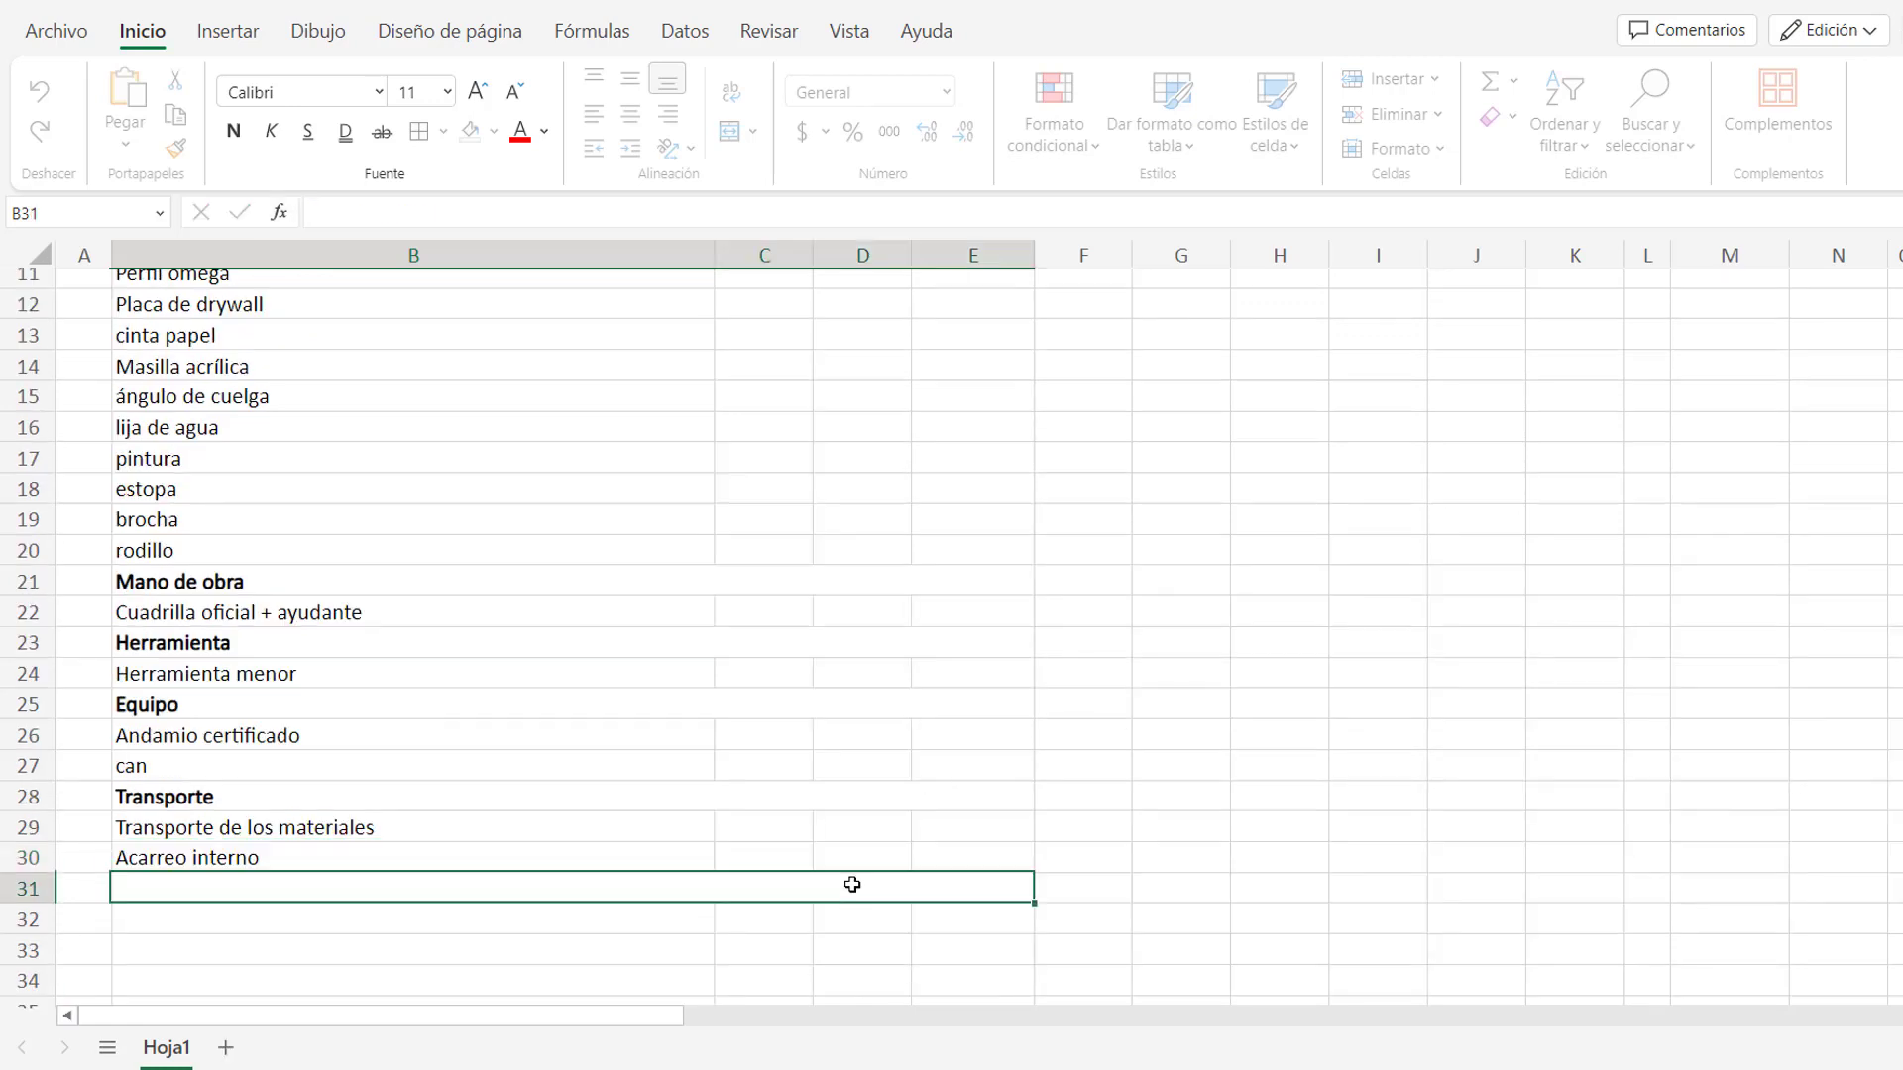
type("Total (m")
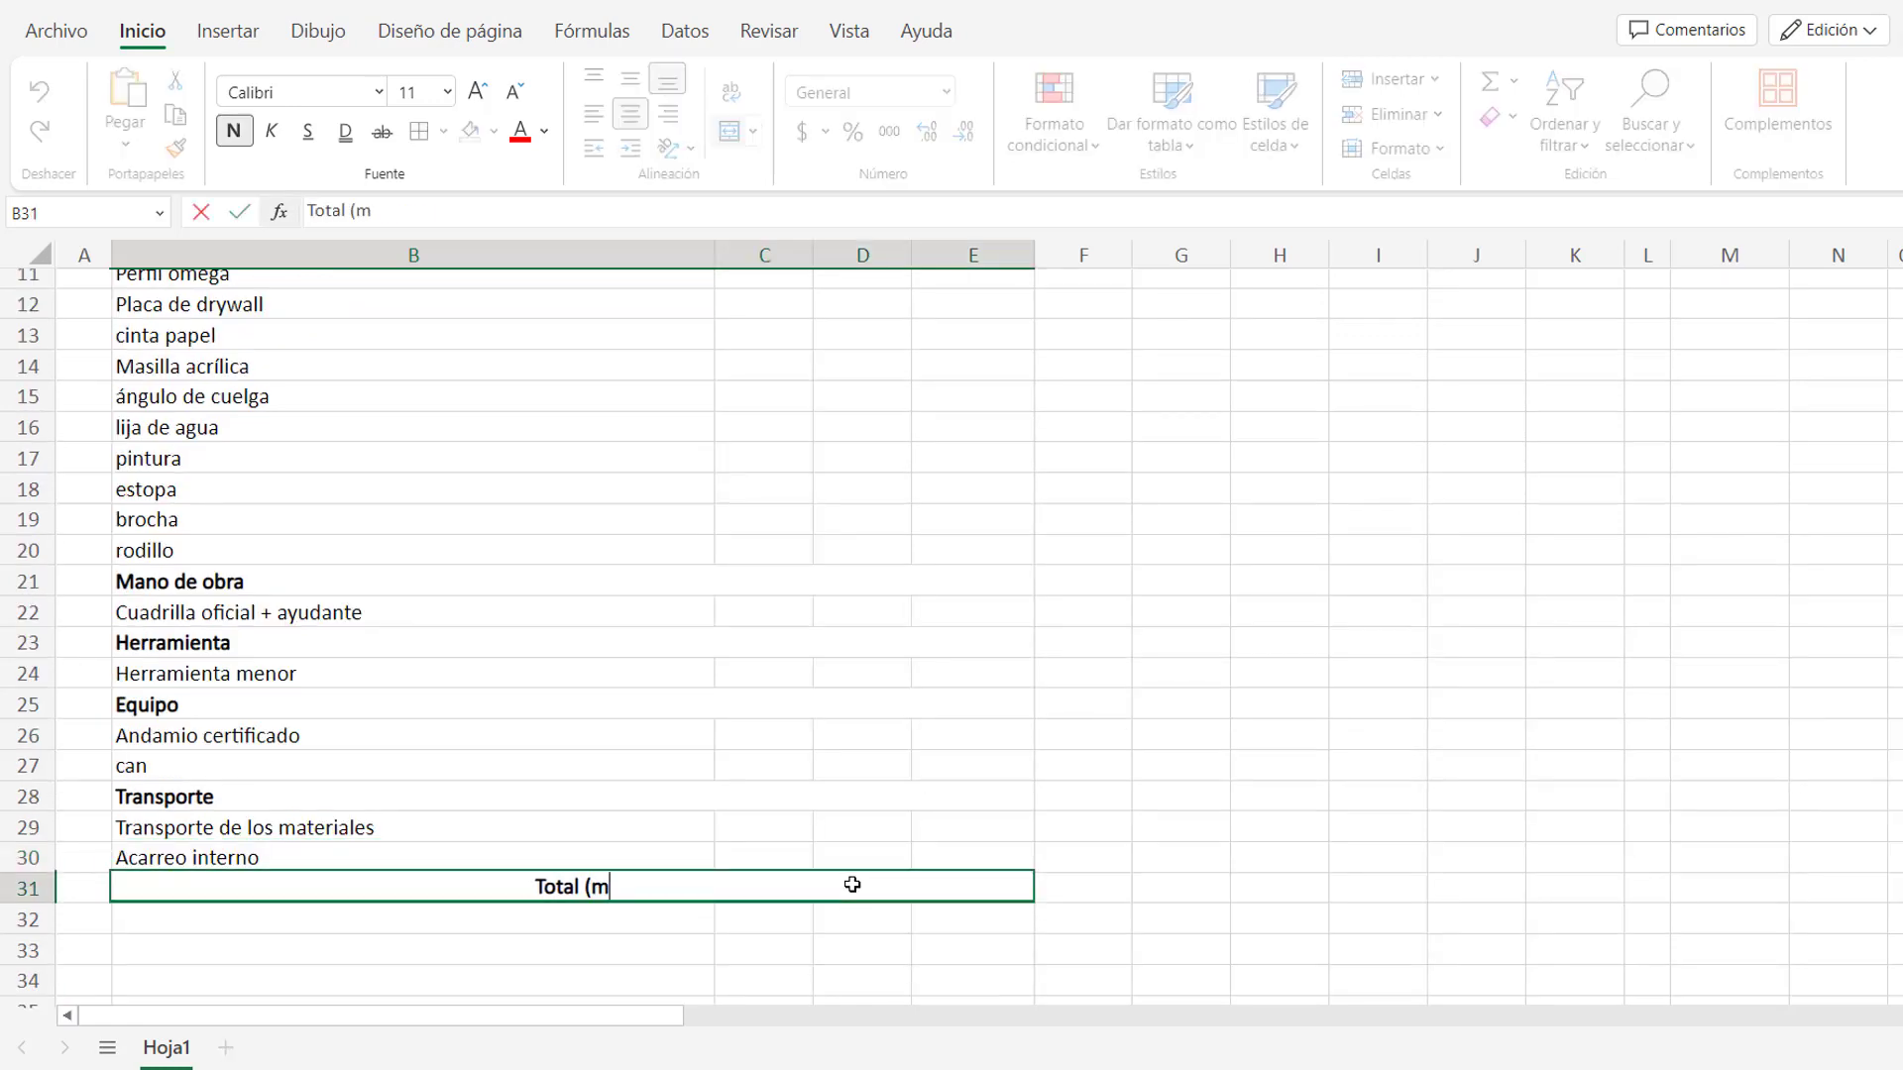
type("2)")
scroll(1260, 846, "up", 3)
Apply All Borders to the whole table B5:F31.
left_click_drag(396, 356, 1050, 828)
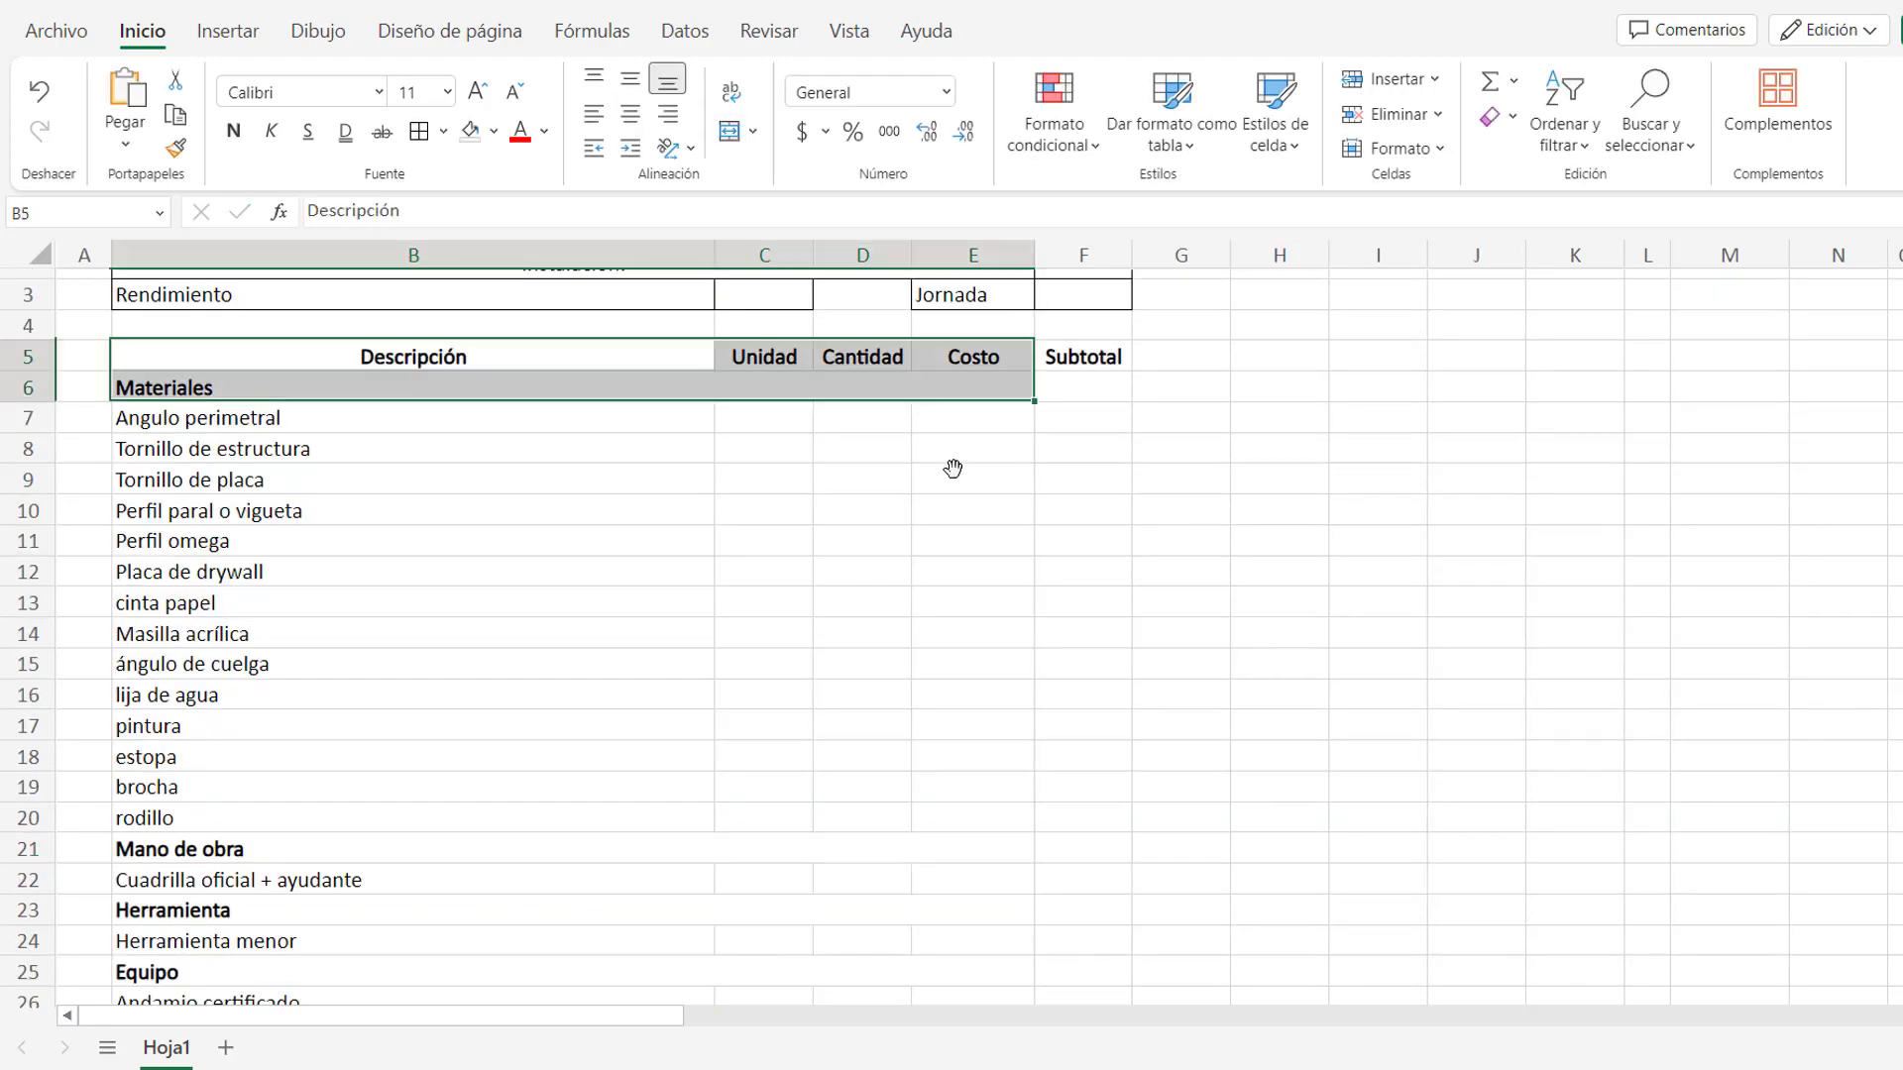
left_click(419, 131)
scroll(778, 587, "up", 4)
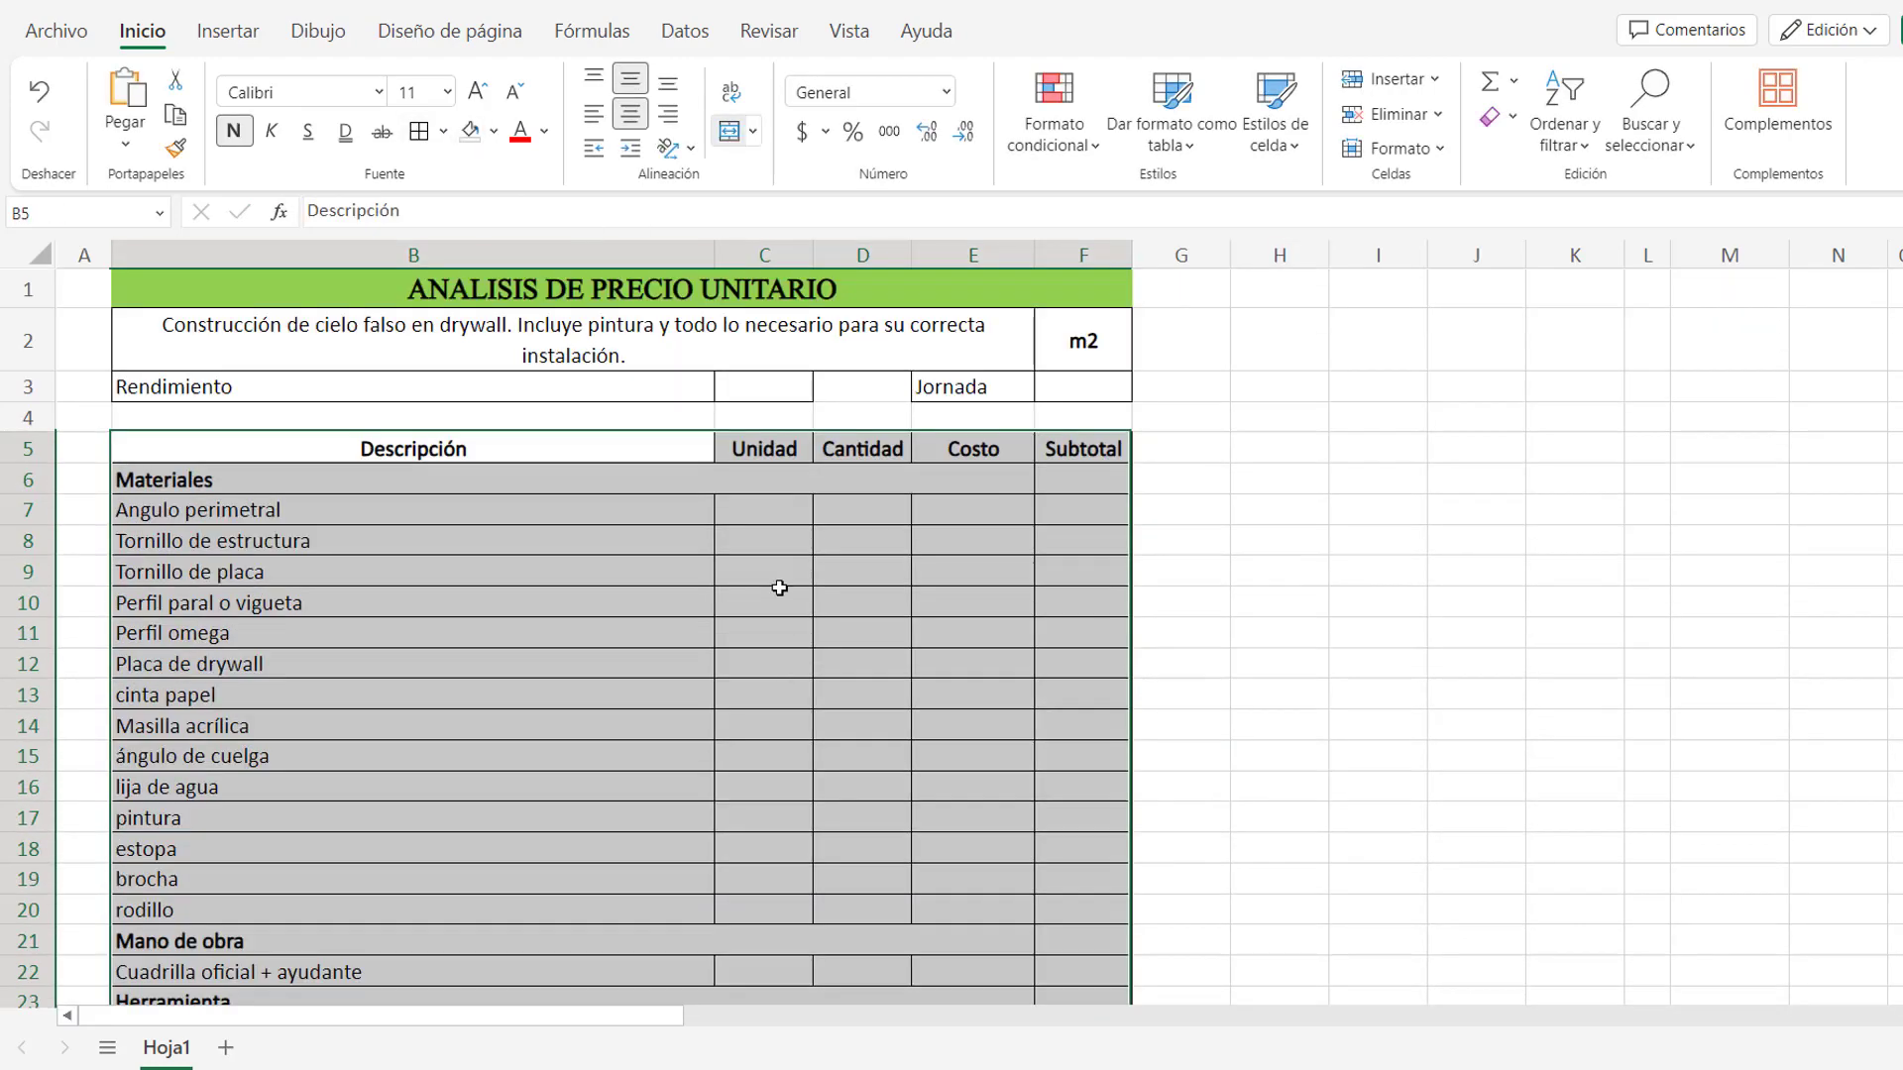
left_click(681, 447)
Shade the Total (m2) row B31:F31 light green.
left_click(494, 130)
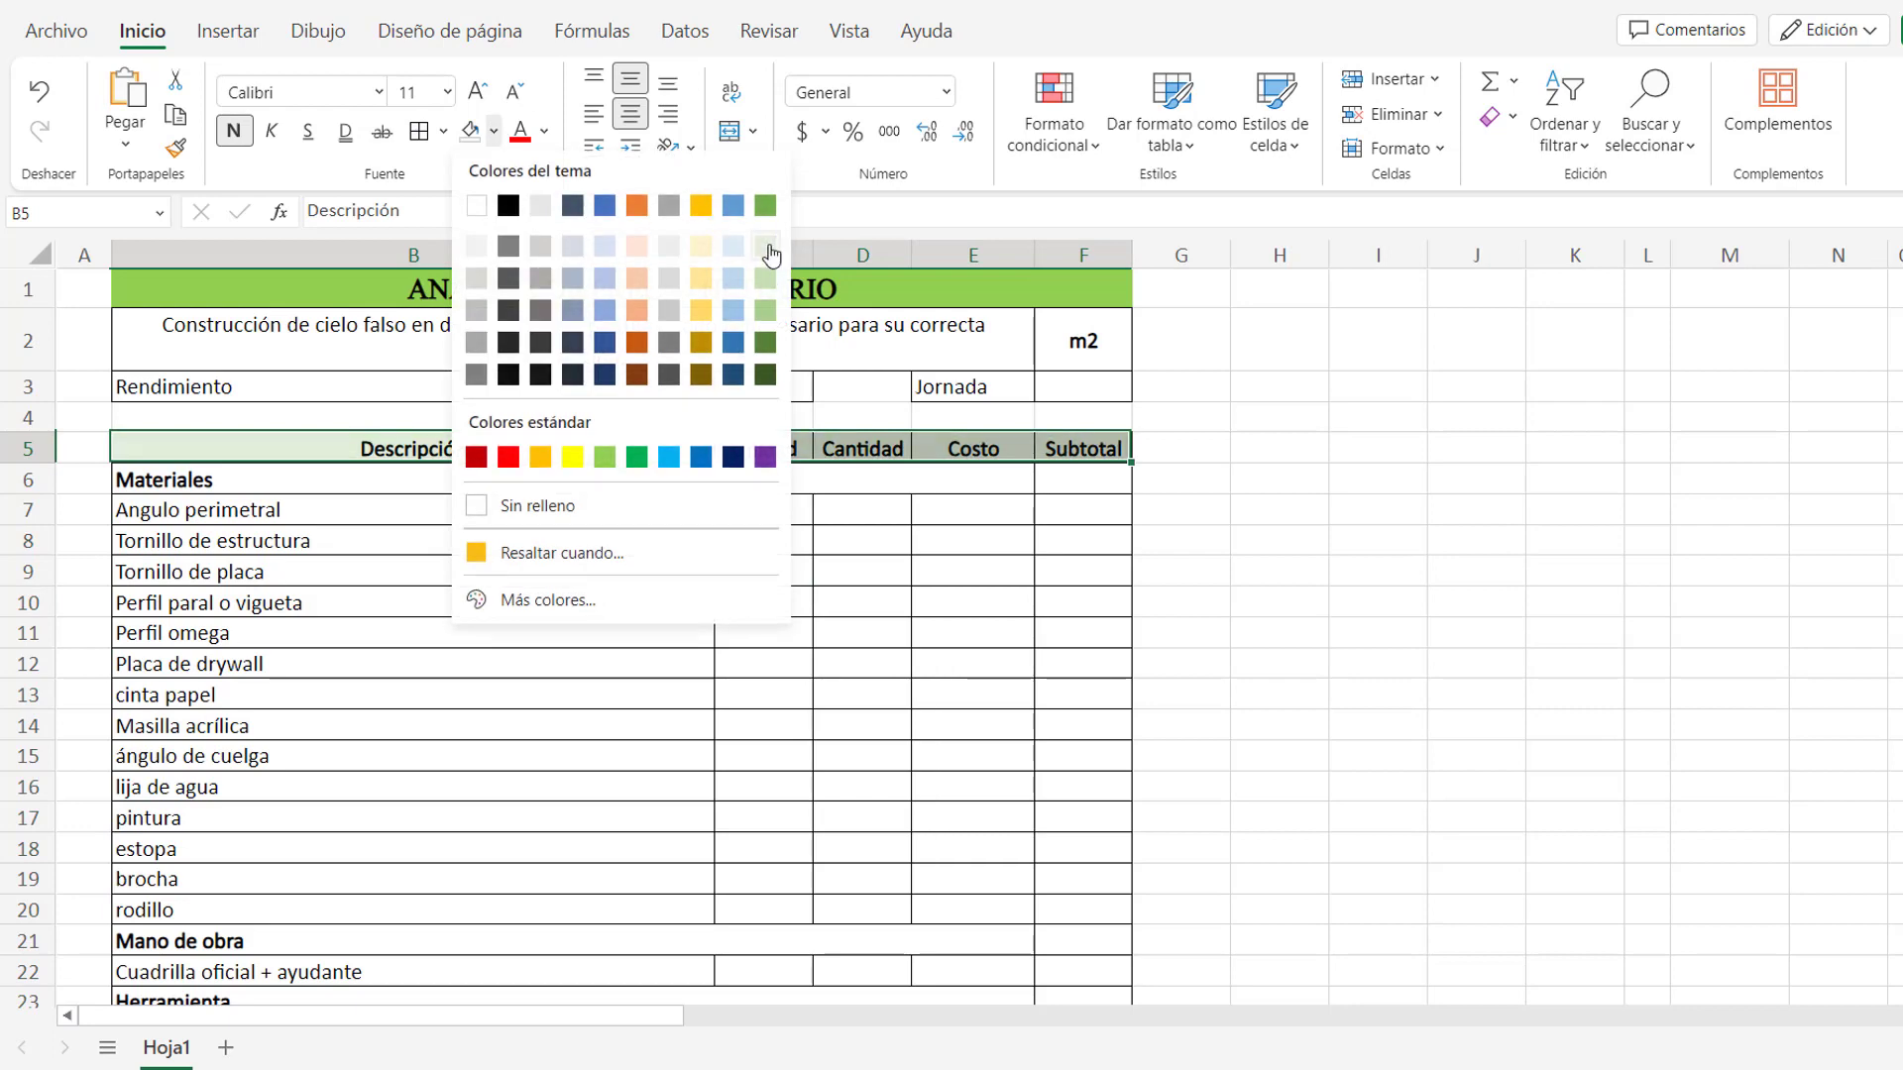
scroll(789, 829, "down", 5)
left_click_drag(818, 710, 1057, 710)
left_click(471, 130)
left_click(969, 560)
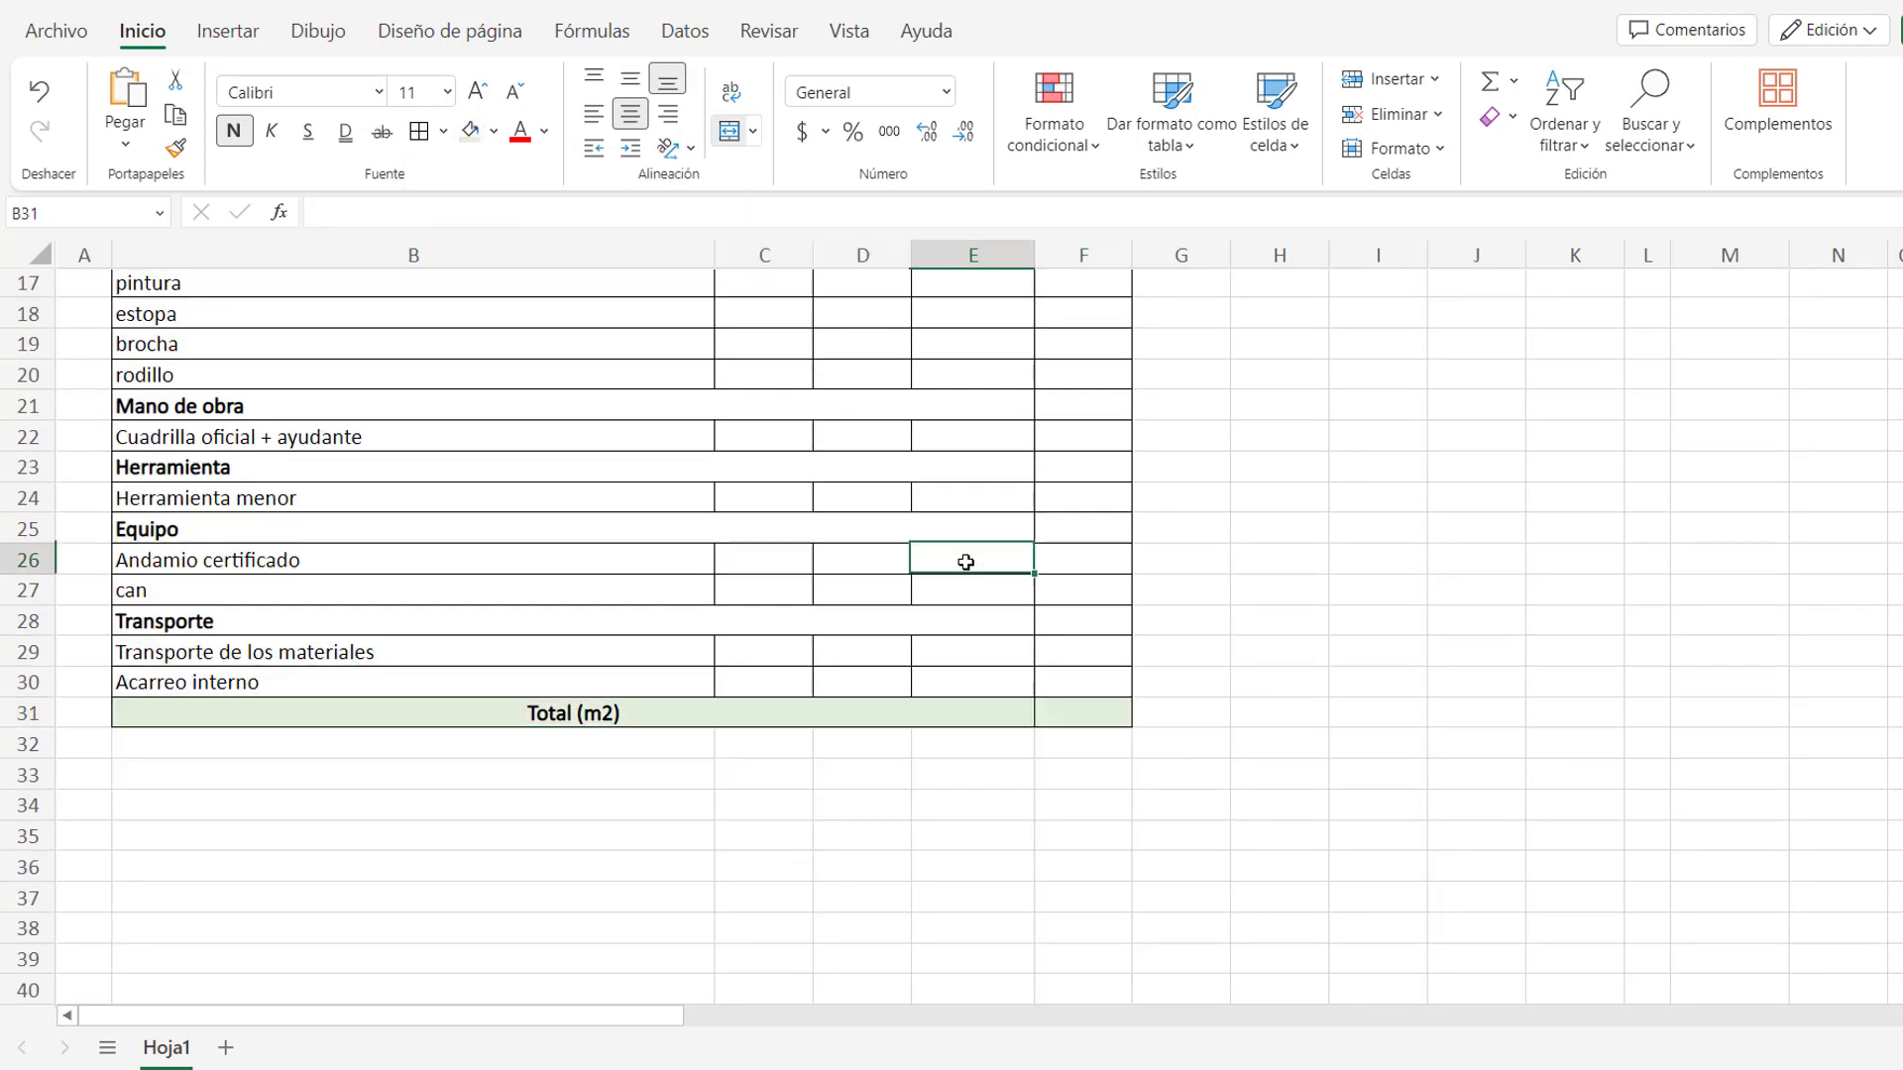
scroll(952, 595, "up", 4)
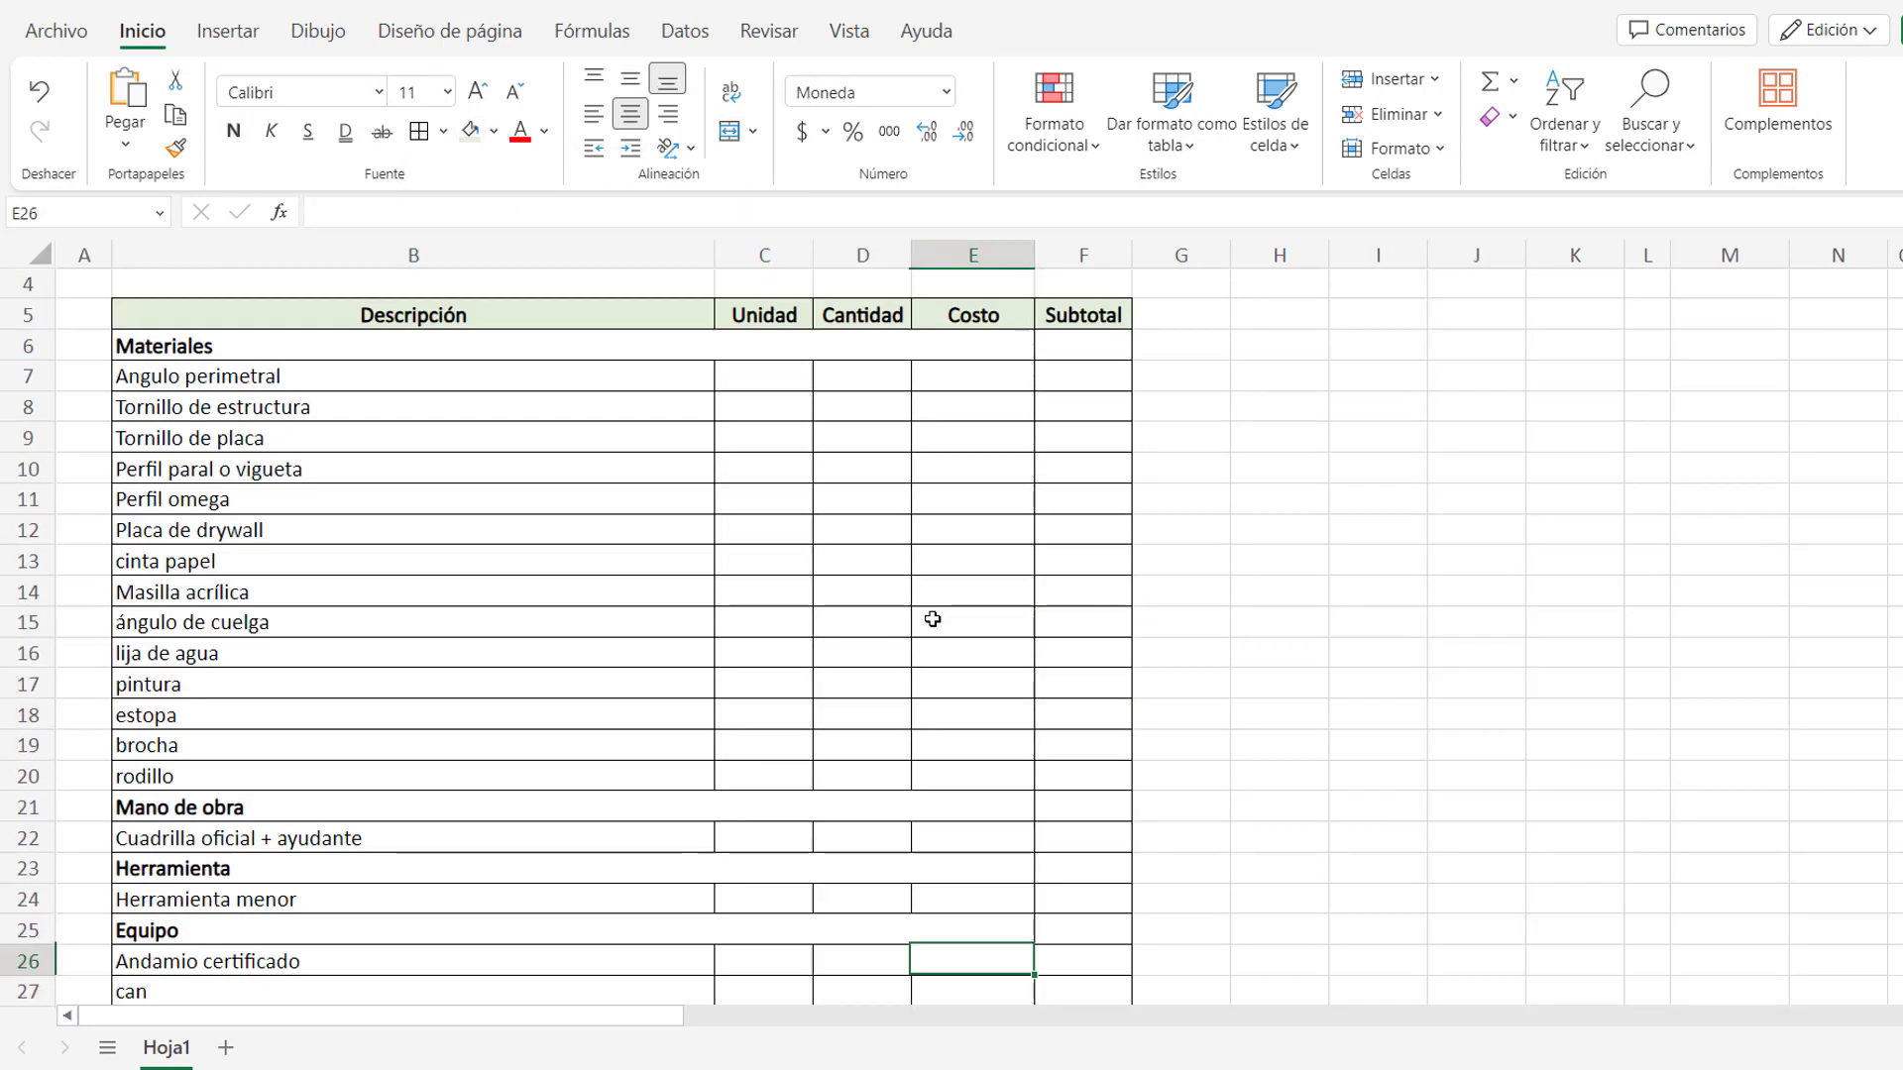
scroll(933, 619, "up", 1)
left_click(733, 450)
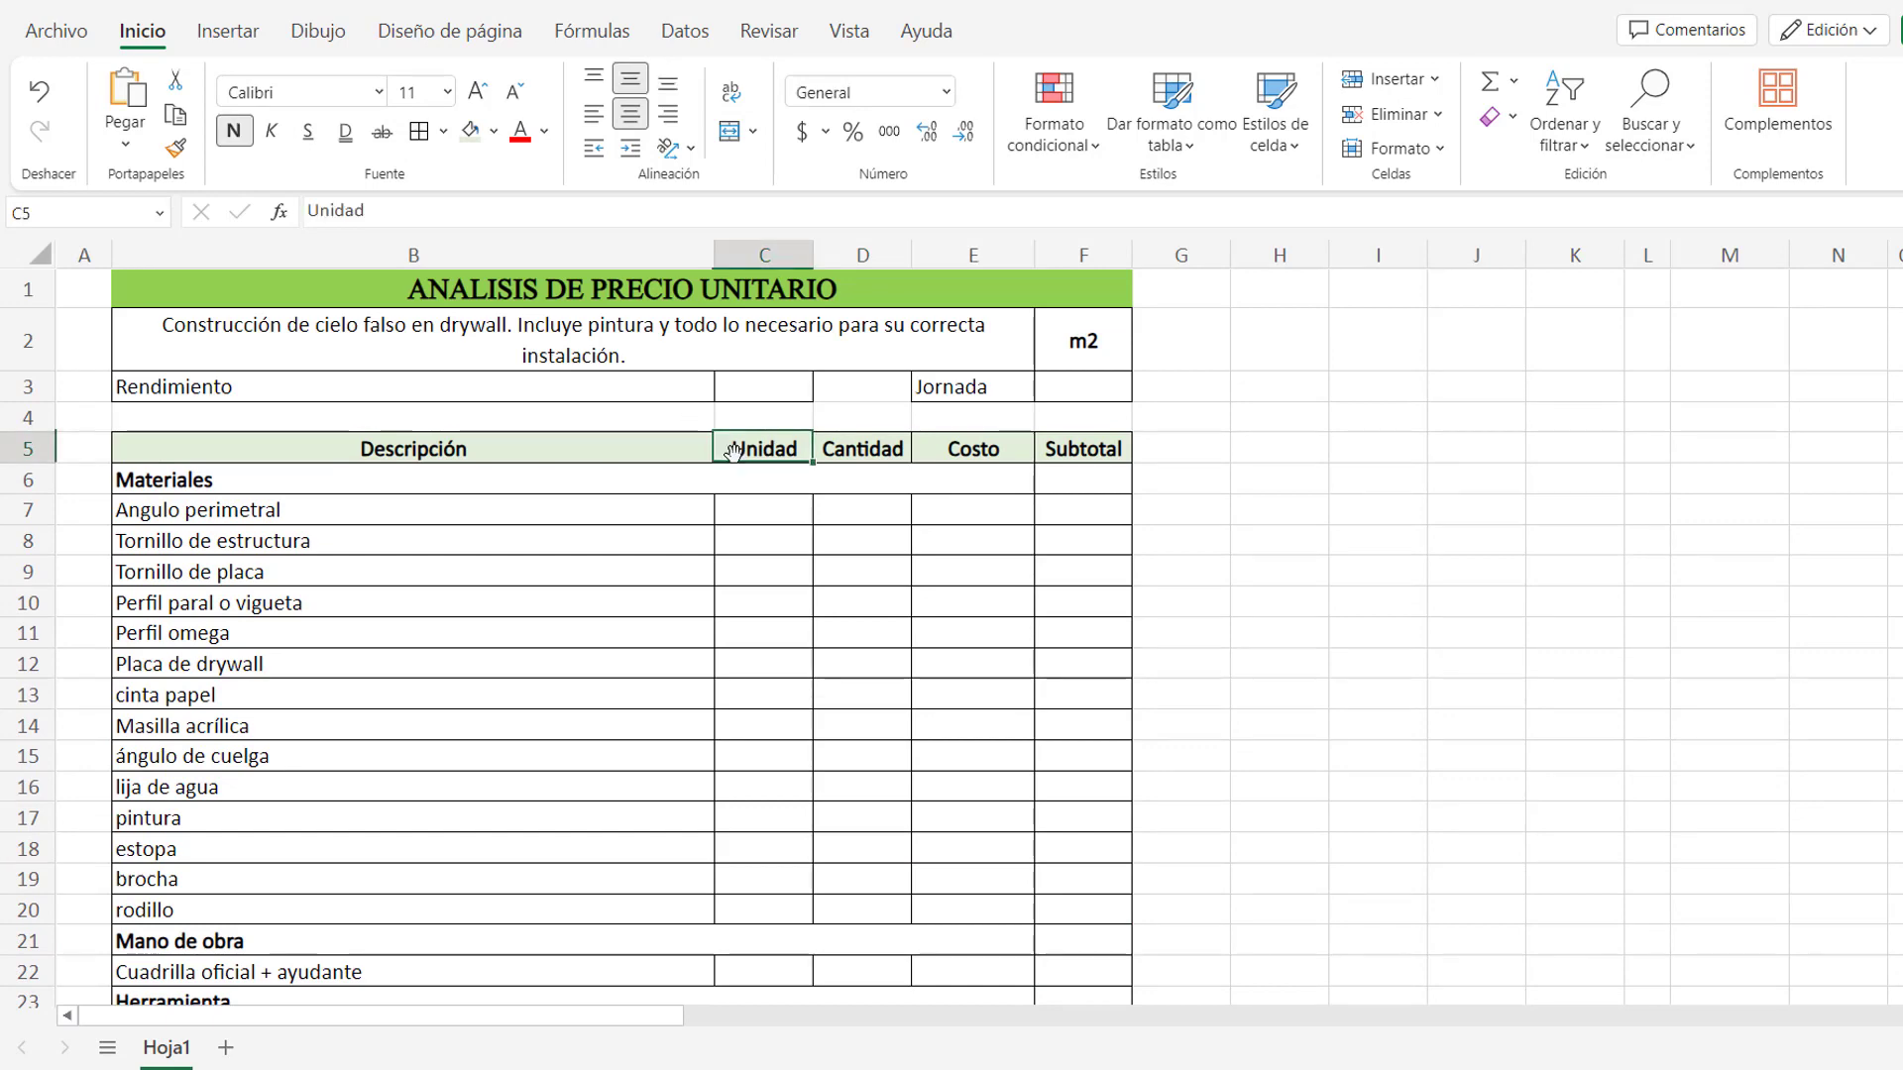
Enter unit m for Angulo perimetral, un for screws, profiles and drywall board, m for paper tape.
left_click(769, 506)
type("m")
left_click(764, 540)
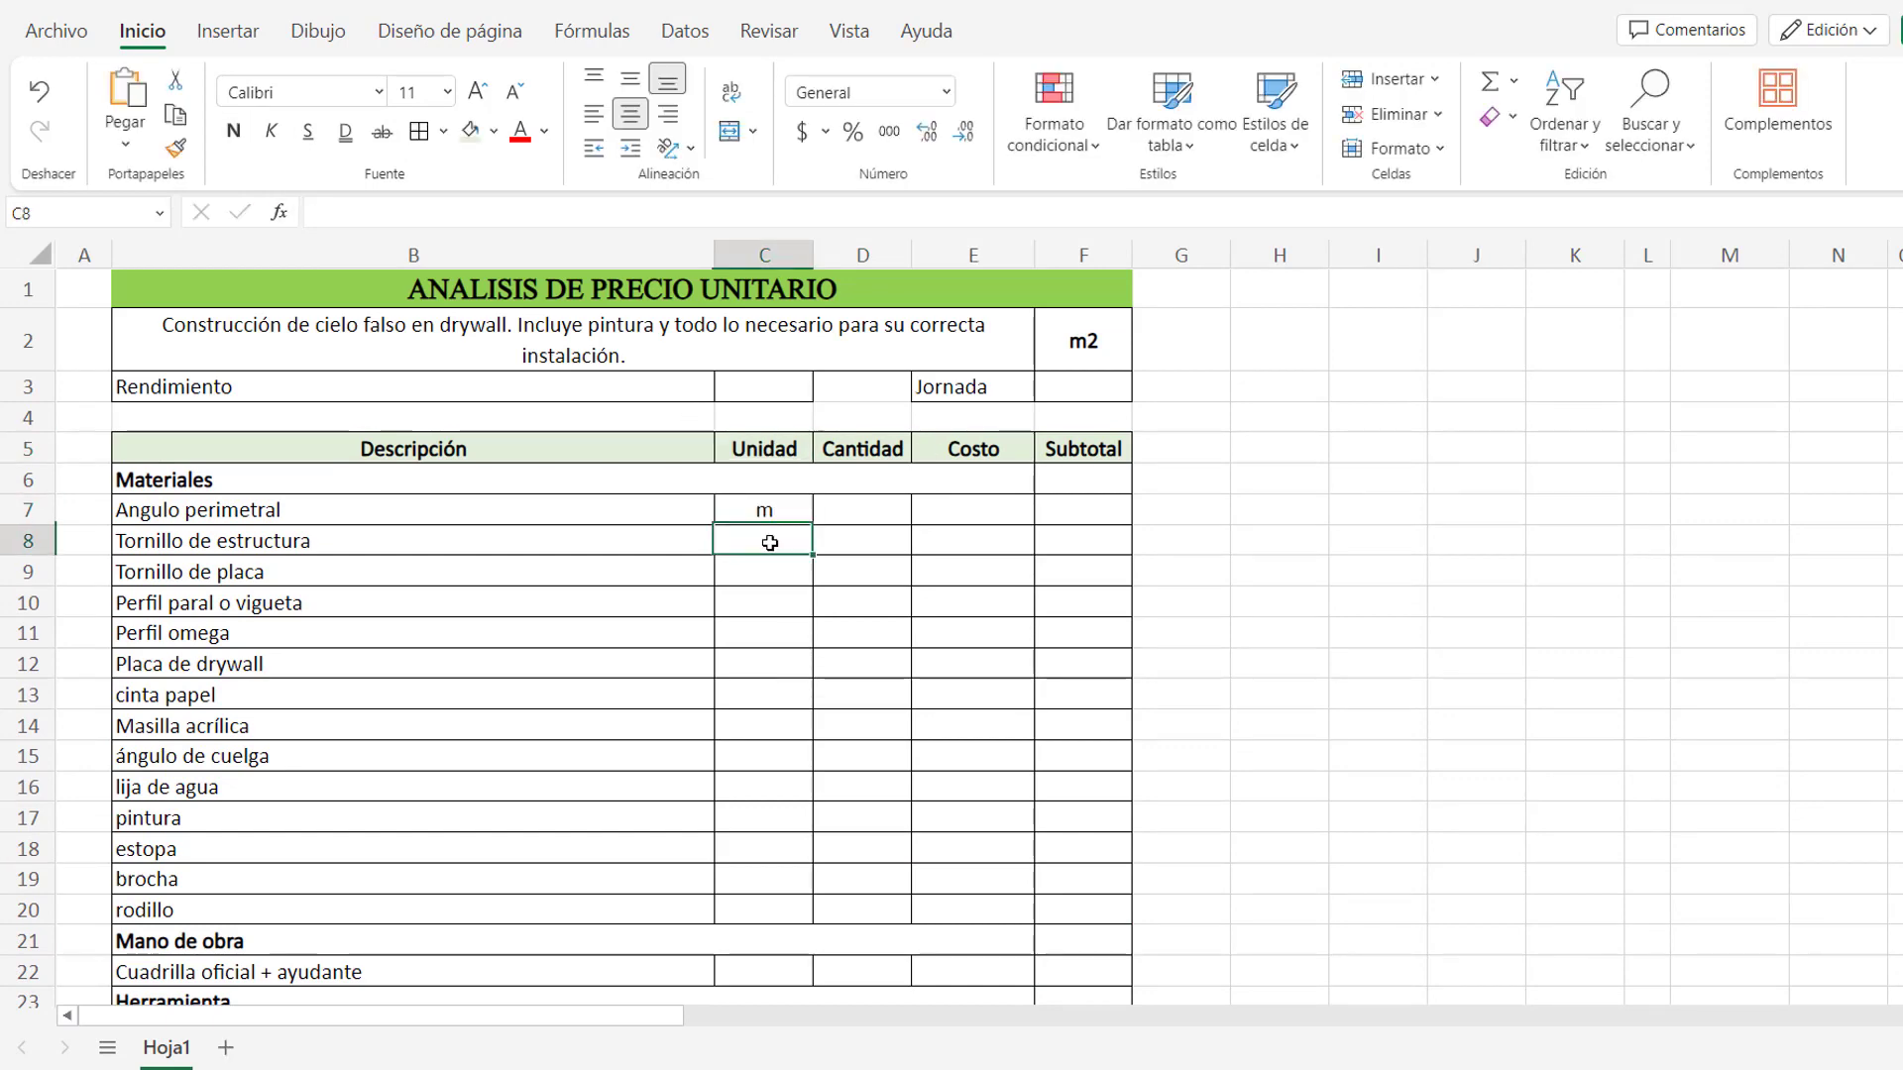
type("un")
left_click(772, 565)
type("un")
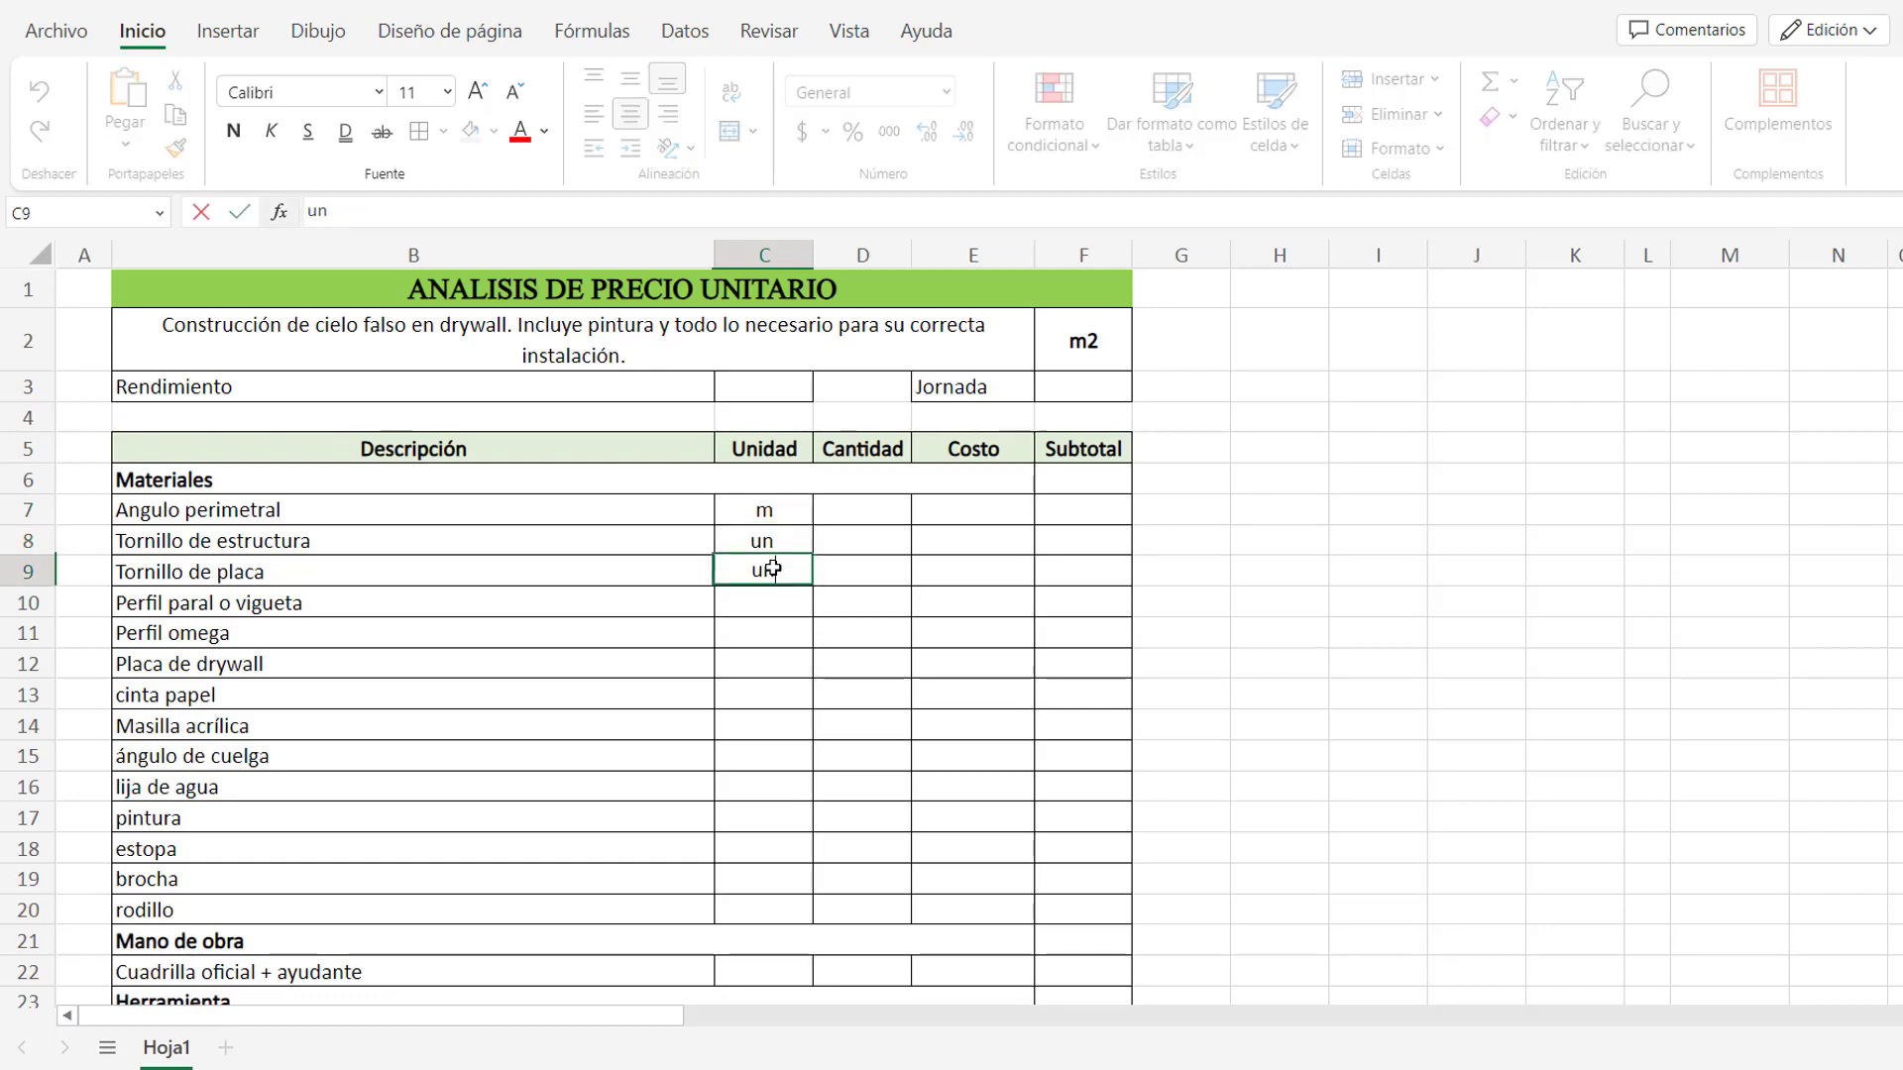
key("Down")
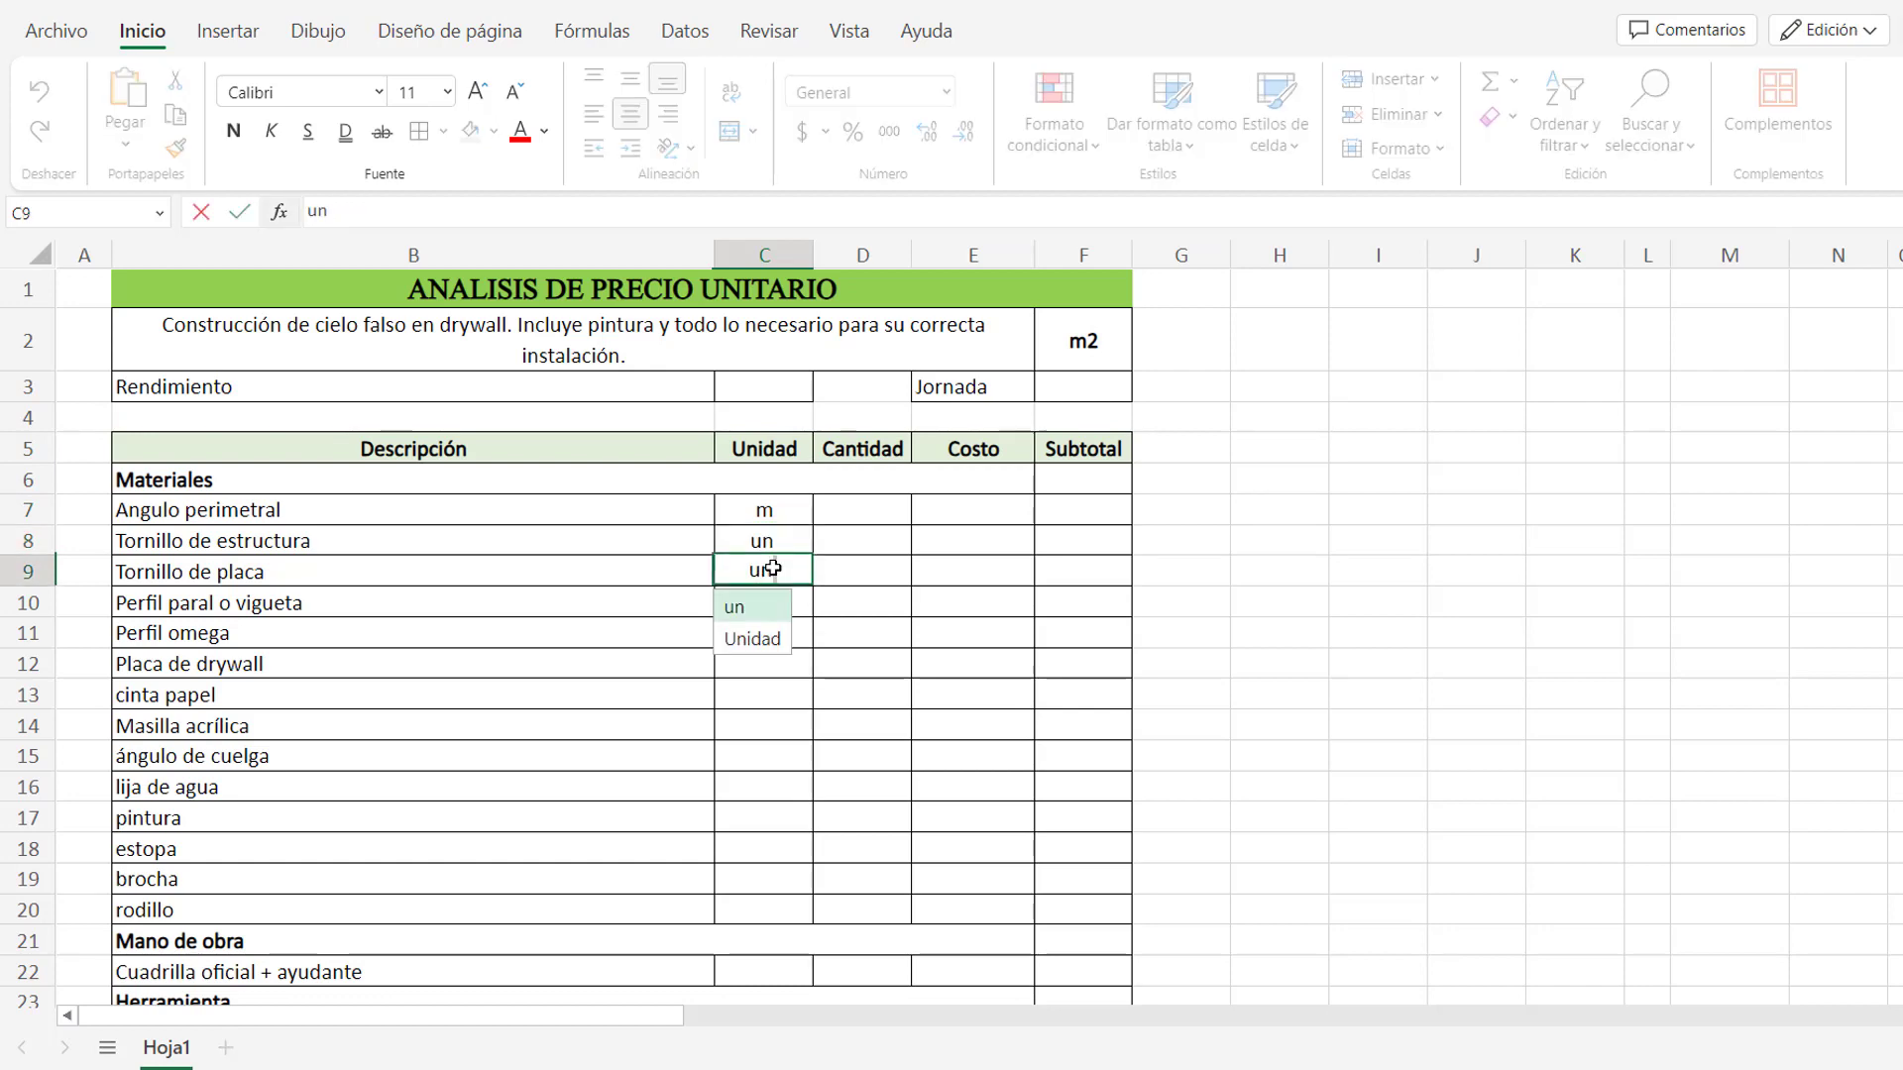
key("Return")
type("un")
key("Return")
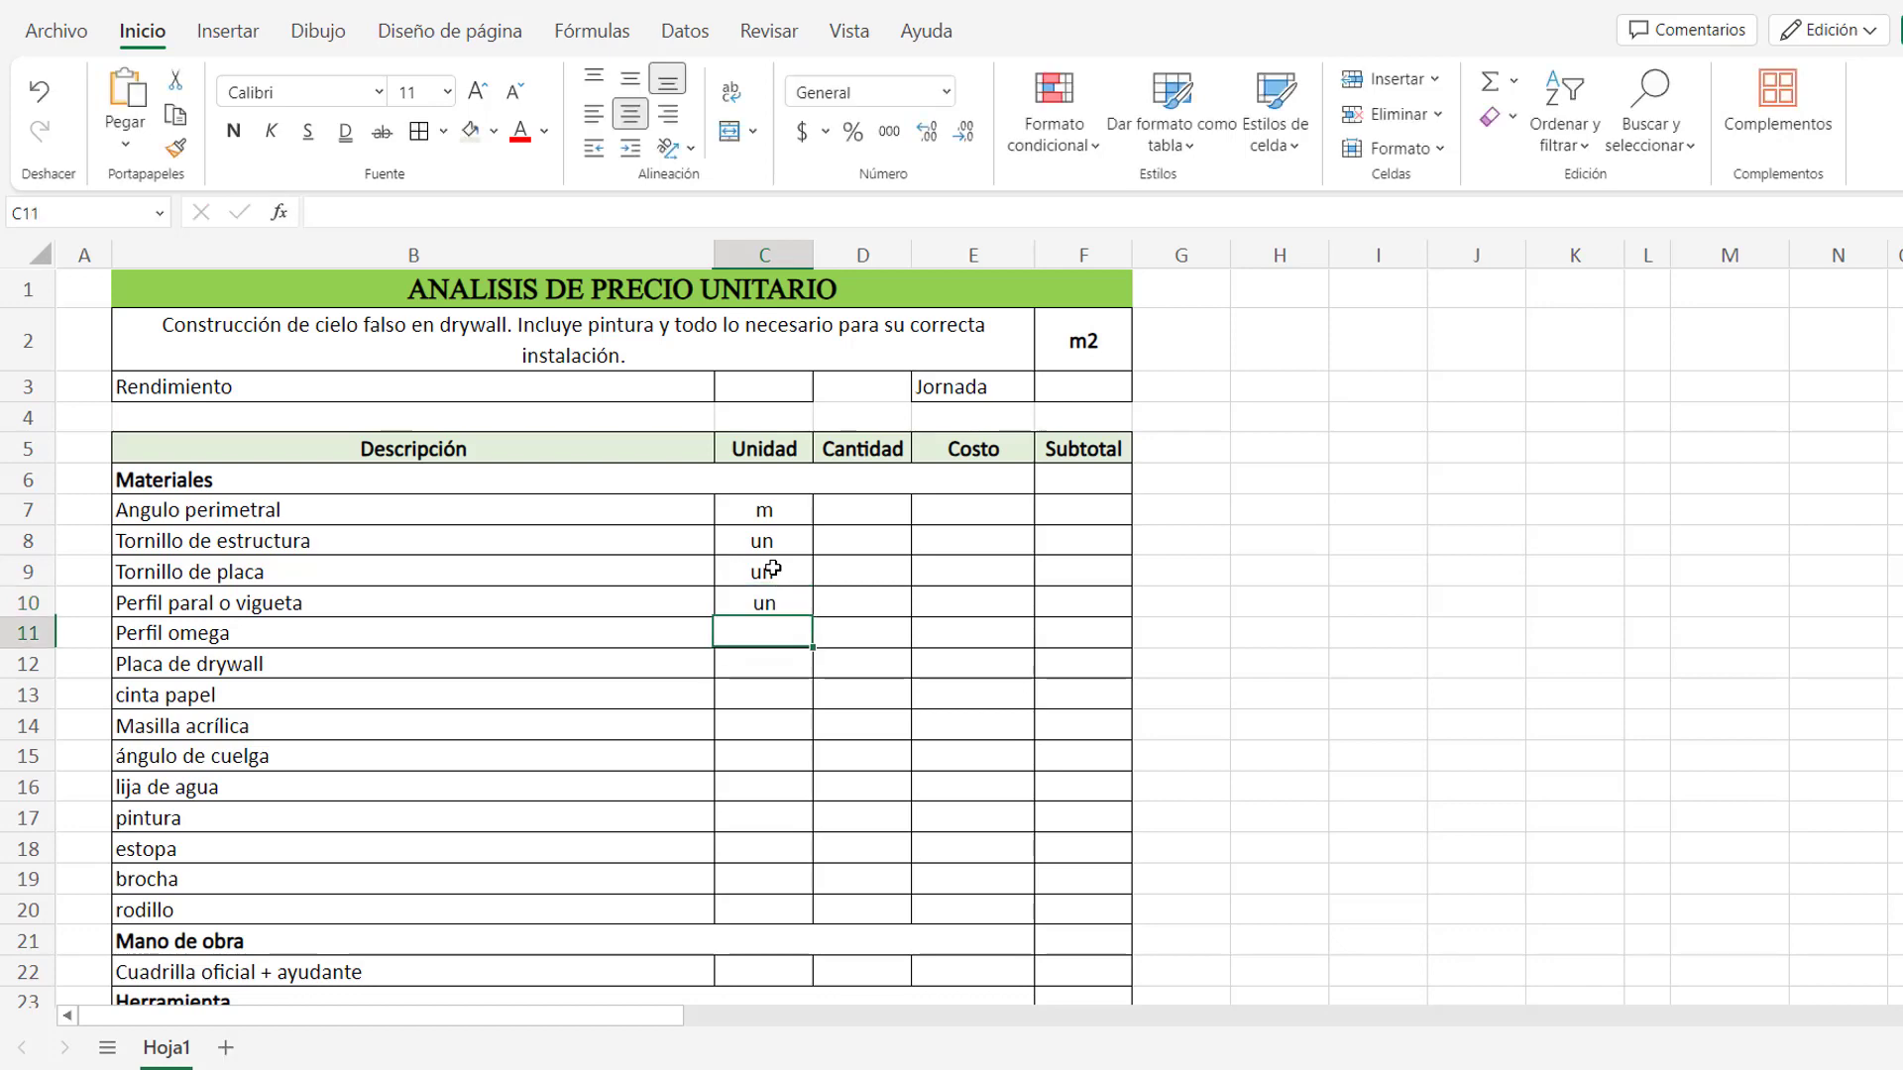
type("un")
key("Return")
type("un")
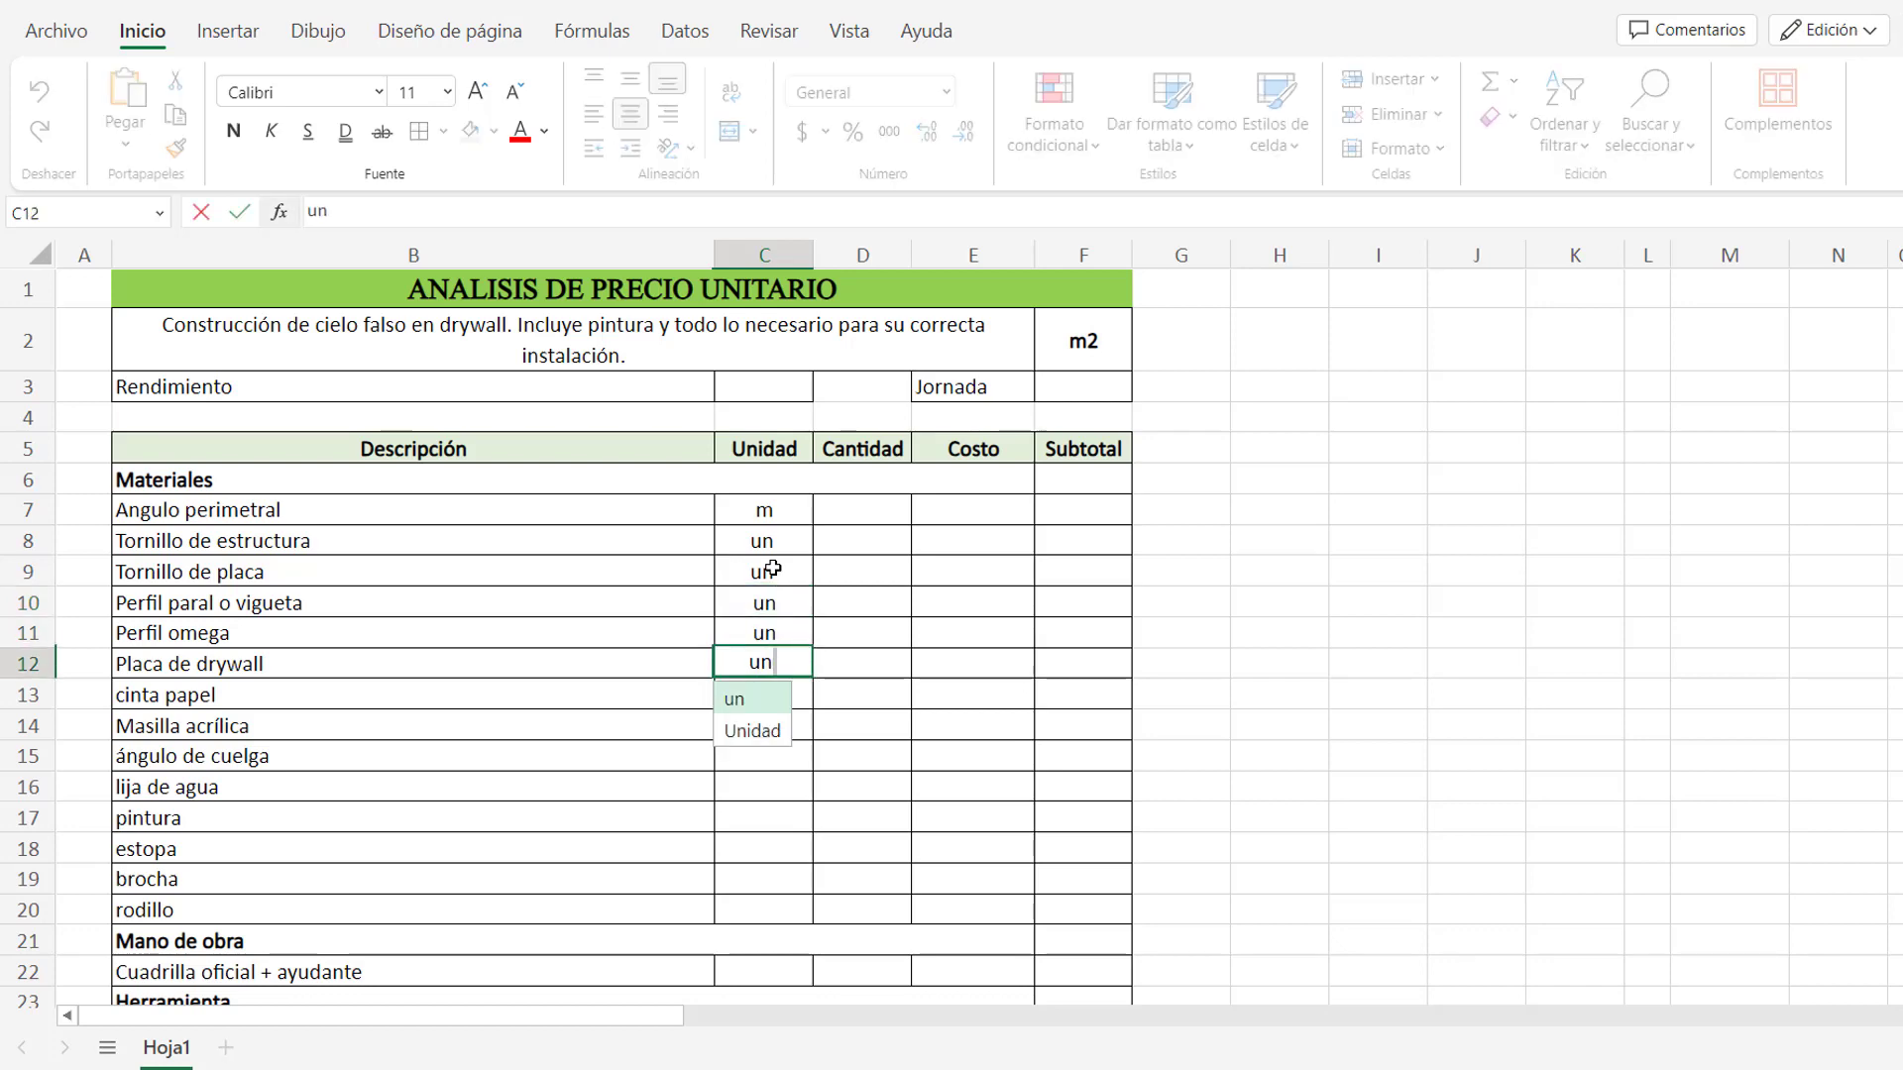
key("Down")
key("Return")
type("m")
key("Return")
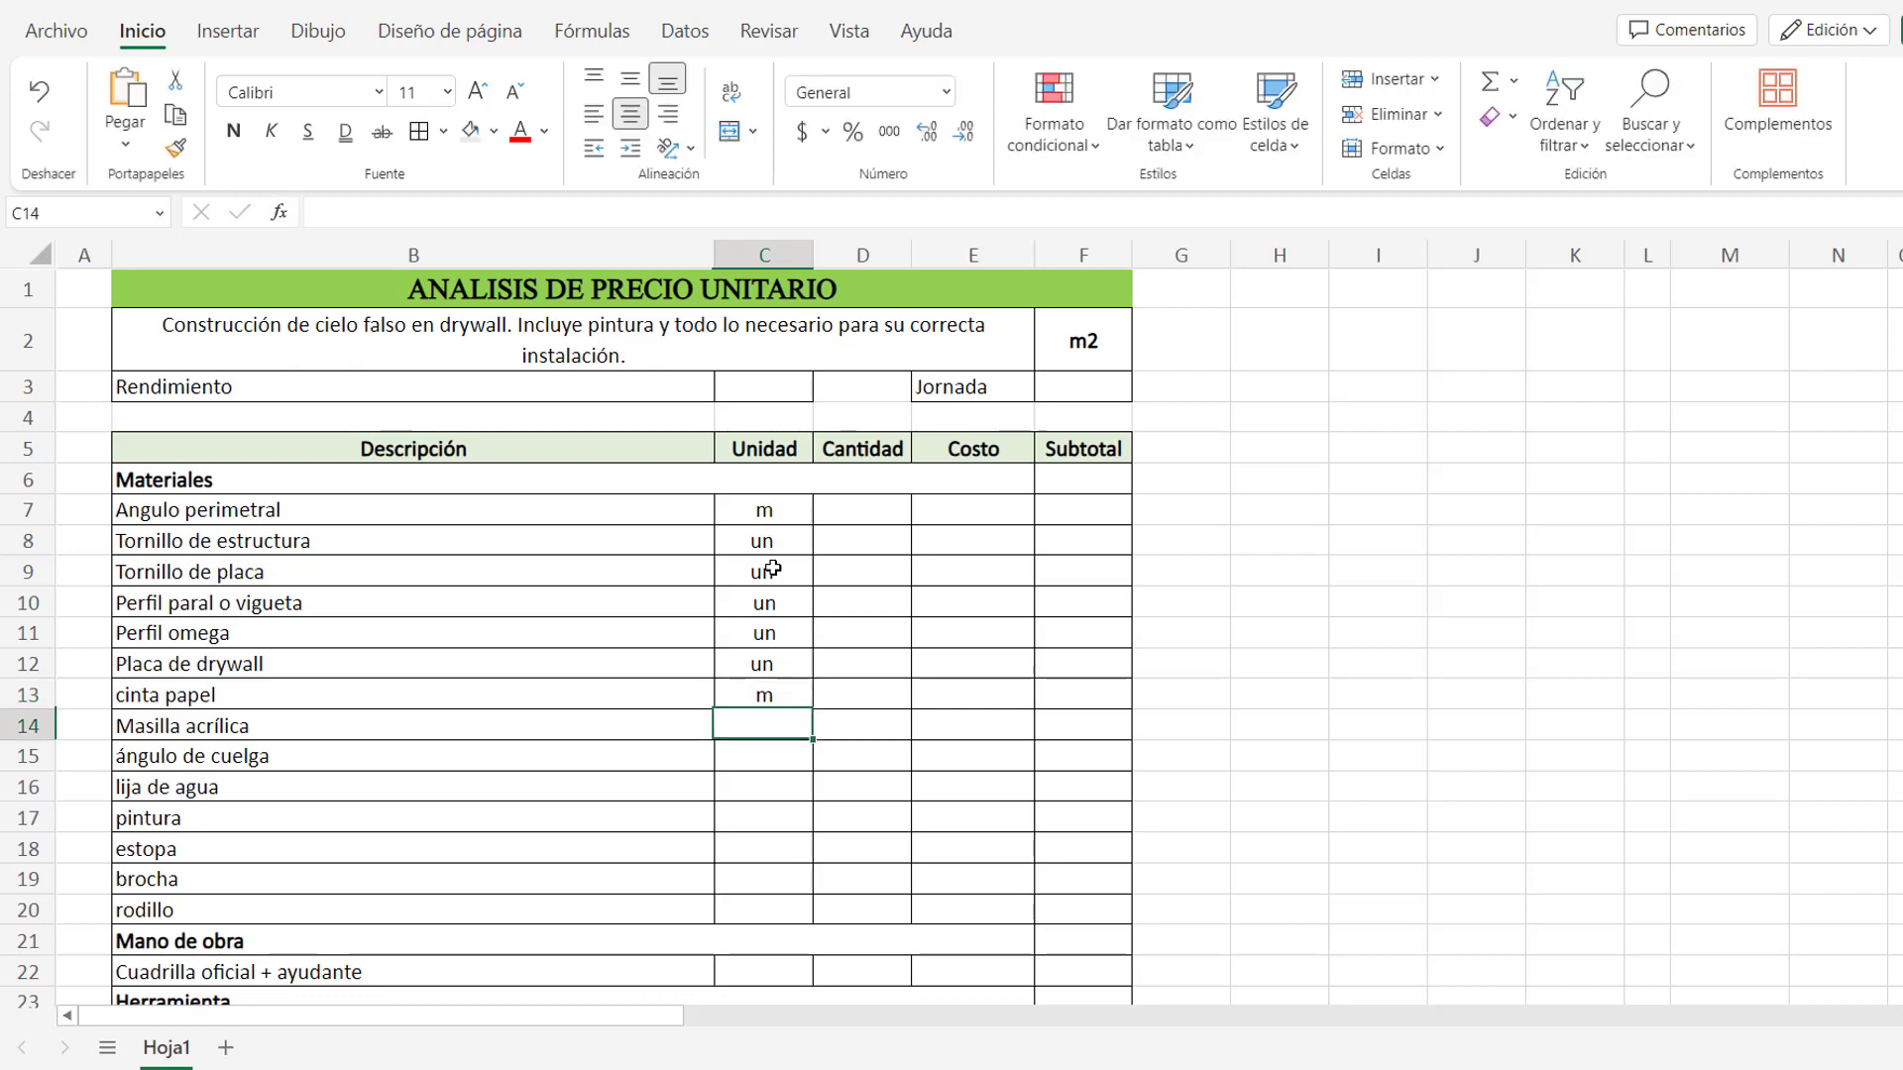
Enter gal, m, un, gal, kg and un for masilla, ángulo de cuelga, lija, pintura, estopa and brocha.
type("gal")
key("Return")
type("m")
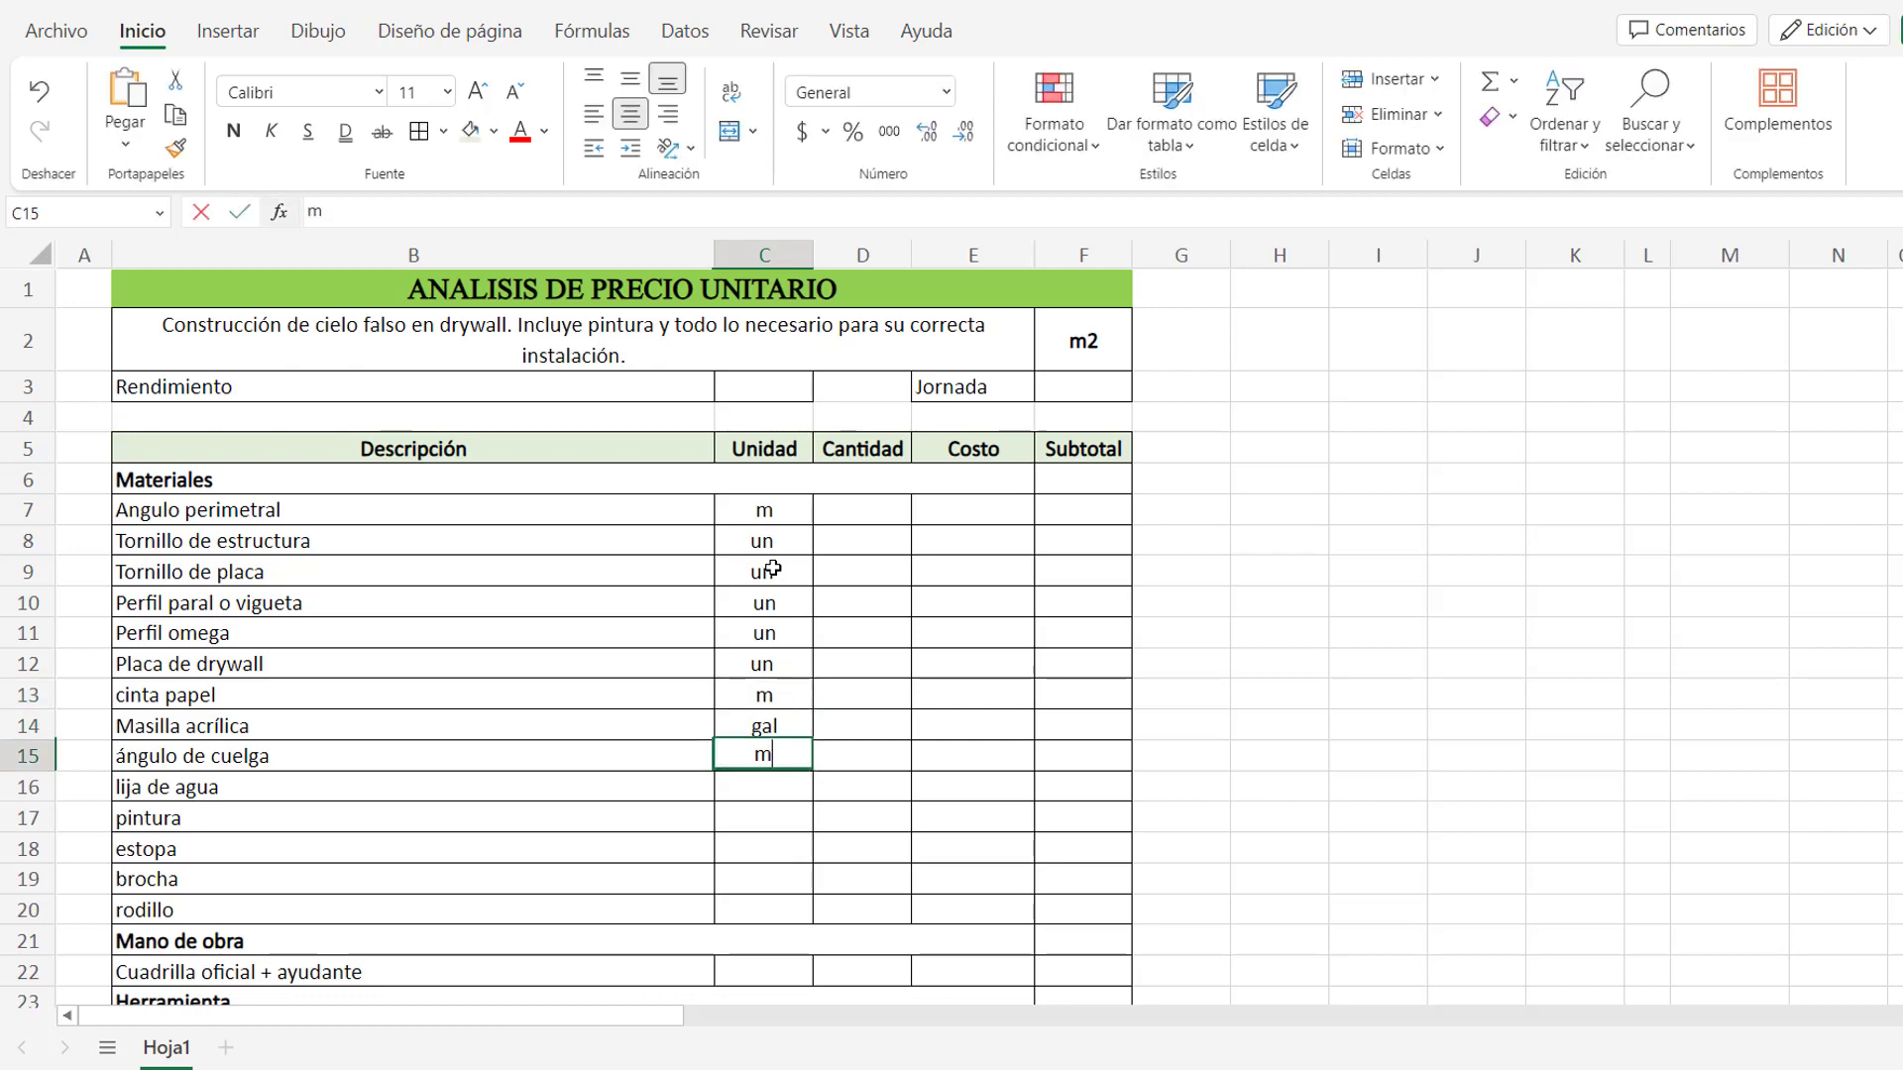
key("Return")
type("un")
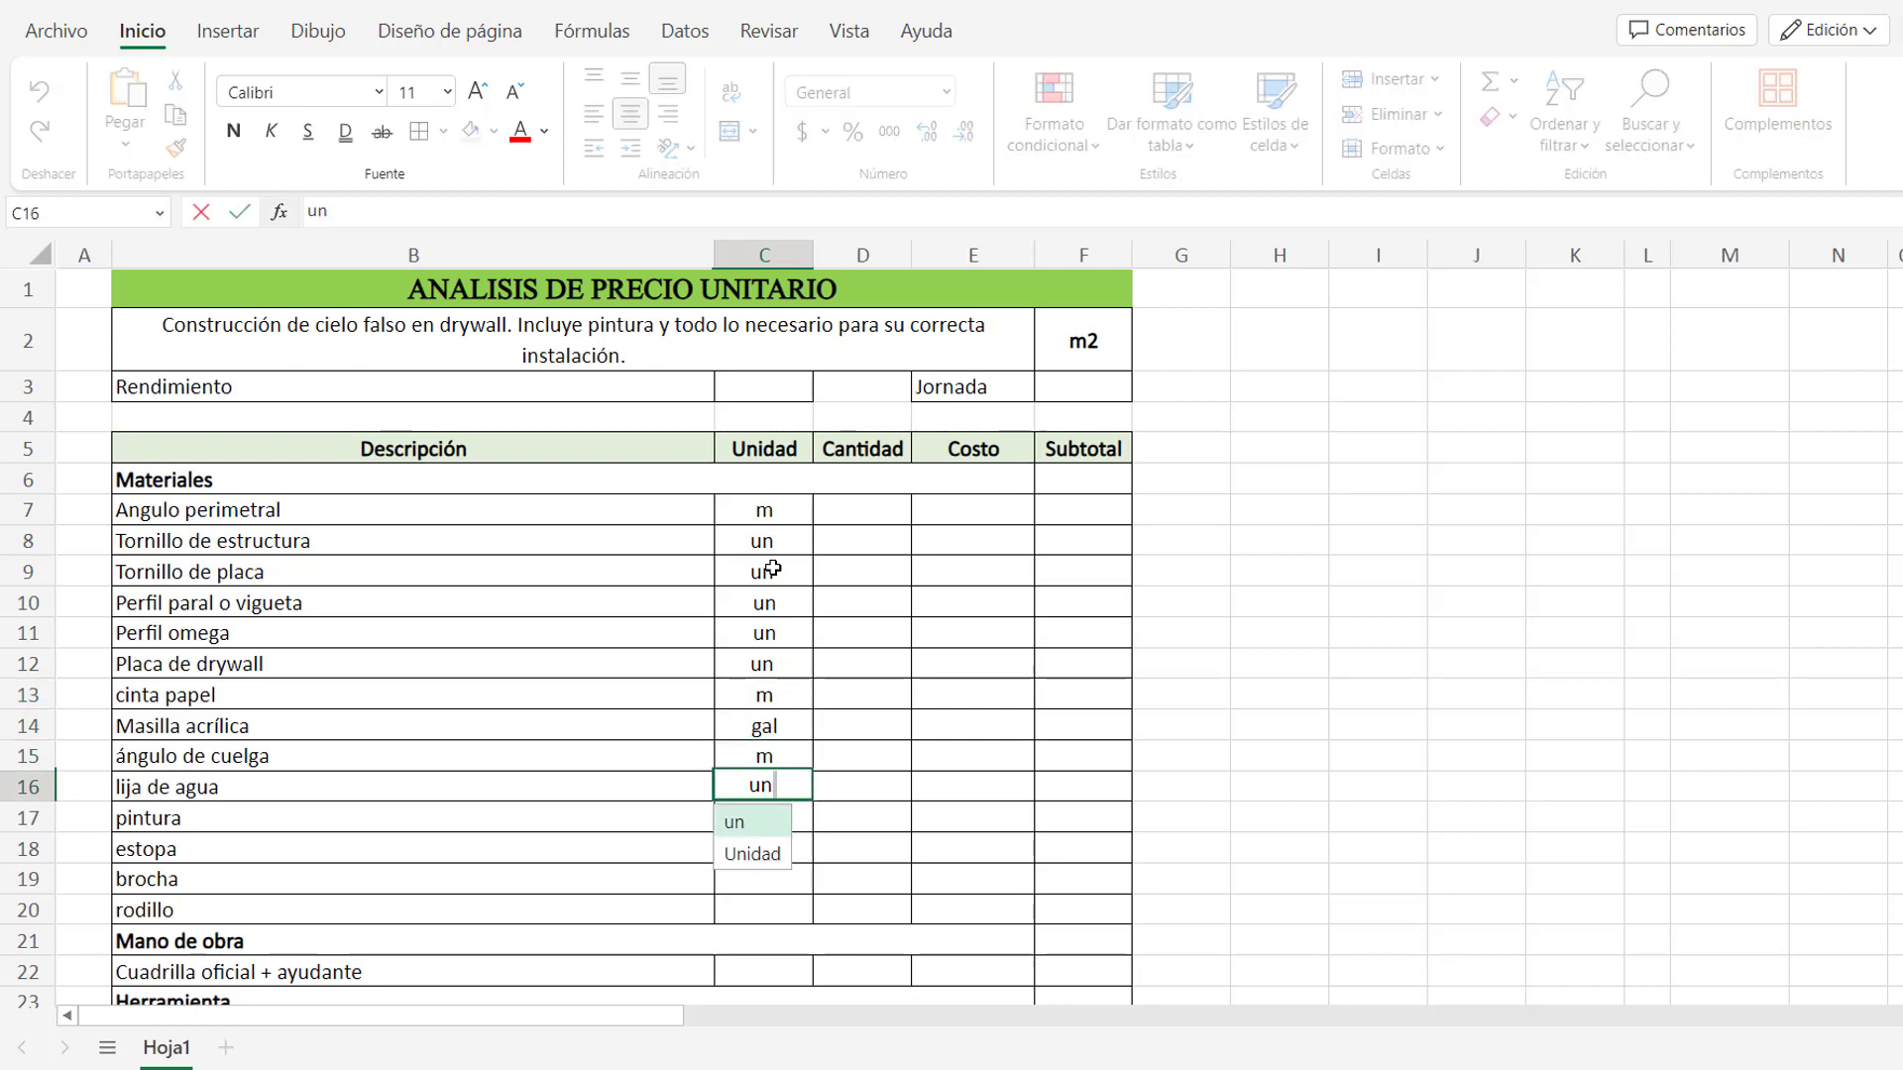
key("Return")
key("Return")
key("Up")
type("gal")
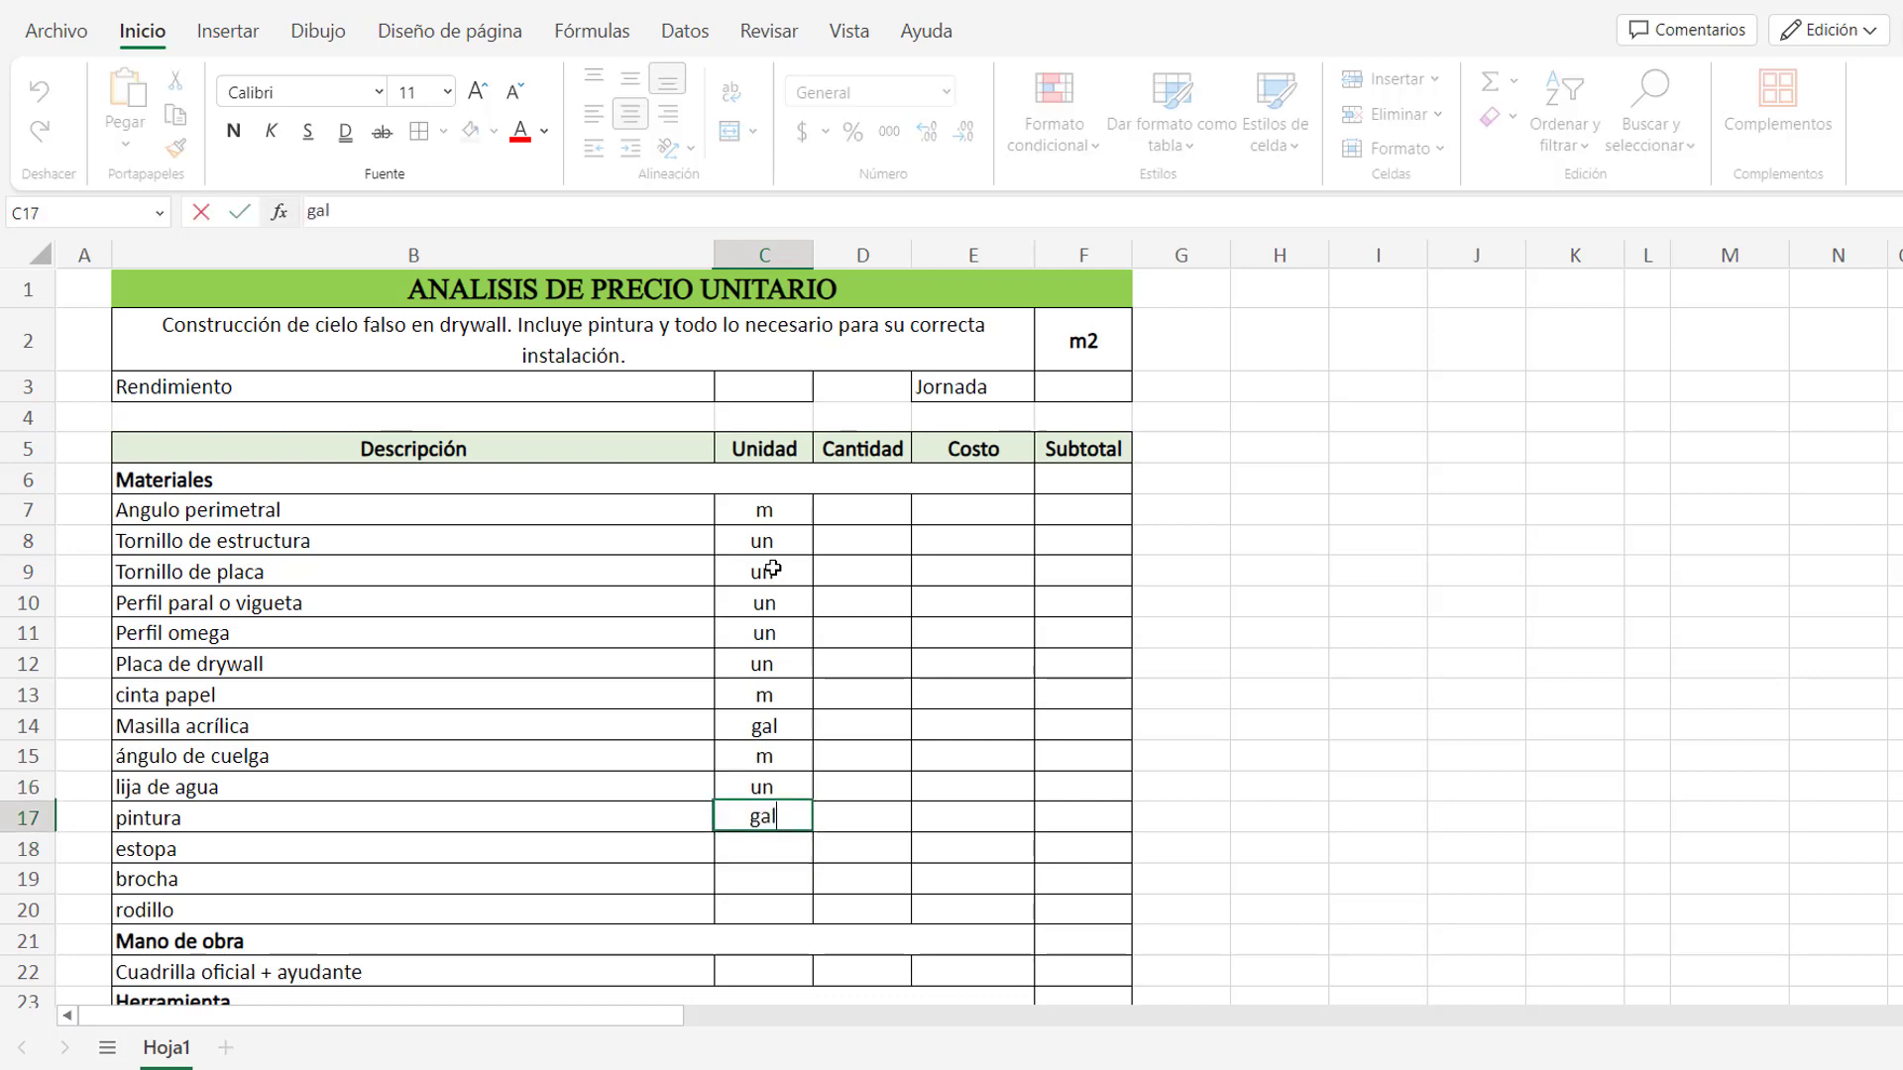
key("Return")
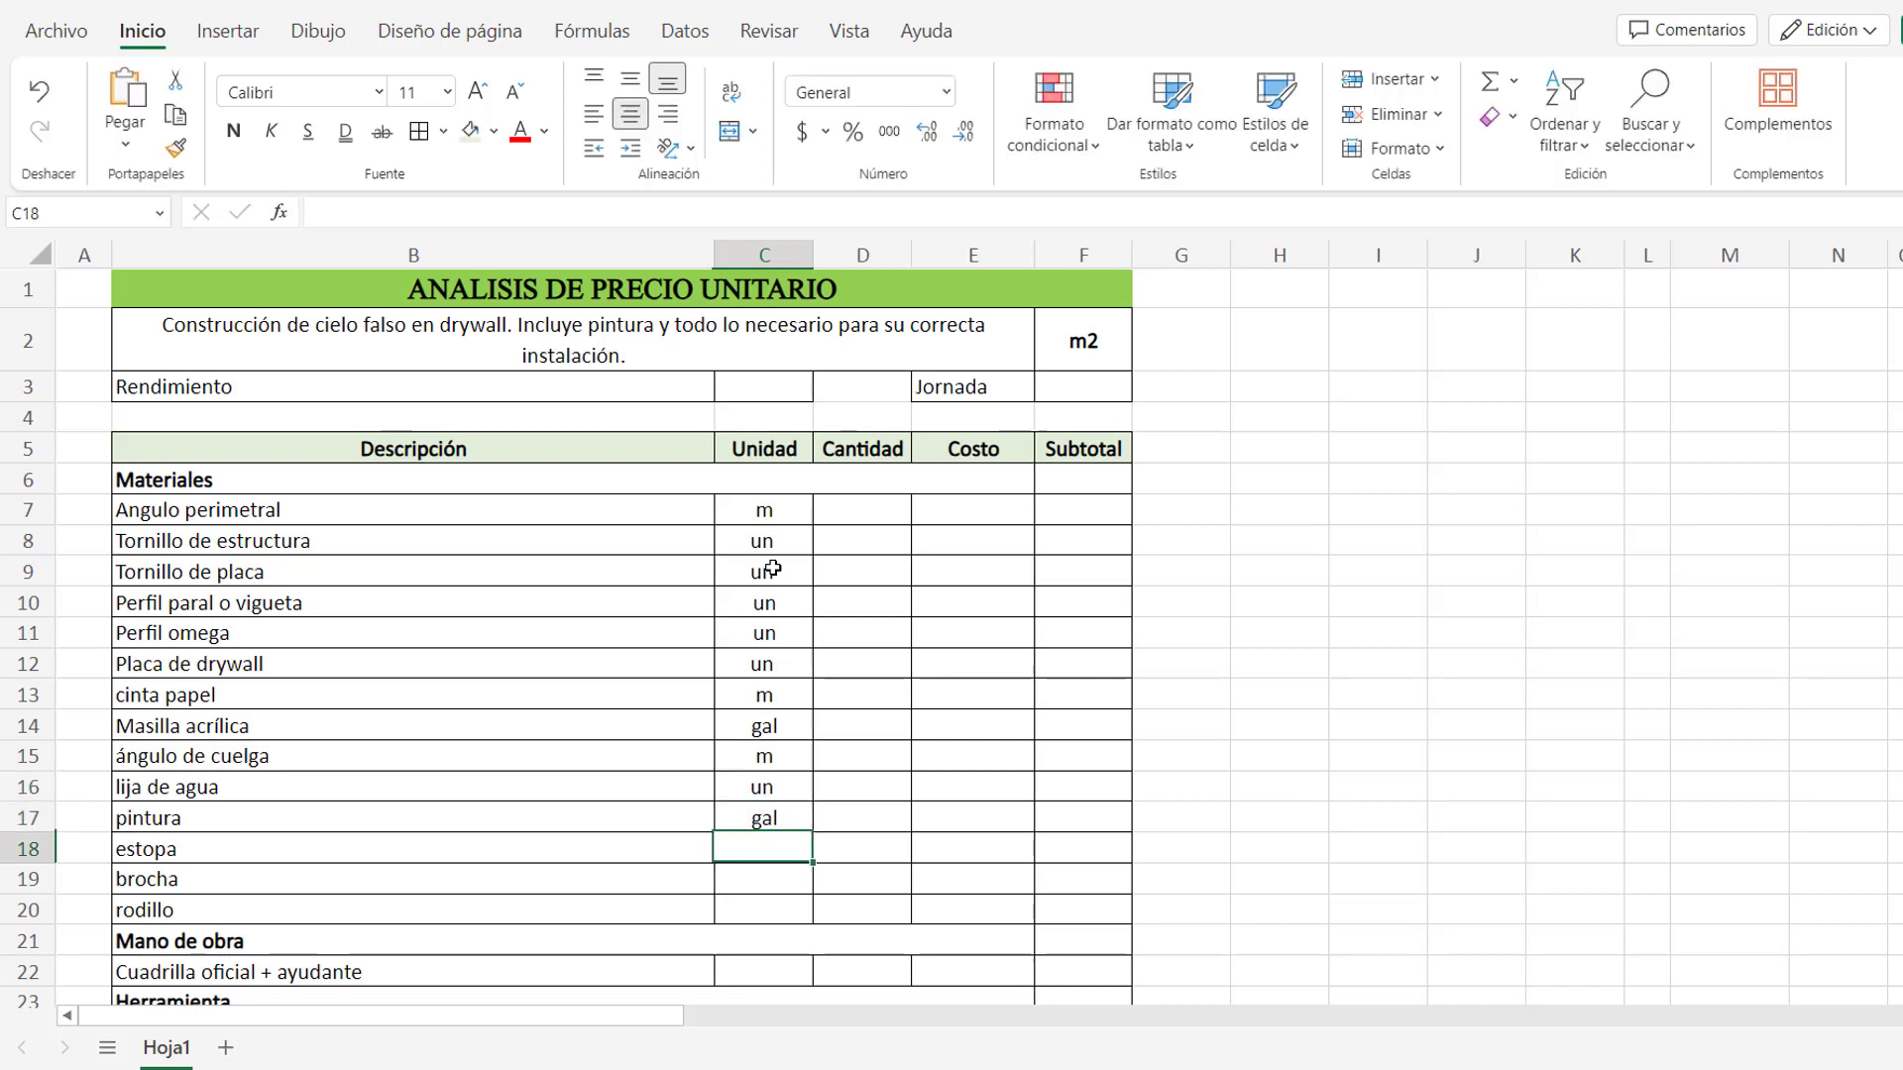
type("kg")
key("Return")
type("un")
key("Return")
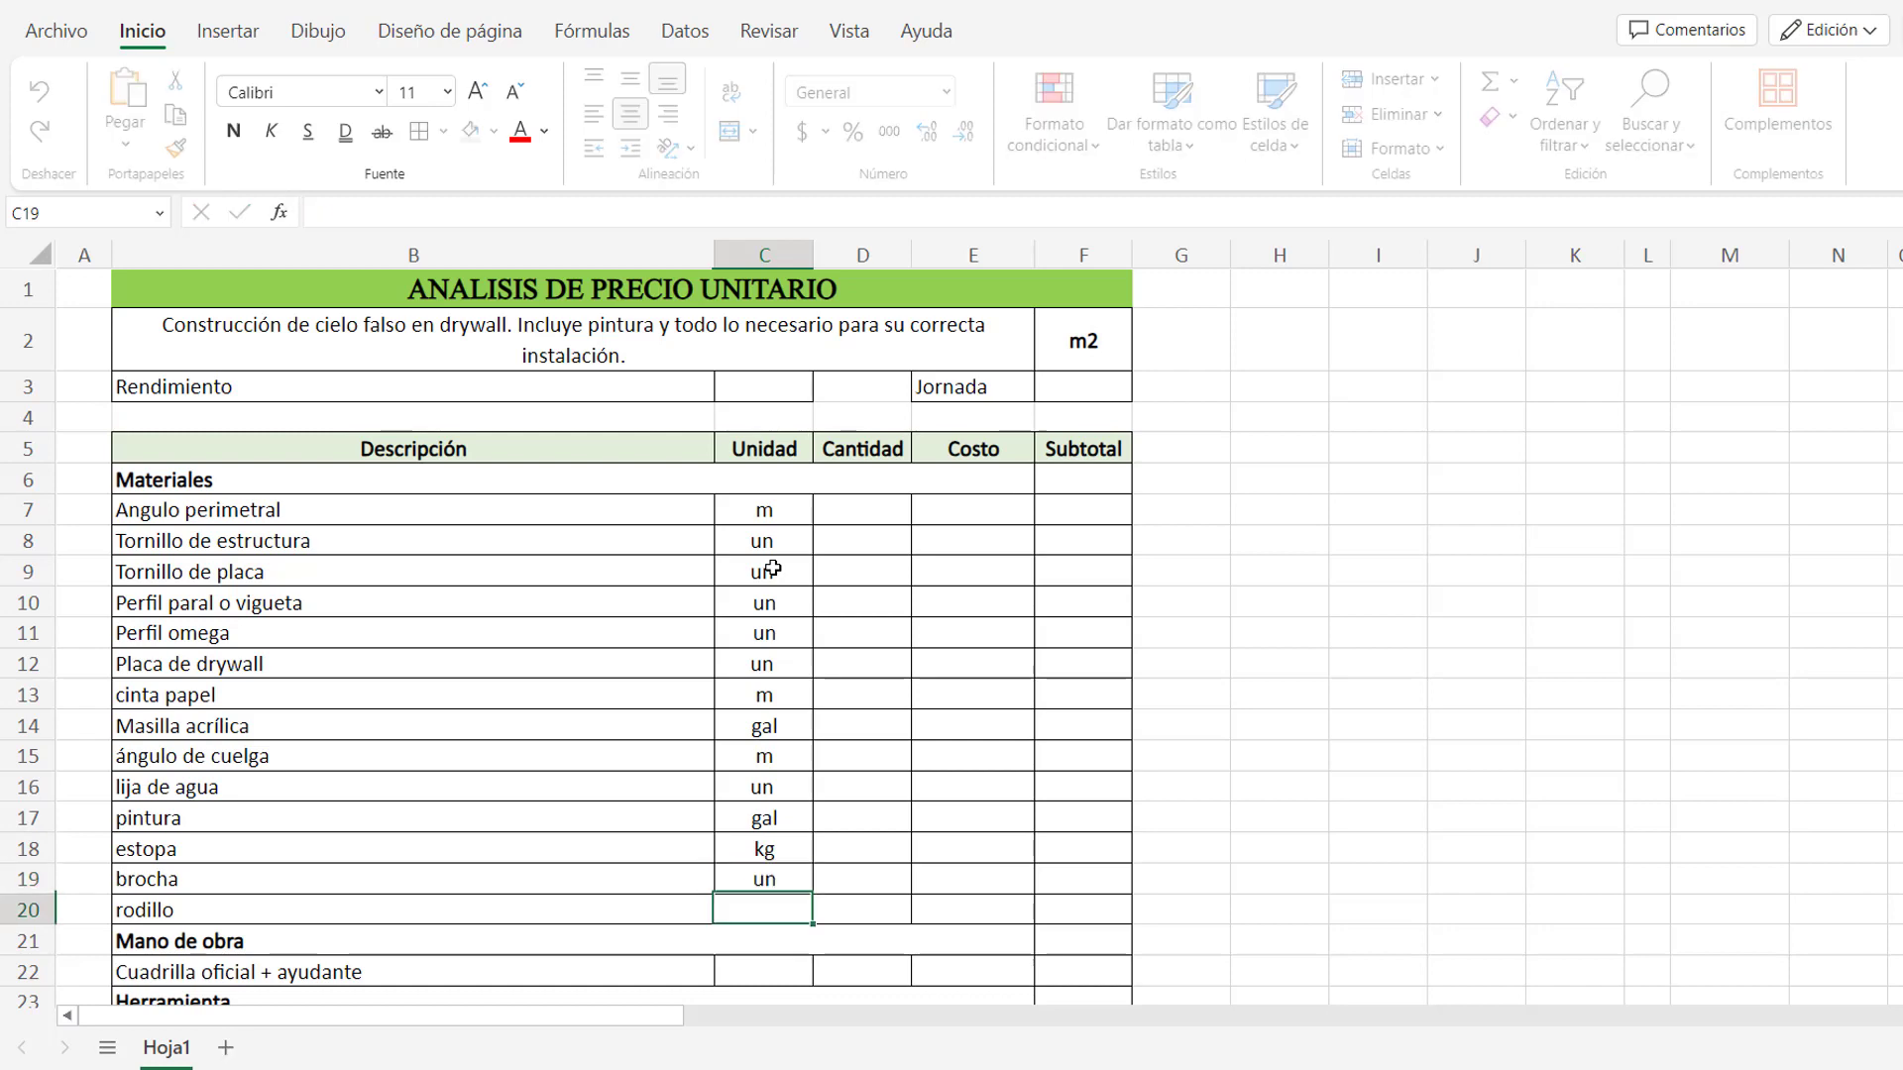
type("un")
scroll(922, 853, "down", 1)
Give rodillo un, the crew jor, Herramienta menor %(mo), scaffold and can día, and transport kg.
key("Return")
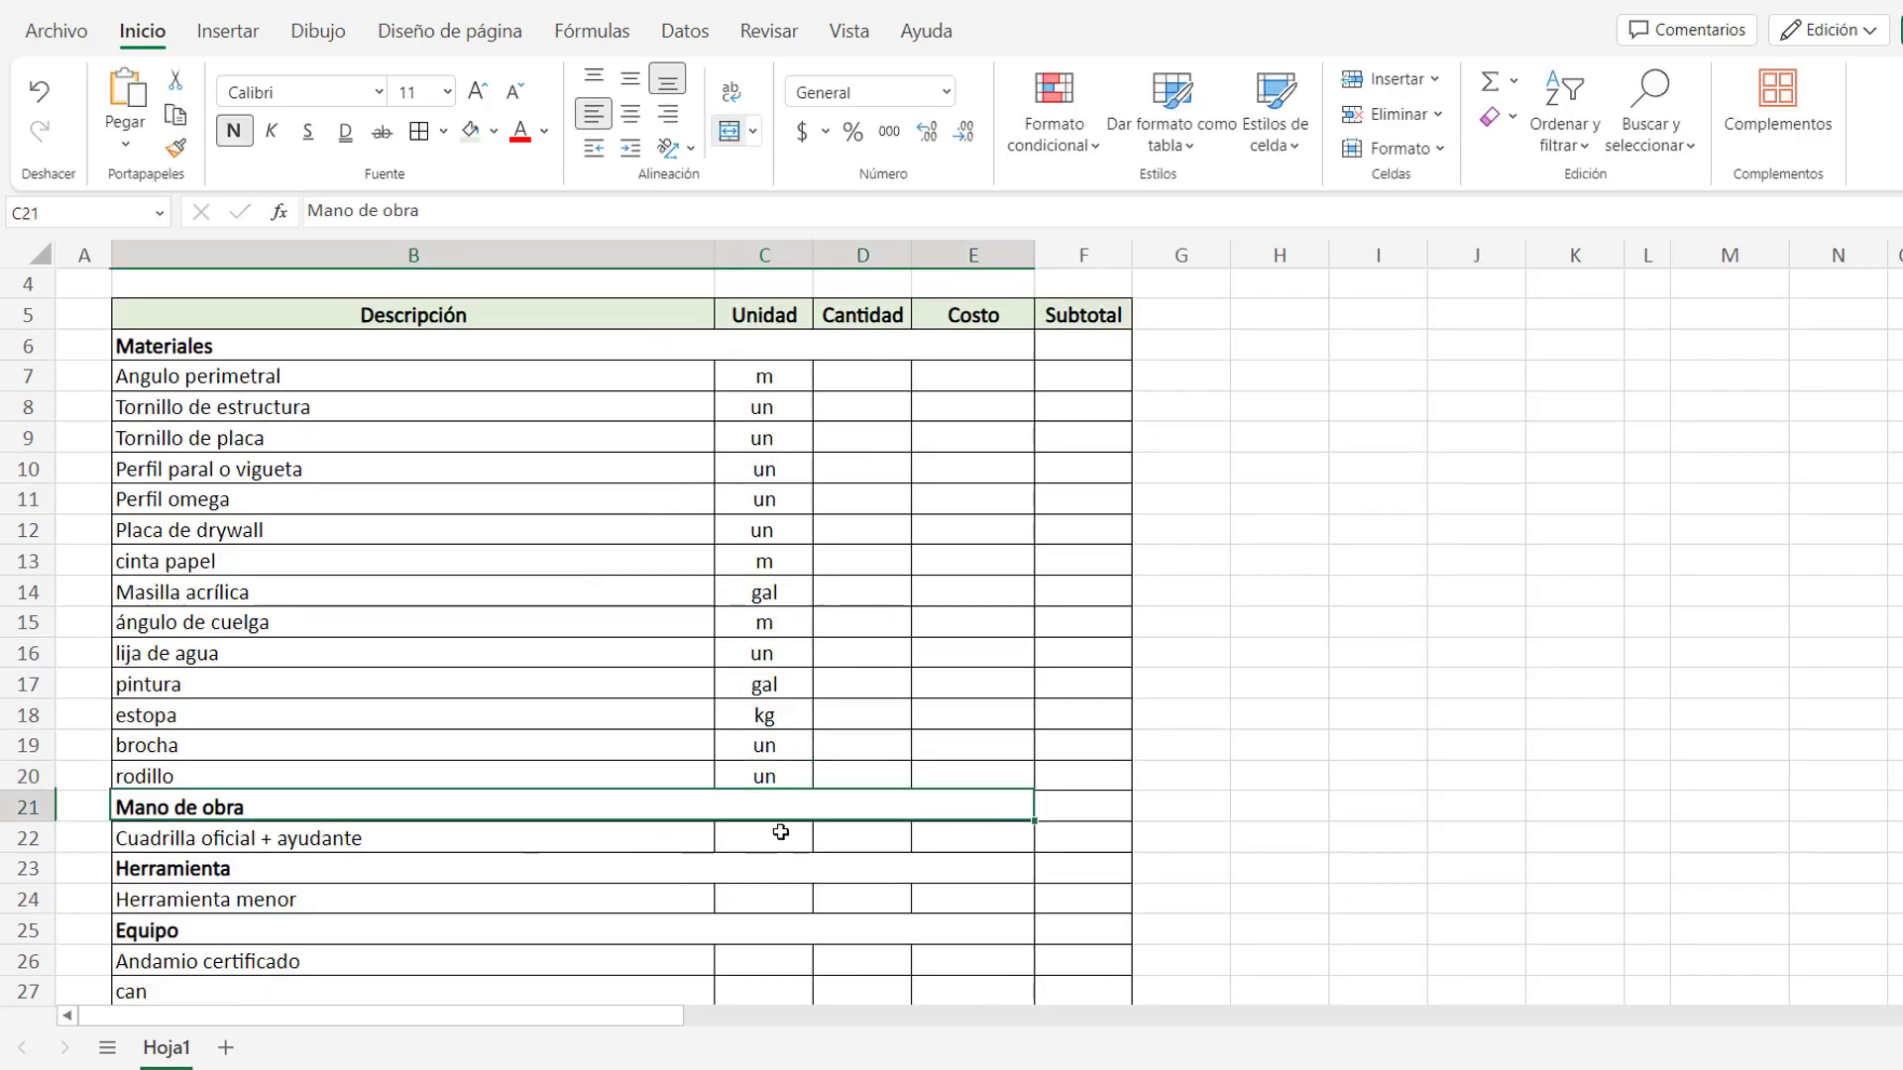
left_click(782, 834)
type("jor")
key("Return")
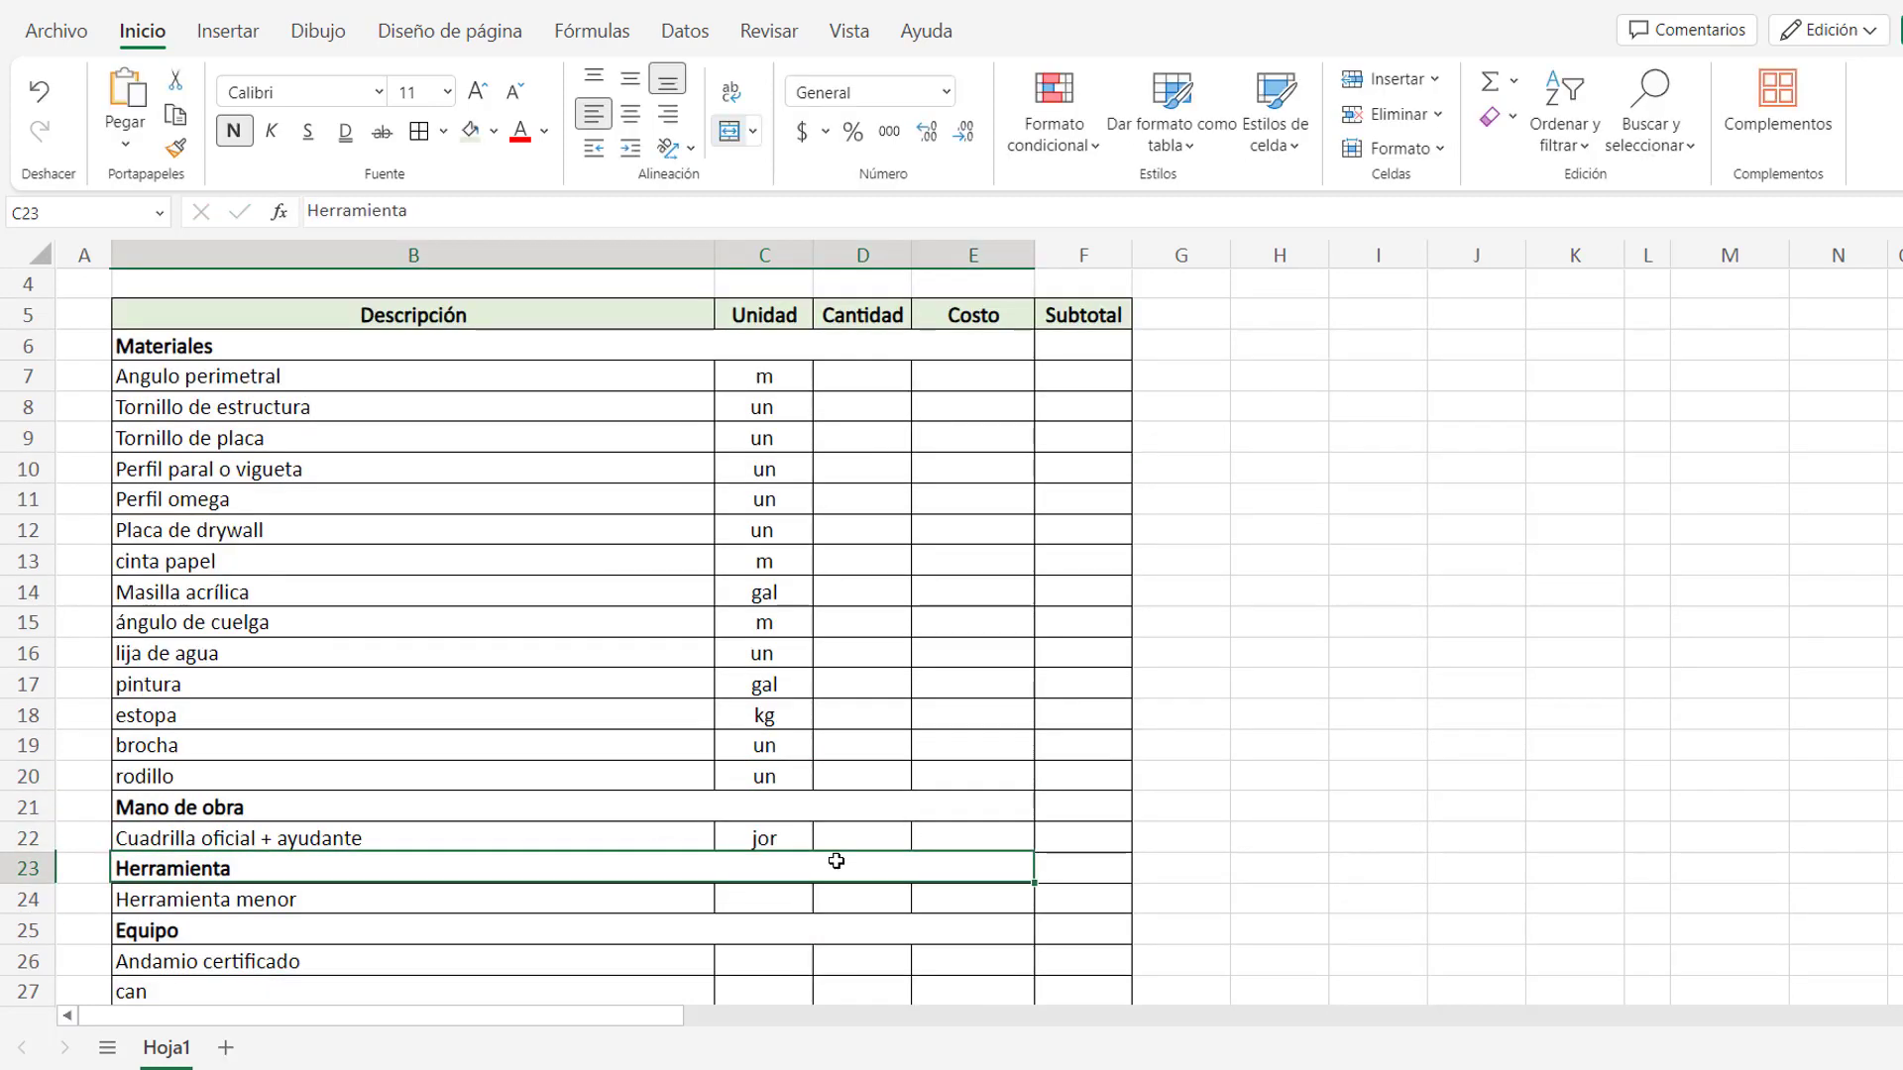
key("Return")
type("%")
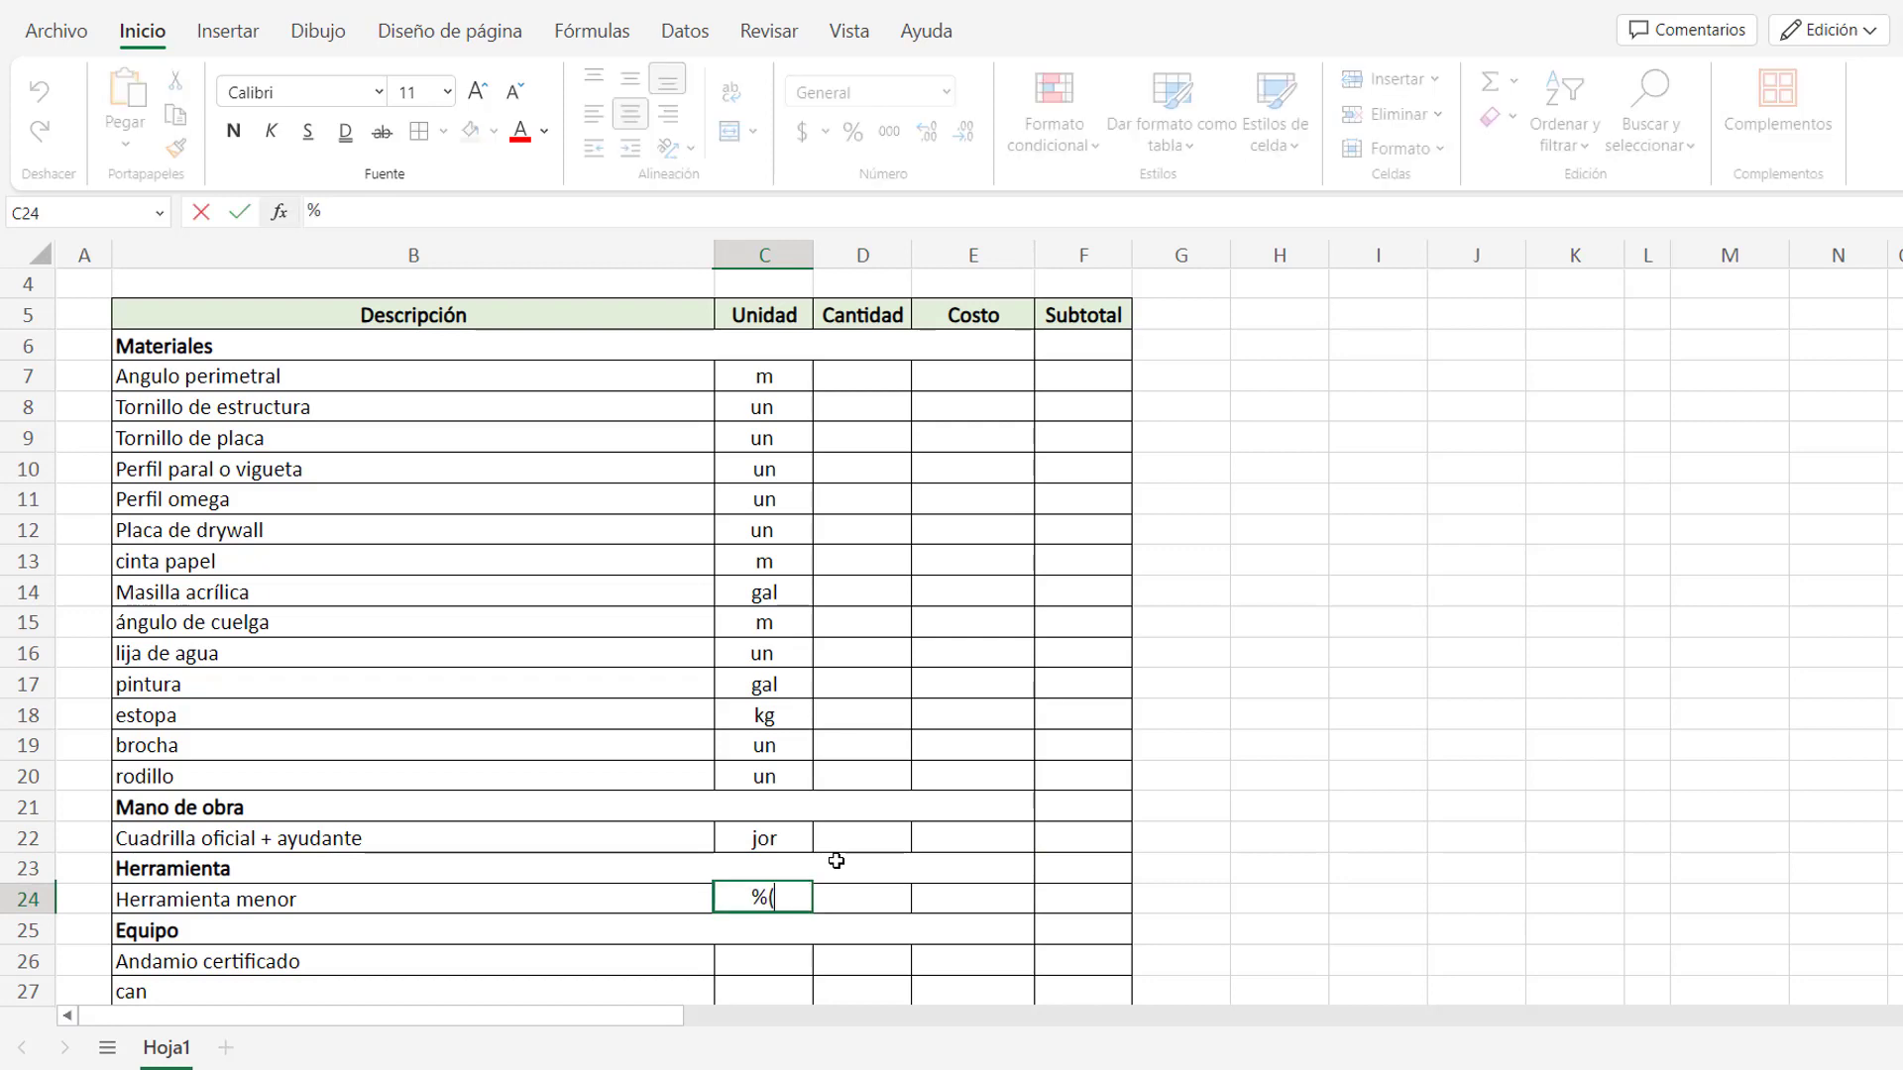
type("/mo)")
scroll(841, 862, "down", 2)
key("Return")
key("Return")
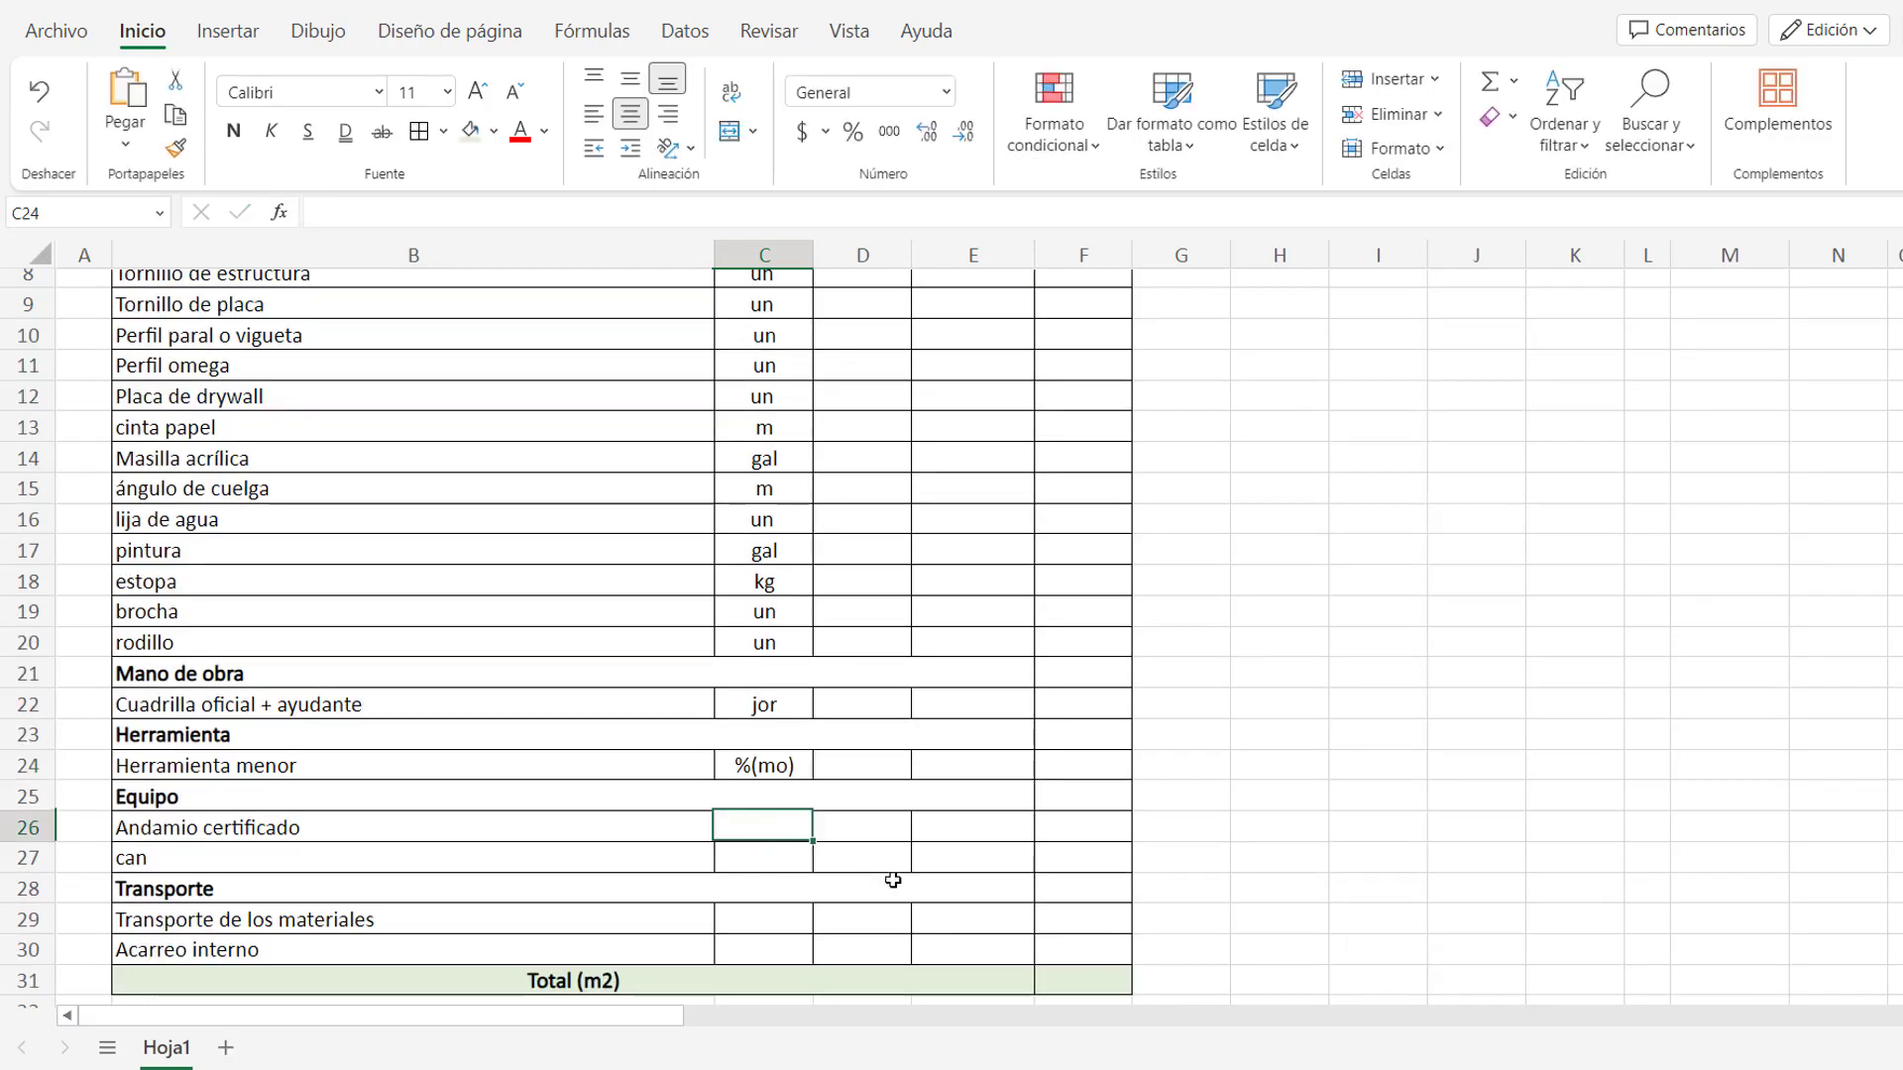
type("día")
key("Return")
type("día")
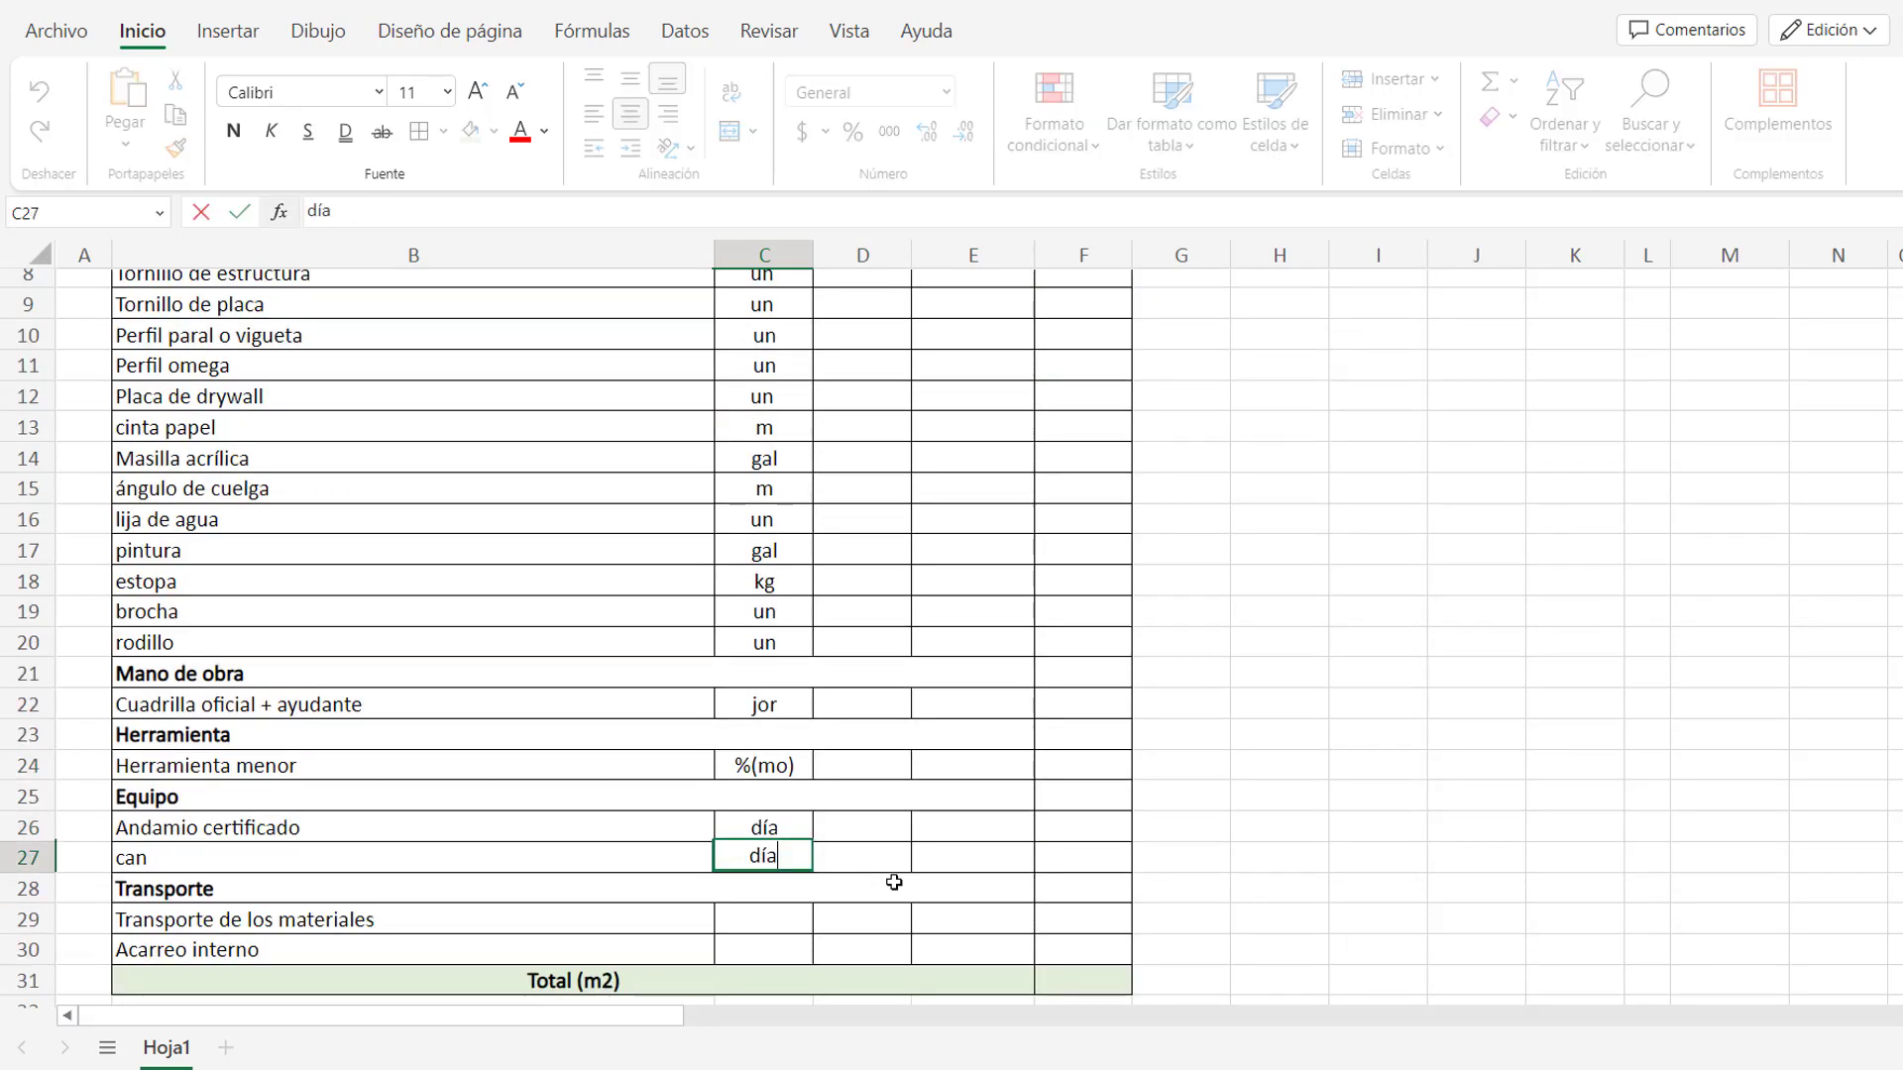
key("Return")
key("Return")
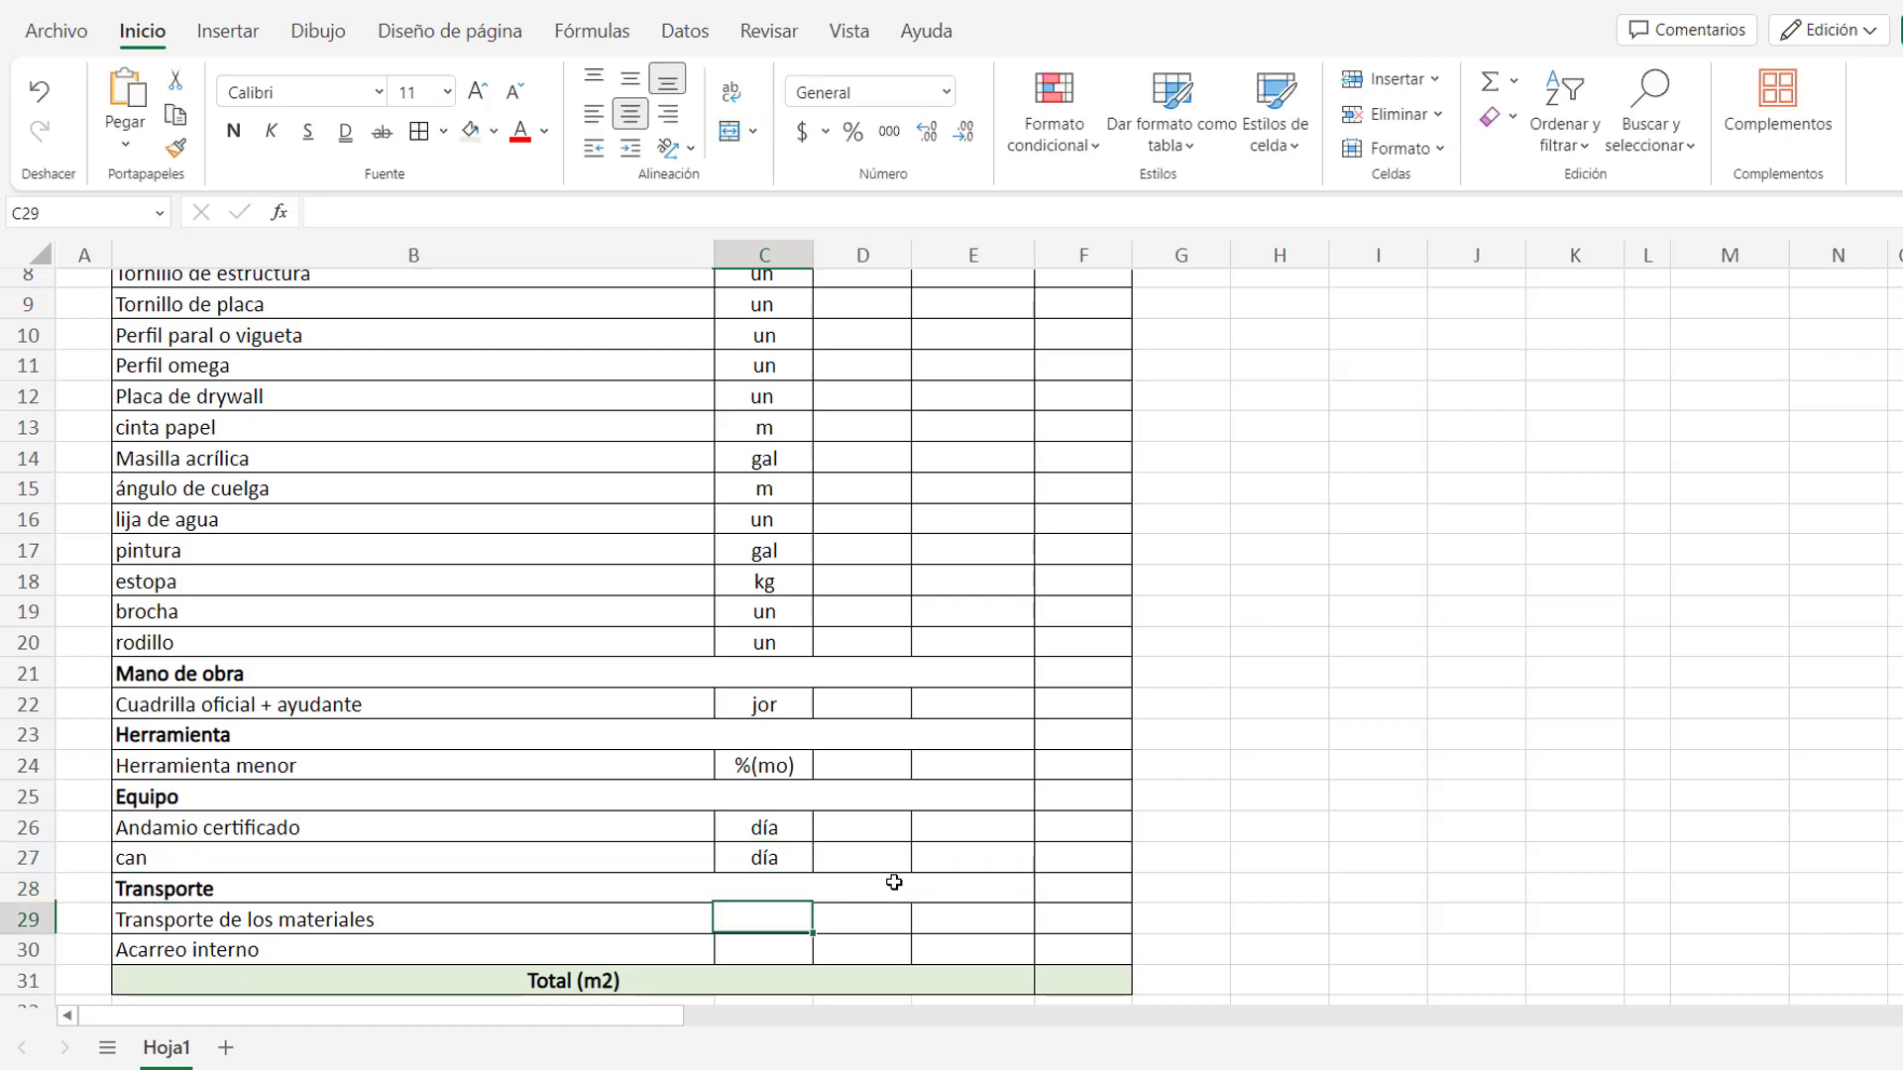
type("kg")
key("Return")
Enter kg for Acarreo interno, then quantities =1*1,05, 10 and 15 in D7–D9.
type("kg")
left_click(893, 882)
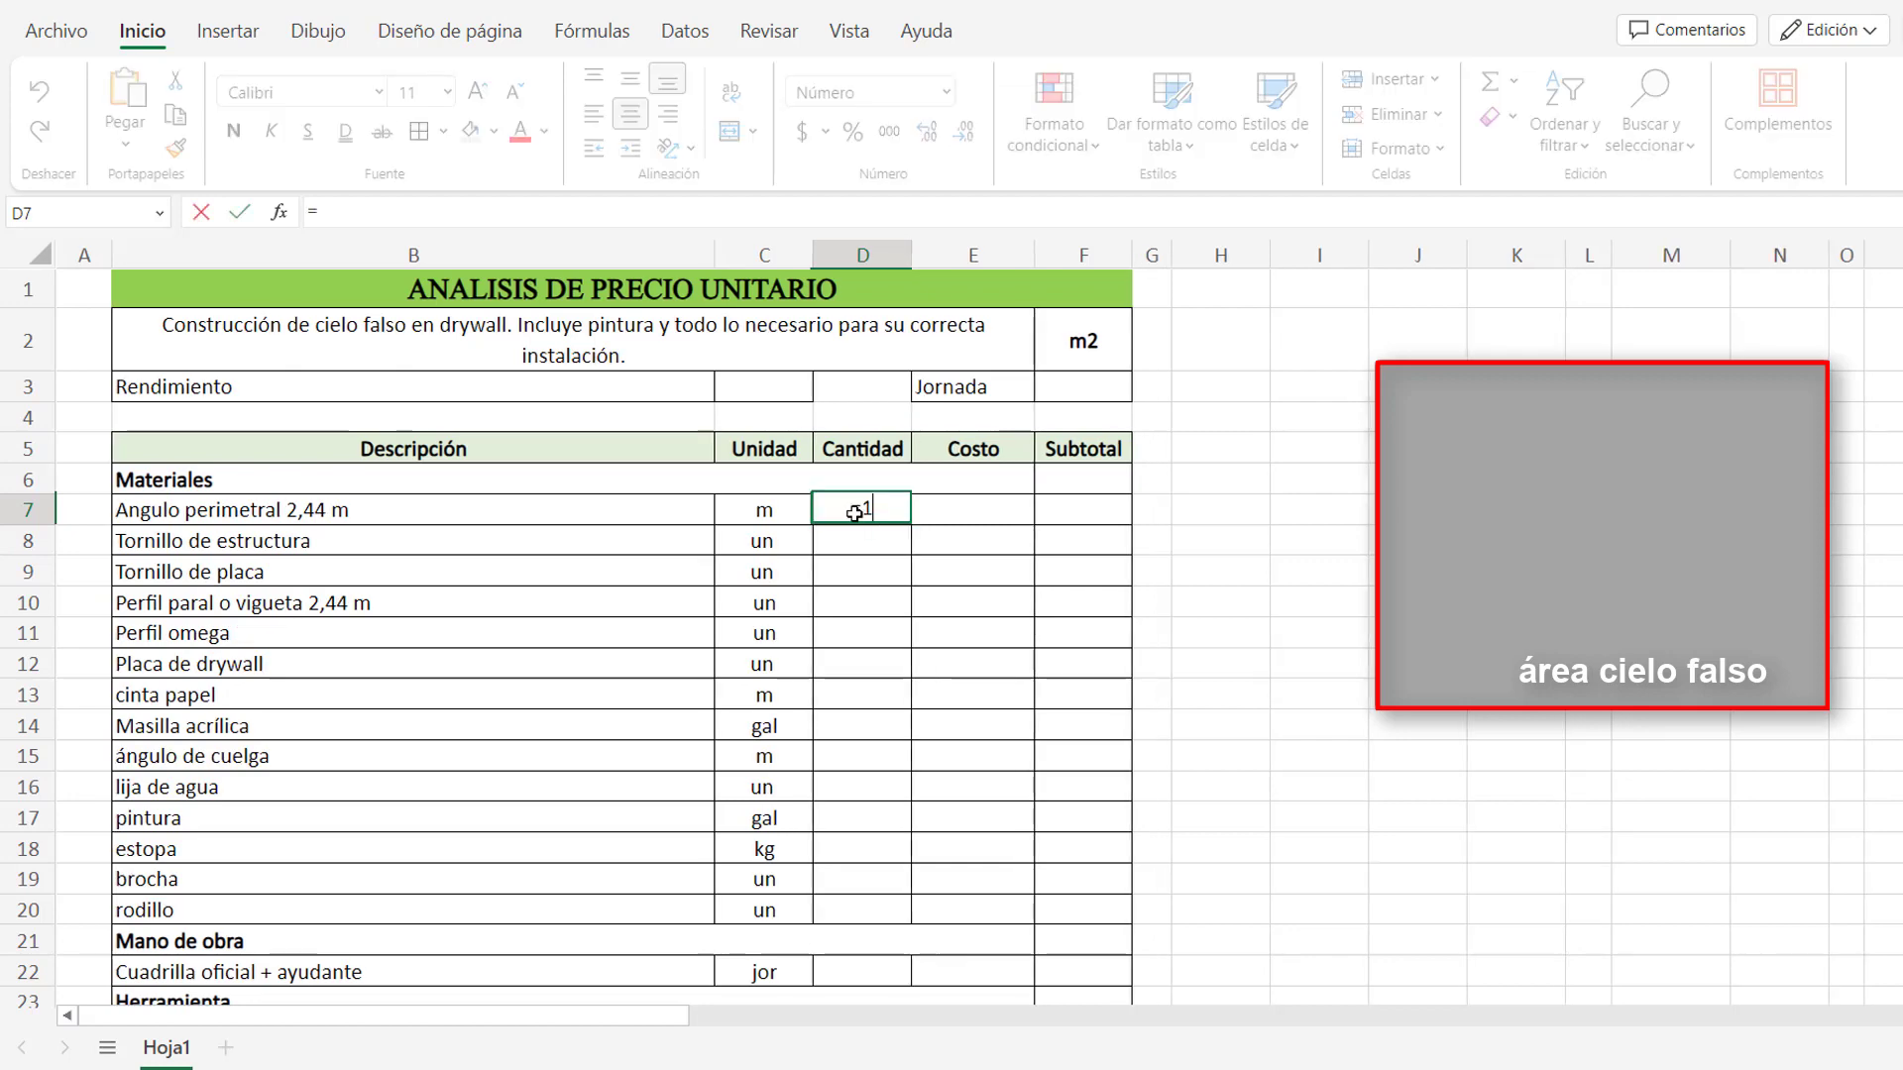
type("=1*1,05")
key("Return")
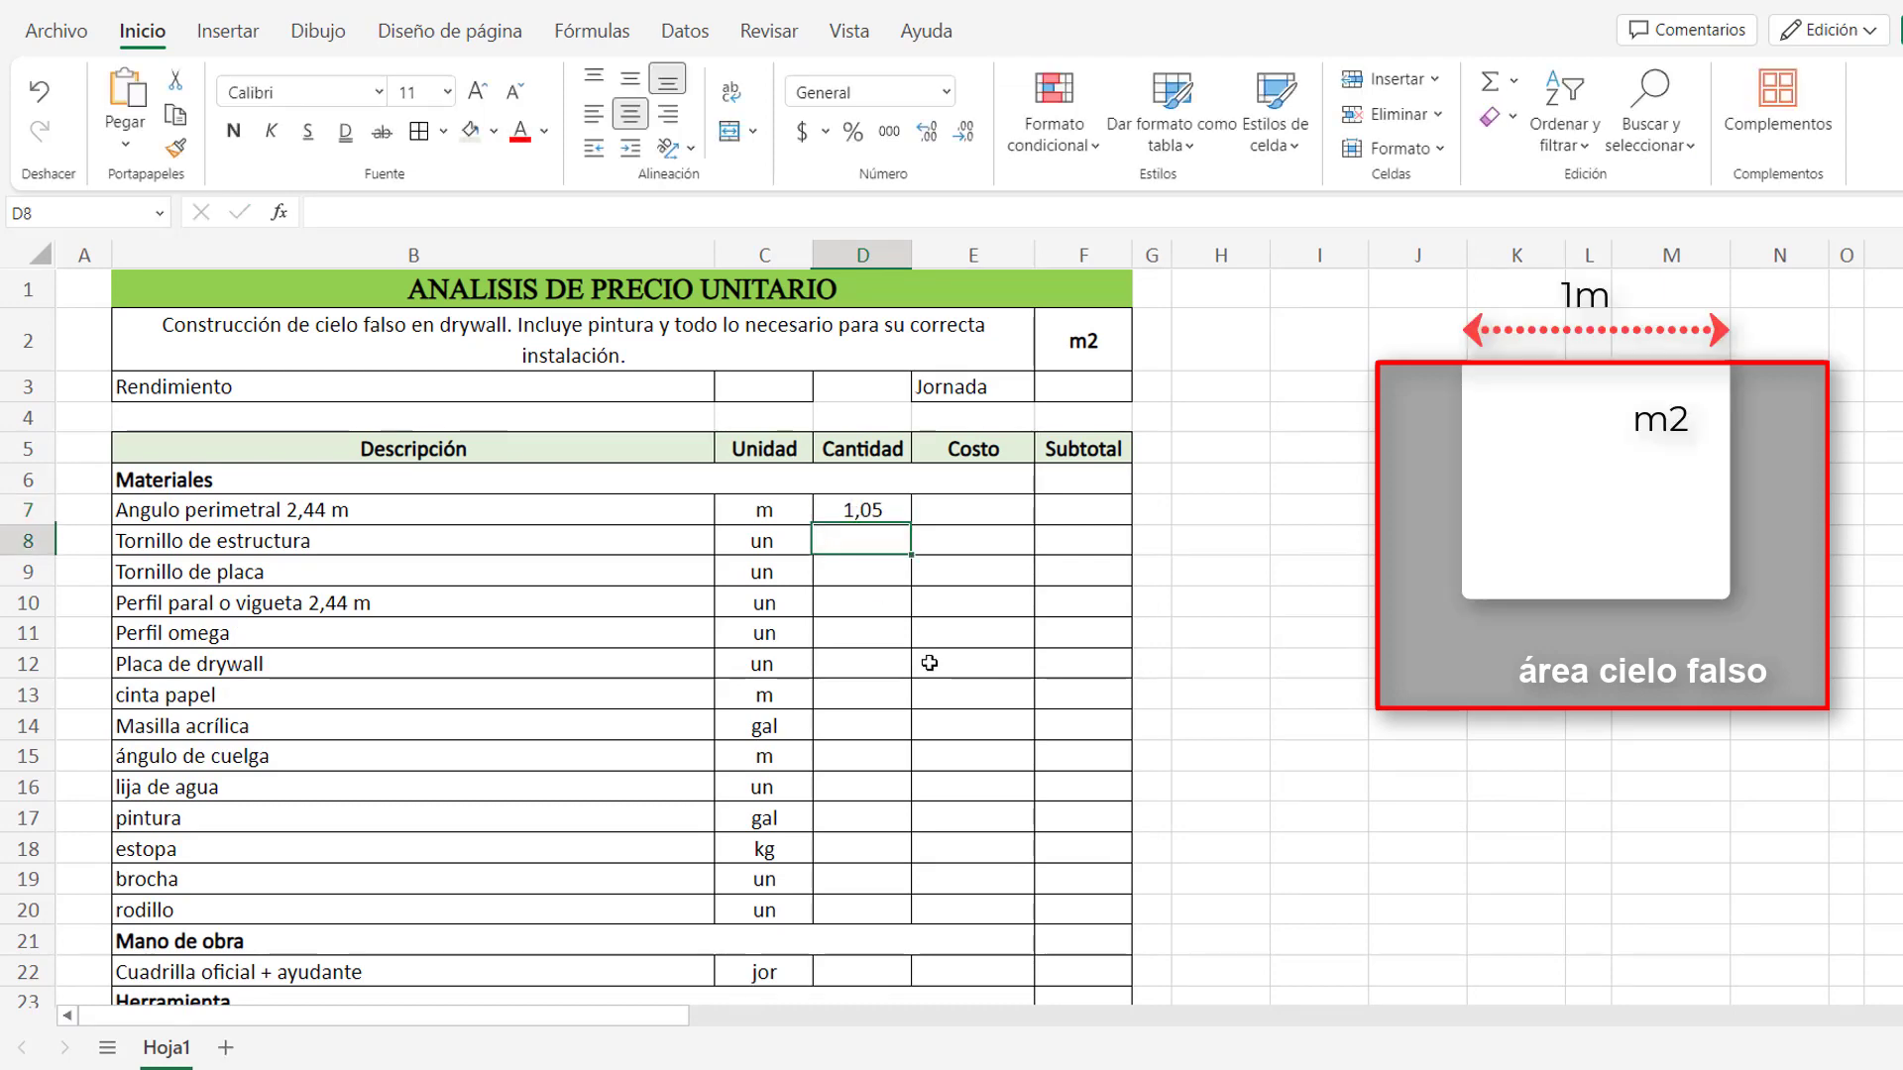
type("10")
key("Return")
type("15")
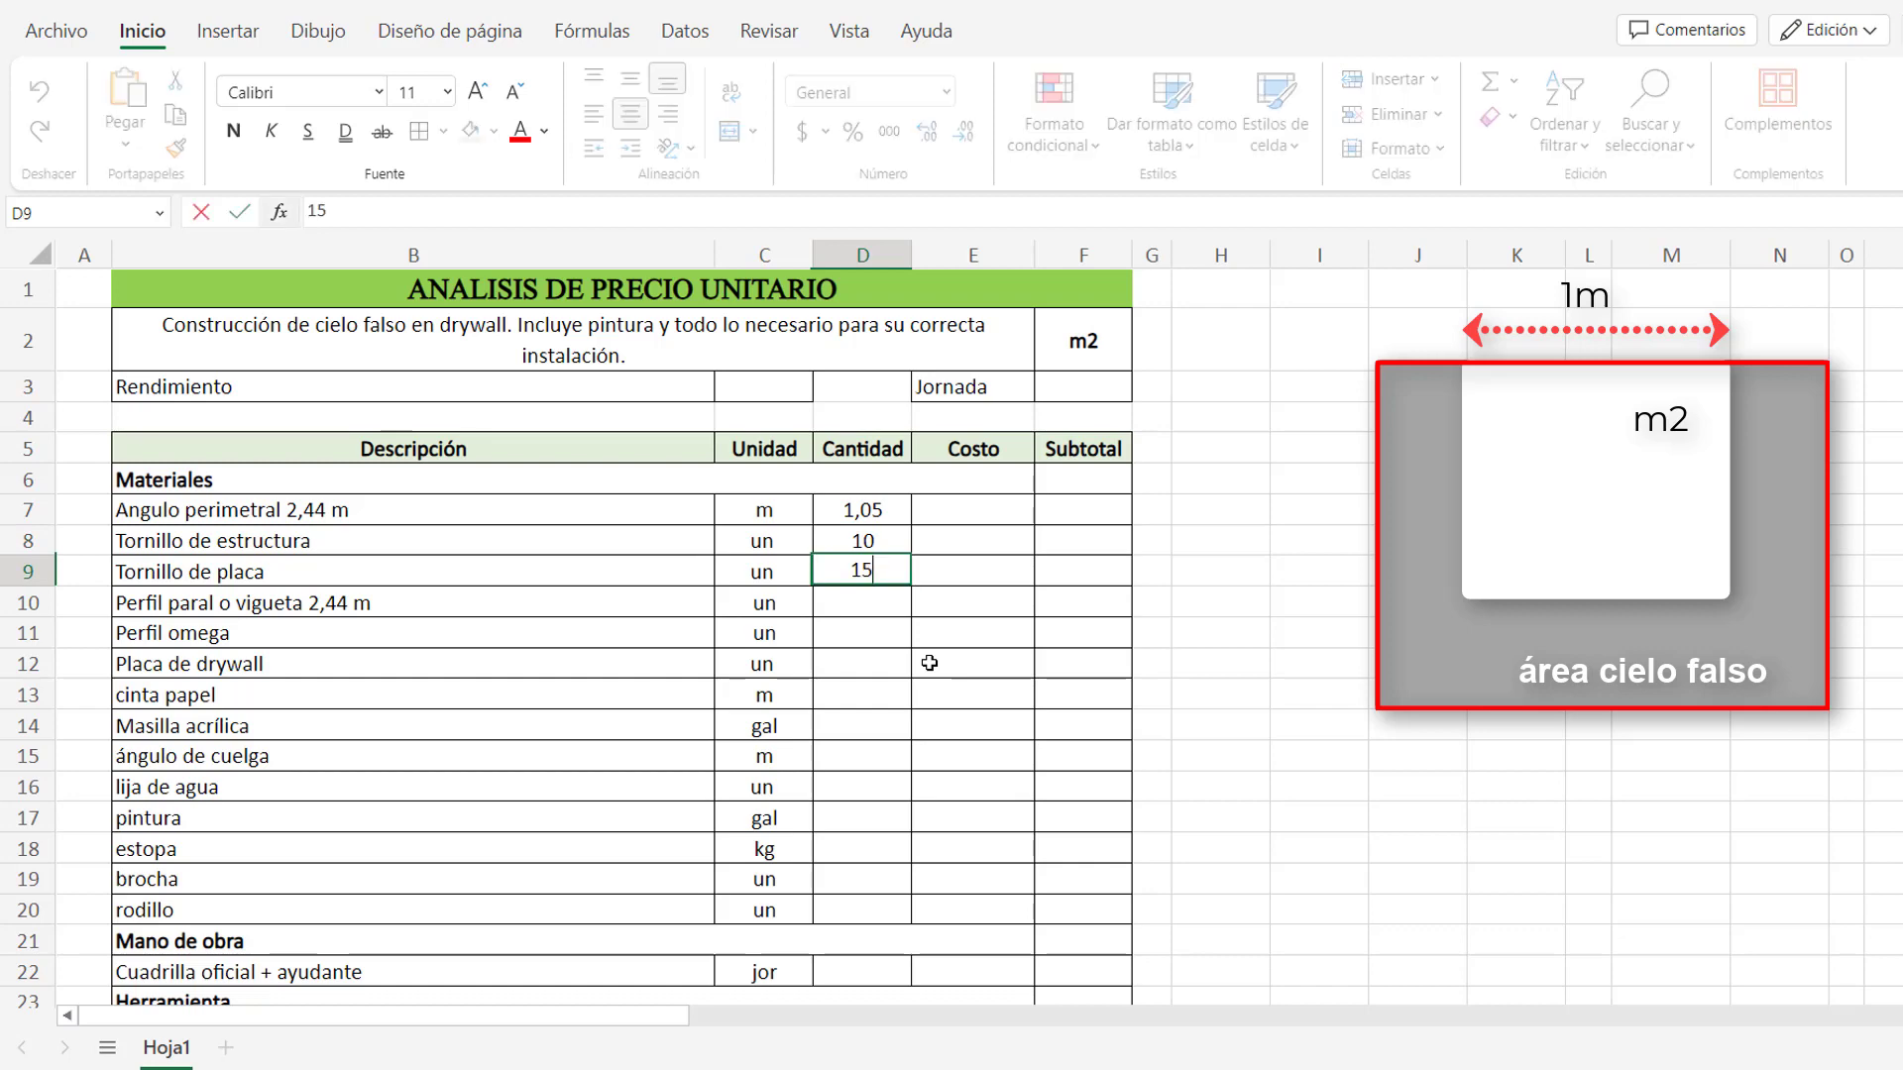
key("Return")
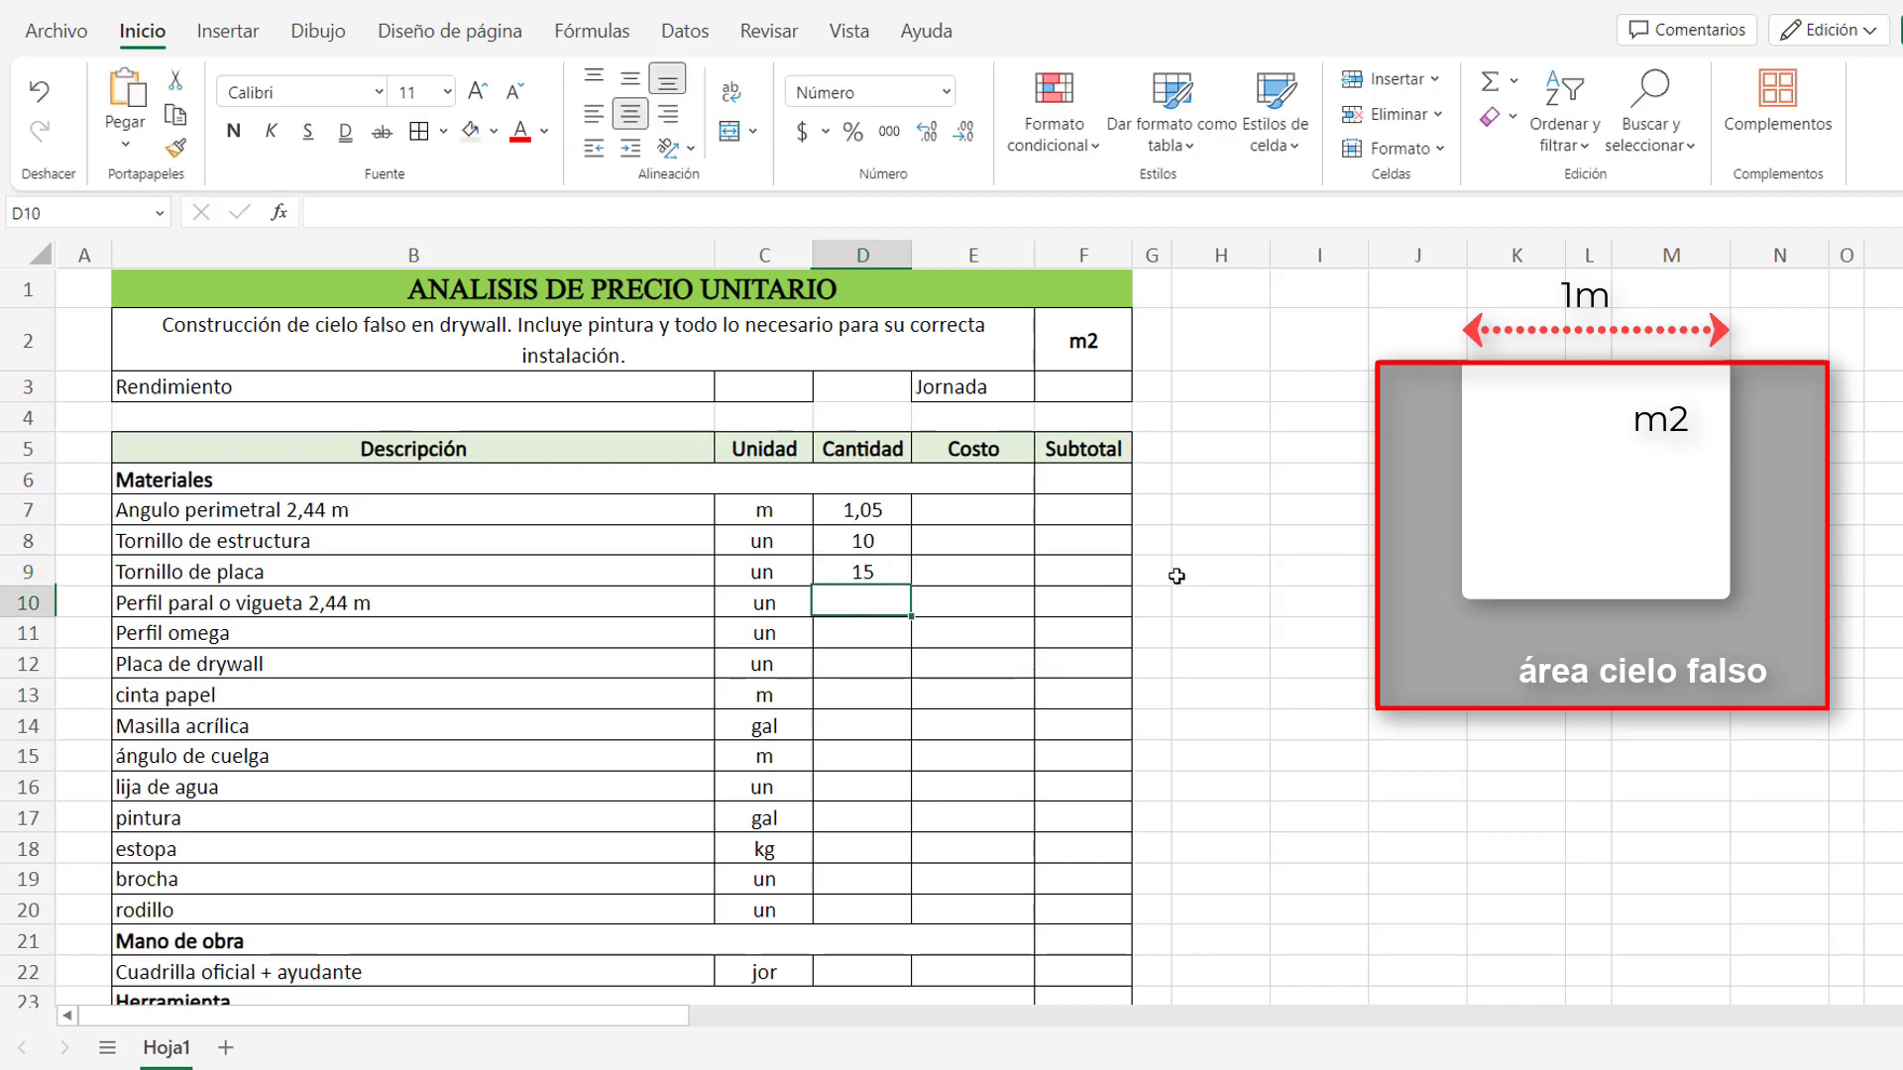
Build the vigueta helper block beside the table: vigueta/m, 1 and 2,44, X and 1.
left_click(1234, 395)
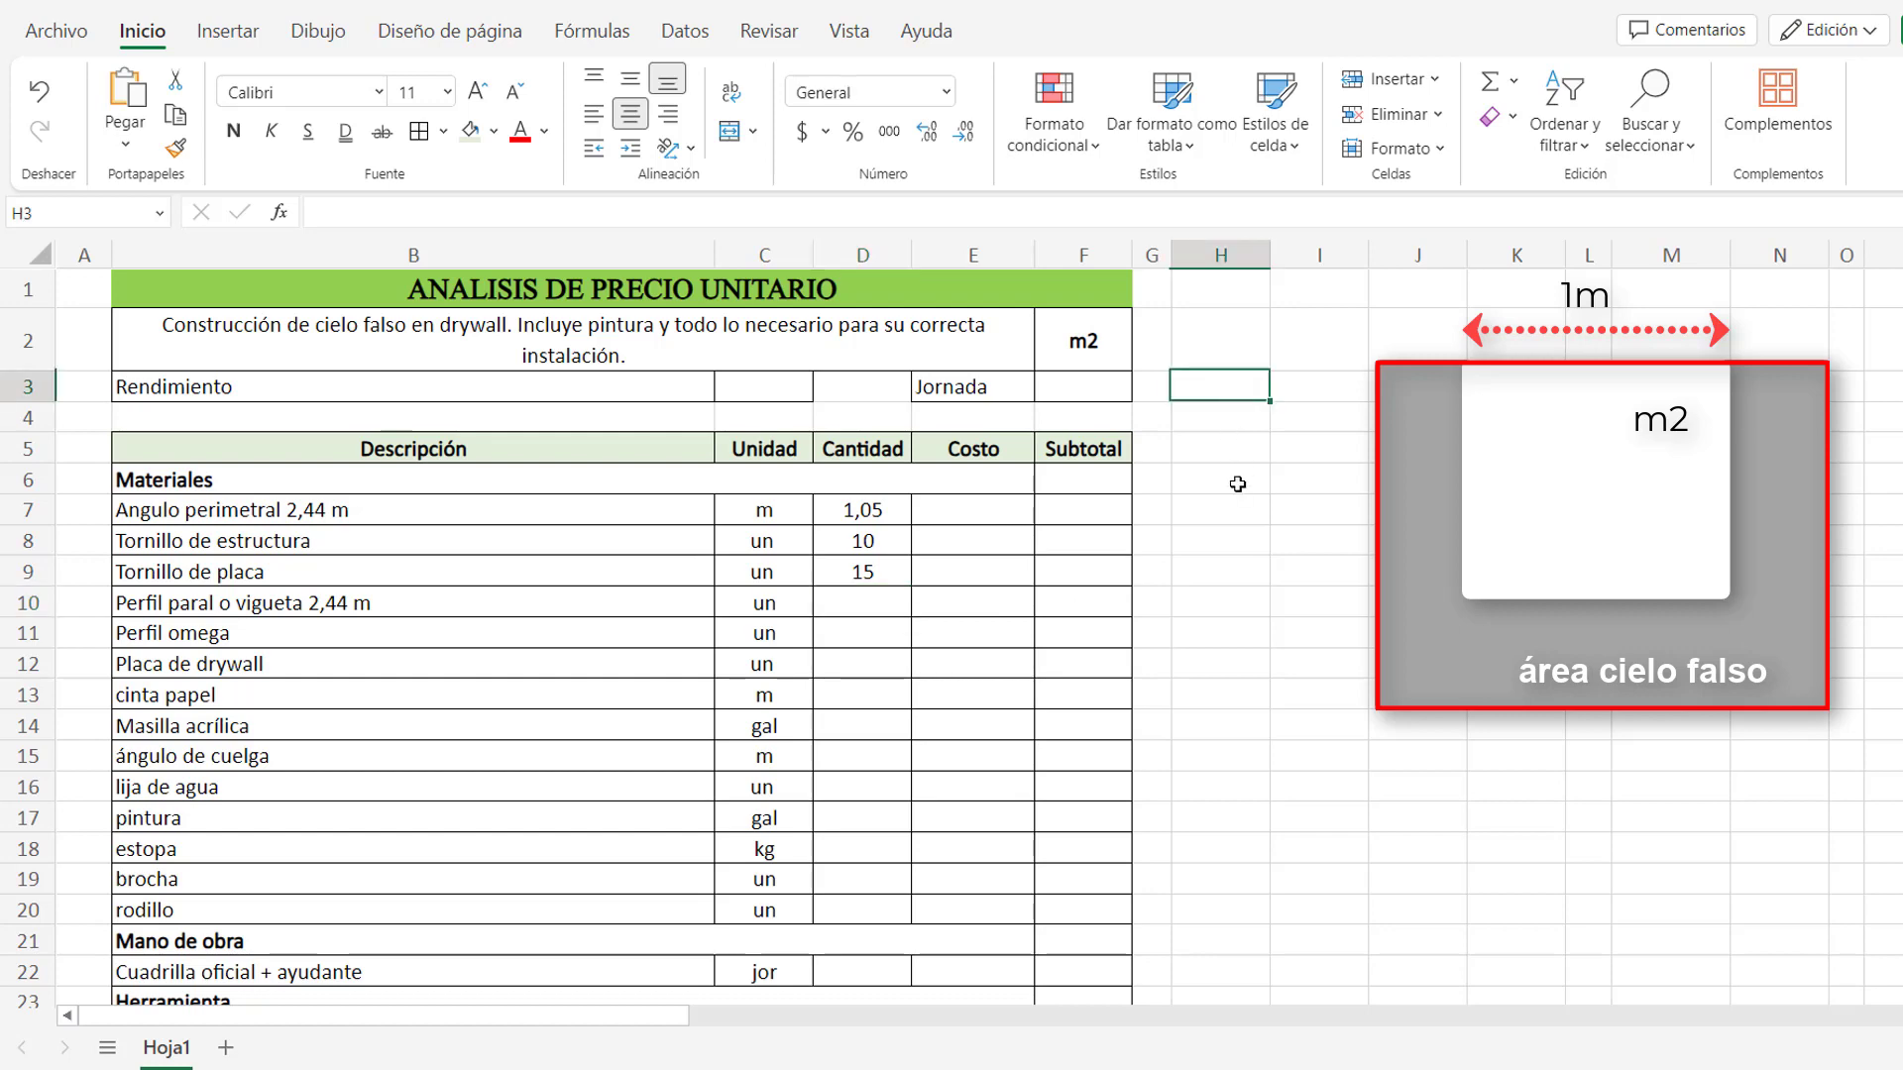
type("vigueta")
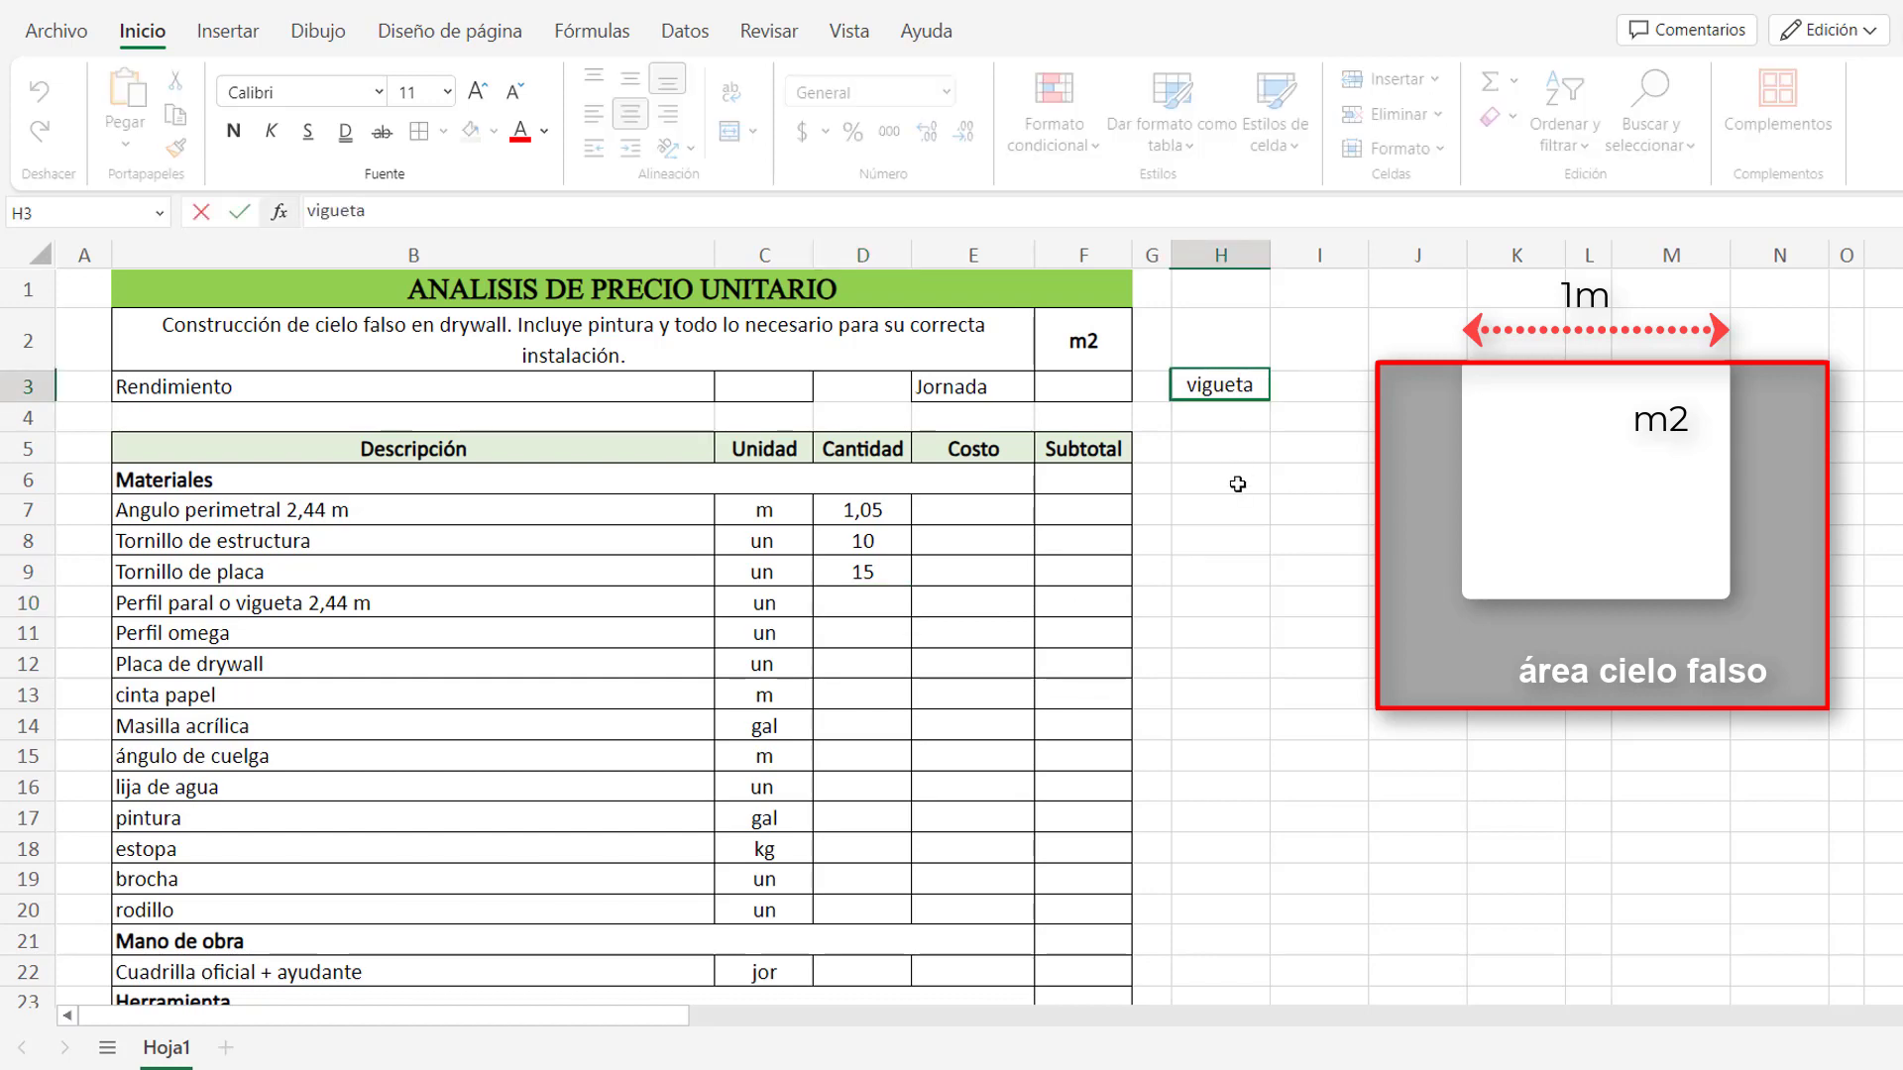
key("Tab")
type("m")
left_click(571, 603)
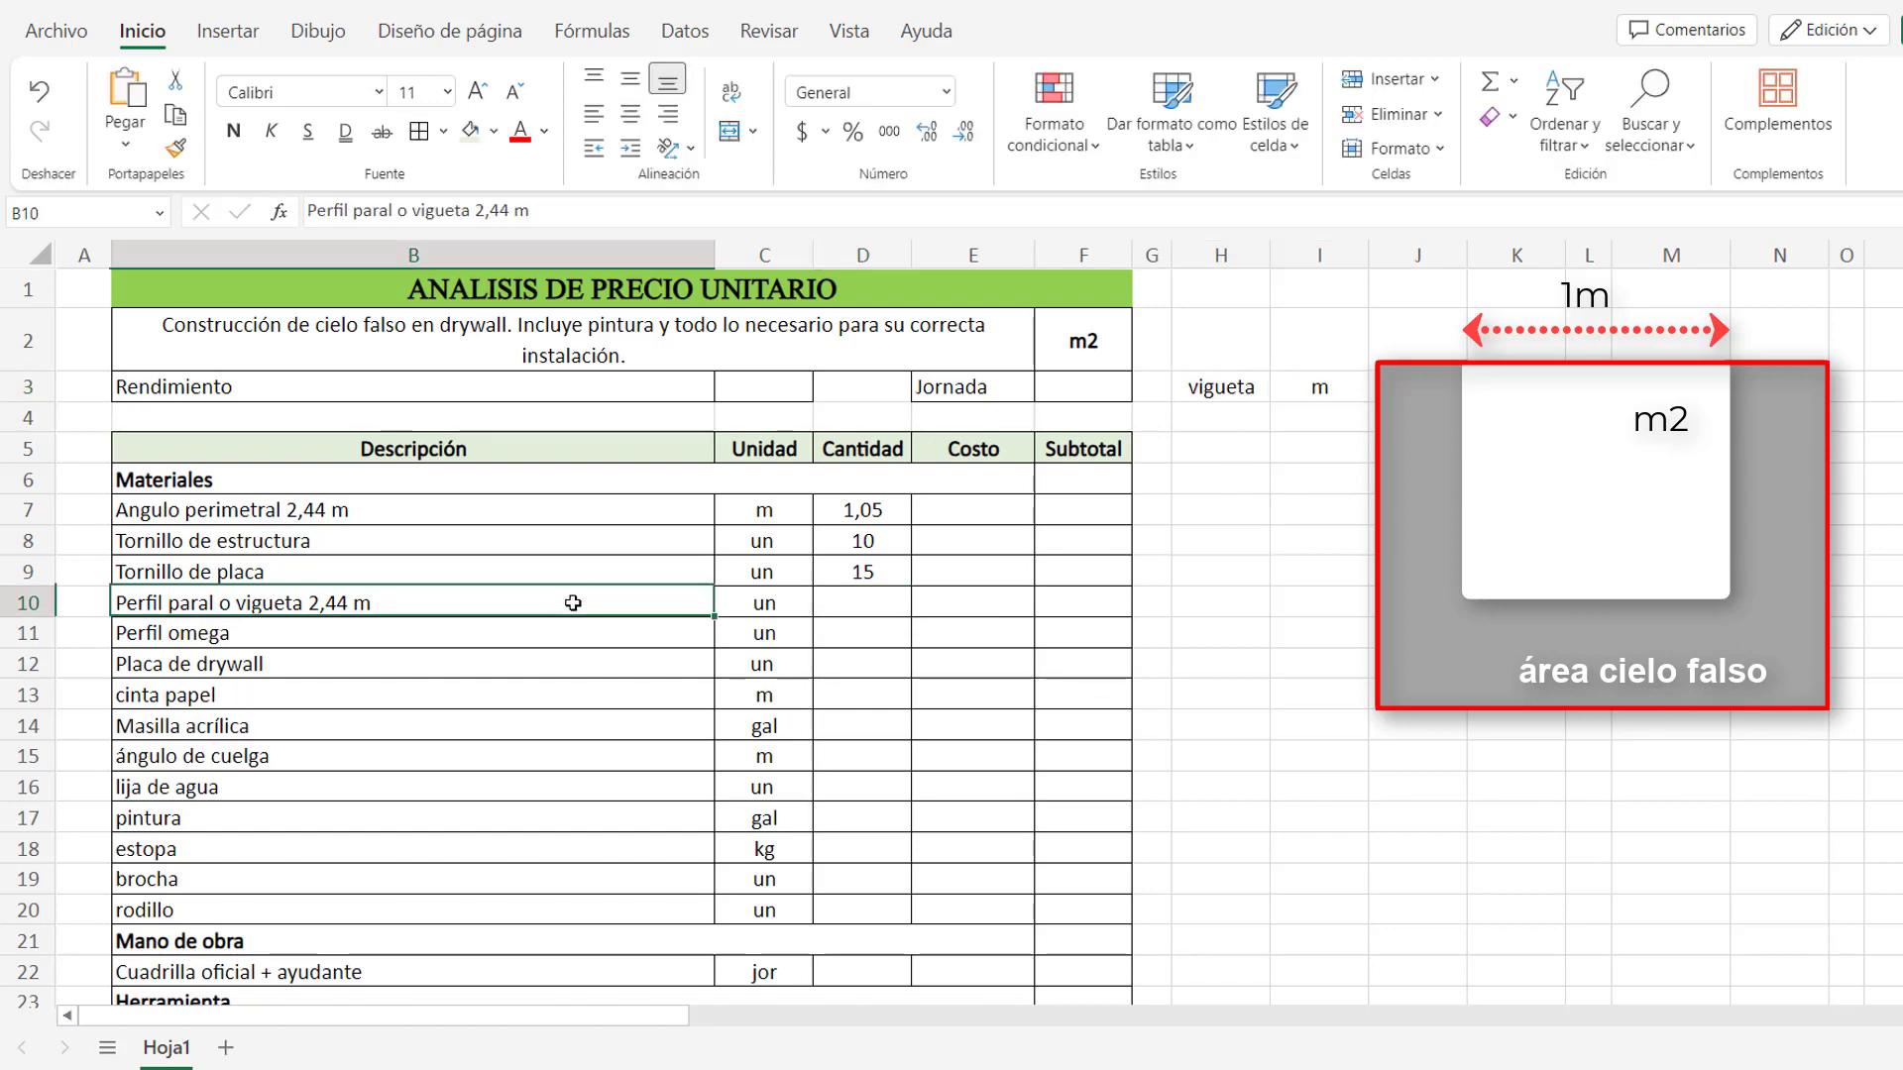
left_click_drag(530, 211, 477, 212)
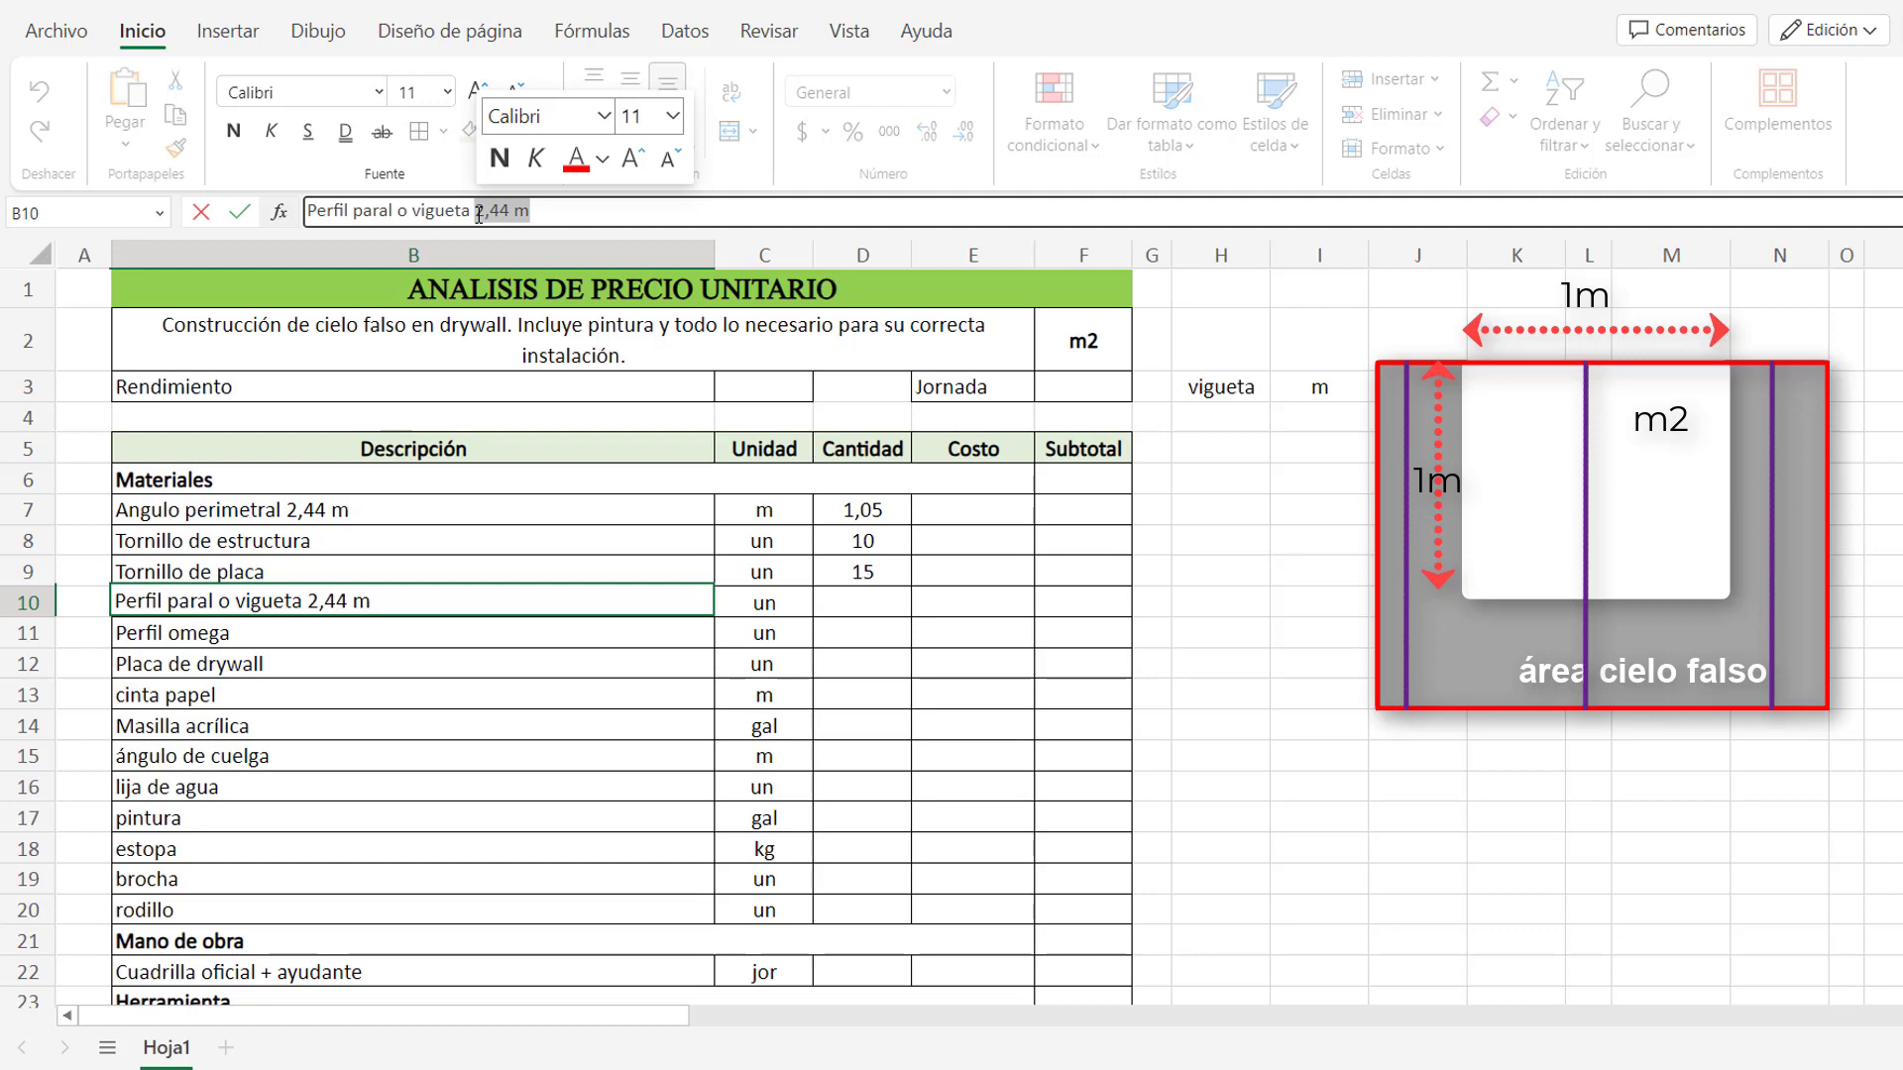
left_click(1221, 416)
type("1")
key("Tab")
type("2,44")
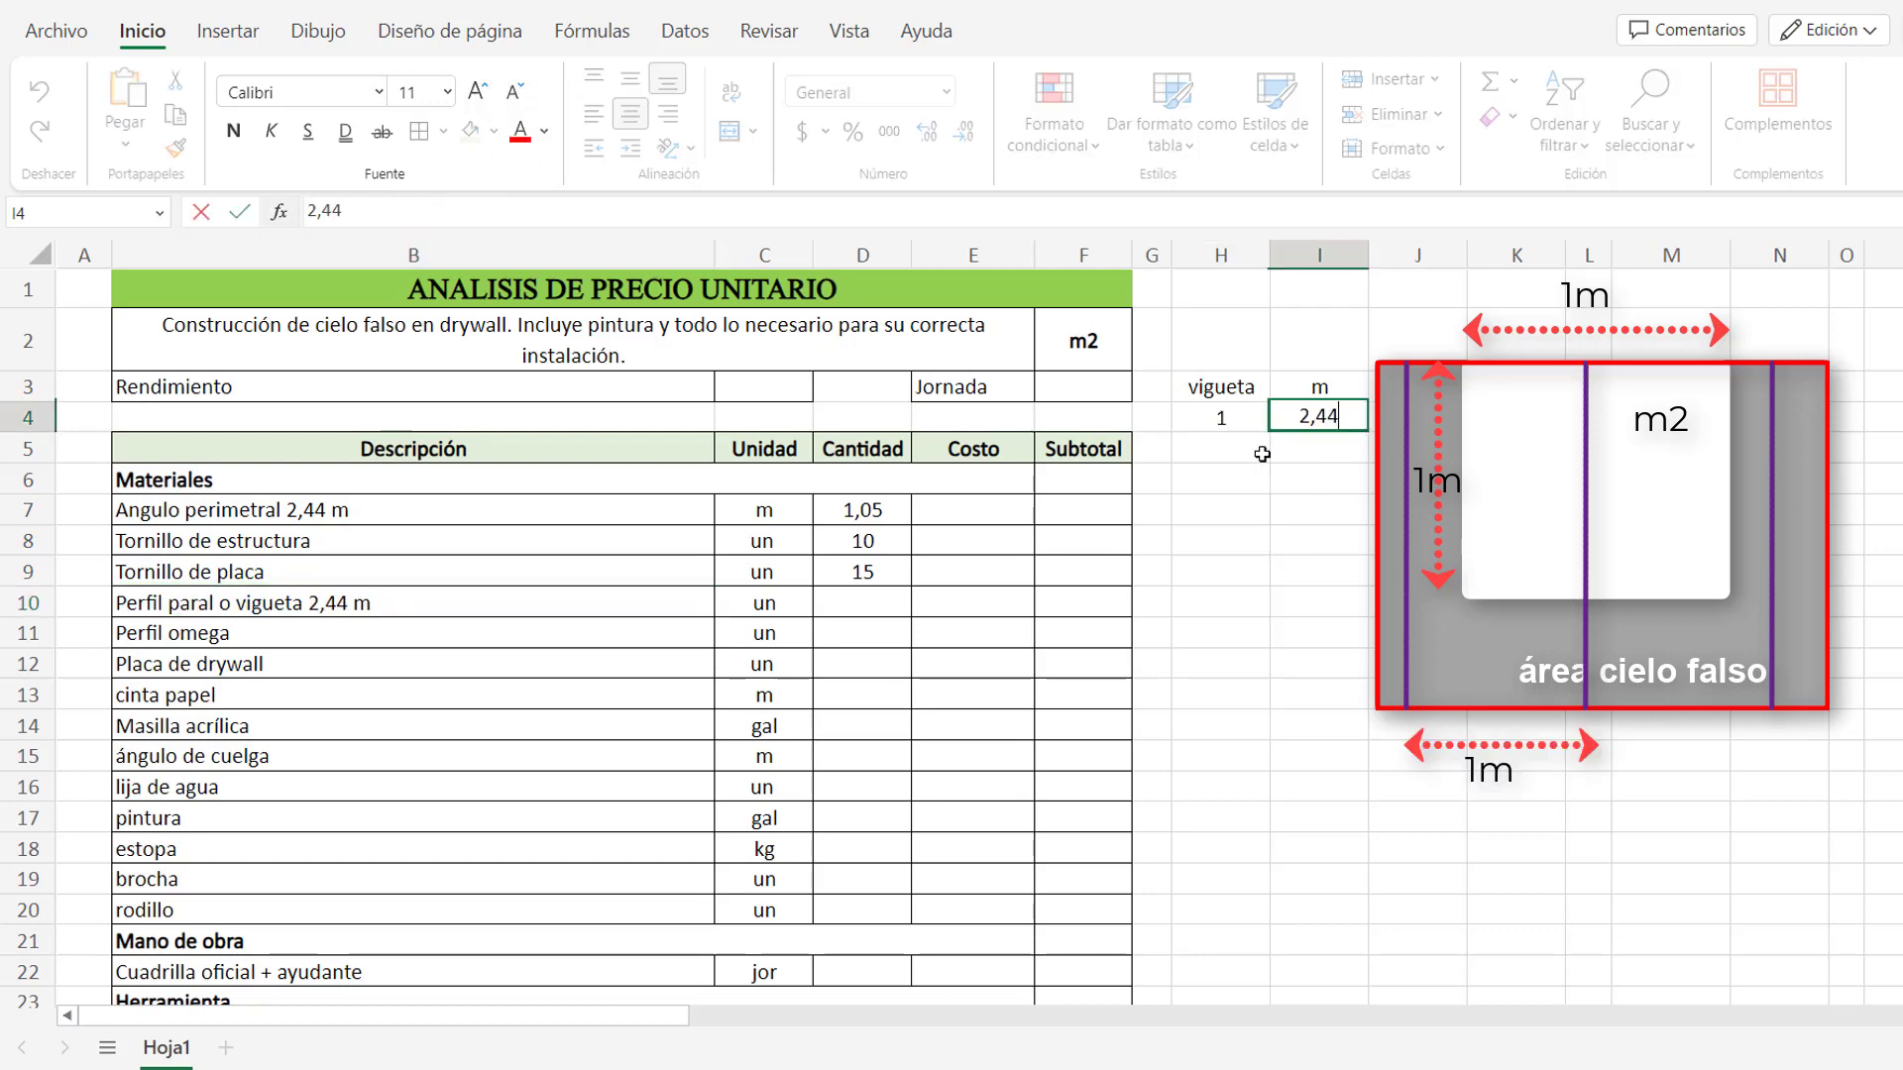
key("Return")
type("X")
key("Tab")
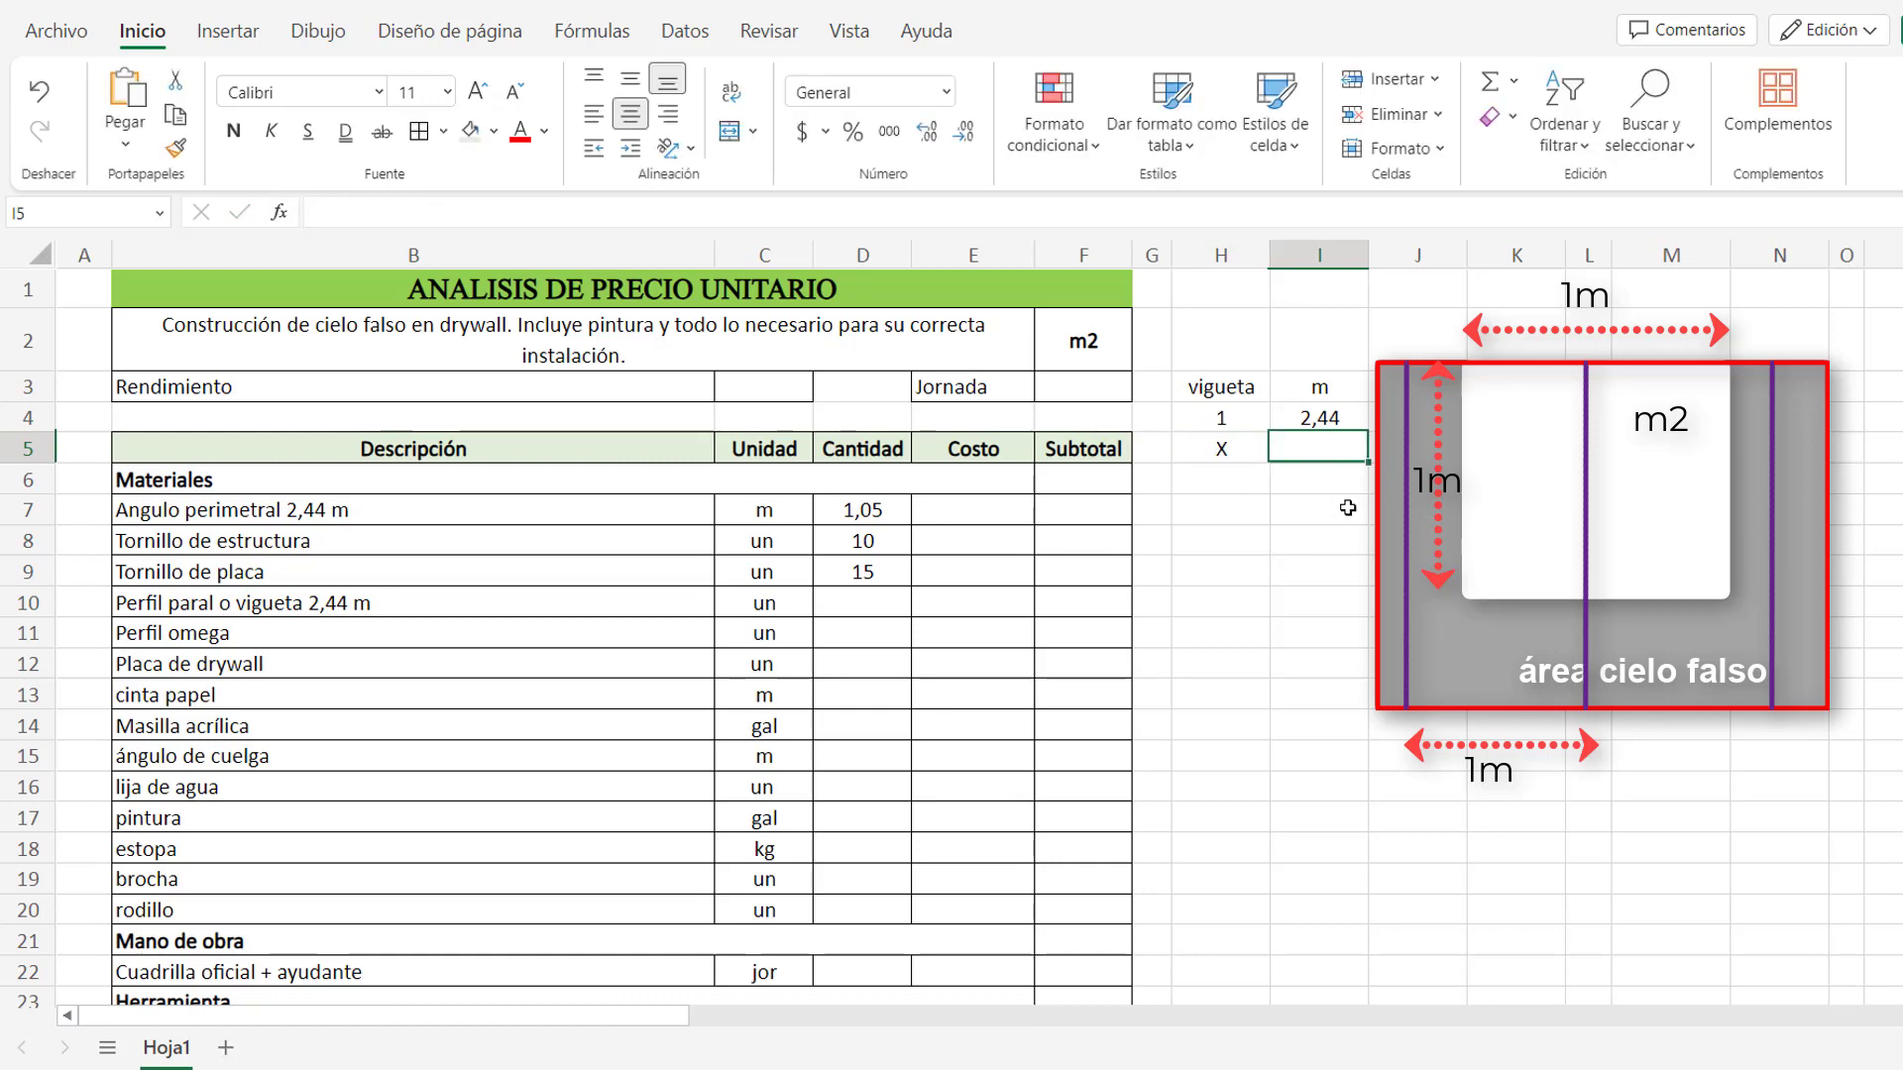
type("1")
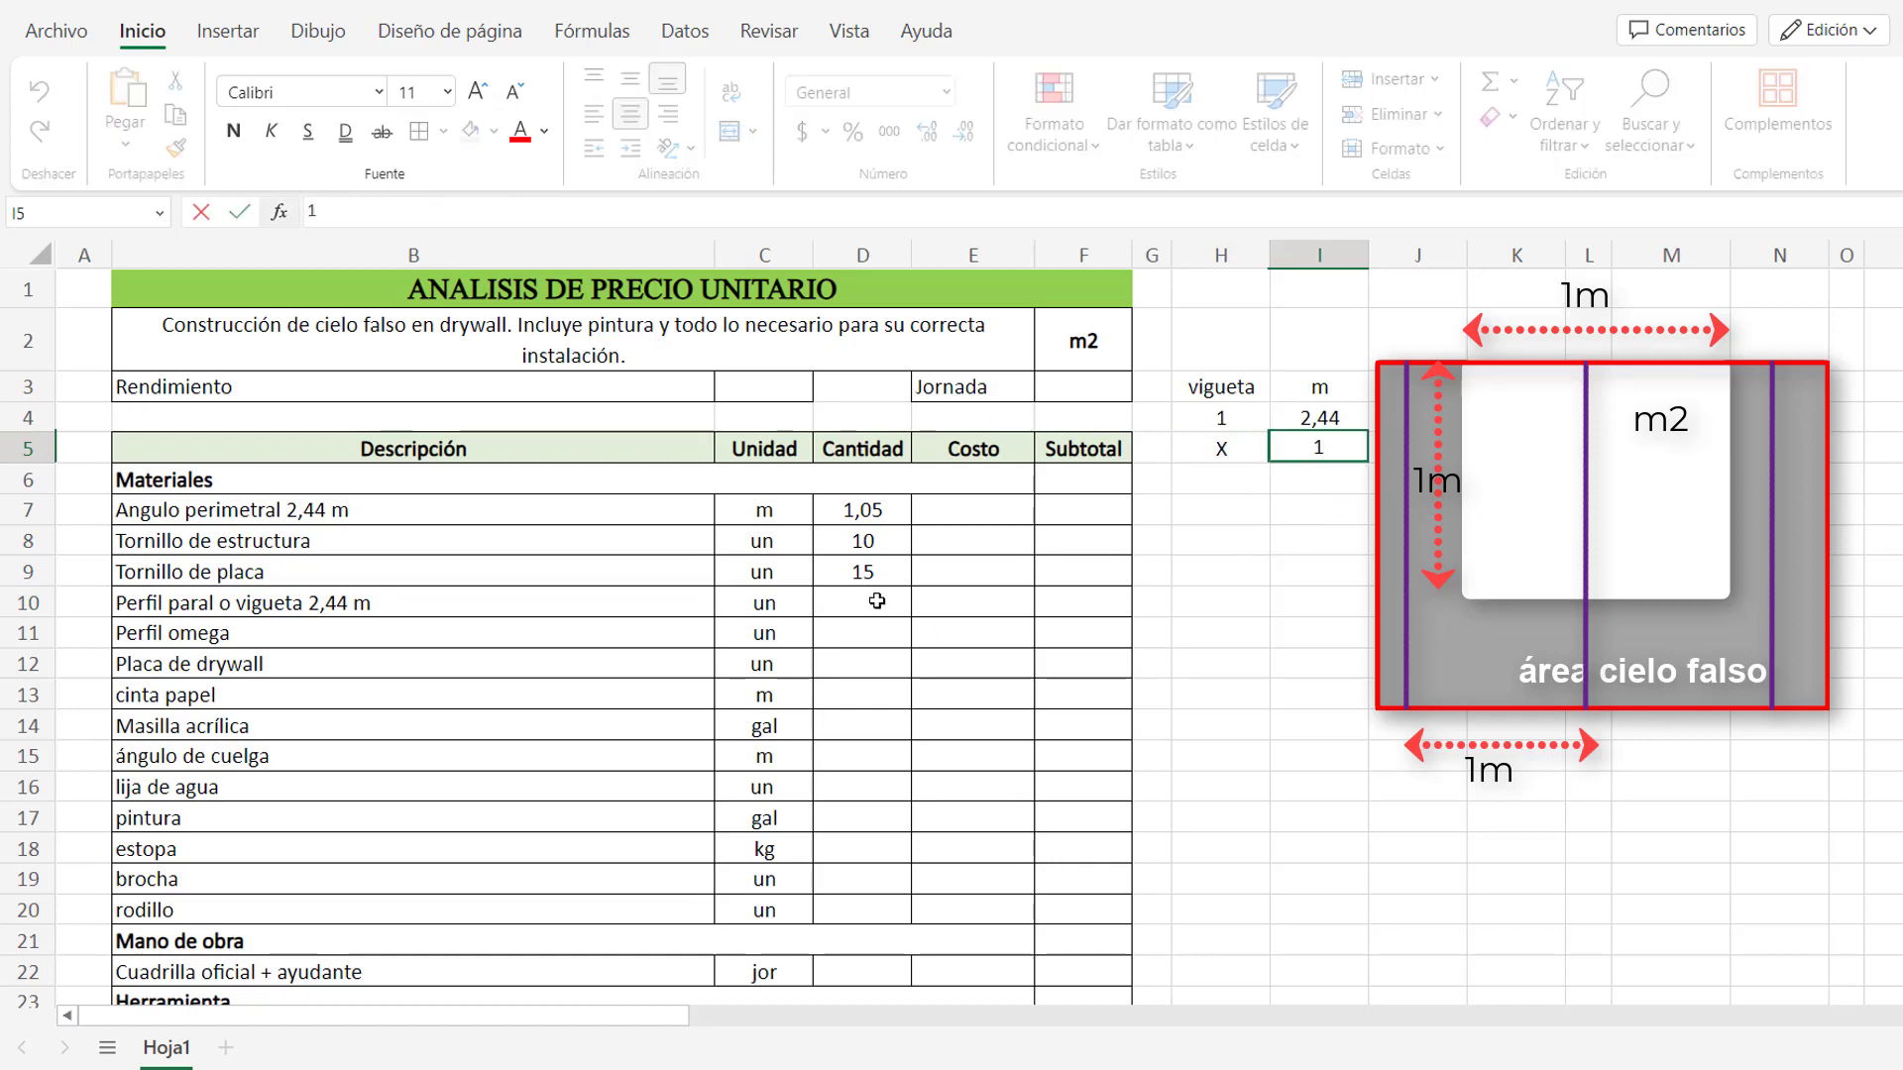
Enter =(H4*I5/I4)*1,05 in D10 so Perfil paral's quantity shows 0,43.
left_click(877, 602)
type("=")
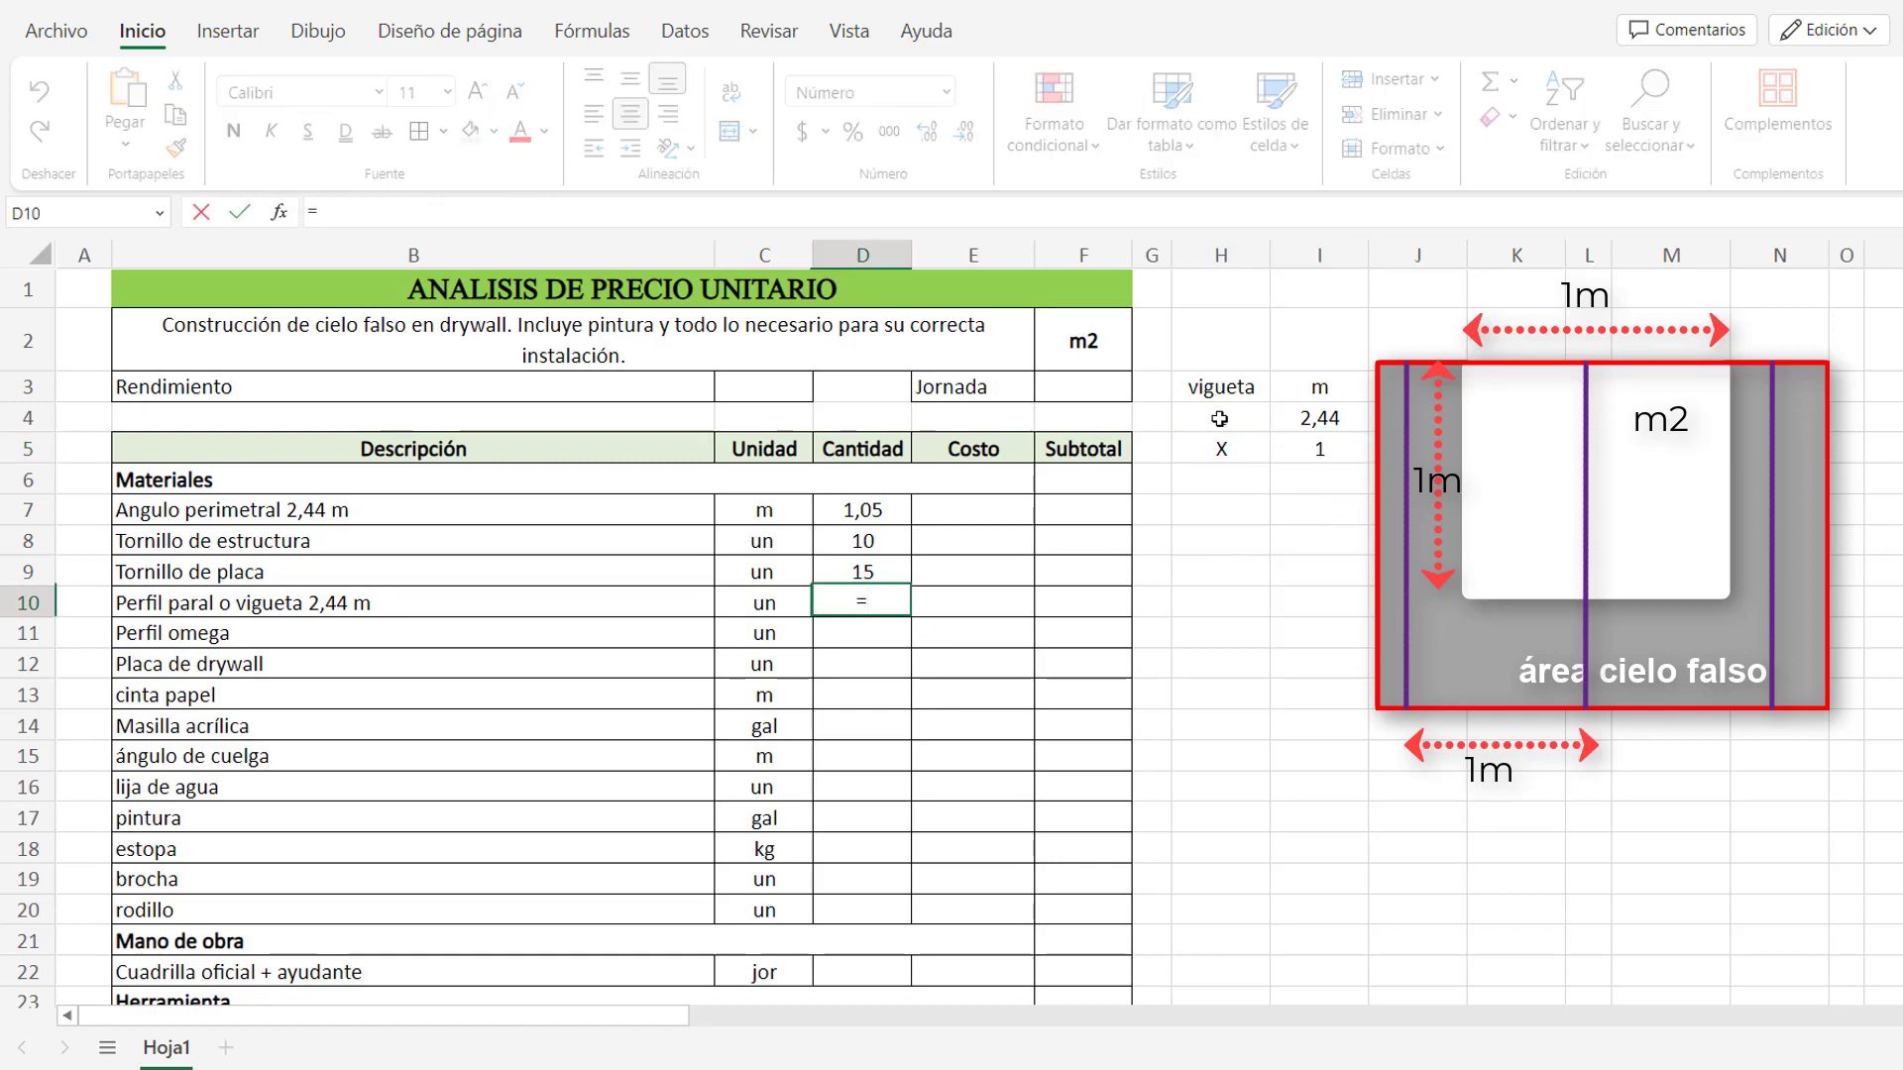
left_click(1219, 418)
type("*")
left_click(1325, 450)
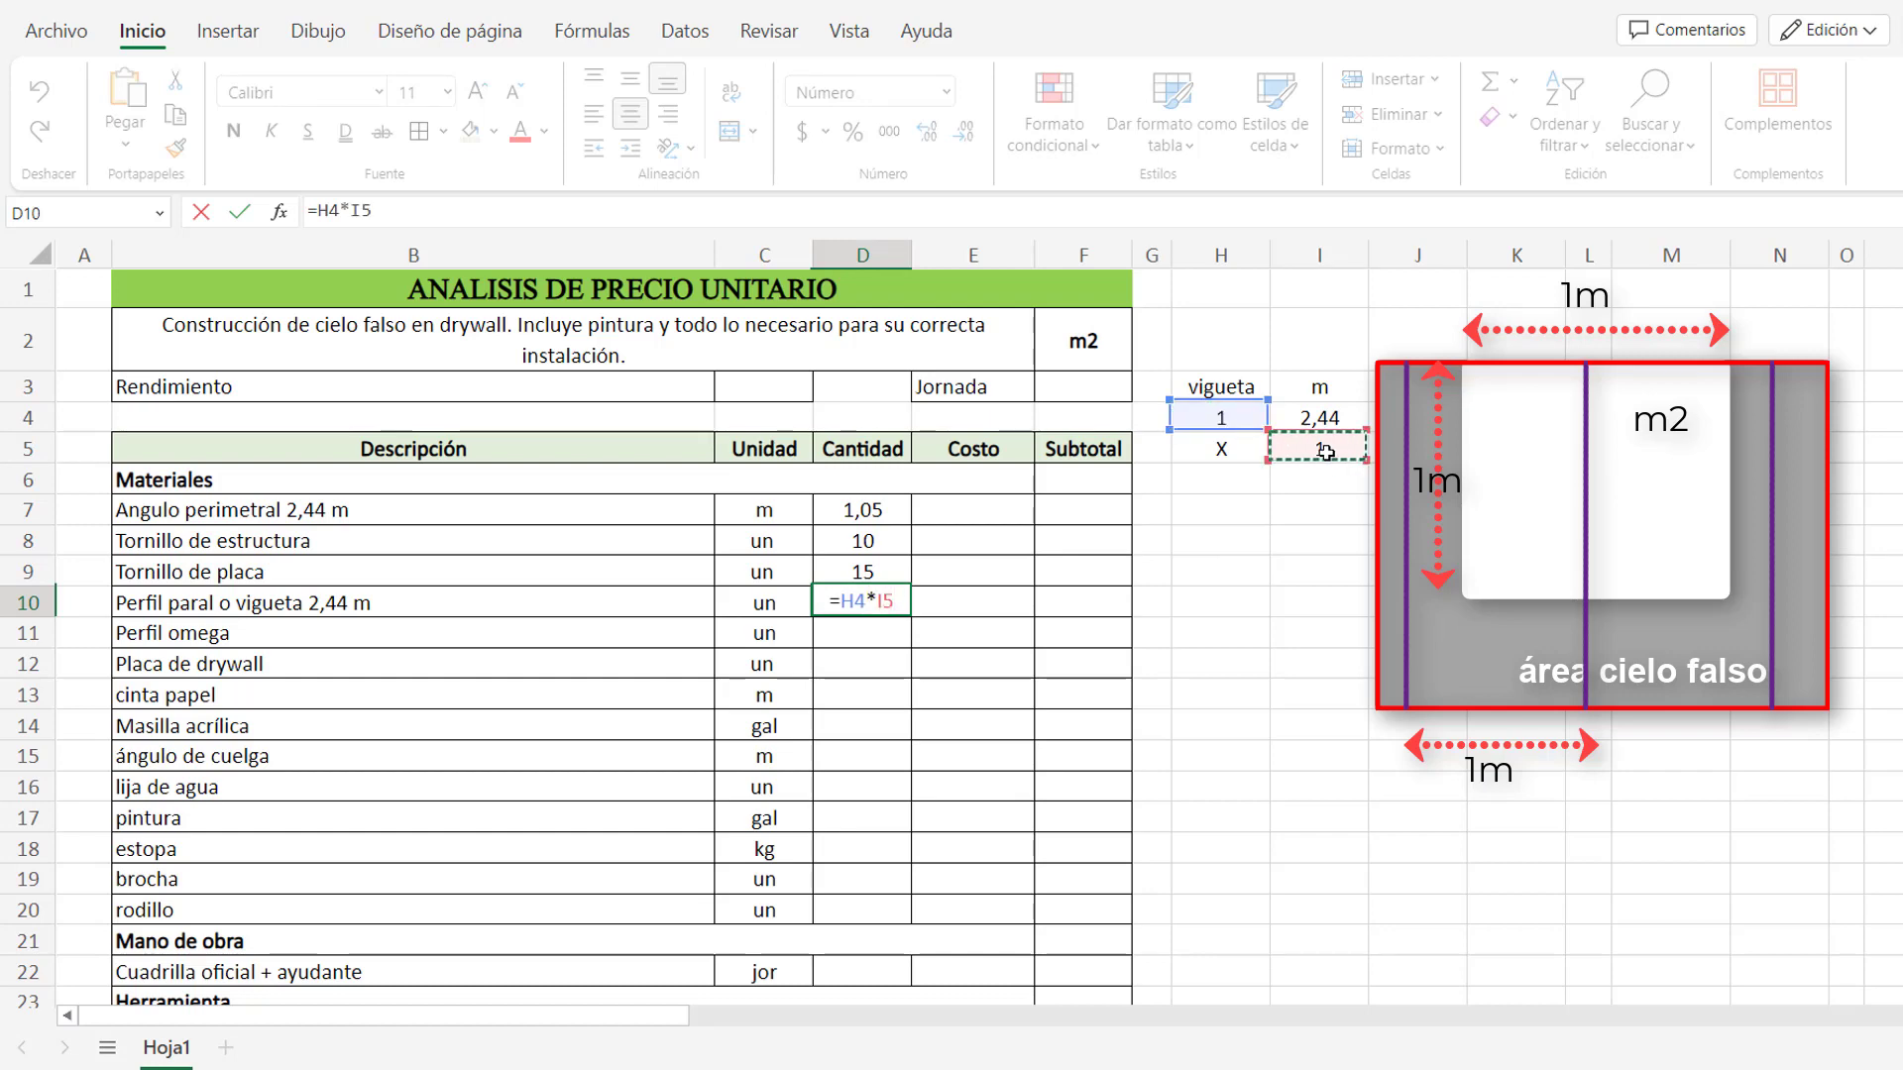
type("/")
left_click(1319, 418)
left_click(316, 210)
type("(")
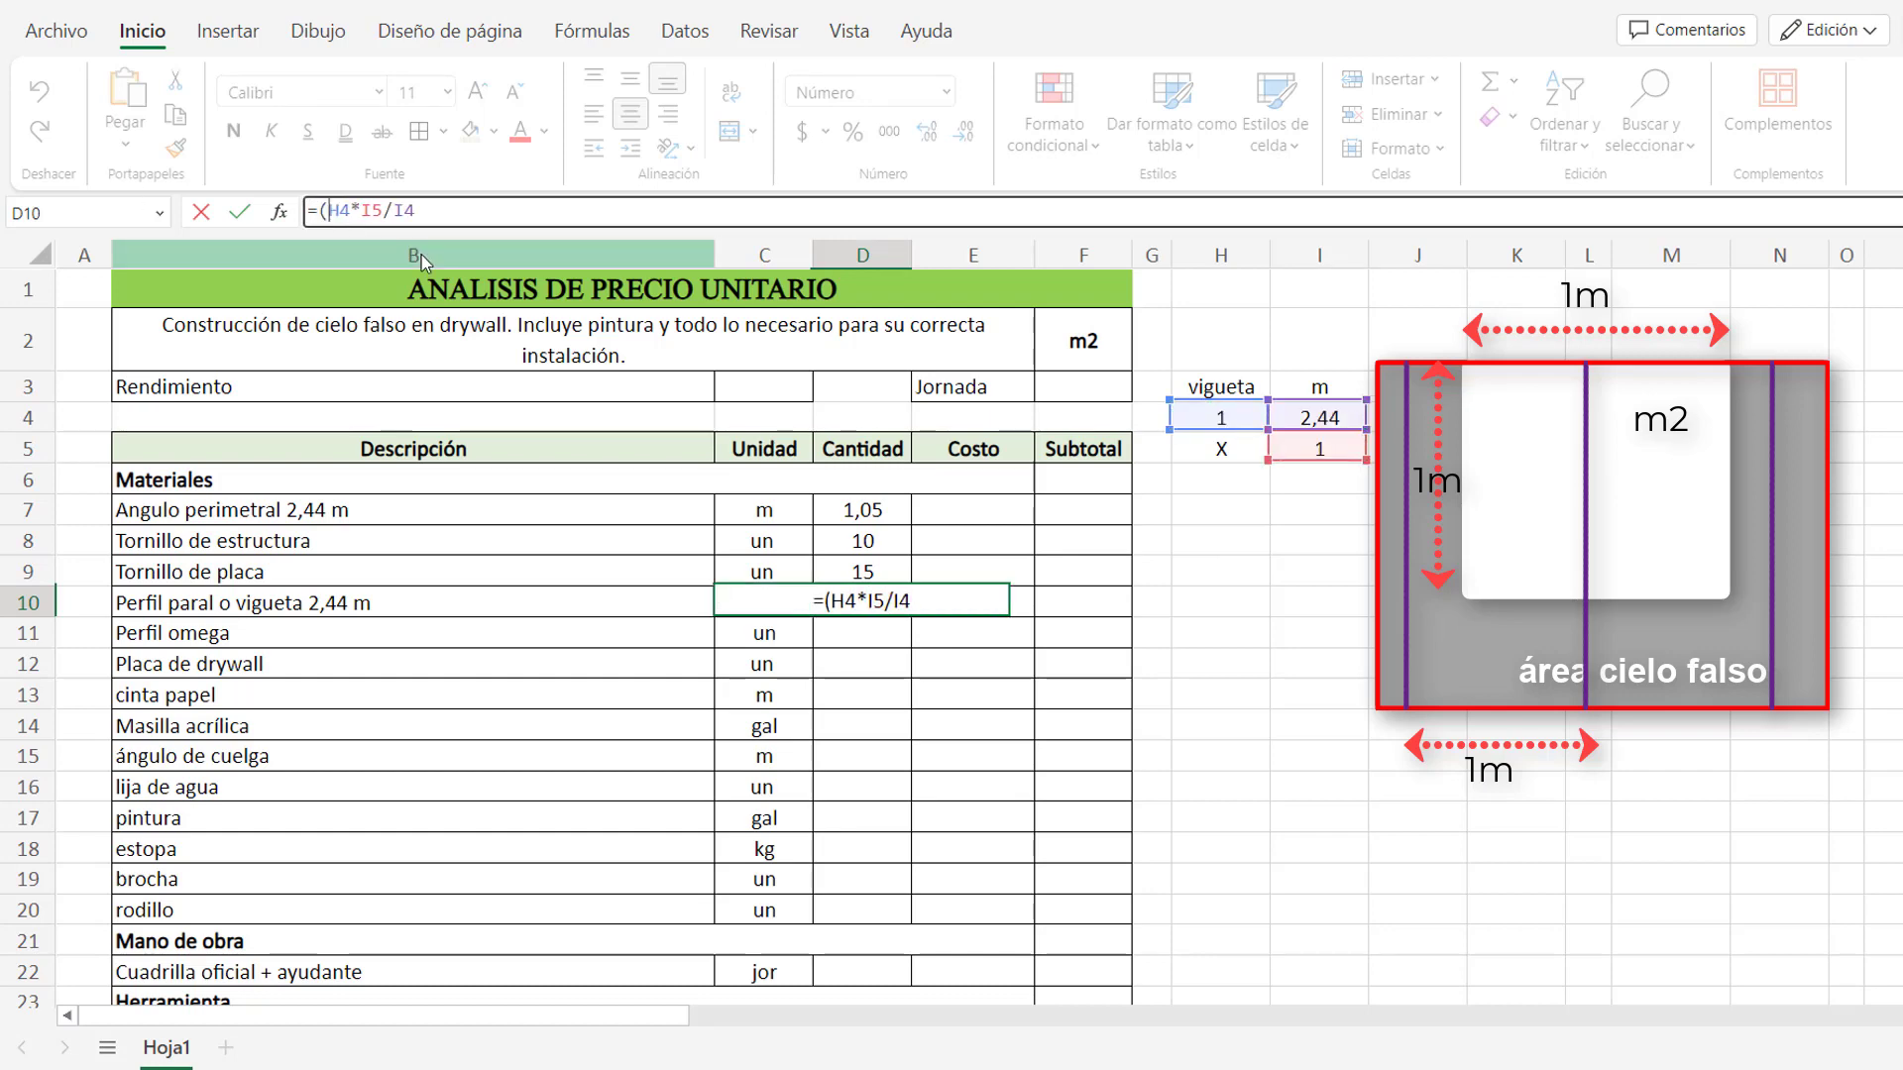
left_click(418, 210)
type(")*1,0")
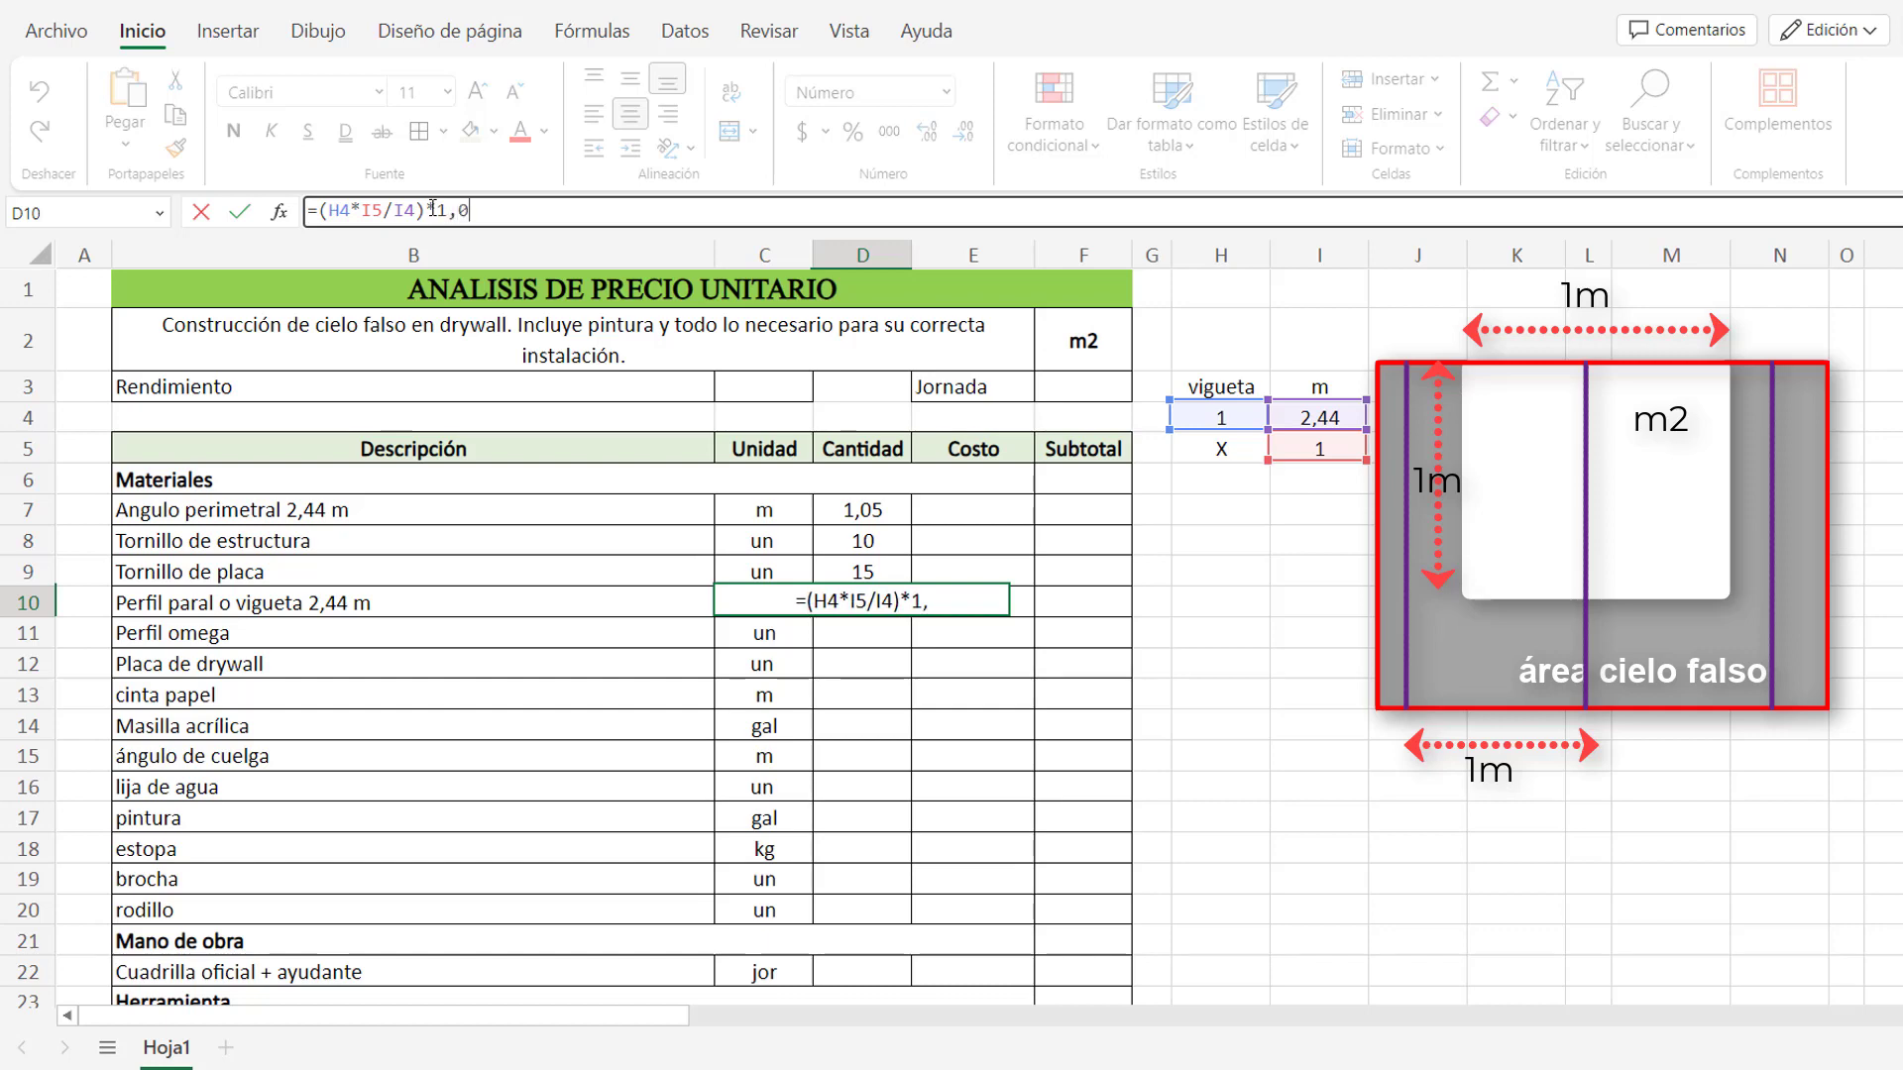
type("5")
key("Return")
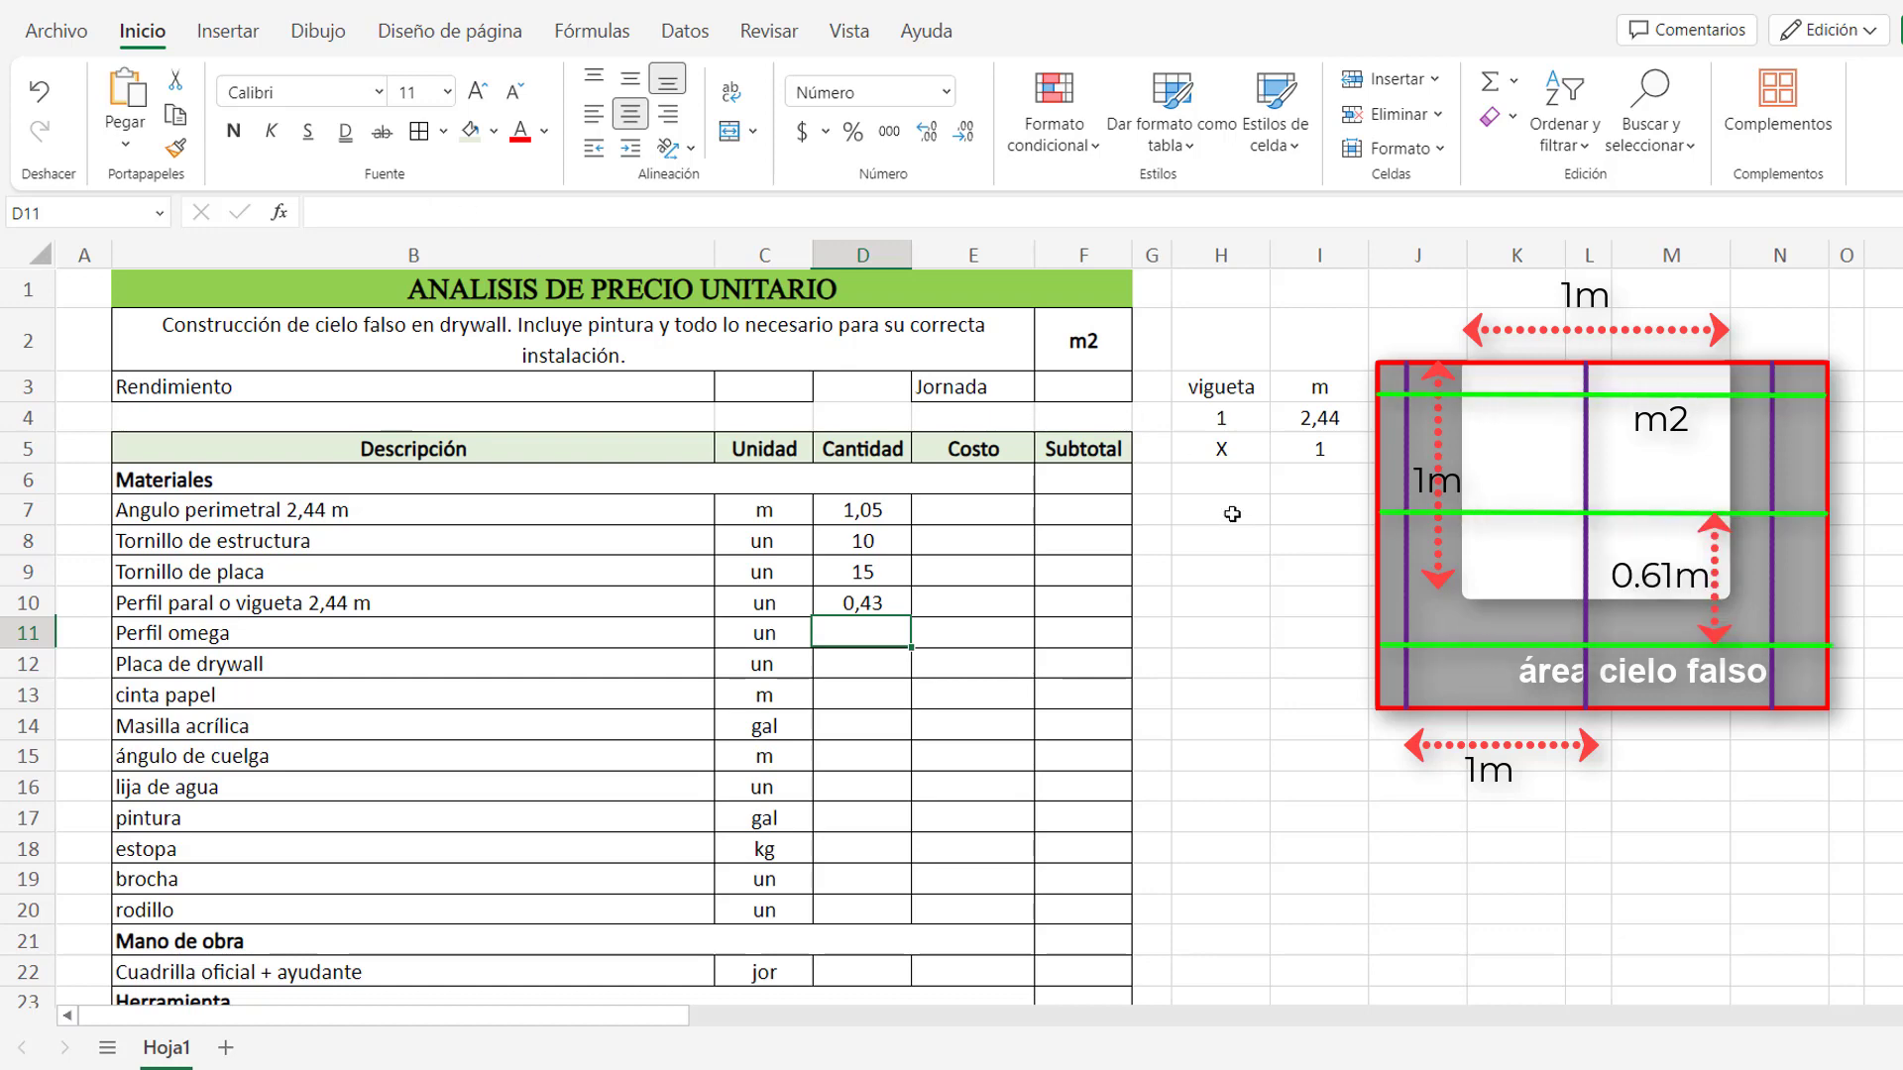
Label the Omega helper block in H7 with unit m centred in I7.
left_click(1231, 514)
type("Omega")
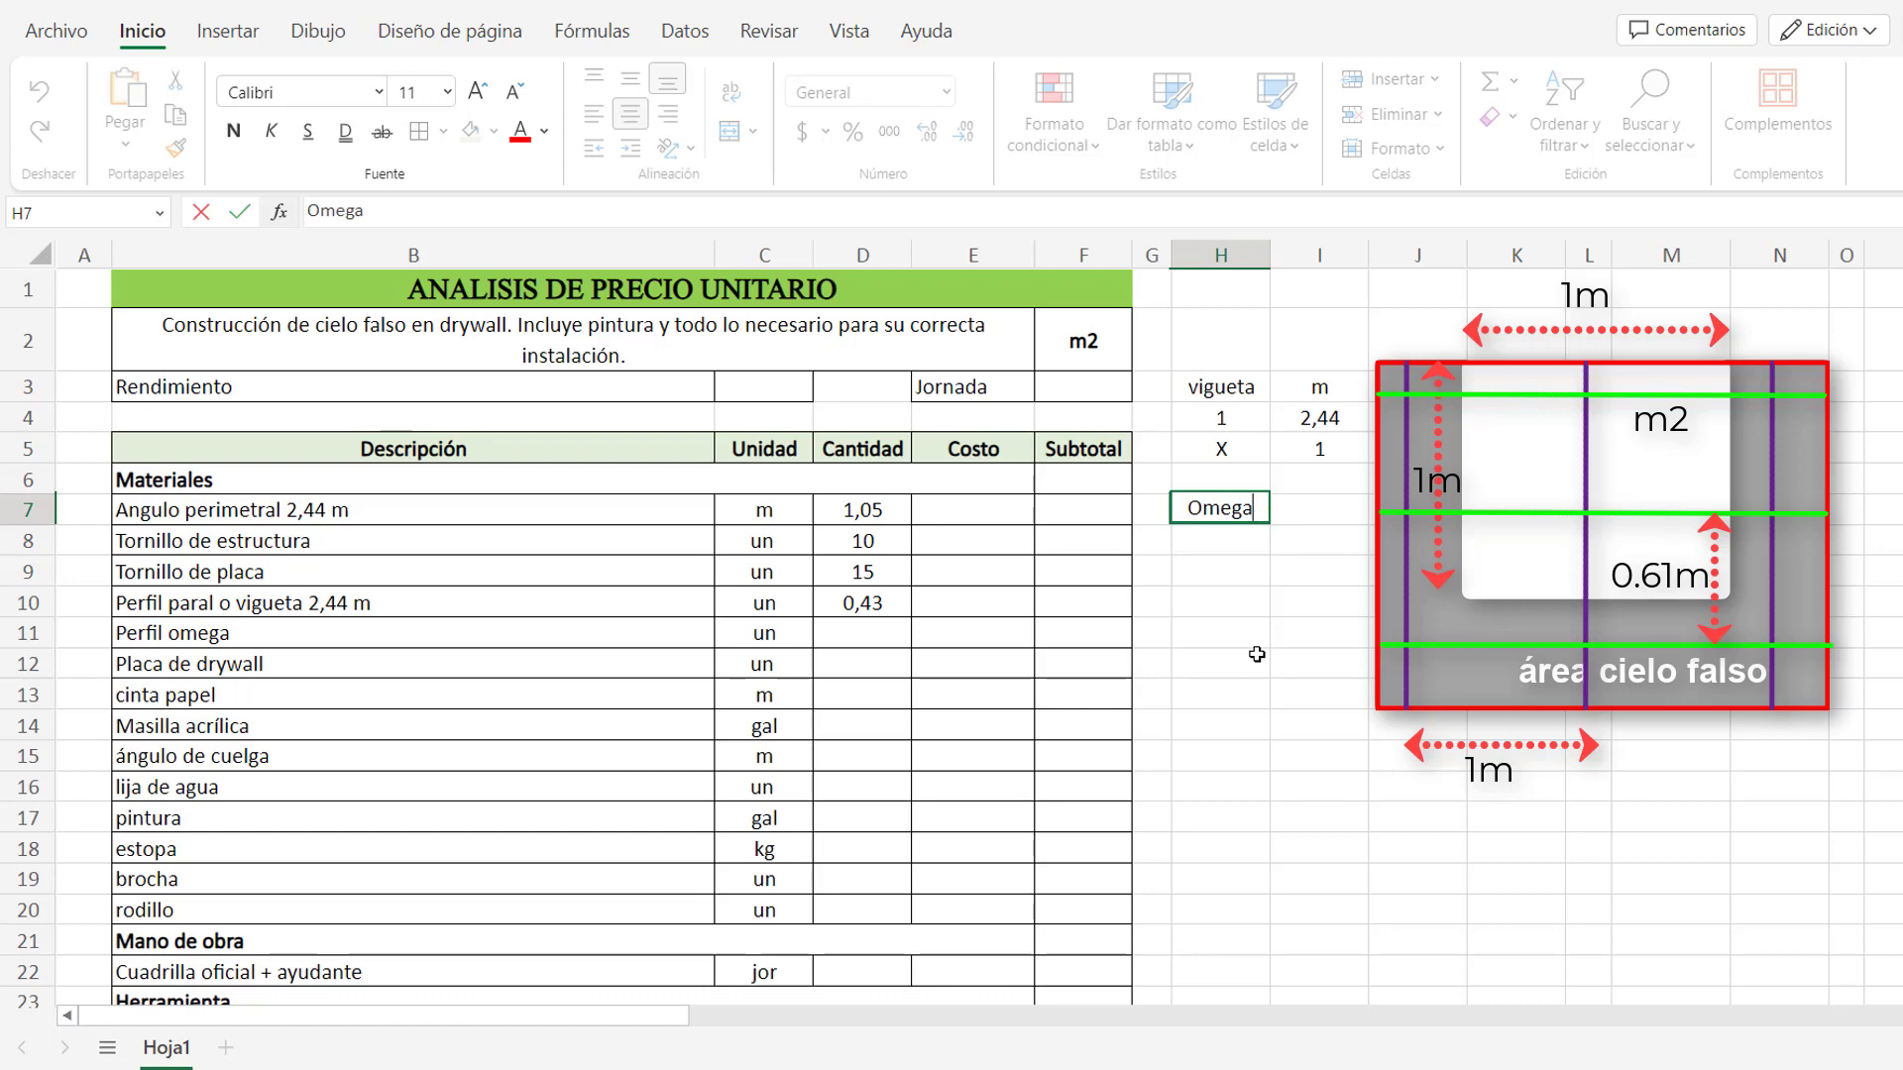
key("Tab")
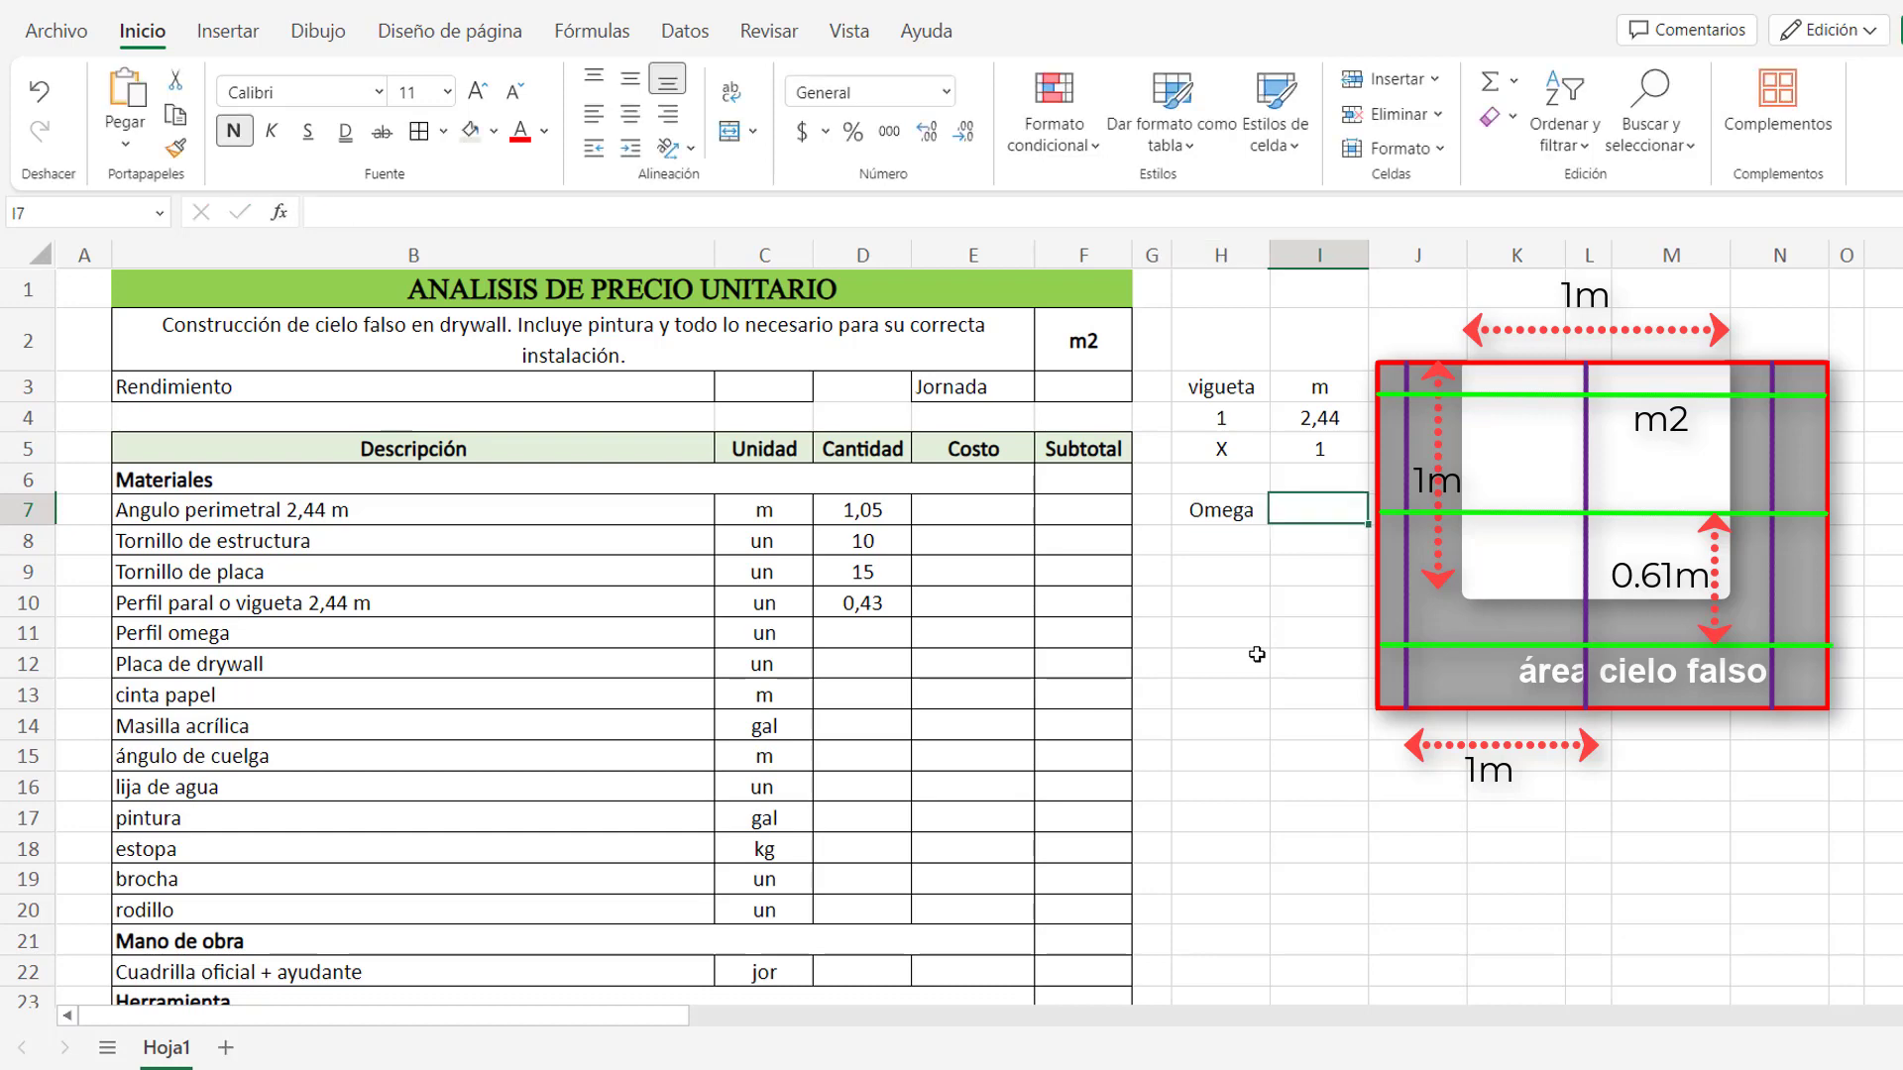
type("m")
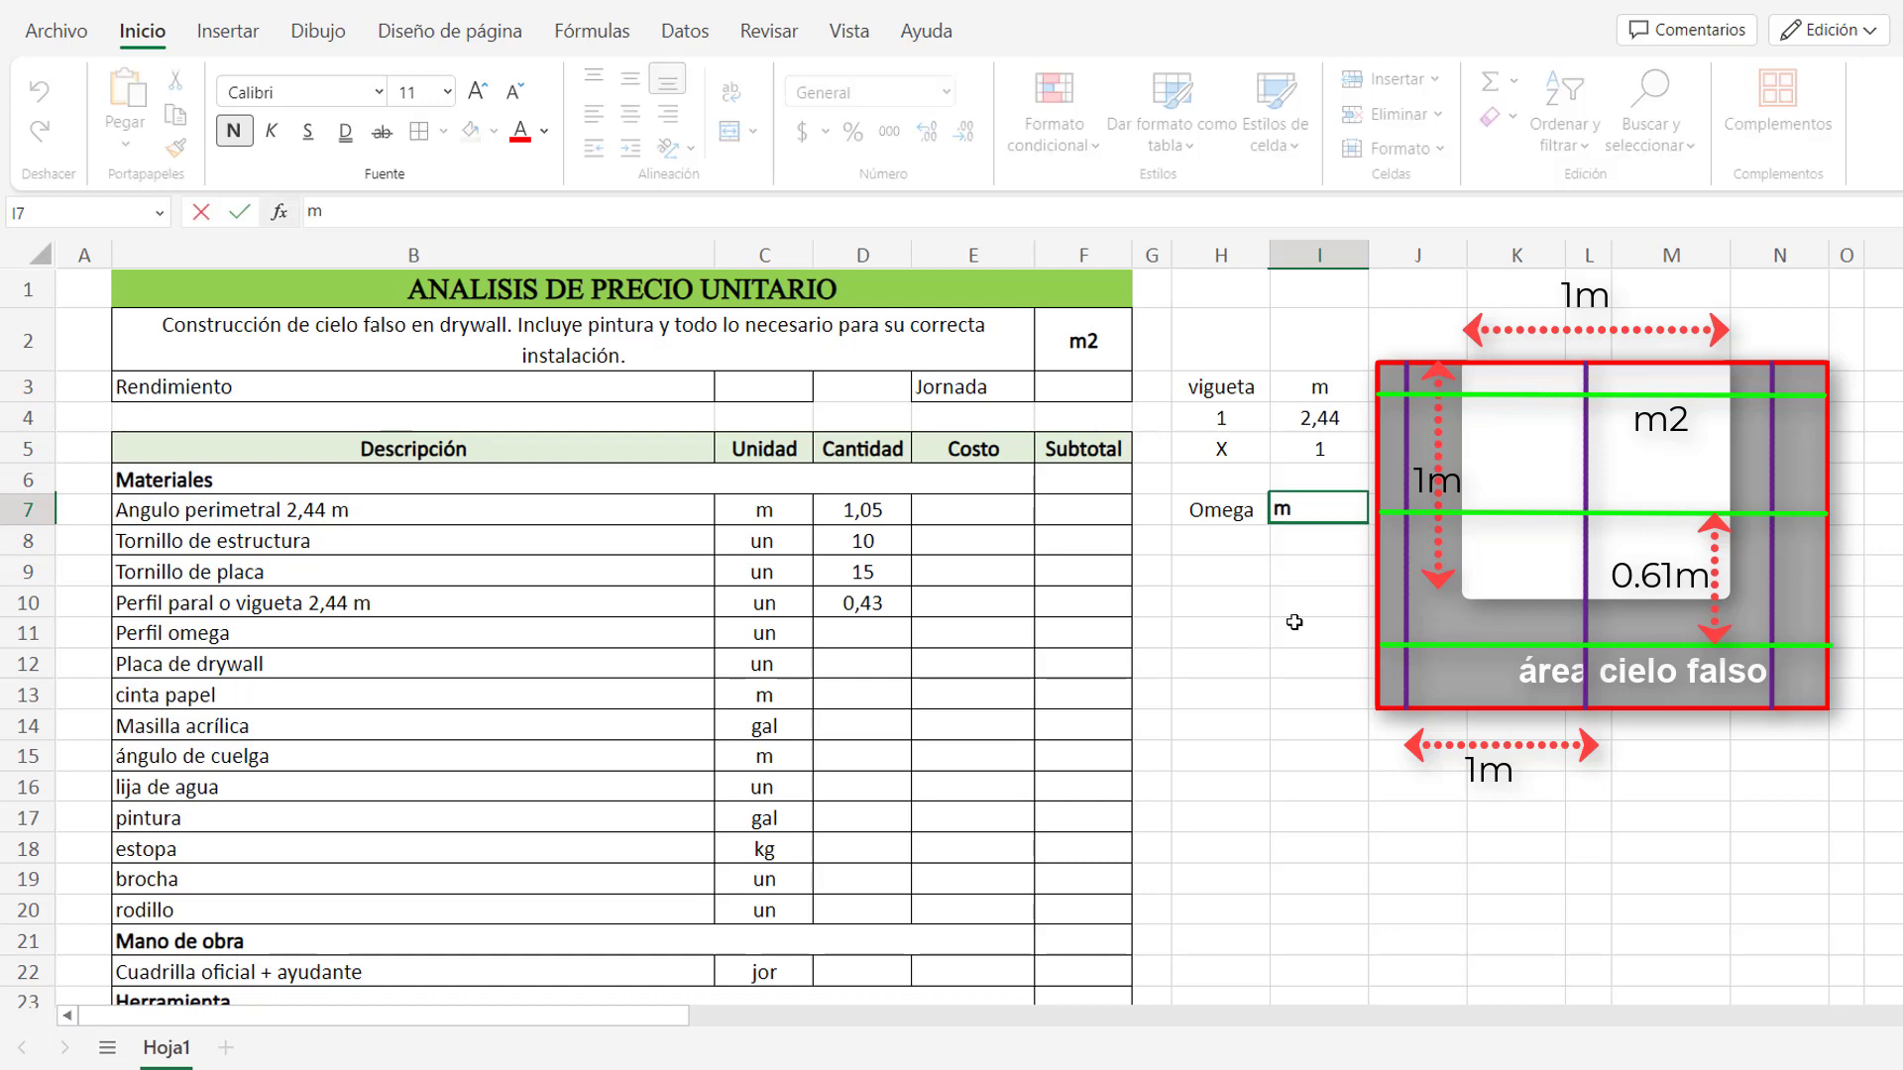
left_click(633, 122)
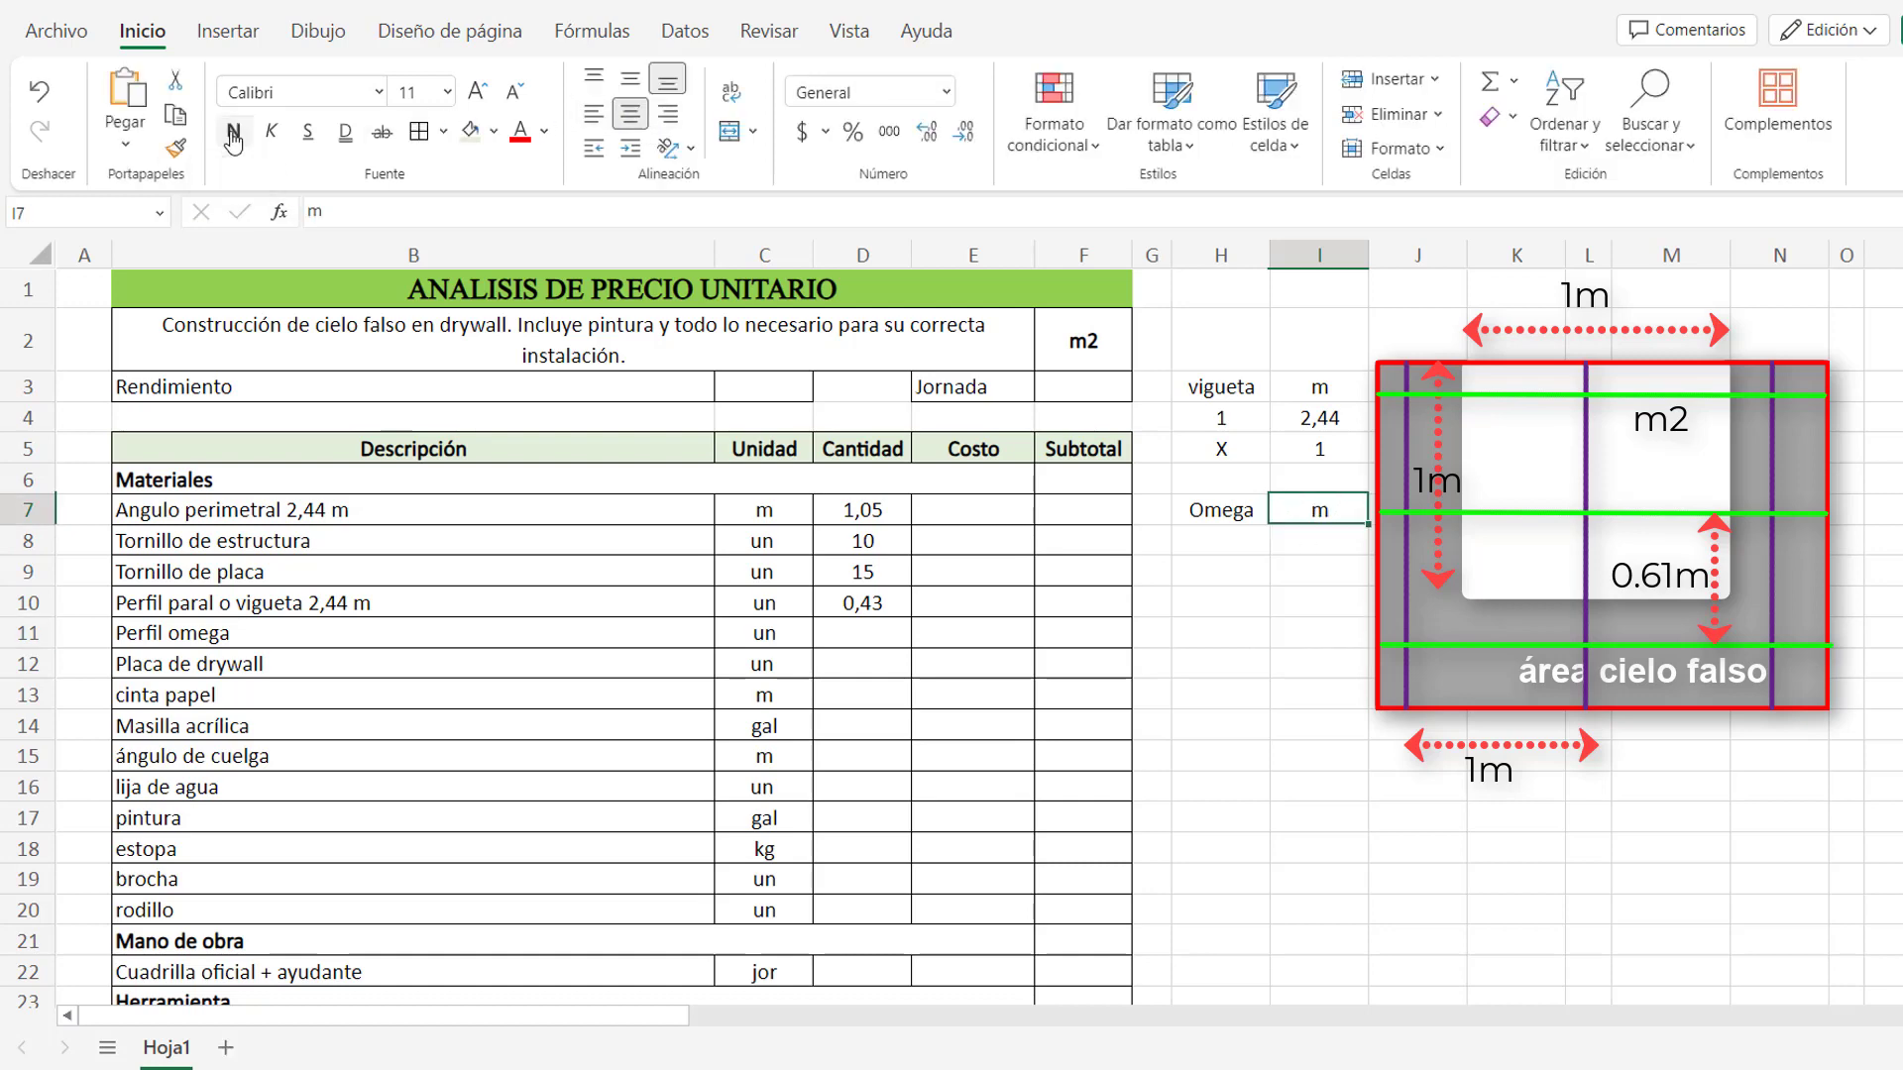
Rename the B11 description to 'Perfil omega 2,44m'.
left_click(416, 630)
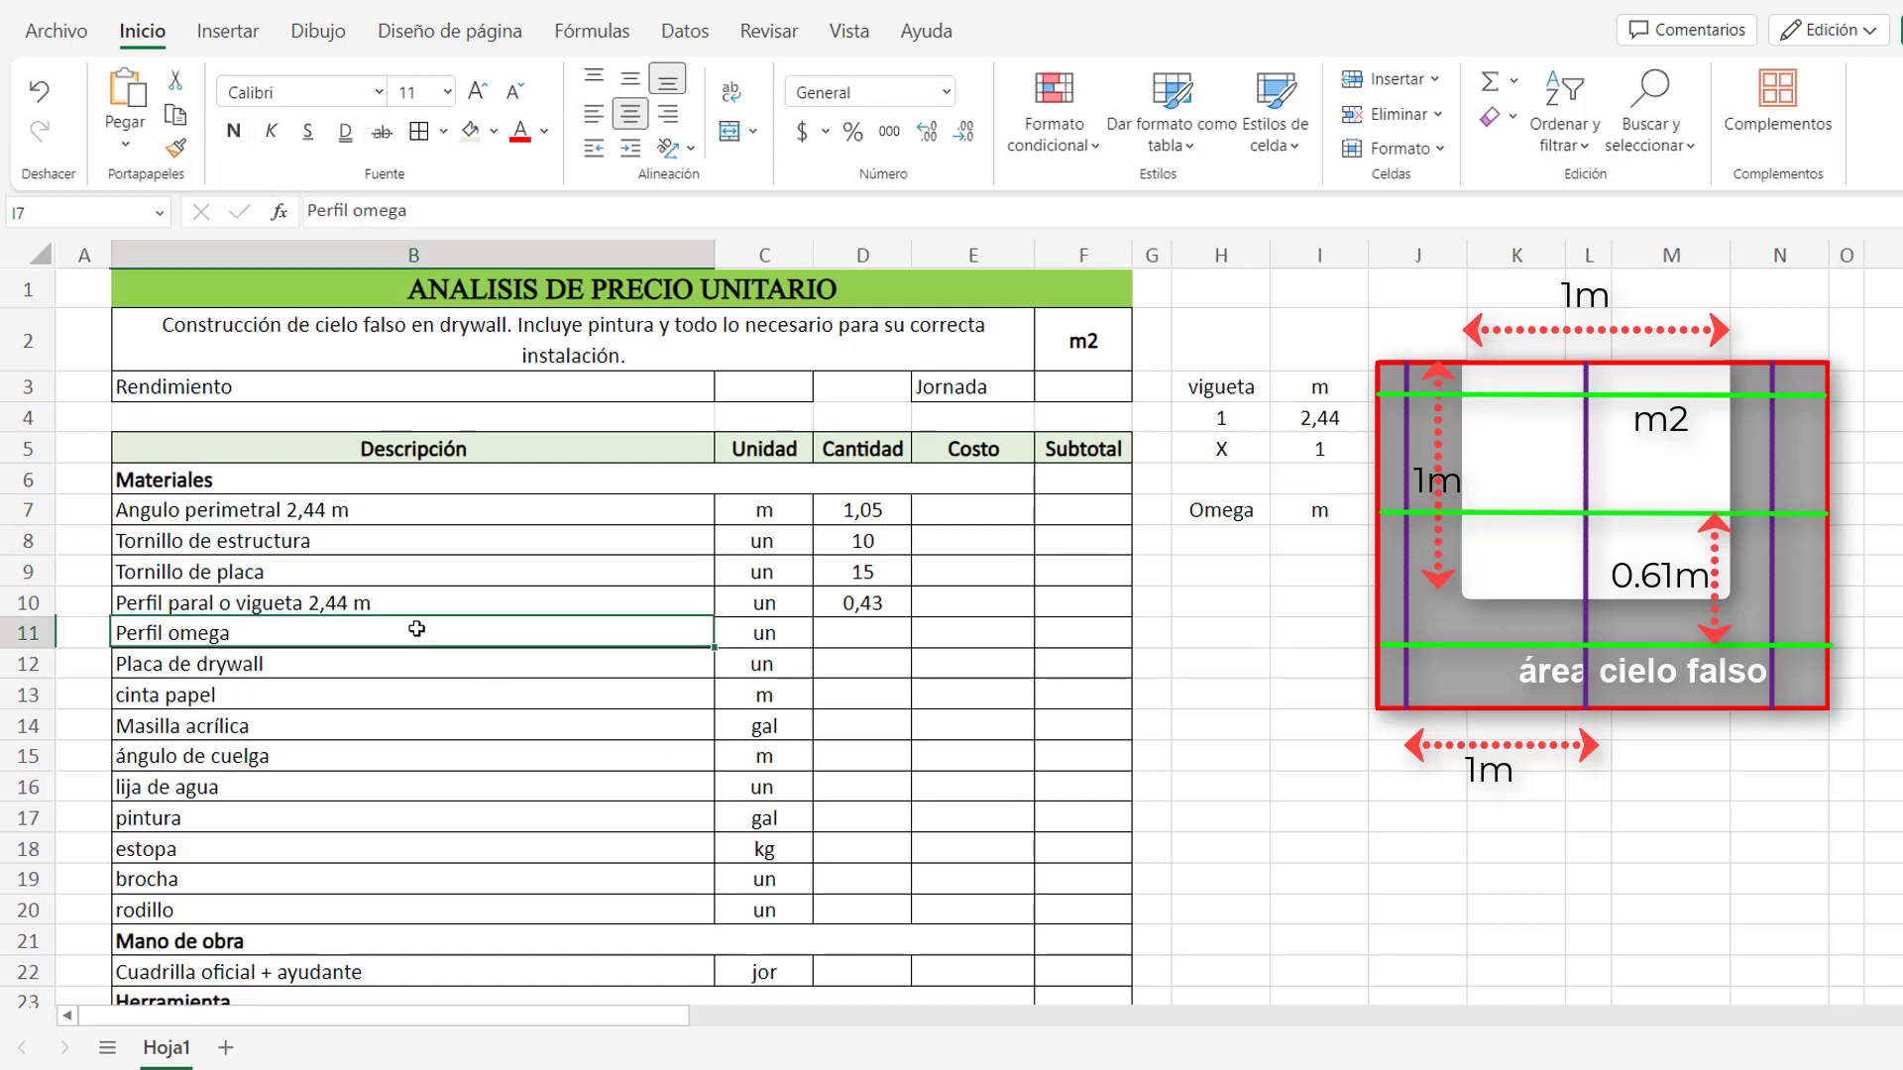
key("F2")
type("2,44m")
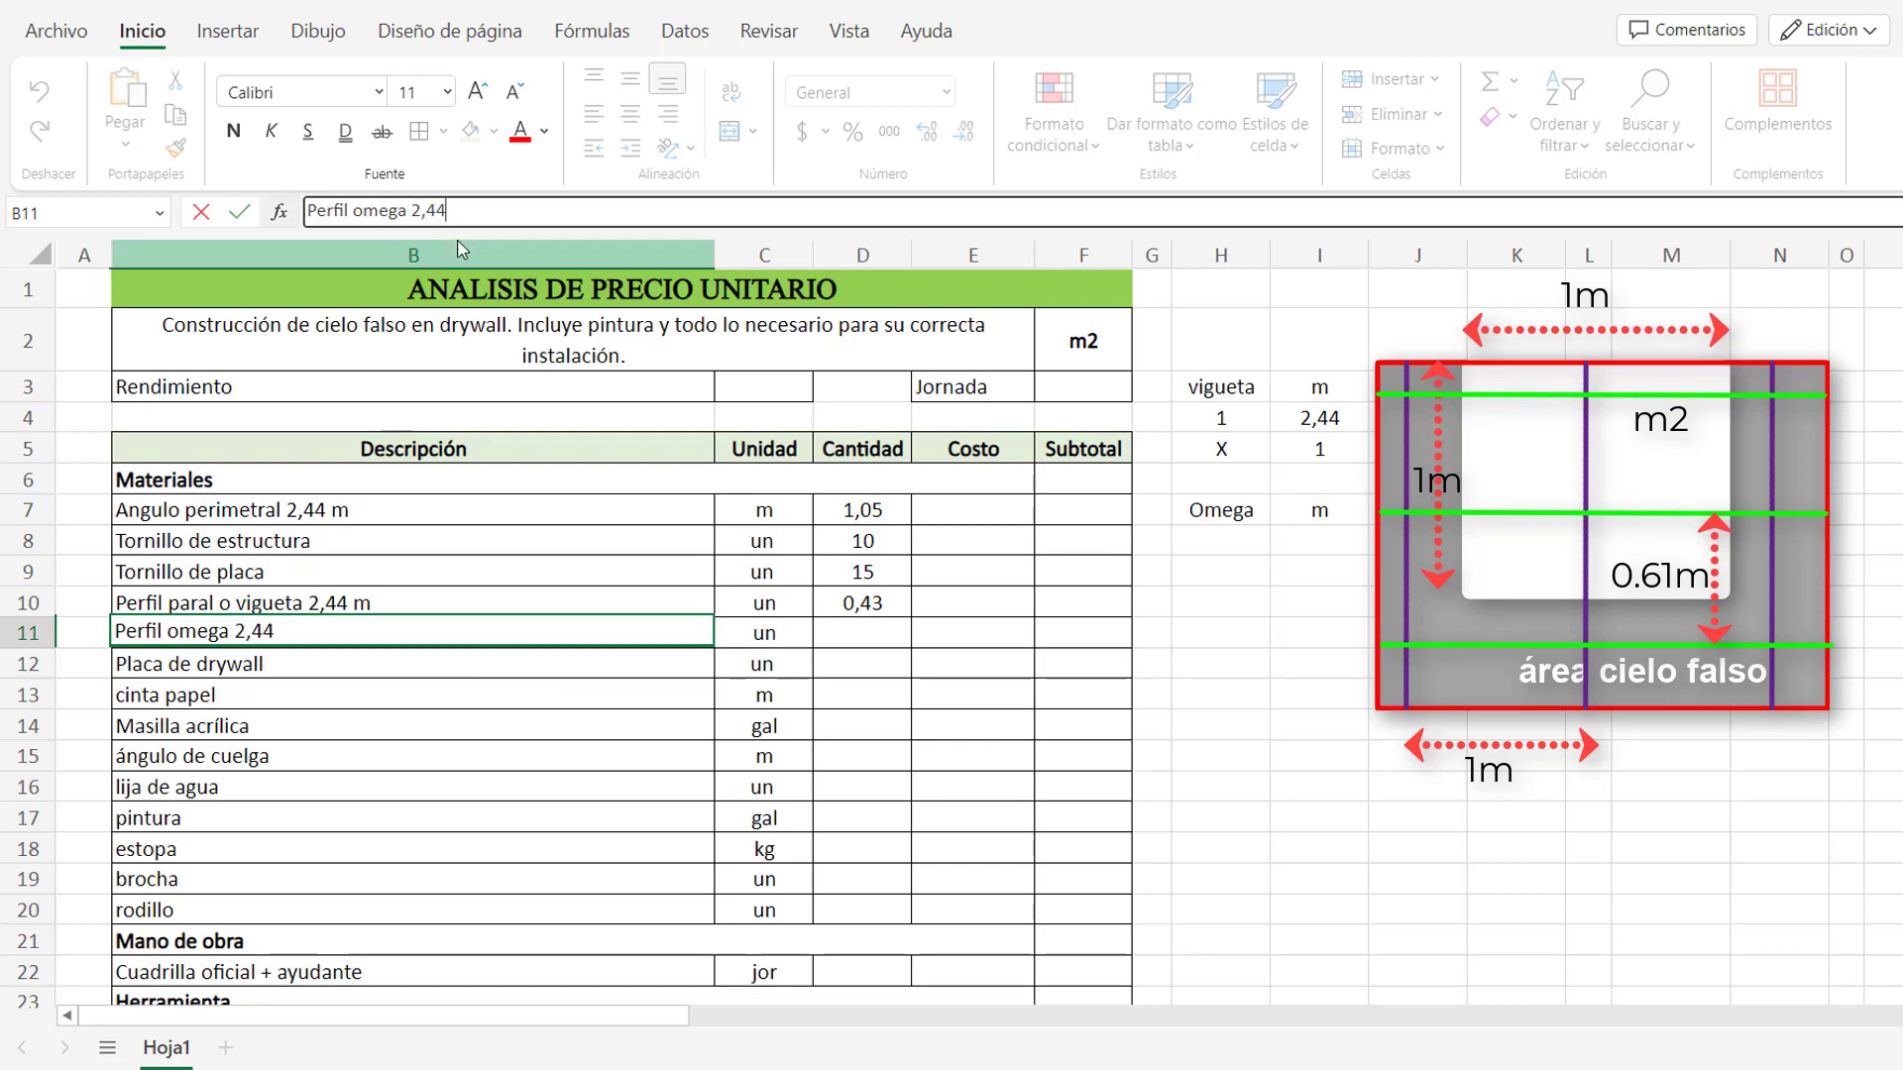
key("Tab")
key("Tab")
Fill the Omega helper values 1 and 2,44, then X and 1,5, centred and unbolded.
left_click(1228, 540)
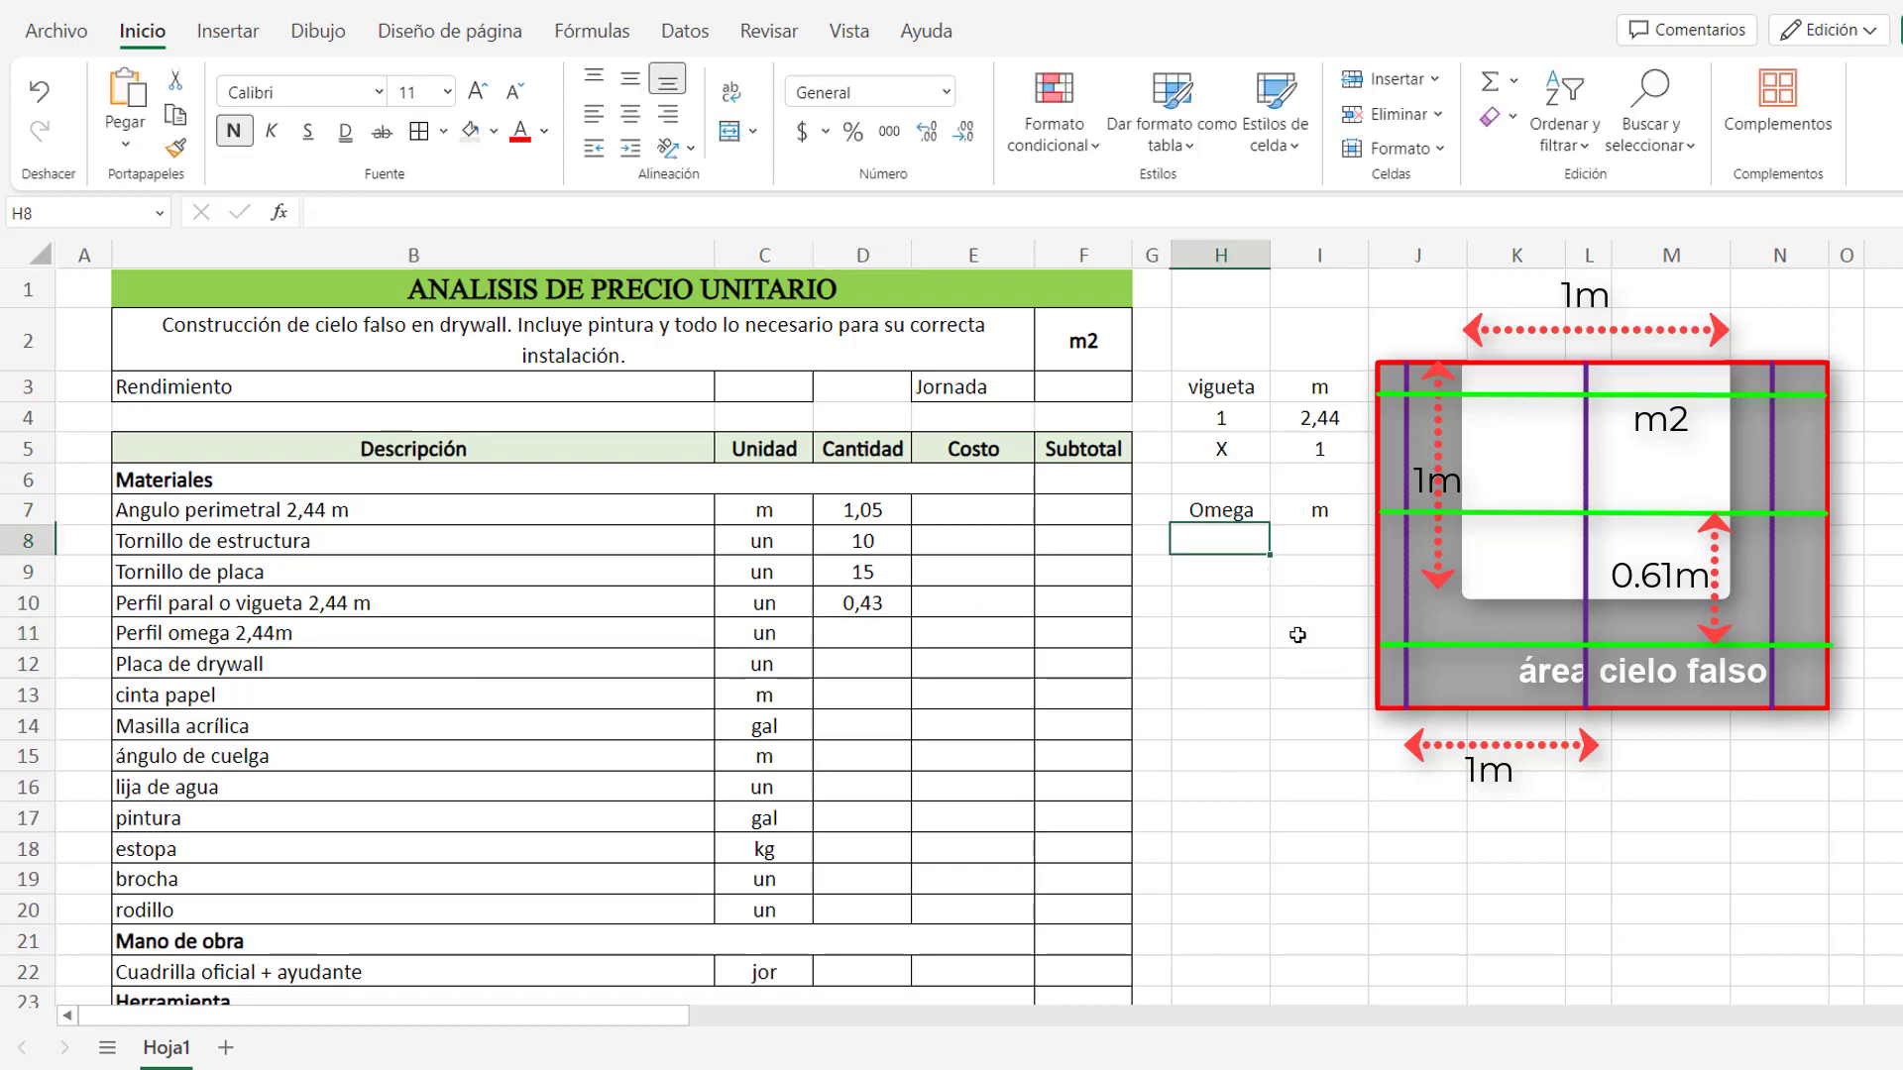
type("1")
key("ctrl+Return")
key("ctrl+e")
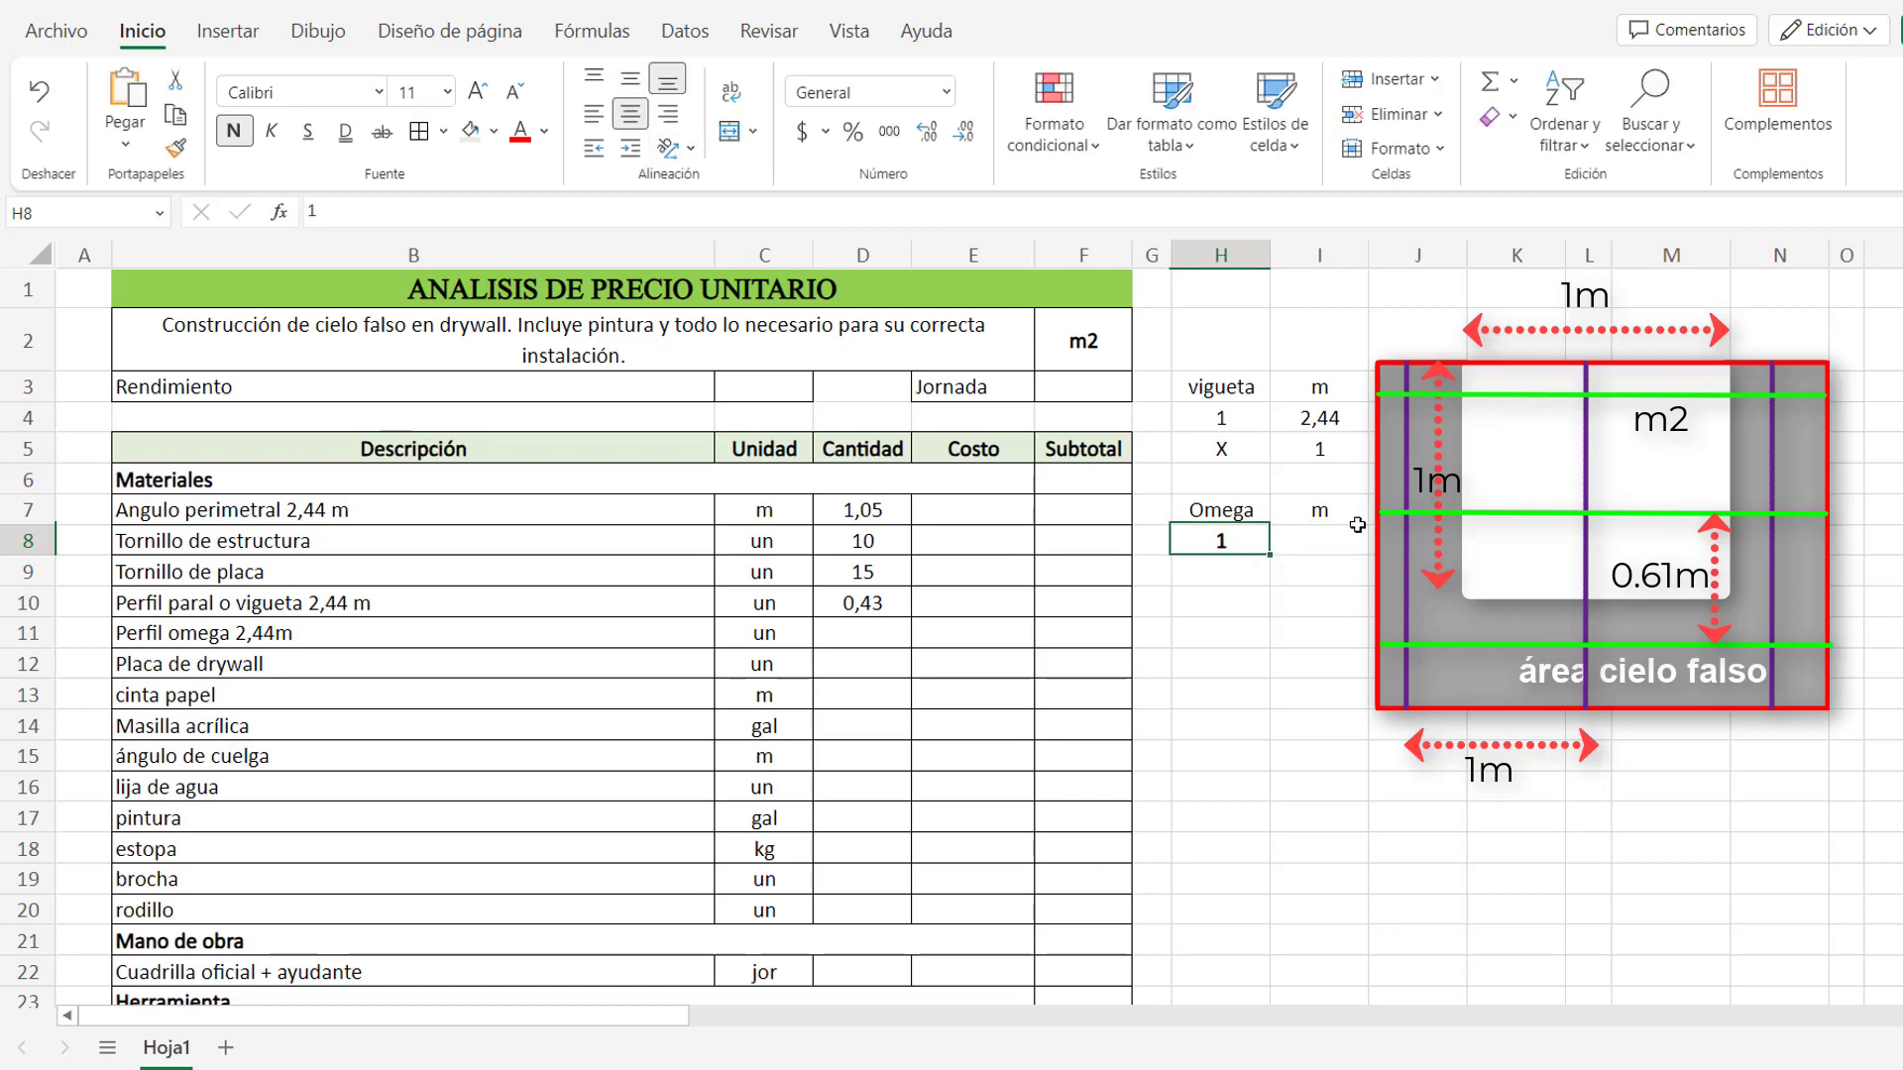
left_click(1348, 540)
type("2,44")
key("ctrl+Return")
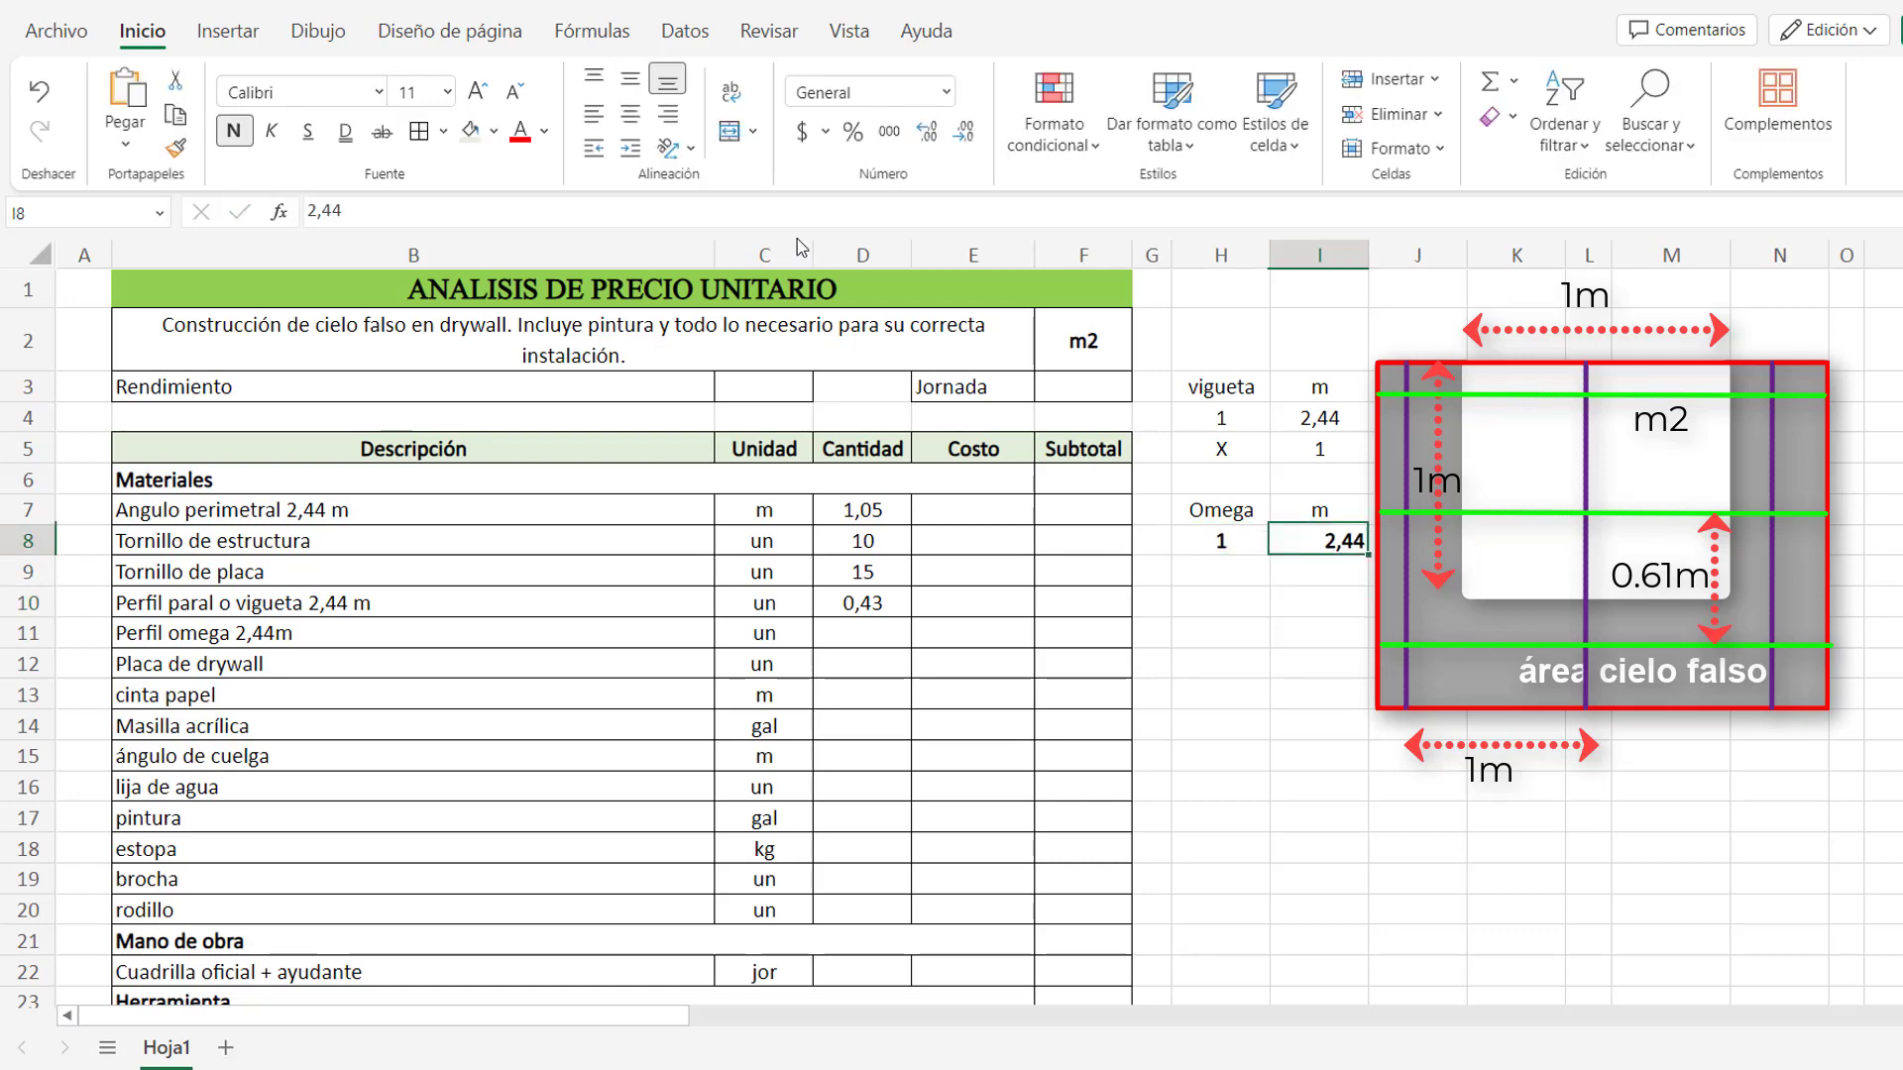
key("ctrl+e")
left_click_drag(1210, 541, 1320, 540)
key("ctrl+n")
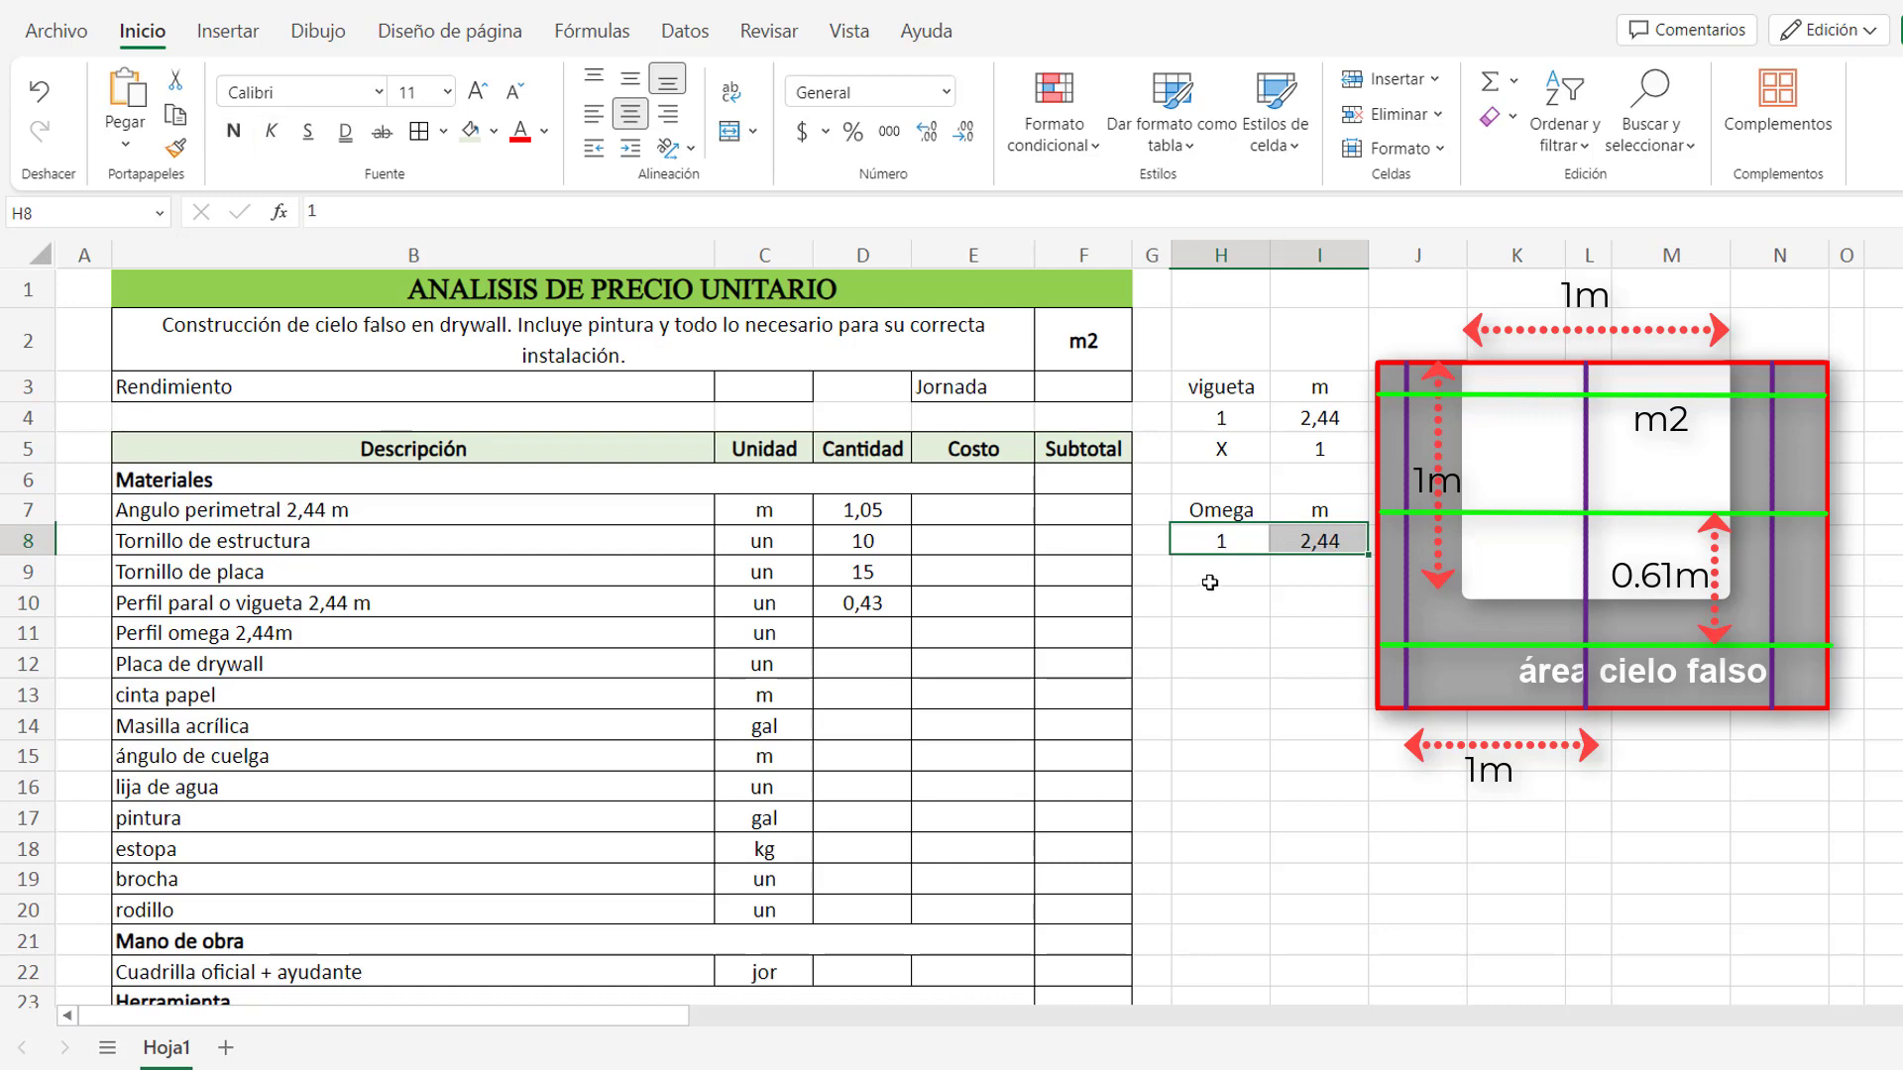
left_click(1210, 583)
type("X")
left_click(1281, 627)
left_click(1306, 577)
type("1")
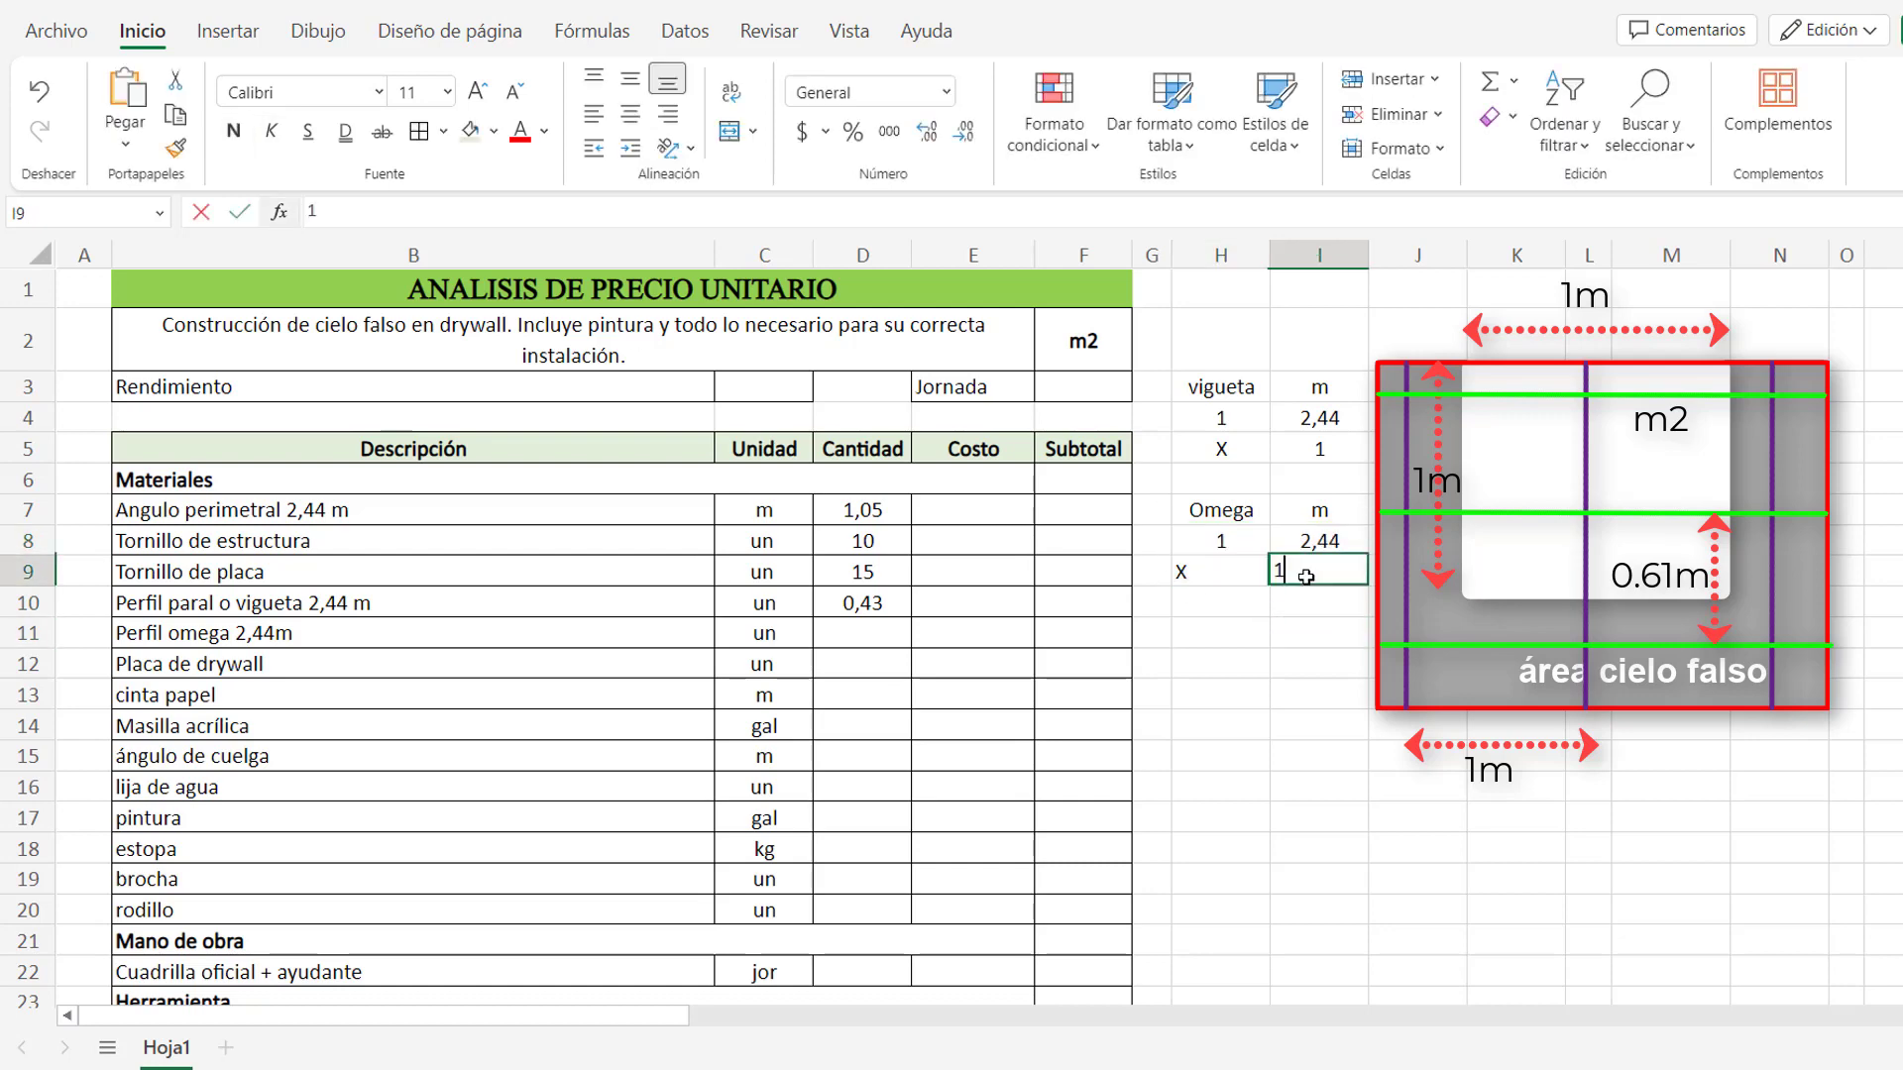
type(",5")
left_click_drag(1214, 575, 1318, 575)
key("ctrl+e")
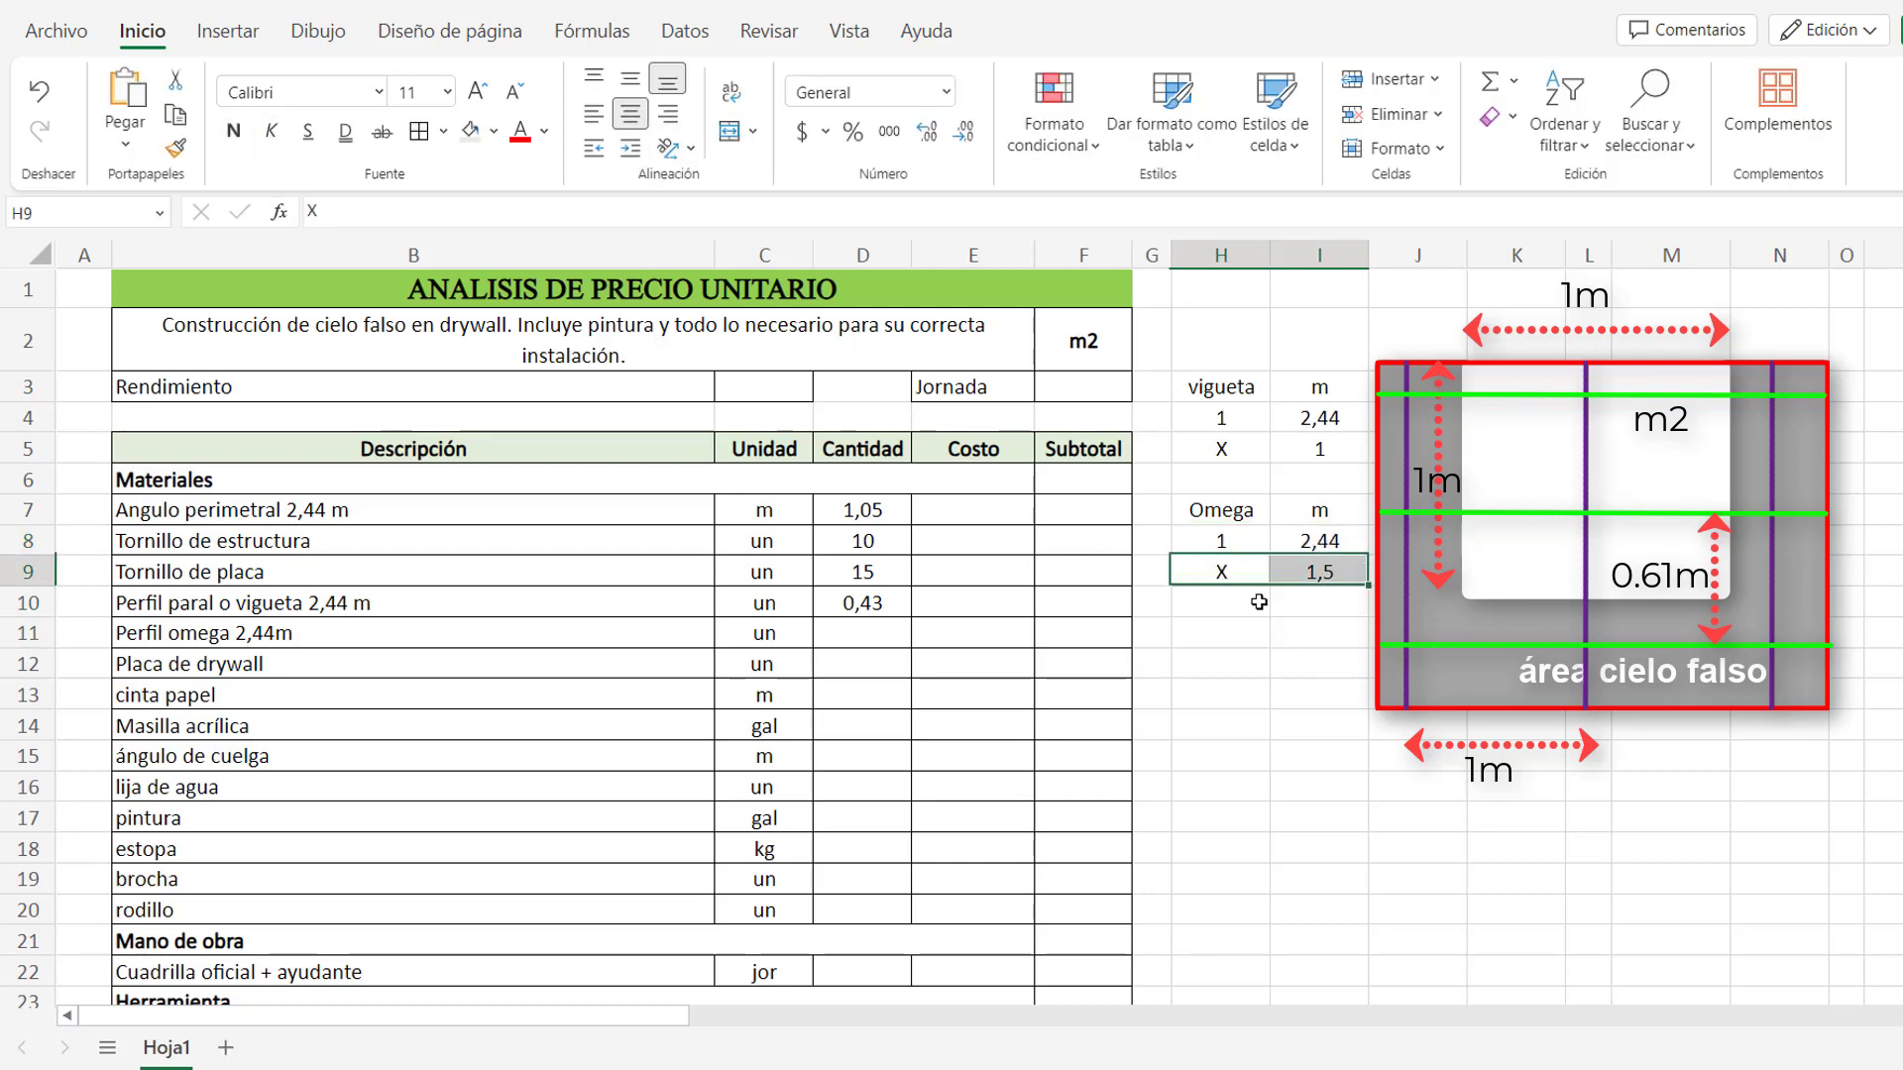
left_click(1258, 601)
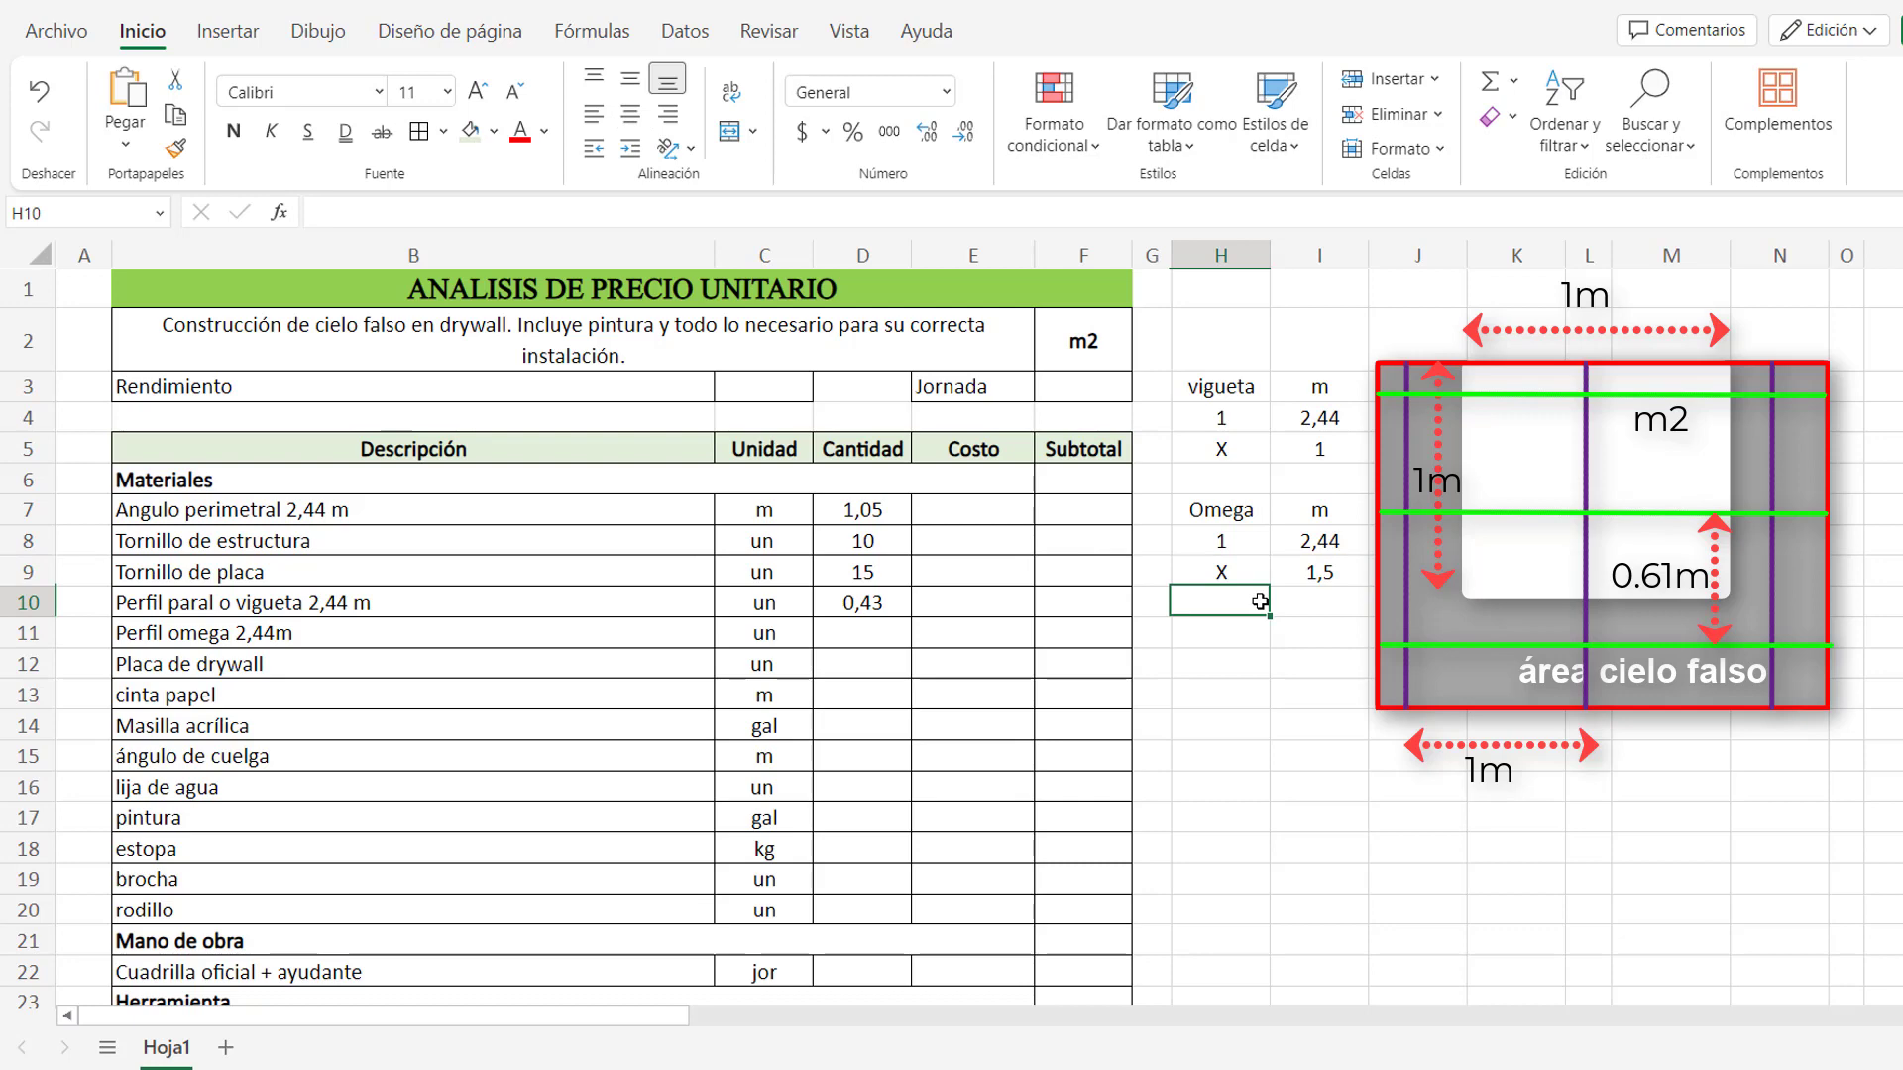
Enter =(H8*I9/I8)*1,05 in D11 so Perfil omega's quantity shows 0,65.
left_click(868, 641)
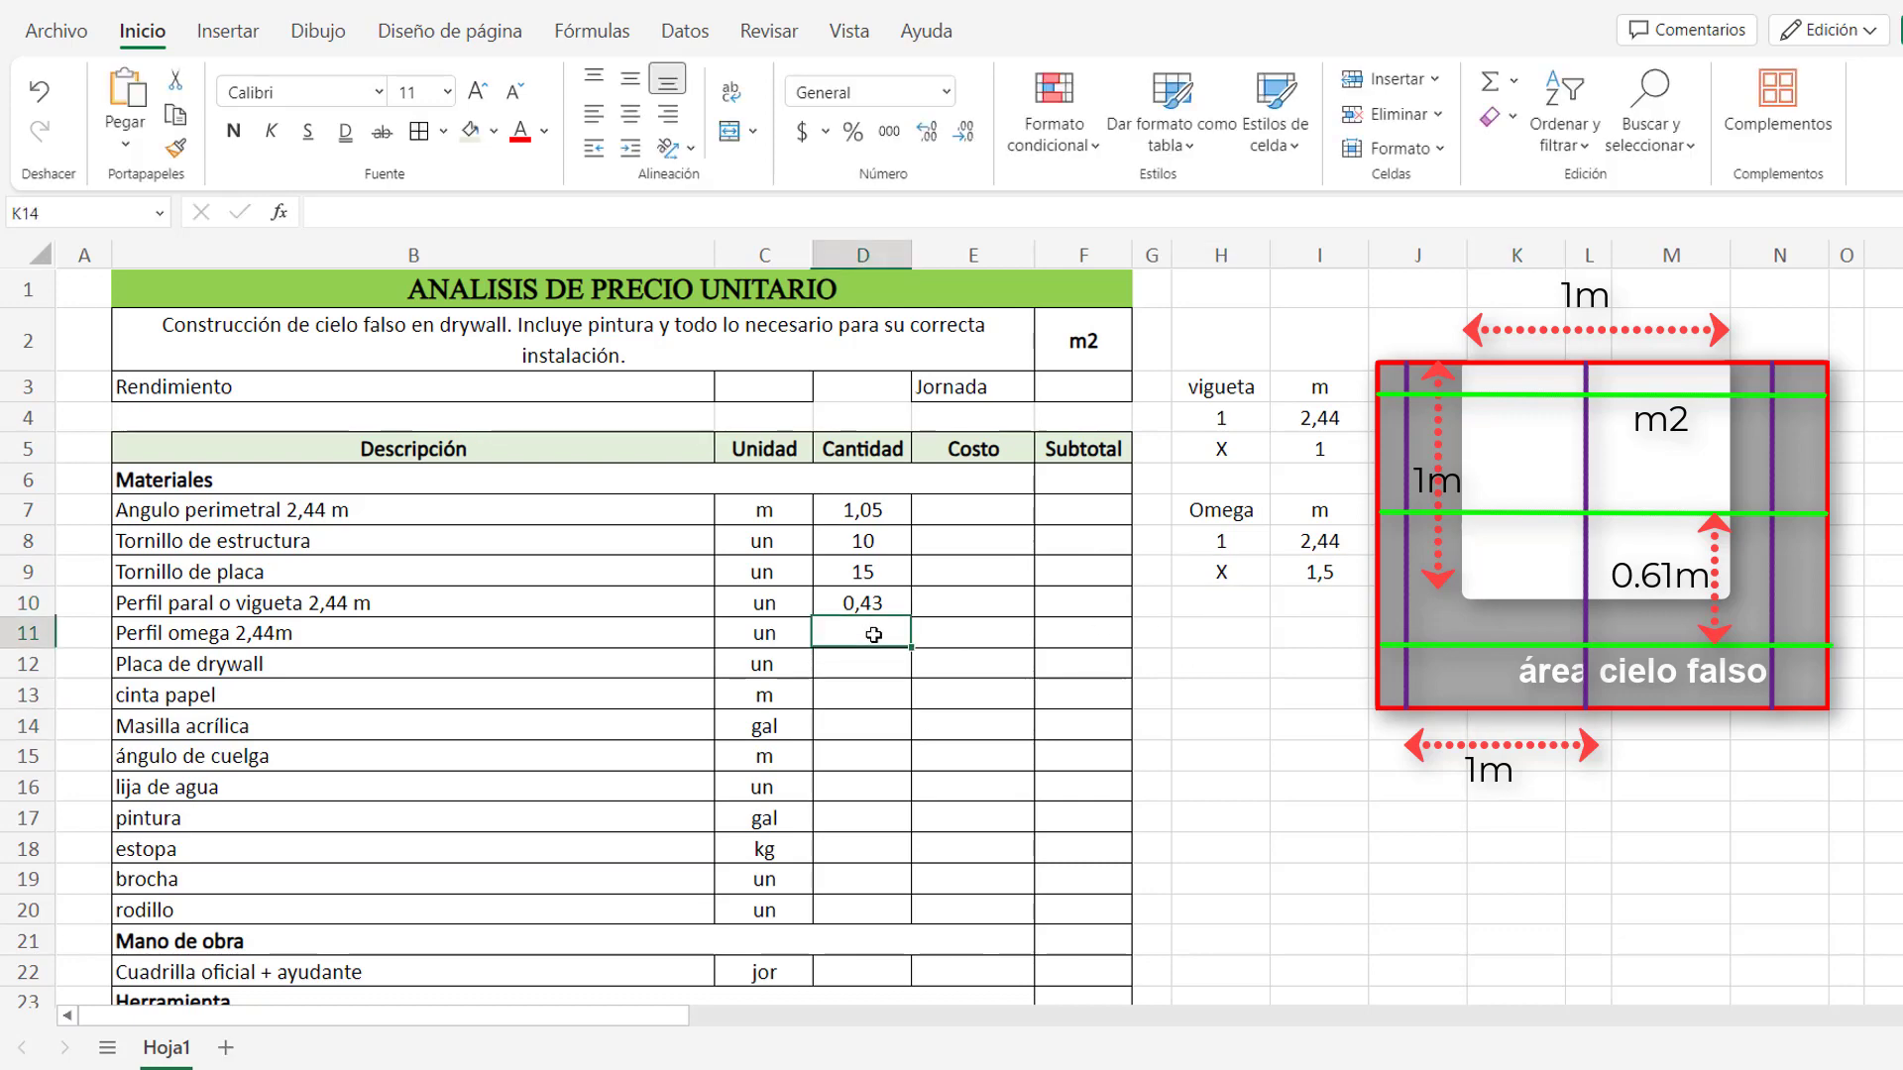
type("=")
left_click(1204, 545)
type("*")
left_click(1318, 572)
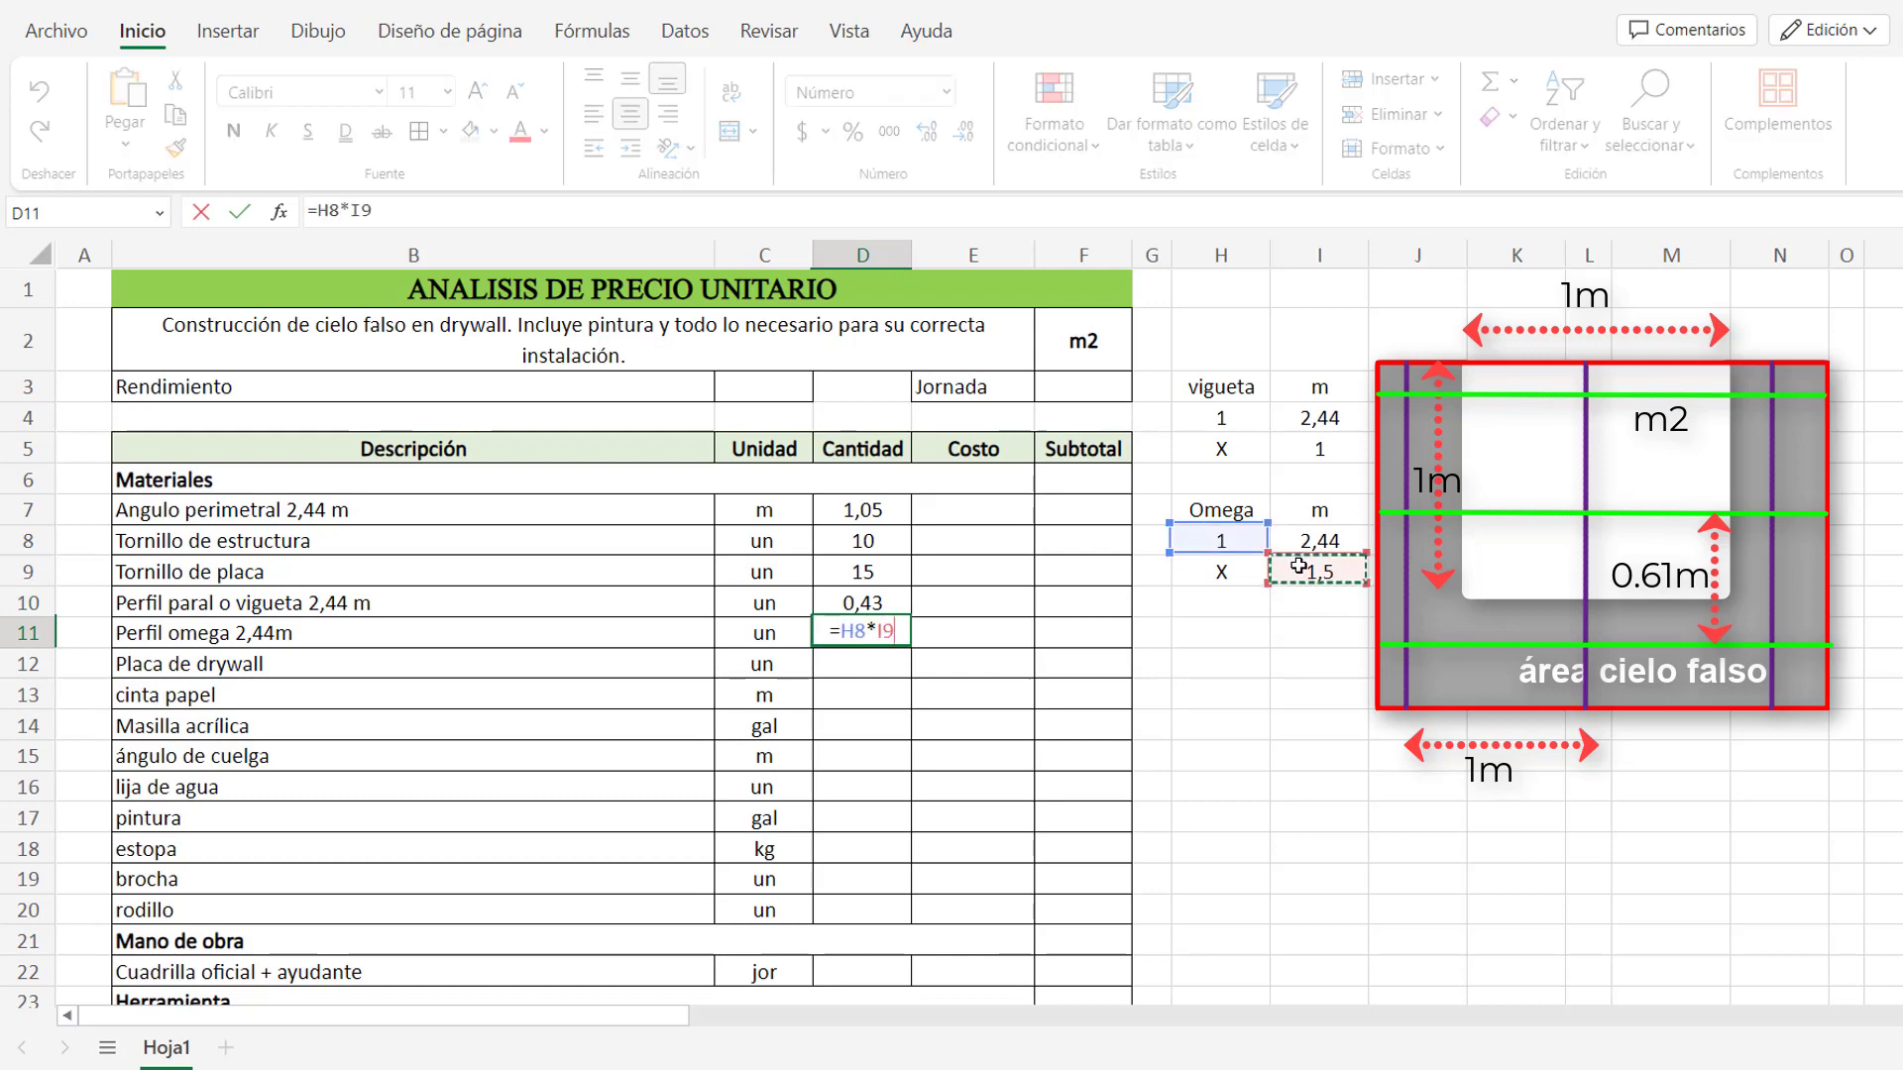
type("/")
left_click(1318, 541)
key("Return")
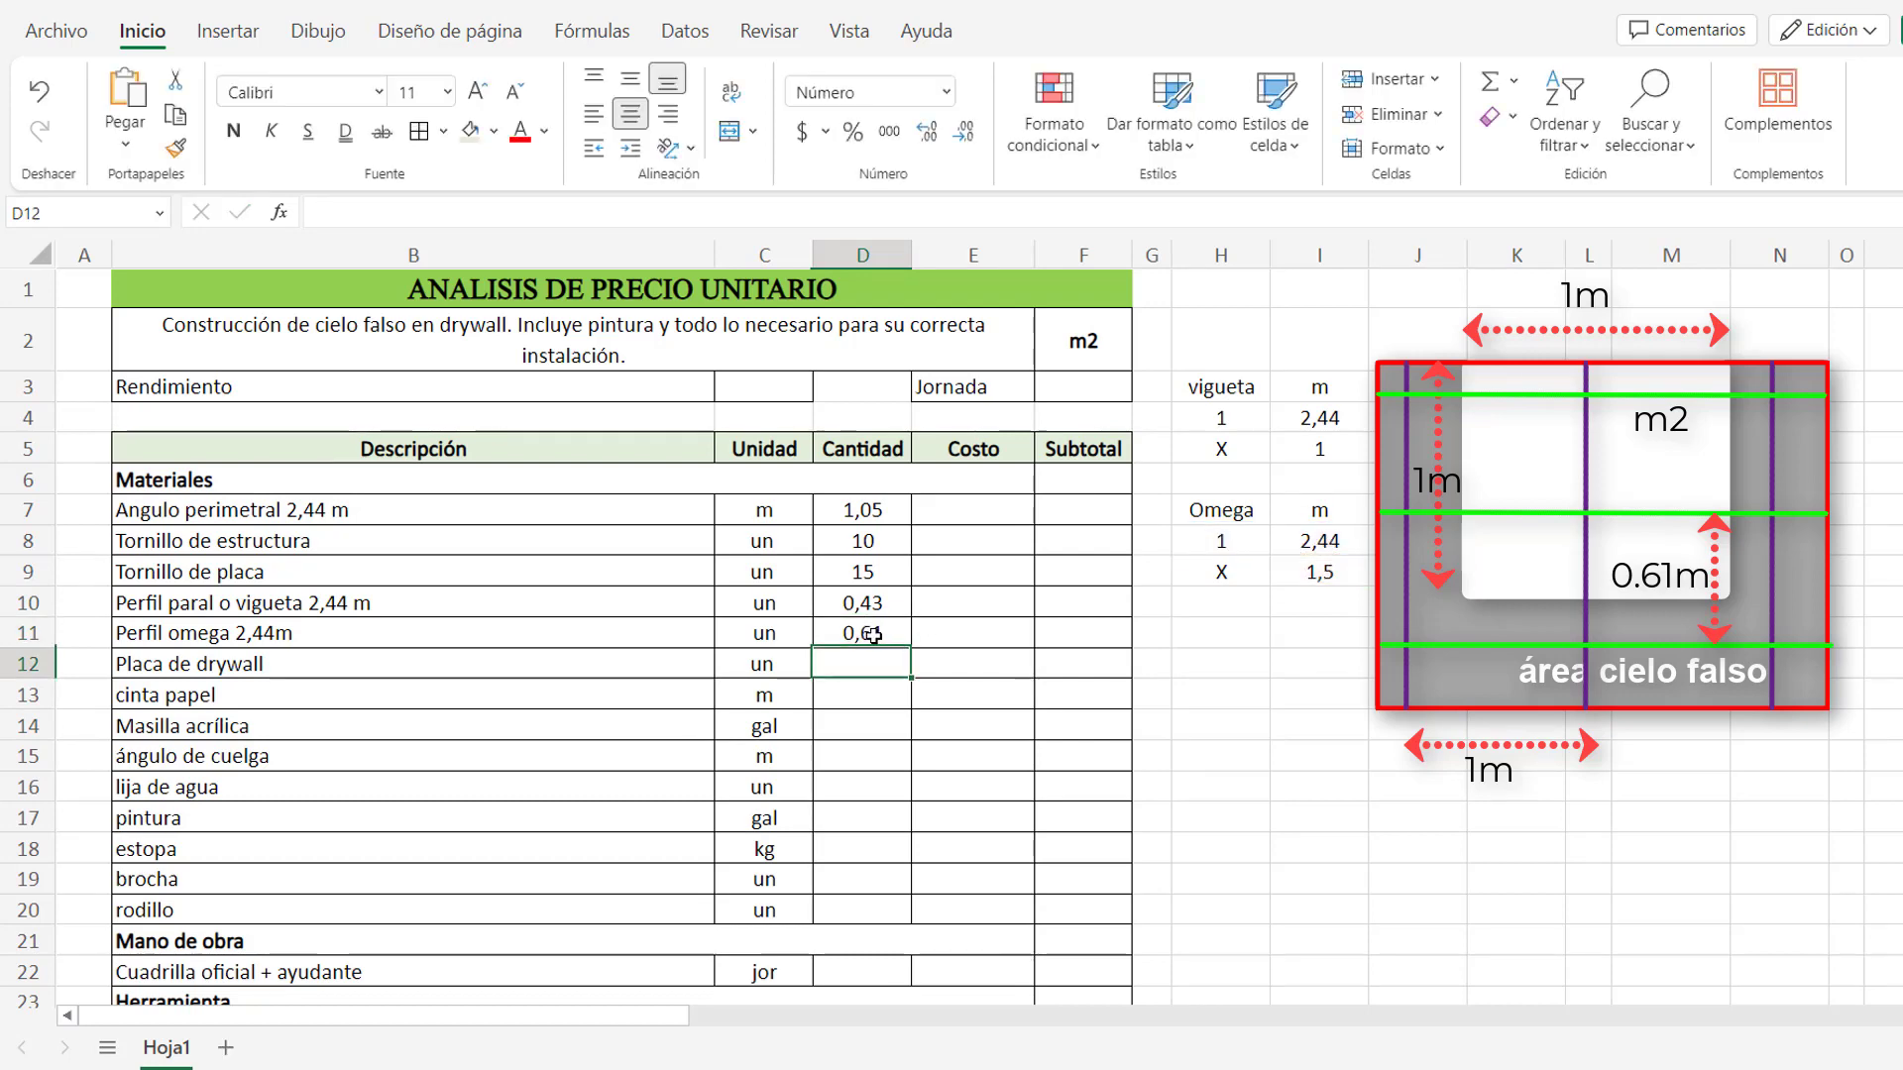
left_click(867, 634)
left_click(326, 214)
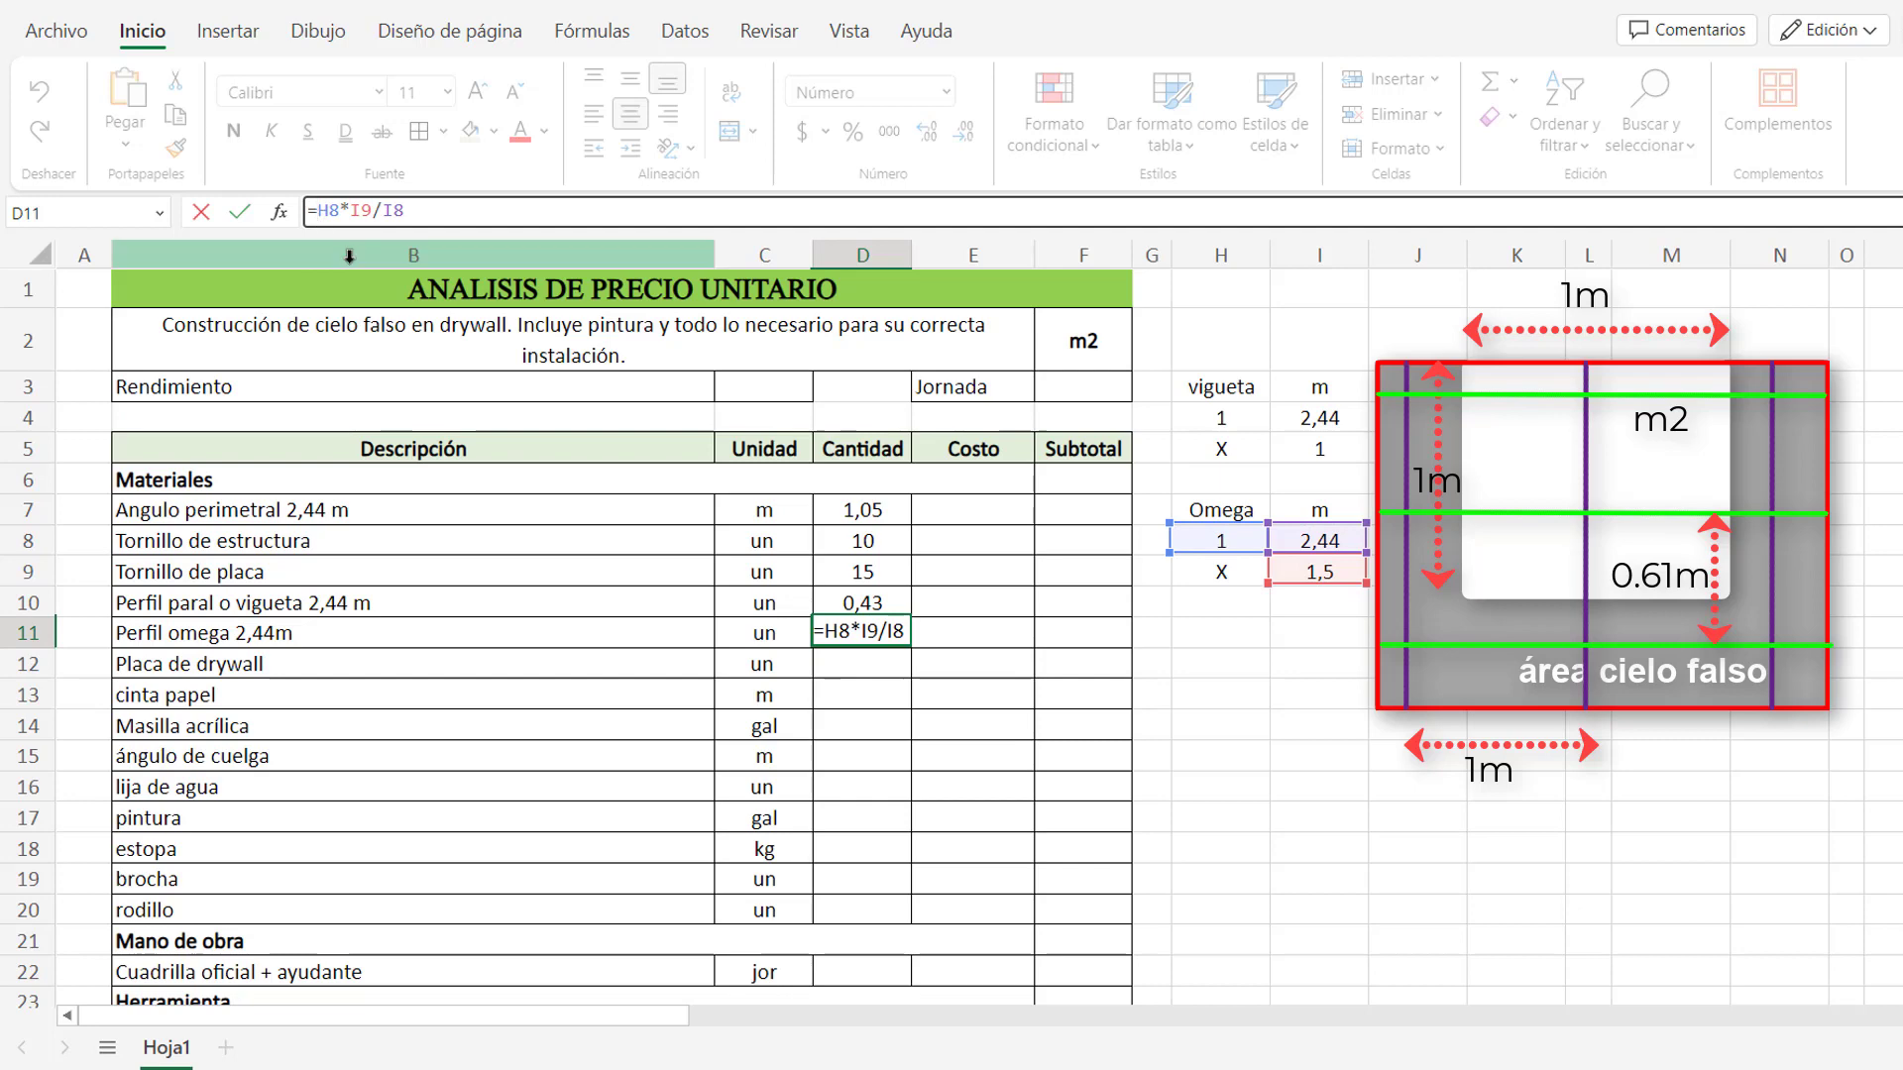
type("(")
left_click(442, 215)
type(")")
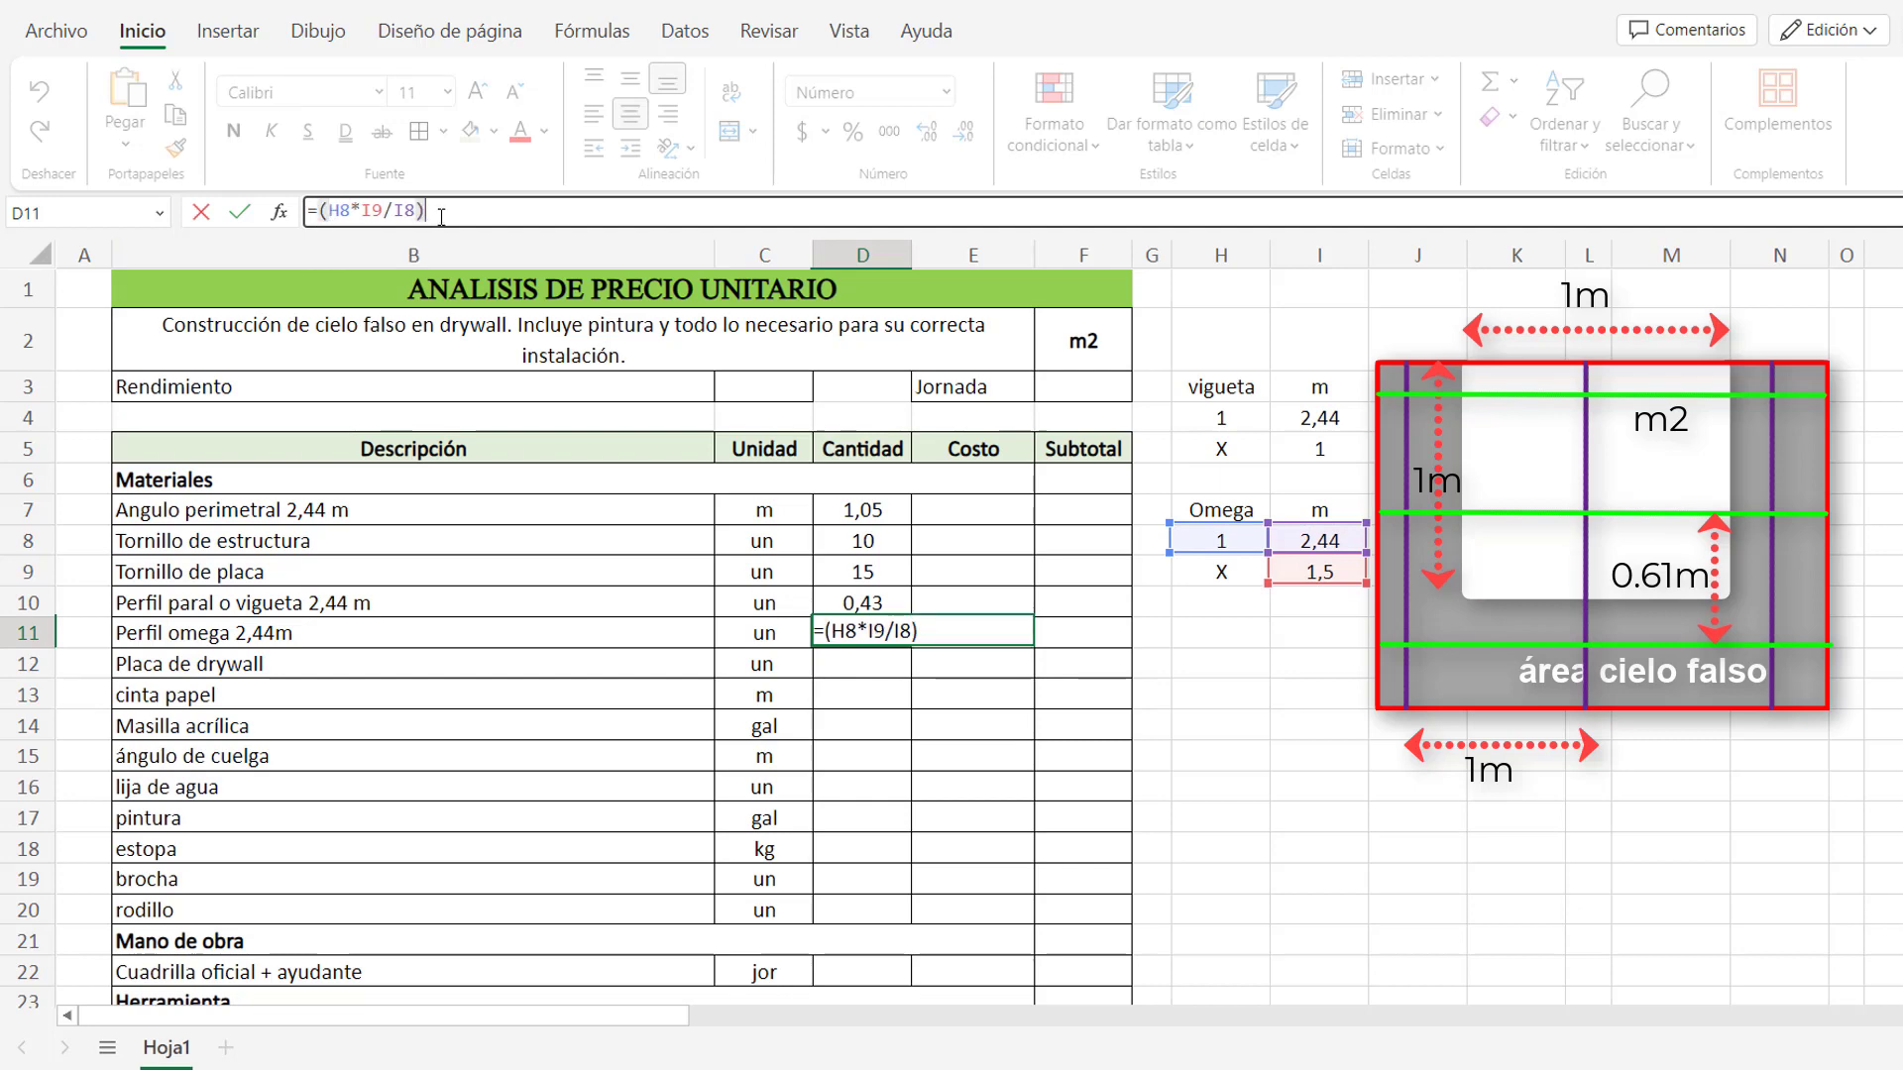
type("*")
type("5")
key("Return")
left_click(832, 630)
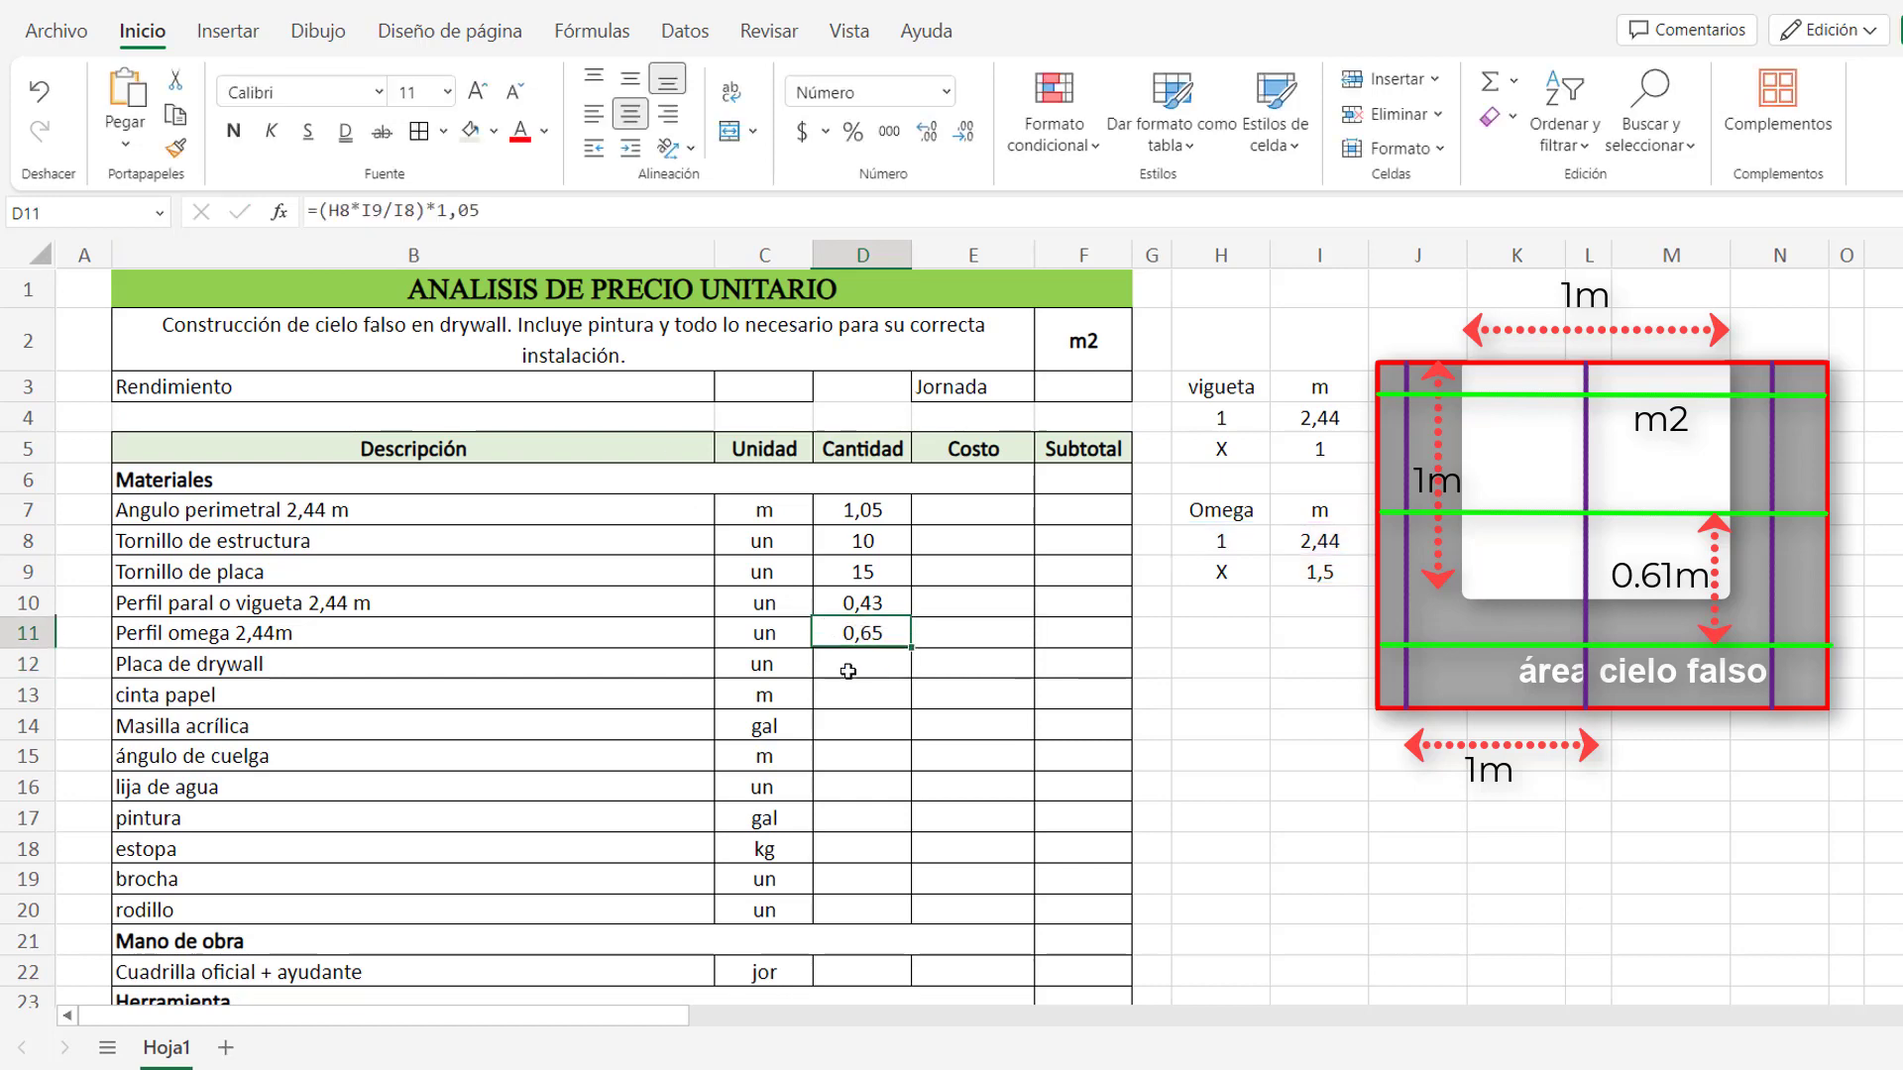
left_click(847, 667)
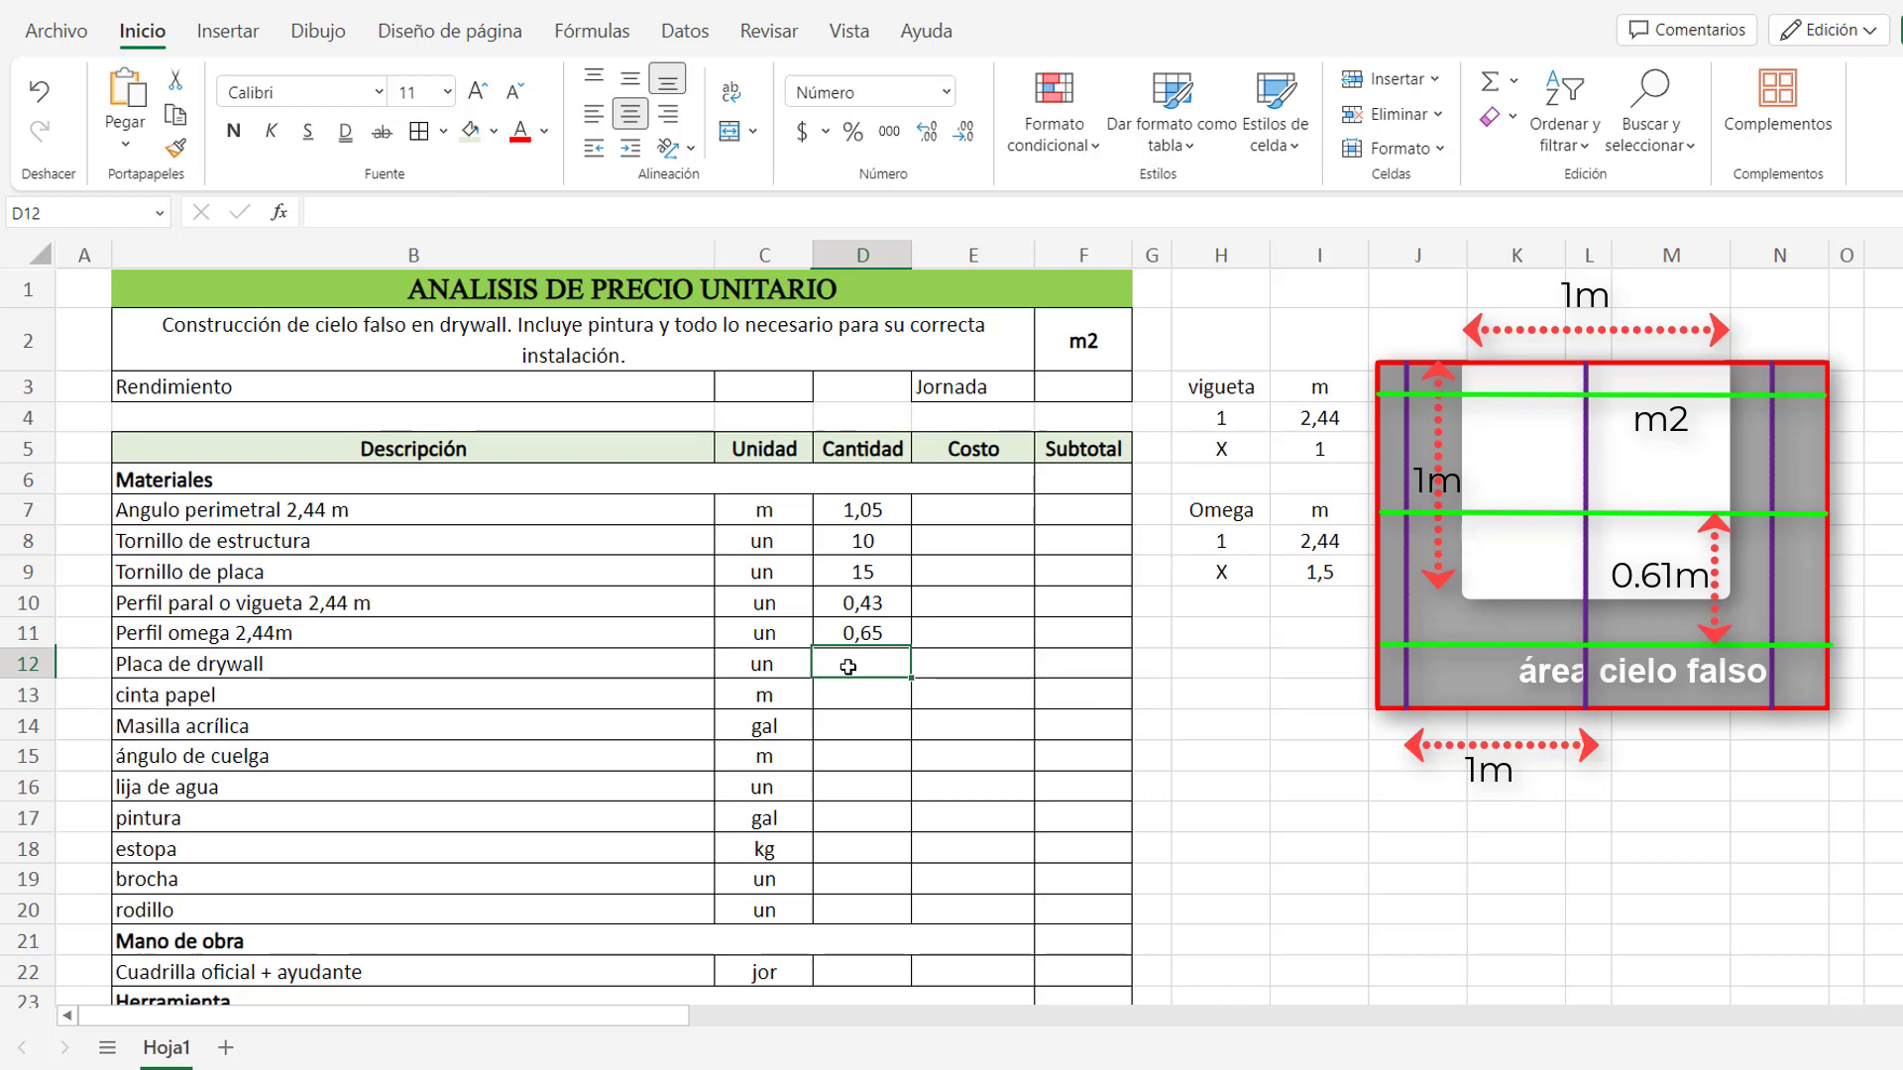
Label the Placa helper block 'Placa' / 'm2' and enter a centred board count of 1 in H12.
left_click(1248, 629)
type("Placa")
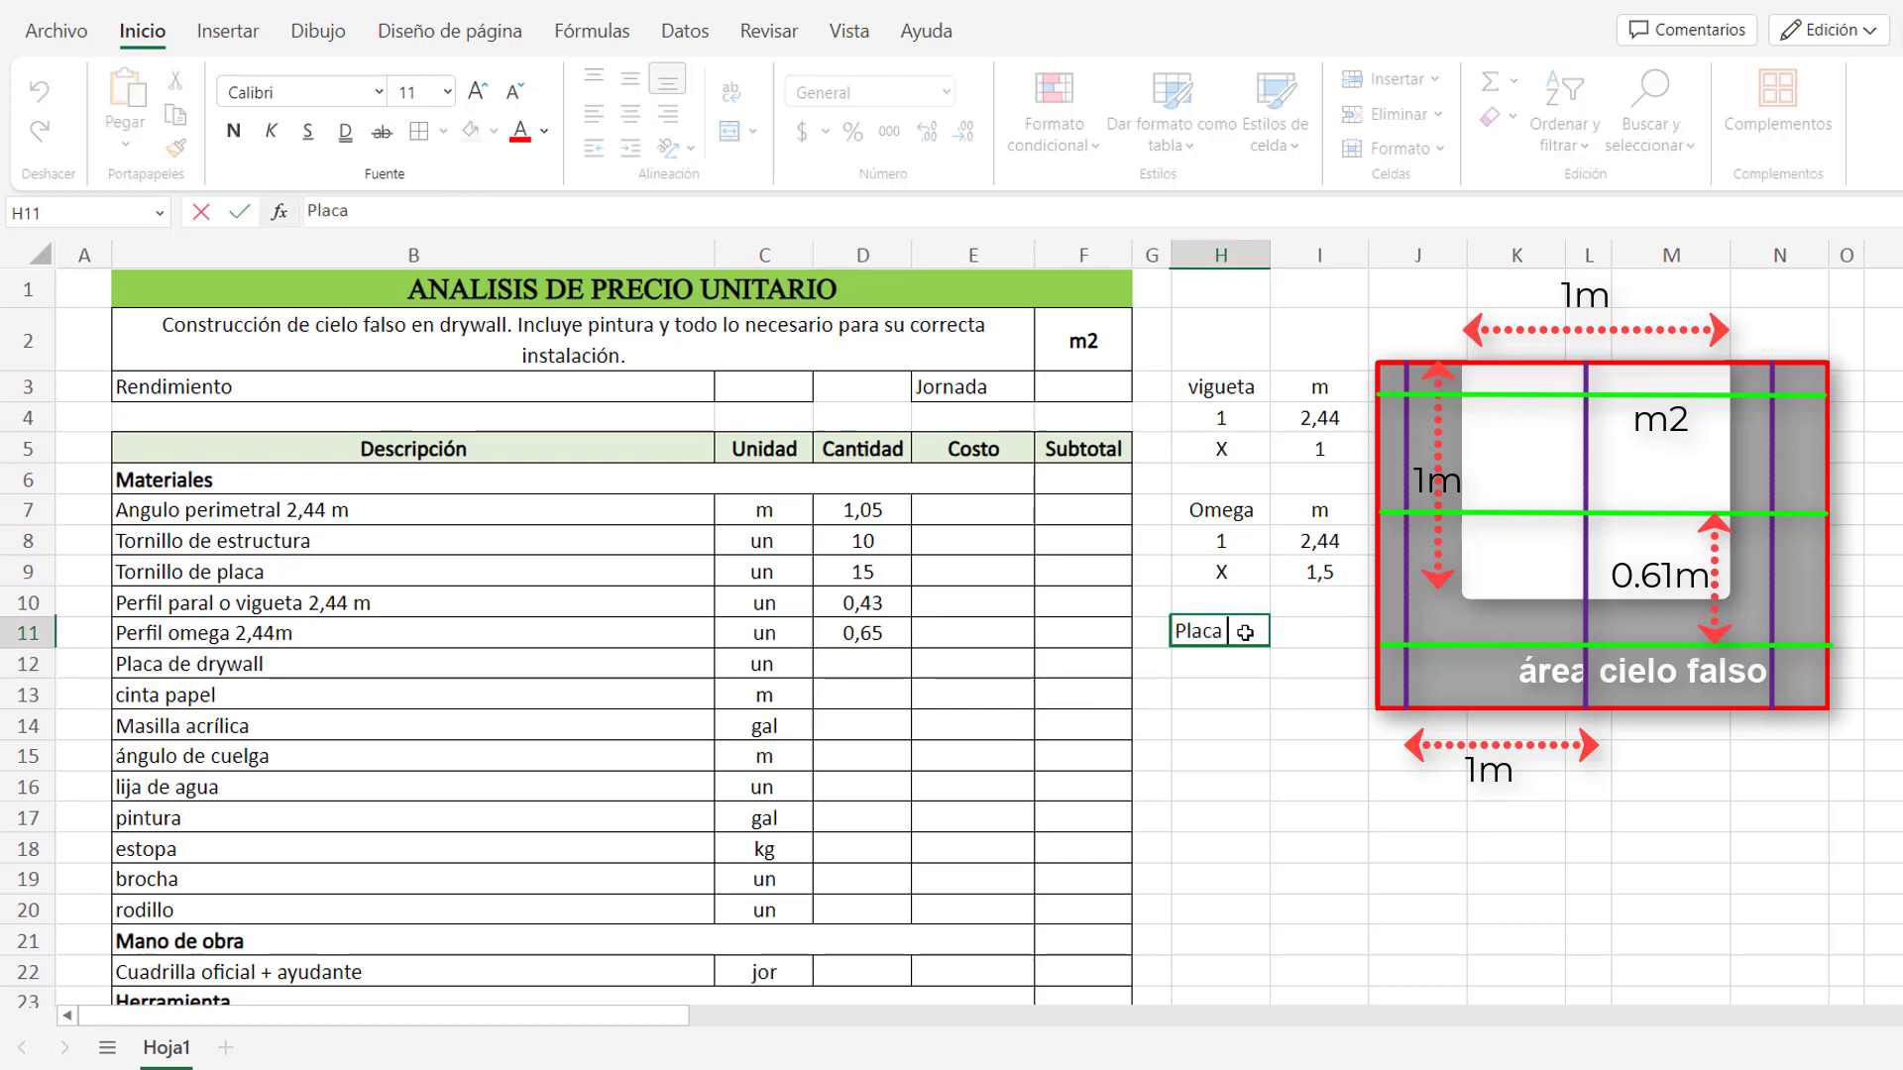
key("Tab")
type("m2")
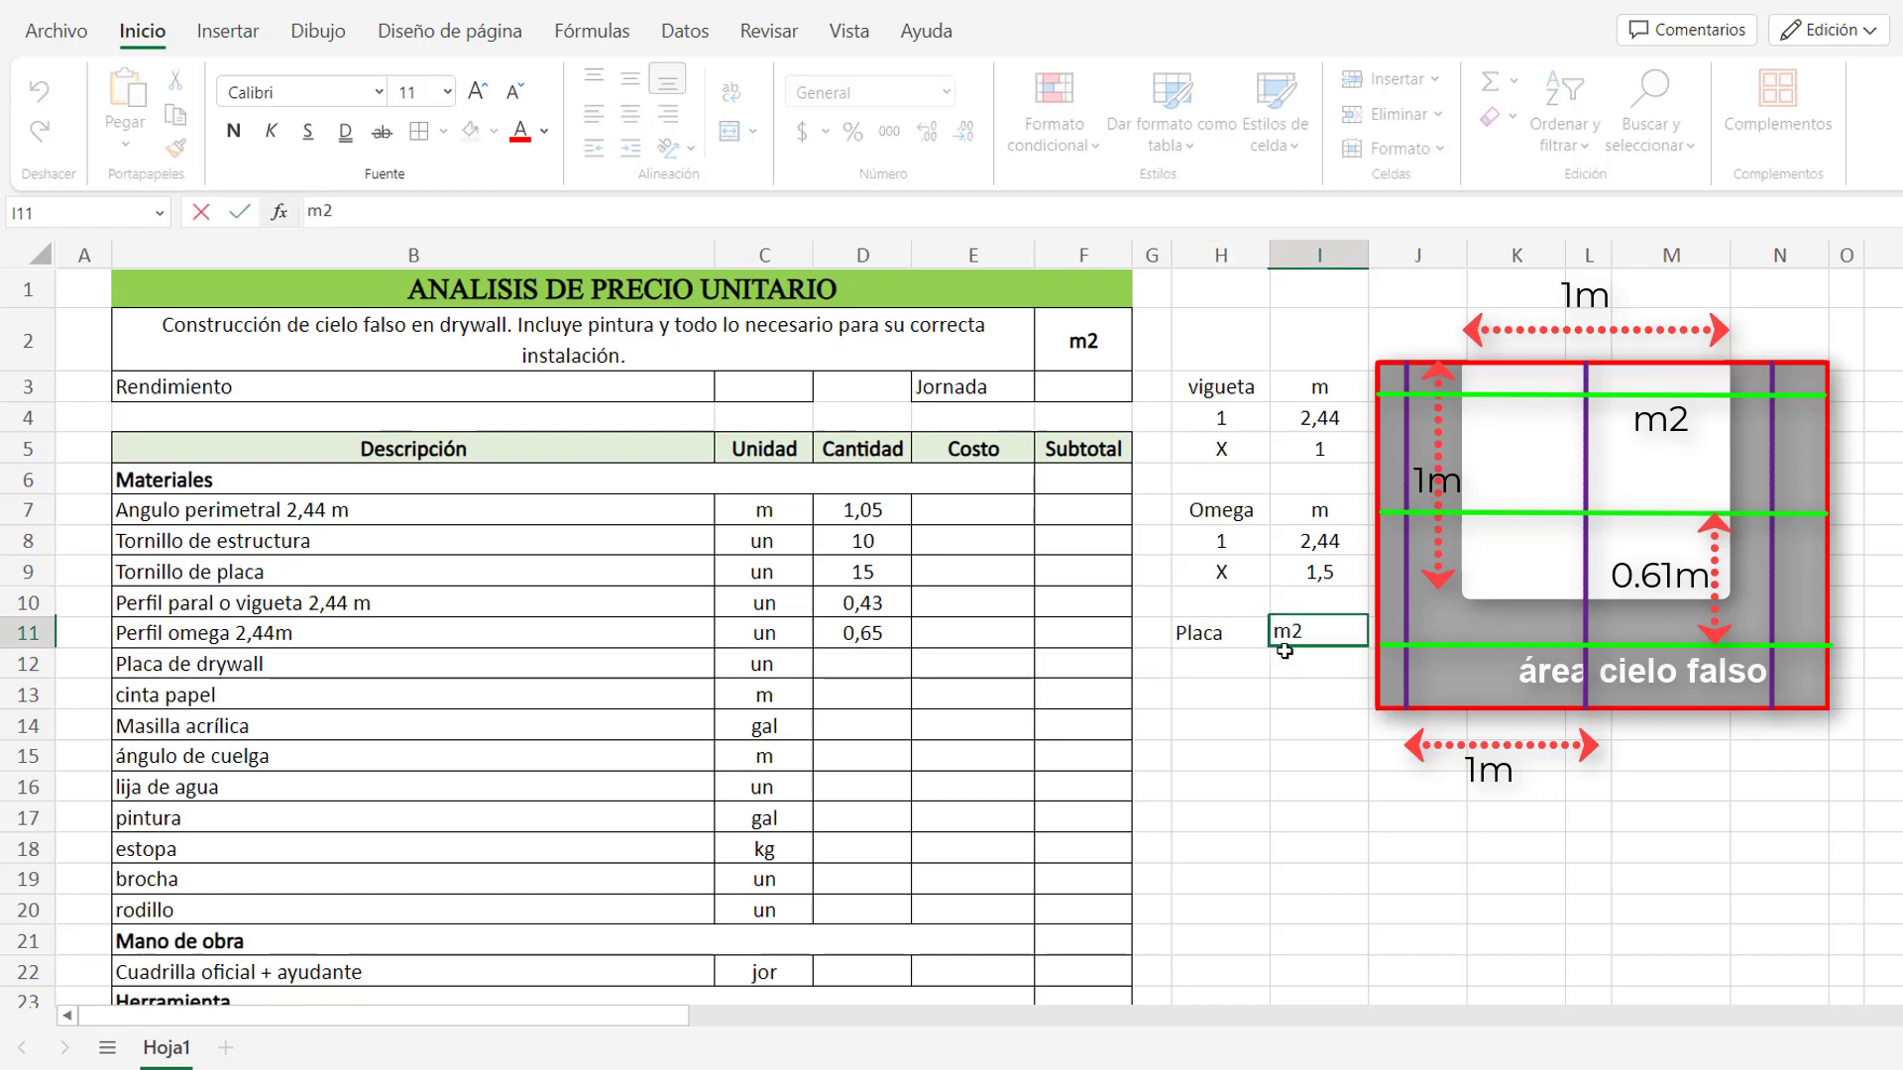
key("Return")
left_click(1234, 659)
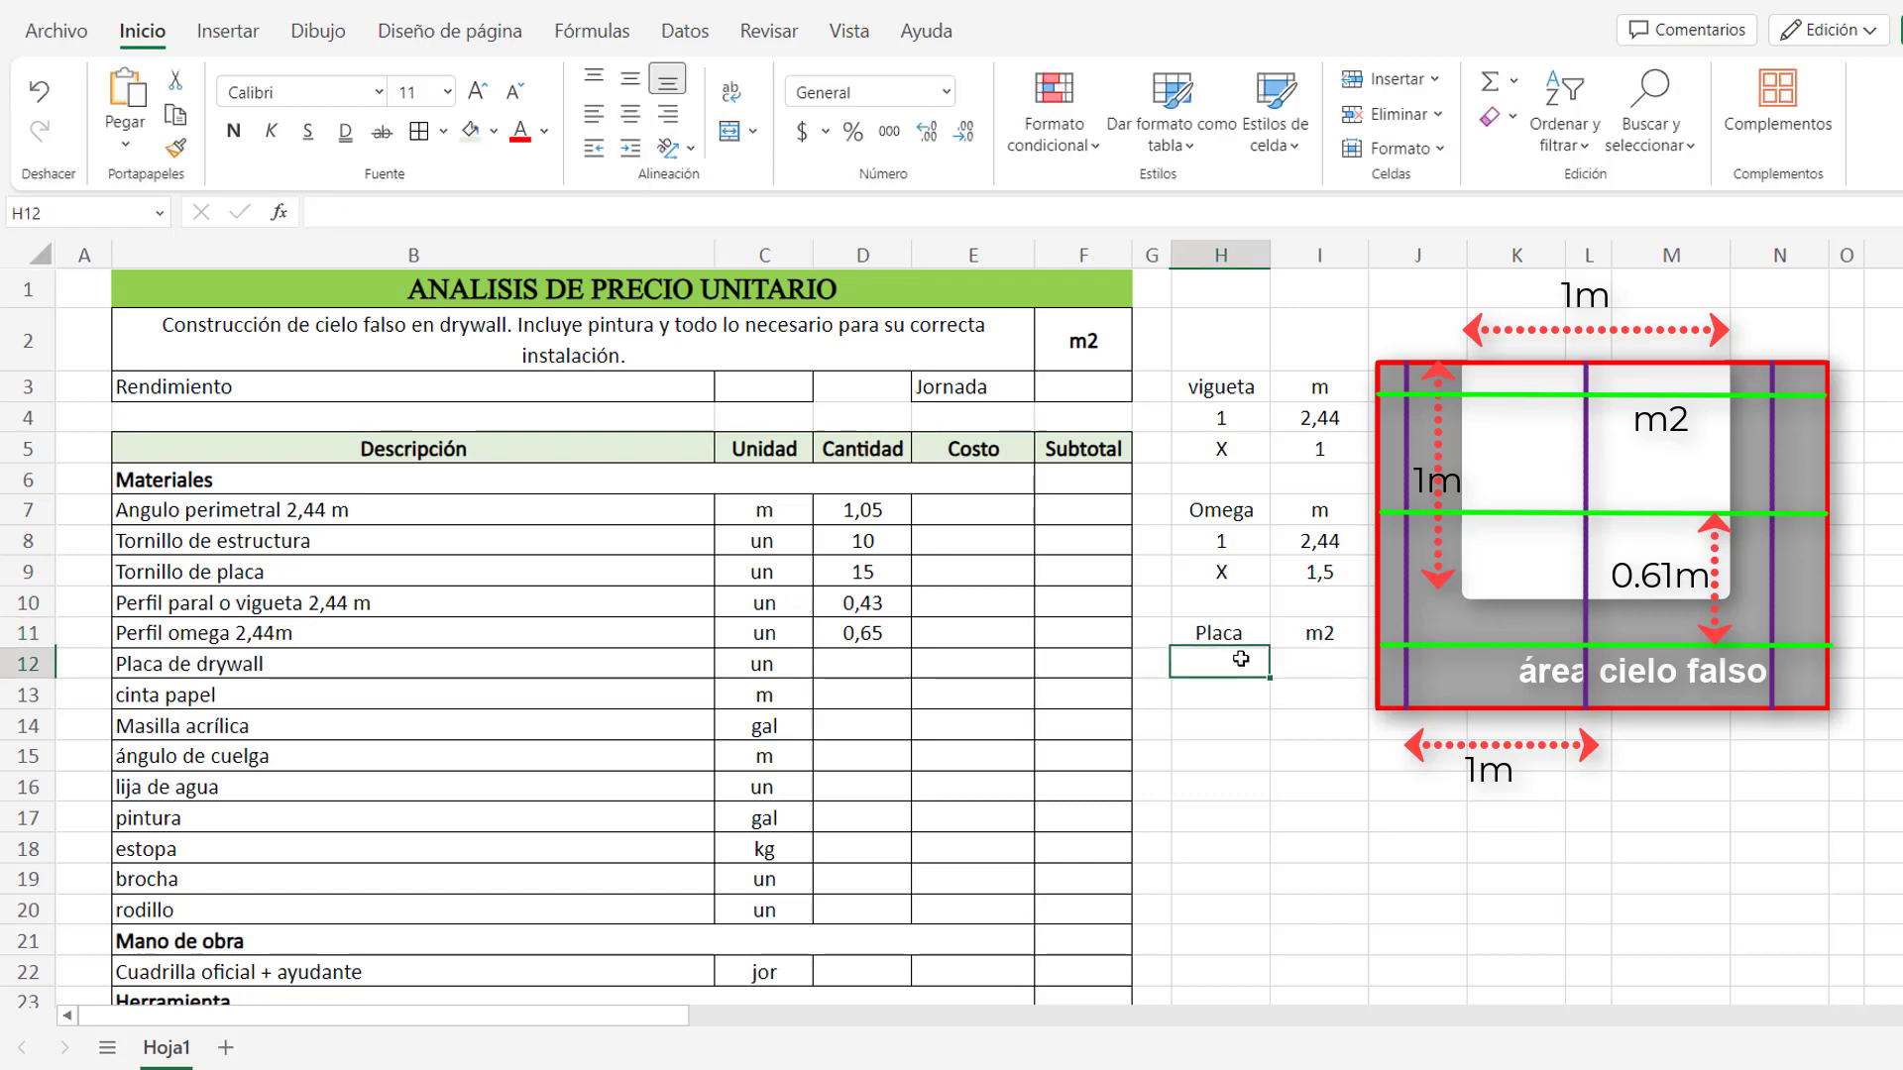
type("1")
key("Tab")
left_click(1239, 662)
key("alt+h")
key("a")
key("c")
Enter the board area =1,22*2,44 in I12, displayed as 2,98.
left_click(1304, 664)
type("=1,22*")
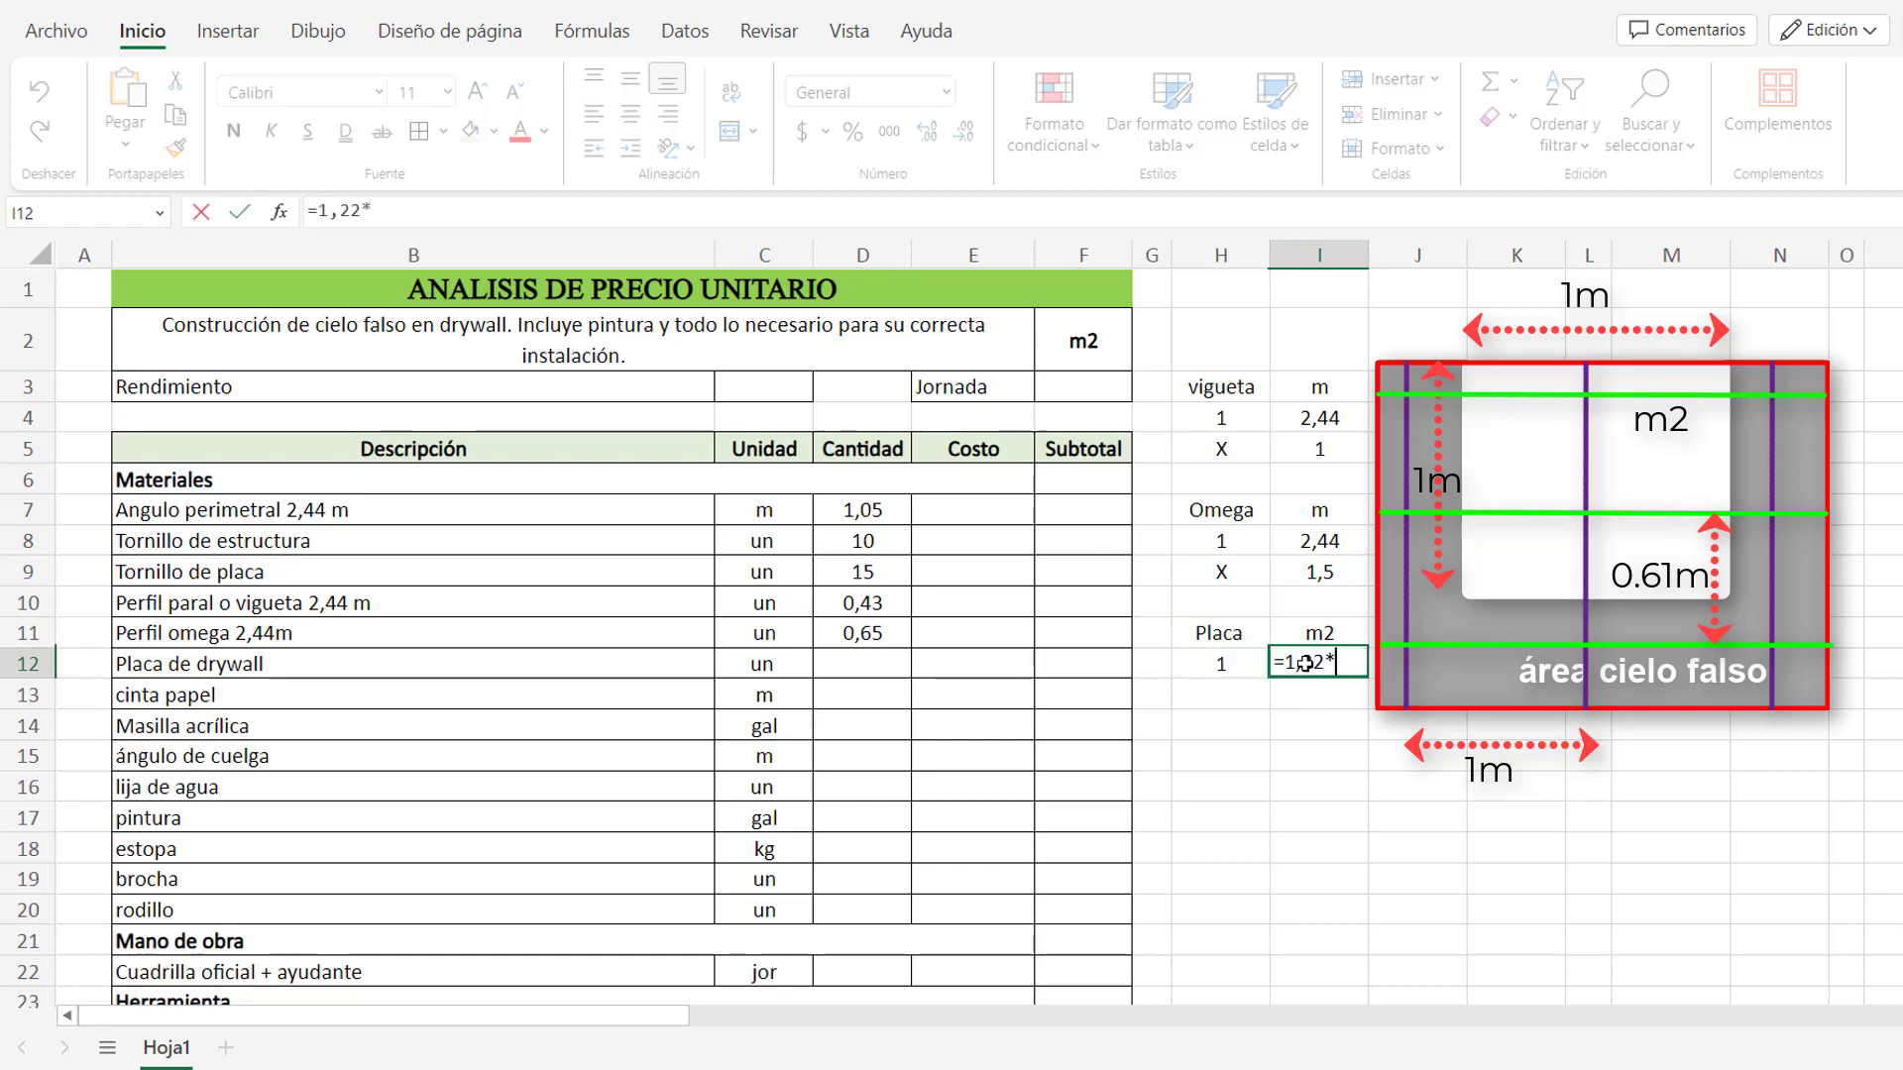
type("2,44")
key("Return")
left_click(1308, 662)
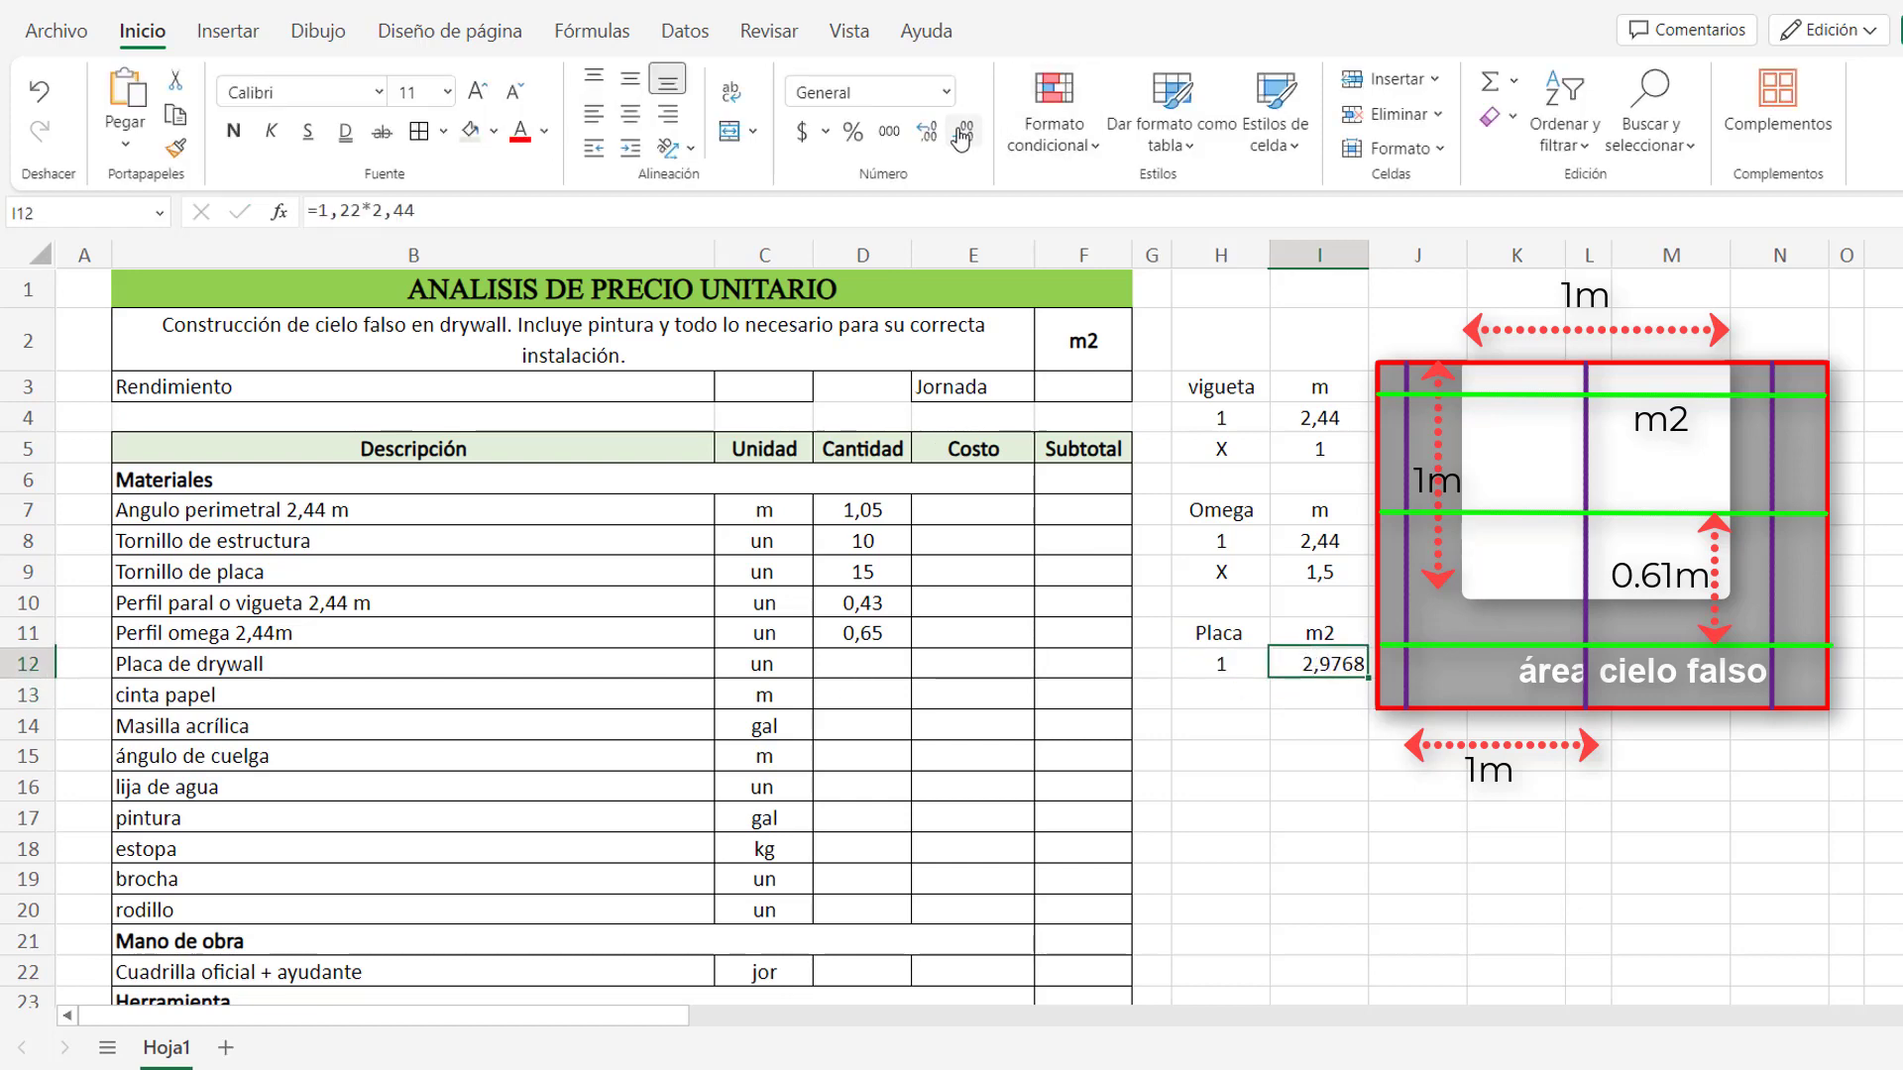
left_click(962, 134)
left_click(961, 134)
left_click(1209, 692)
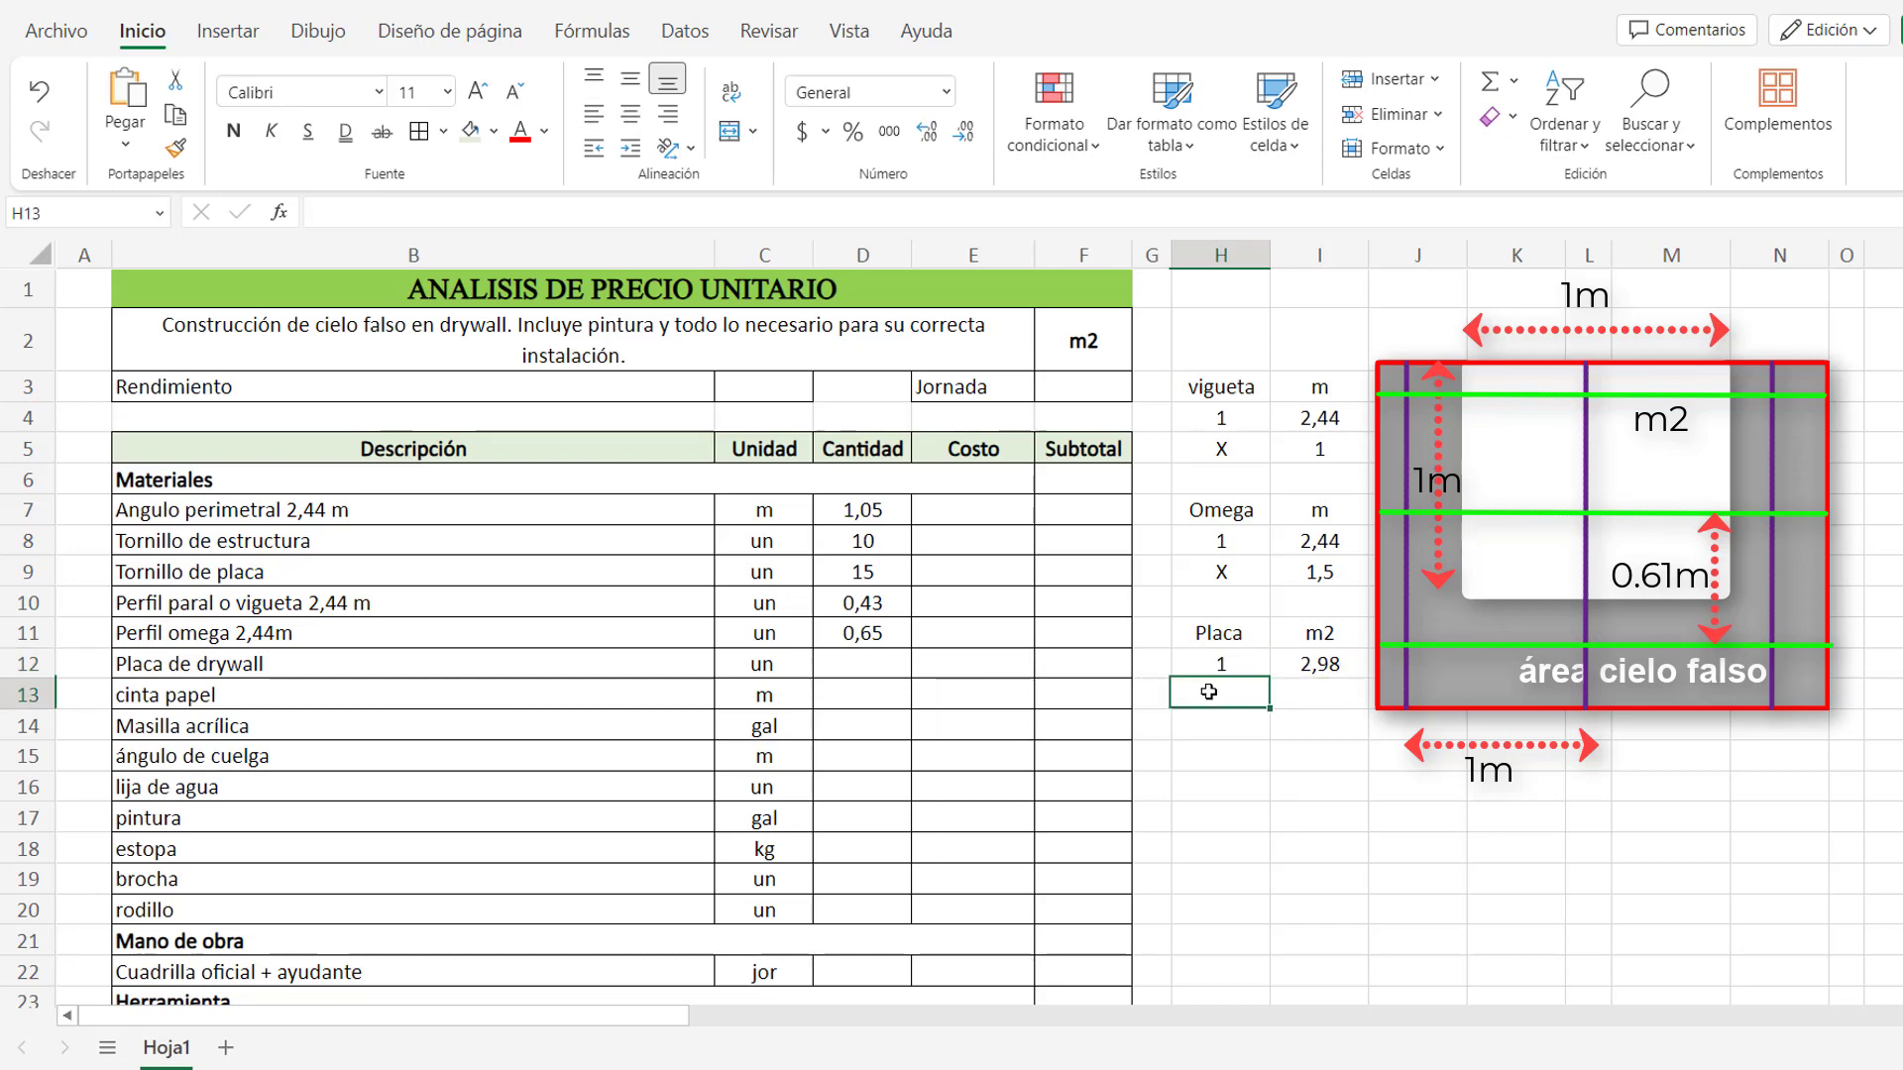
Add X and 1 in H13:I13 and centre the helper values H12:I13.
type("X")
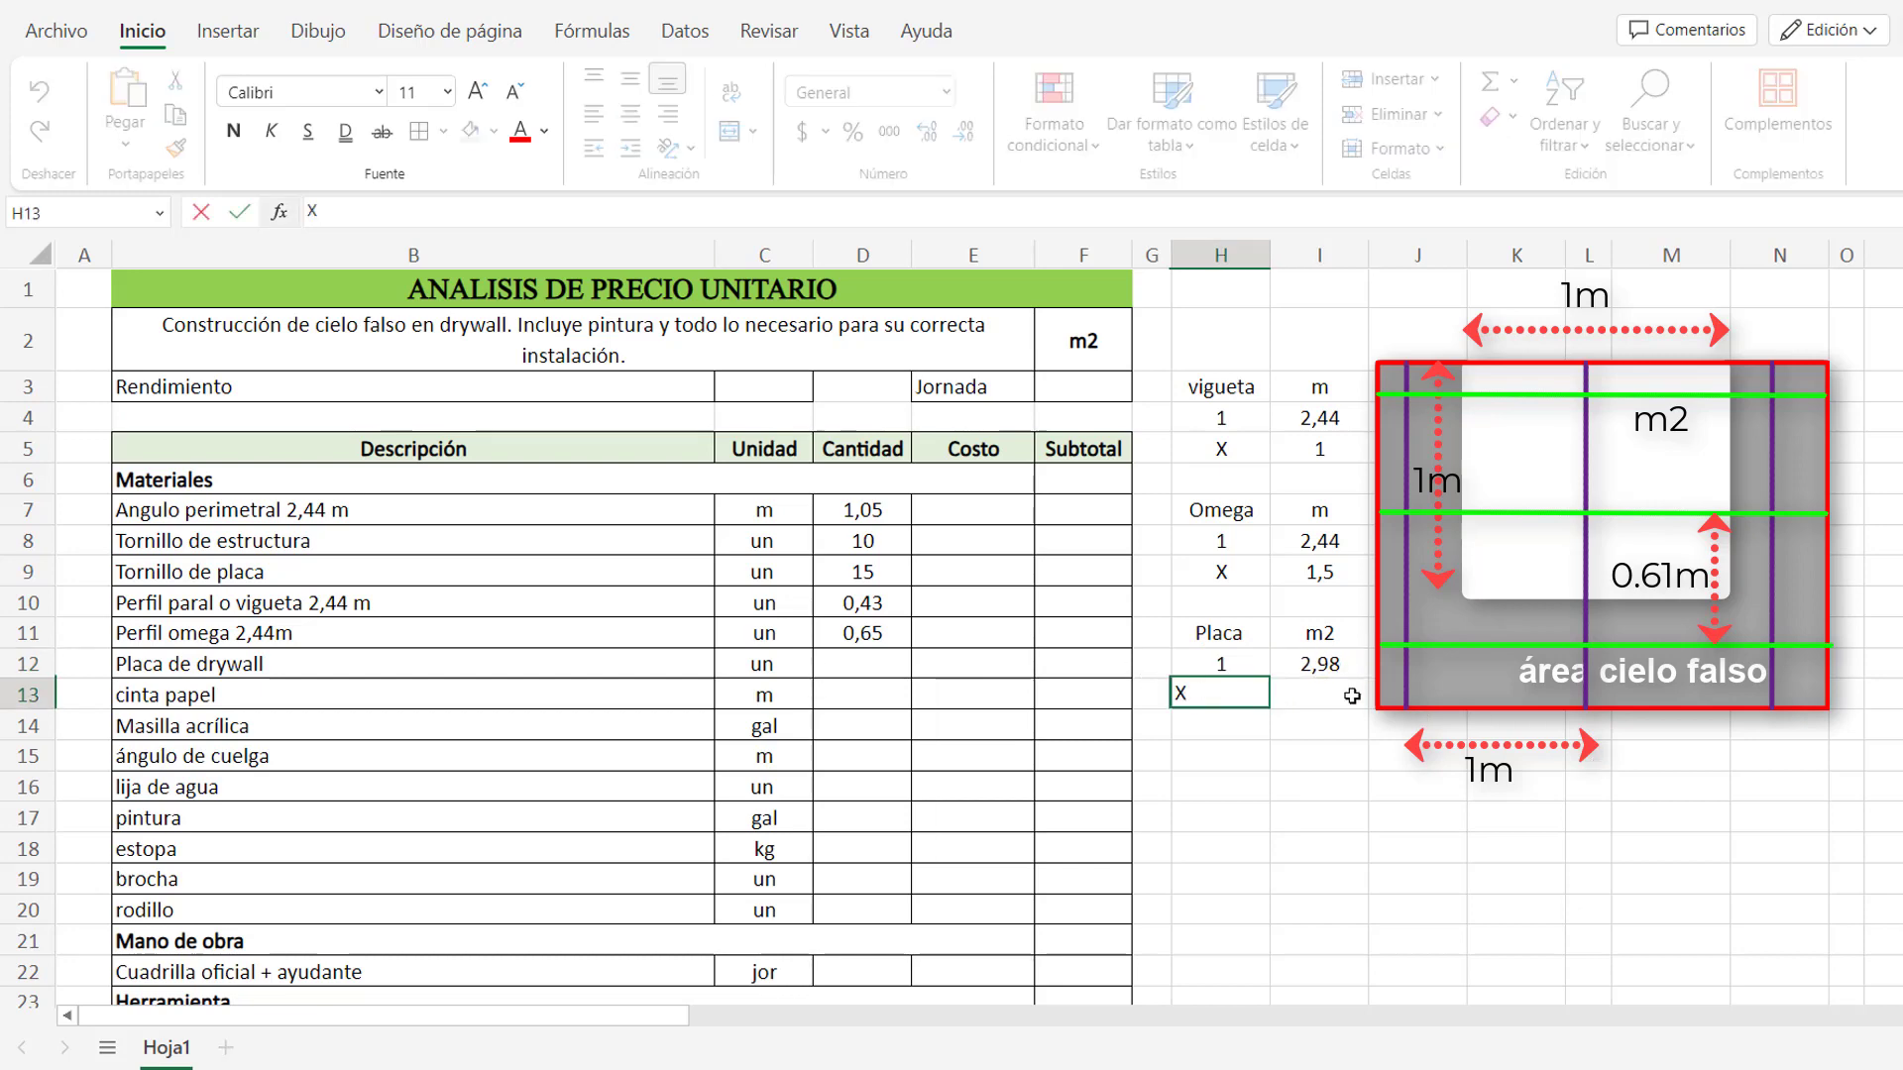
key("Tab")
type("1")
left_click(1303, 743)
left_click_drag(1219, 662, 1318, 693)
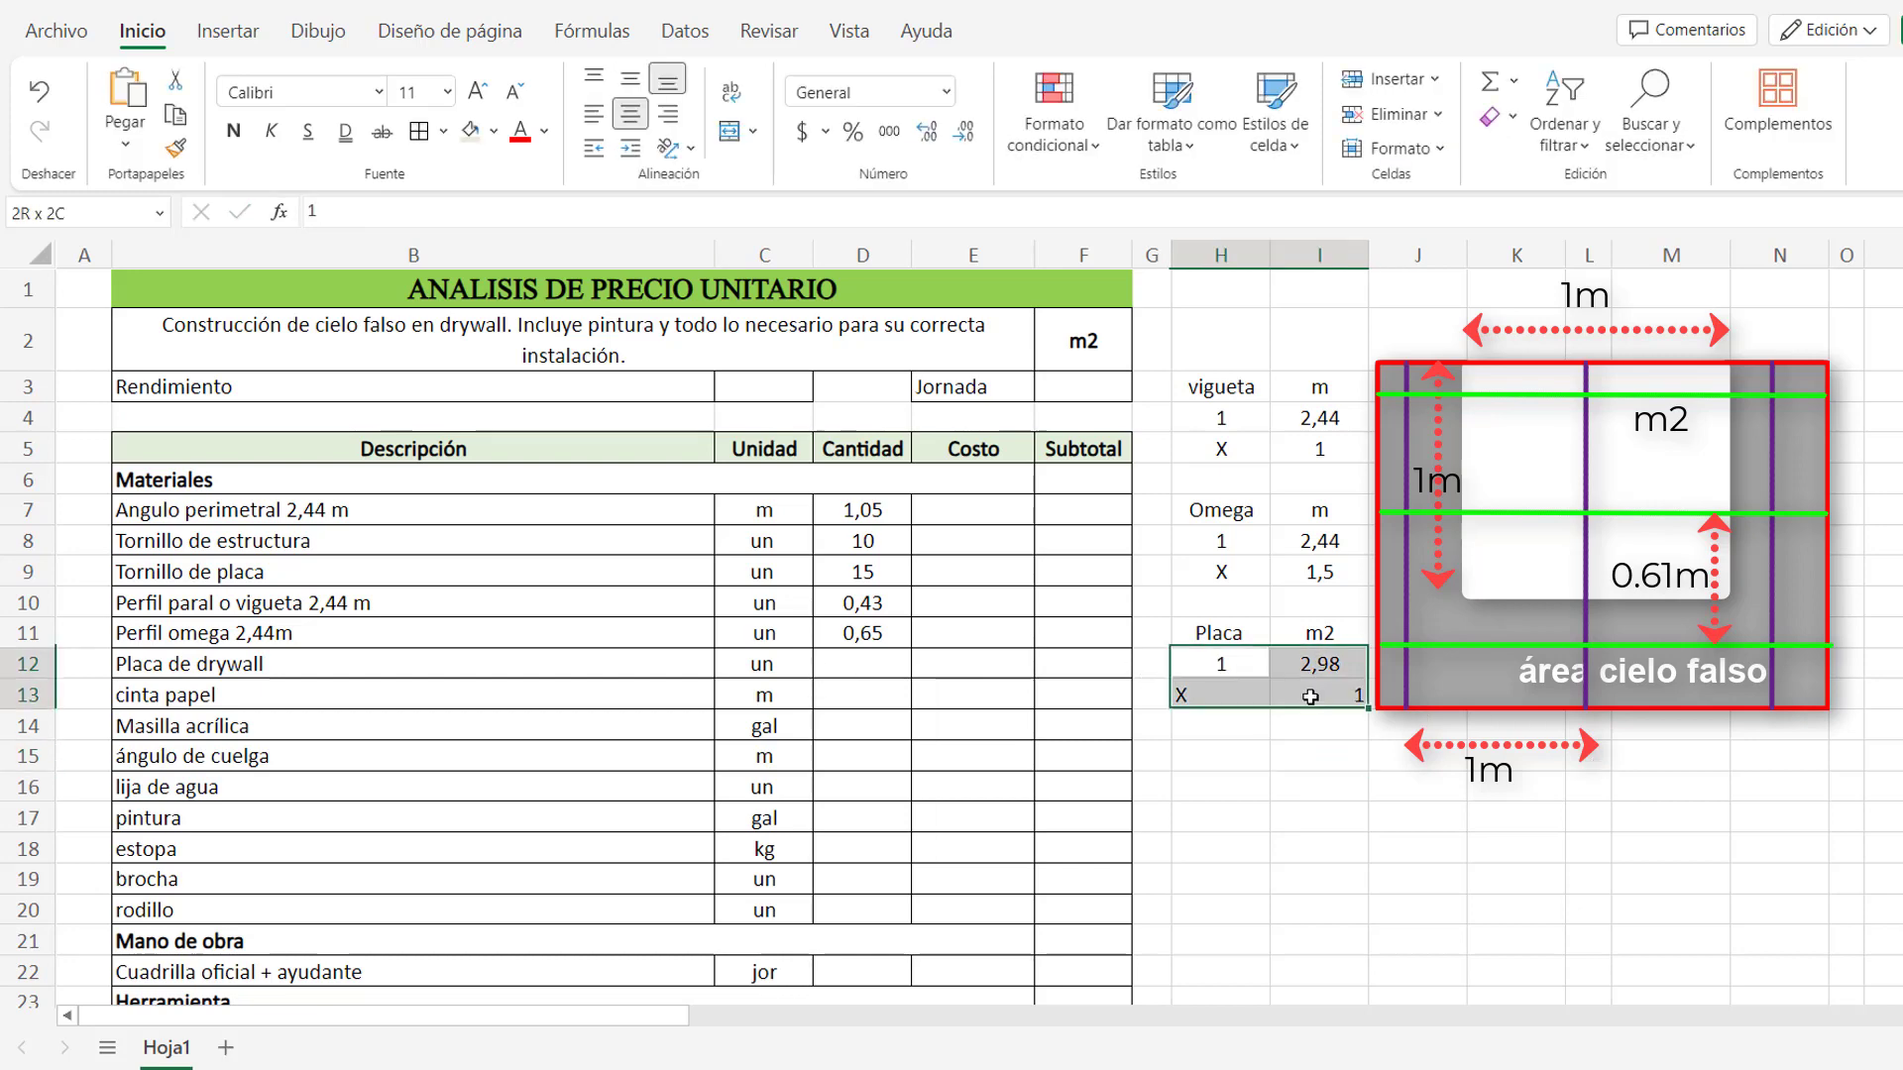
left_click(631, 113)
left_click(1211, 693)
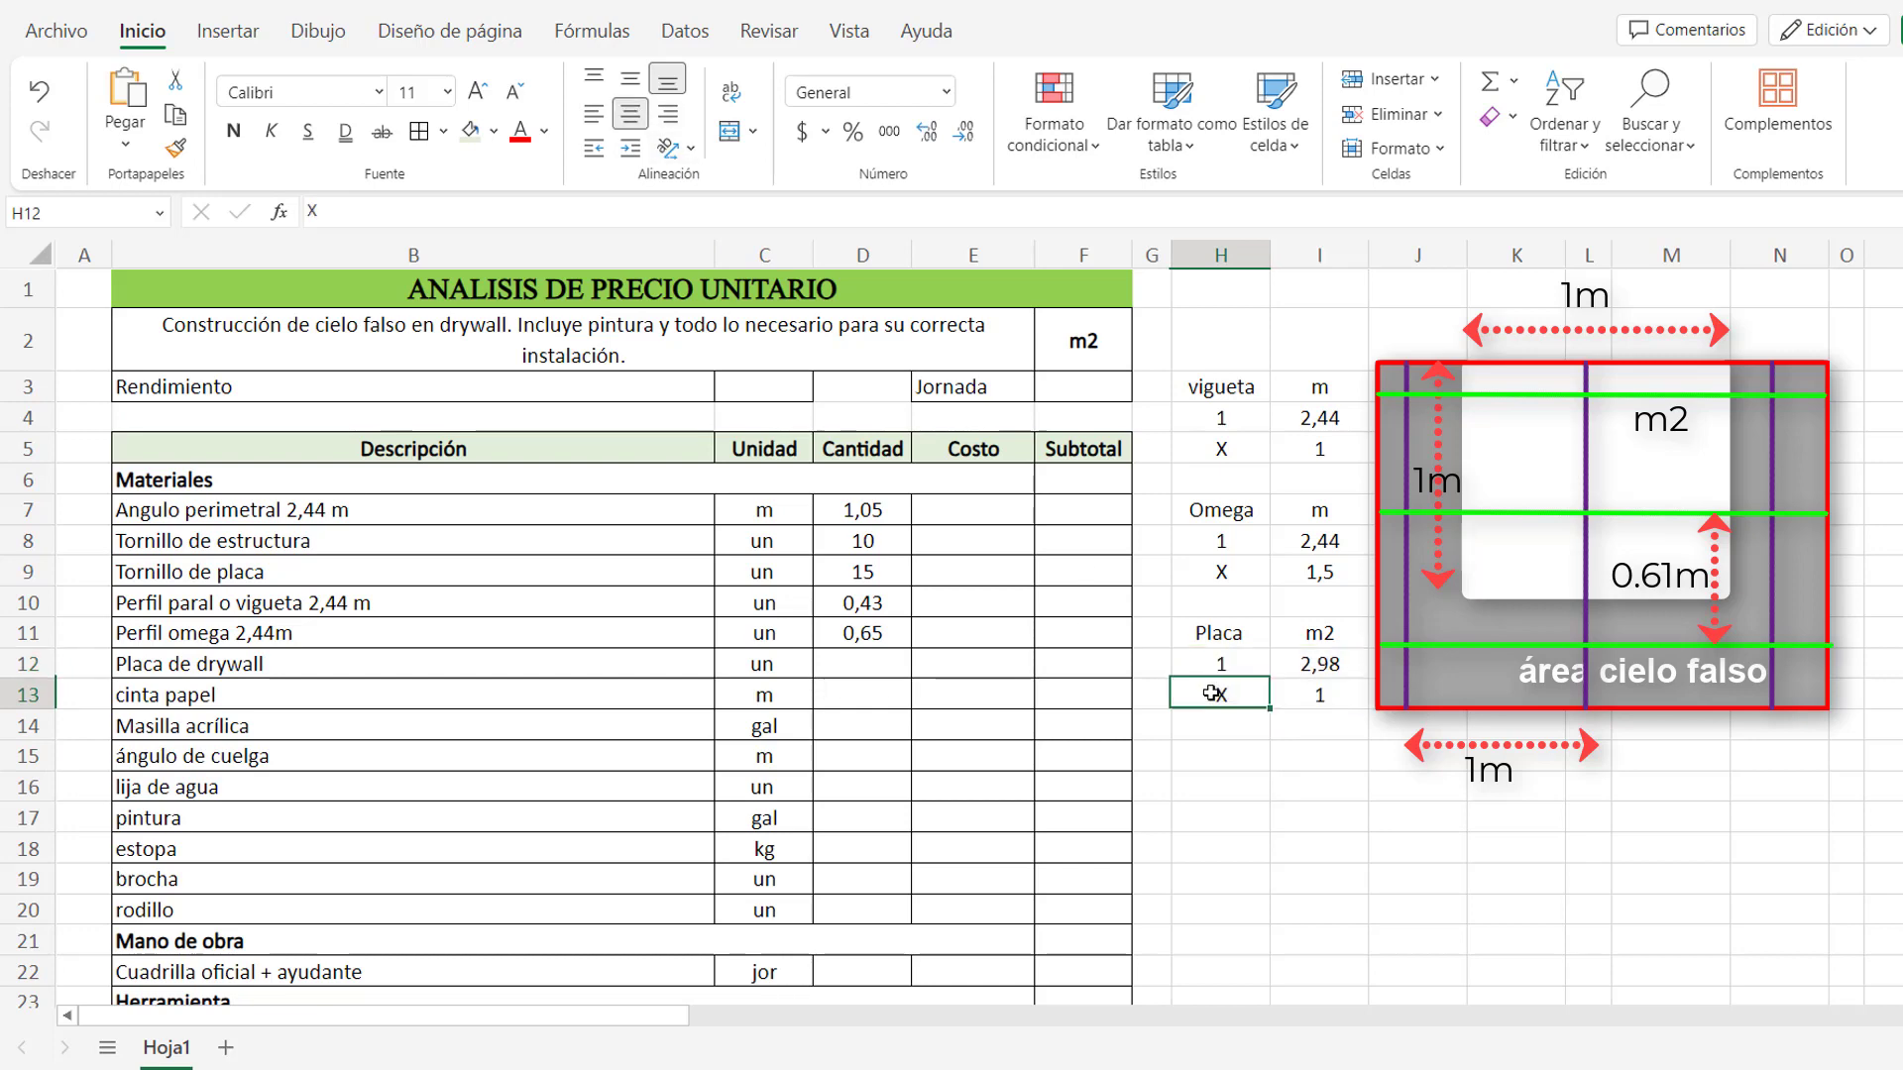
Set Placa de drywall's quantity in D12 to =(H12*I13/I12)*1,1, giving 0,37.
left_click(880, 657)
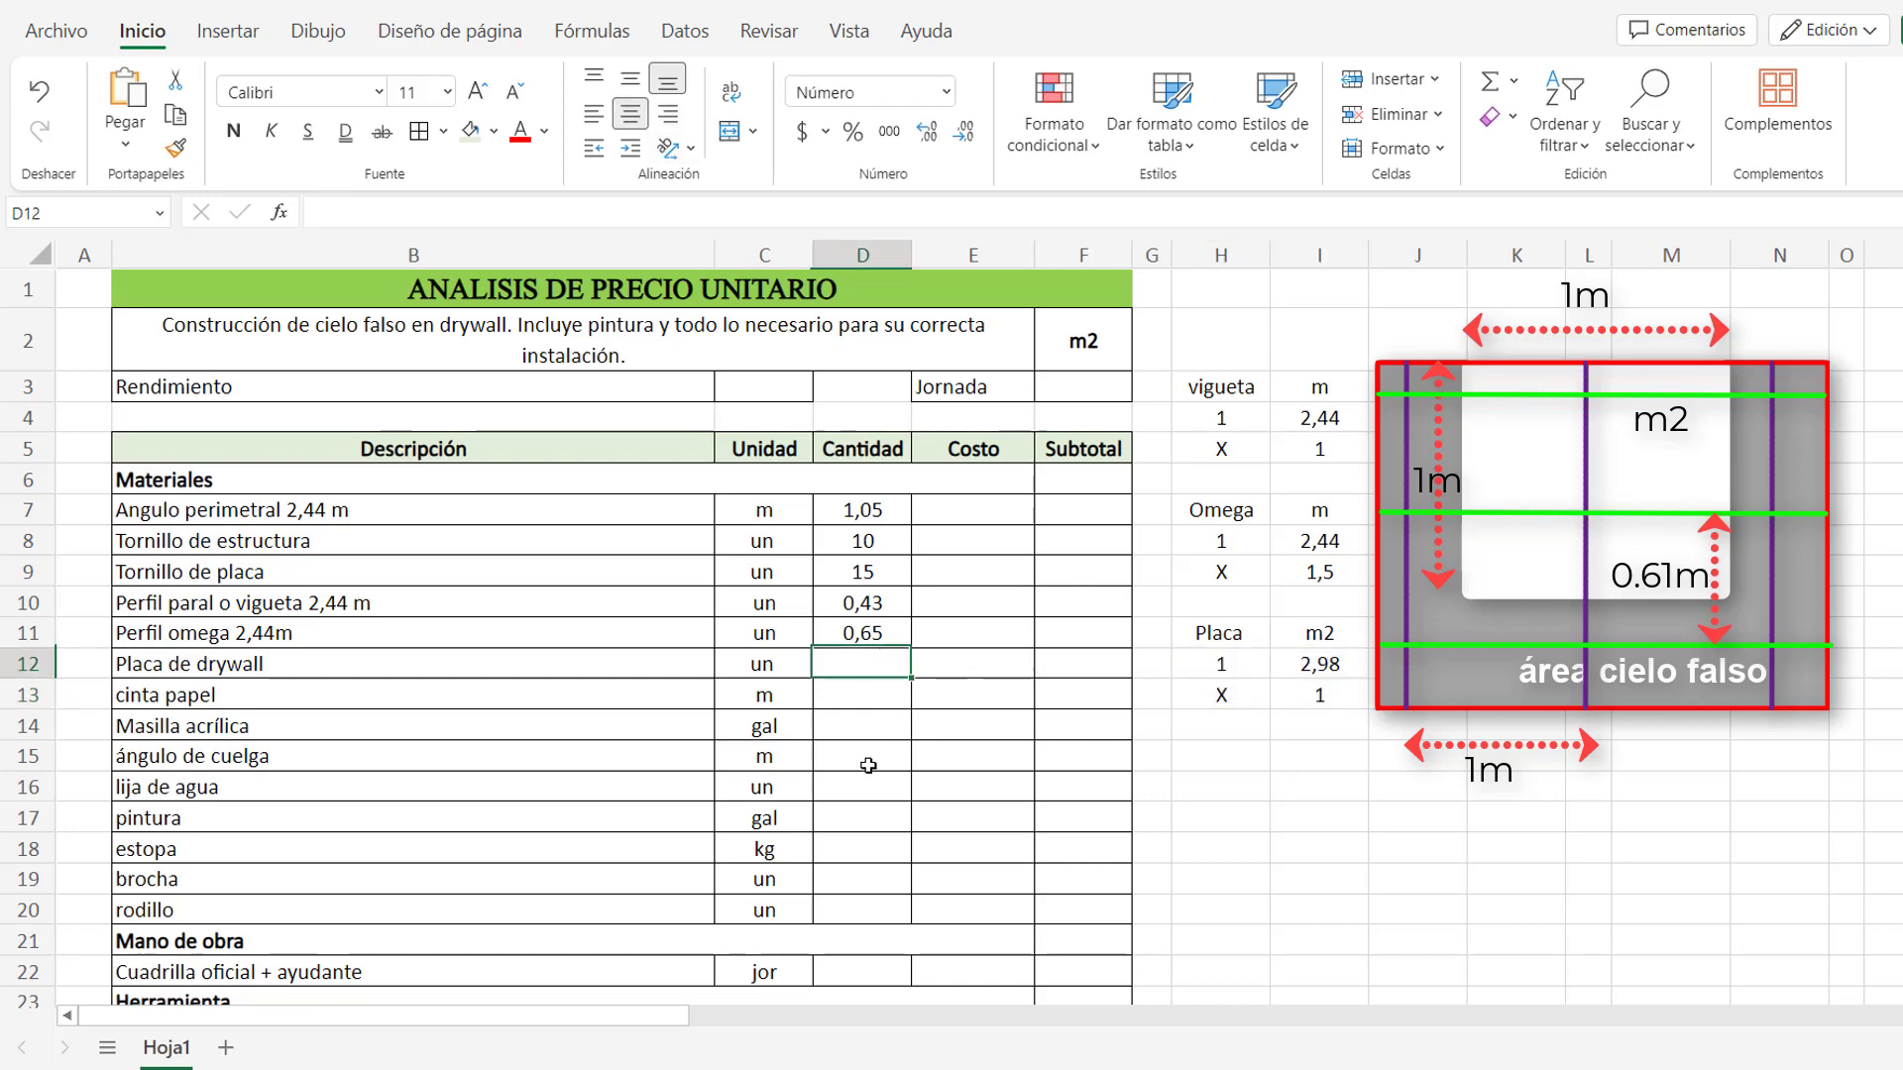
type("=")
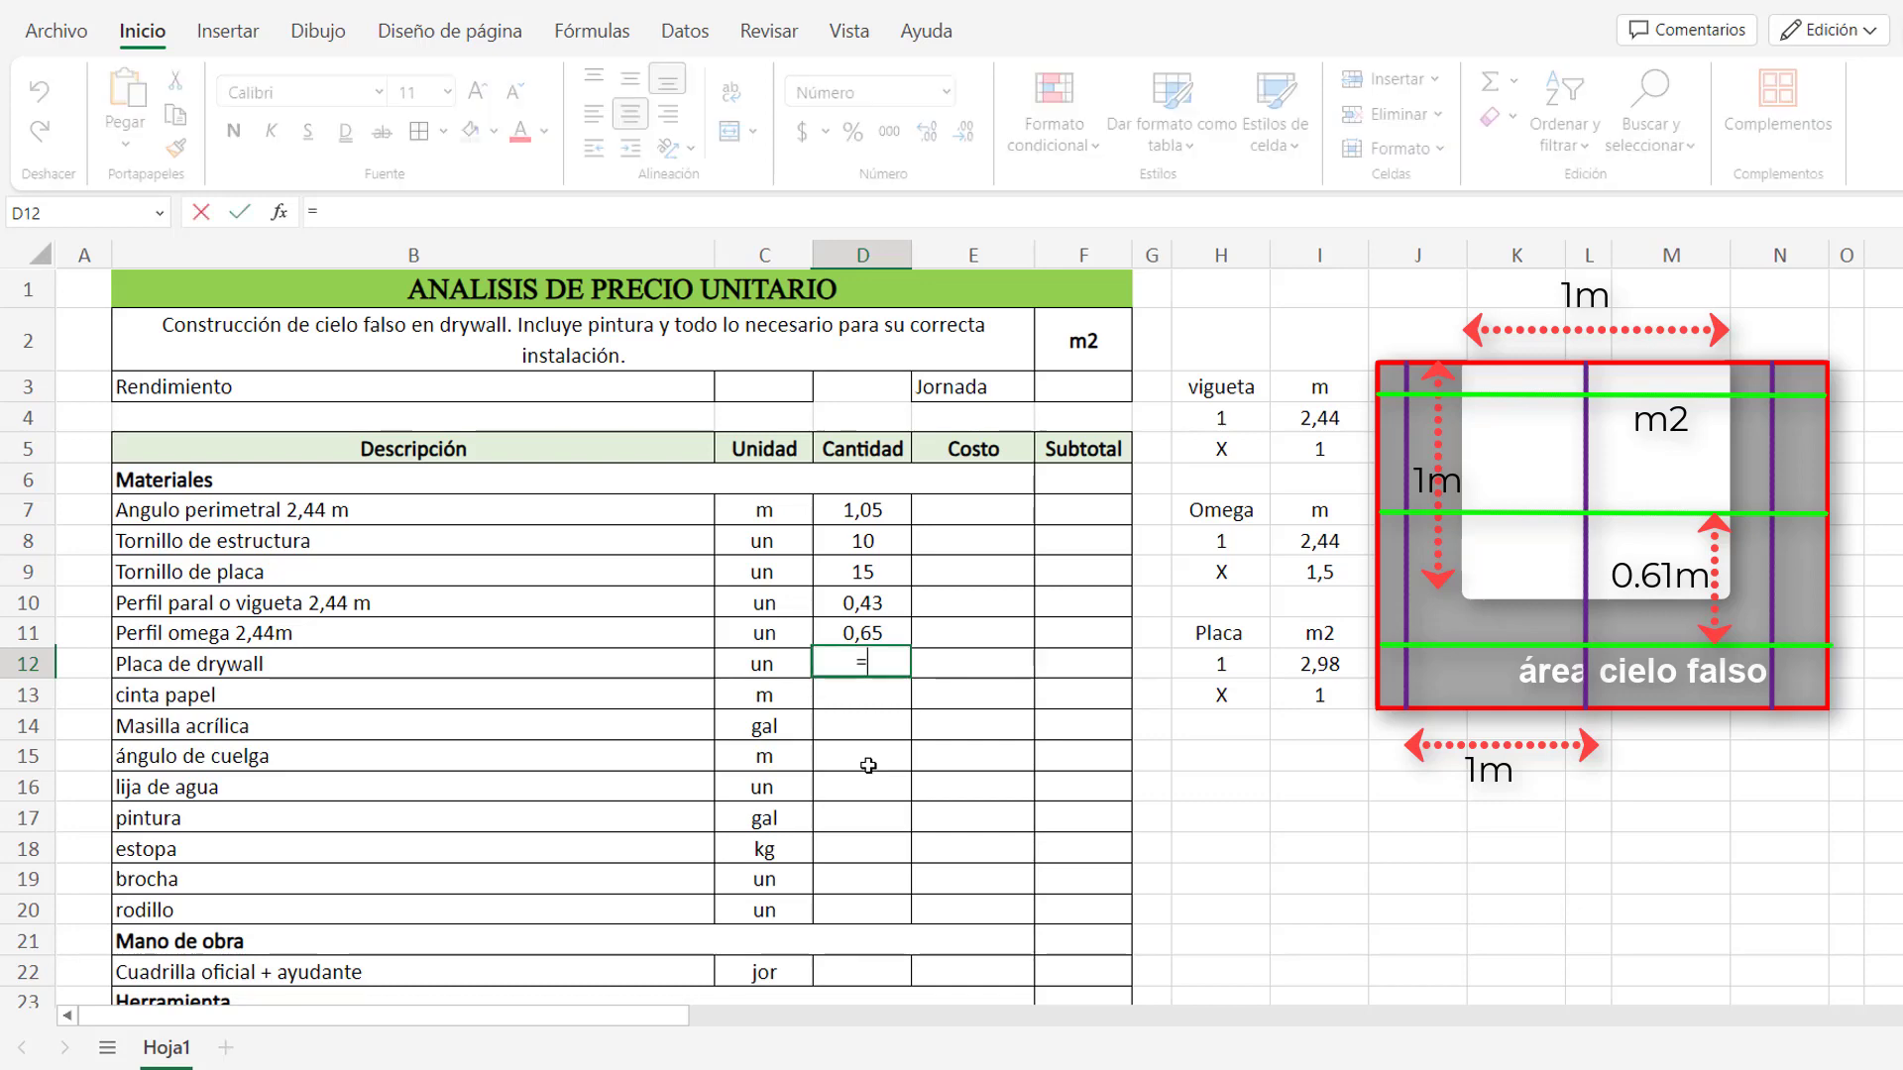
left_click(1198, 659)
type("*")
left_click(1288, 698)
type("/")
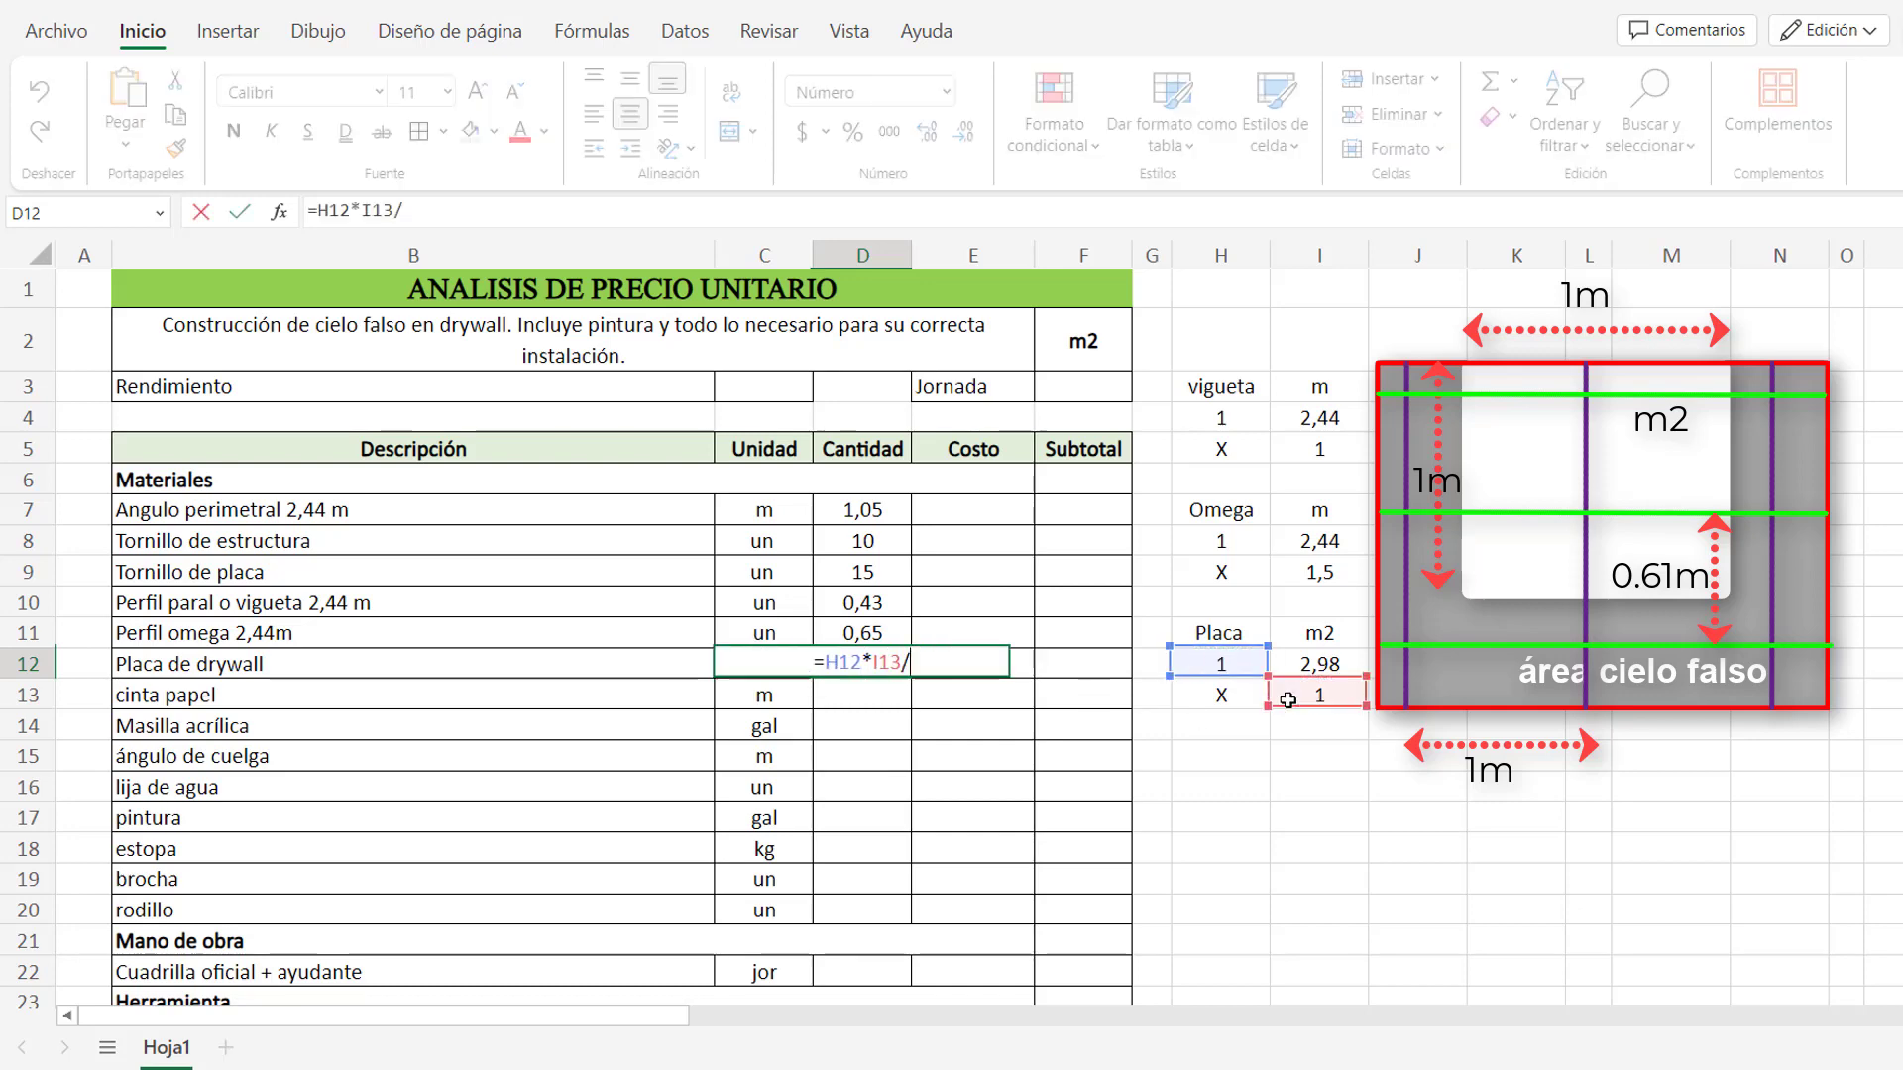
left_click(1313, 664)
key("Return")
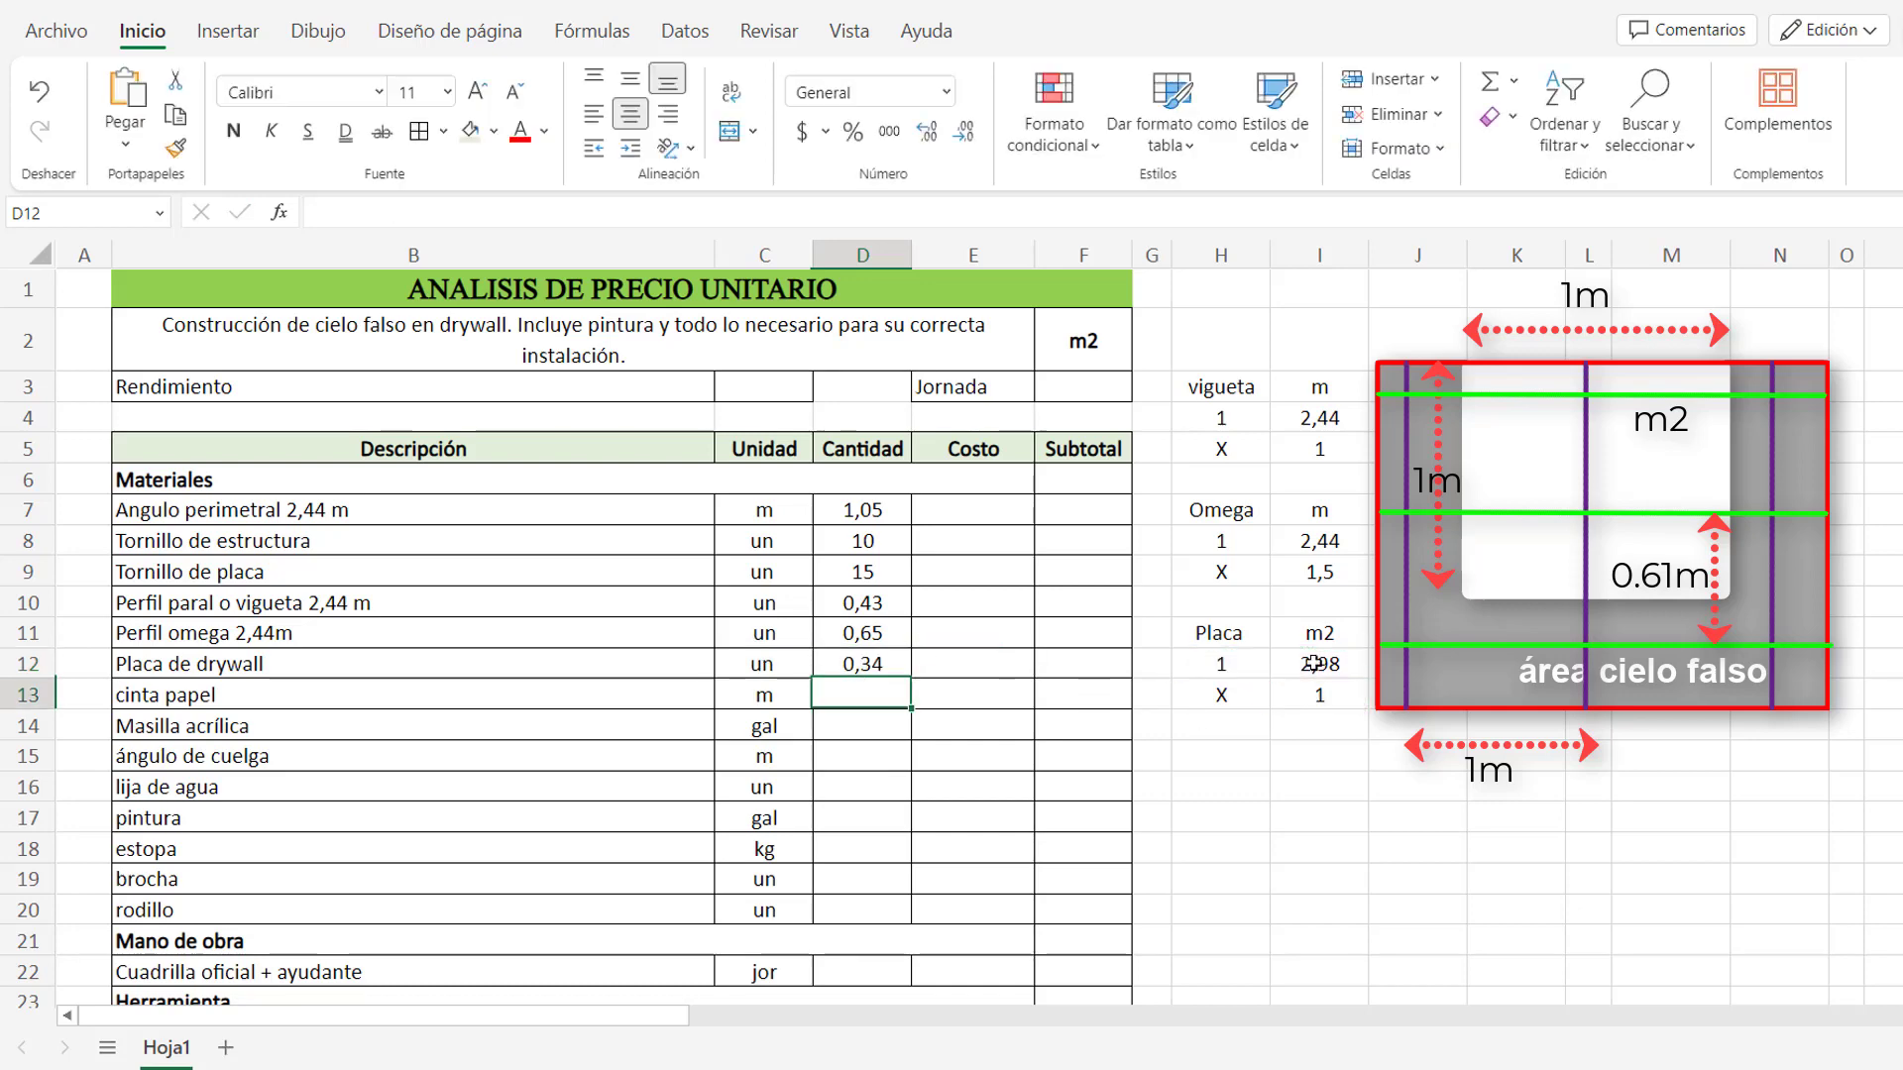
left_click(321, 210)
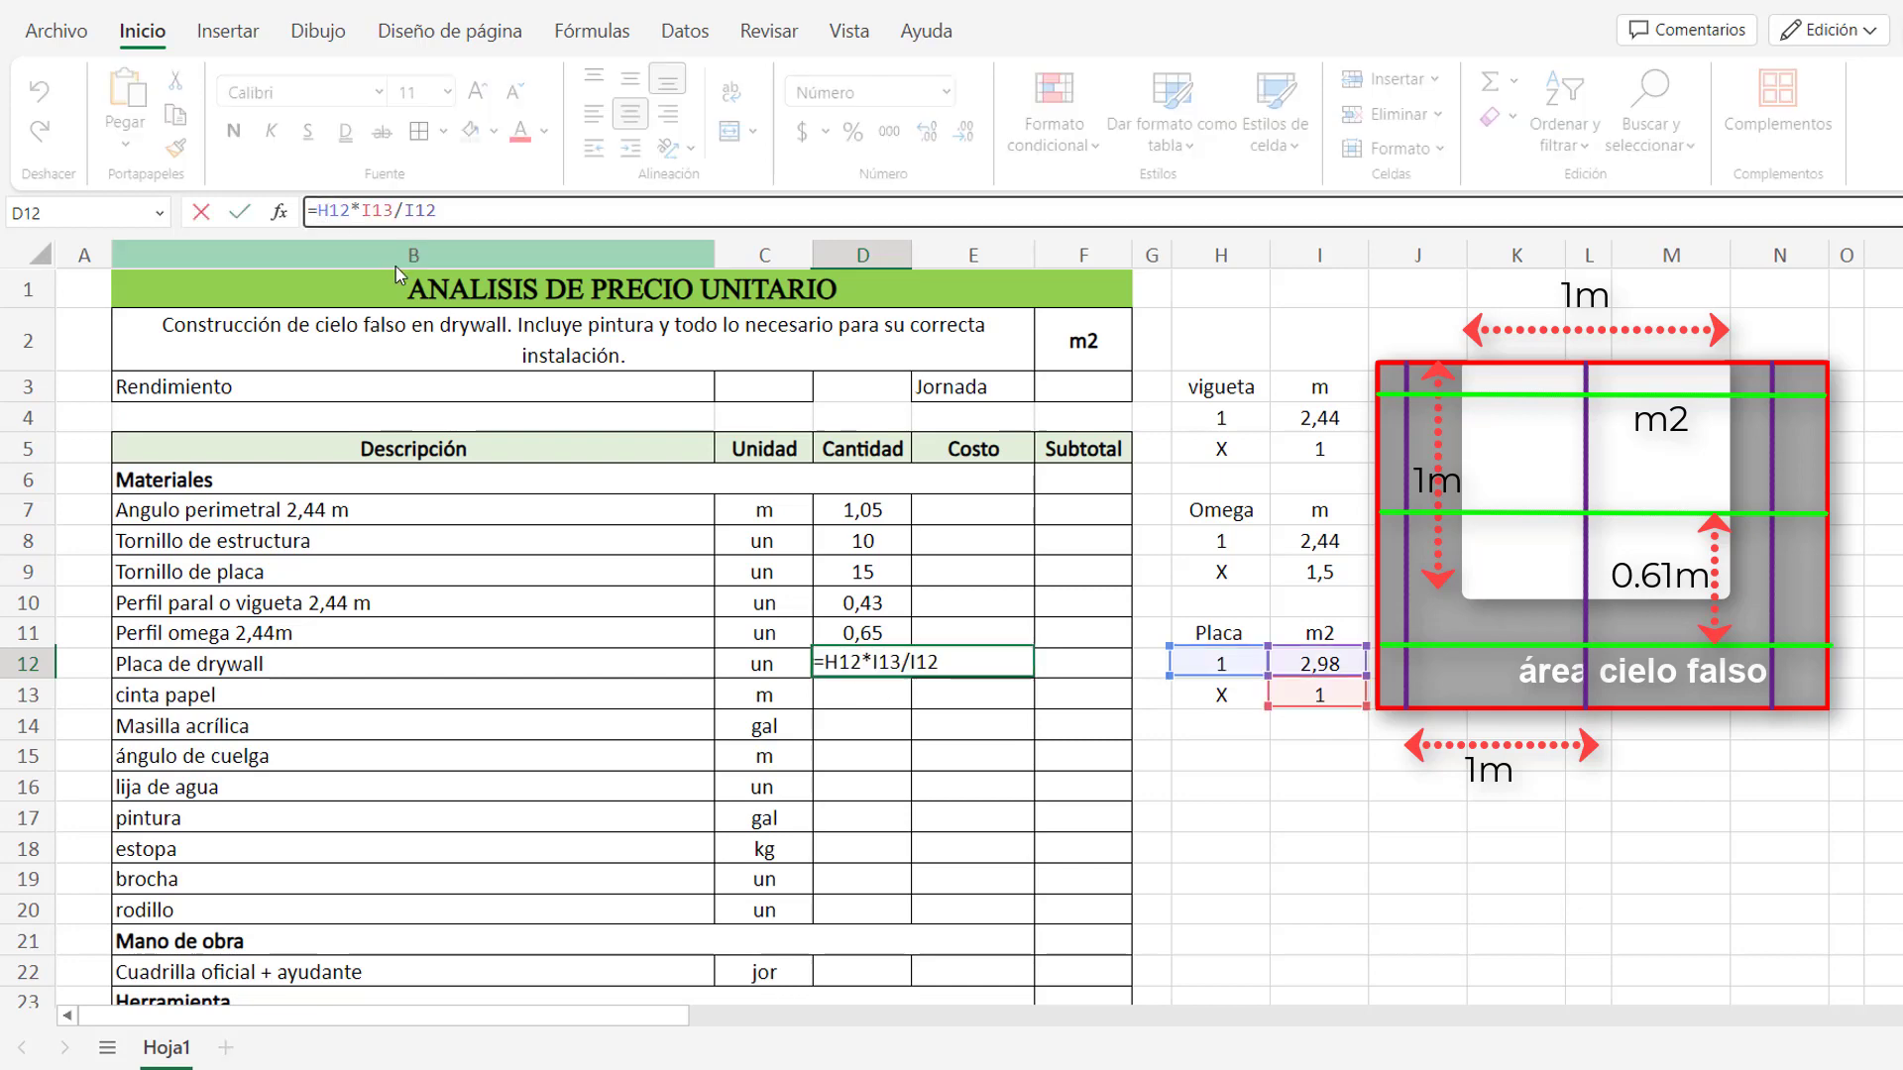
type("(")
left_click(476, 211)
type(")*1,1")
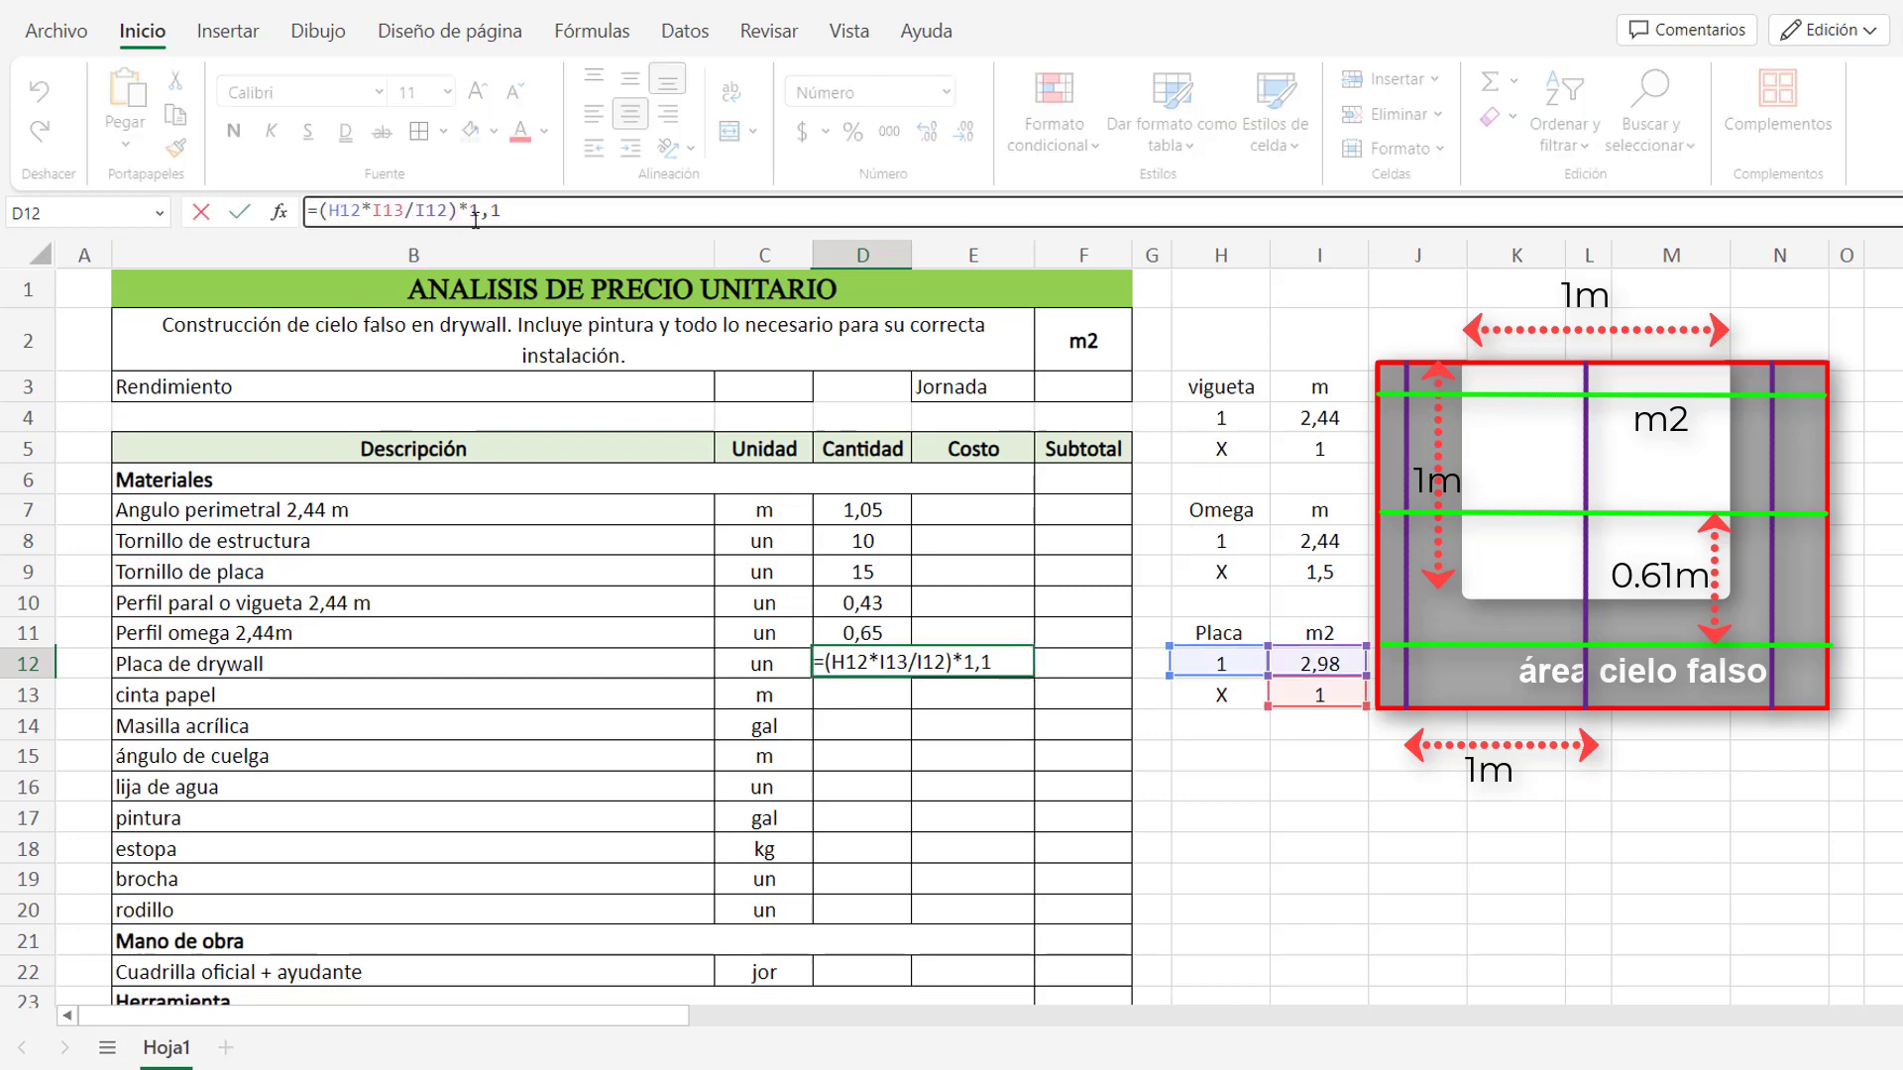
key("Return")
scroll(892, 595, "down", 1)
Enter 1,2 as the cinta papel quantity and label a helper block 'masilla (gal)' / 'm2'.
type("1")
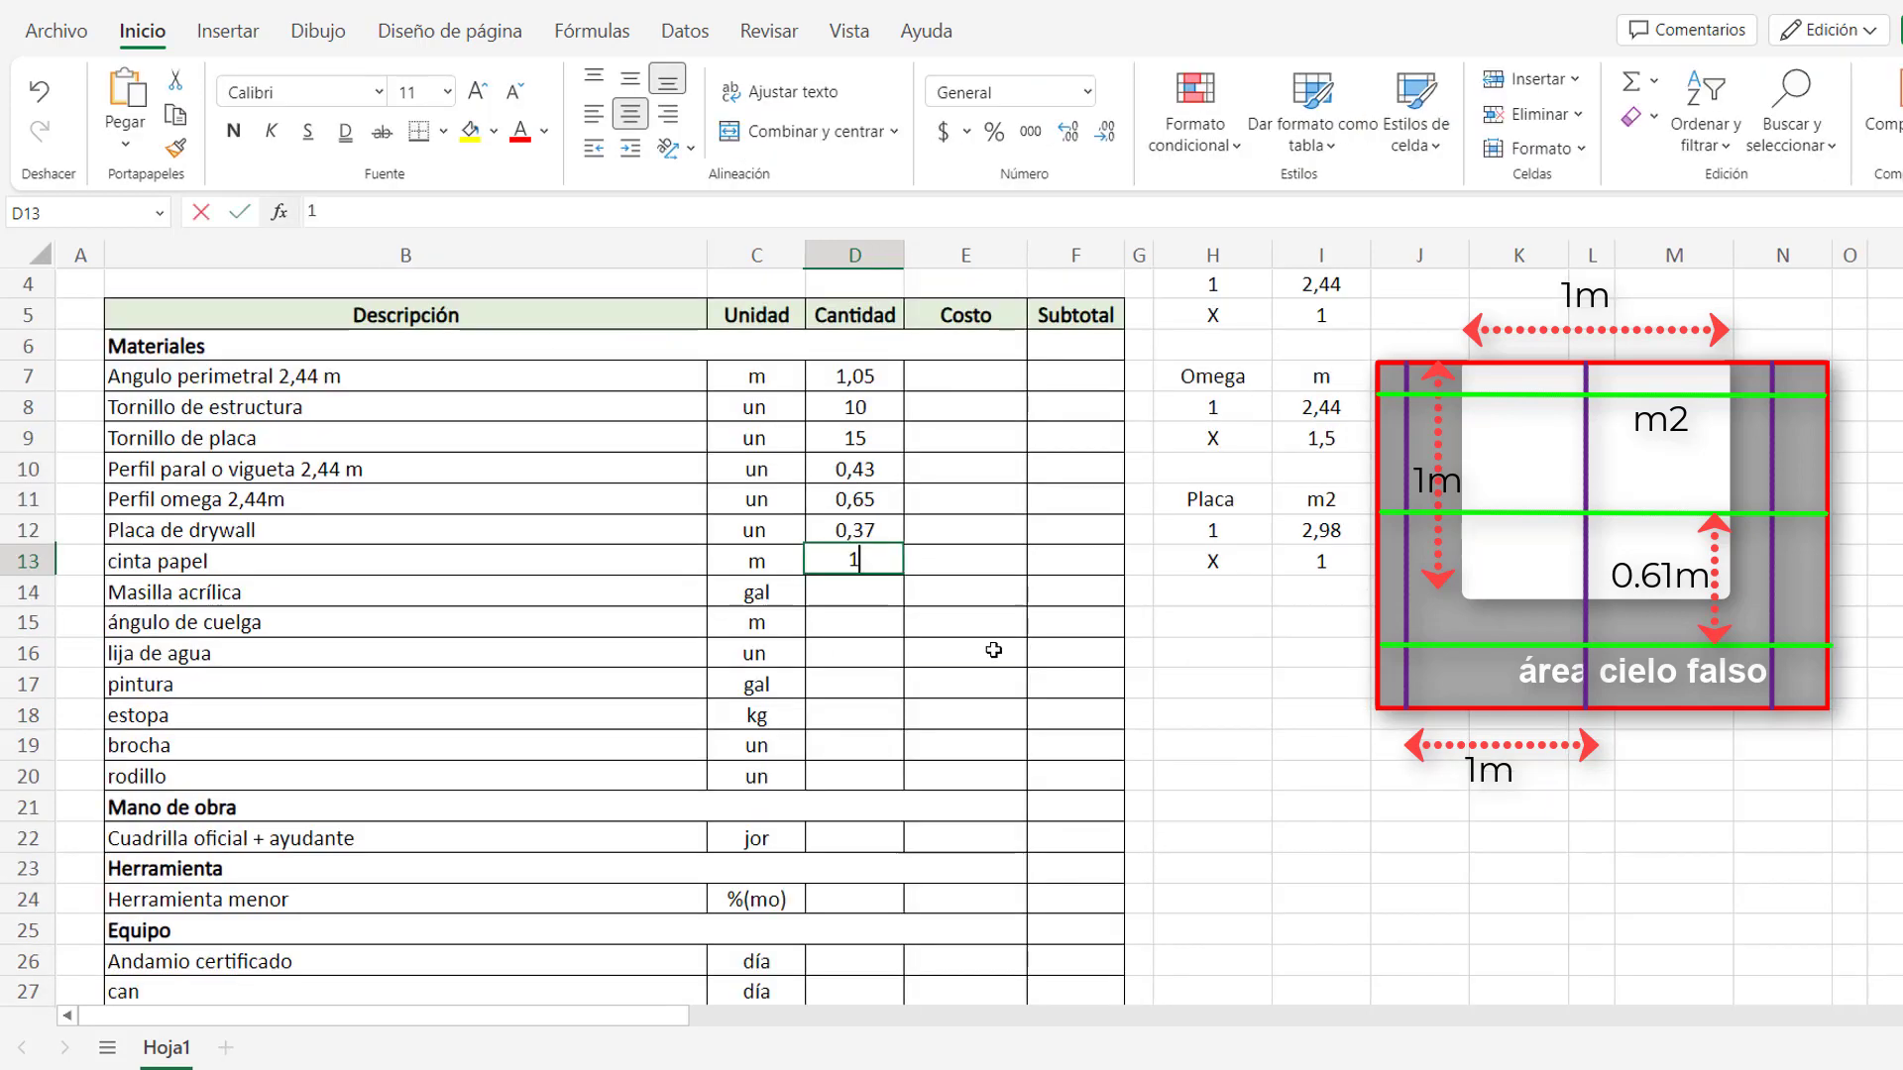
type(",2")
left_click(871, 589)
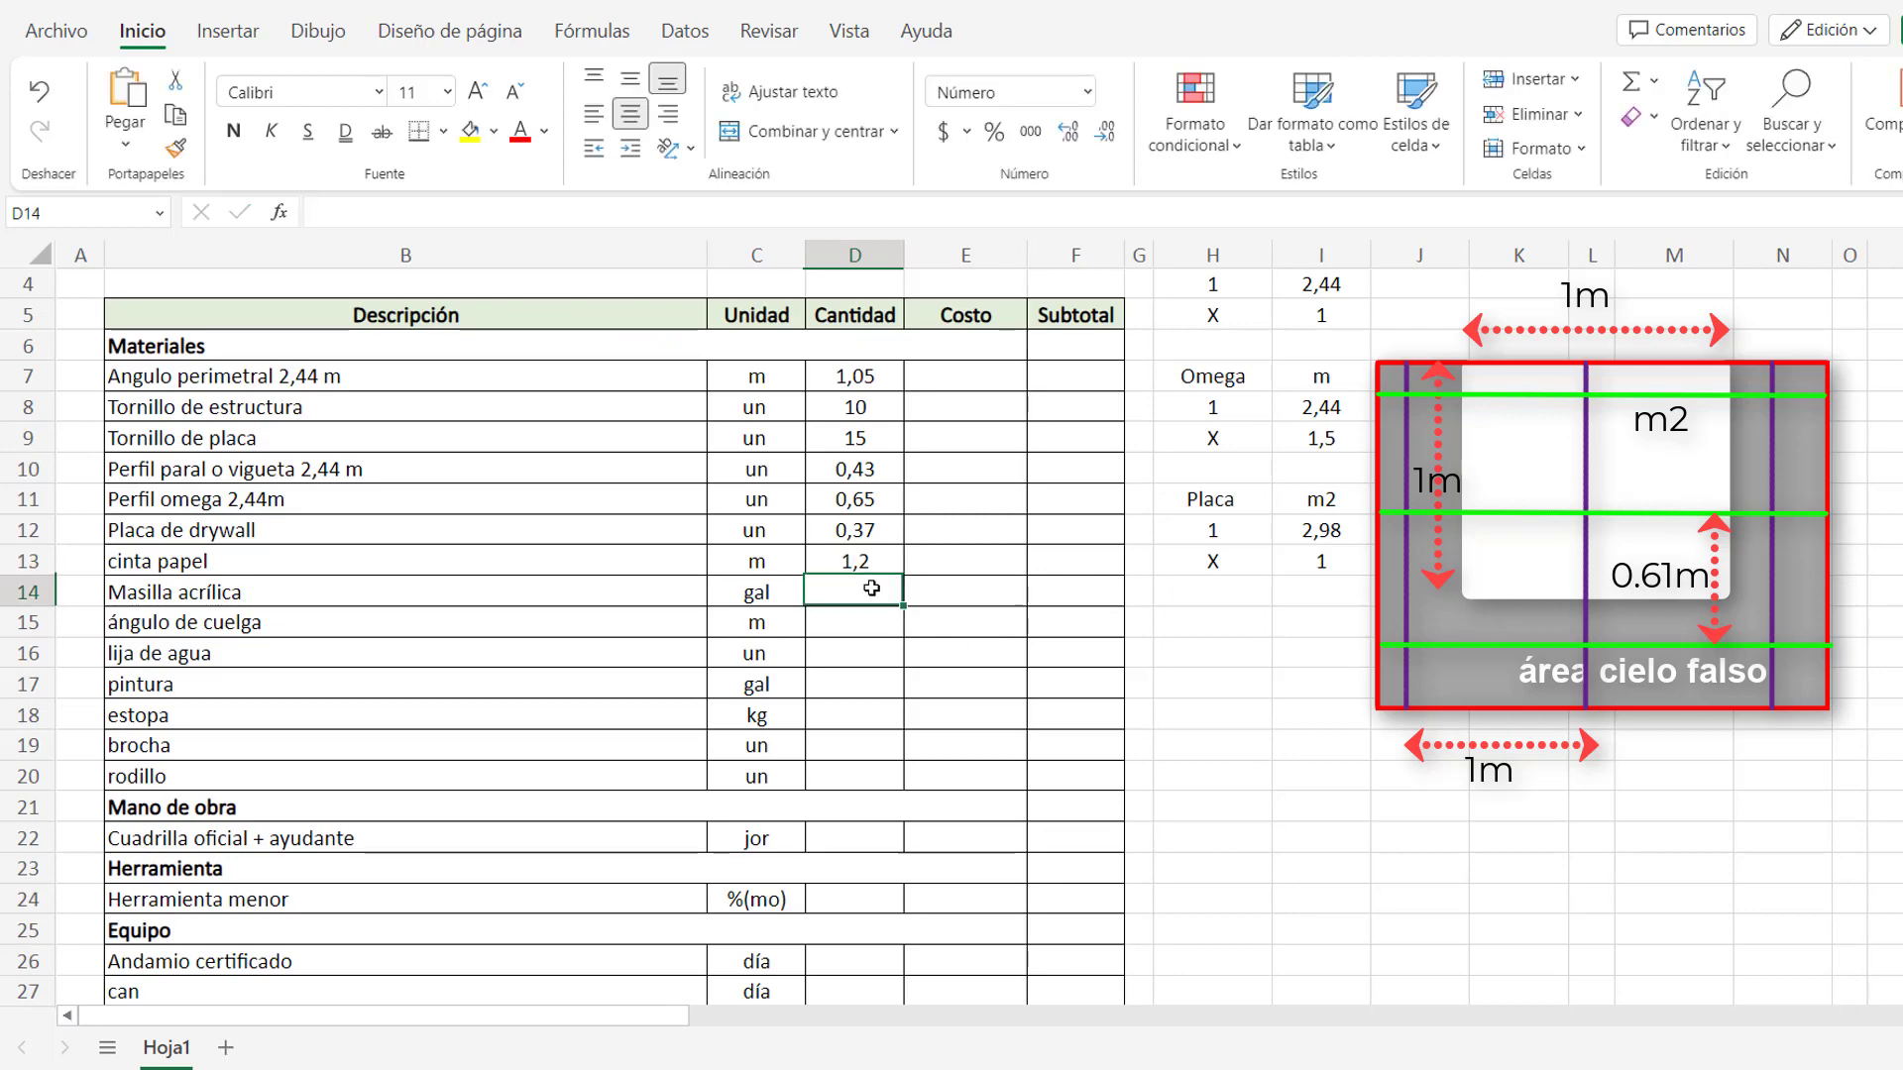
left_click(1257, 630)
type("mas")
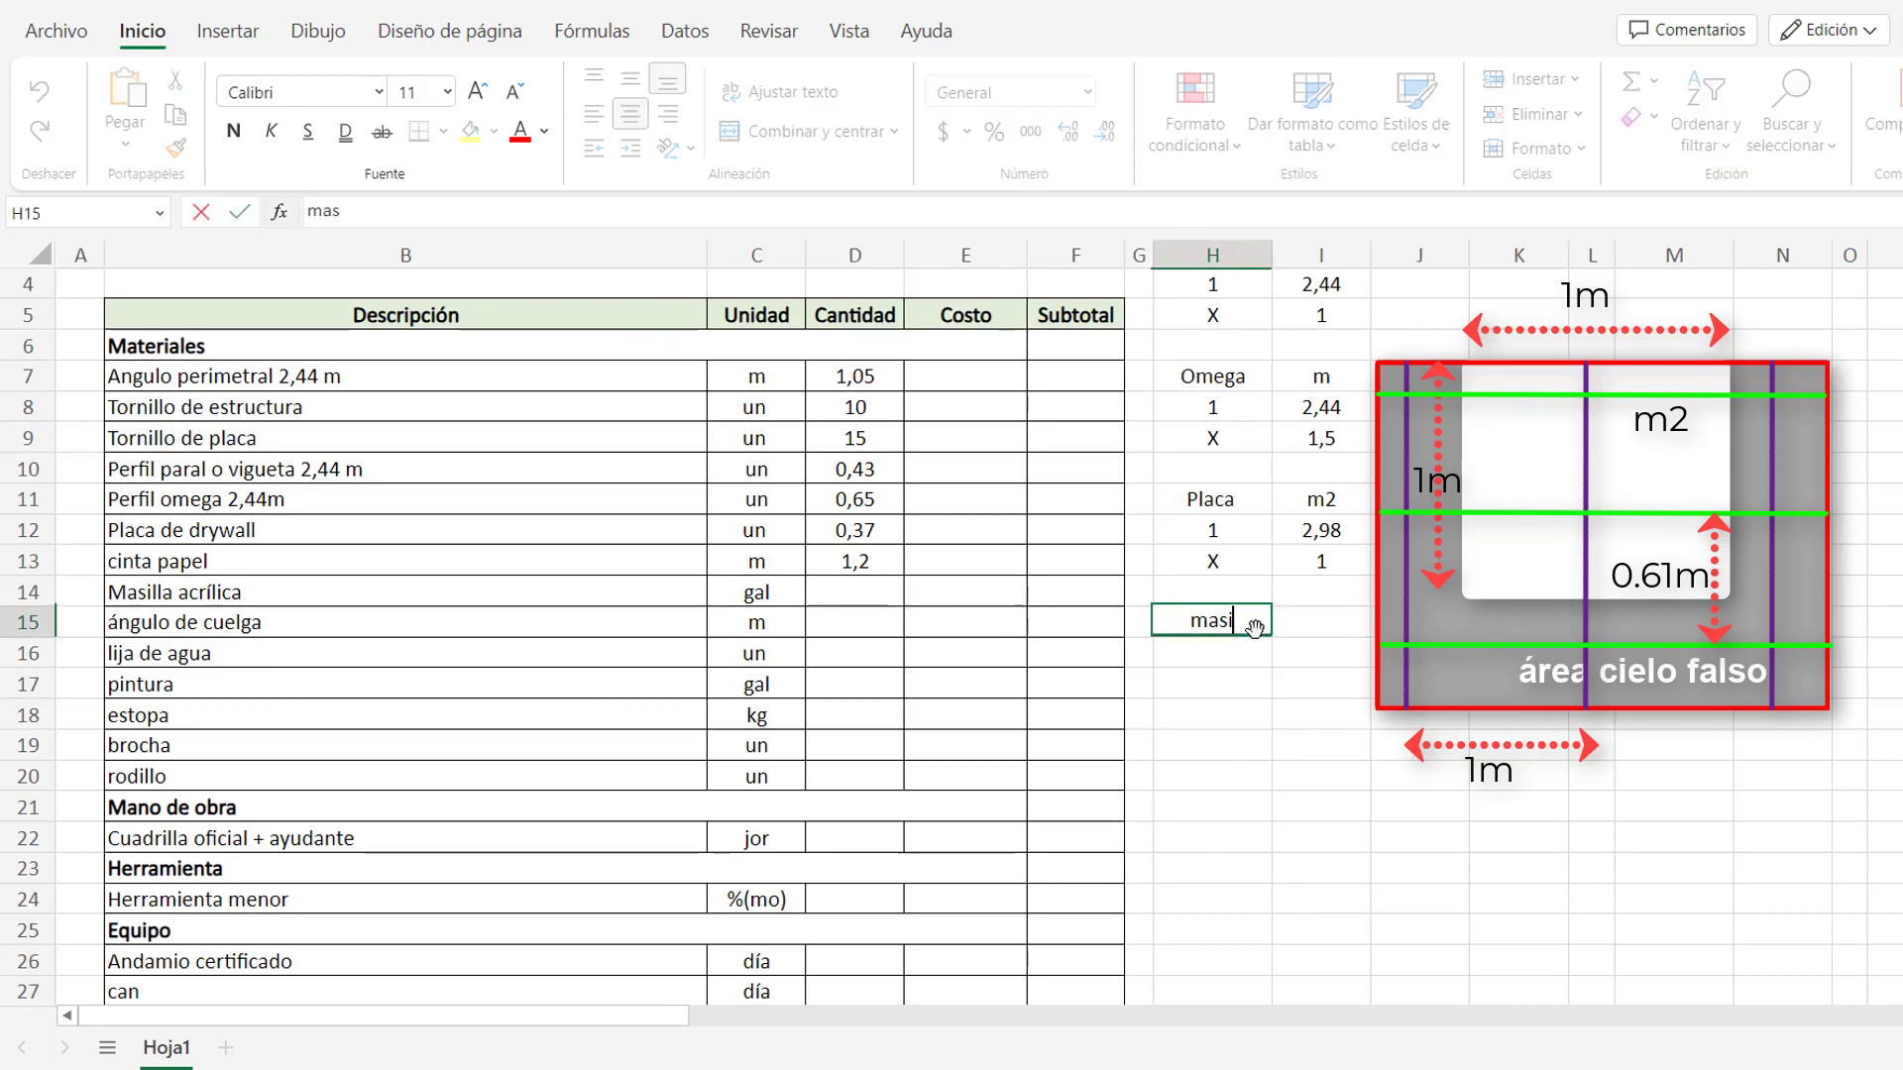
type("illa (gal)")
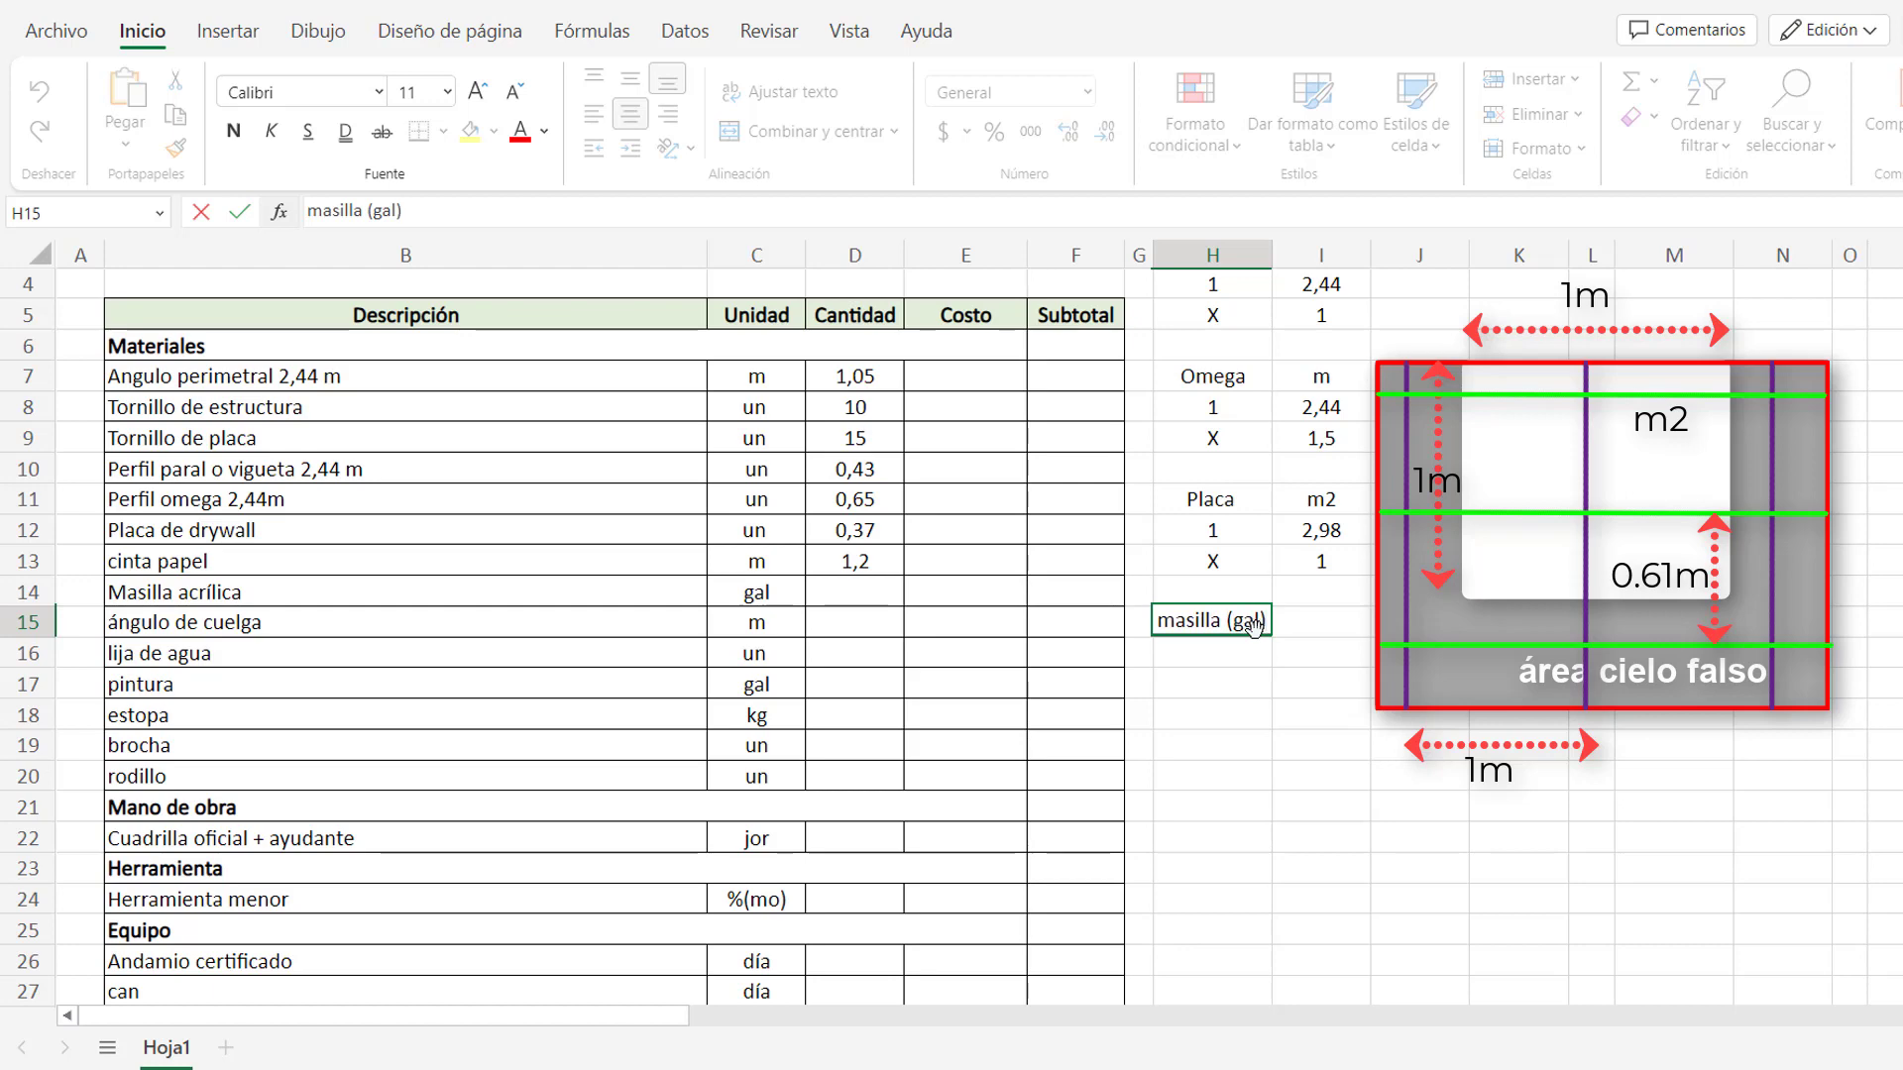
key("Tab")
type("m2")
key("Tab")
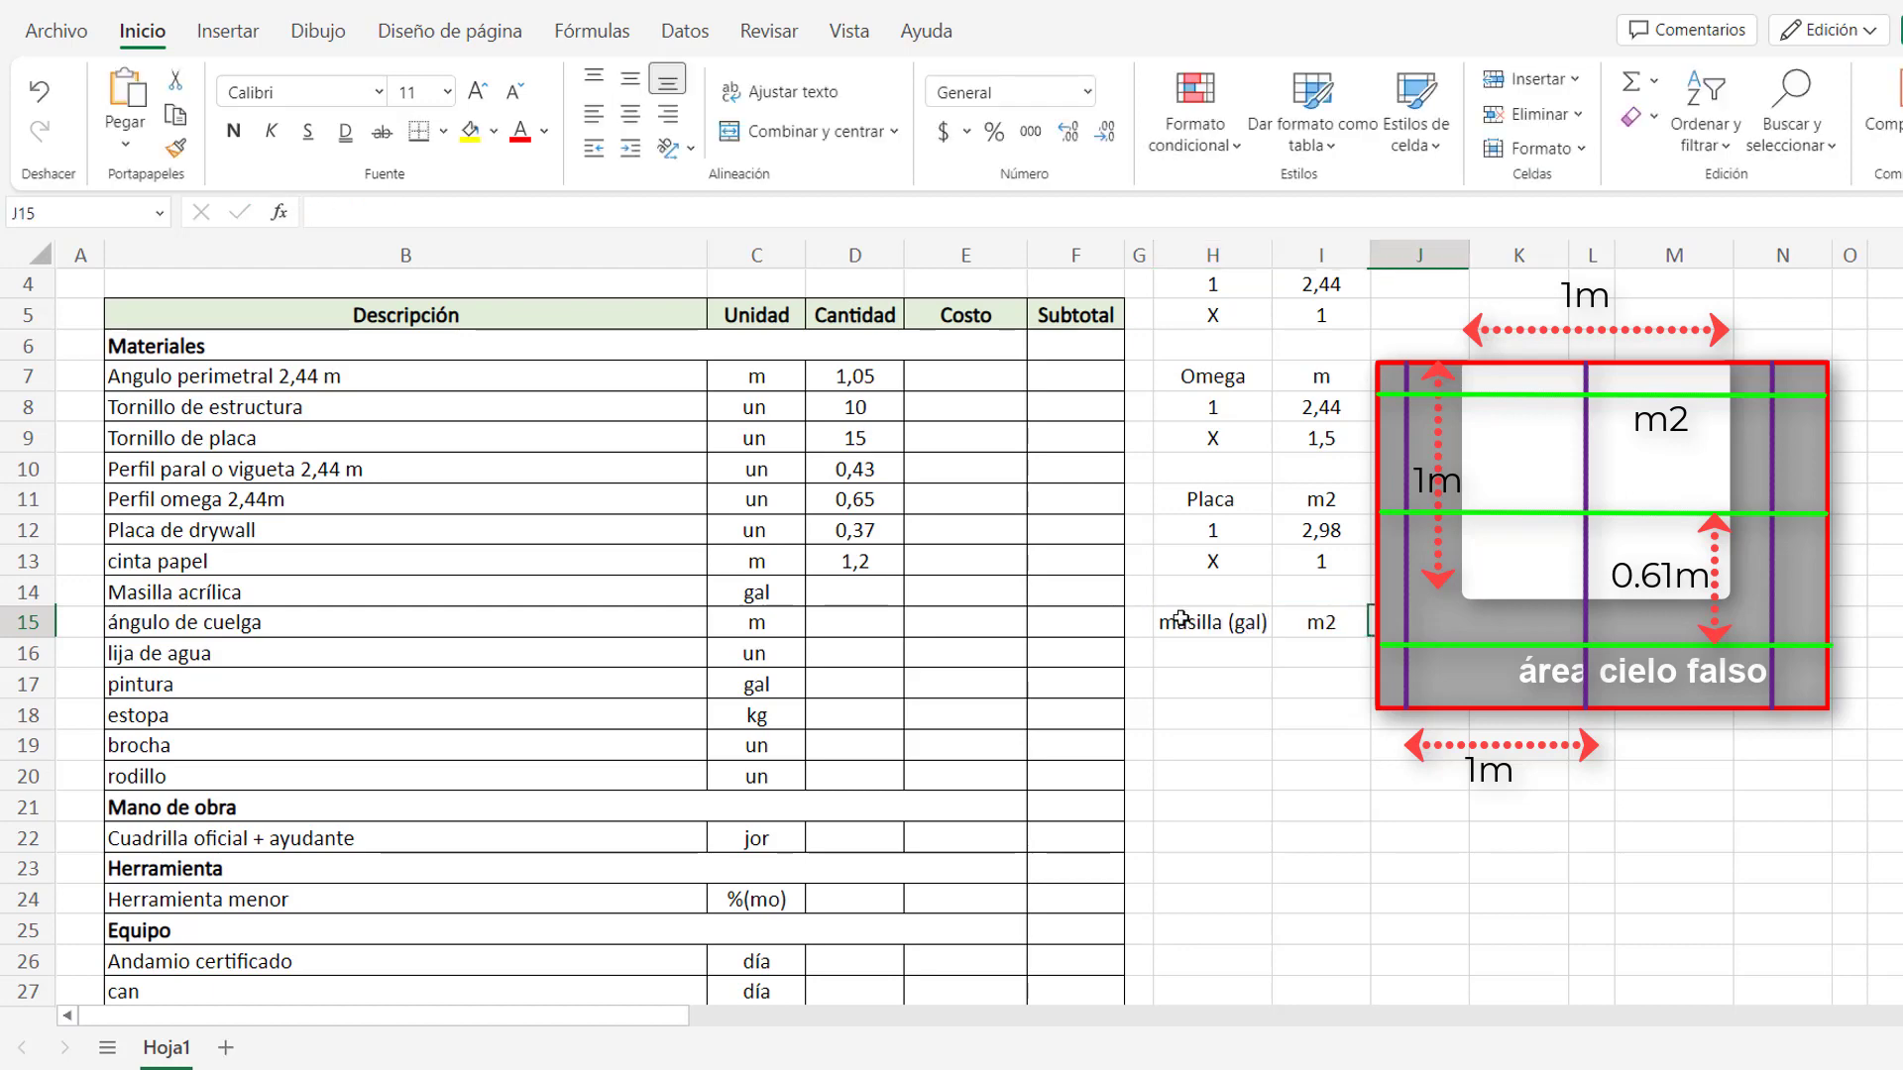
Fill the masilla helper with 1 gallon per 6 m2 and X 1.
left_click(1182, 654)
type("1")
key("Tab")
type("6")
key("Return")
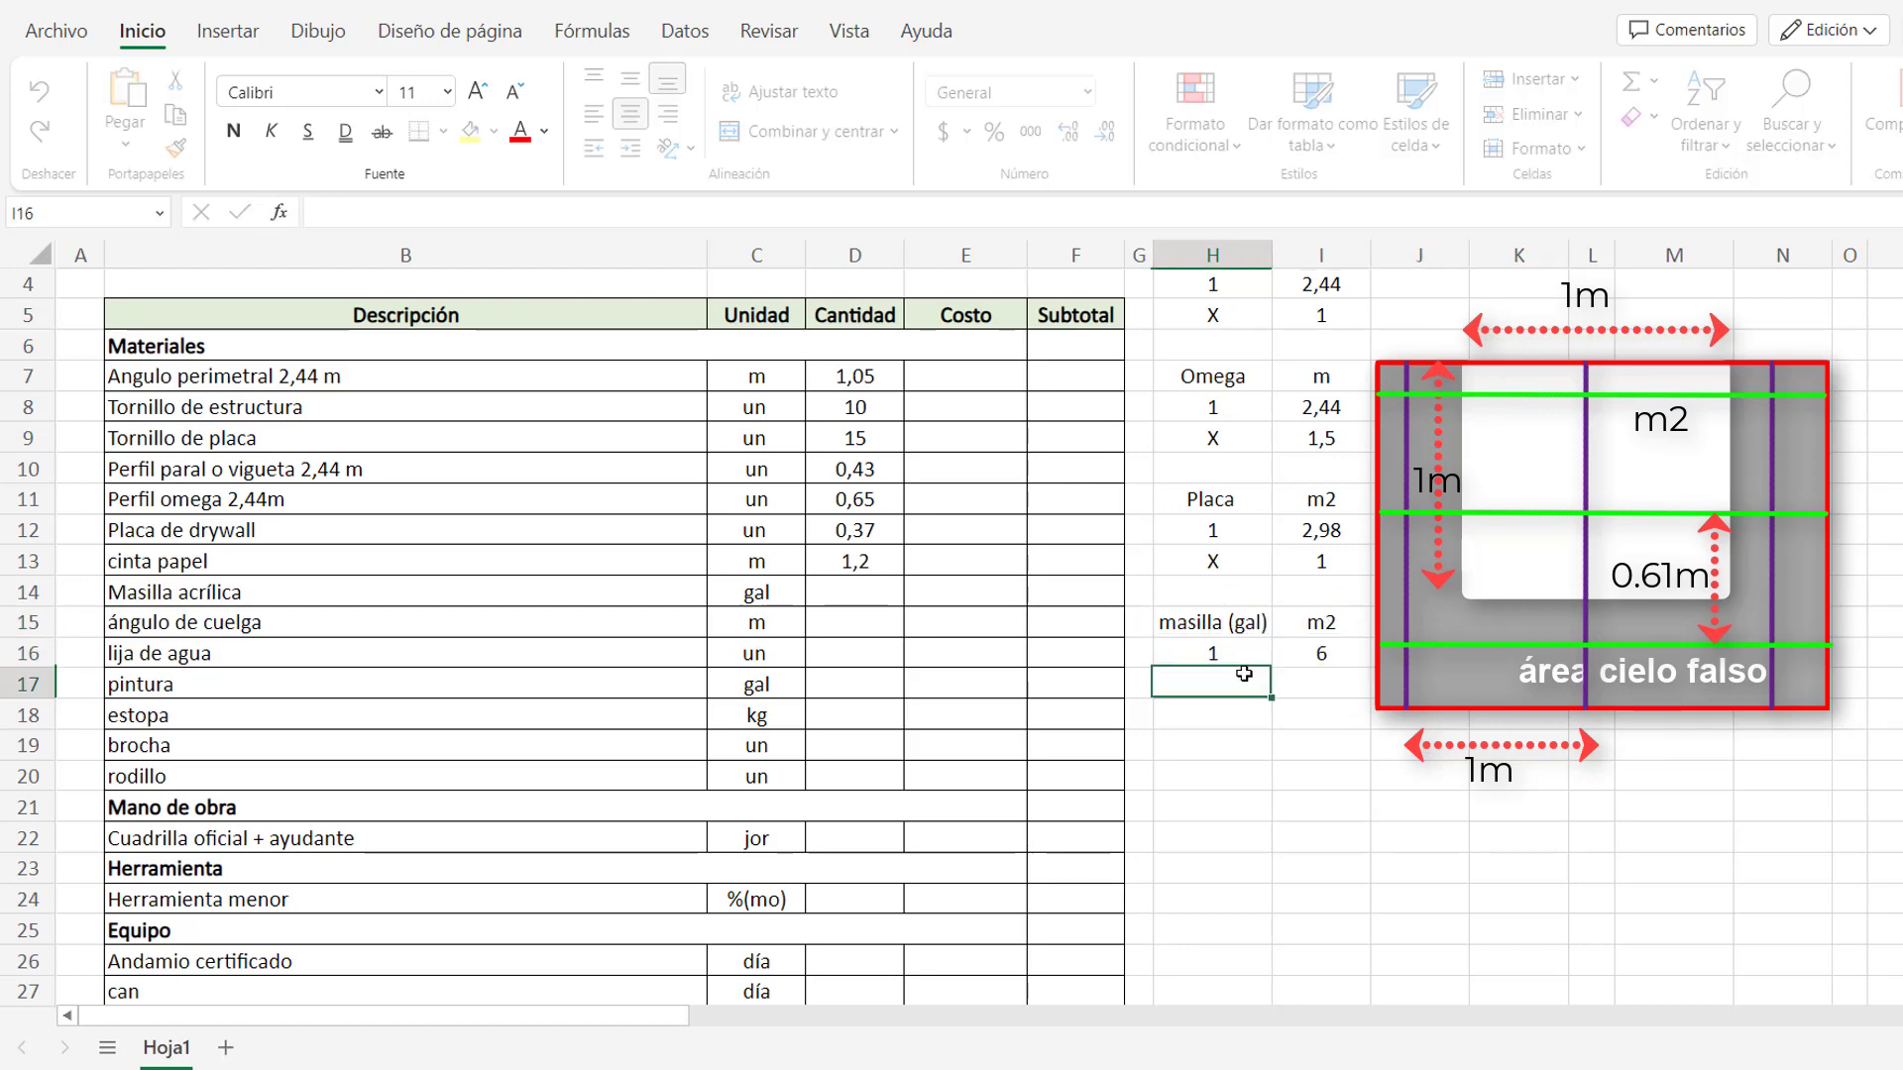
type("X")
key("Tab")
type("1")
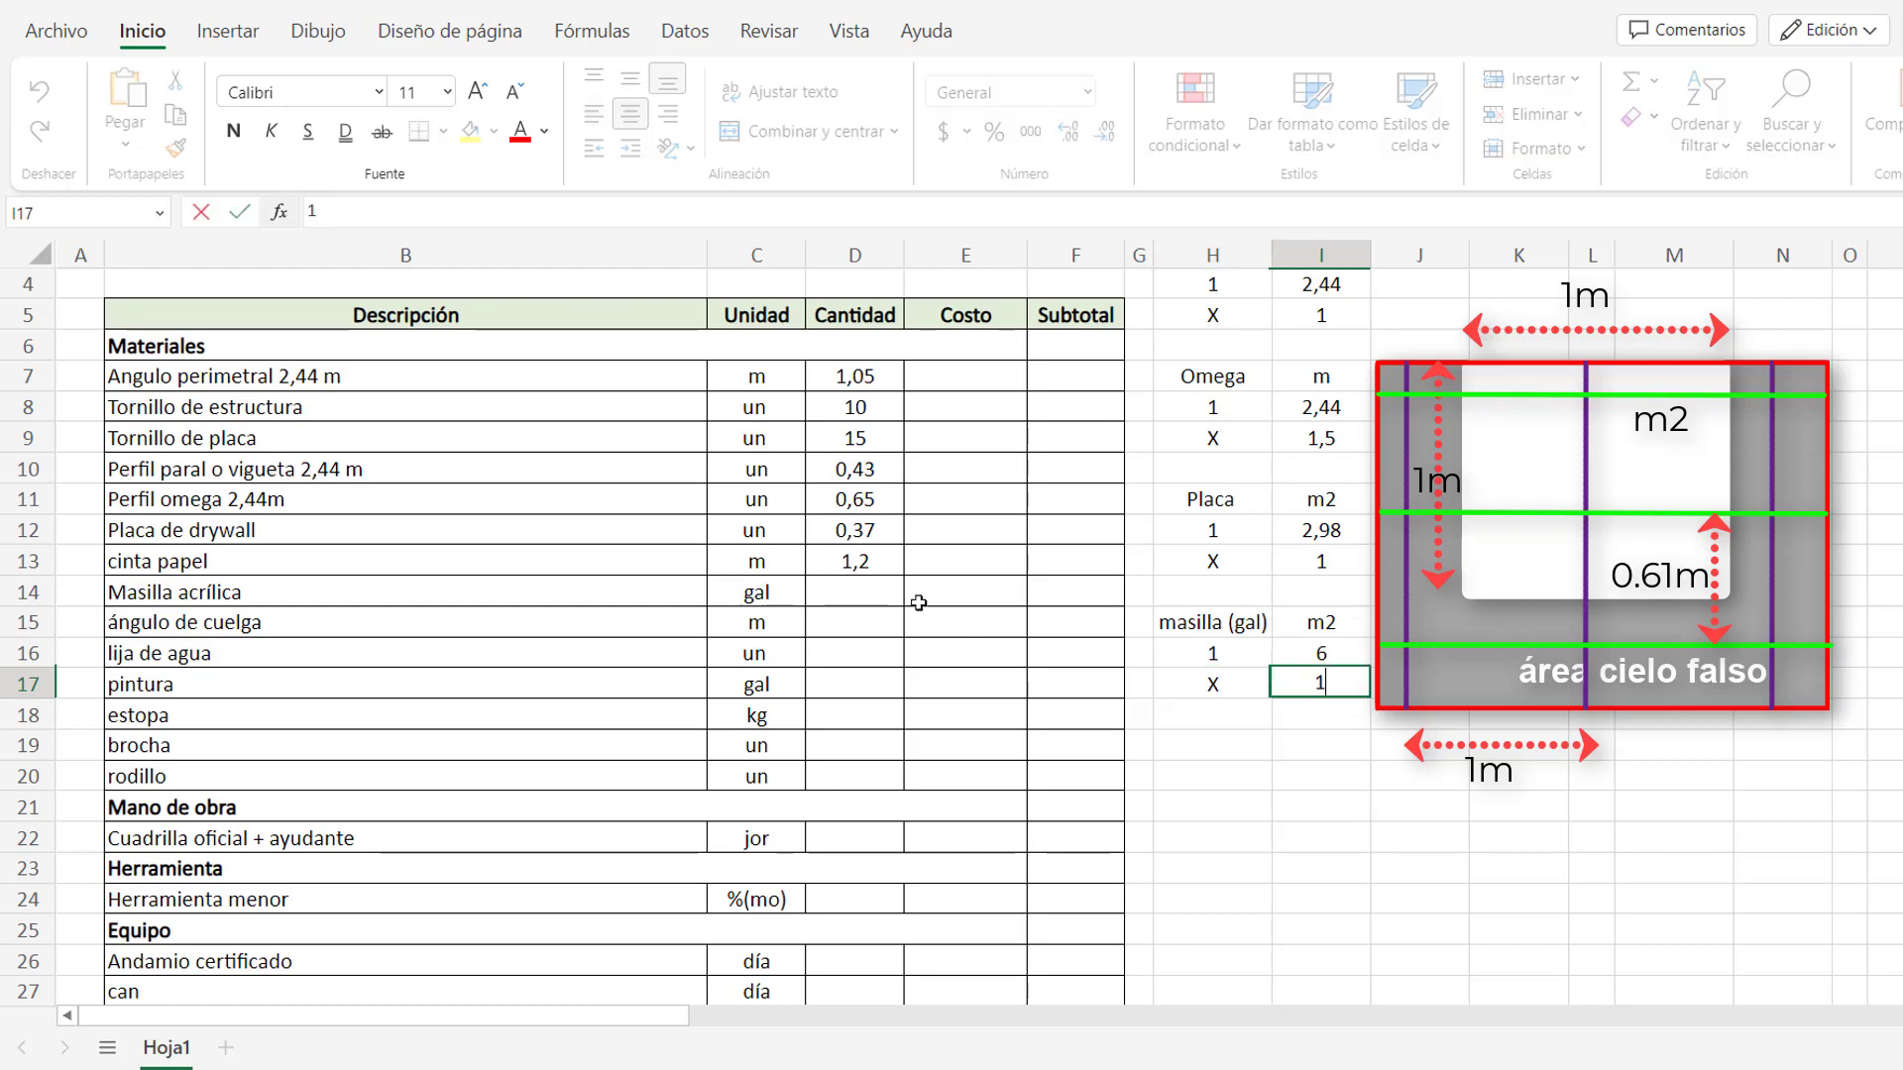
Set Masilla acrílica's quantity in D14 to =(H16*I17/I16)*1,05, giving 0,18.
left_click(874, 589)
type("=")
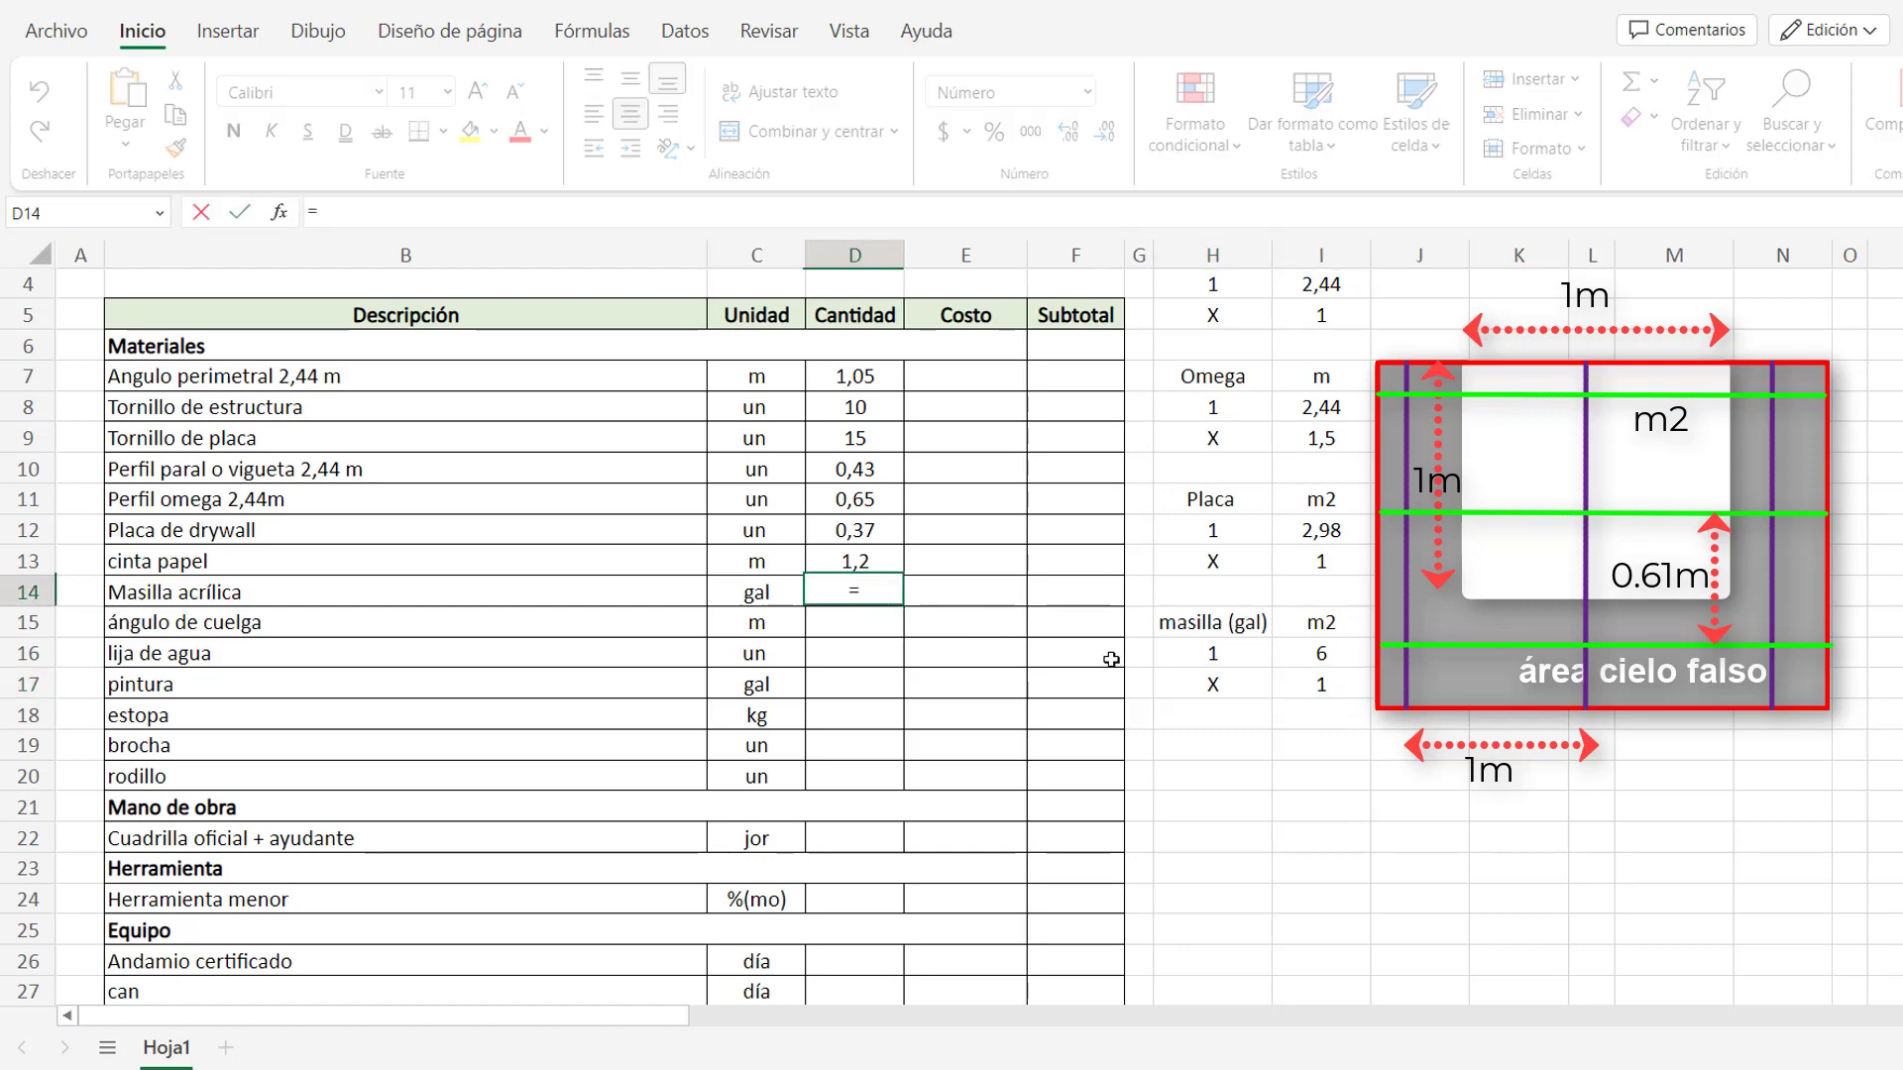
left_click(1159, 652)
type("*")
left_click(1288, 684)
type("/")
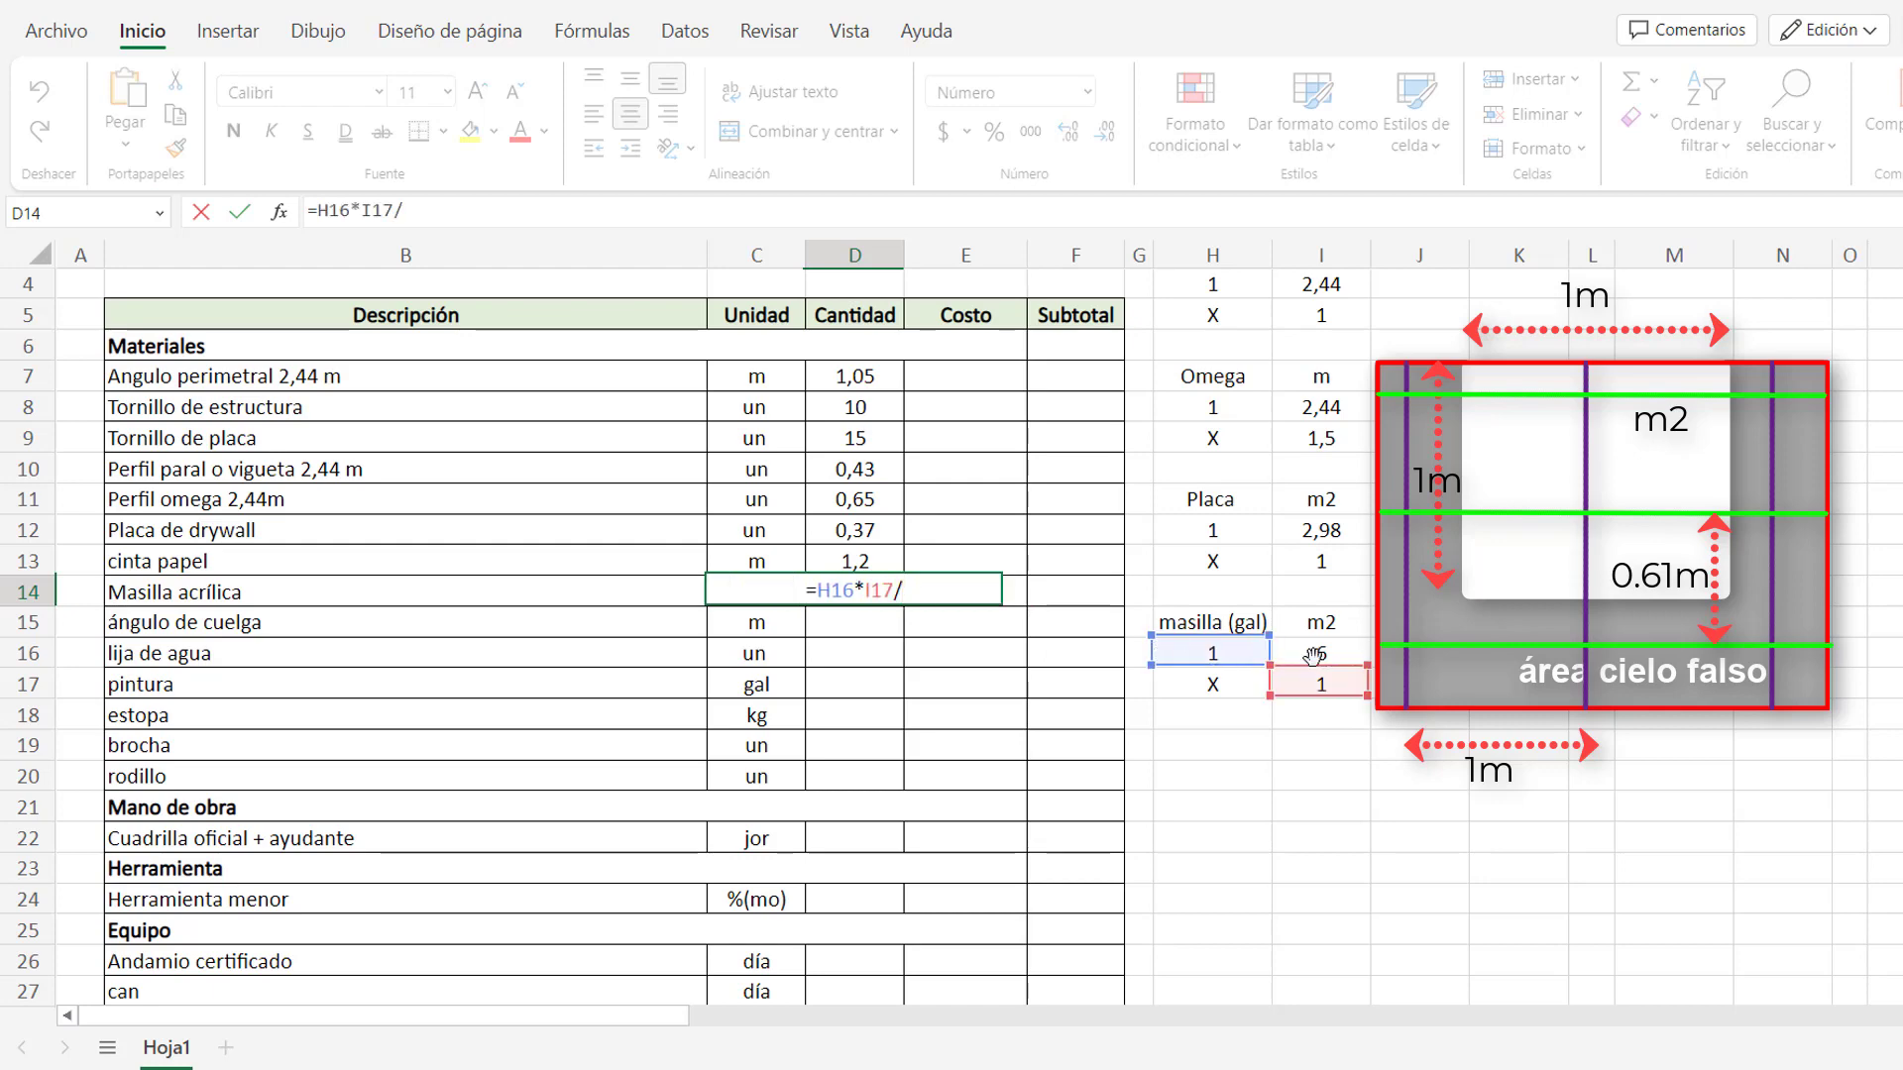
left_click(1313, 654)
left_click(317, 210)
type("(")
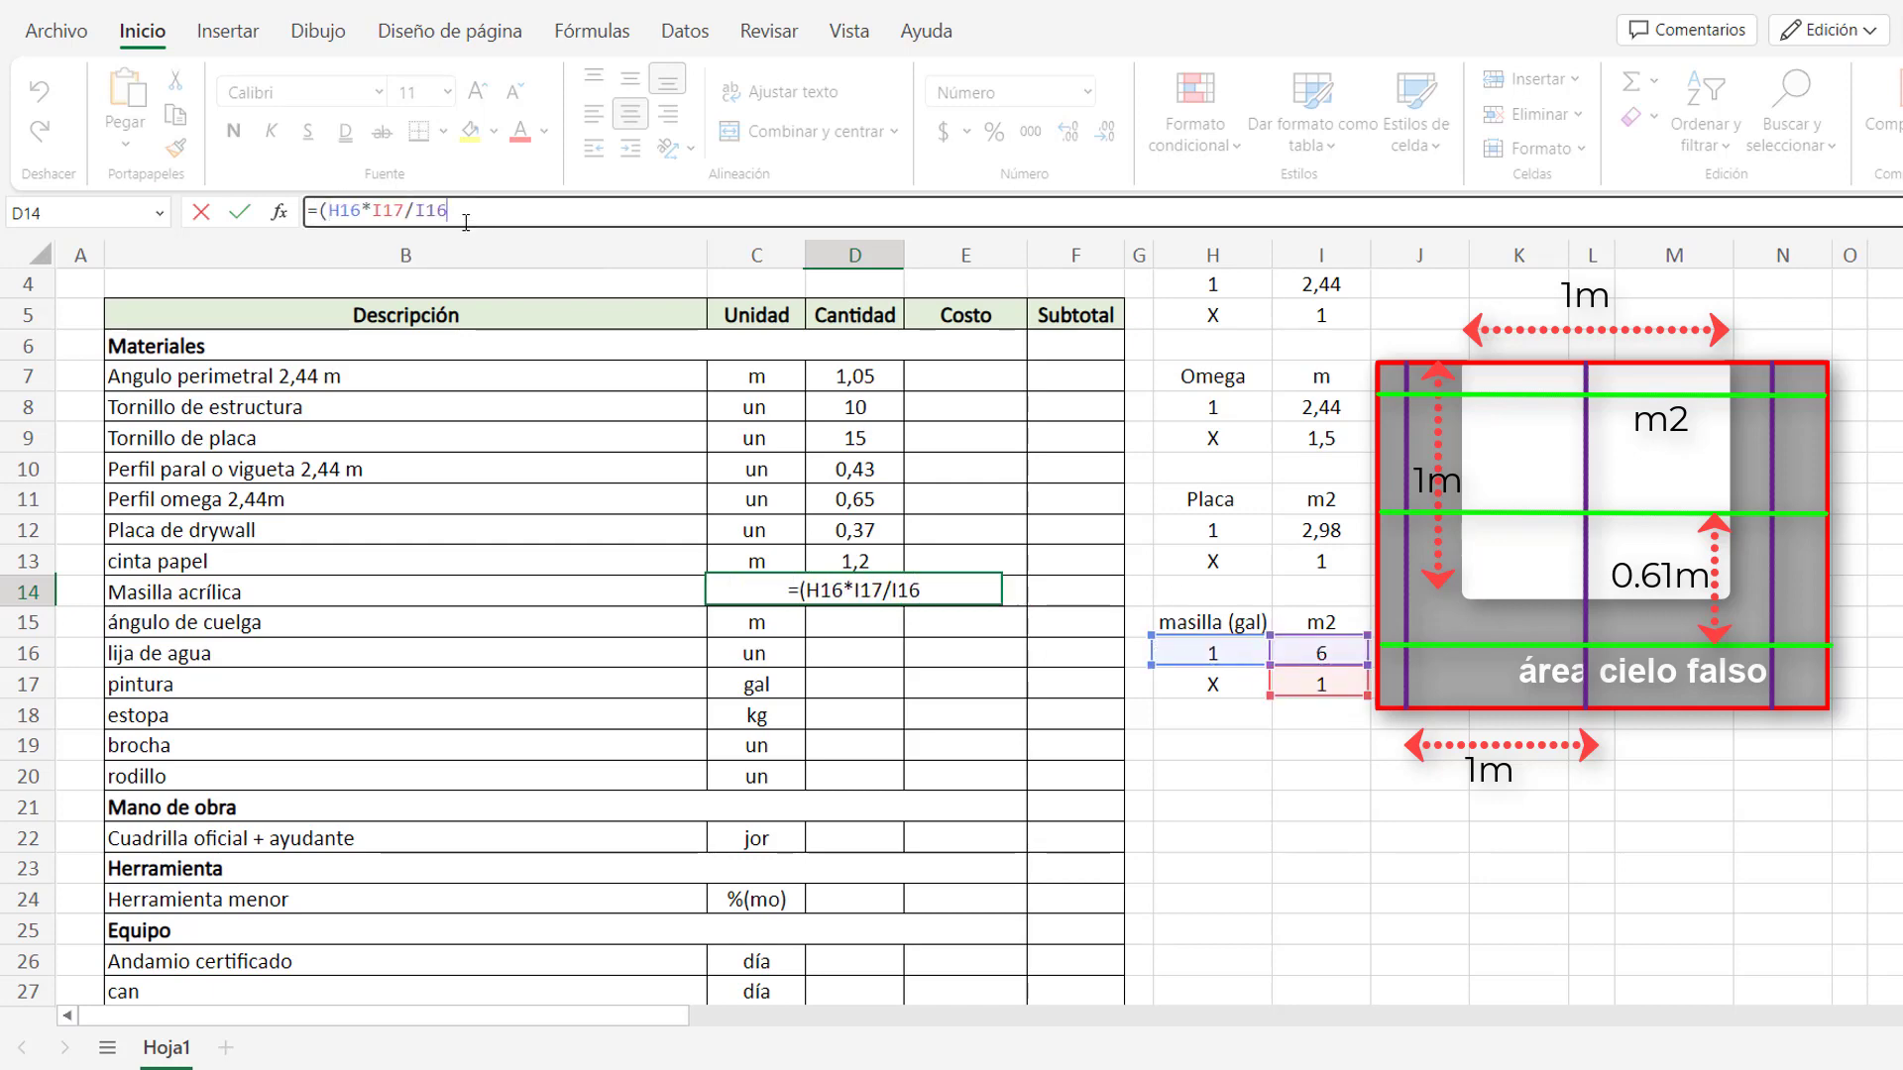
type(")*1,05")
key("Return")
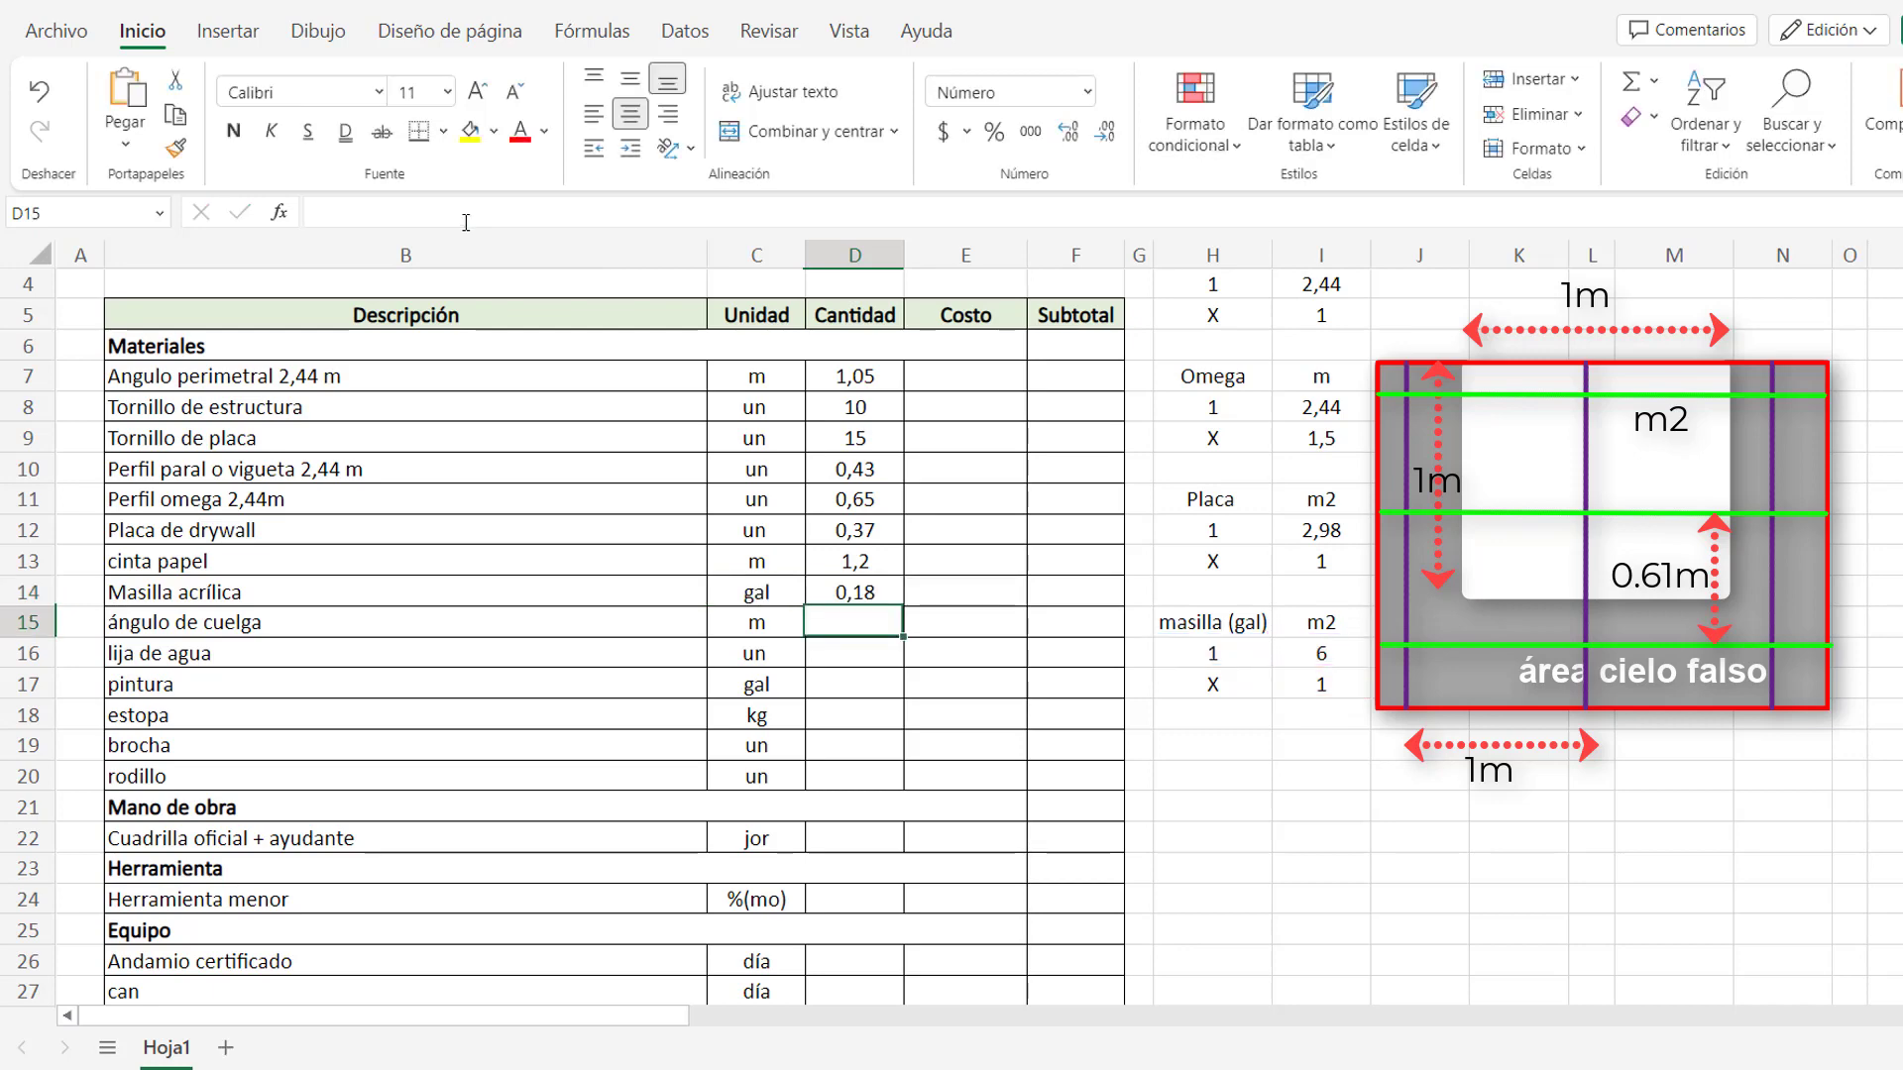
Enter the ángulo de cuelga quantity (0,50) and 10% for lija de agua.
type("=")
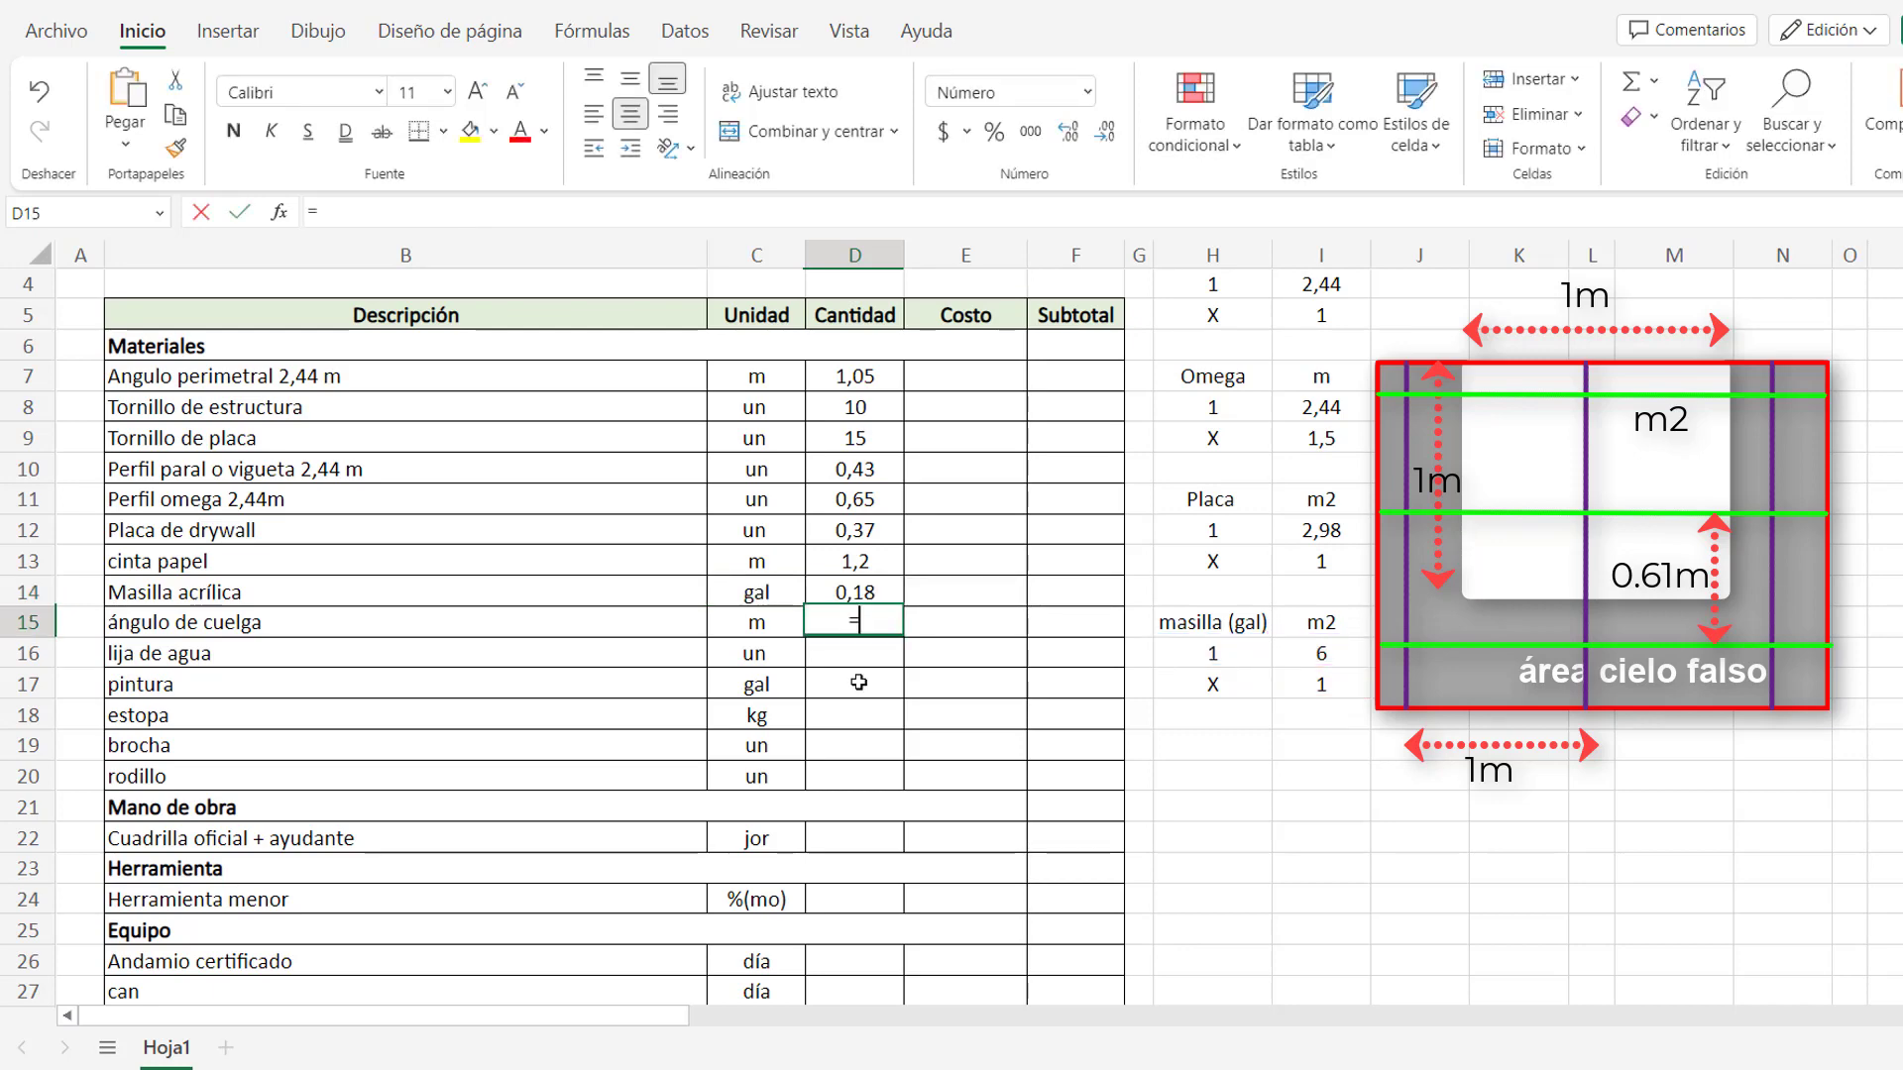
type("2")
type("0,25")
key("Return")
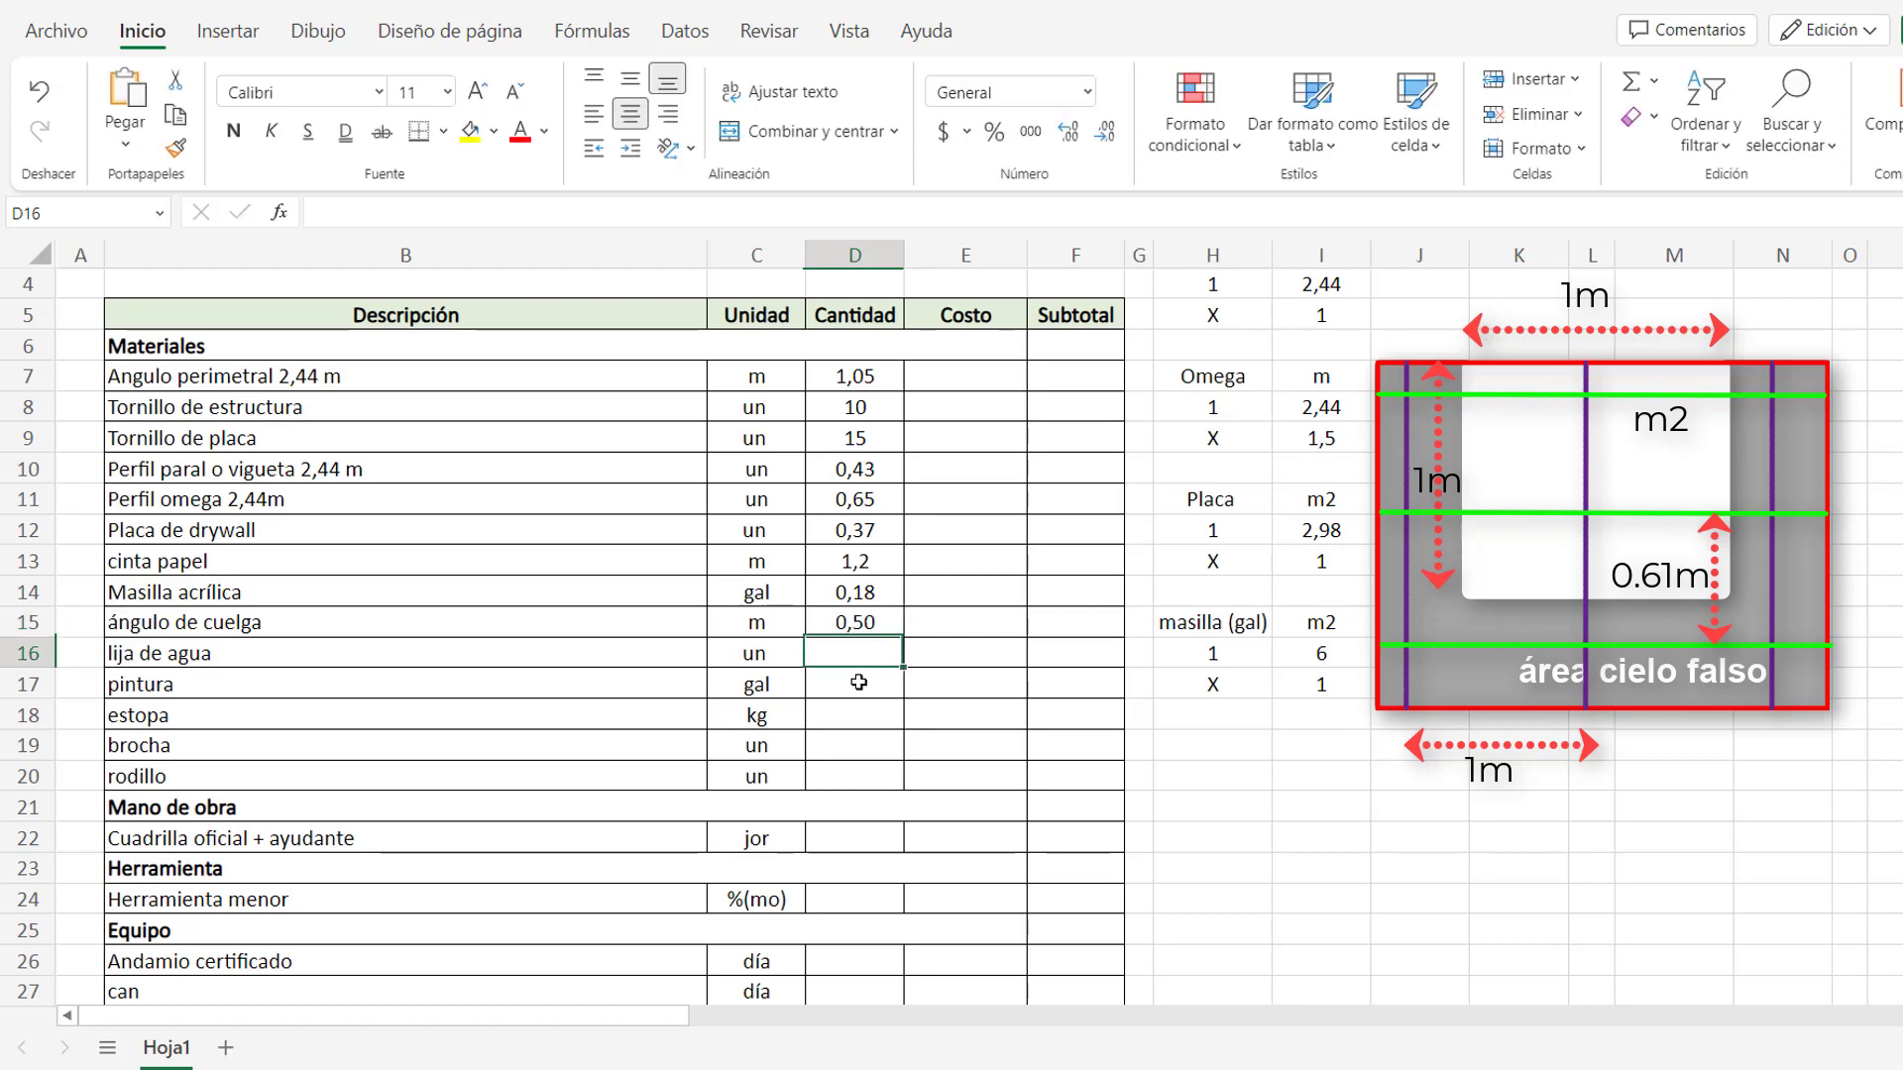
type("=10")
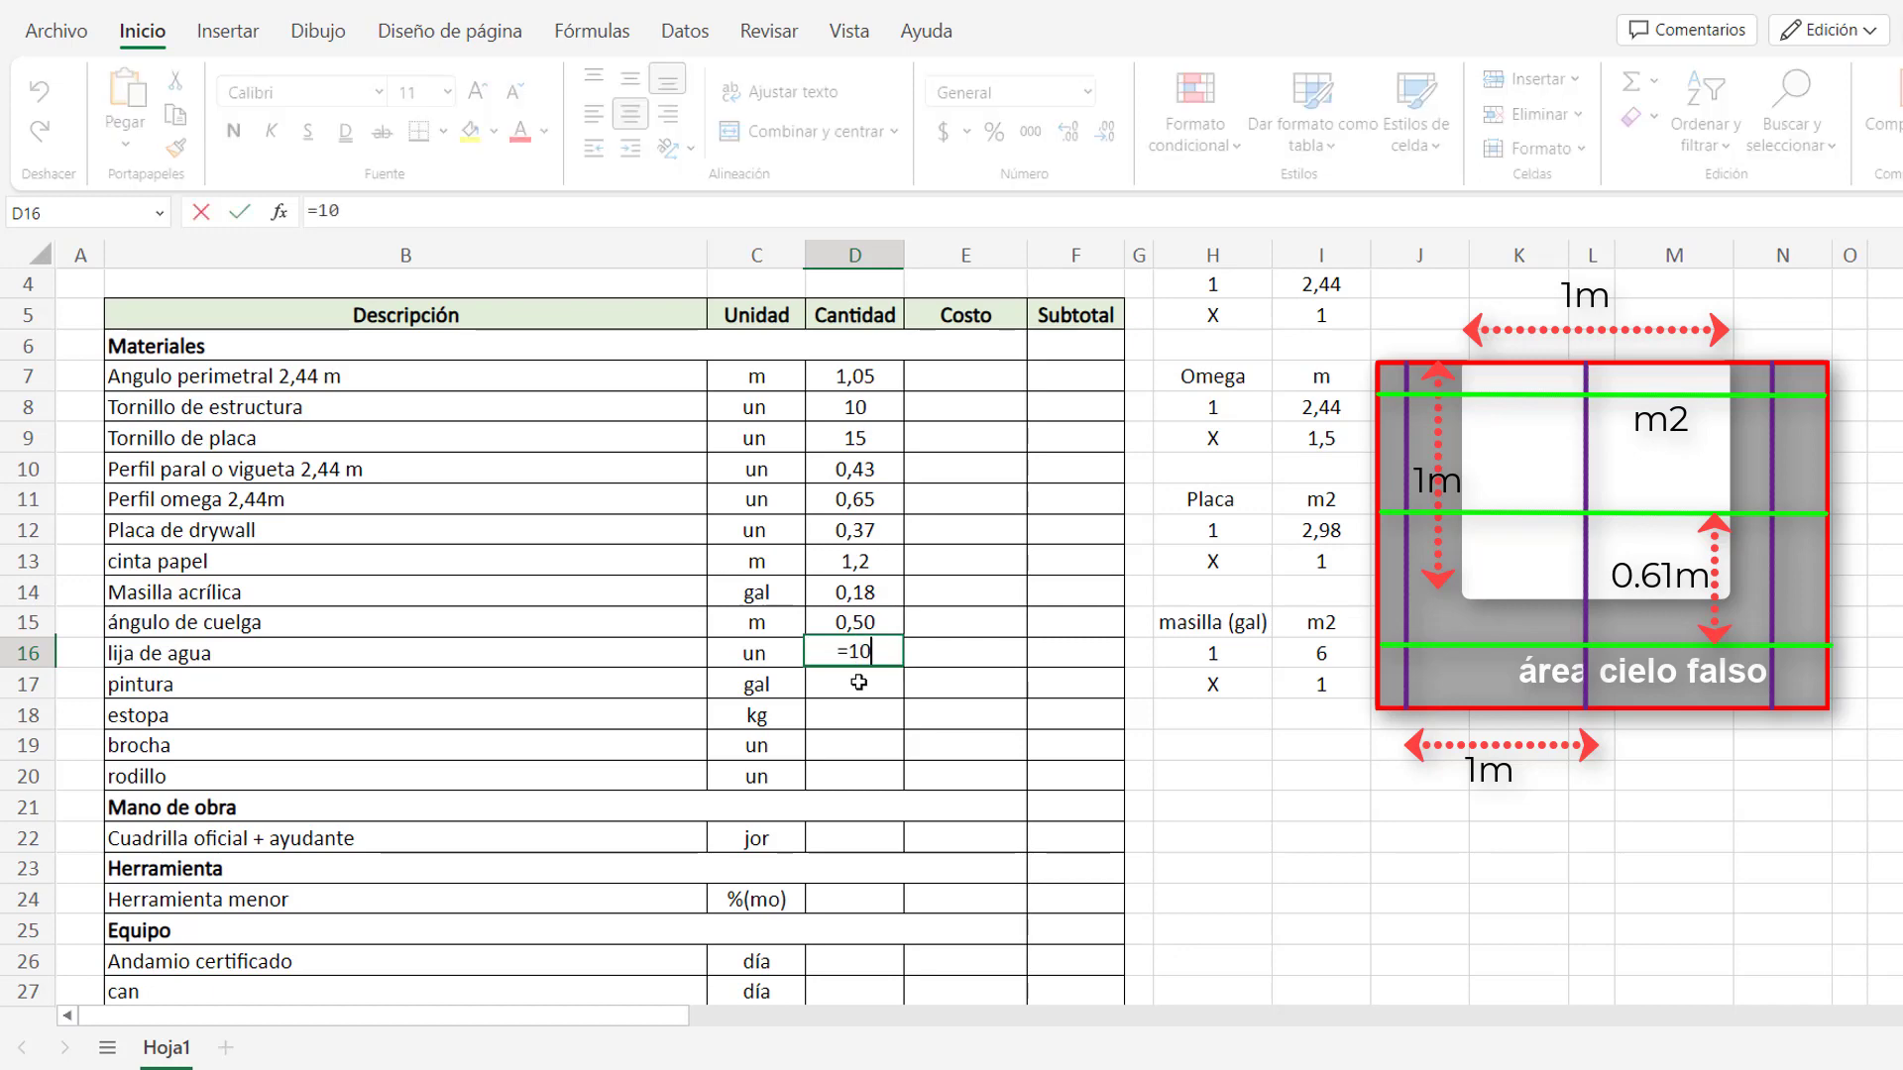
type("%")
key("Return")
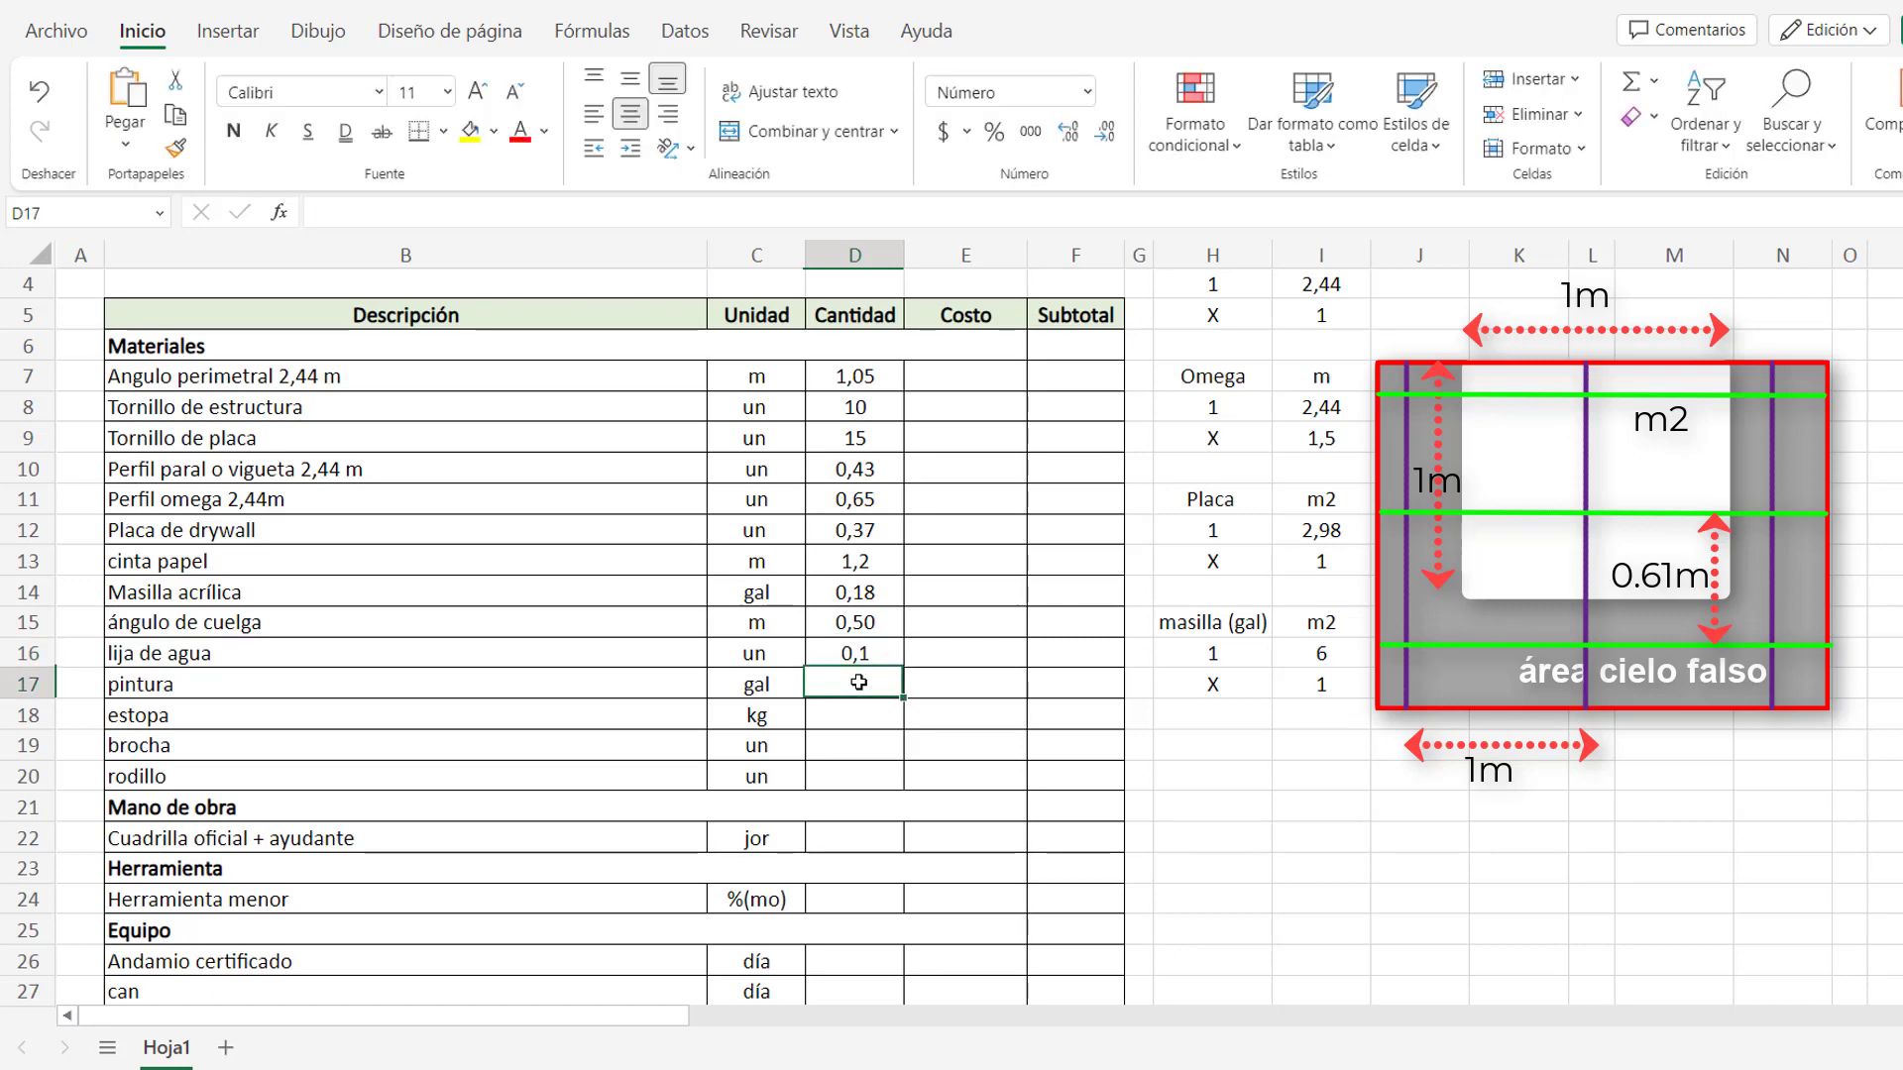
Start a Pintura (gal) helper block with m2/capa label and 1 gallon per 25 m2.
left_click(1211, 744)
type("Pintu")
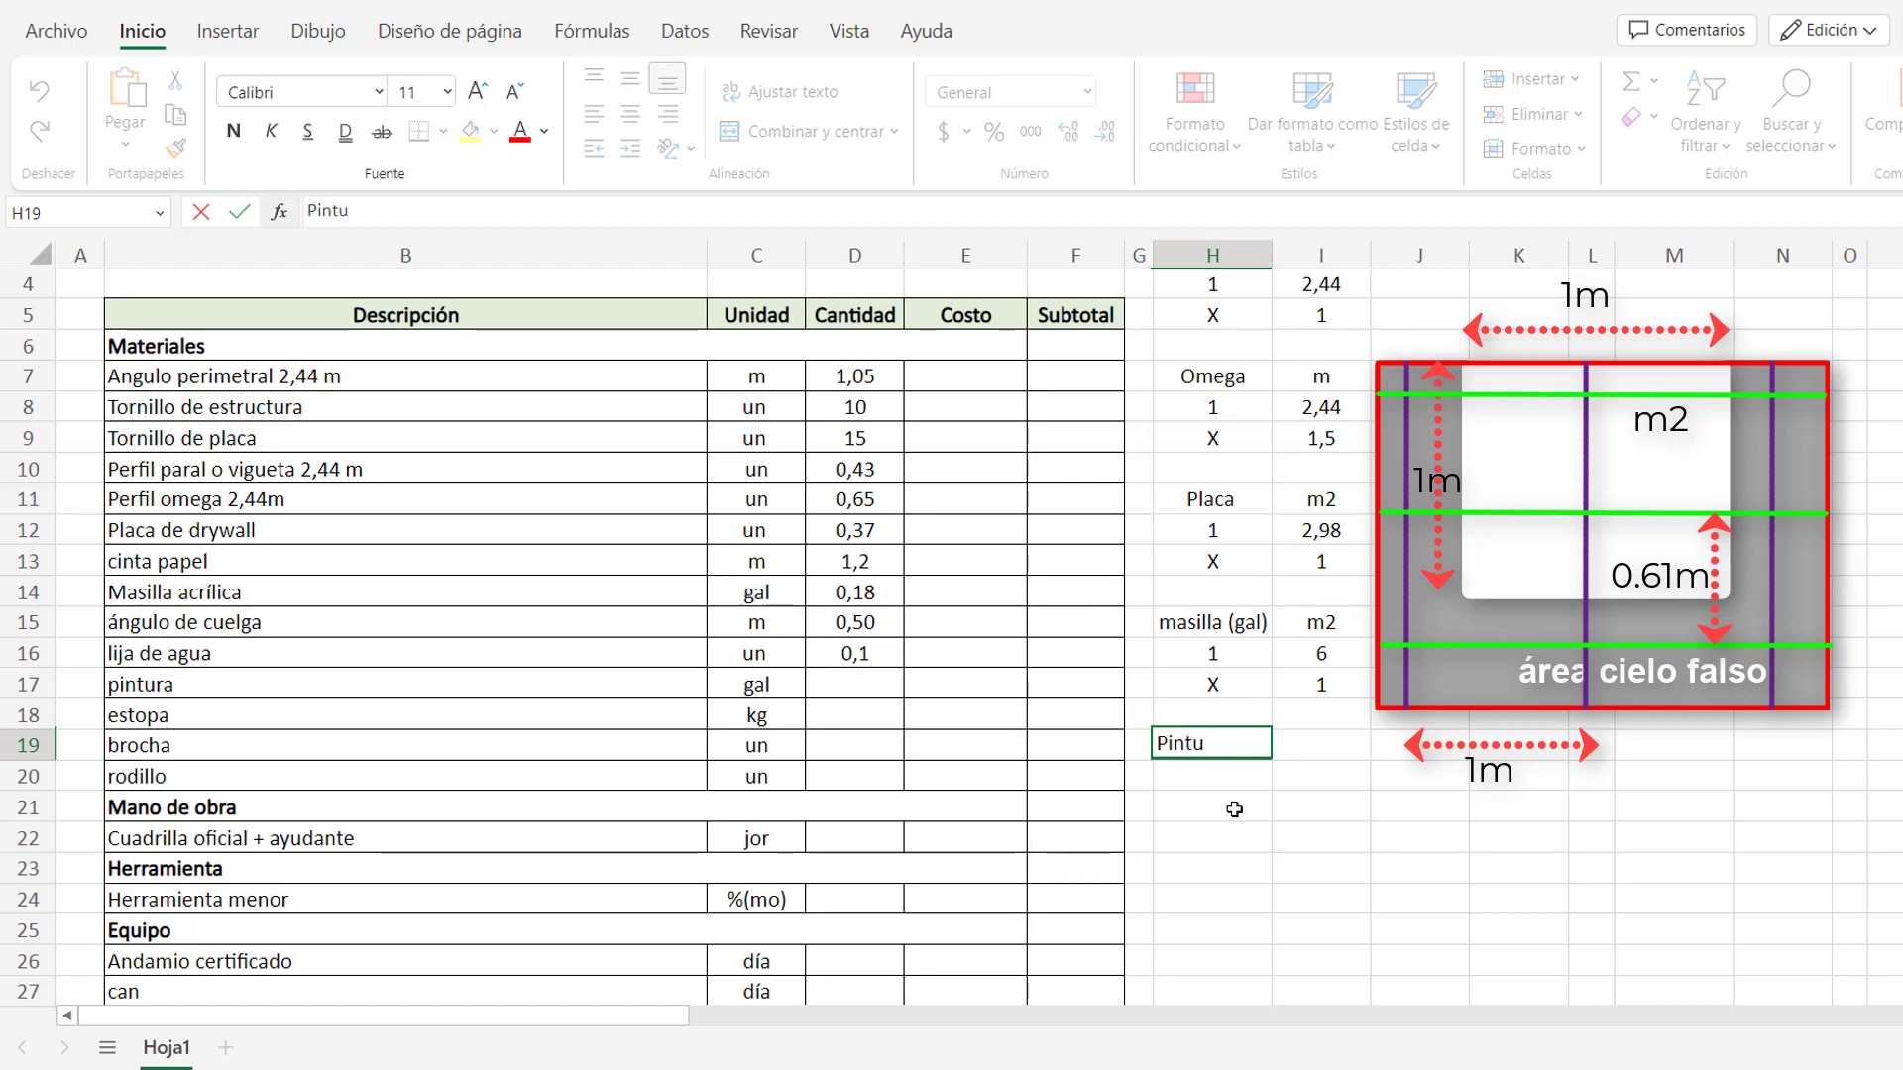
type("ra (gal)")
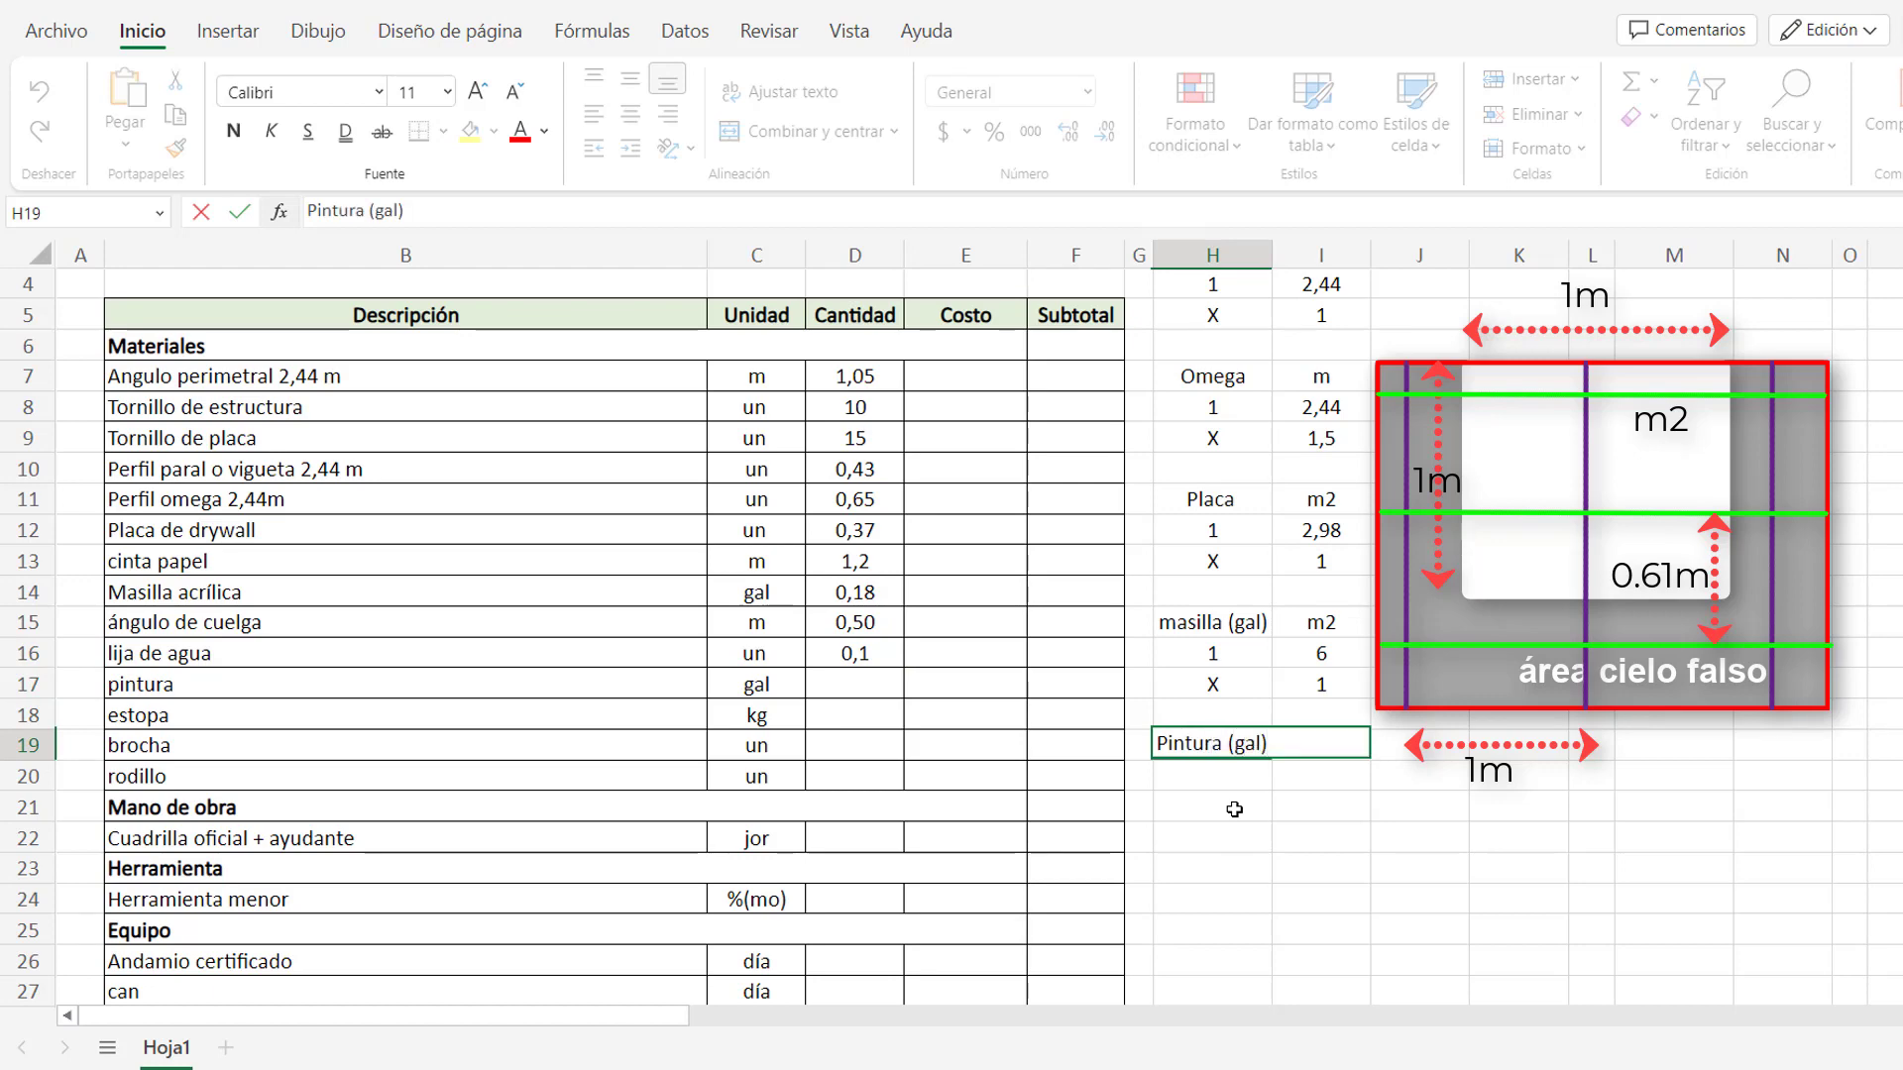
key("Tab")
type("m2/c")
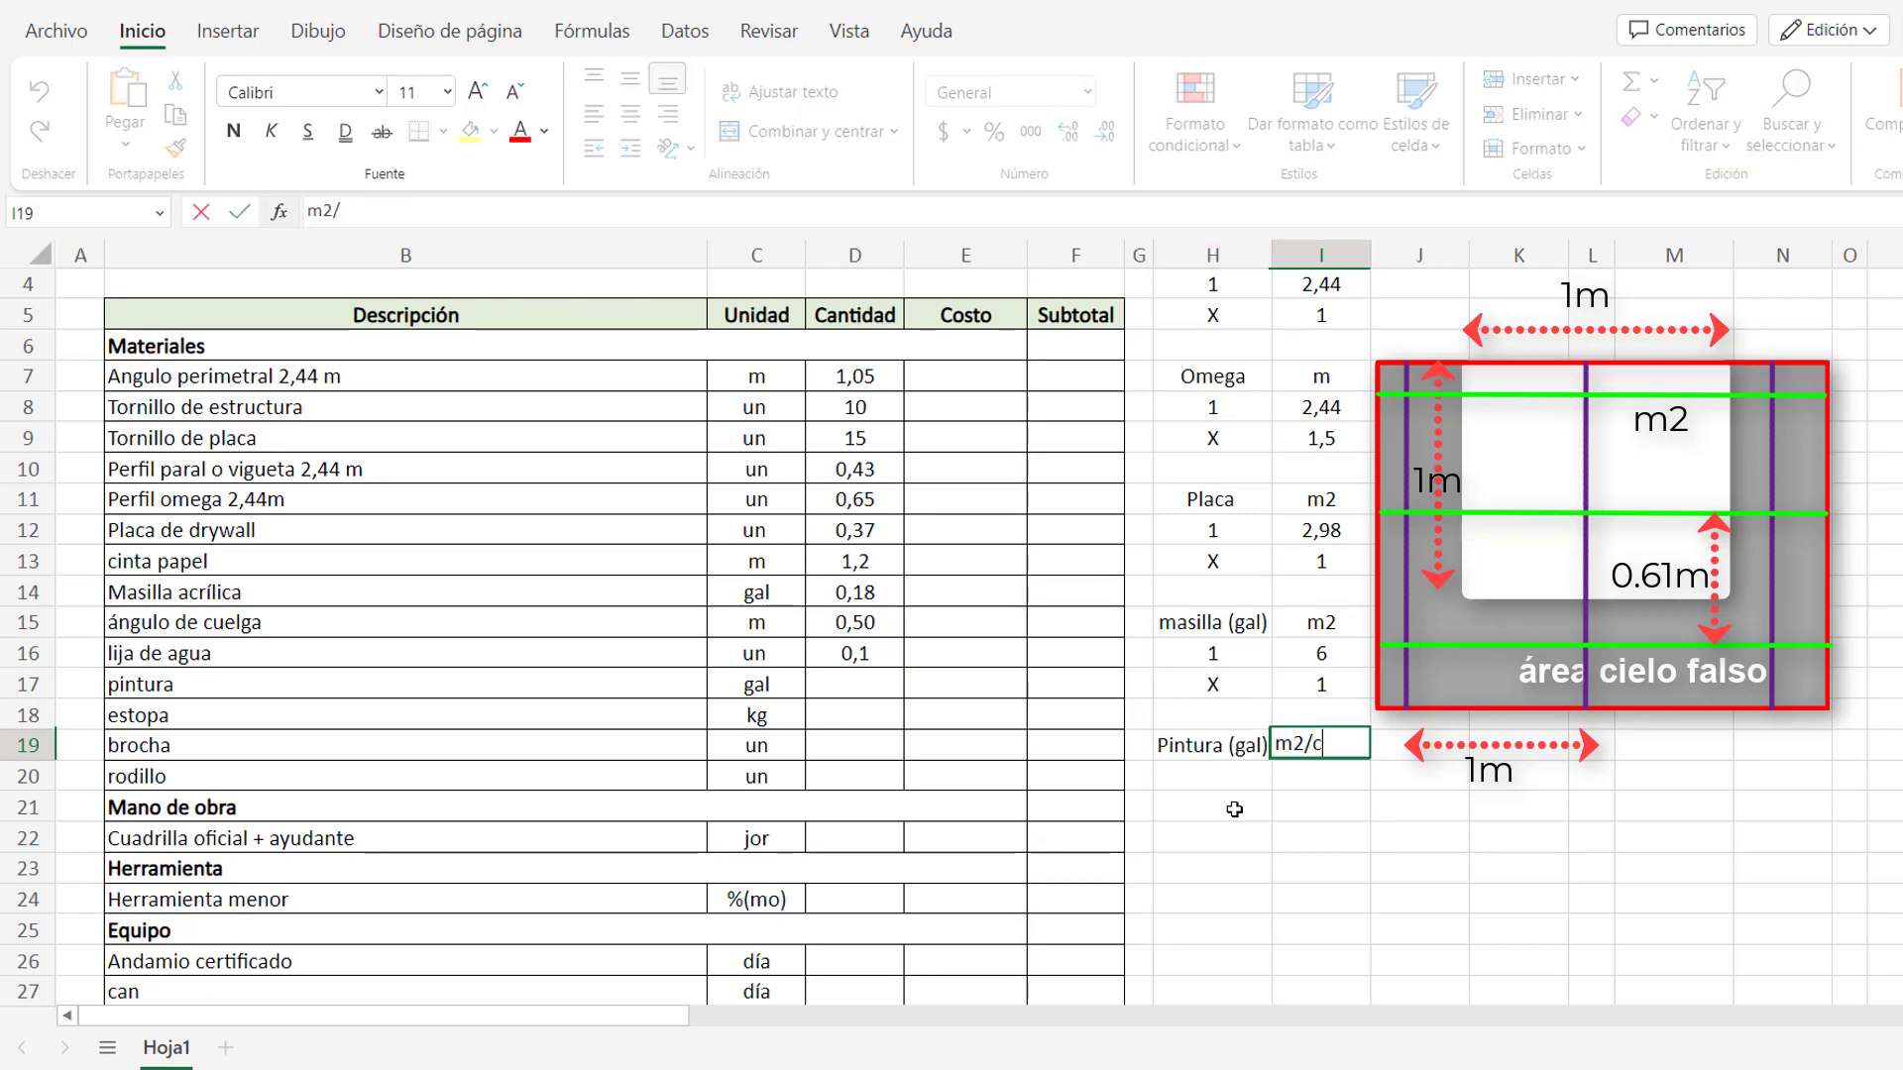
type("apa")
key("Return")
type("1")
key("Tab")
type("25")
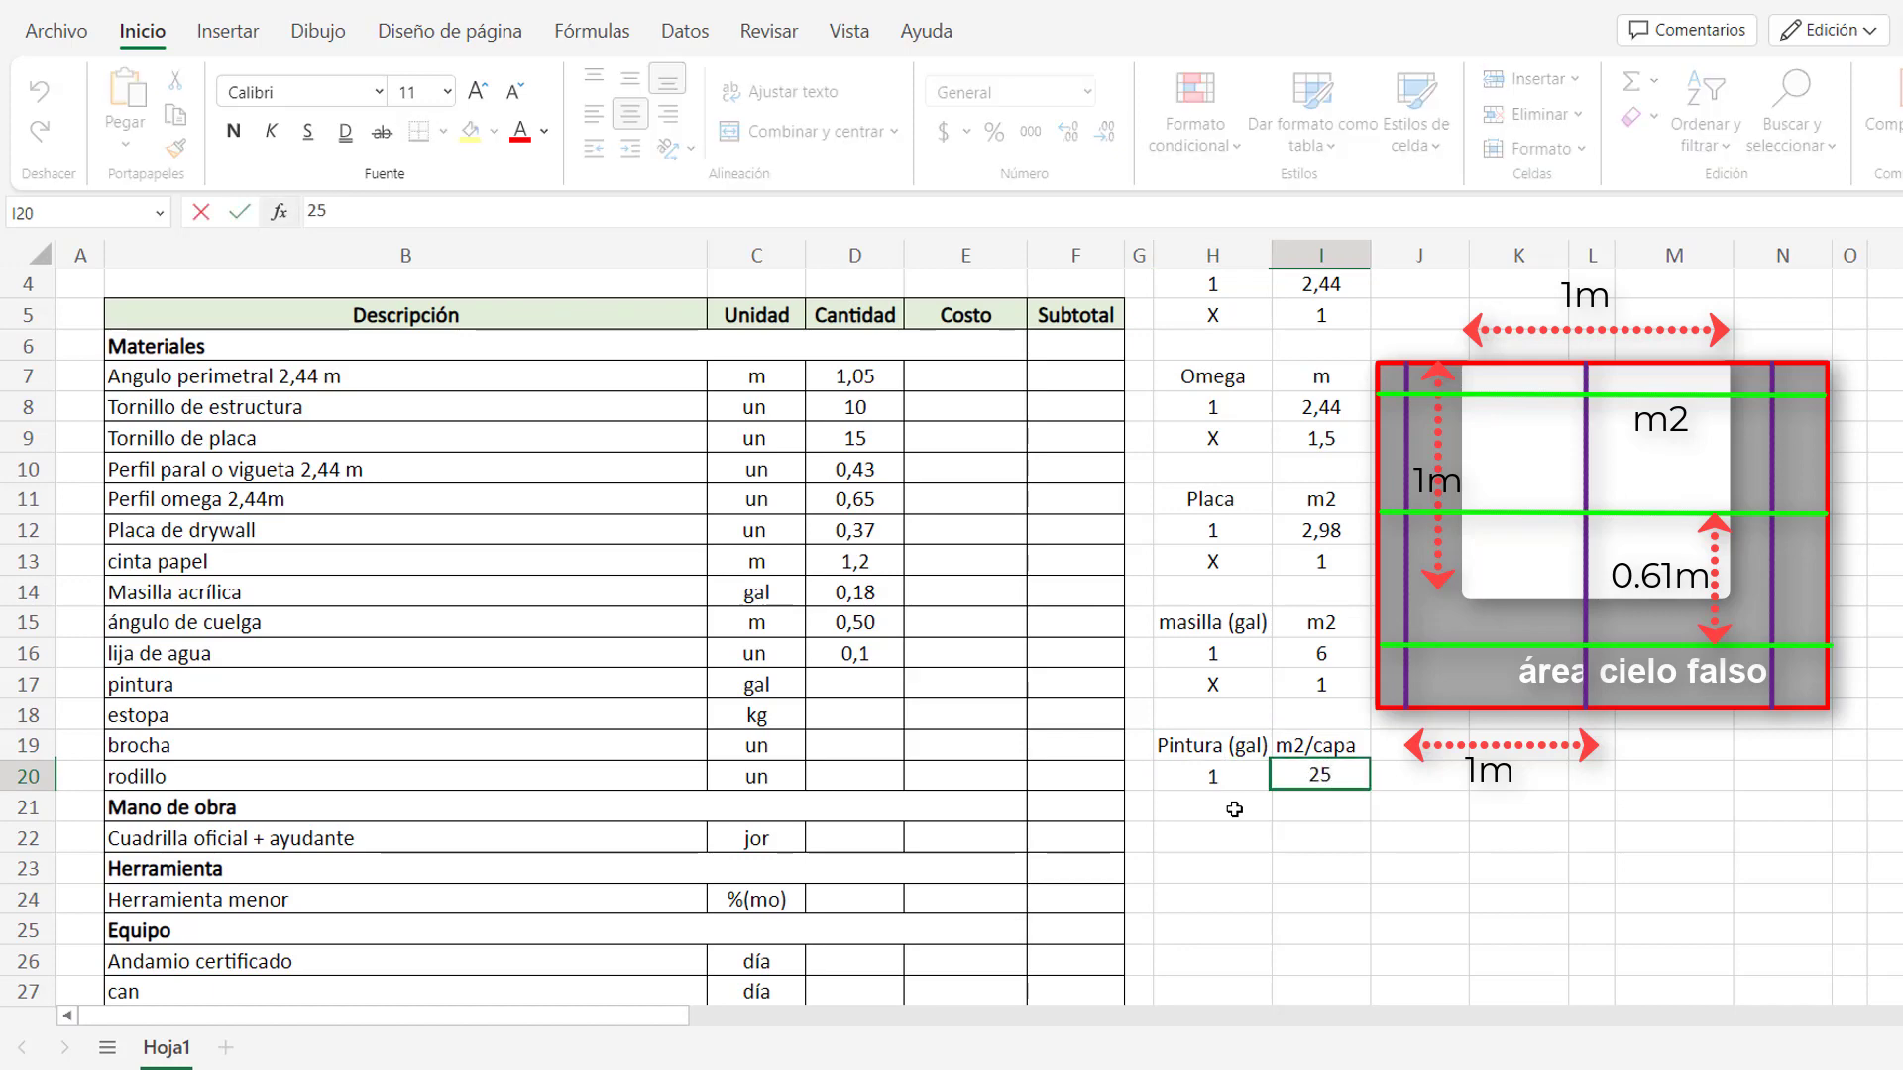
key("Return")
Add X 1 and manos 2 rows to the Pintura helper block.
type("X")
key("Tab")
type("1")
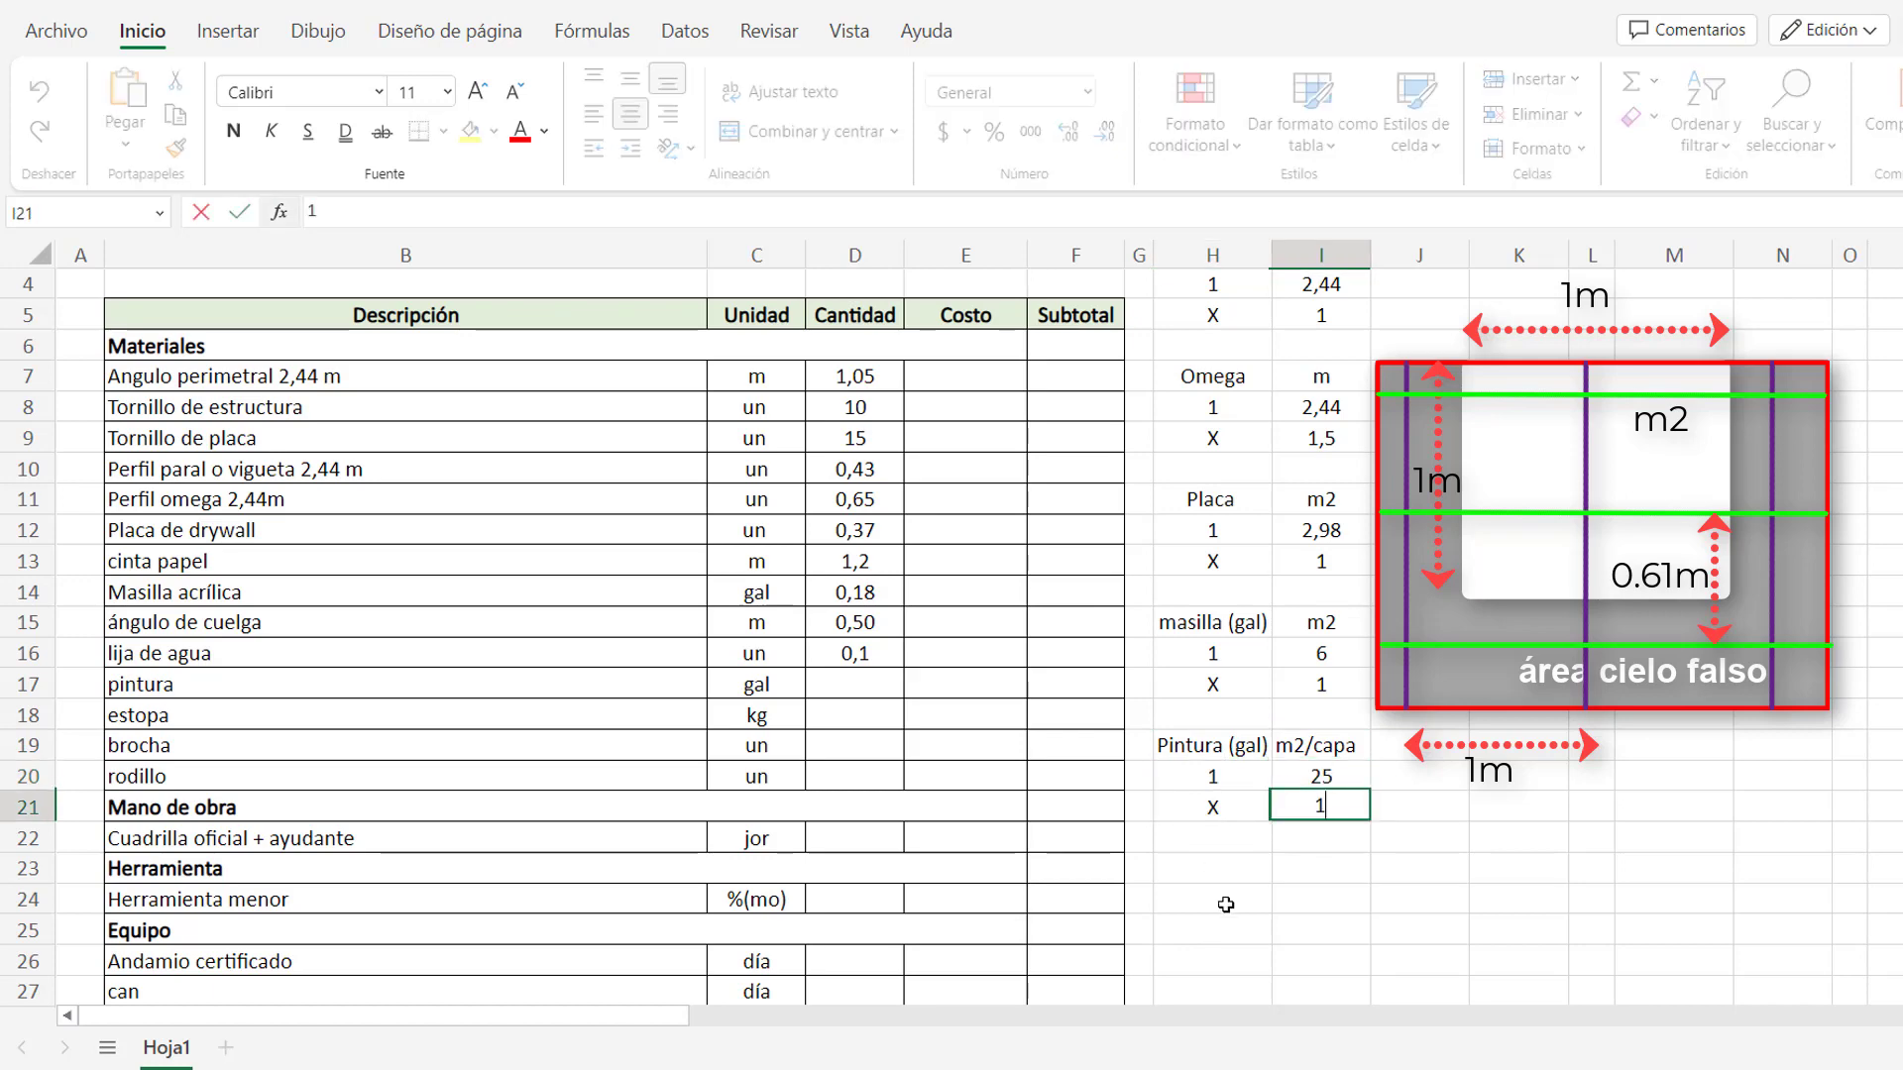
key("Return")
key("Return")
type("manos")
key("Tab")
type("2")
Set the pintura quantity in D17 to =(H20*I21/I20)*I23*1,05, giving 0,08.
left_click(871, 694)
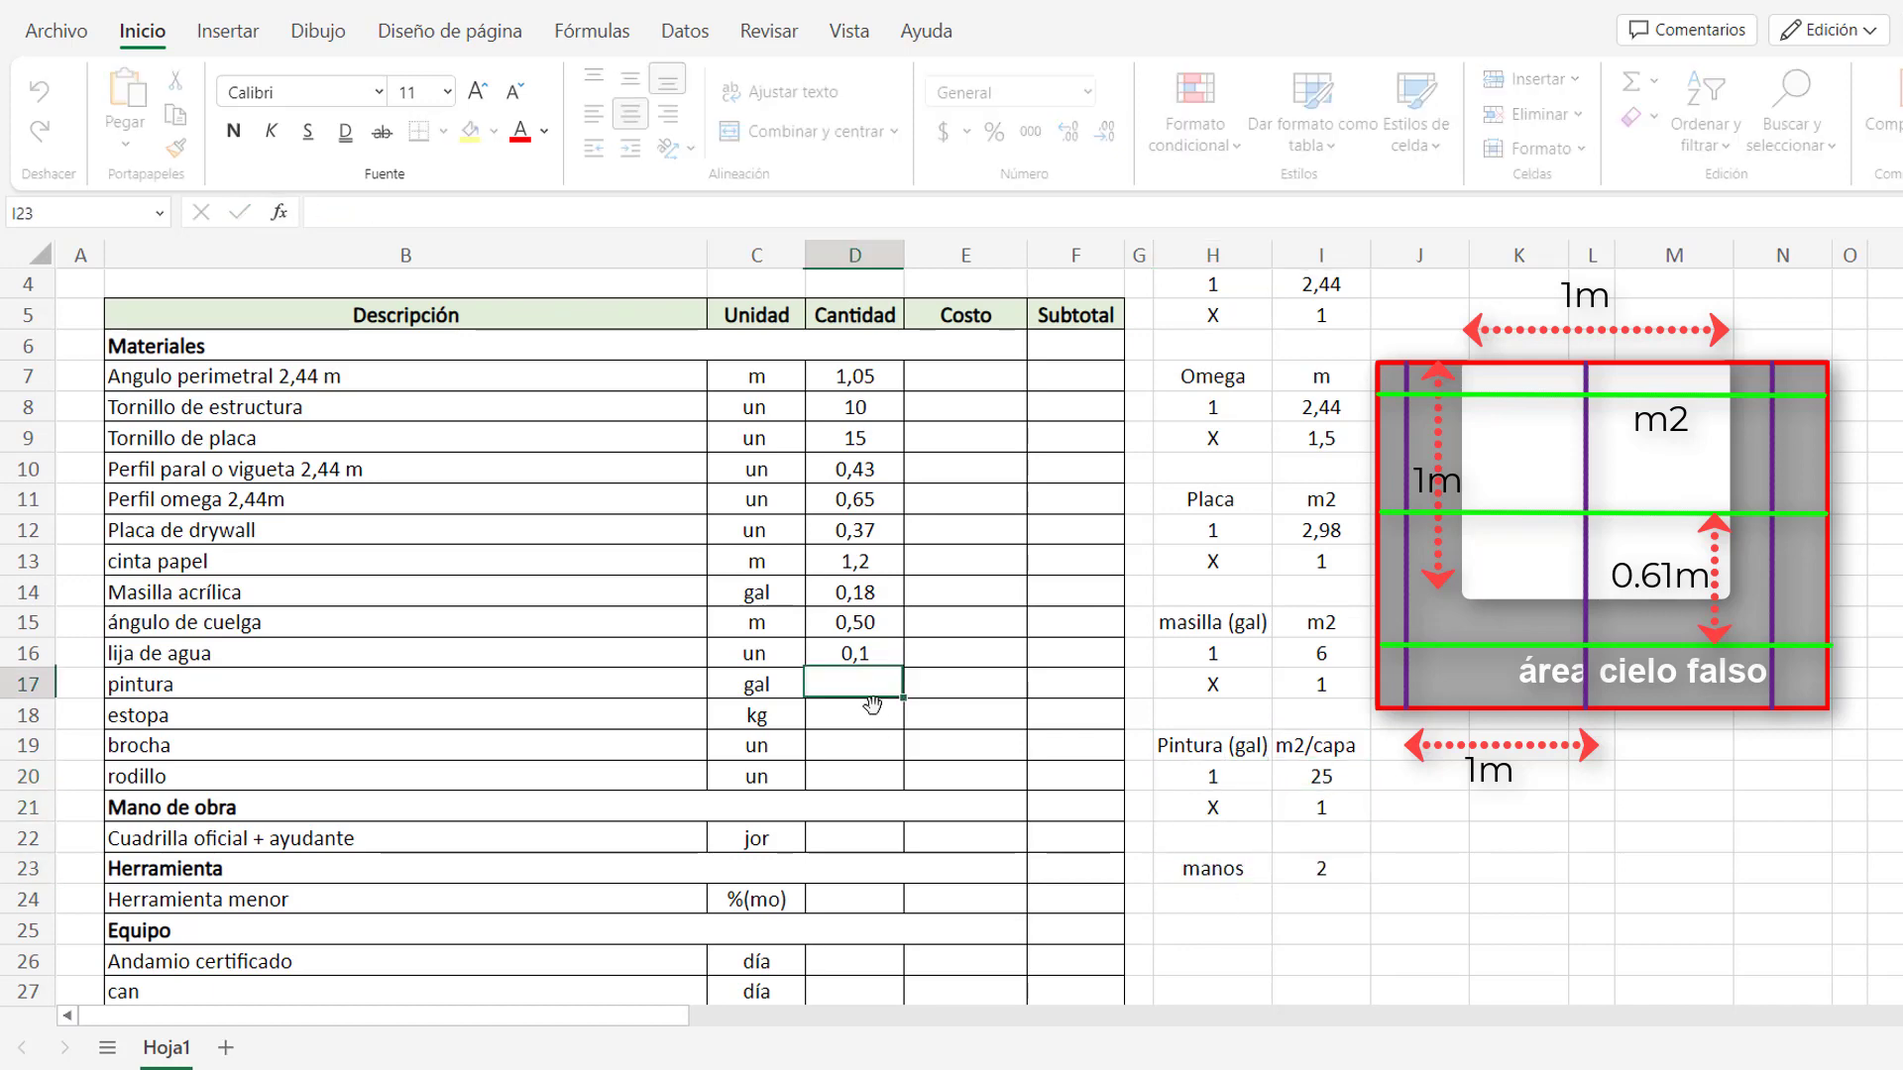
type("=")
left_click(1209, 776)
type("*")
left_click(1286, 801)
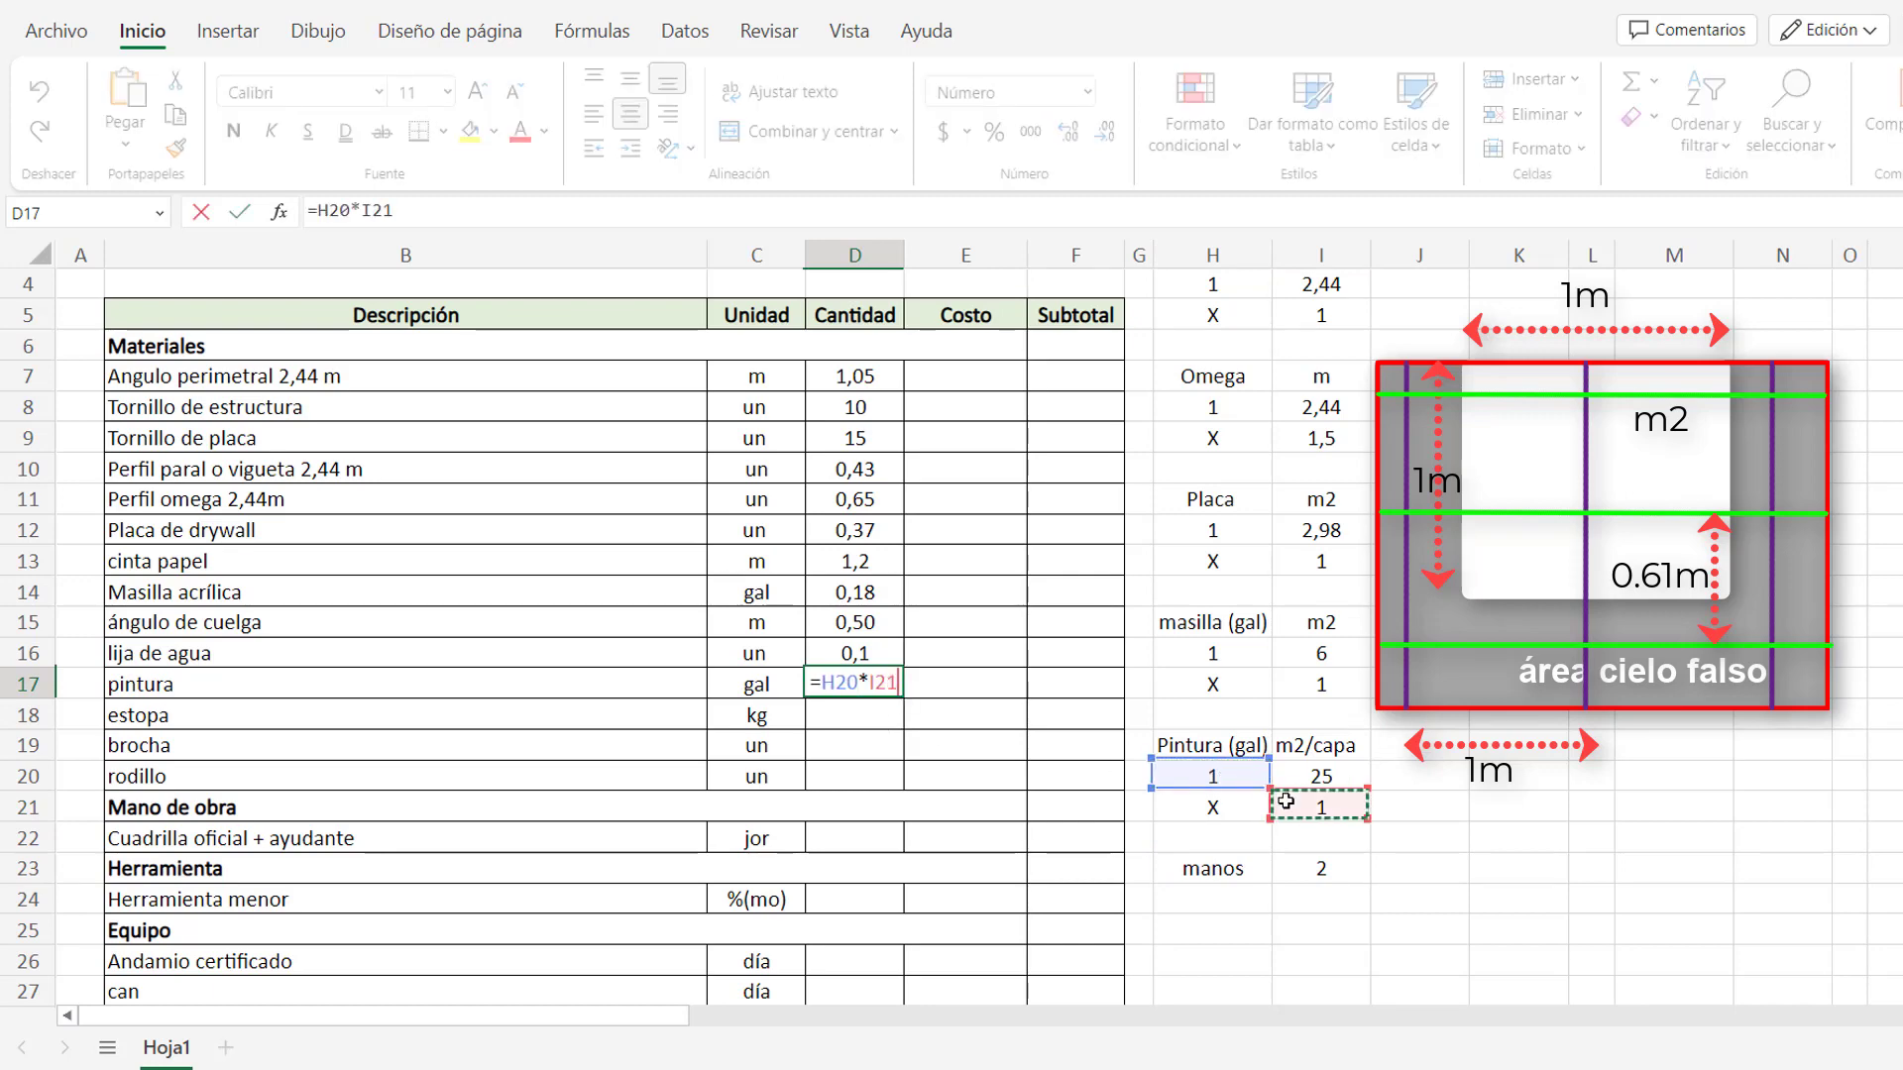
type("/")
left_click(1318, 776)
left_click(317, 210)
type("(")
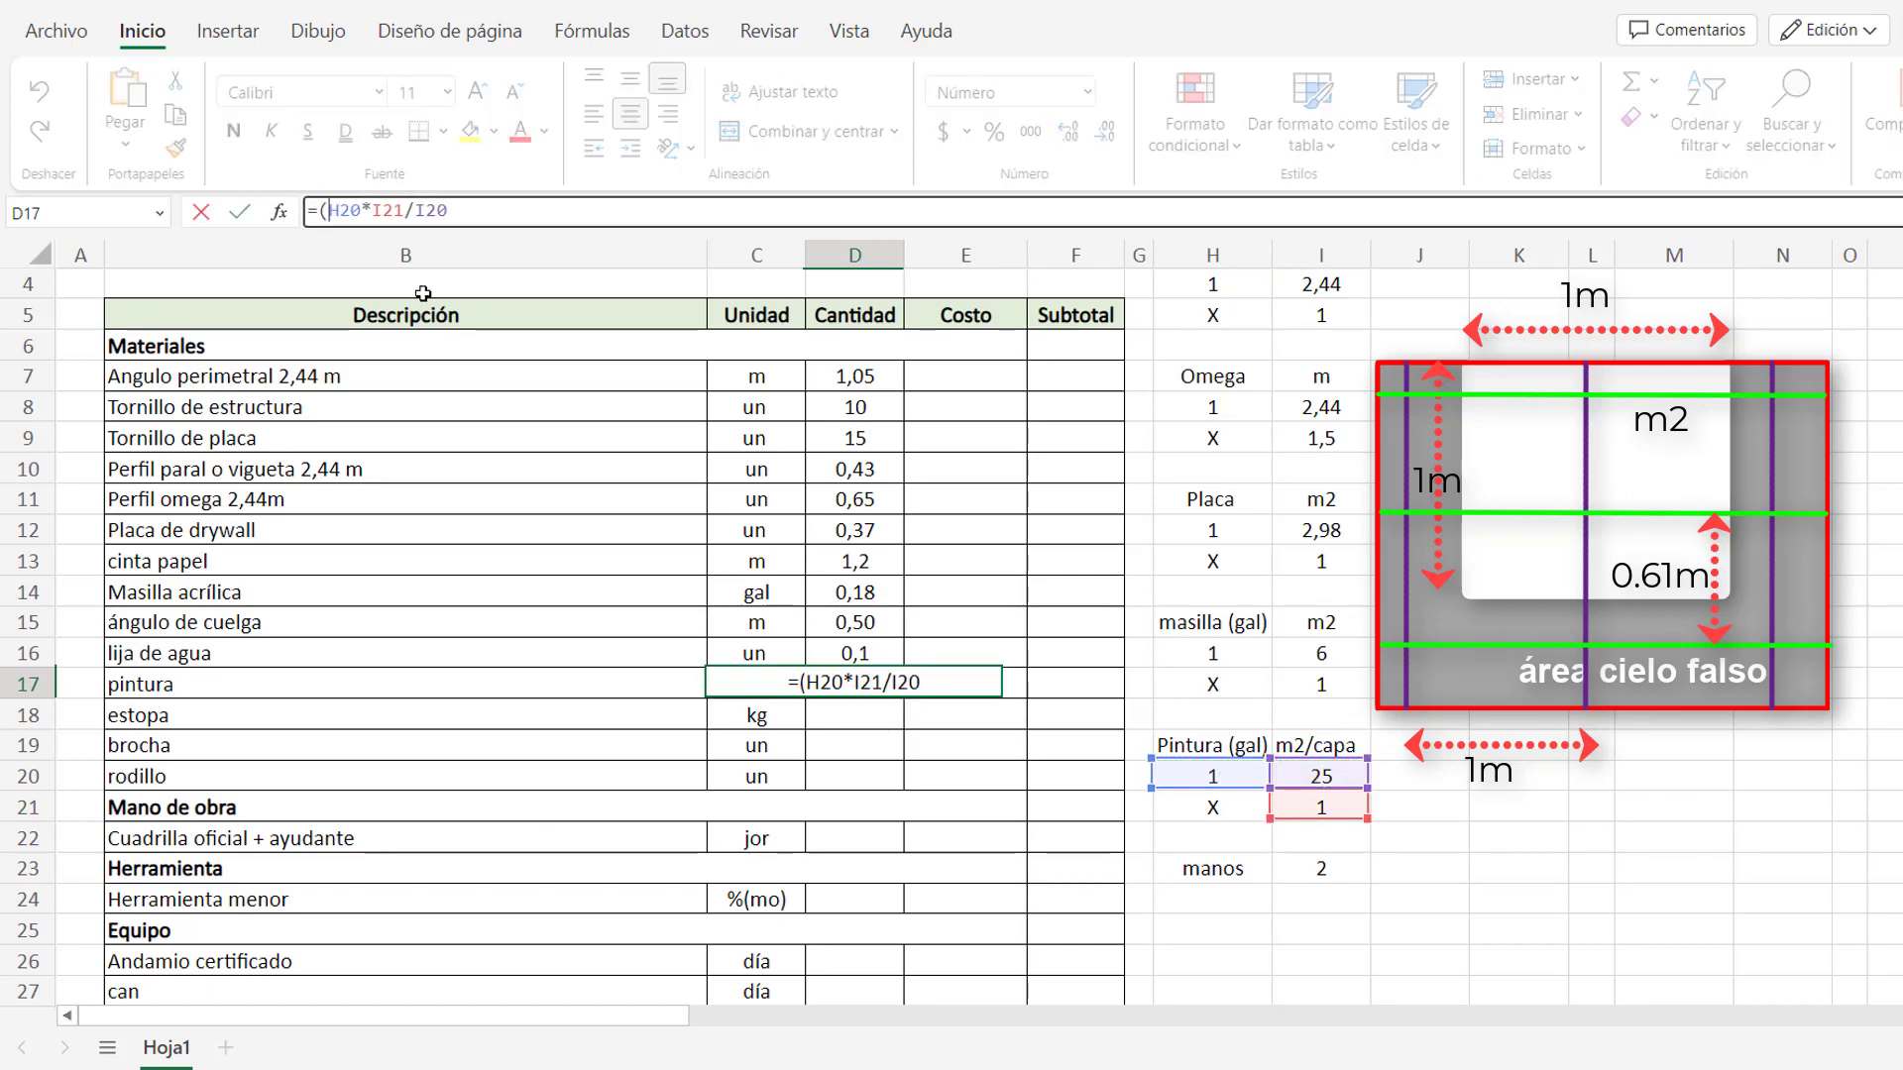
left_click(523, 210)
type(")*")
left_click(1320, 868)
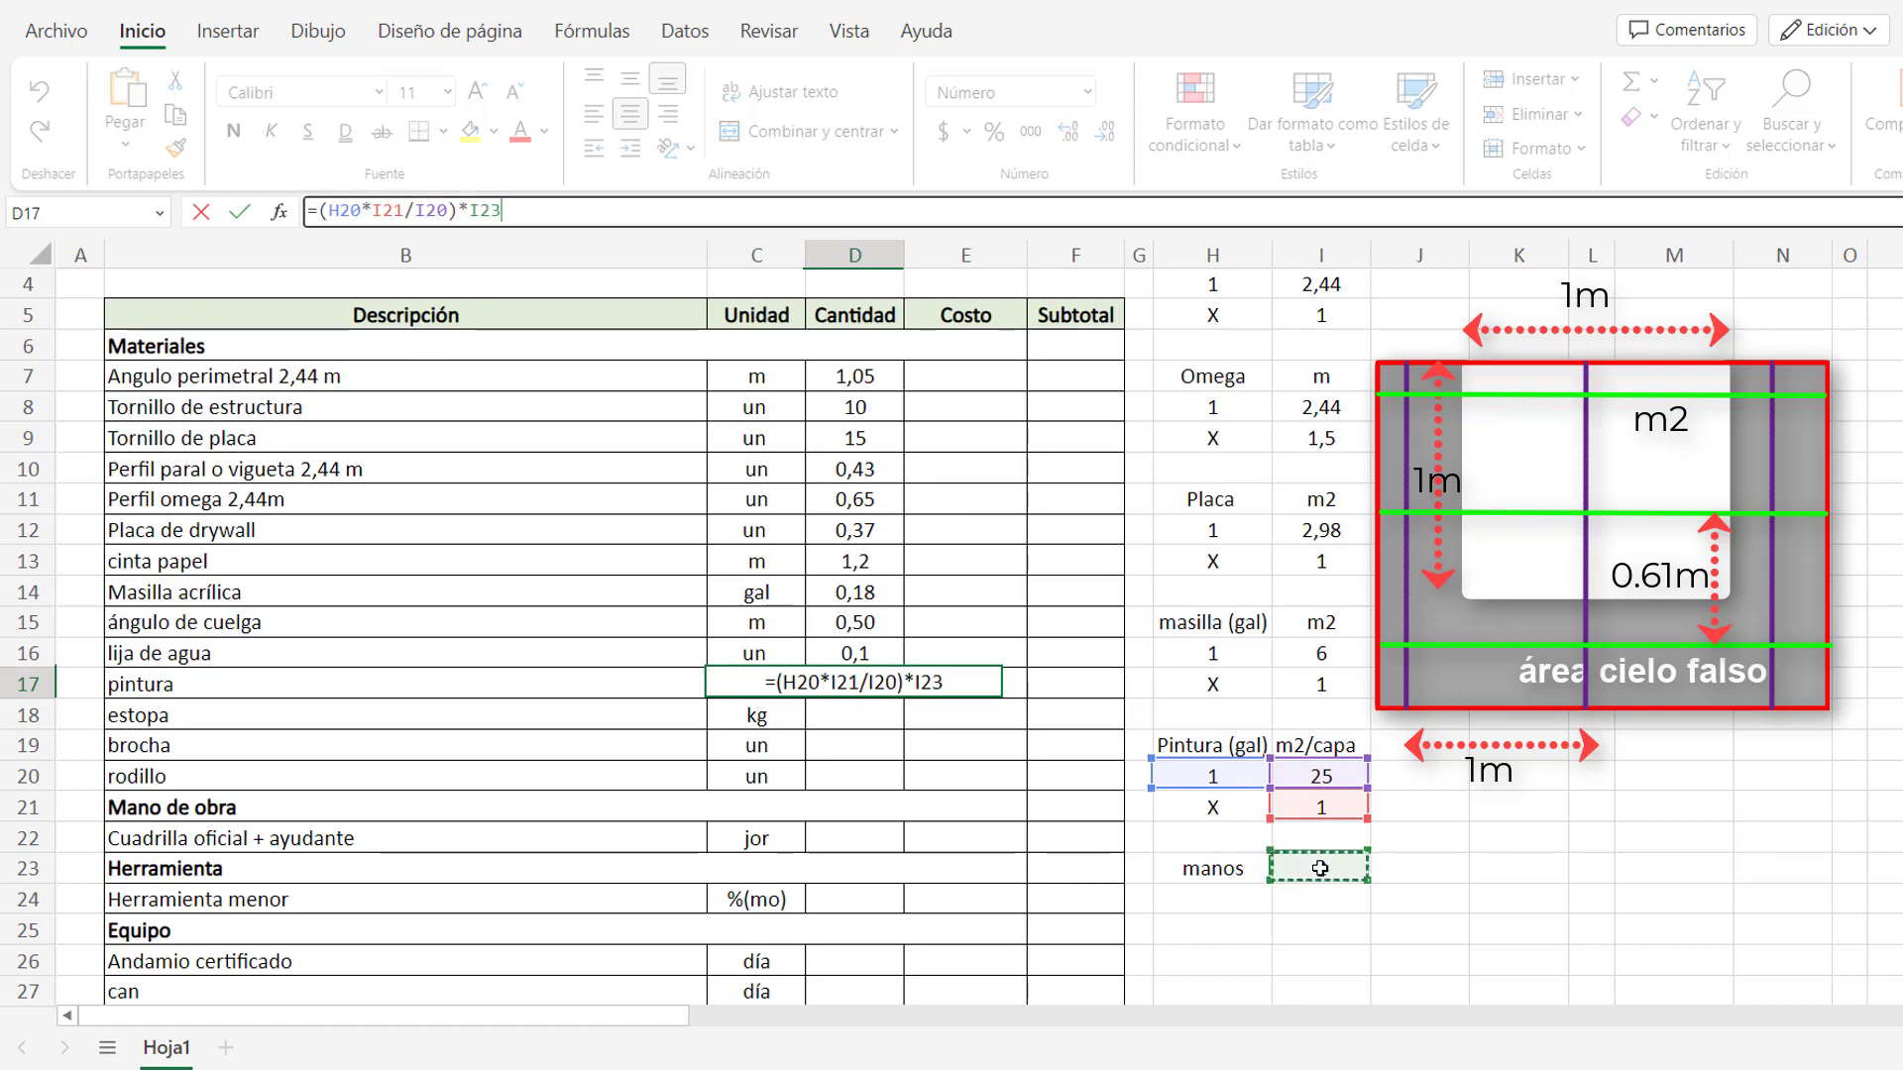
type("*1,05")
key("Return")
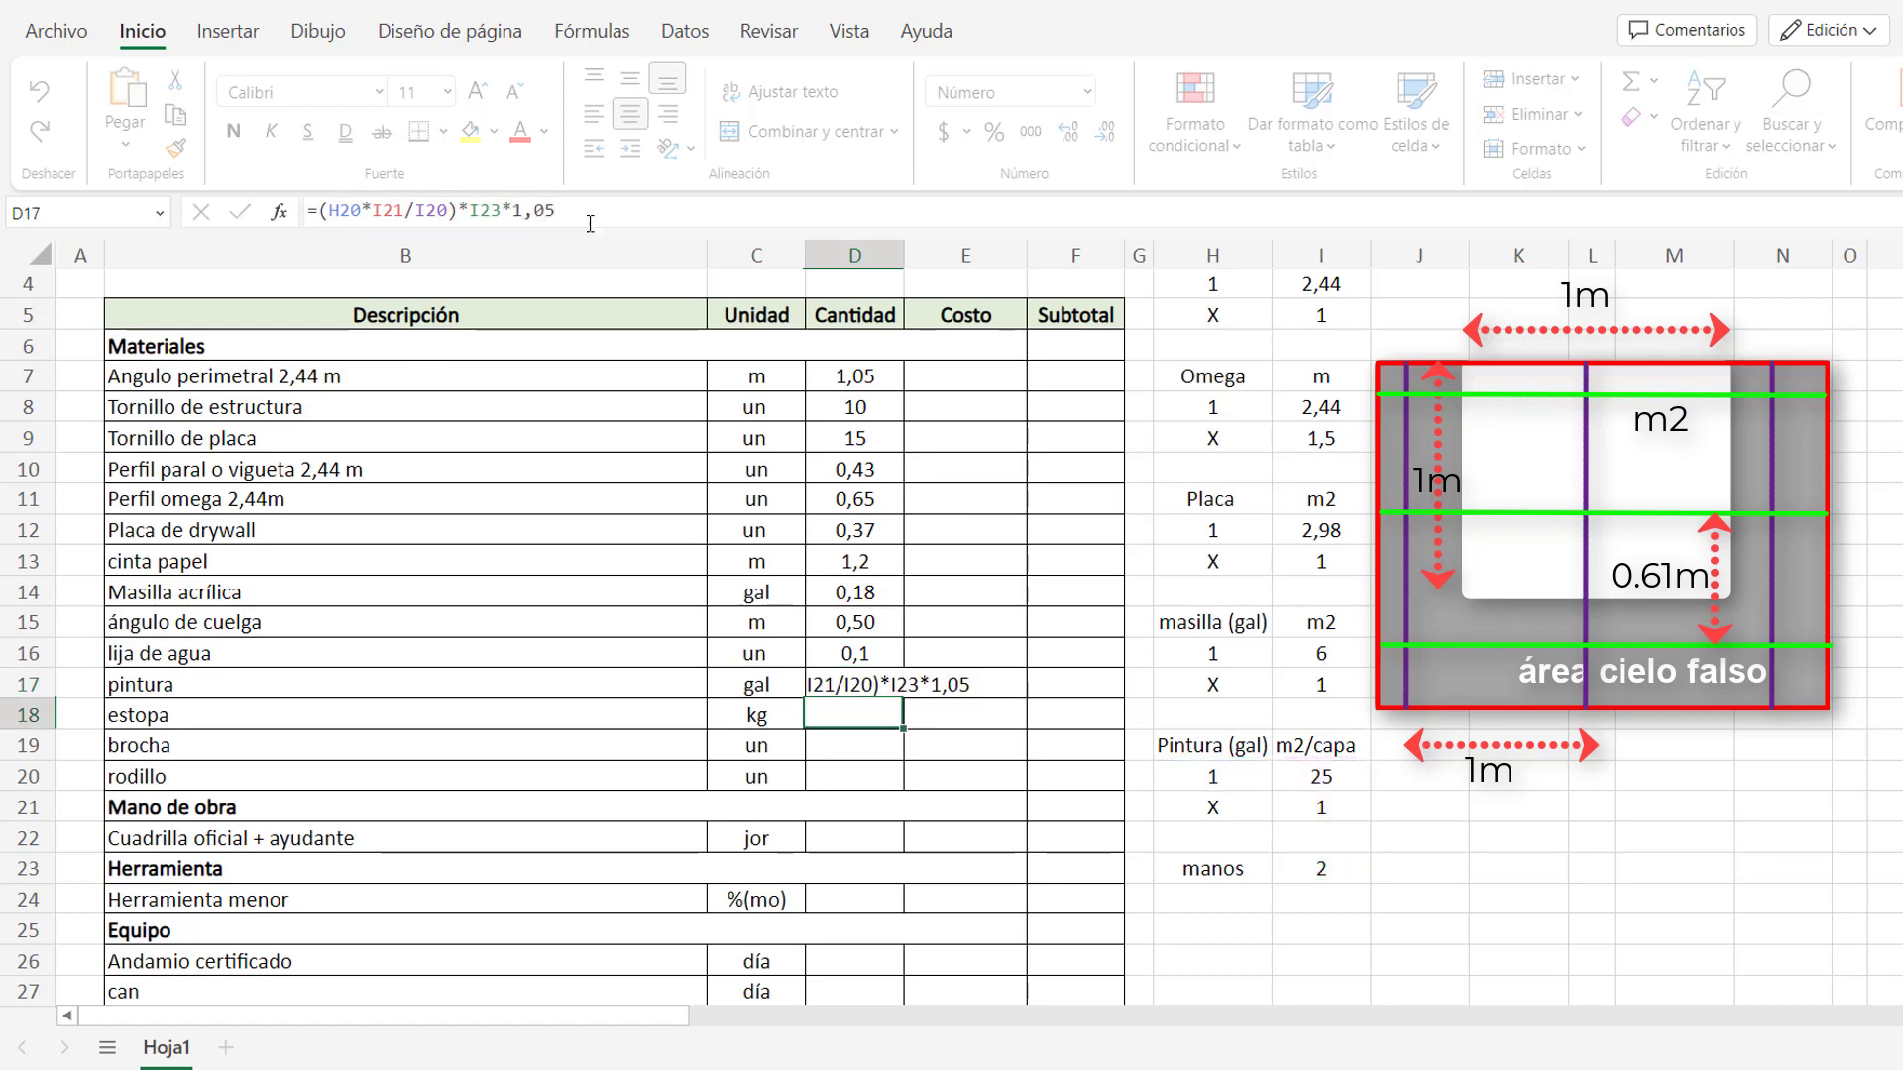
Enter 5% for estopa, 1% for brocha and 1% for rodillo.
type("=")
type("5%")
key("Return")
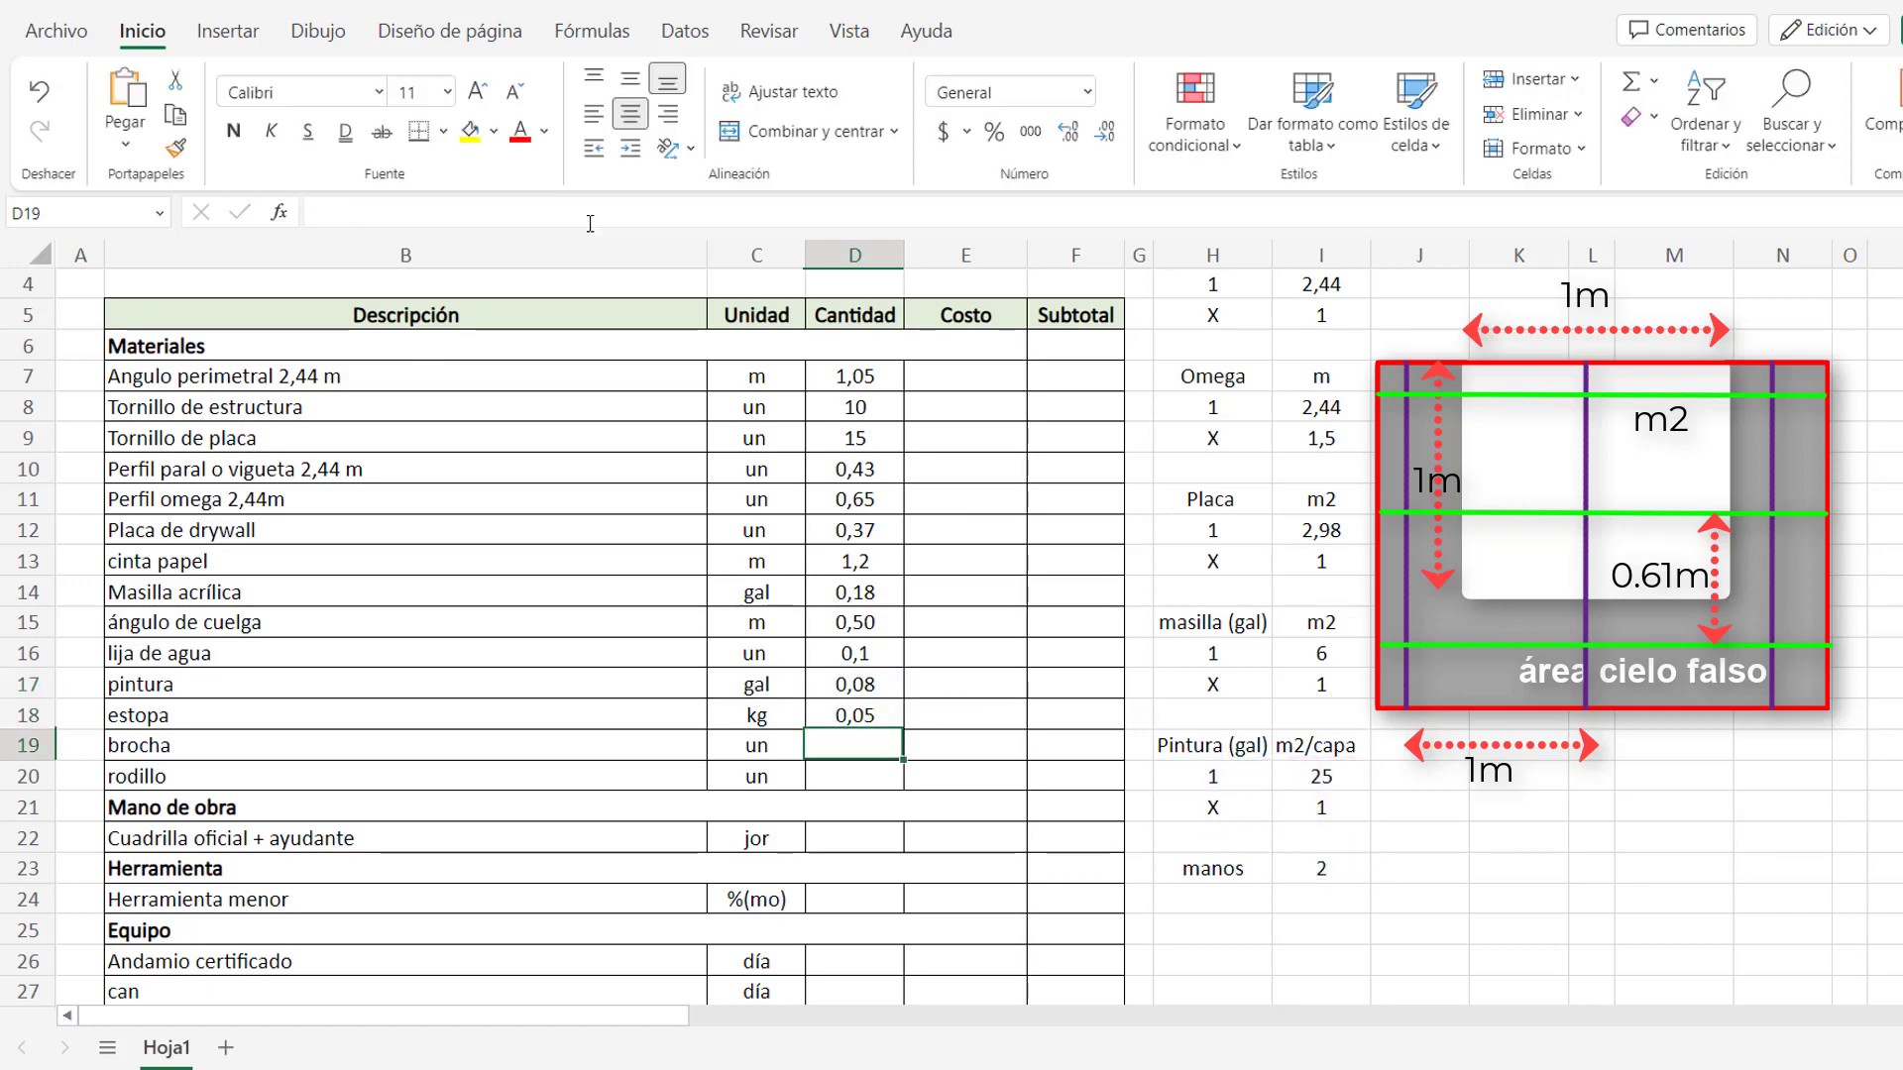
type("=1%")
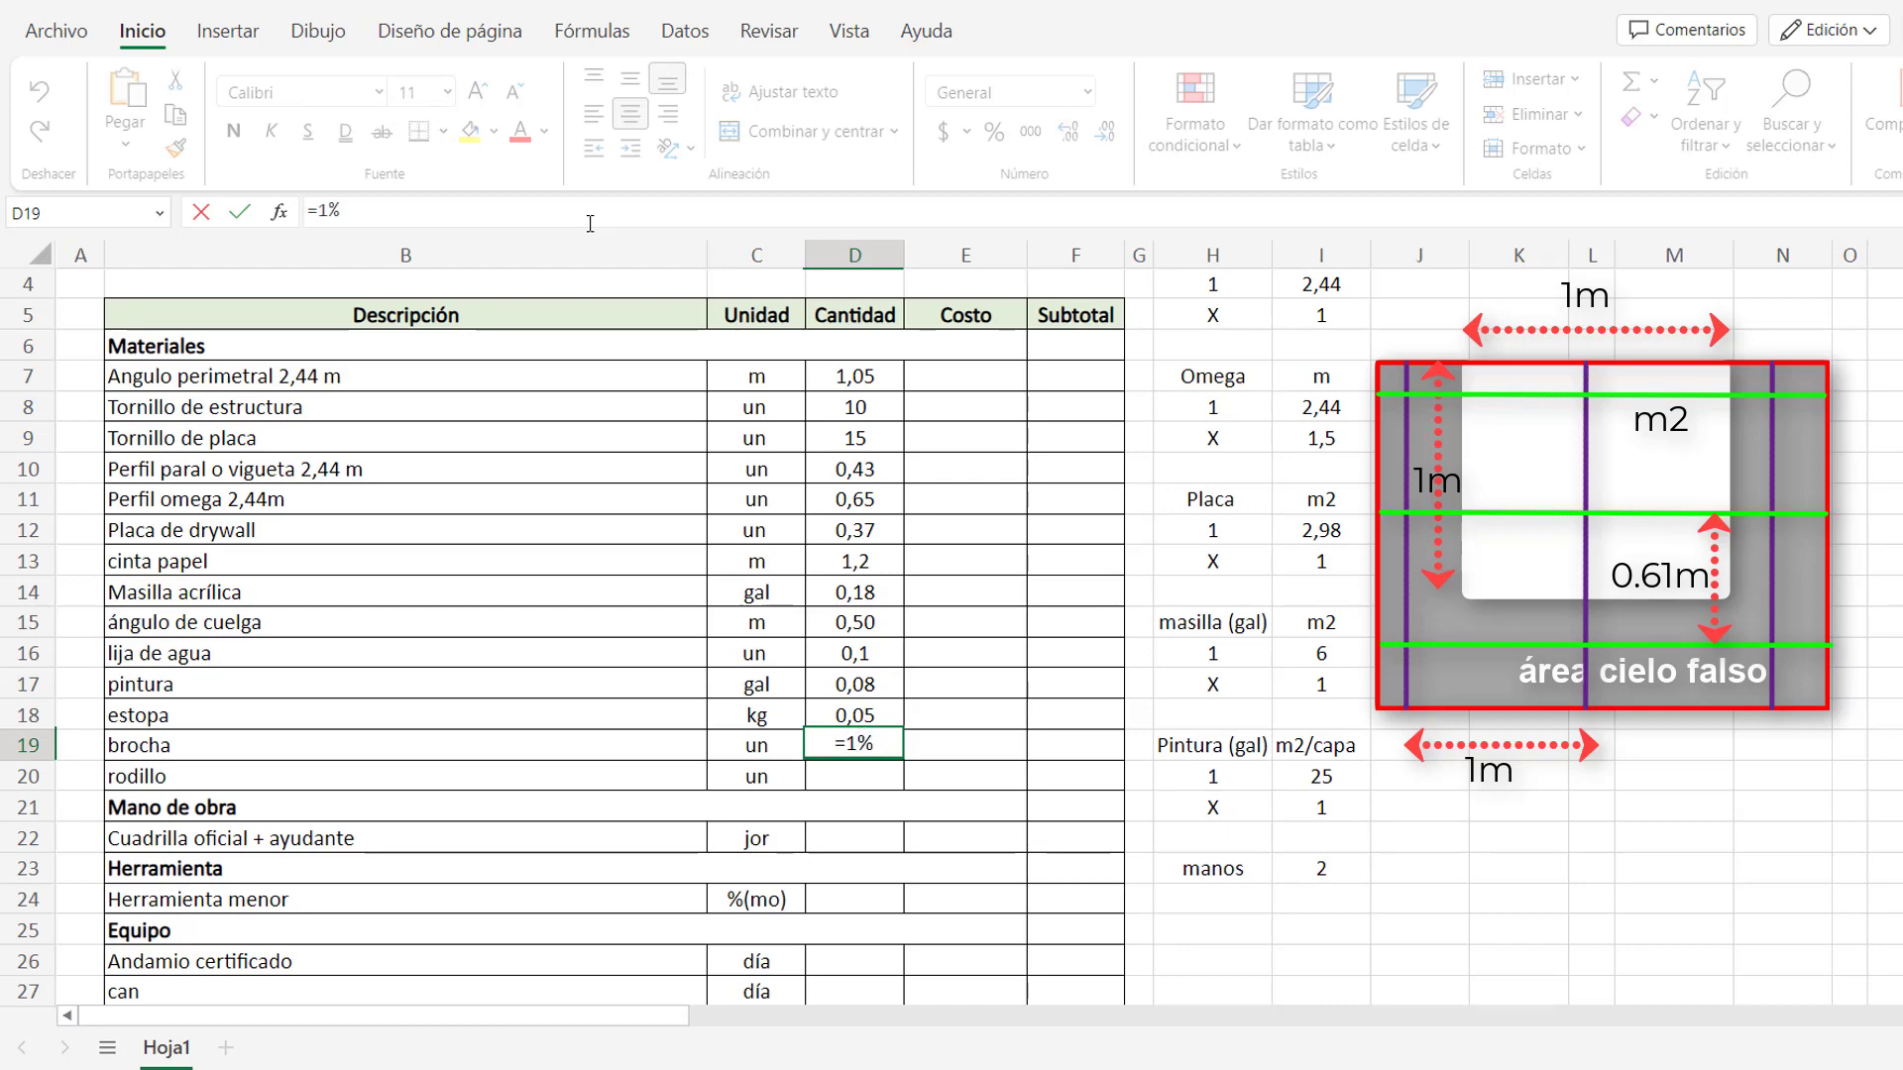
key("Return")
type("=")
type("%")
key("Return")
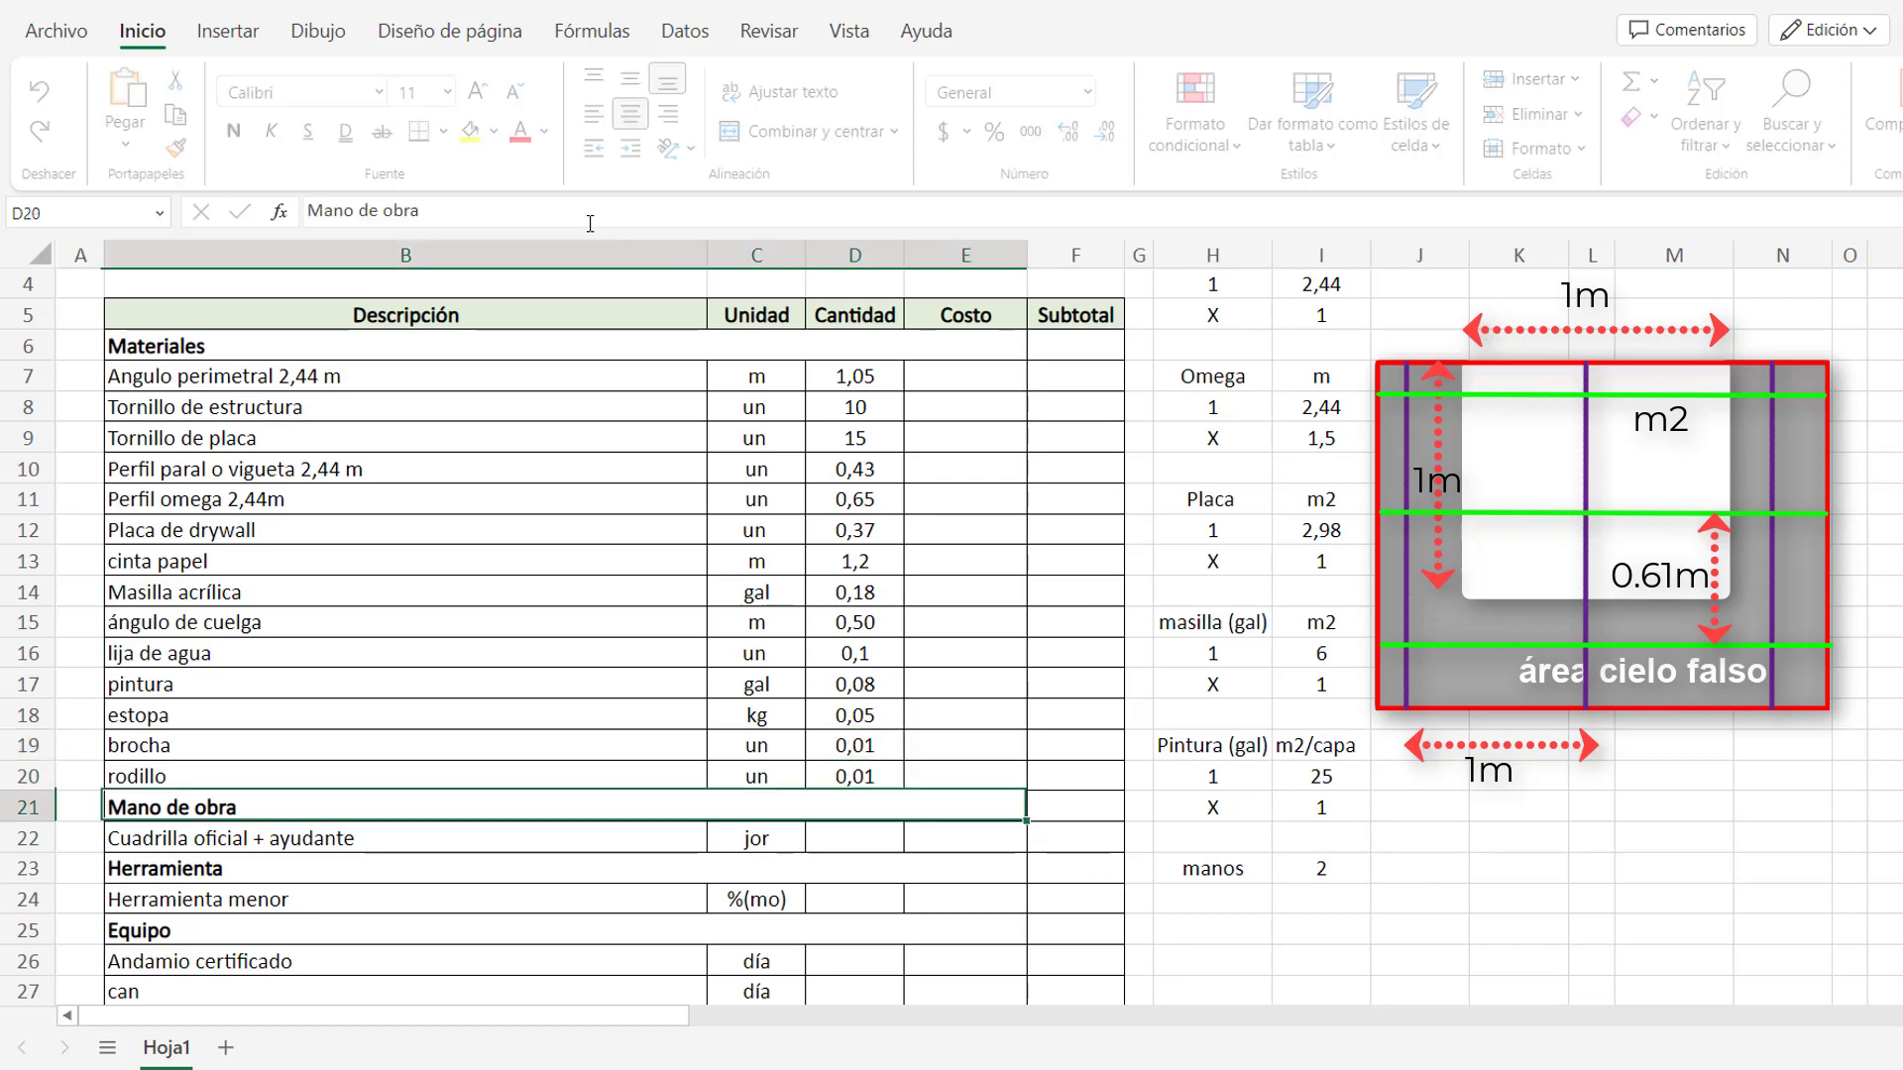
Set Rendimiento to 9 in C3 and Jornada to 8 in F3.
scroll(872, 842, "up", 1)
left_click(783, 387)
type("9")
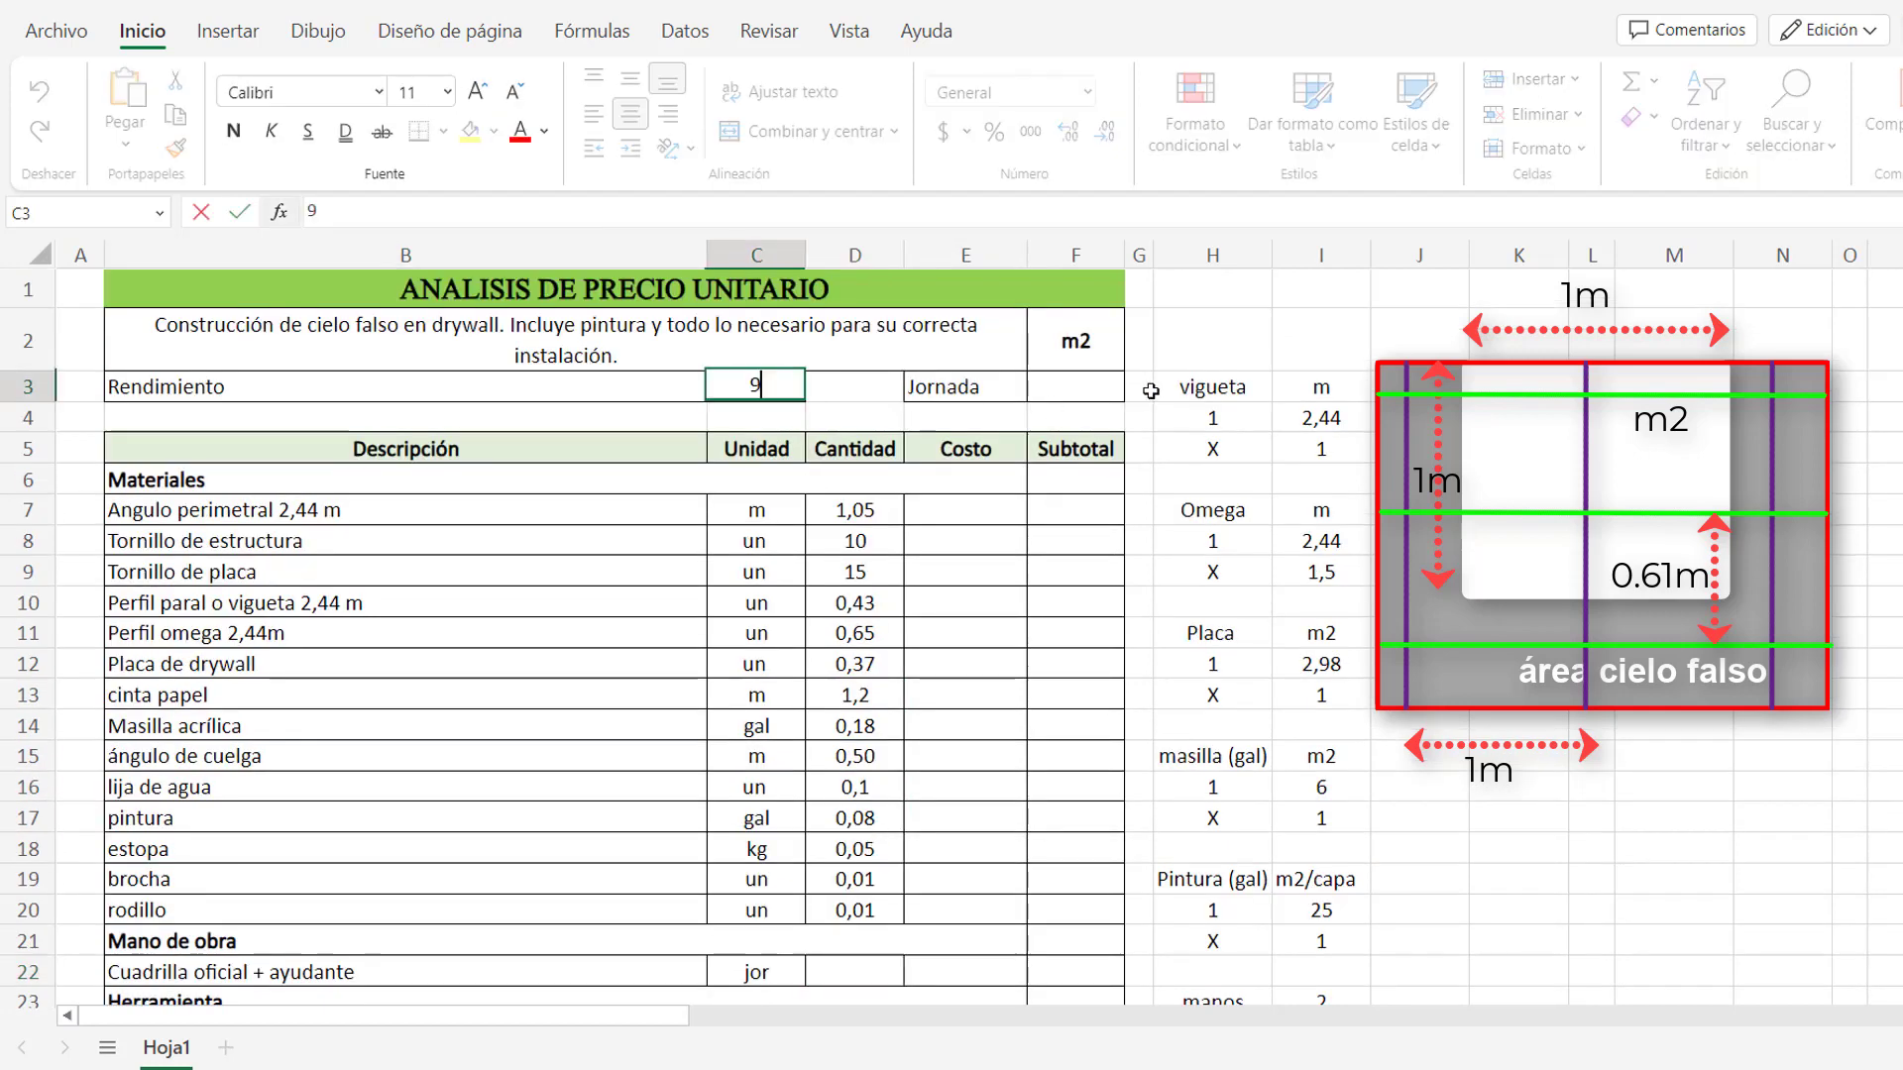
left_click(1075, 387)
type("8")
left_click(1075, 572)
scroll(876, 706, "down", 3)
Set the crew quantity D22 to =1/C3 (0,11) and Herramienta menor to 0,05.
left_click(876, 707)
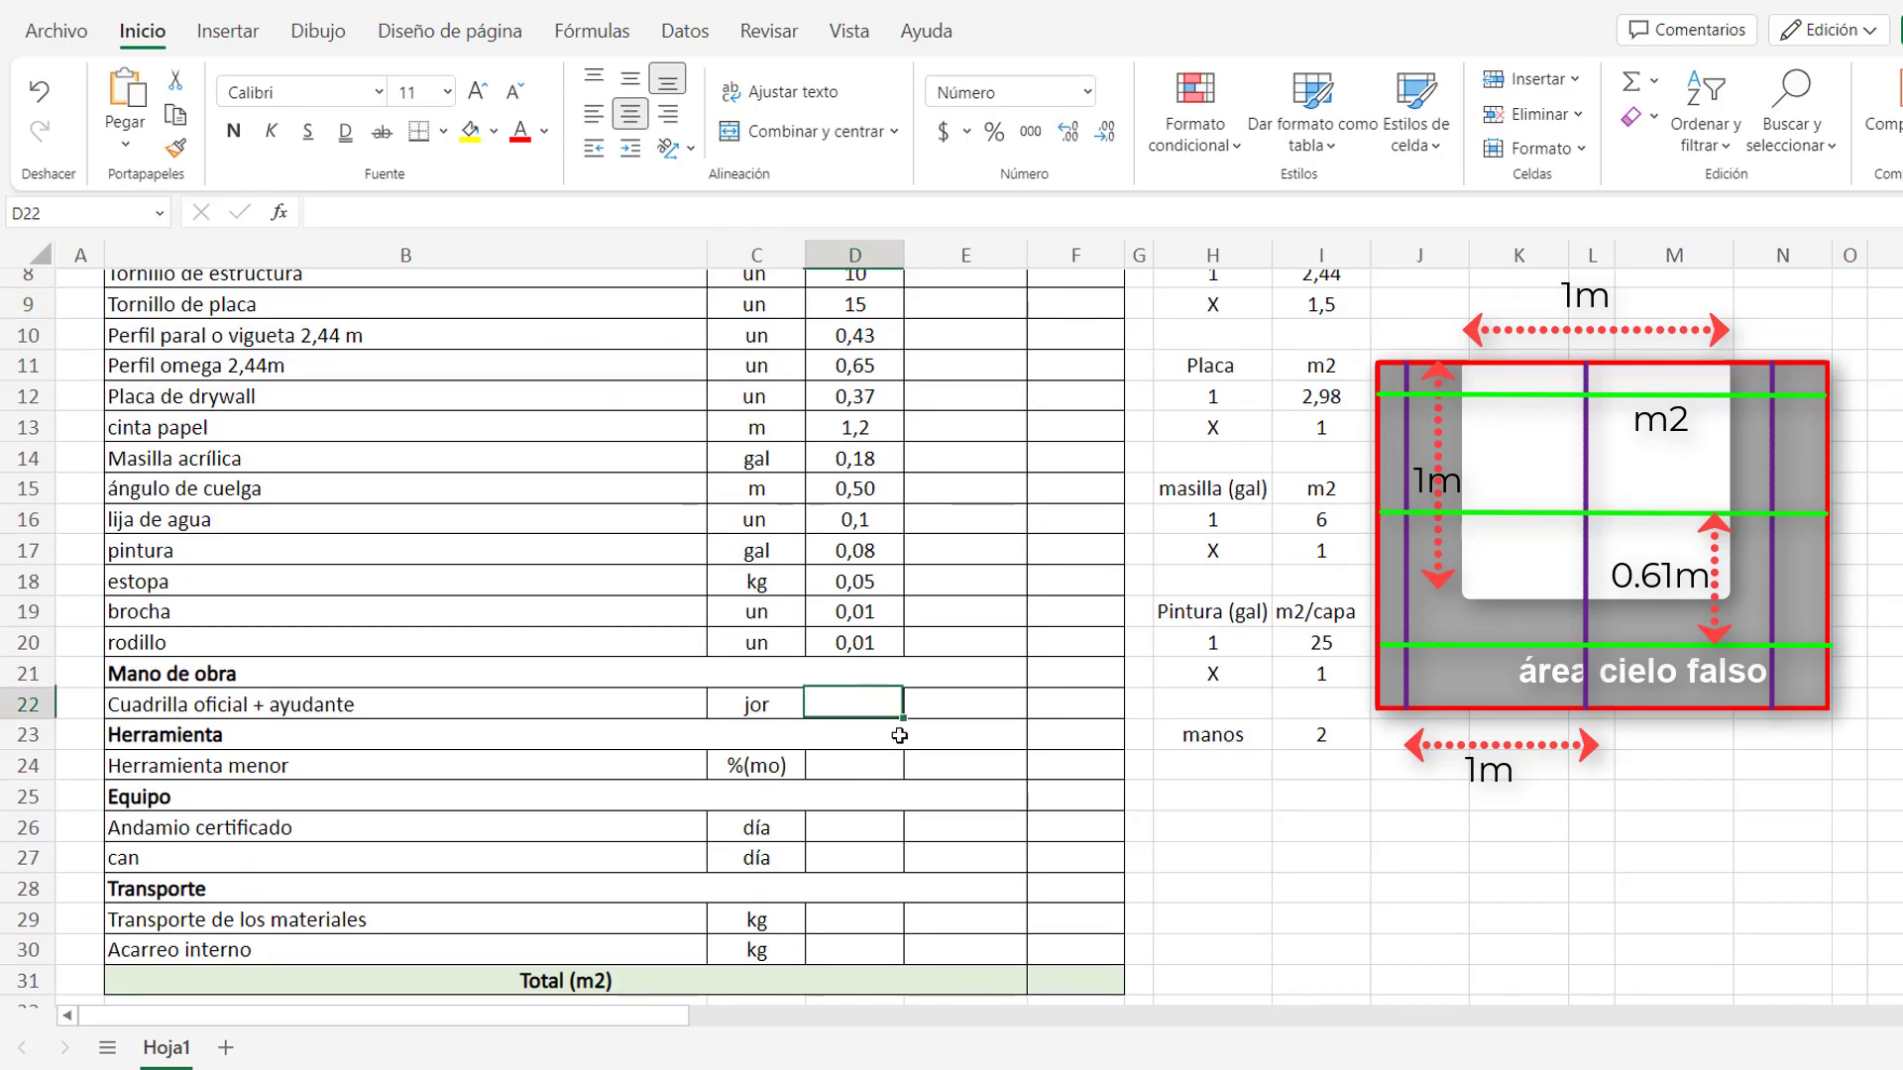
type("=1/")
scroll(796, 442, "up", 3)
left_click(750, 387)
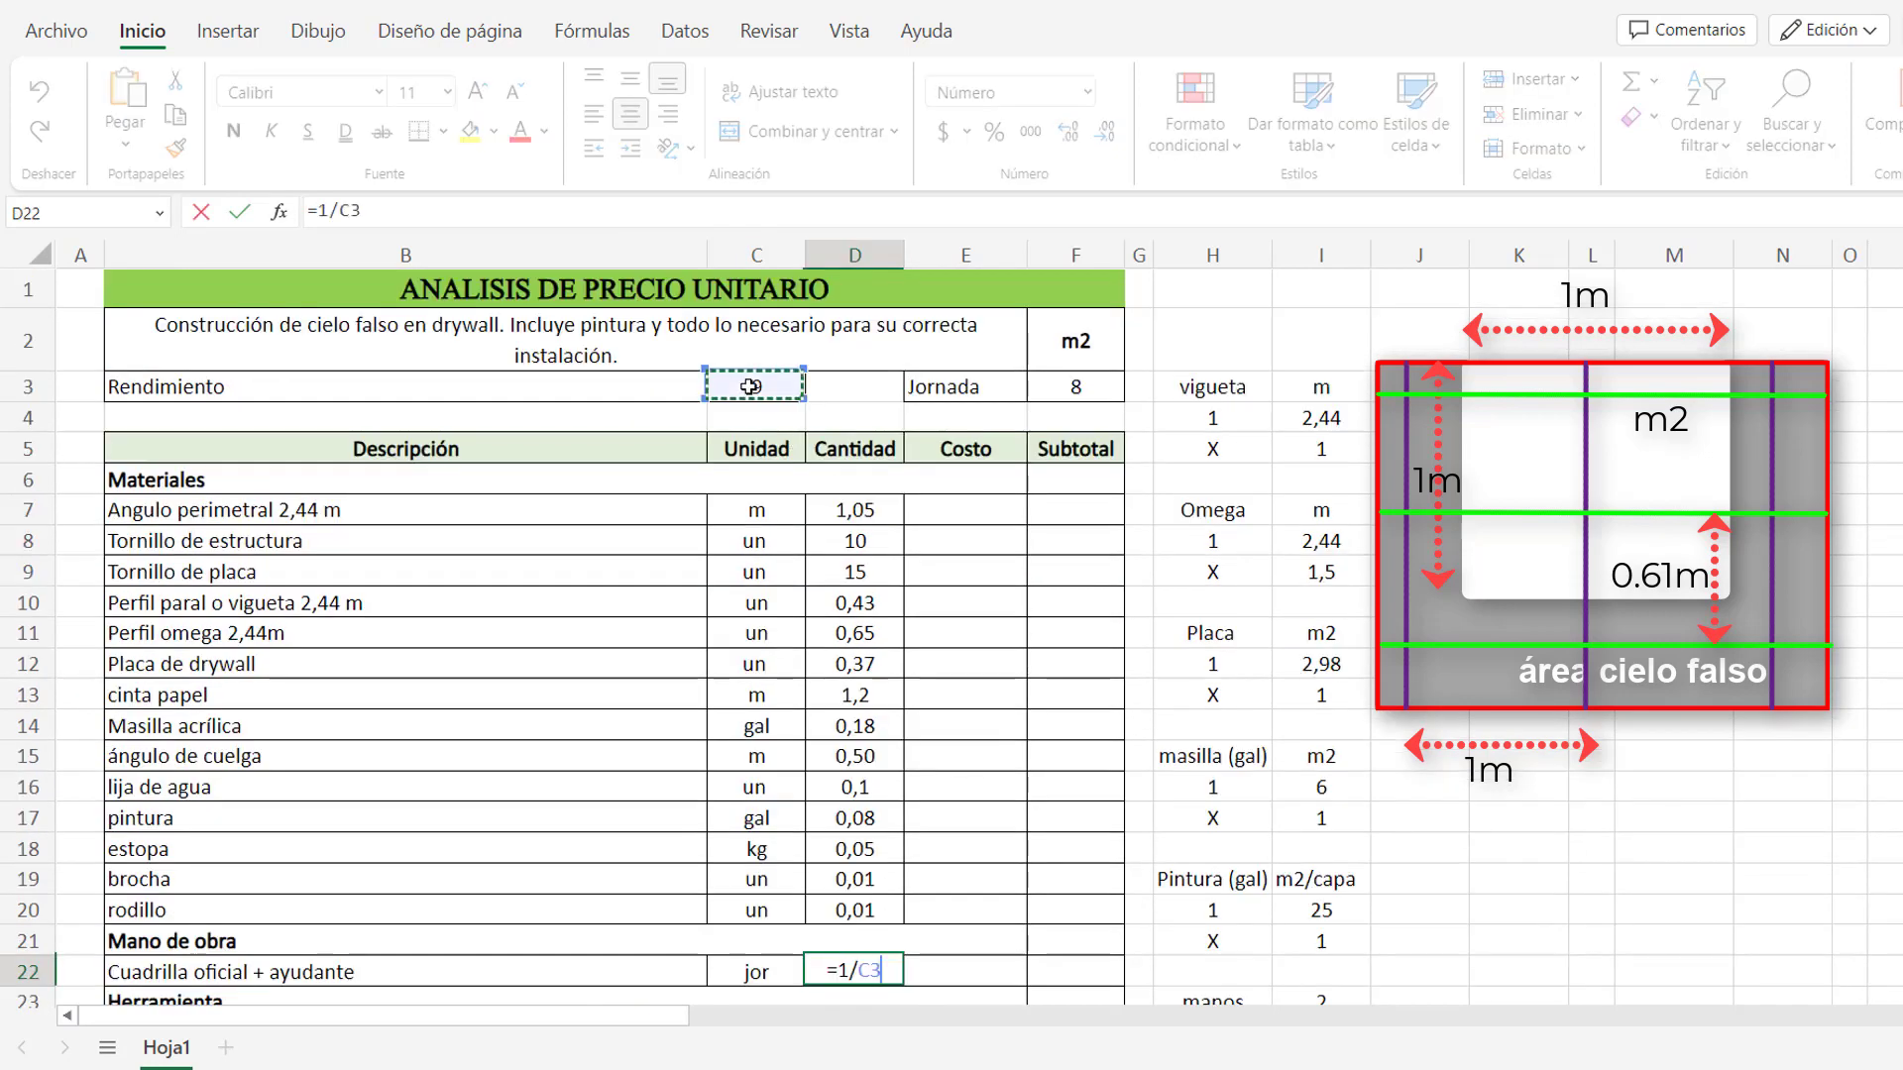
key("Return")
scroll(1041, 849, "down", 3)
type("0,05")
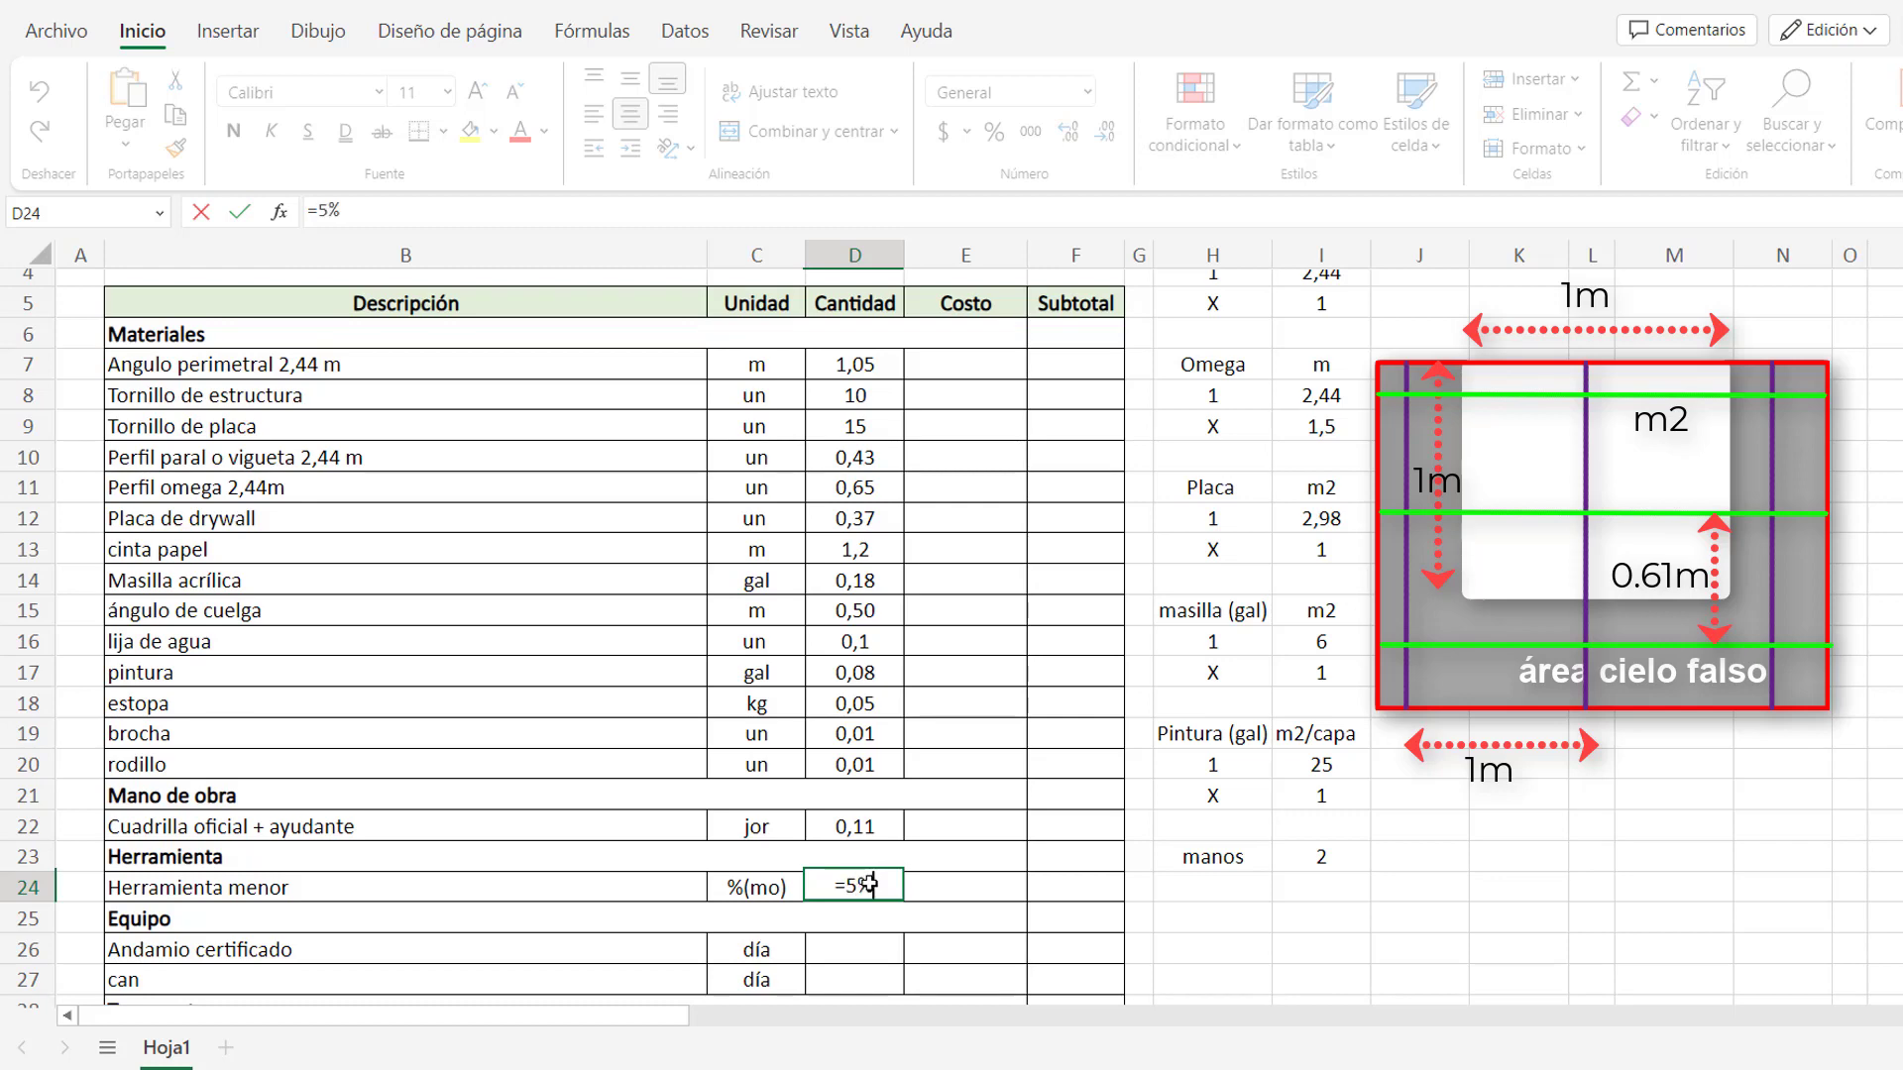
key("Return")
Link the Andamio certificado and can quantities to the crew quantity D22 (0,11).
left_click(852, 946)
scroll(851, 941, "down", 2)
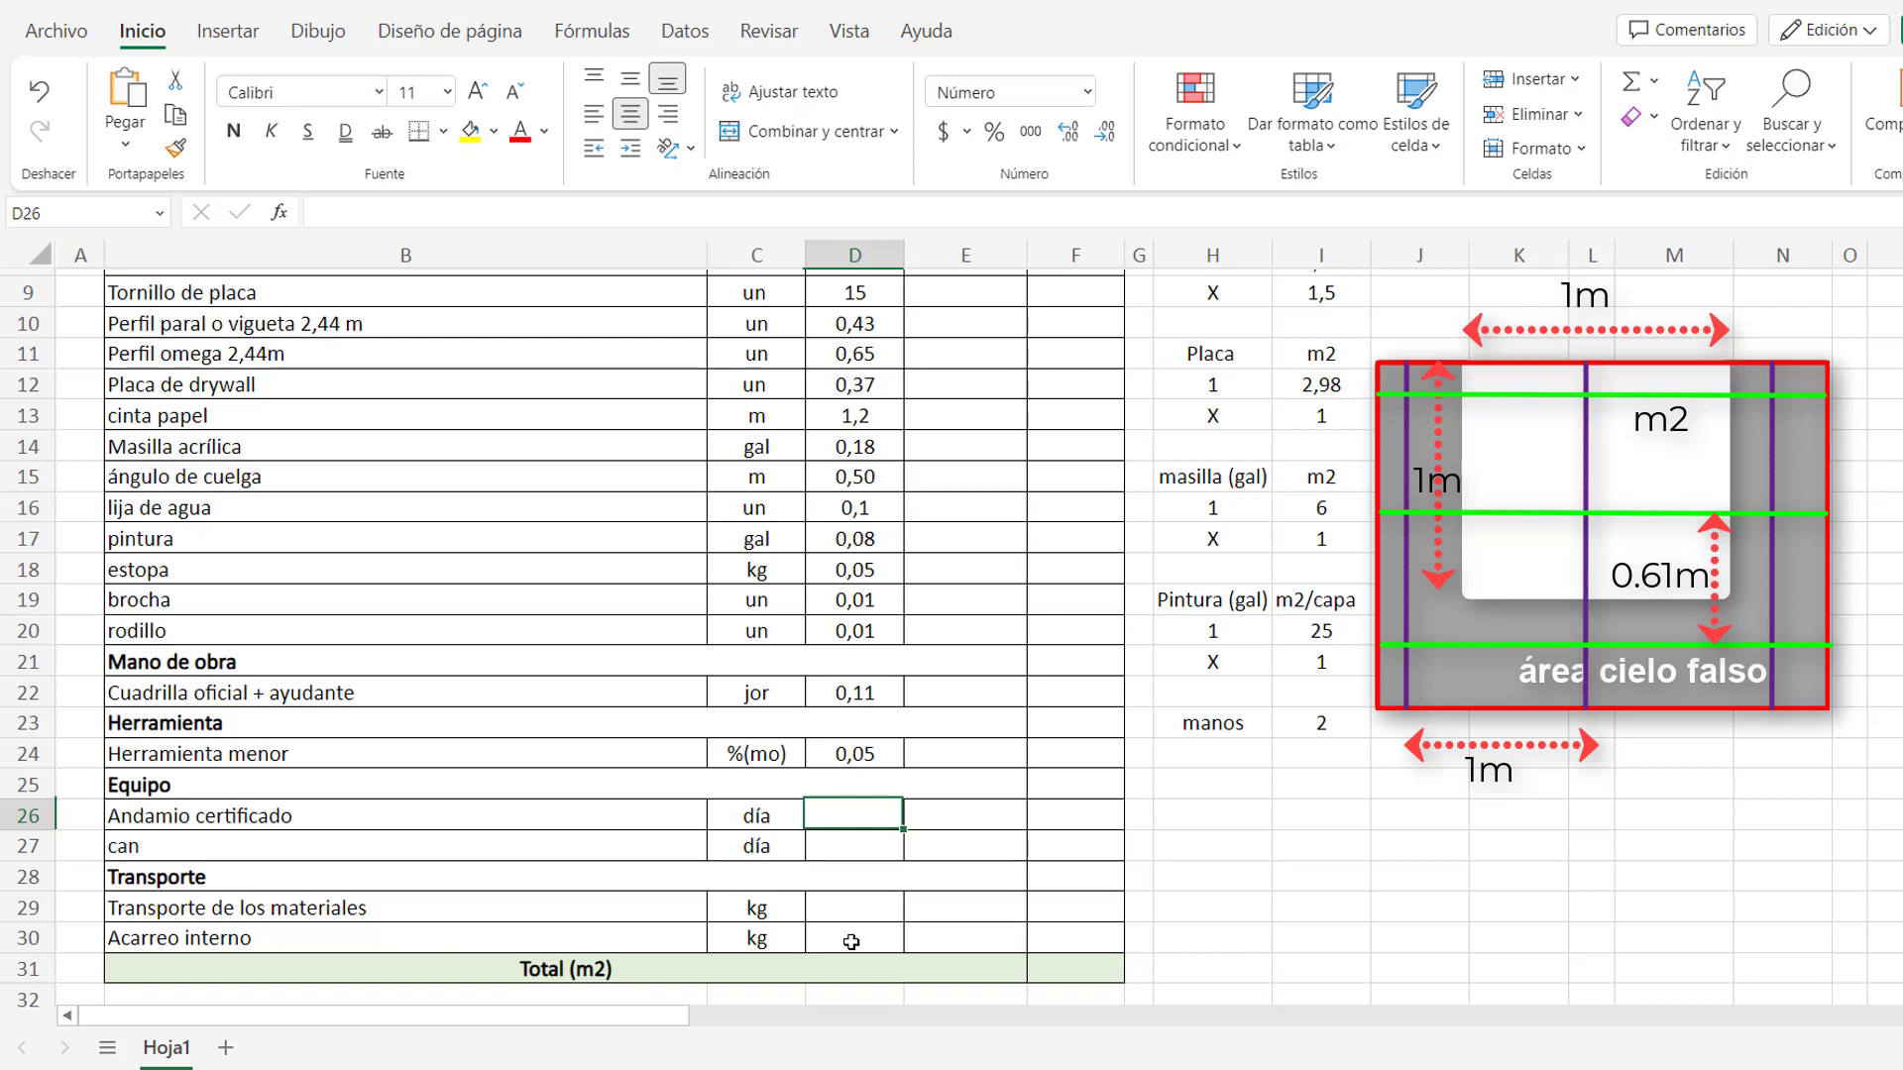
type("=")
left_click(879, 693)
key("Return")
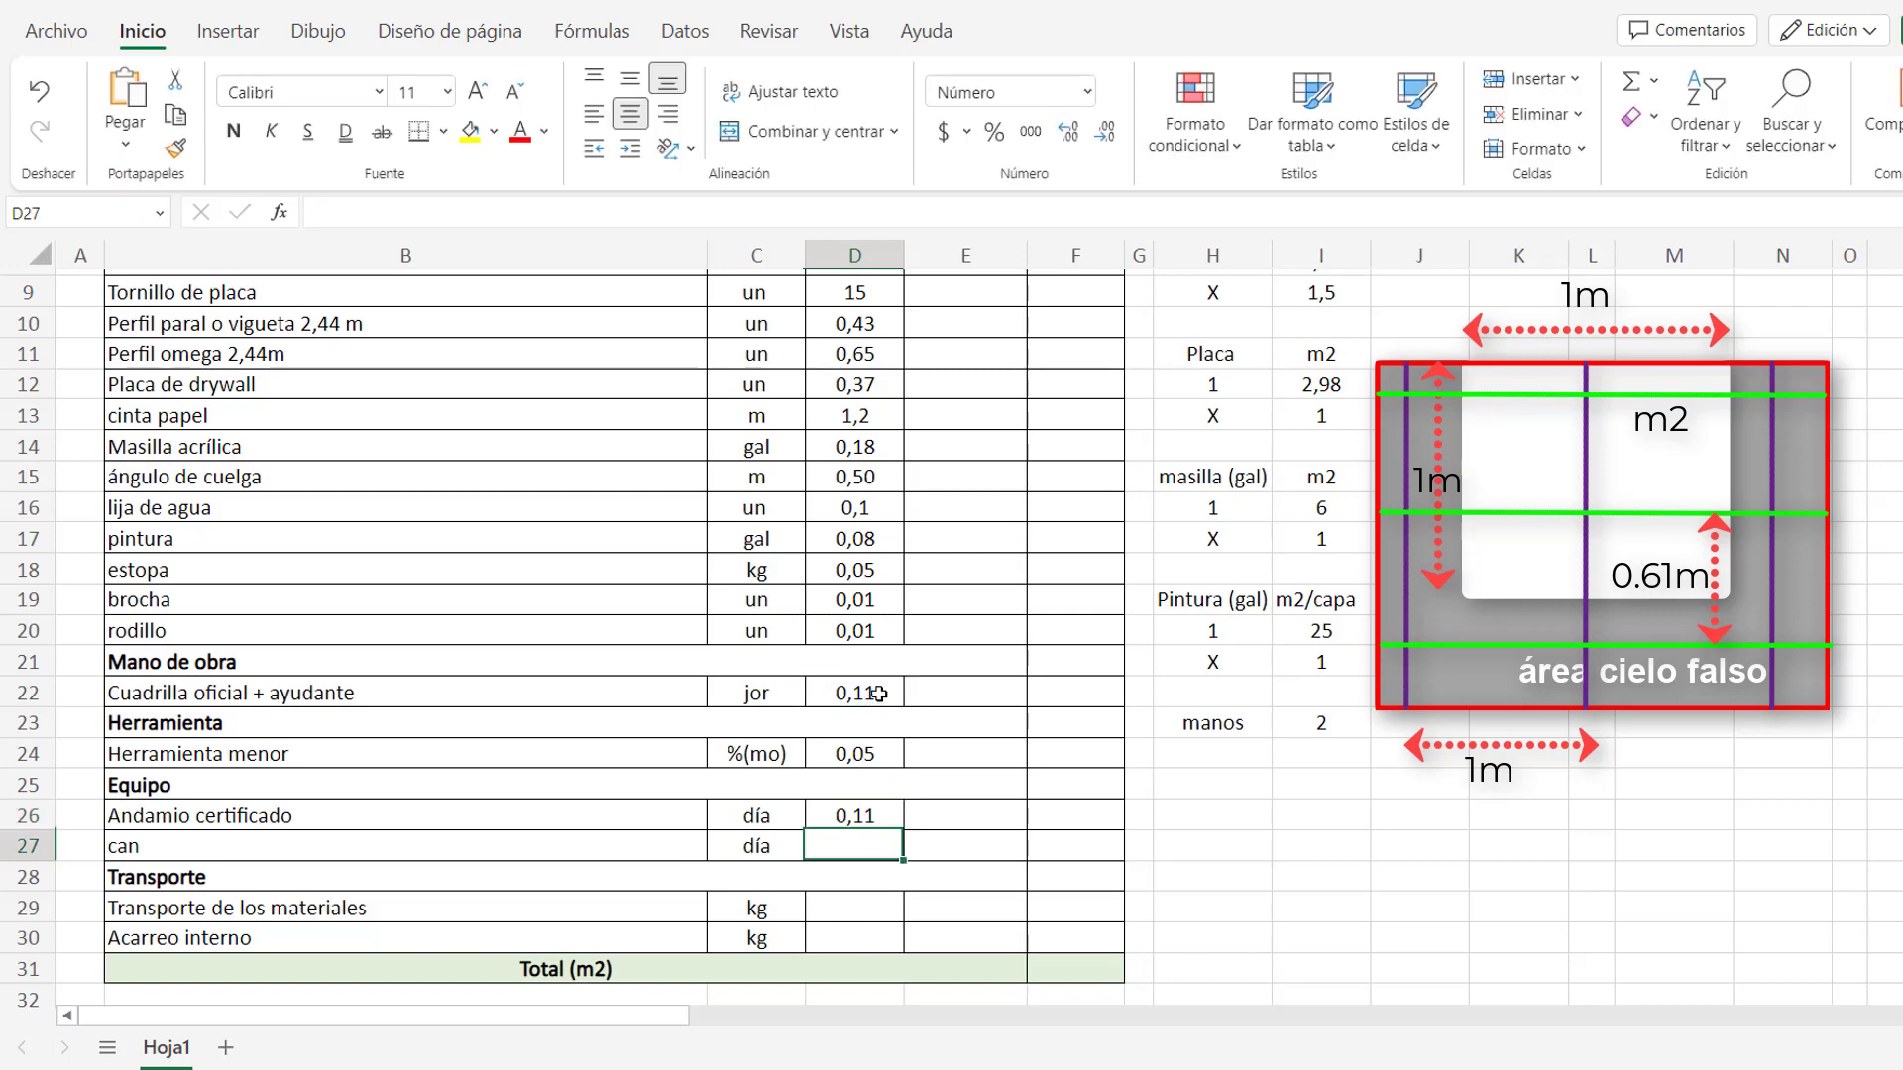
type("=")
key("Up")
key("Up")
key("Up")
key("Up")
key("Up")
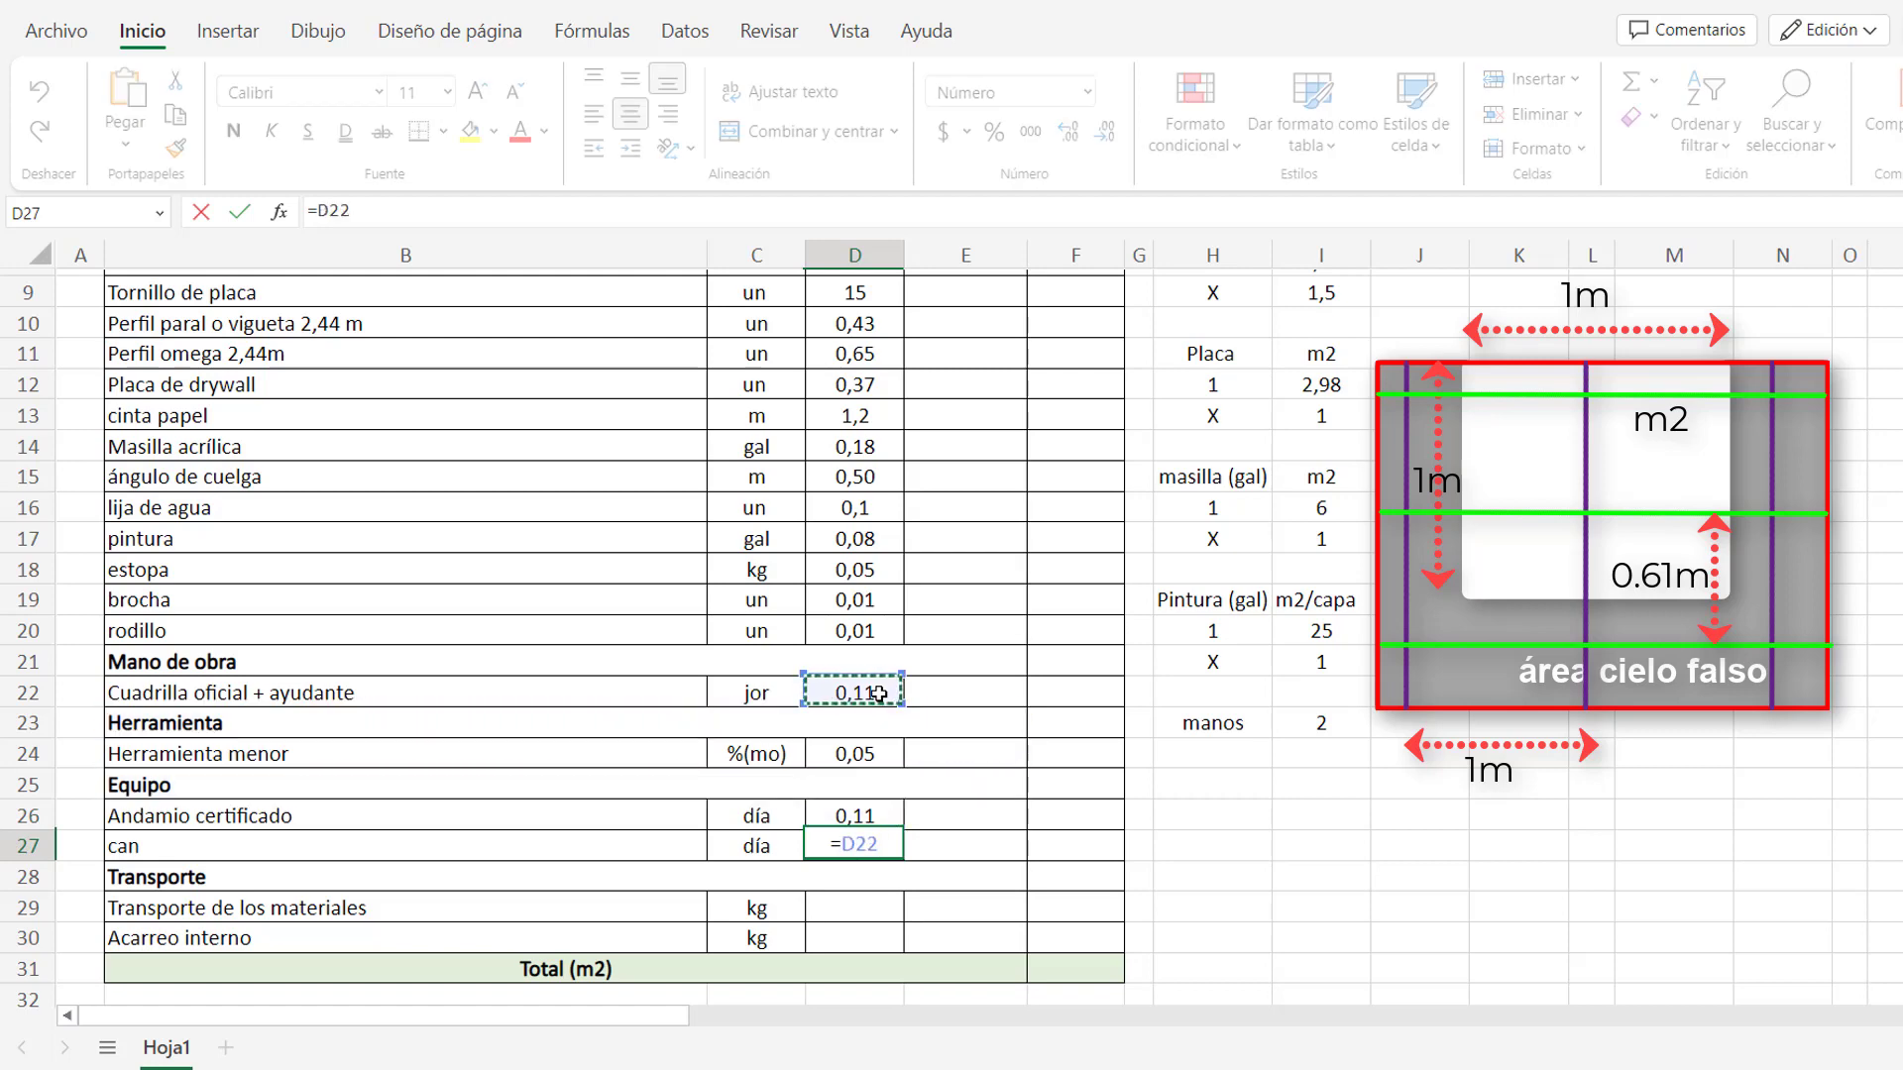
key("Return")
key("Down")
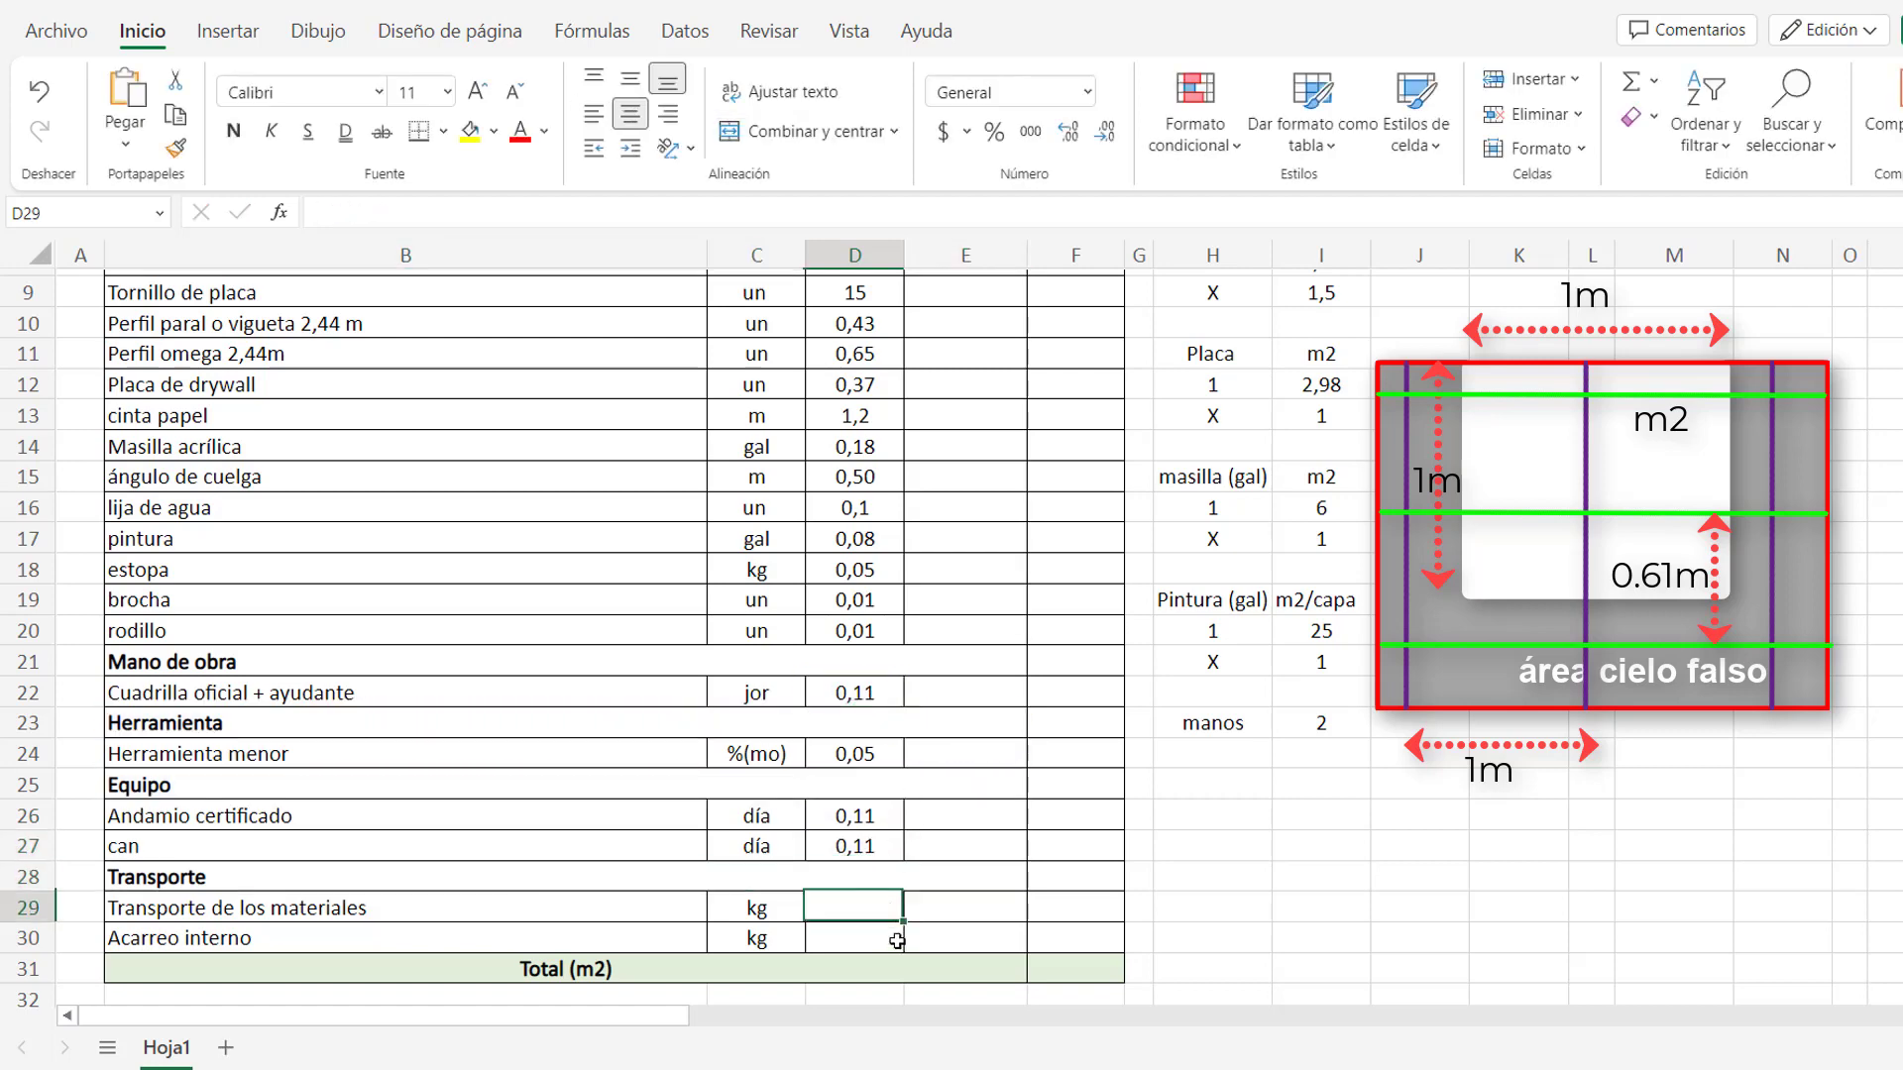
Enter a quantity of 25 for the two transport rows, including internal haulage.
left_click(895, 845)
left_click(873, 900)
type("25")
left_click(877, 936)
type("25")
left_click(993, 901)
Enter material costs 1.415, 50, 109, 5600, 5.800, 36.960 and 131 from Angulo perimetral down.
scroll(993, 902, "up", 2)
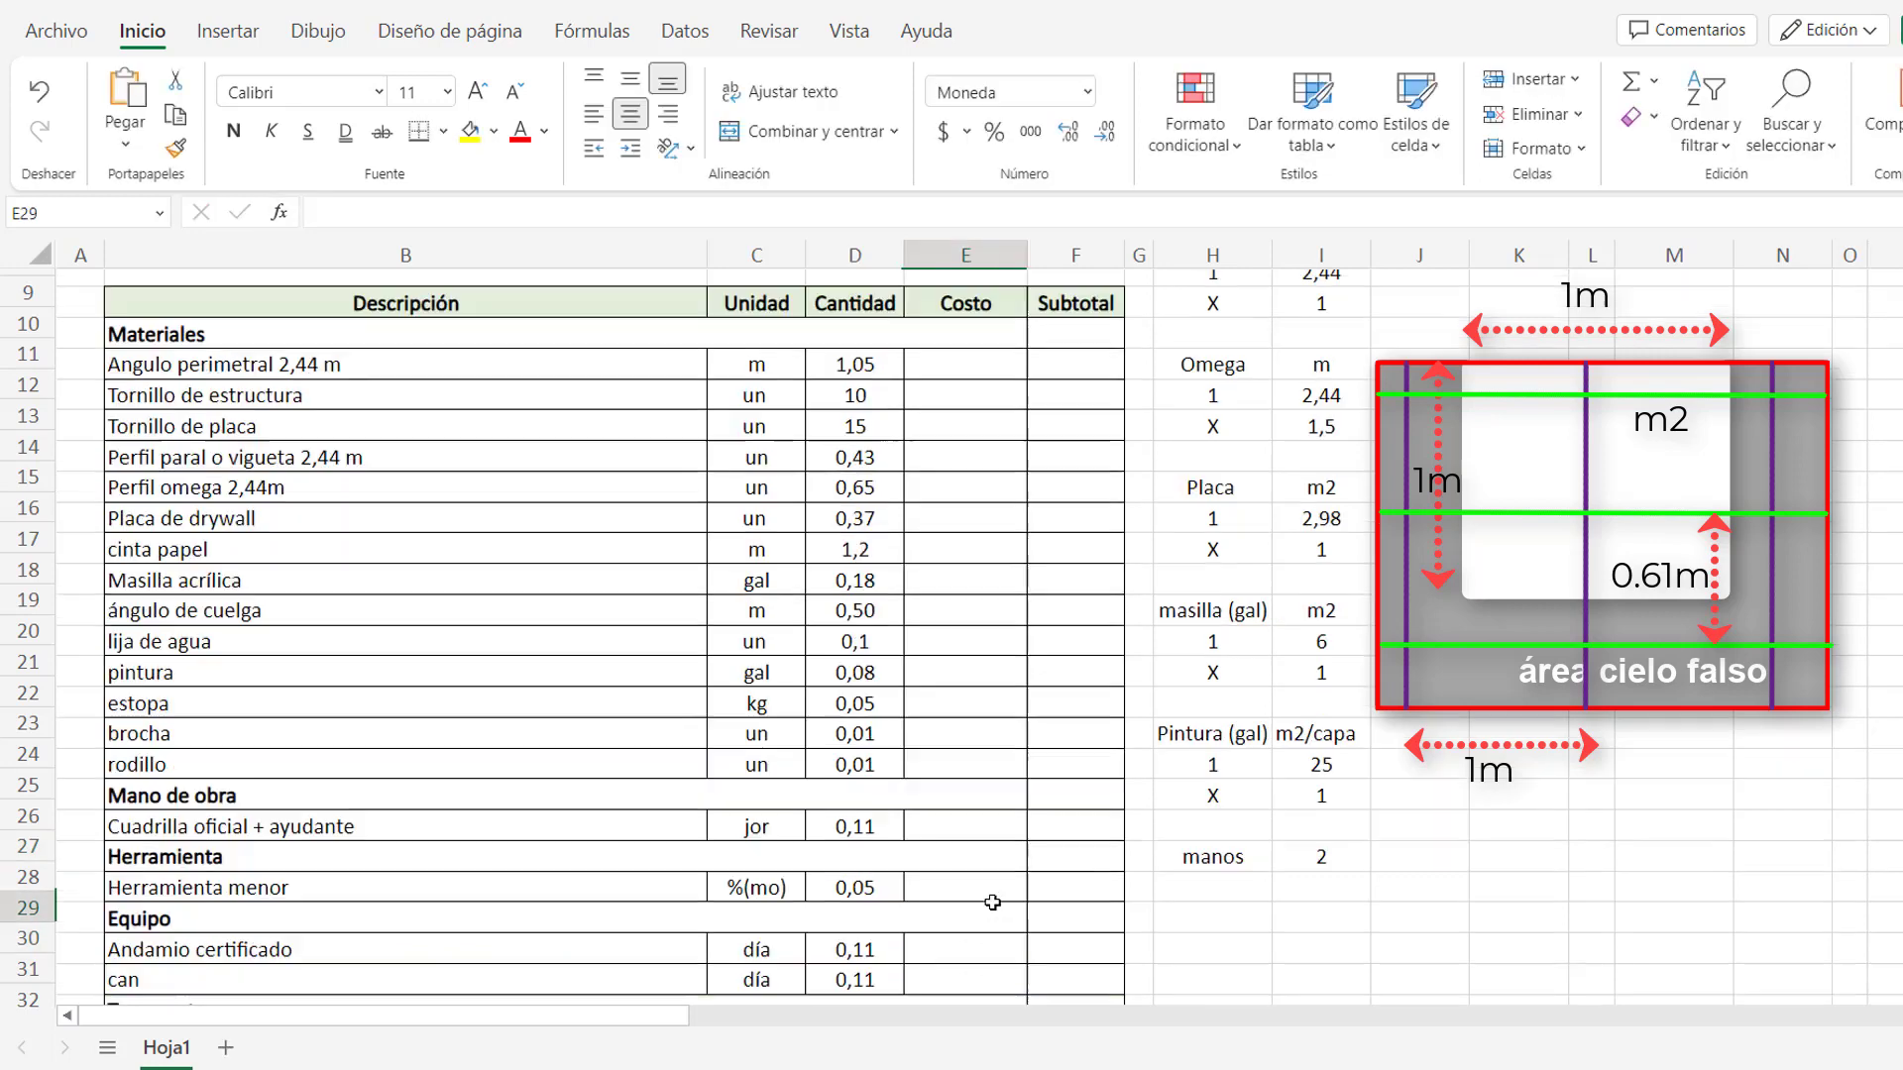
scroll(993, 902, "up", 3)
left_click(987, 514)
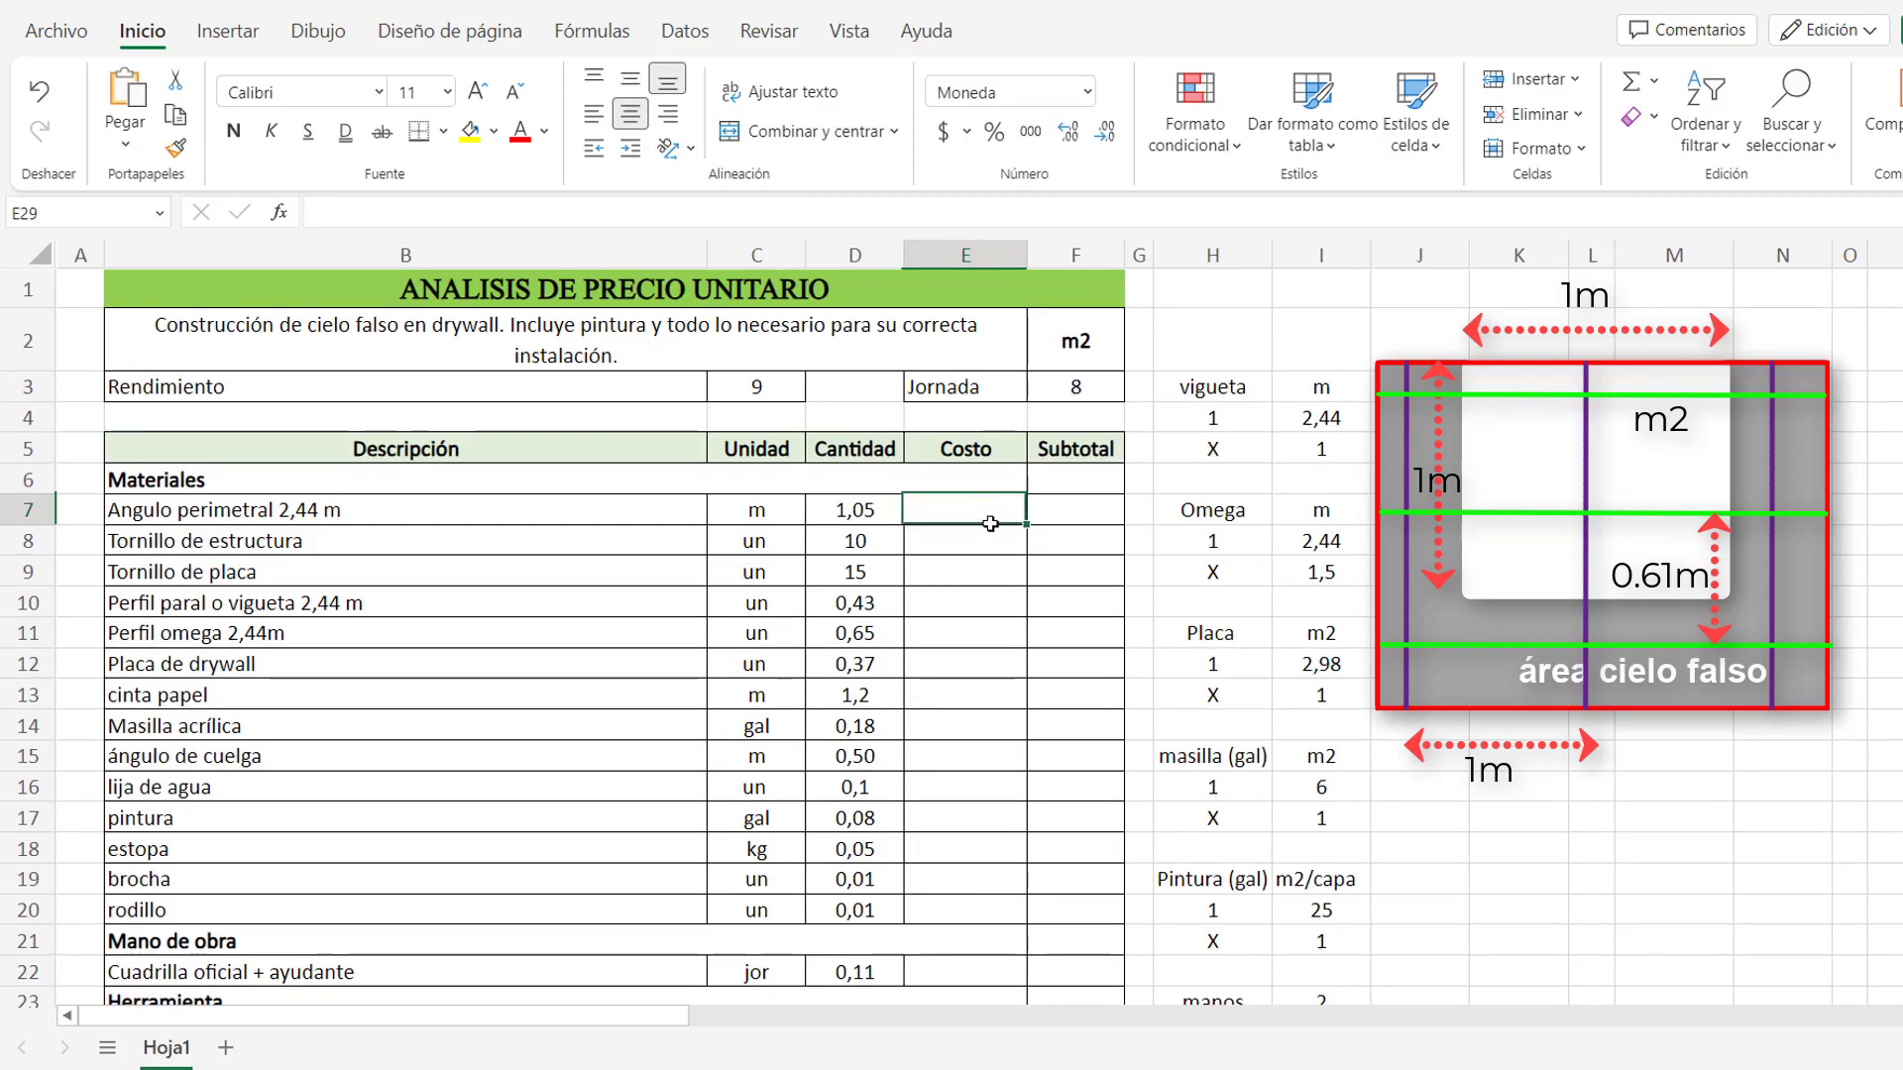
type("1.415")
key("Return")
type("5")
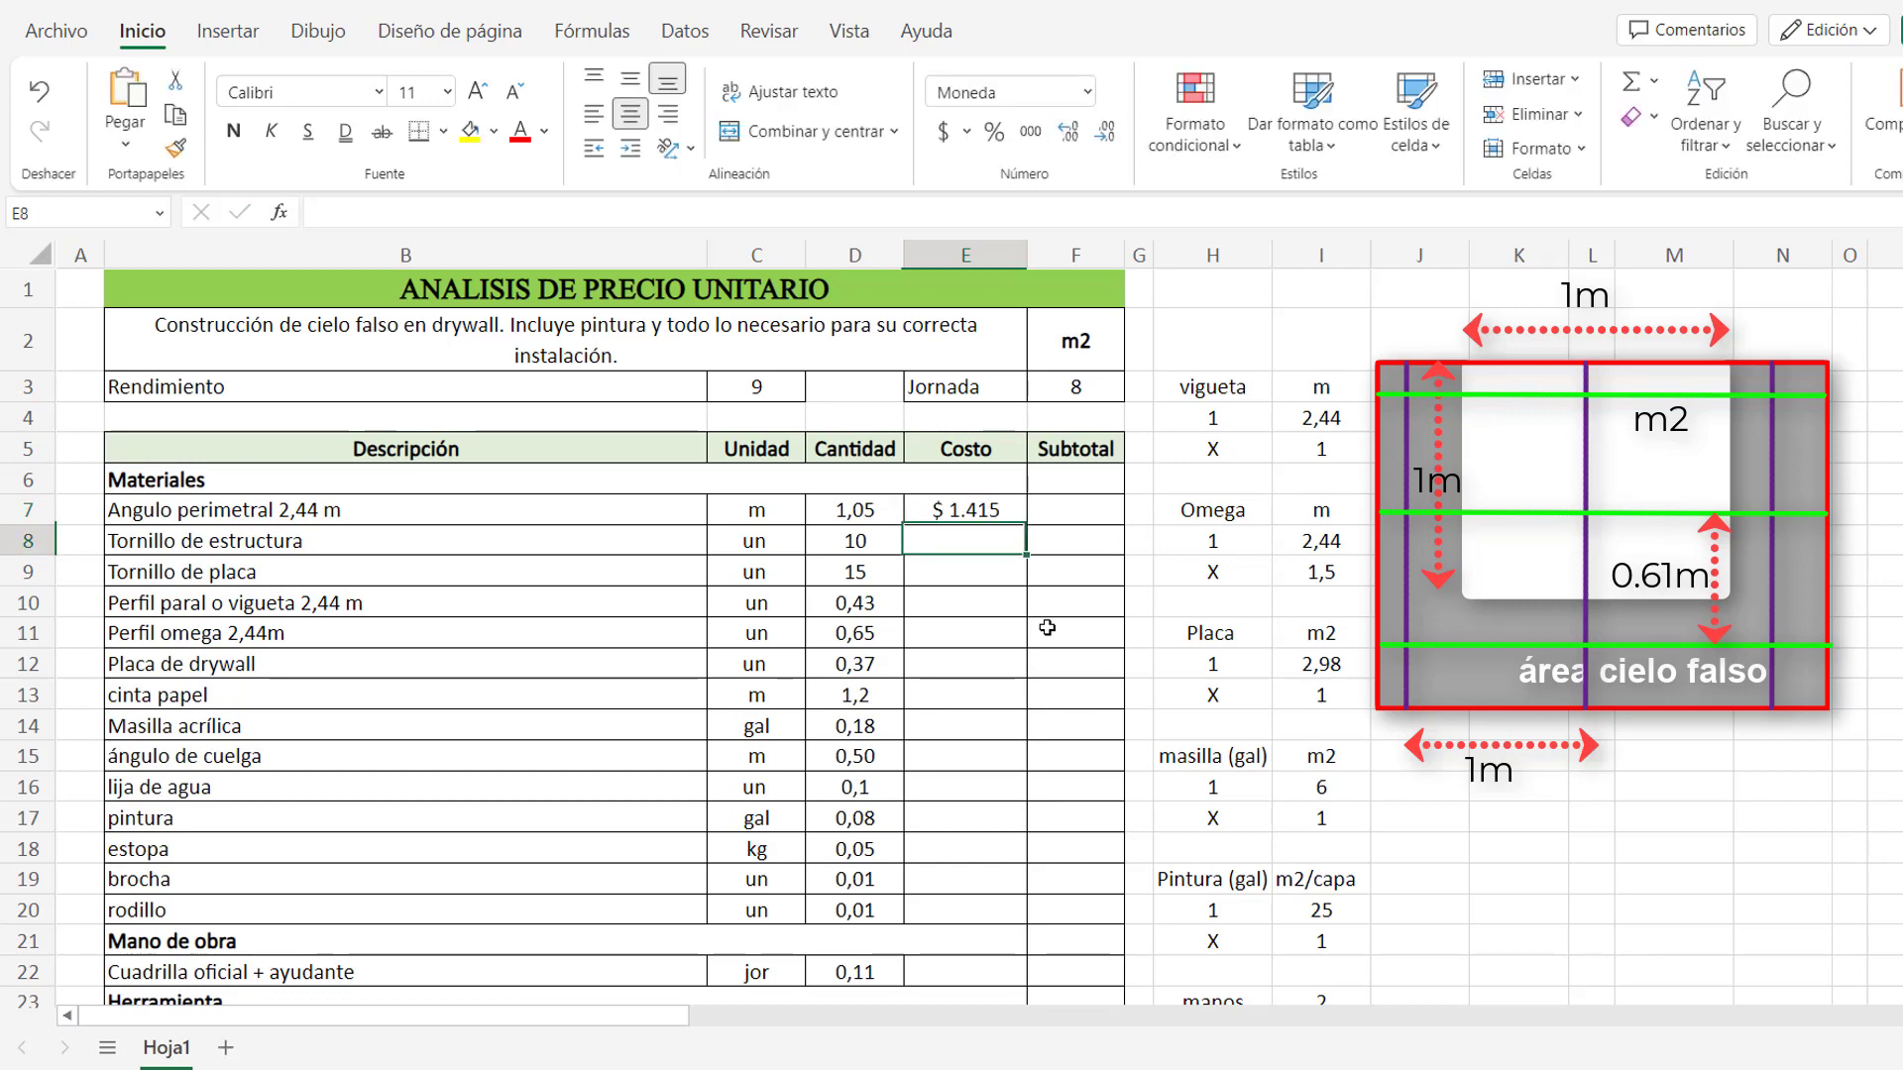
type("0")
key("Return")
type("109")
key("Return")
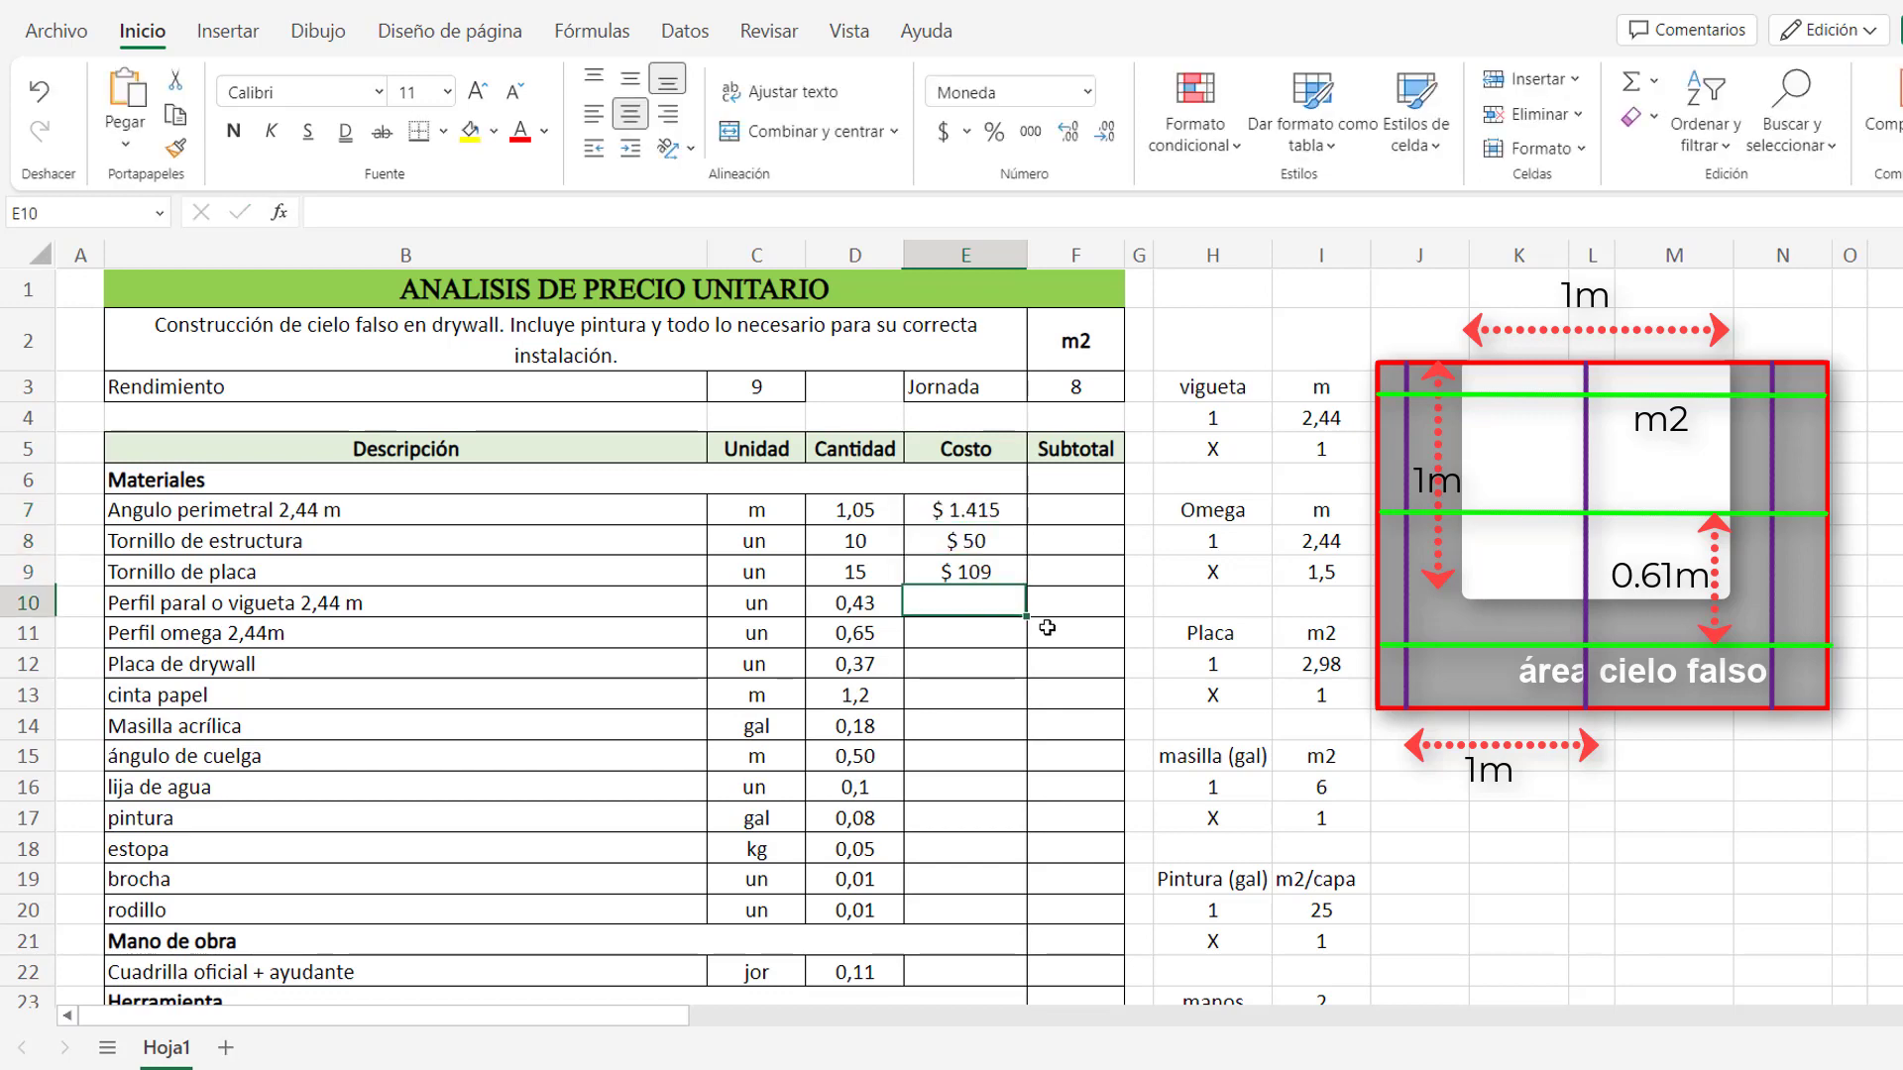
type("5600")
key("Return")
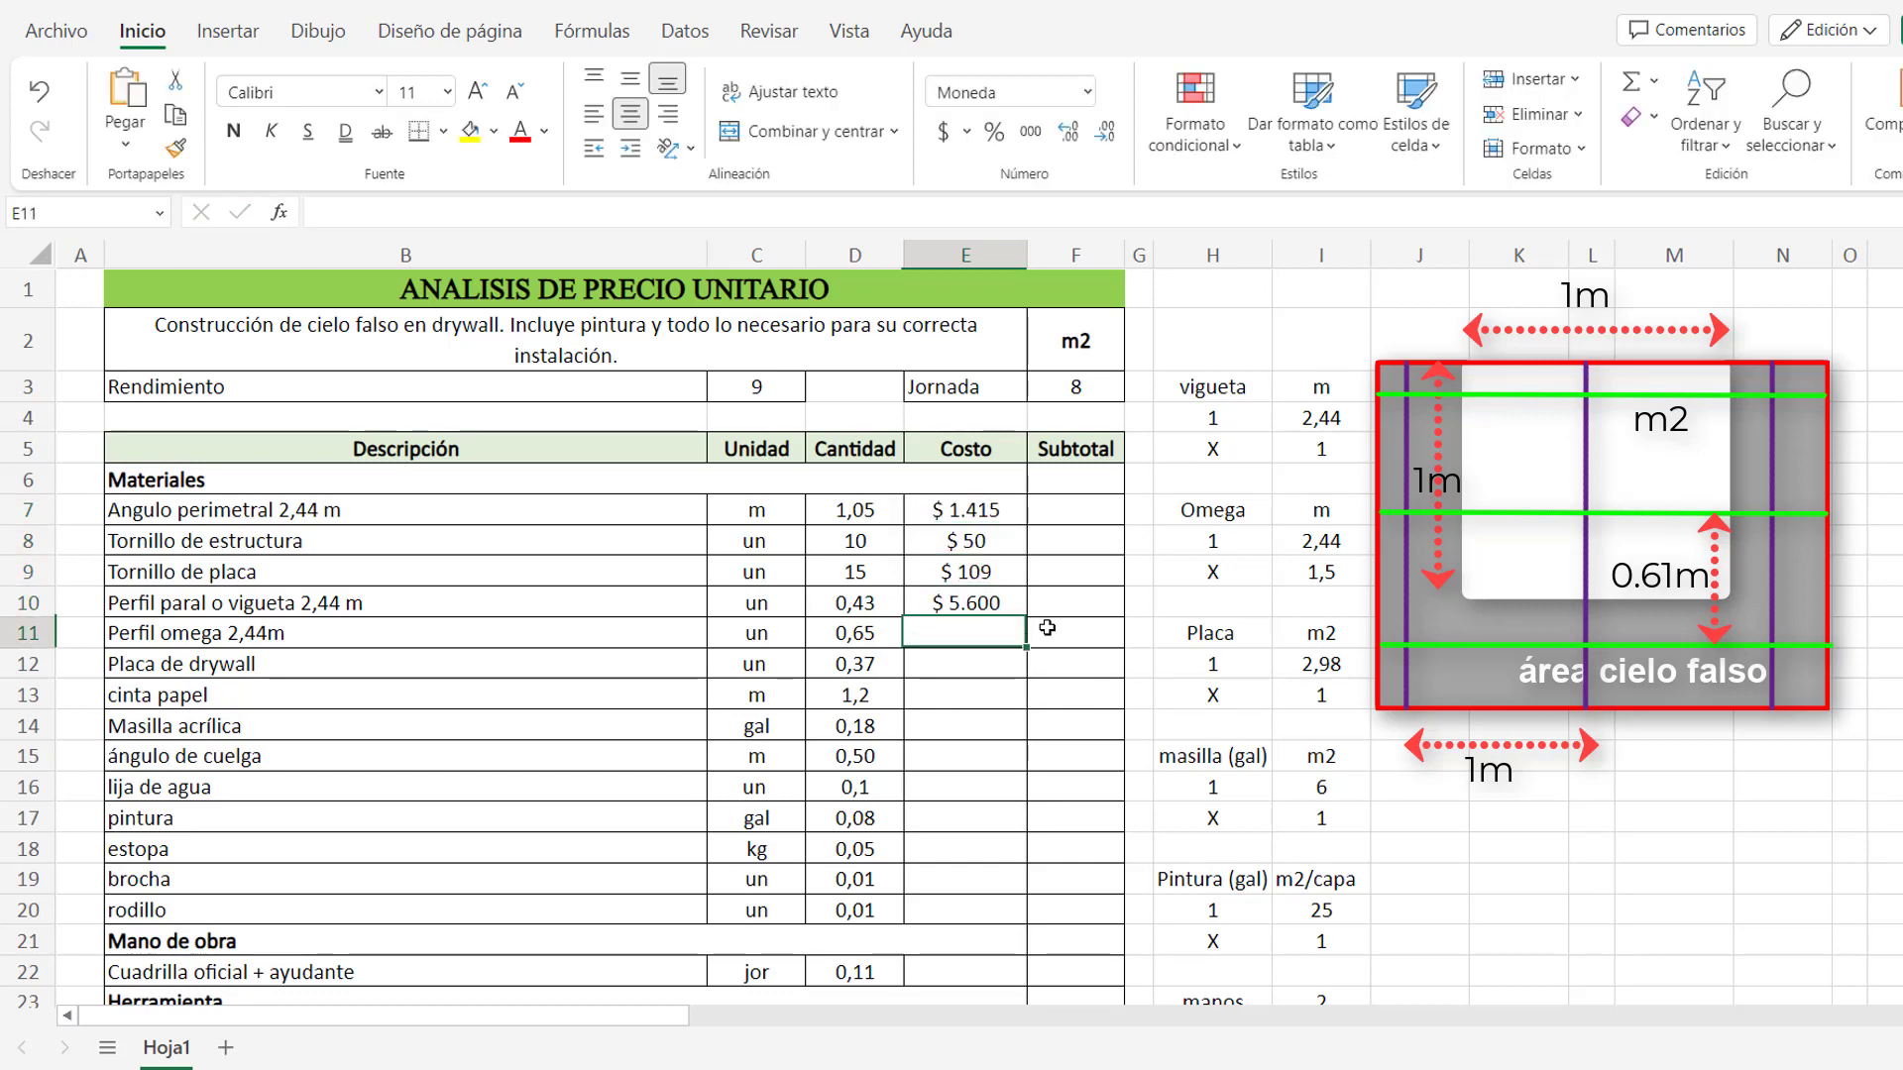
type("5.800")
key("Return")
type("3")
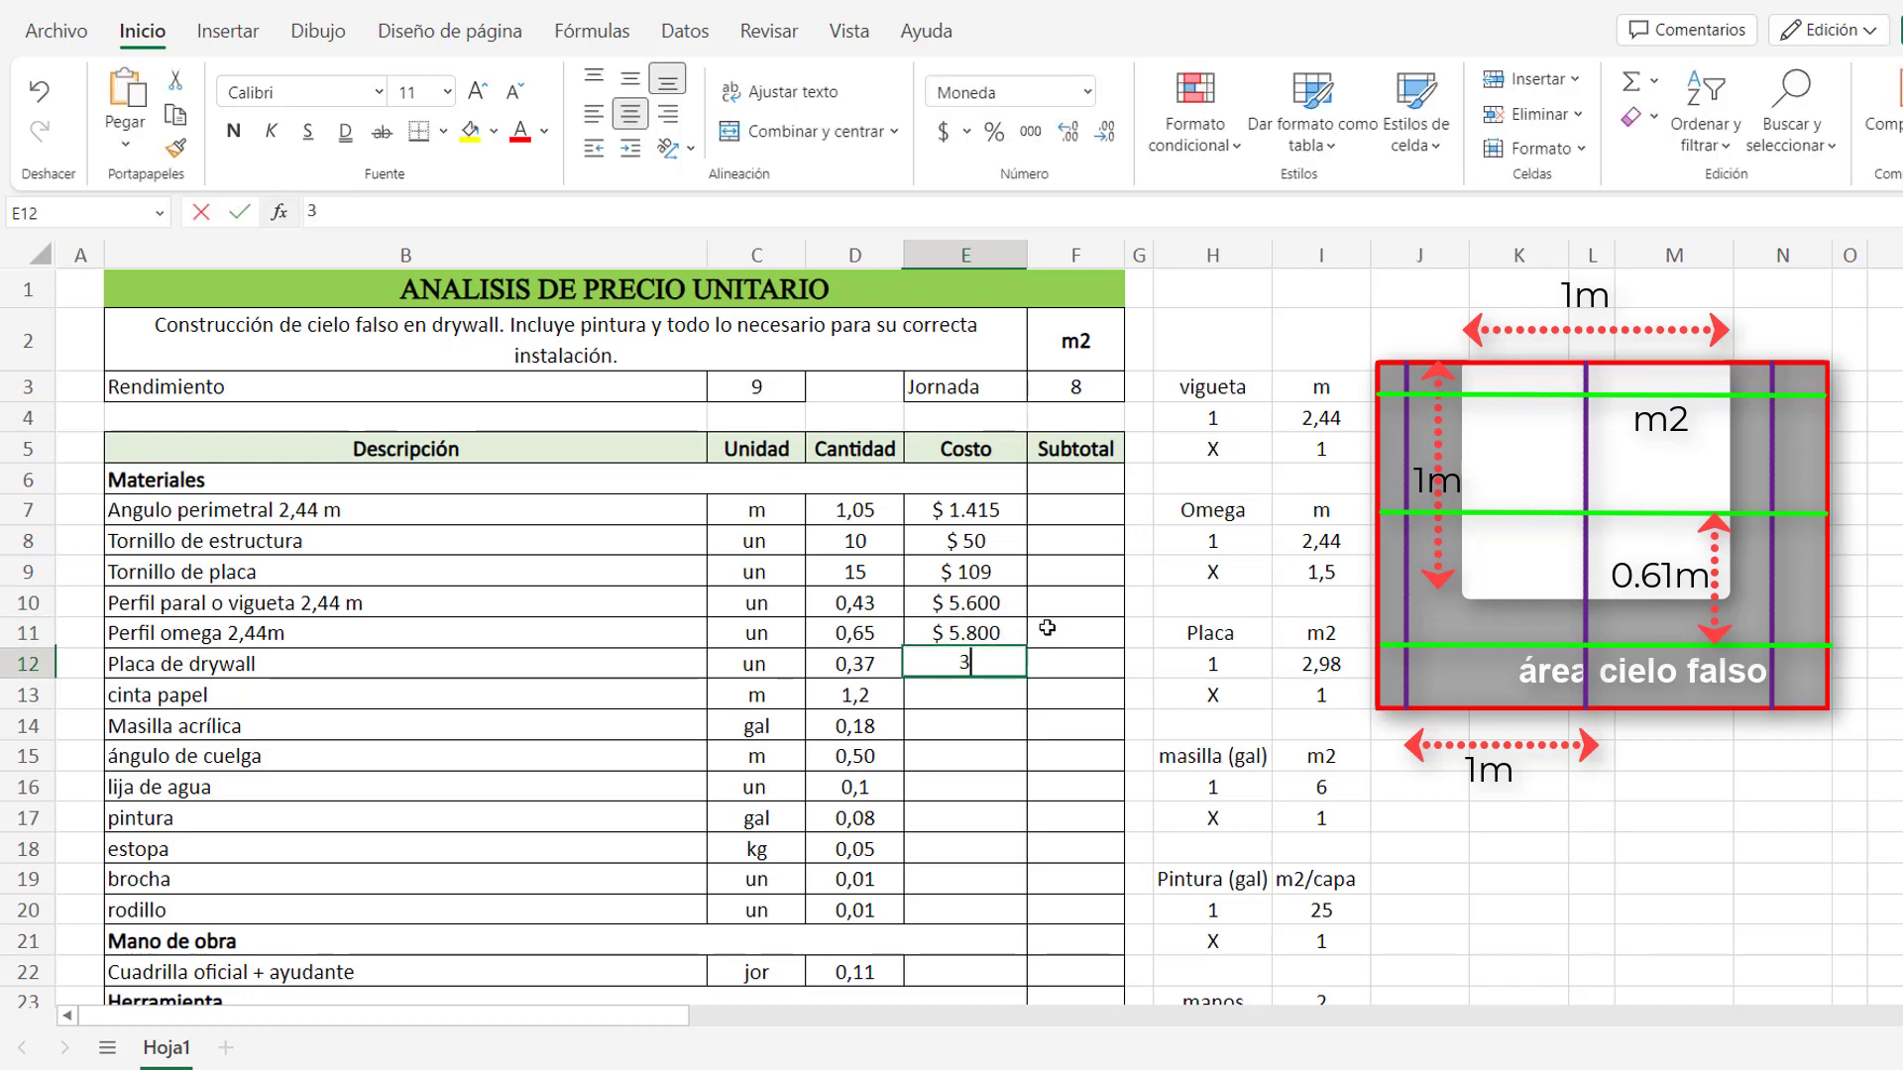
type("$ 36.960")
key("Return")
type("131")
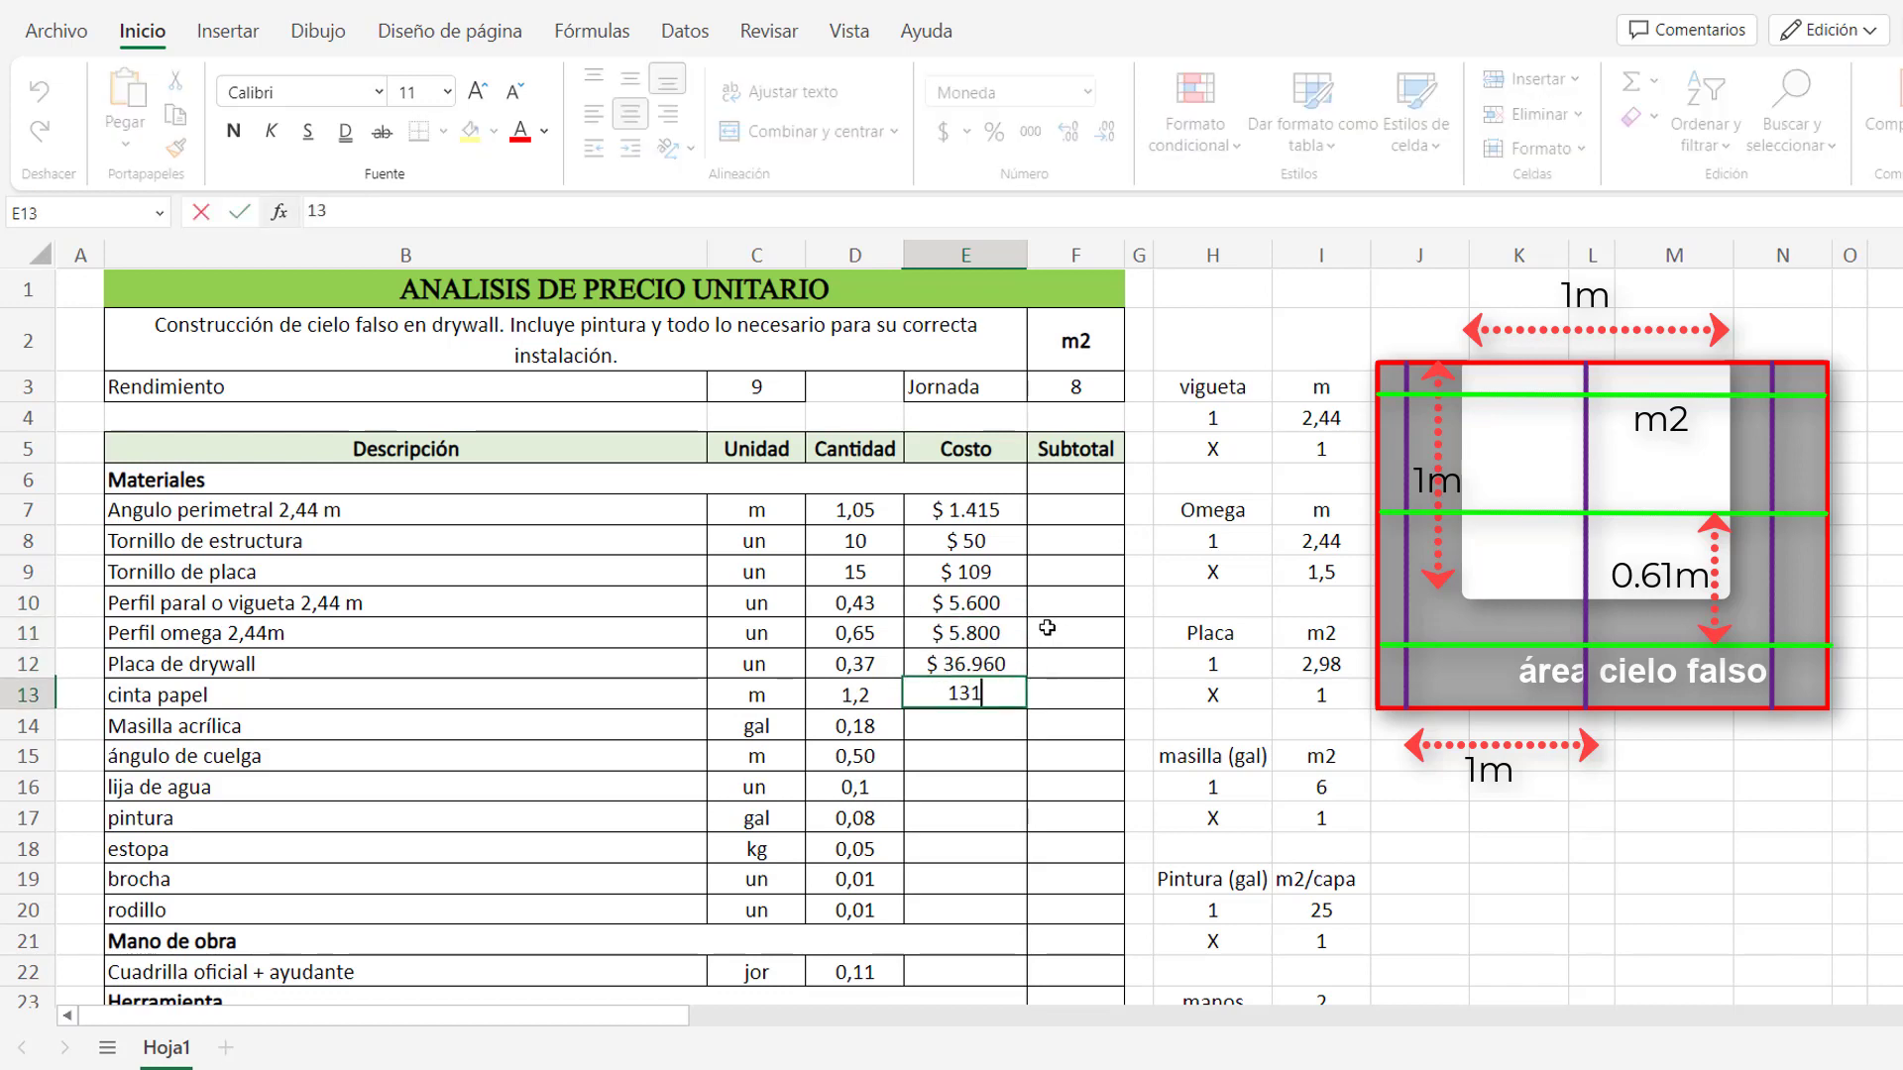
key("Return")
Enter the remaining material costs 17.900, 1.434, 1.750, 21.000, 14.630, 15.000 and 11.900.
type("17.900")
key("Return")
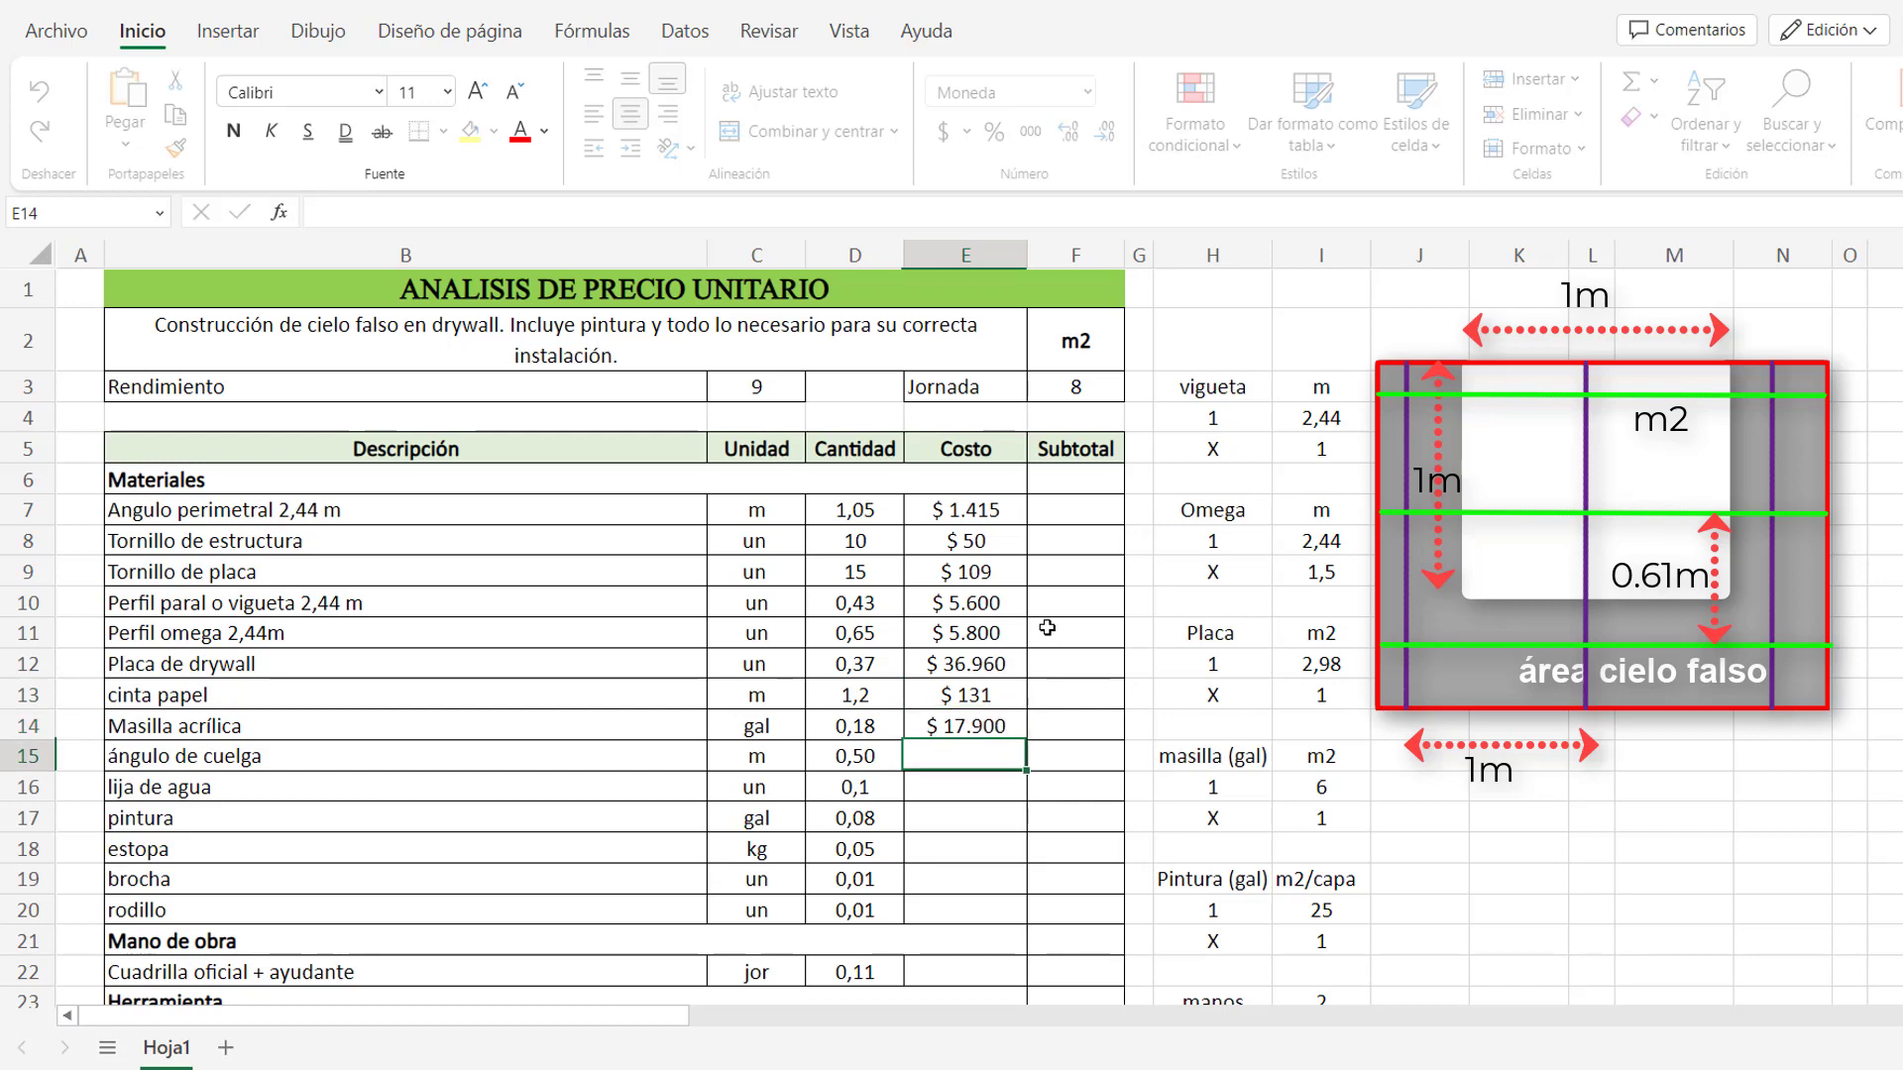
type("1.434")
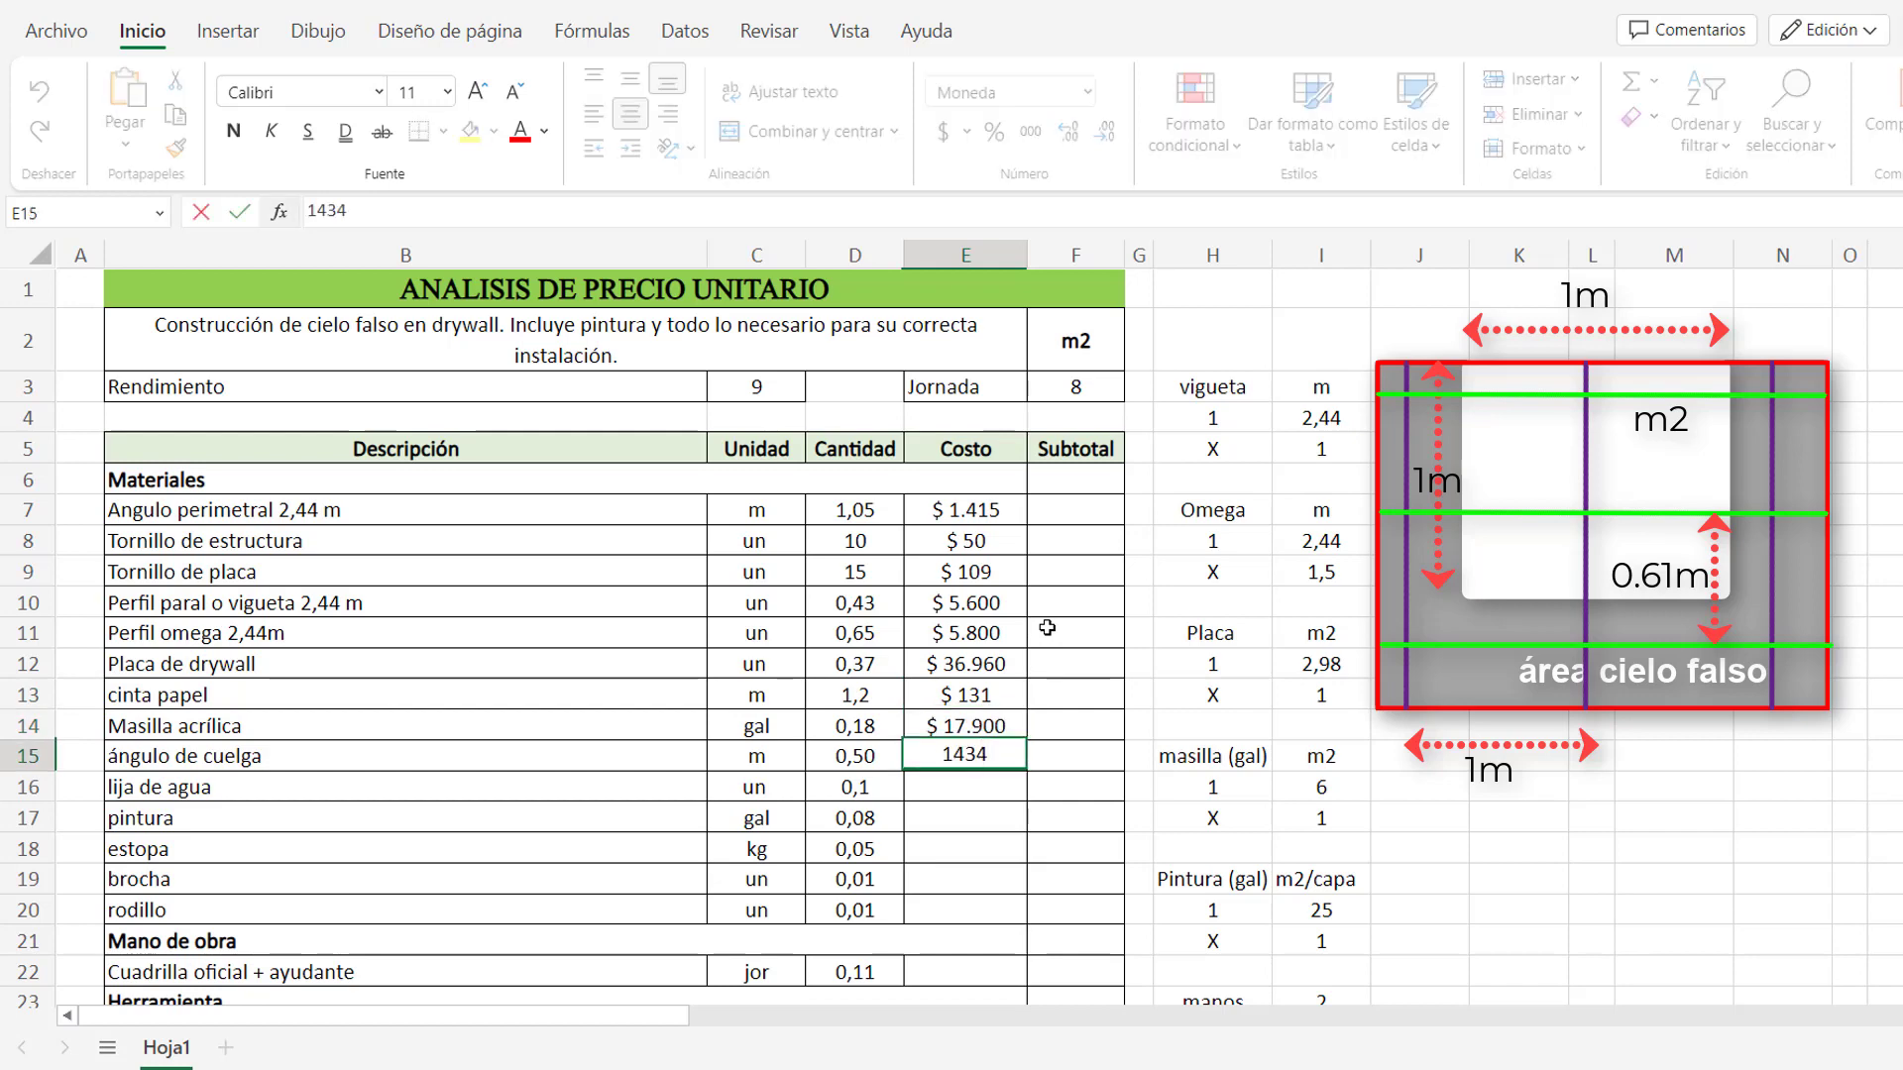
key("Return")
type("1.750")
key("Return")
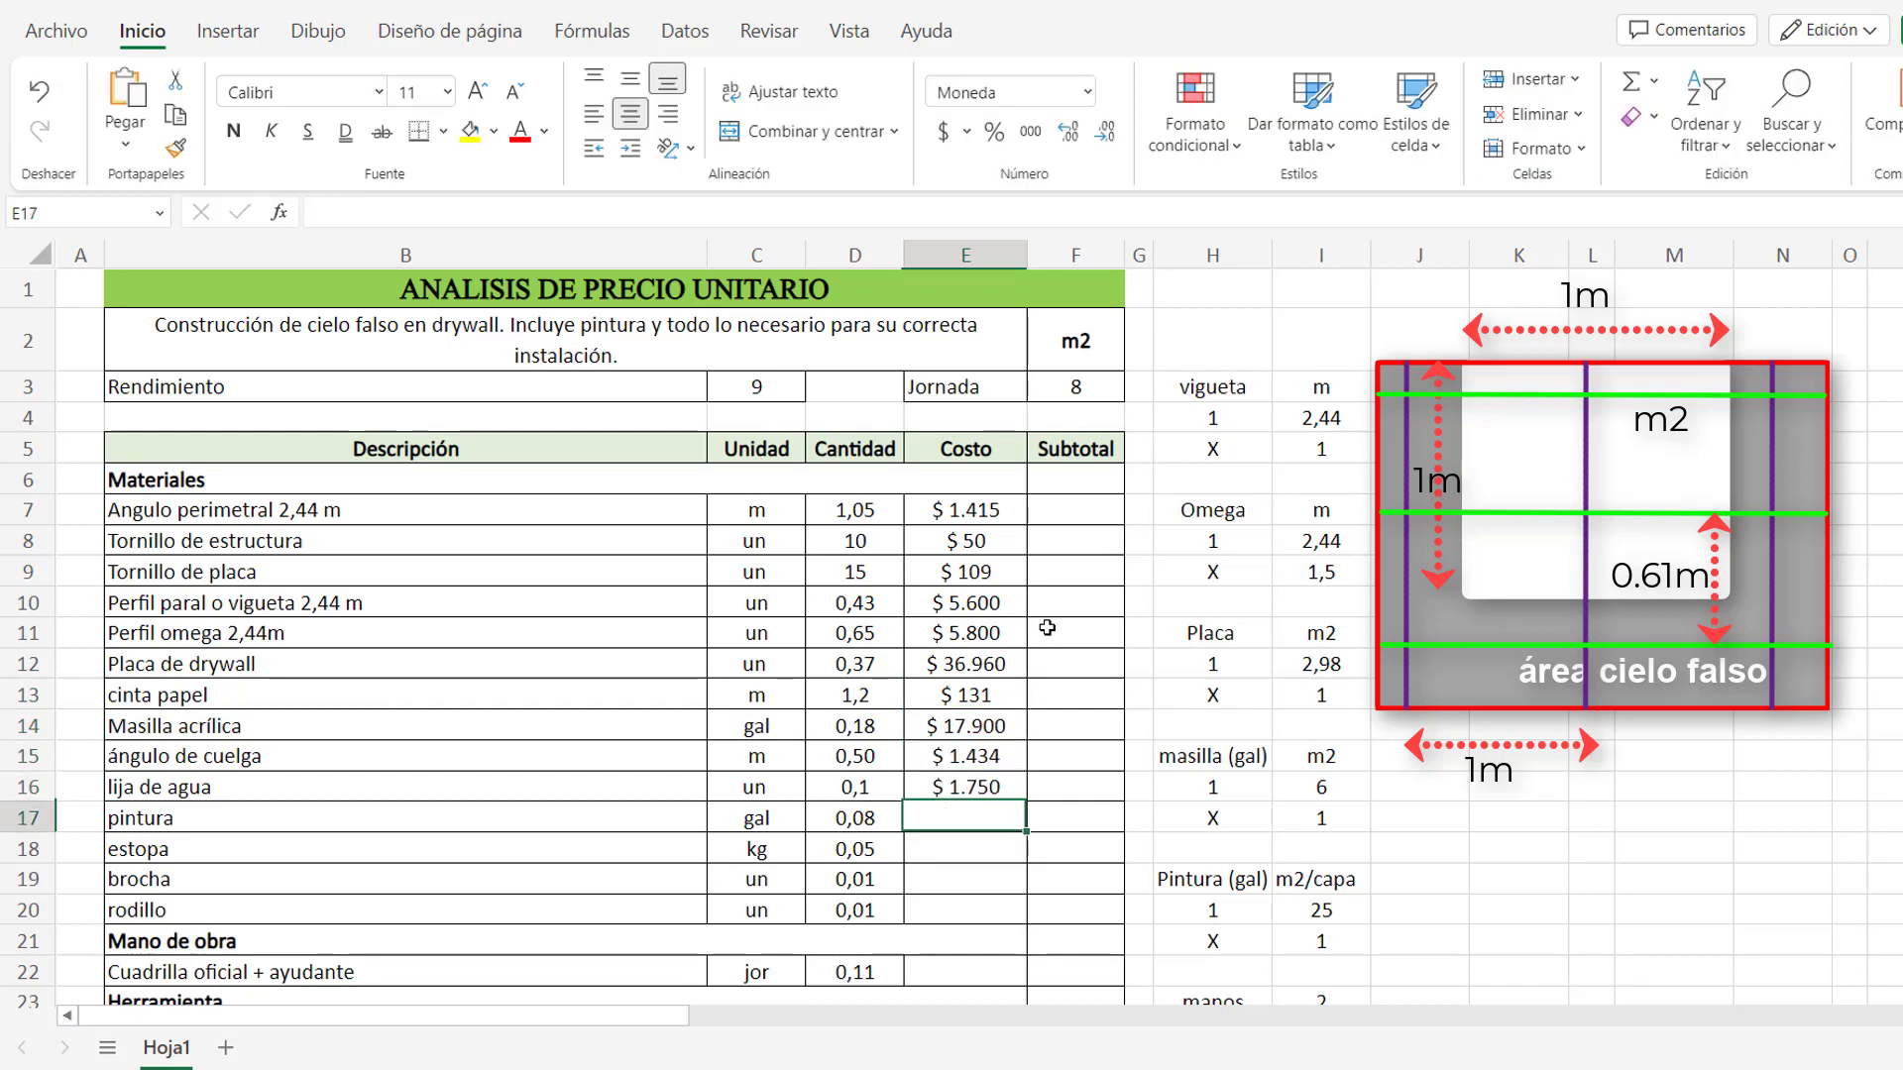
type("21.000")
key("Return")
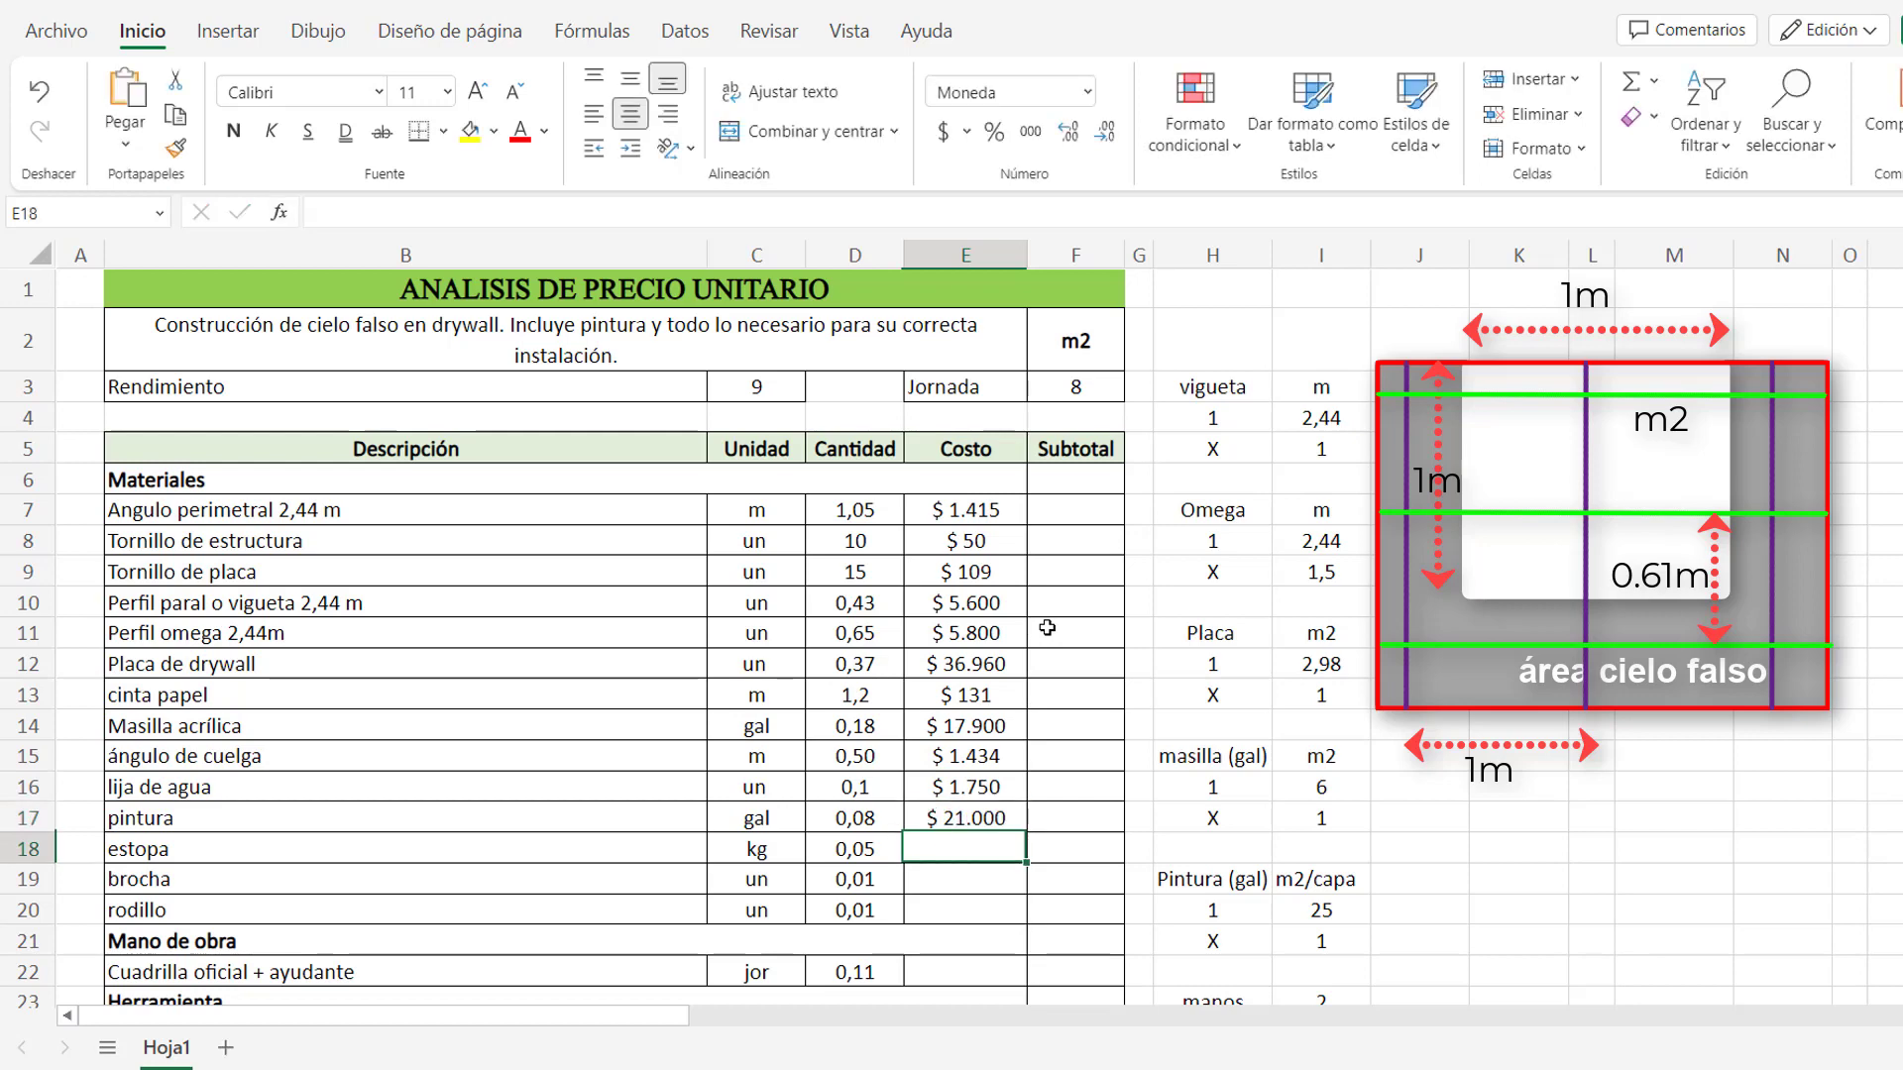
type("14.630")
key("Return")
type("15.0")
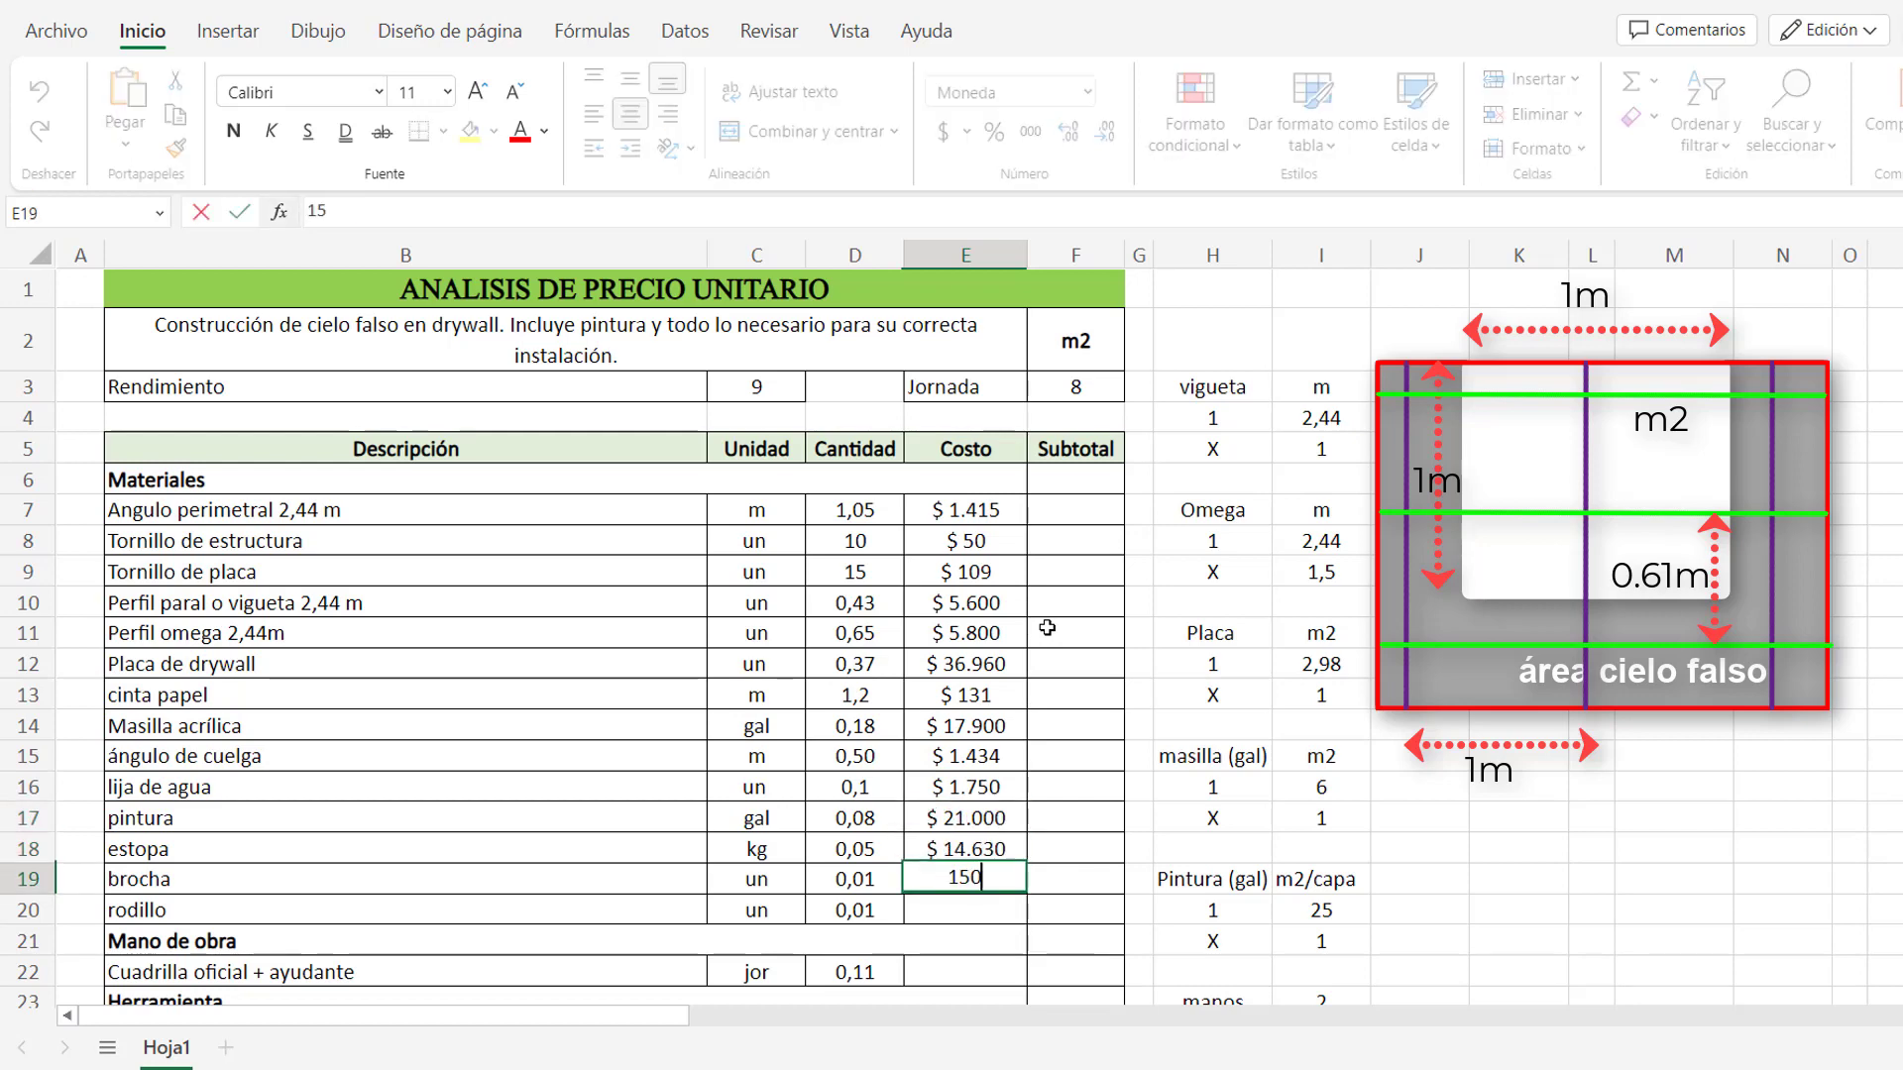
type("00")
key("Return")
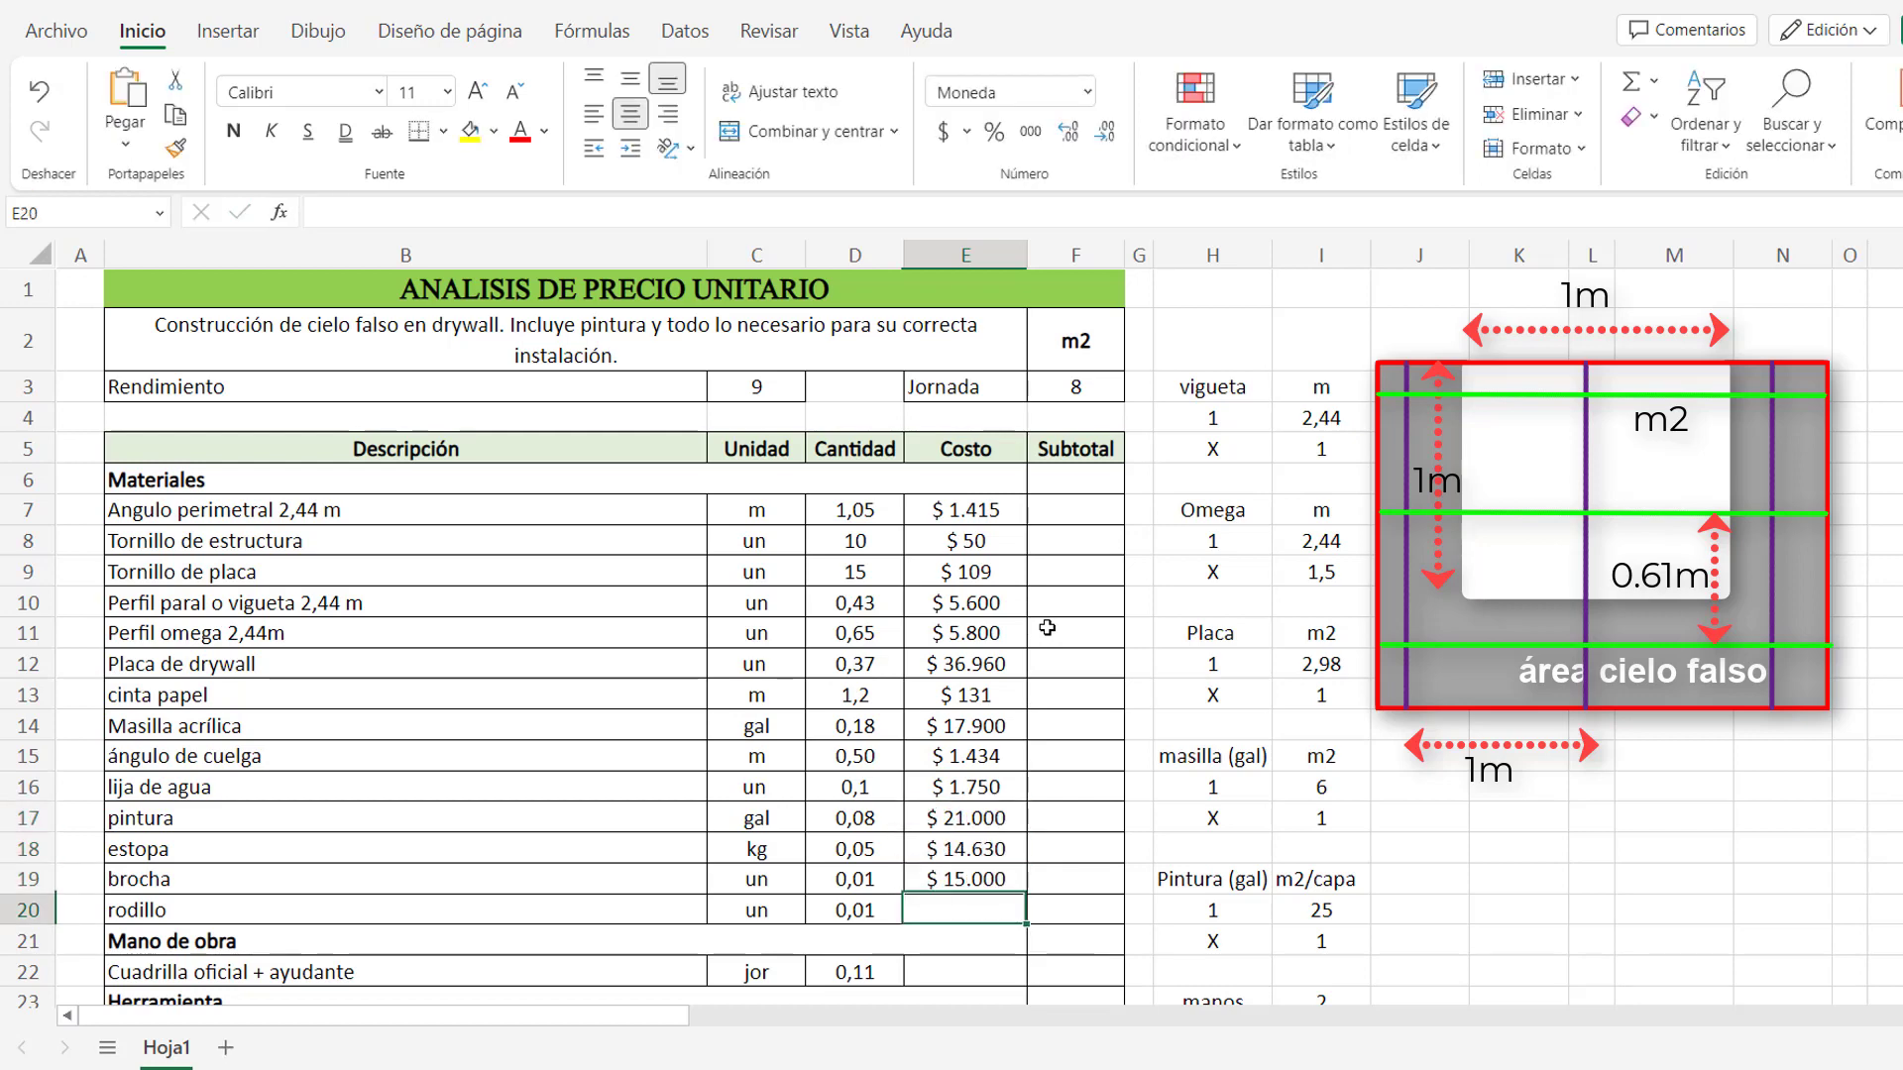
type("11.90")
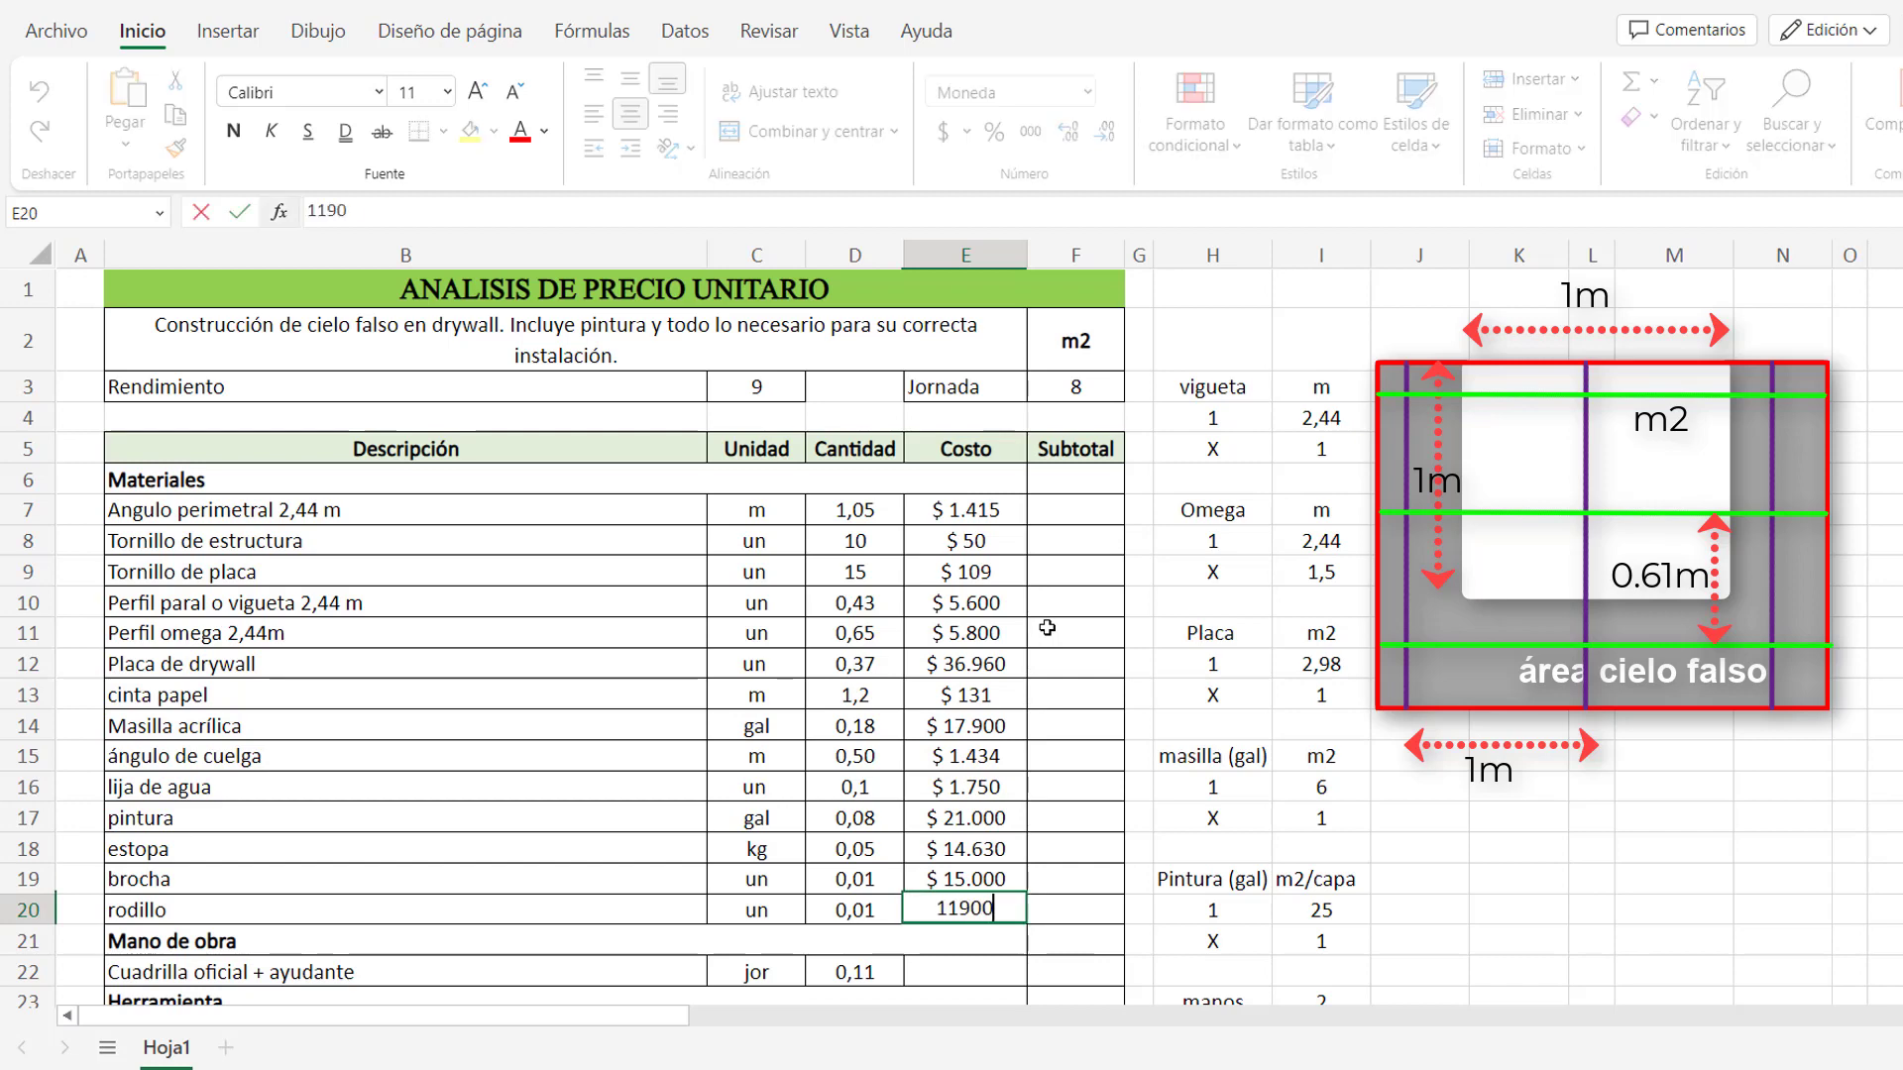
type("0")
Set the crew cost E22 to 228041 and minor tools E24 to =F21.
scroll(1048, 628, "down", 1)
left_click(995, 836)
scroll(995, 835, "down", 1)
type("2")
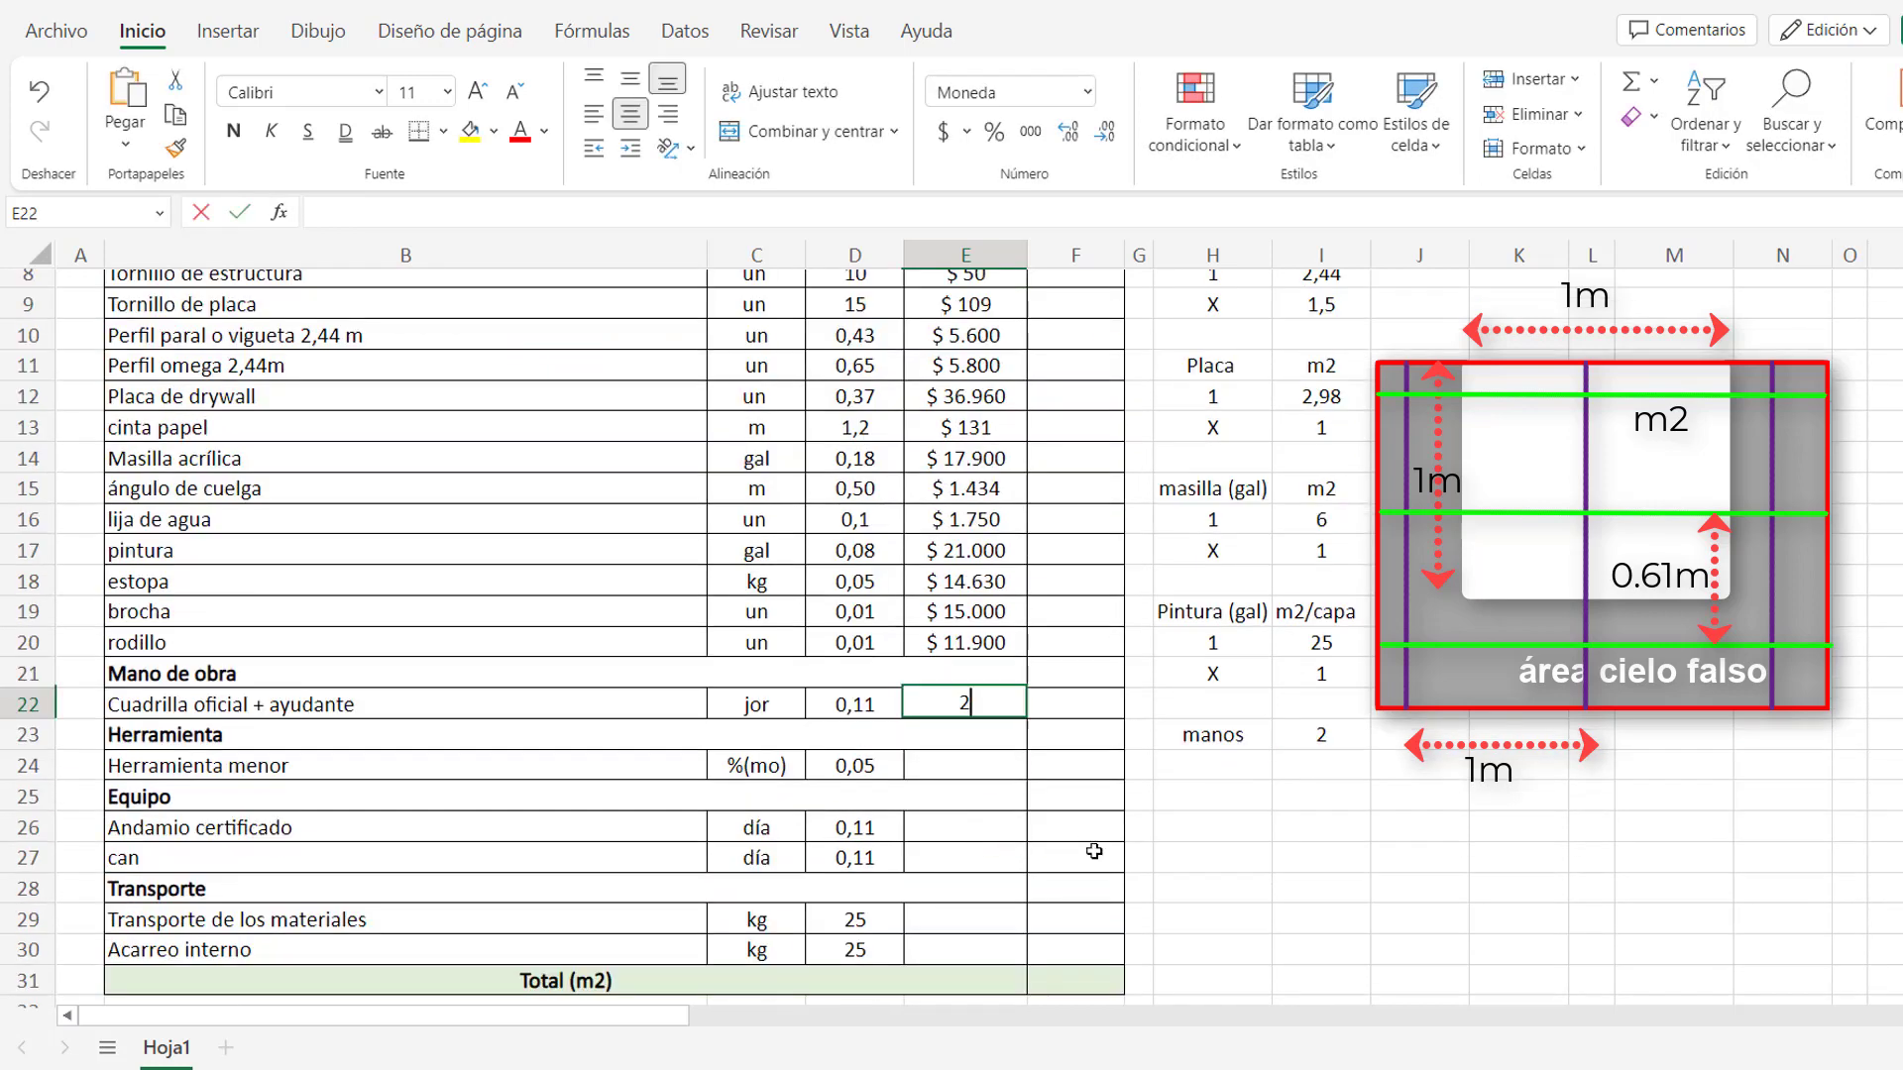
type("28041")
left_click(990, 765)
type("=")
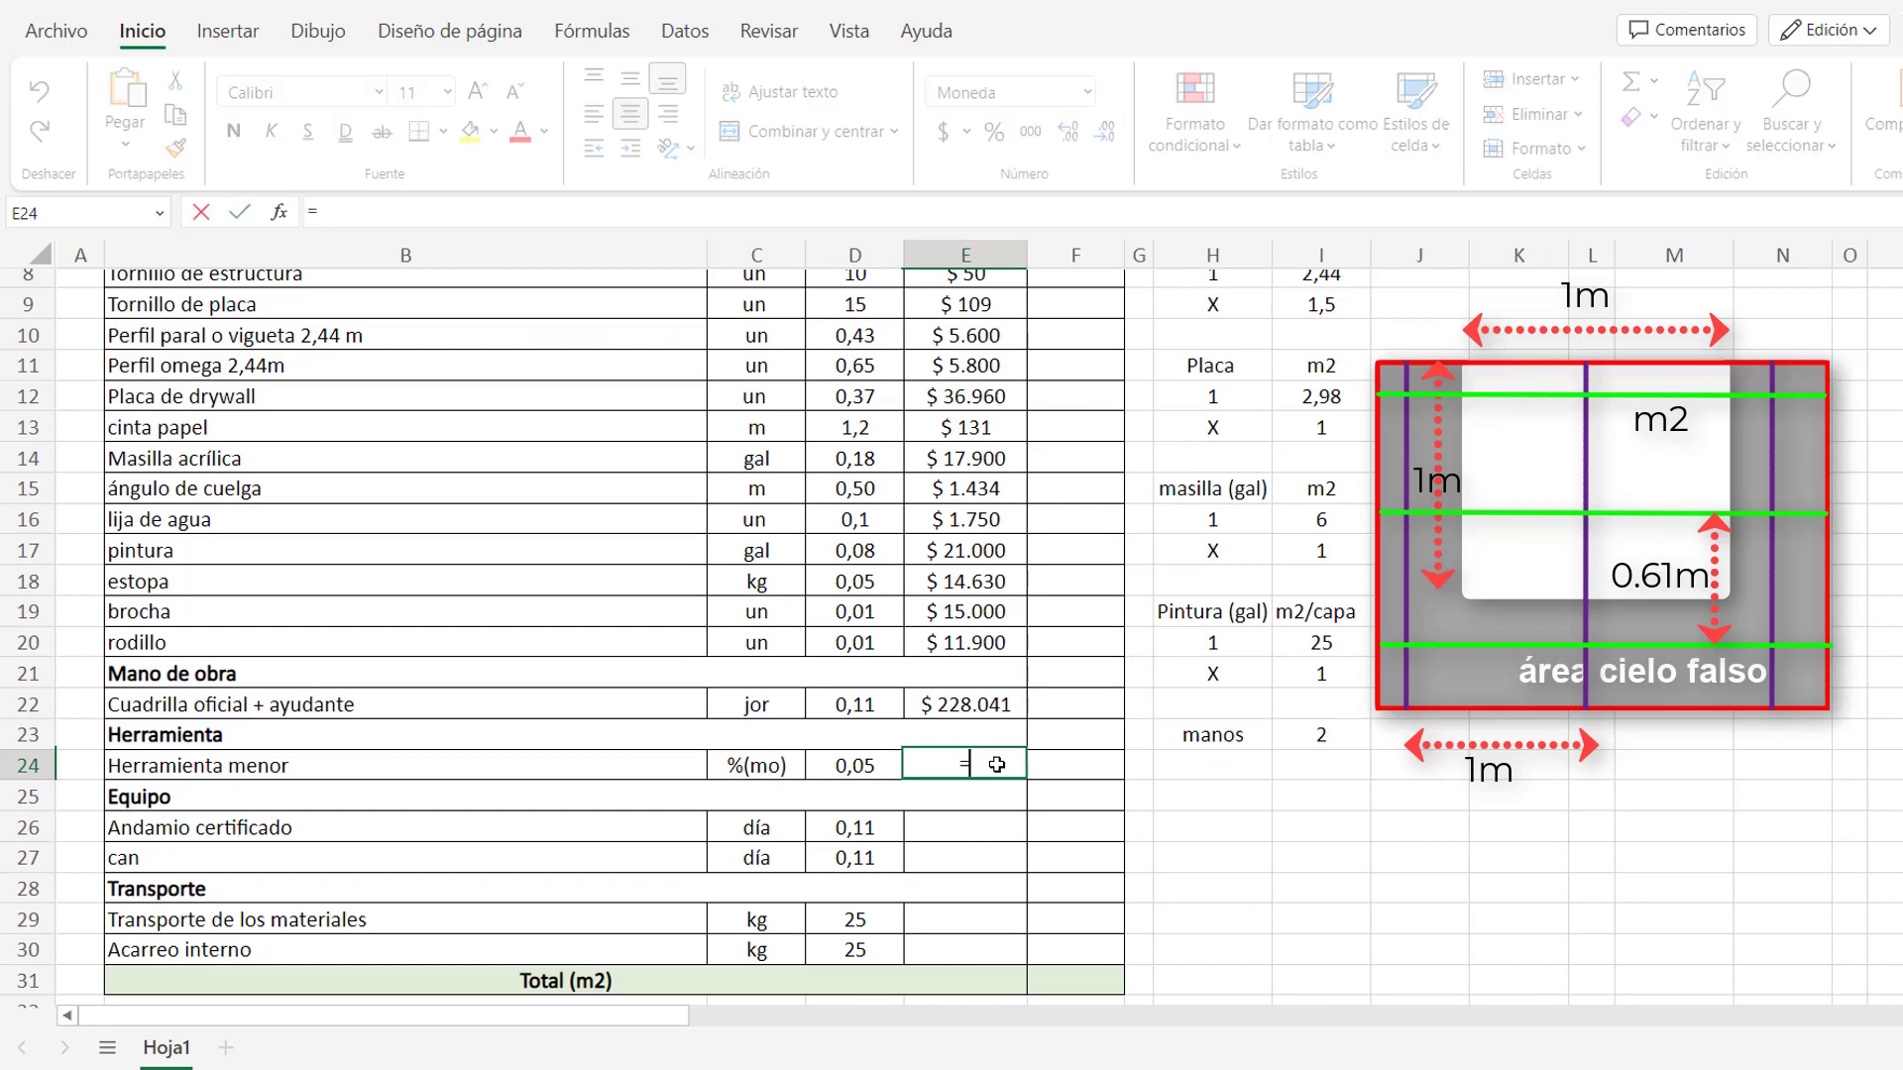
left_click(1057, 667)
key("Return")
Enter costs 21232 for scaffolding, 300 for the can, 150 and 50 for transport.
left_click(963, 829)
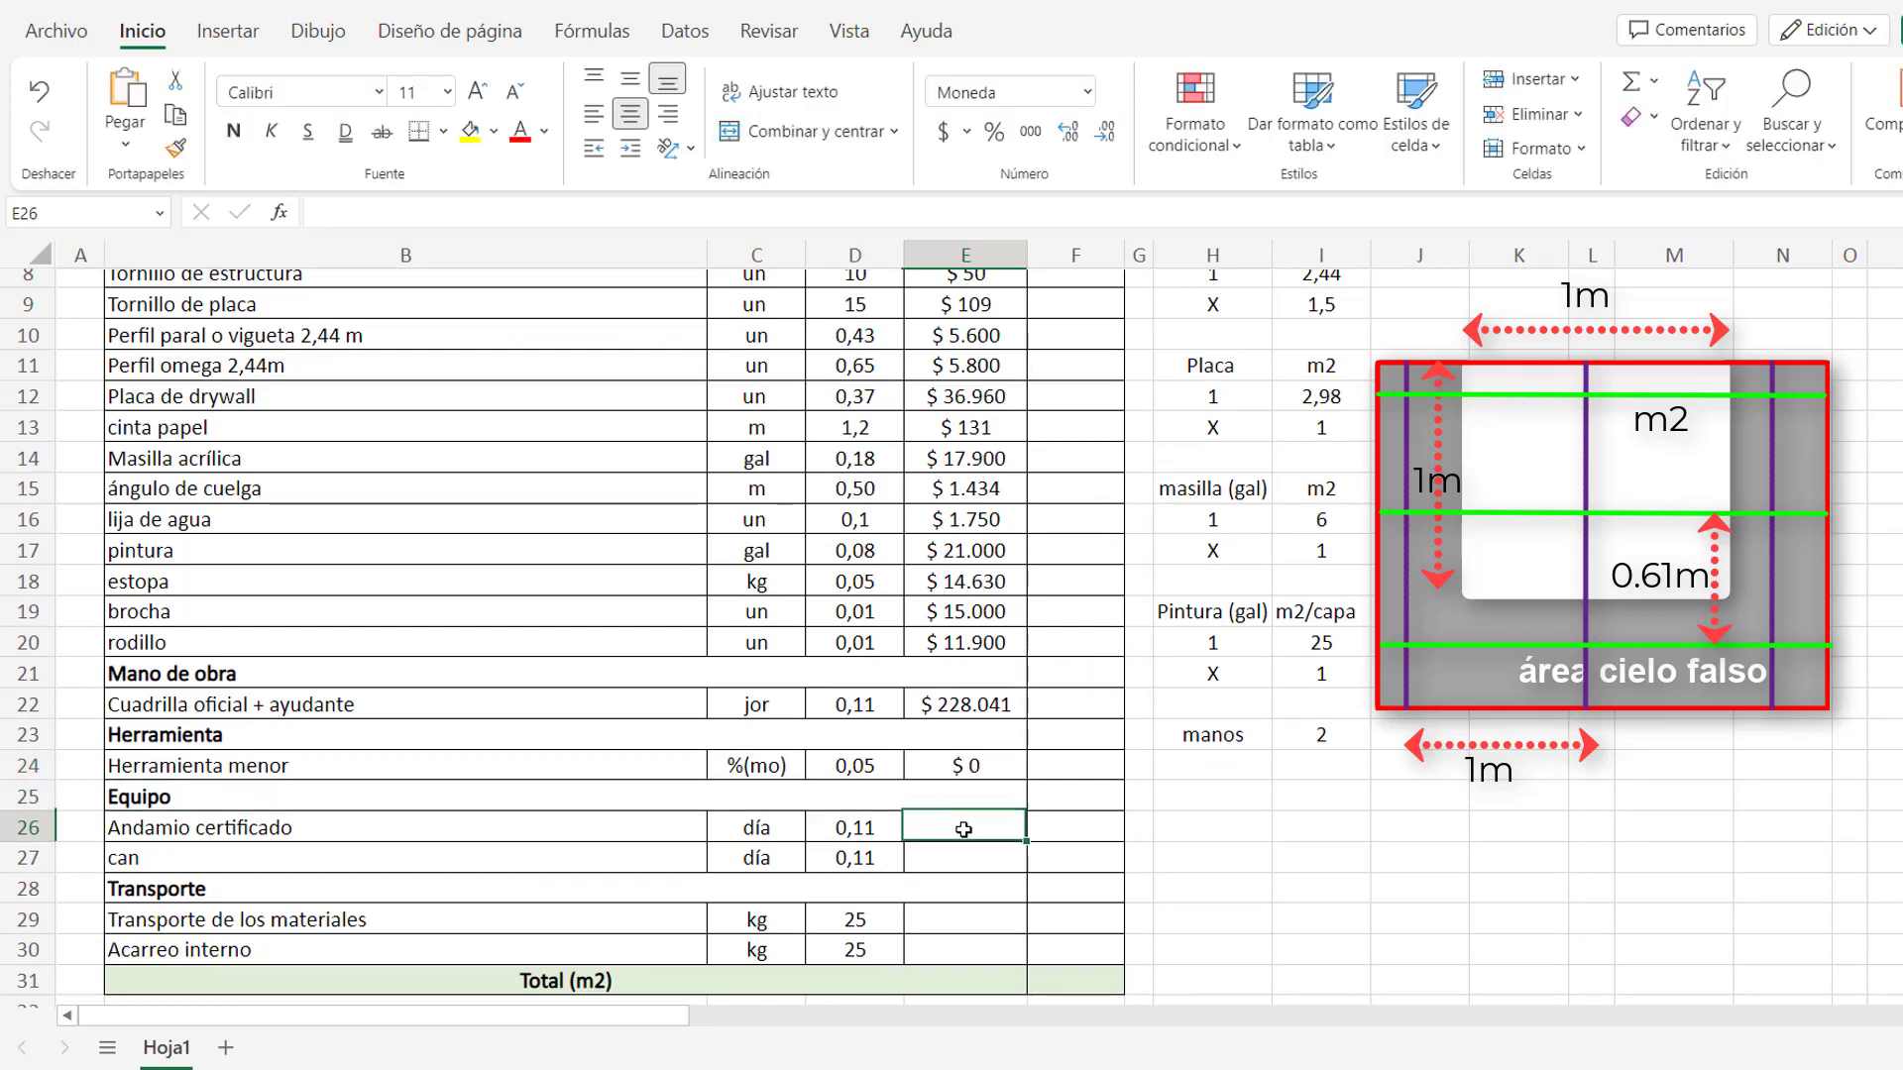
type("2921232")
key("Return")
type("300")
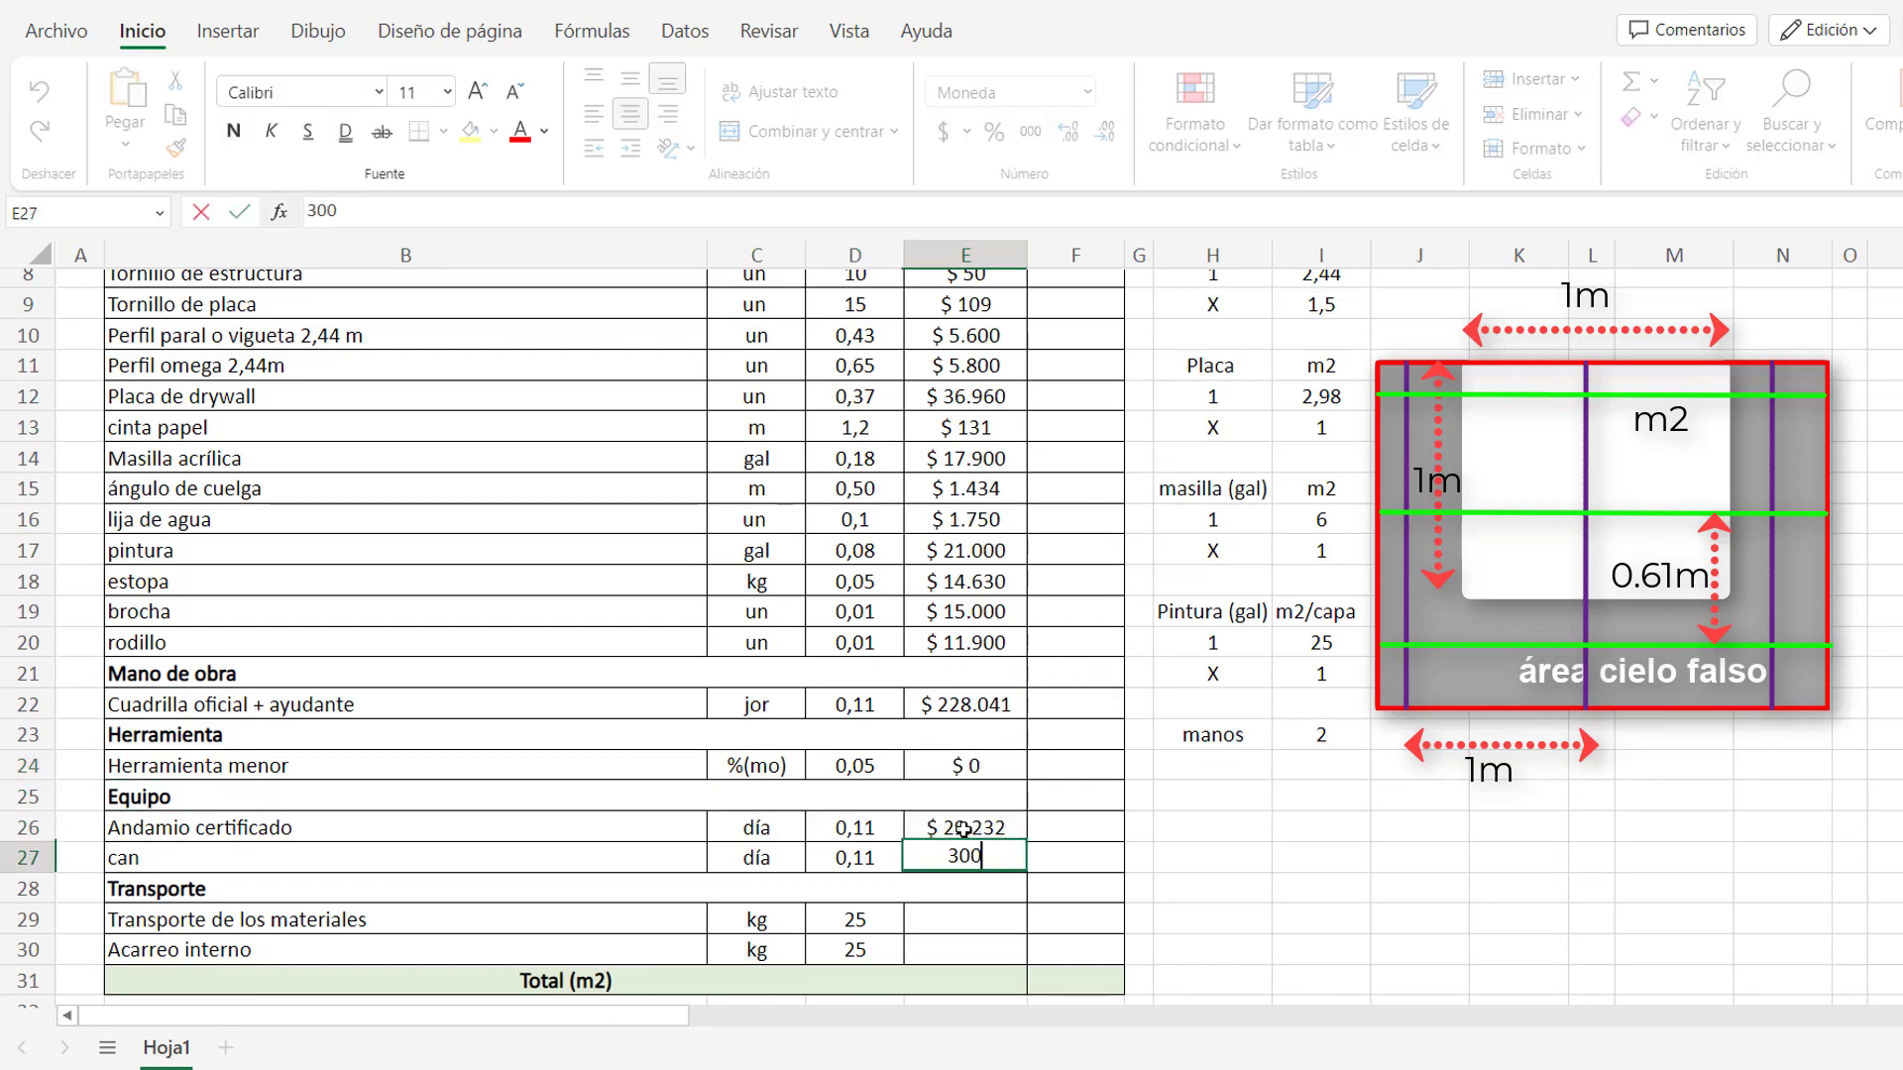
key("Return")
key("Return")
type("150")
key("Return")
type("50")
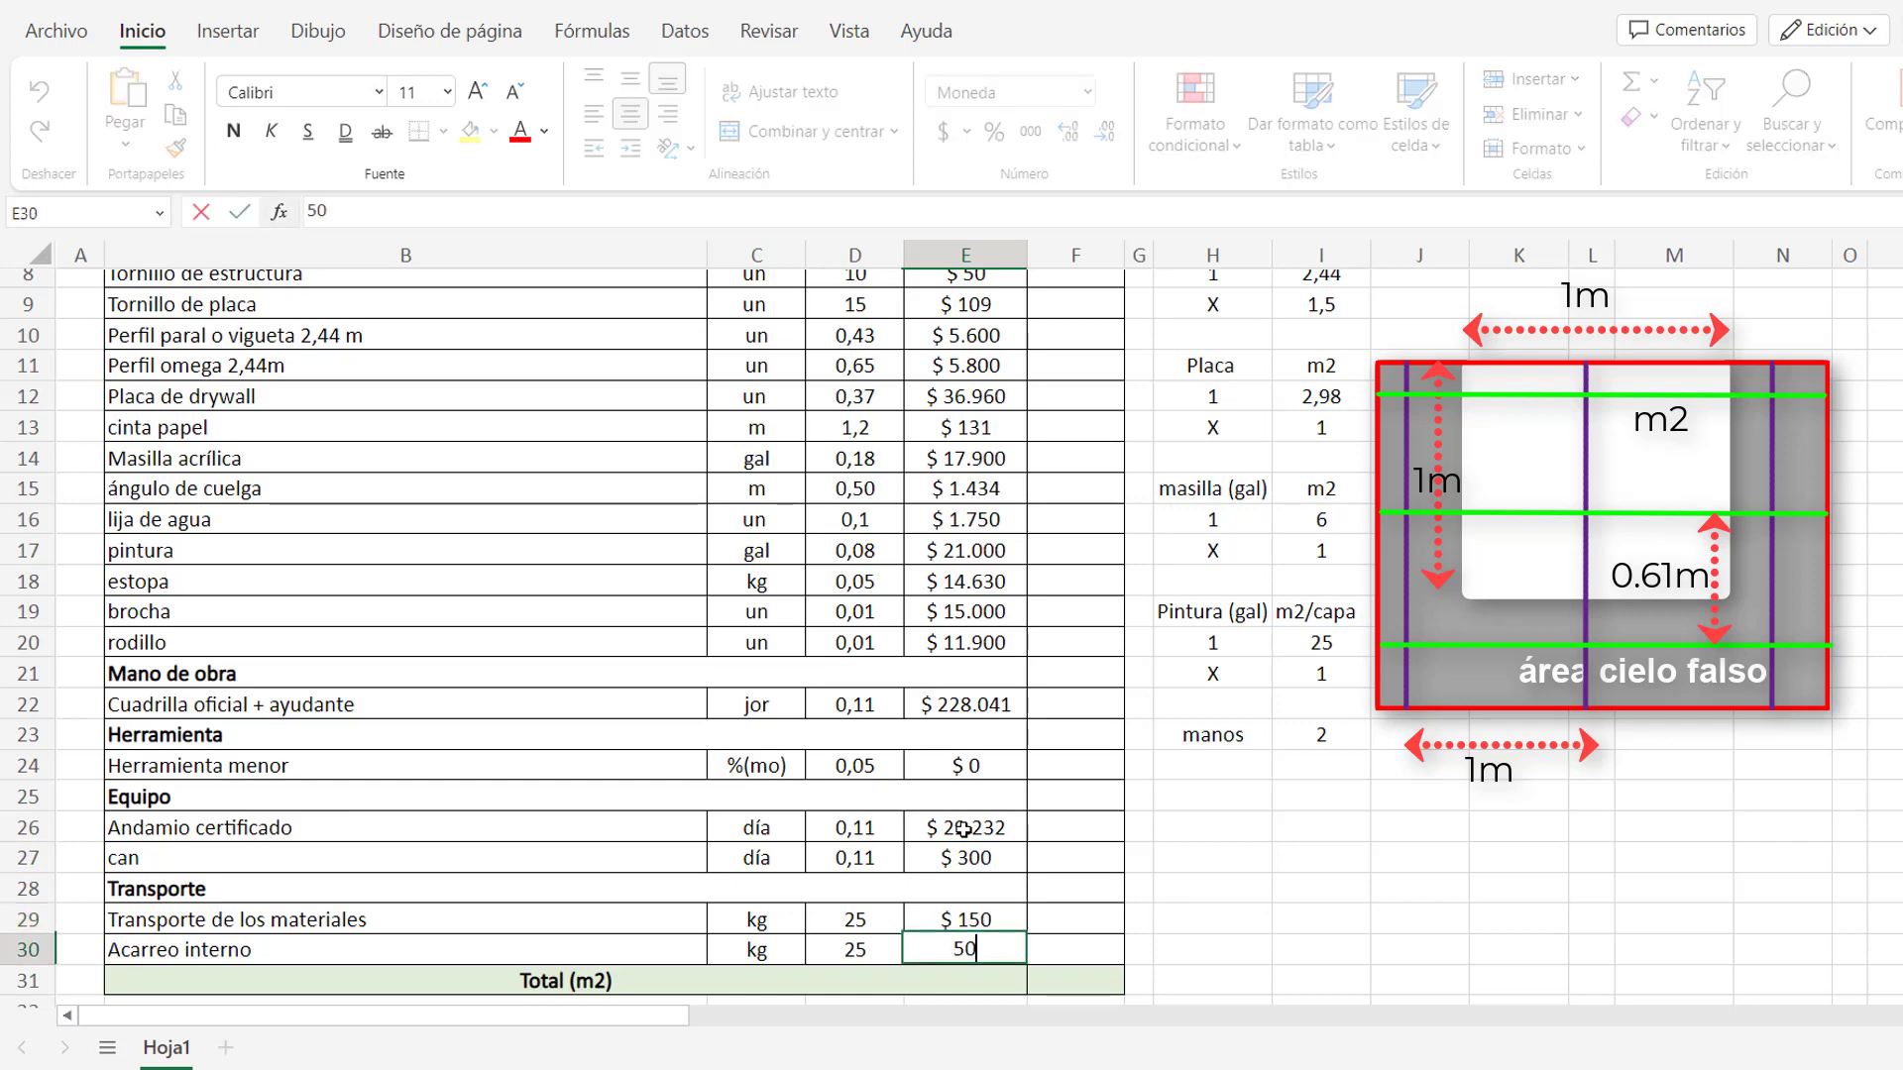
scroll(1125, 691, "up", 3)
left_click(1101, 517)
Put =REDONDEAR(D7*E7;0) in F7 and fill it down to F20.
type("=red")
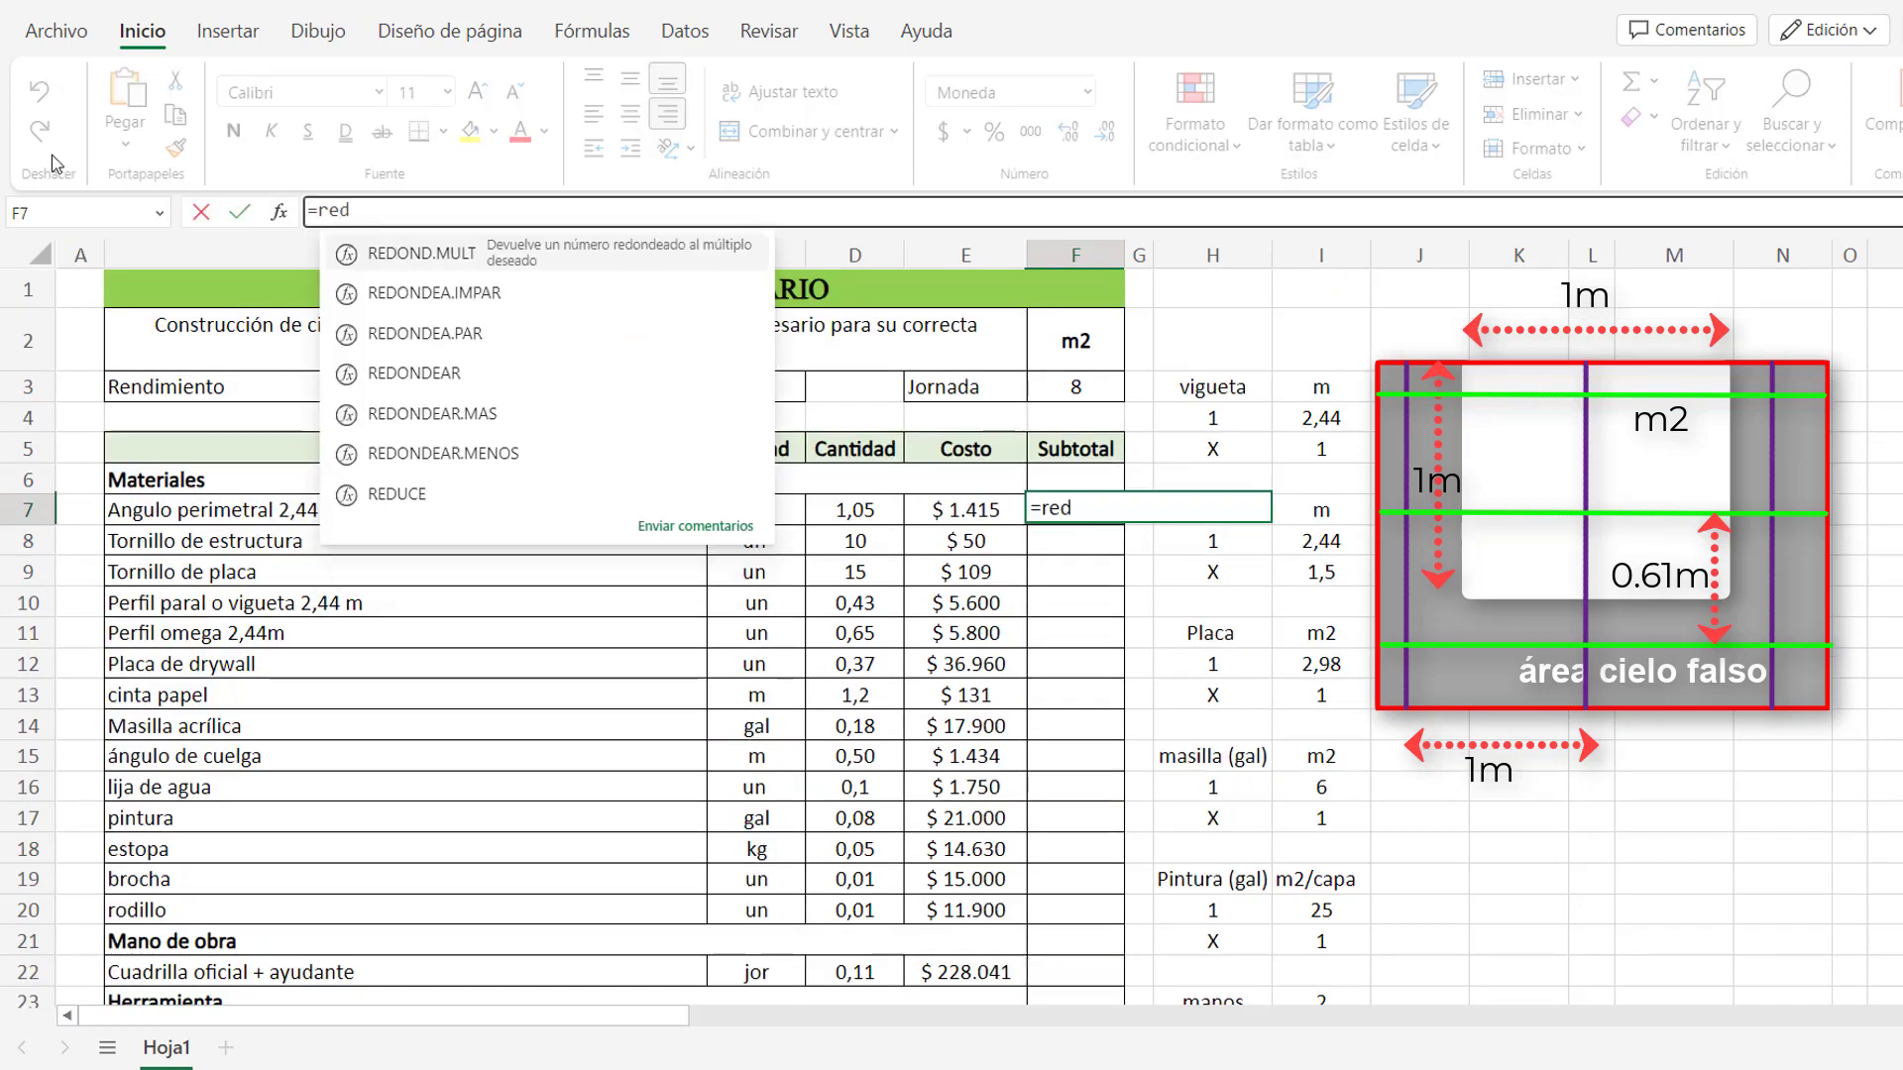
type("onde")
double_click(451, 335)
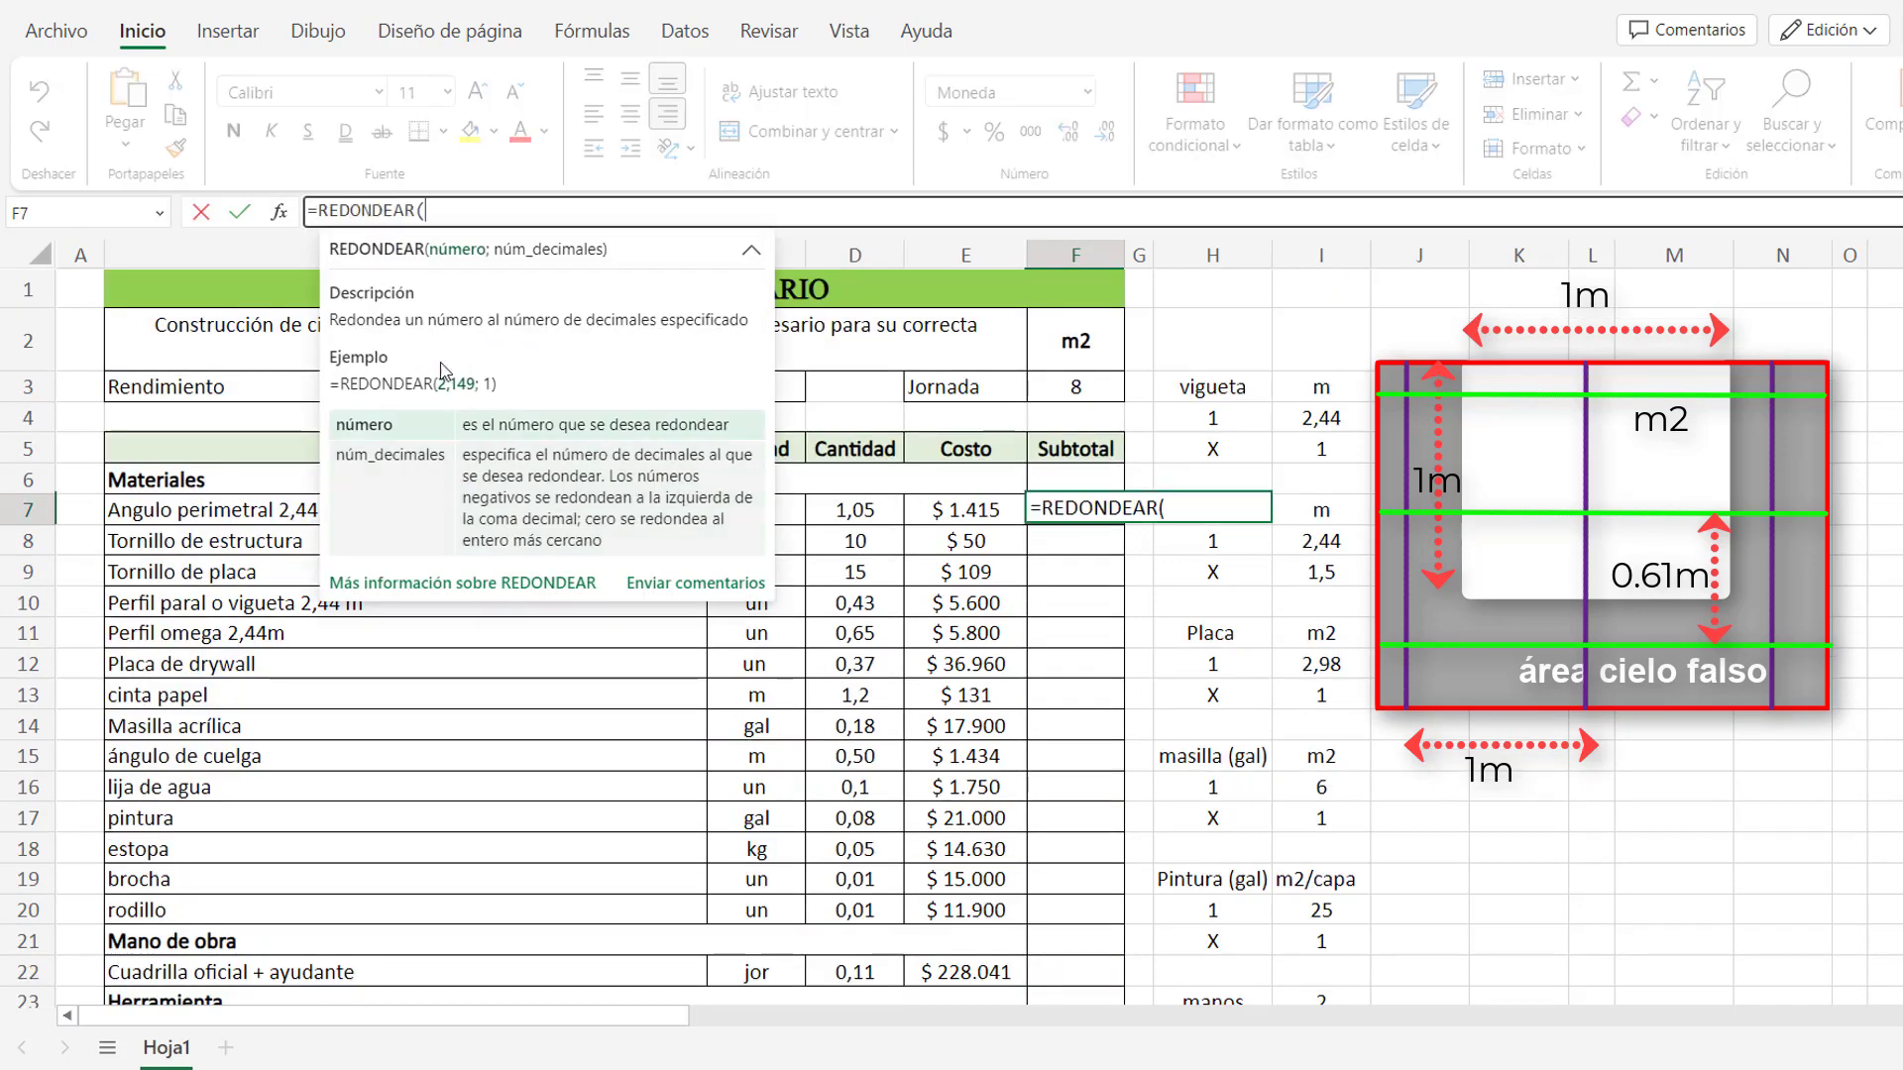
left_click(889, 503)
type("*")
left_click(956, 512)
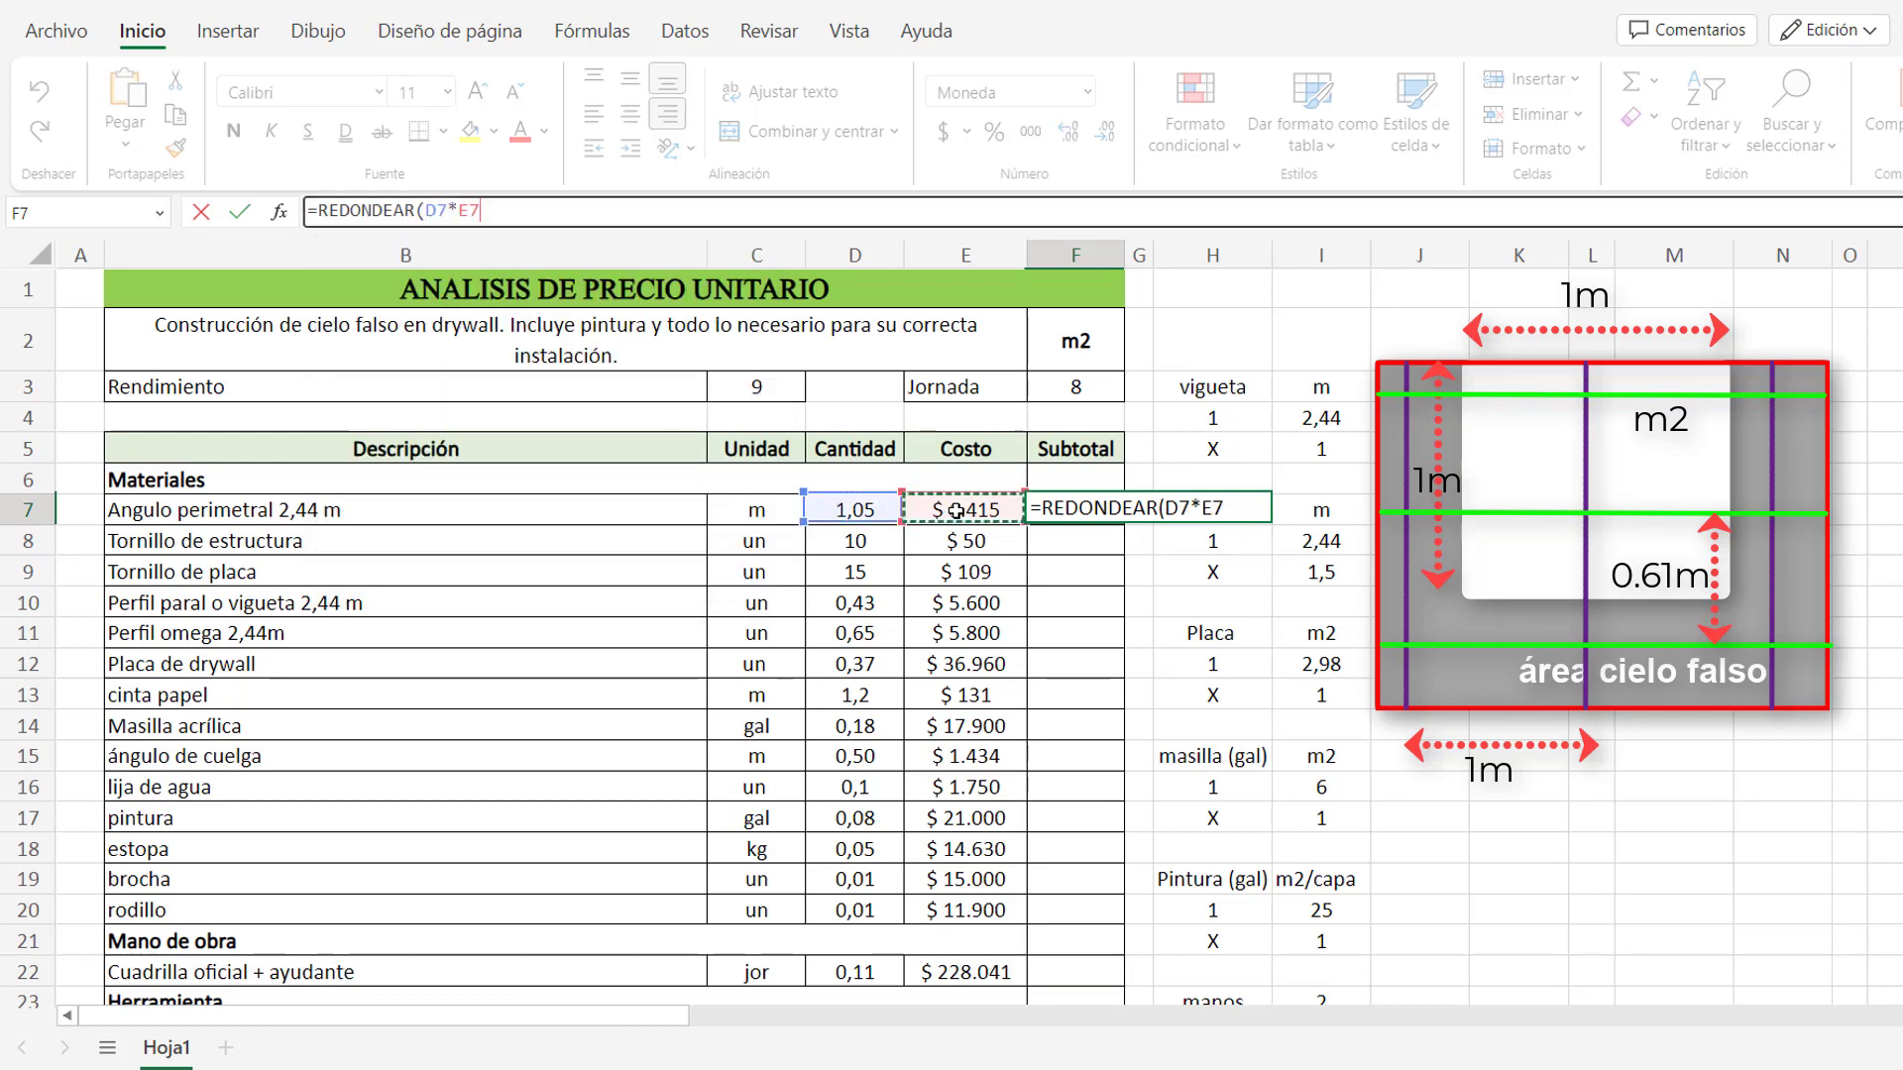
type(";0)")
key("Return")
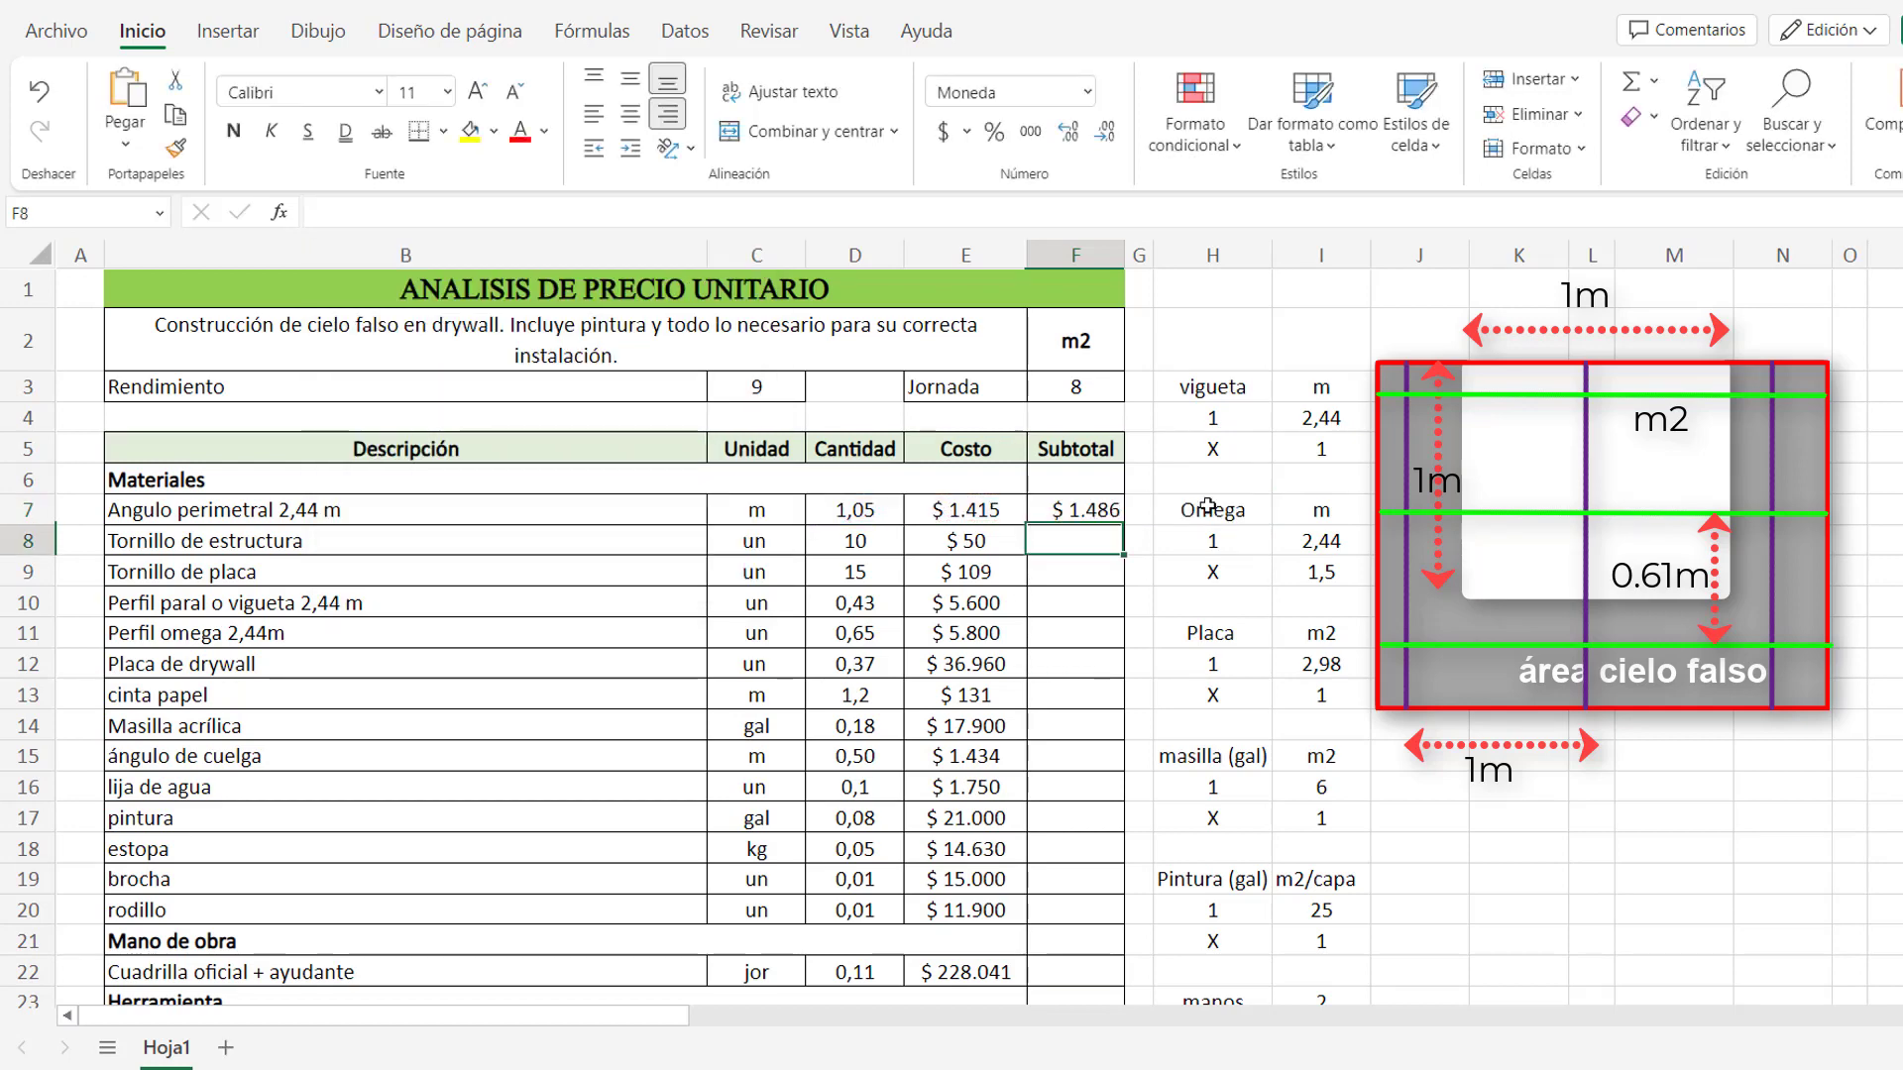
left_click(1110, 513)
left_click_drag(1121, 522, 1123, 918)
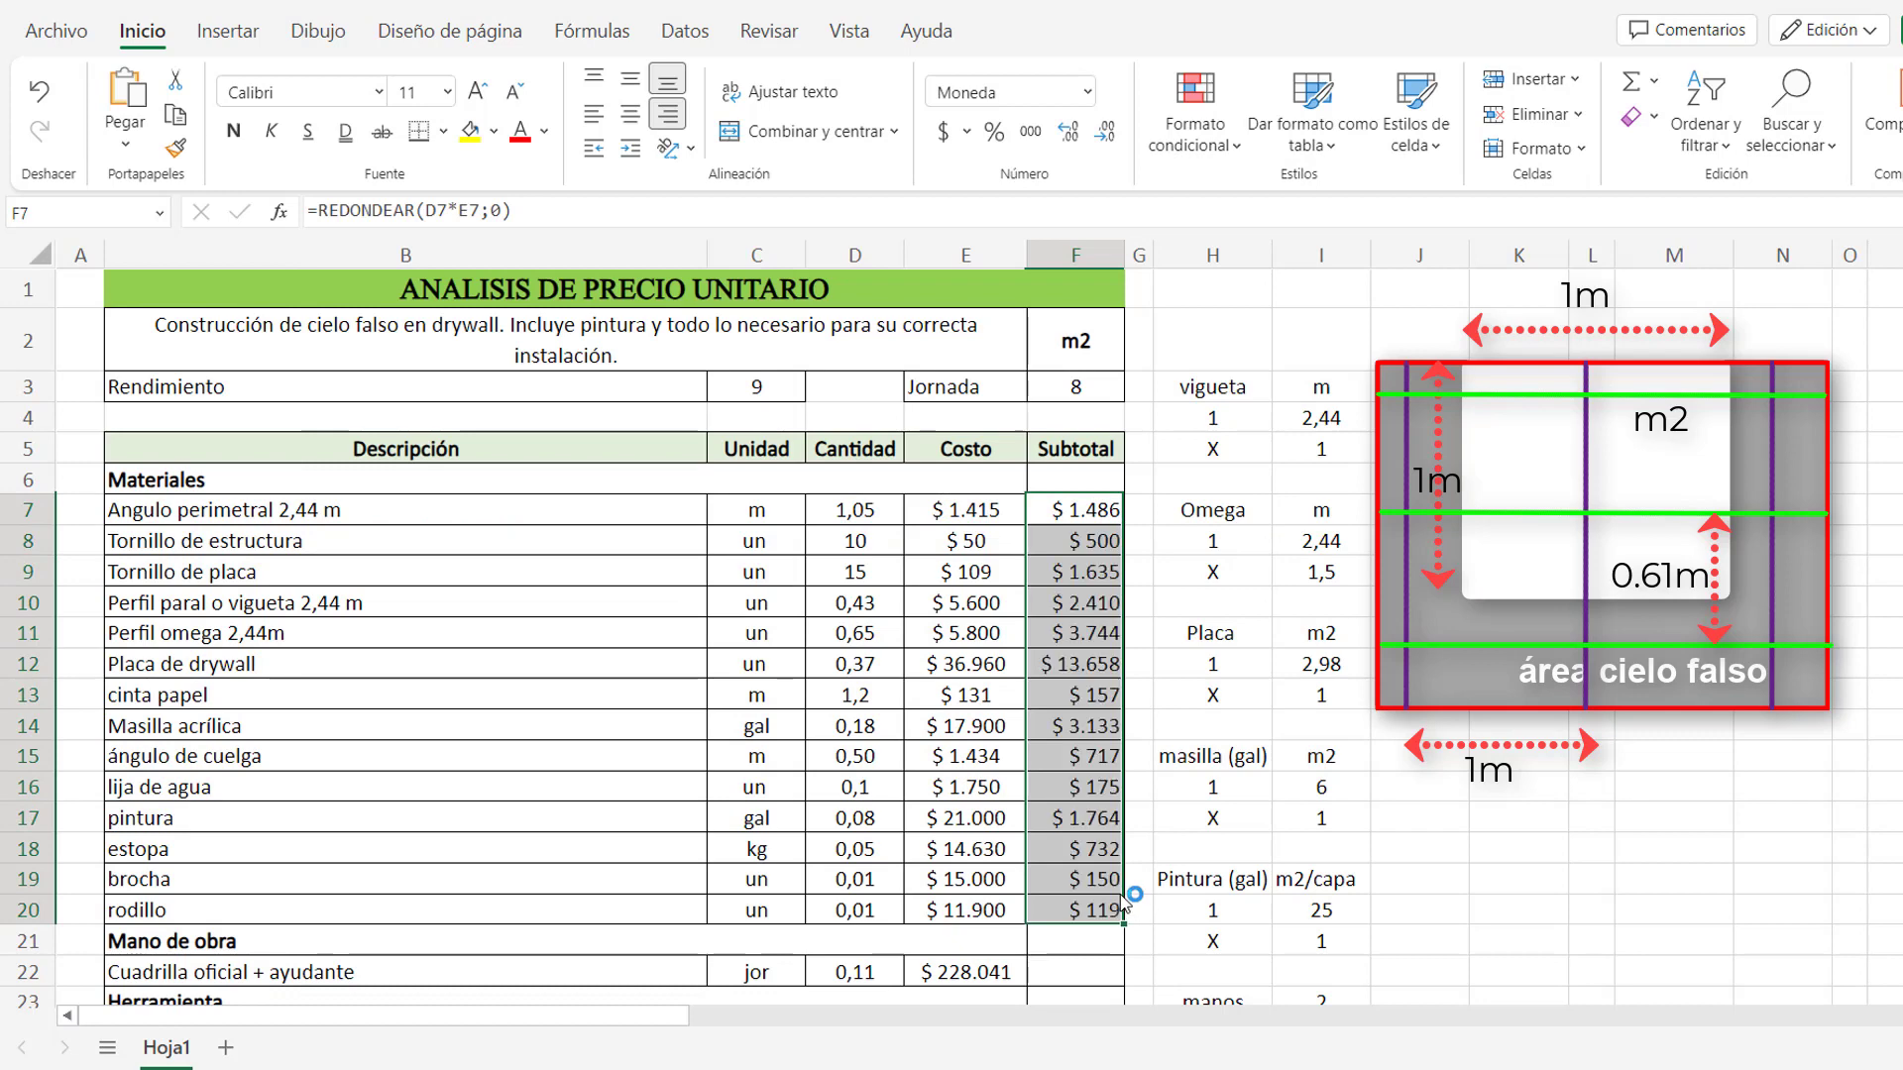
Sum the material subtotals into the Materiales heading with =SUMA(F7:F20).
left_click(1084, 479)
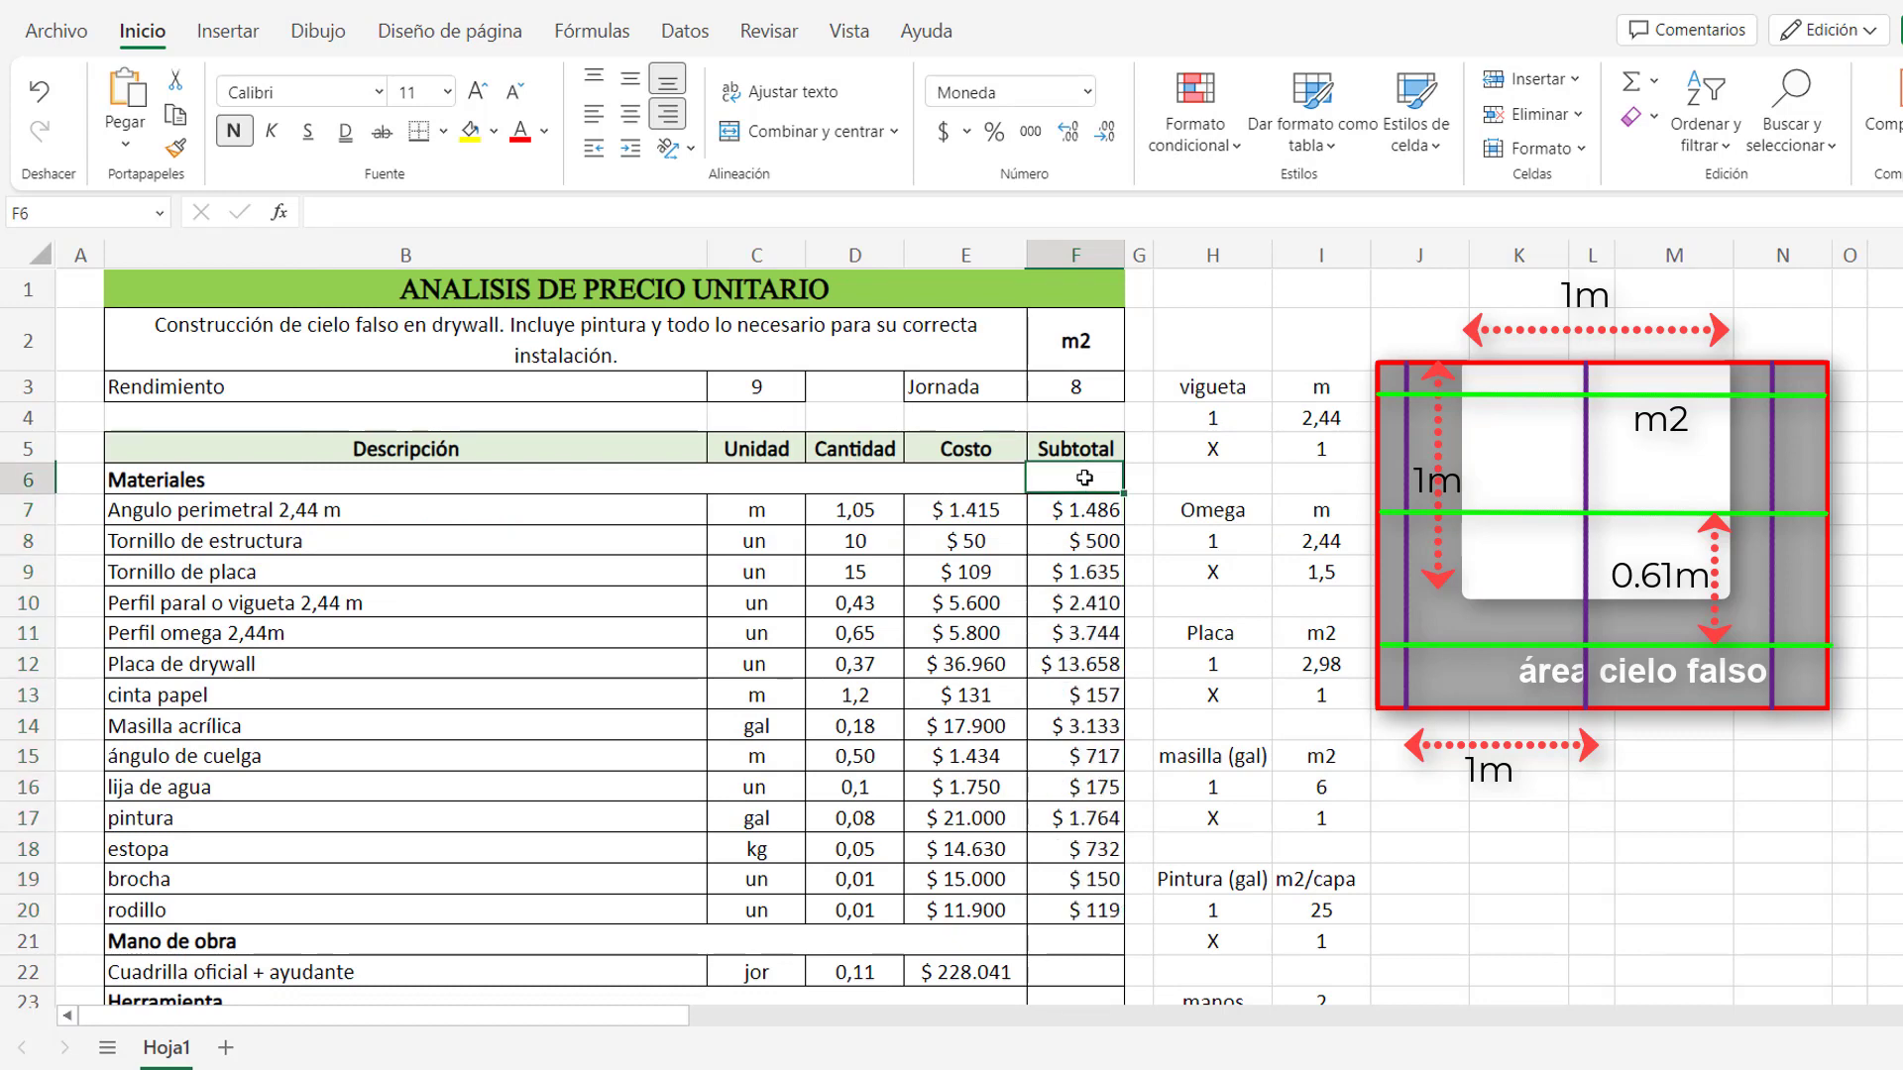
type("=SUMA(")
left_click_drag(1040, 515, 1040, 911)
key("Return")
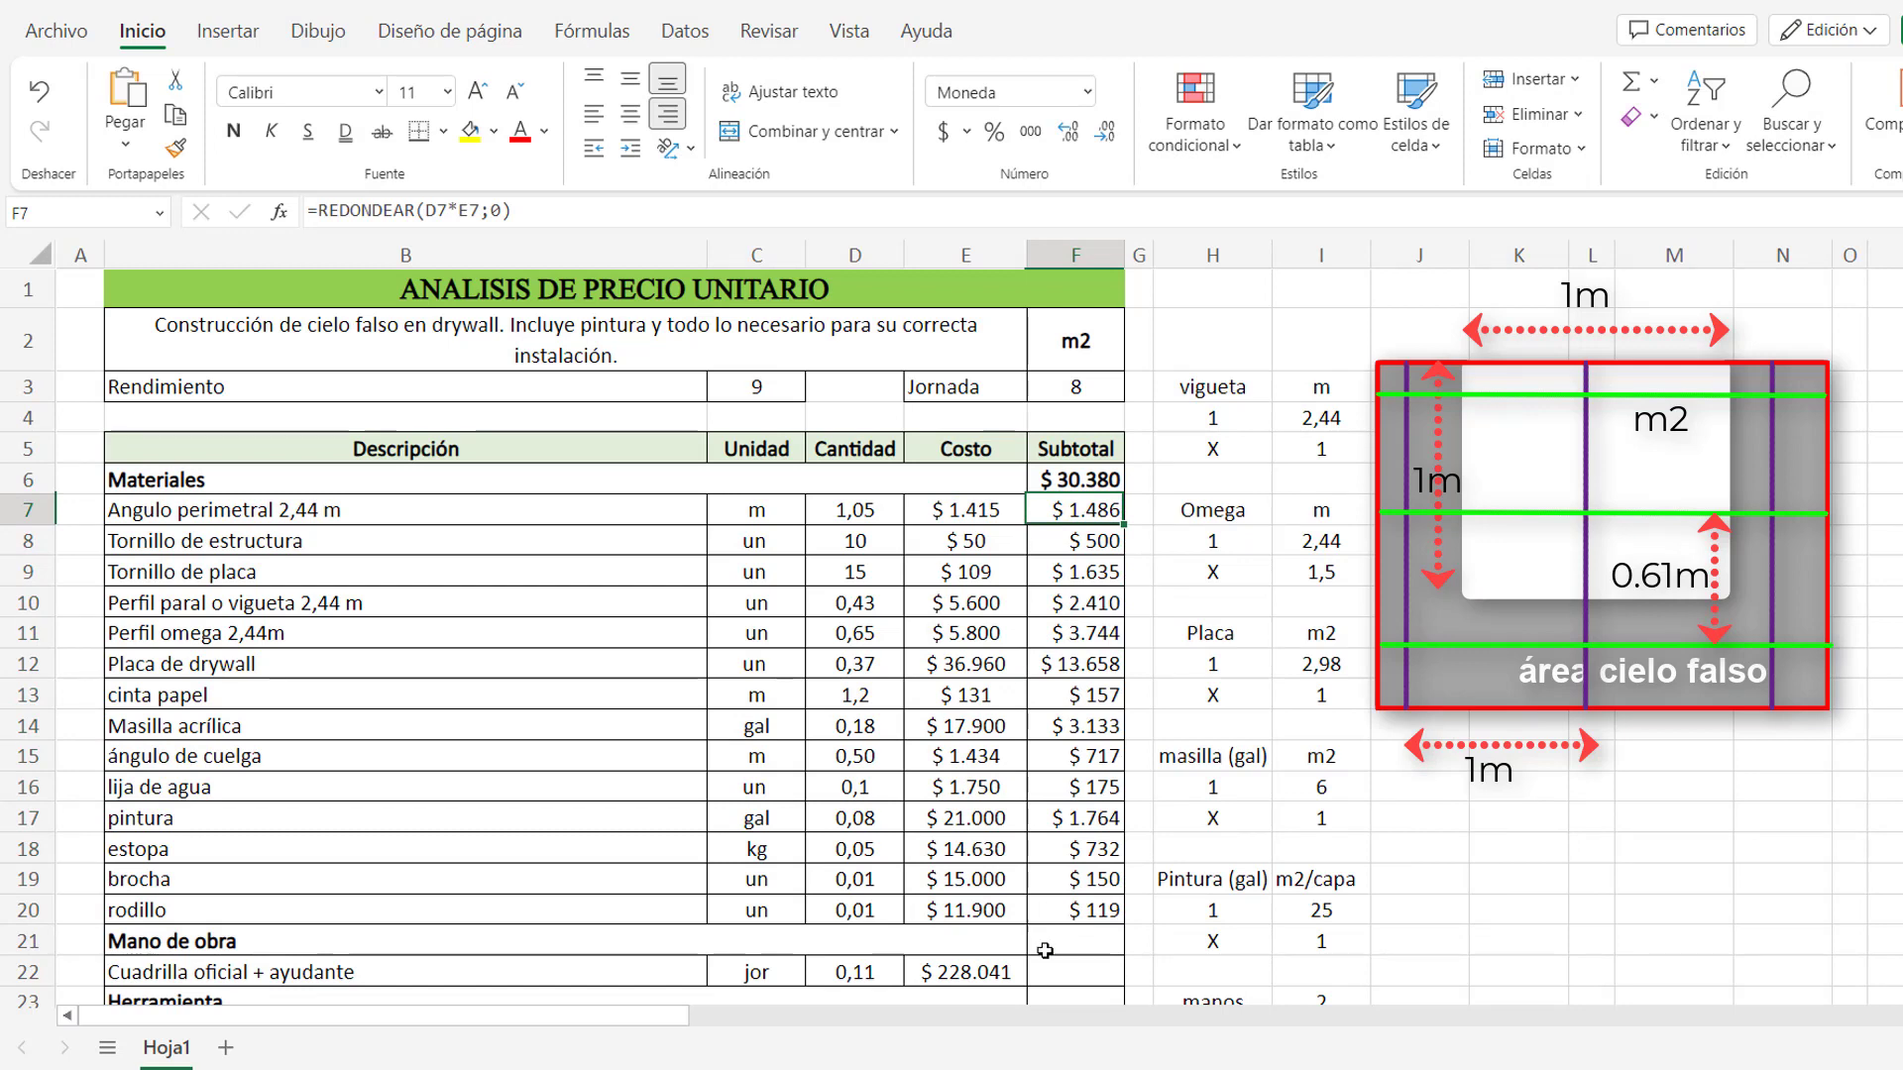
Copy the subtotal formula to crew, minor tools, scaffolding, can and transport rows.
scroll(1044, 950, "down", 1)
left_click(1076, 842)
key("Up")
key("Up")
key("Up")
key("ctrl+c")
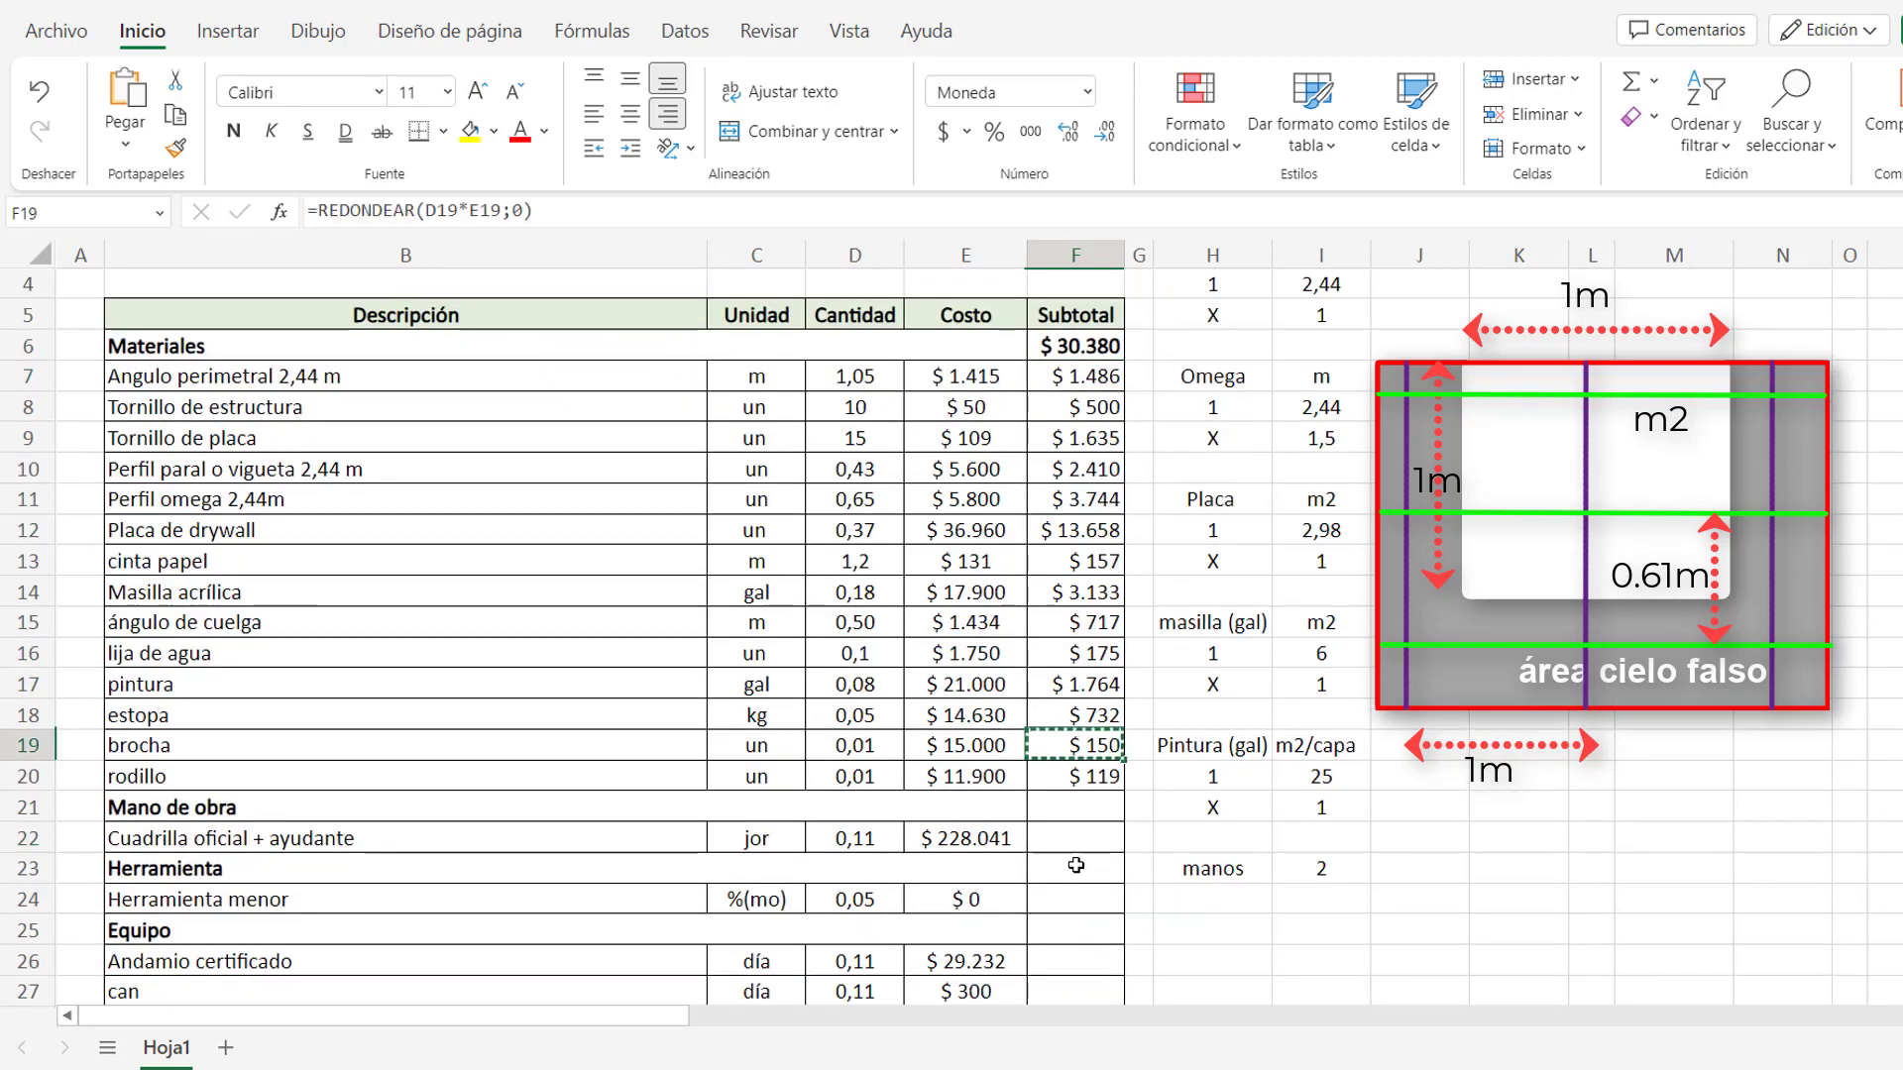
left_click(1076, 838)
key("ctrl+v")
scroll(1077, 839, "down", 1)
left_click(1076, 766)
key("ctrl+v")
left_click(1084, 824)
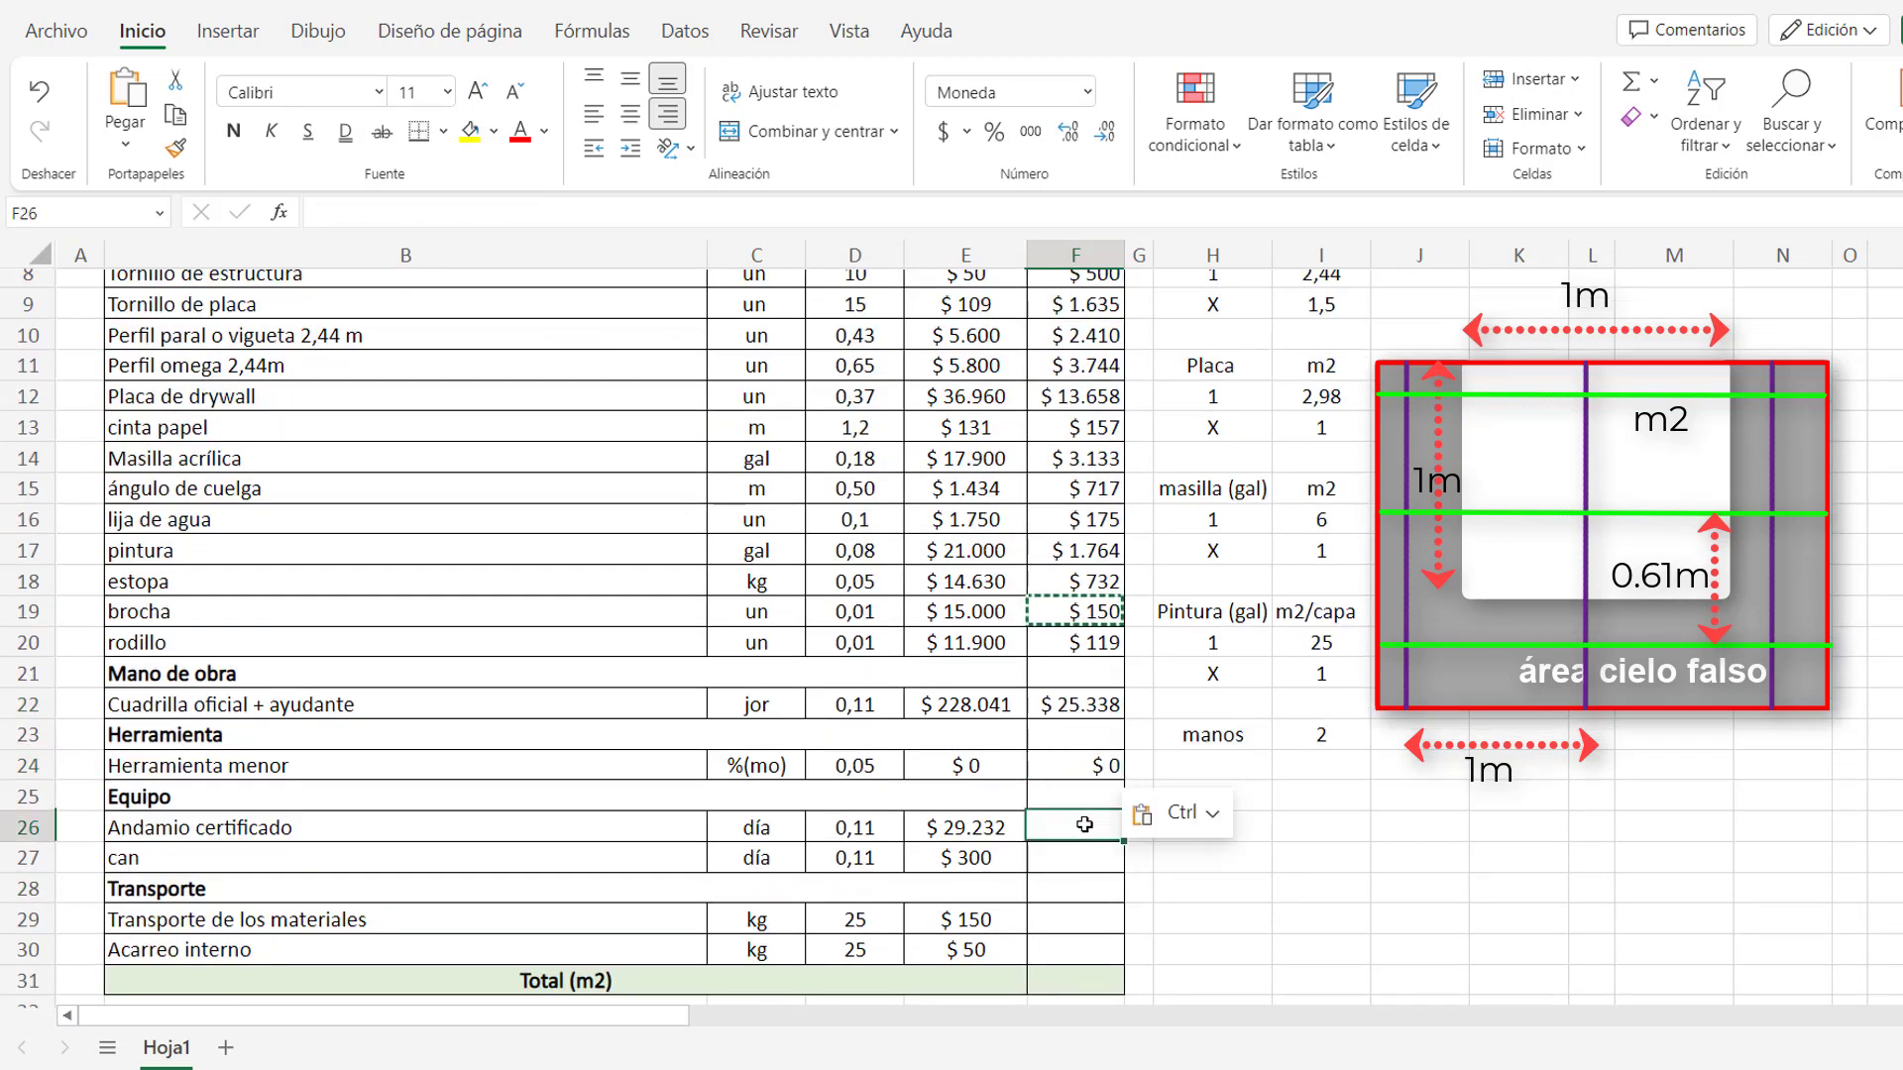
key("ctrl+v")
left_click(1077, 858)
key("ctrl+v")
left_click(1076, 920)
key("ctrl+v")
left_click(1076, 950)
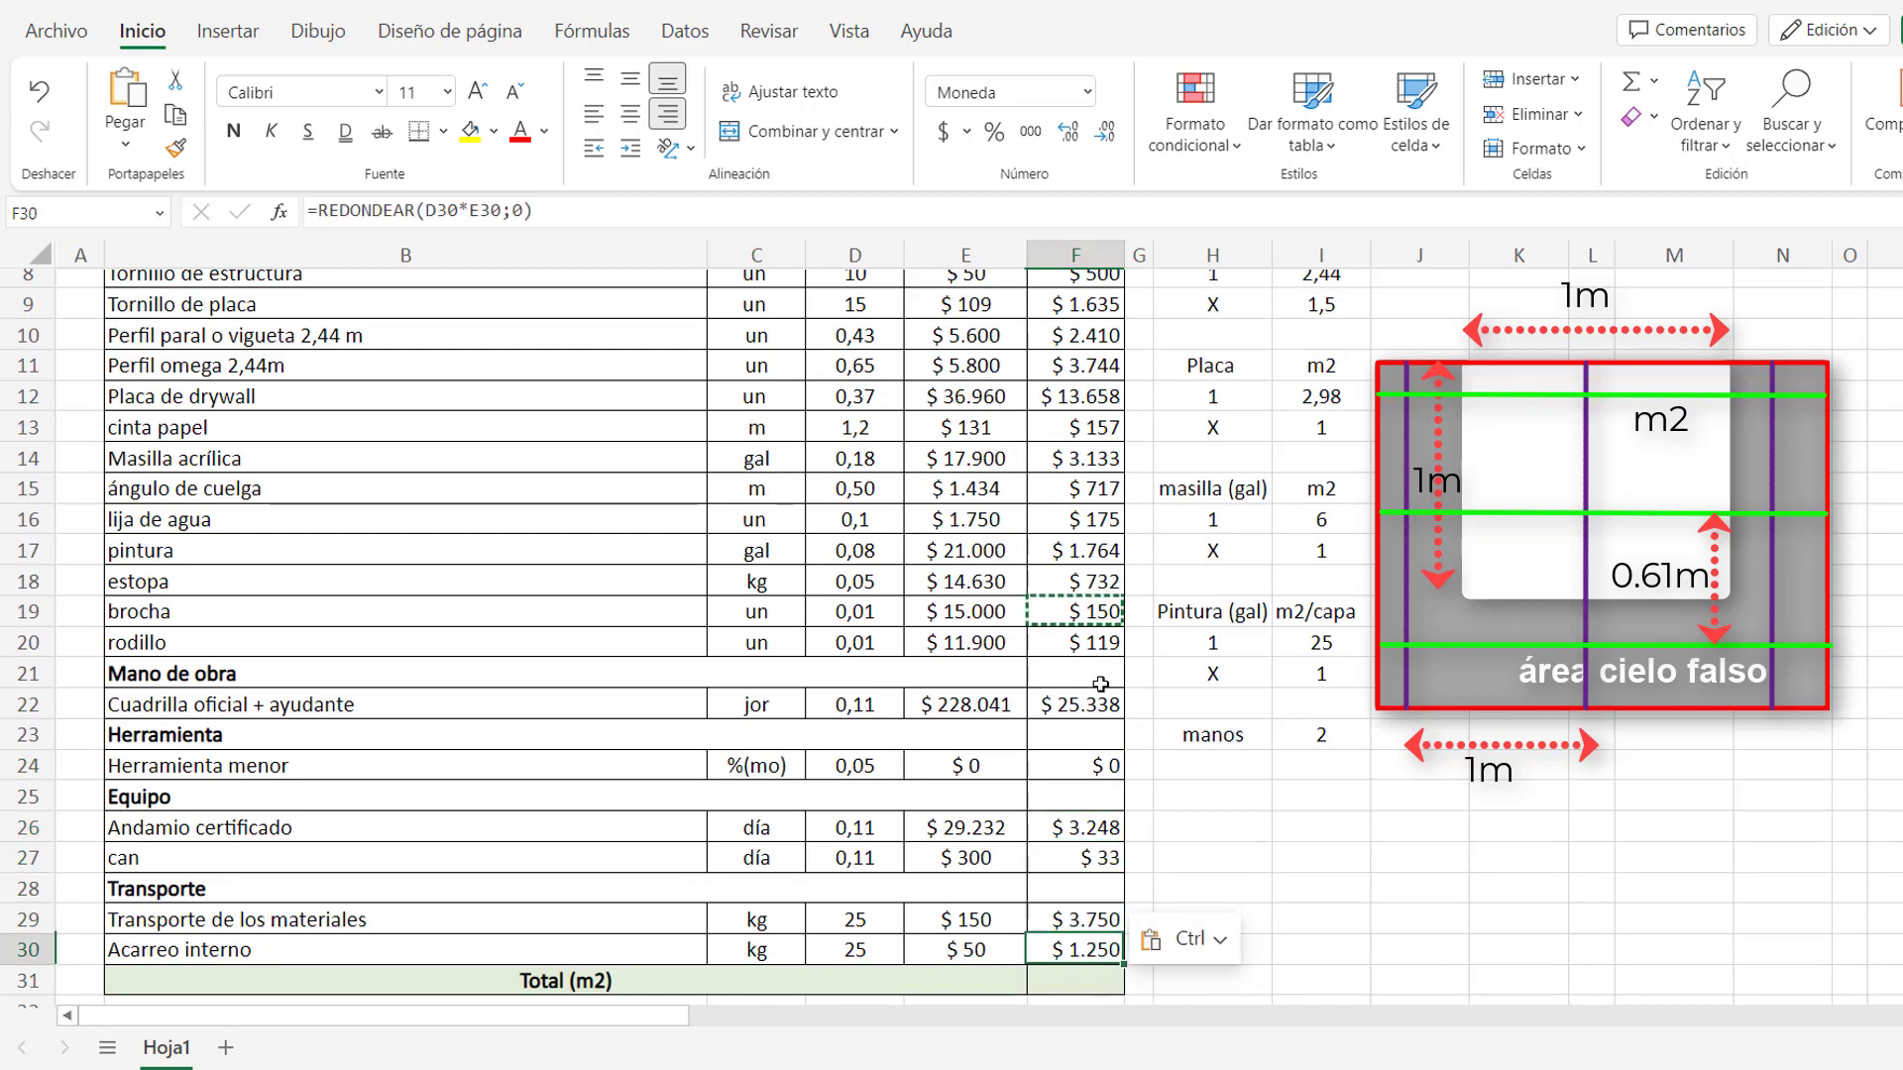
Fill the Mano de obra, Herramienta, Equipo and Transporte heading sums with formulas.
left_click(1100, 681)
type("=")
key("Down")
key("Return")
key("Return")
type("=")
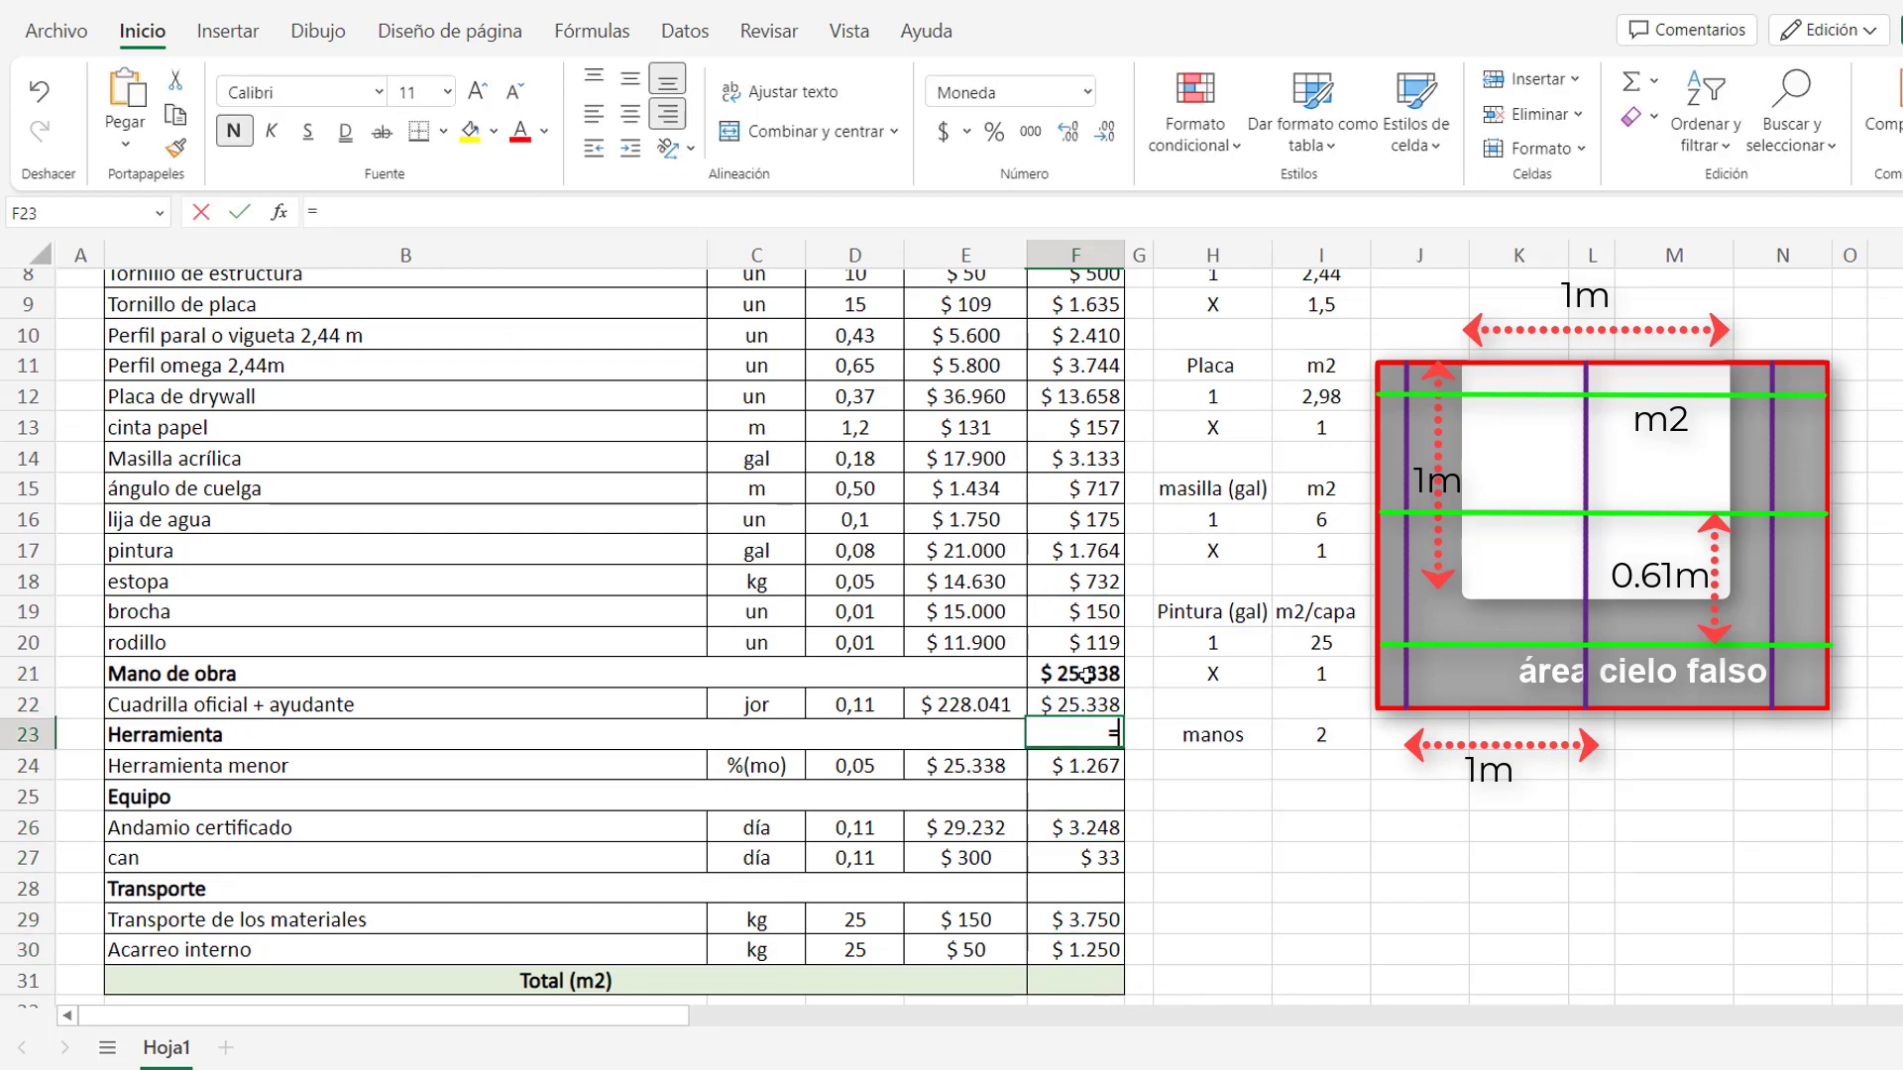
key("Down")
key("Return")
key("Return")
type("=")
key("Down")
type("+")
key("Down")
key("Down")
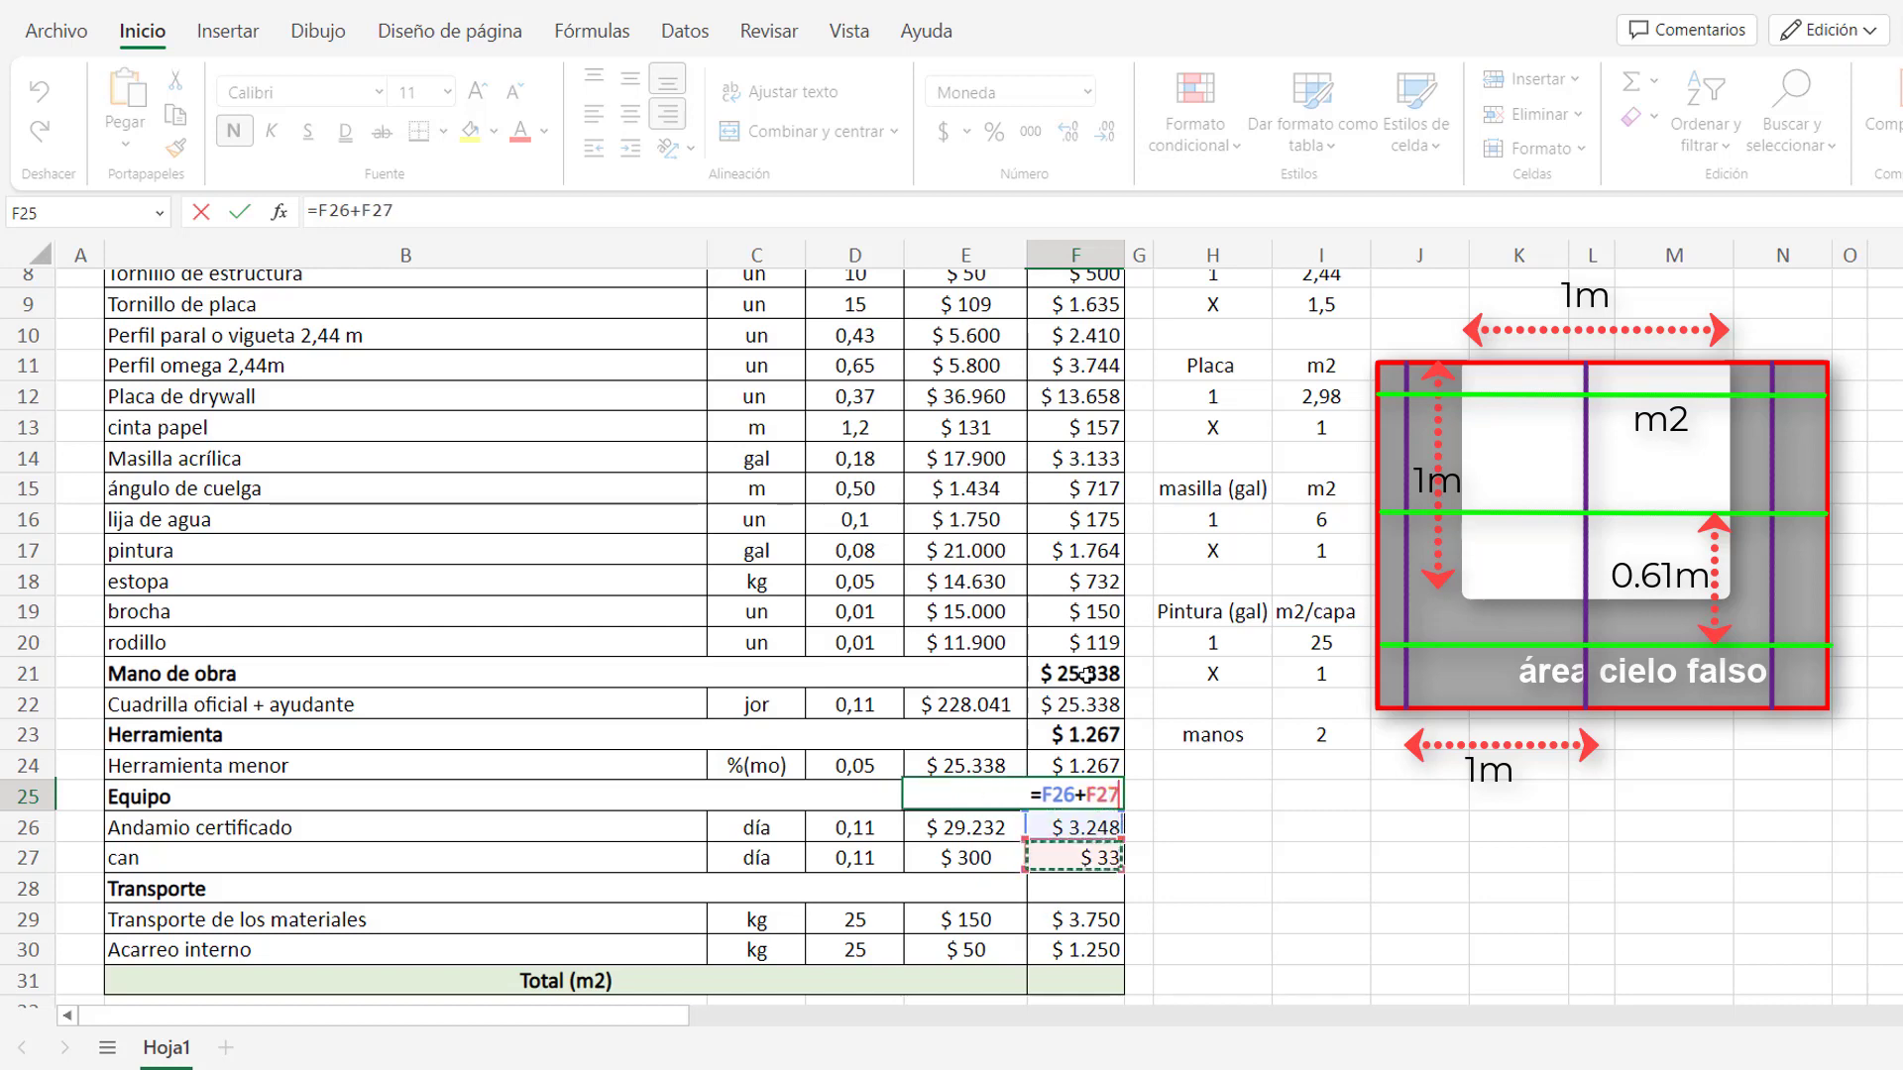
key("Return")
key("Return")
key("Return")
type("=")
key("Down")
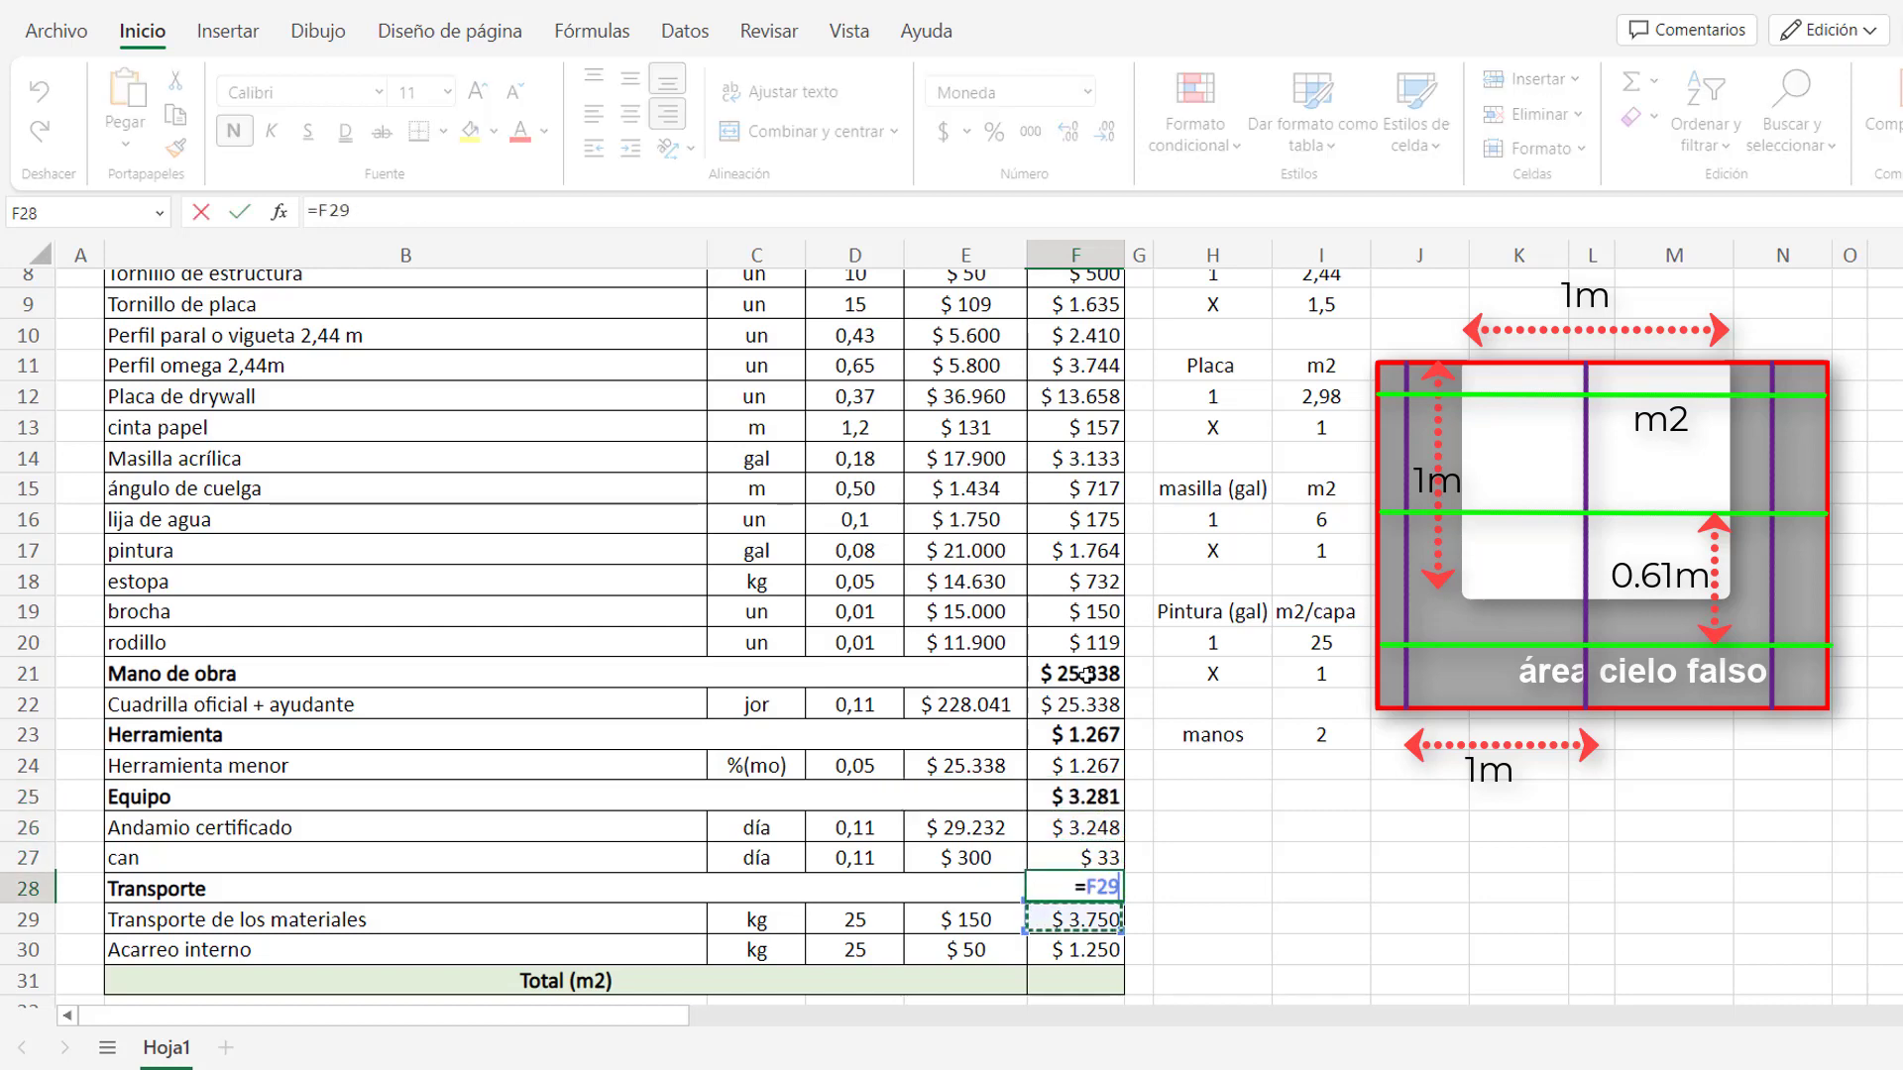
type("+")
key("Down")
key("Return")
key("Return")
key("Return")
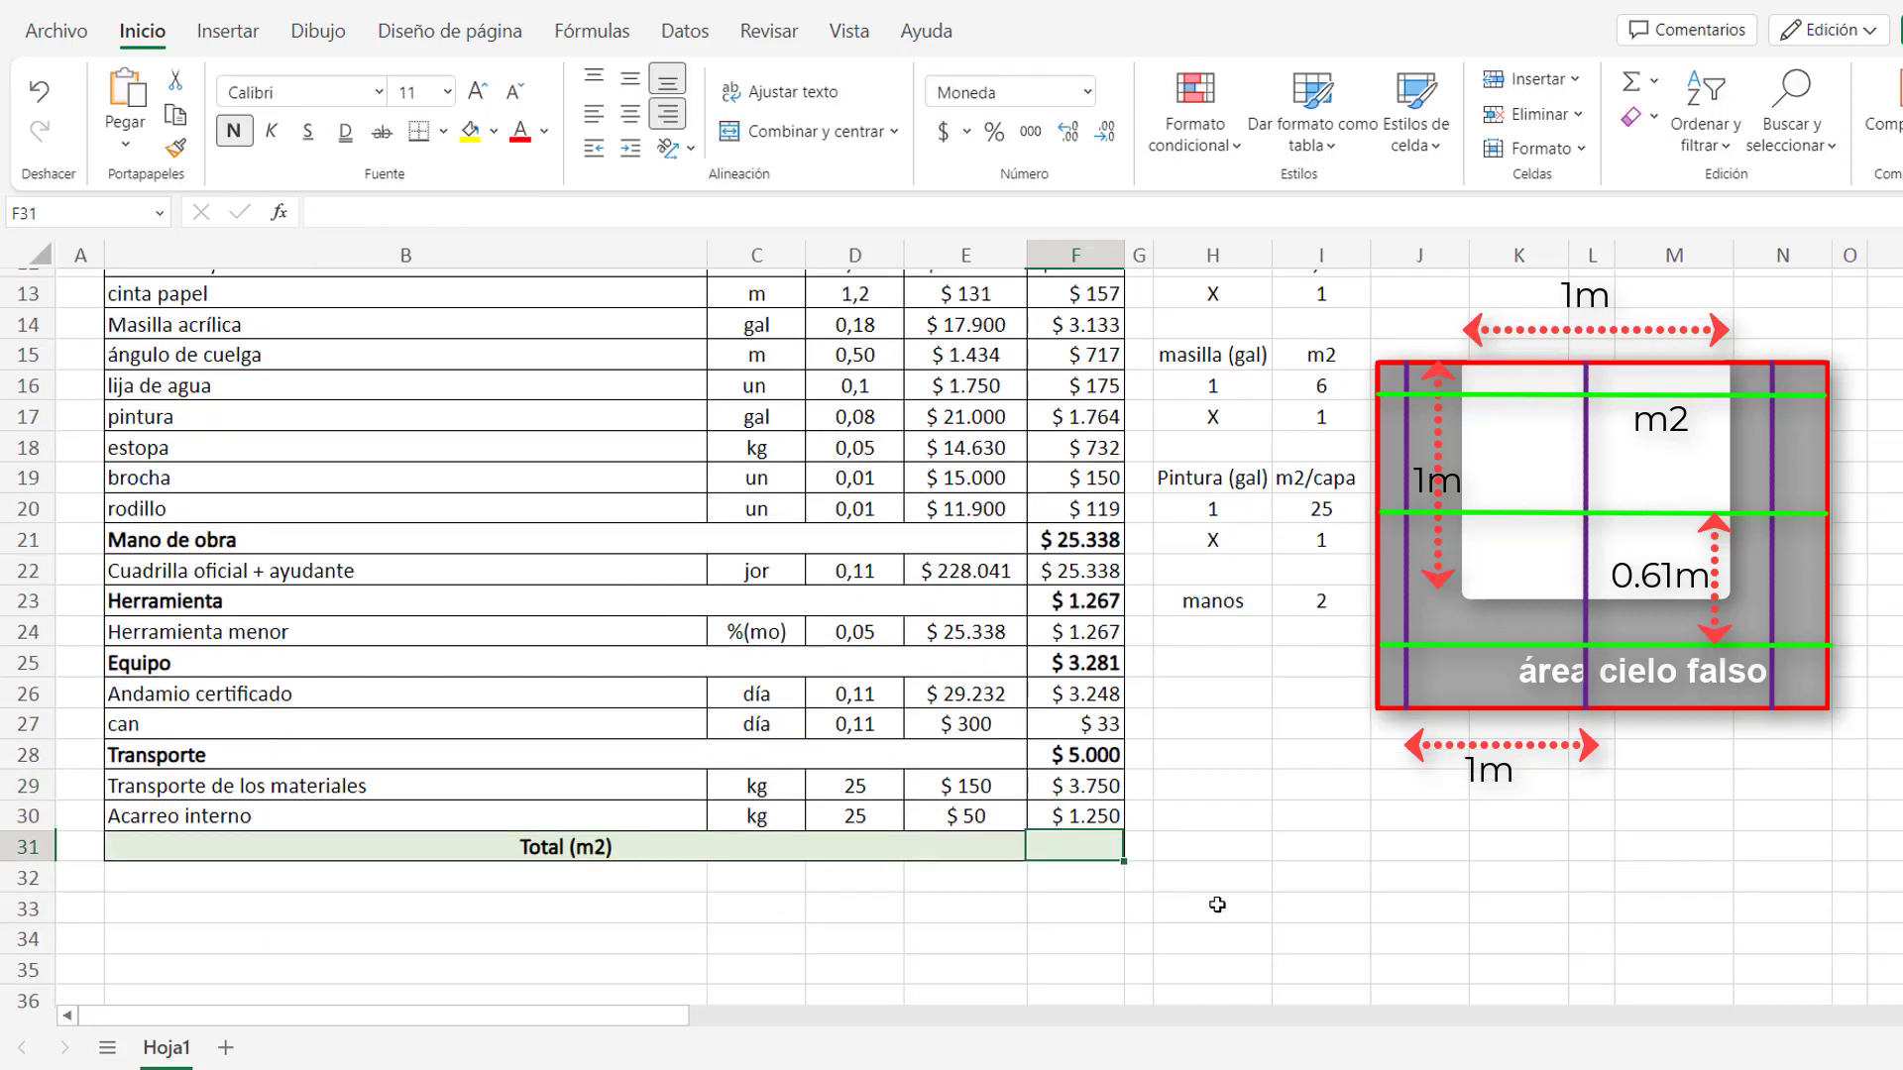
Enter =F6+F21+F23+F25+F28 in F31 for a Total (m2) of $65.266.
type("=")
scroll(1139, 595, "up", 4)
left_click(1118, 473)
type("+")
scroll(1106, 797, "down", 1)
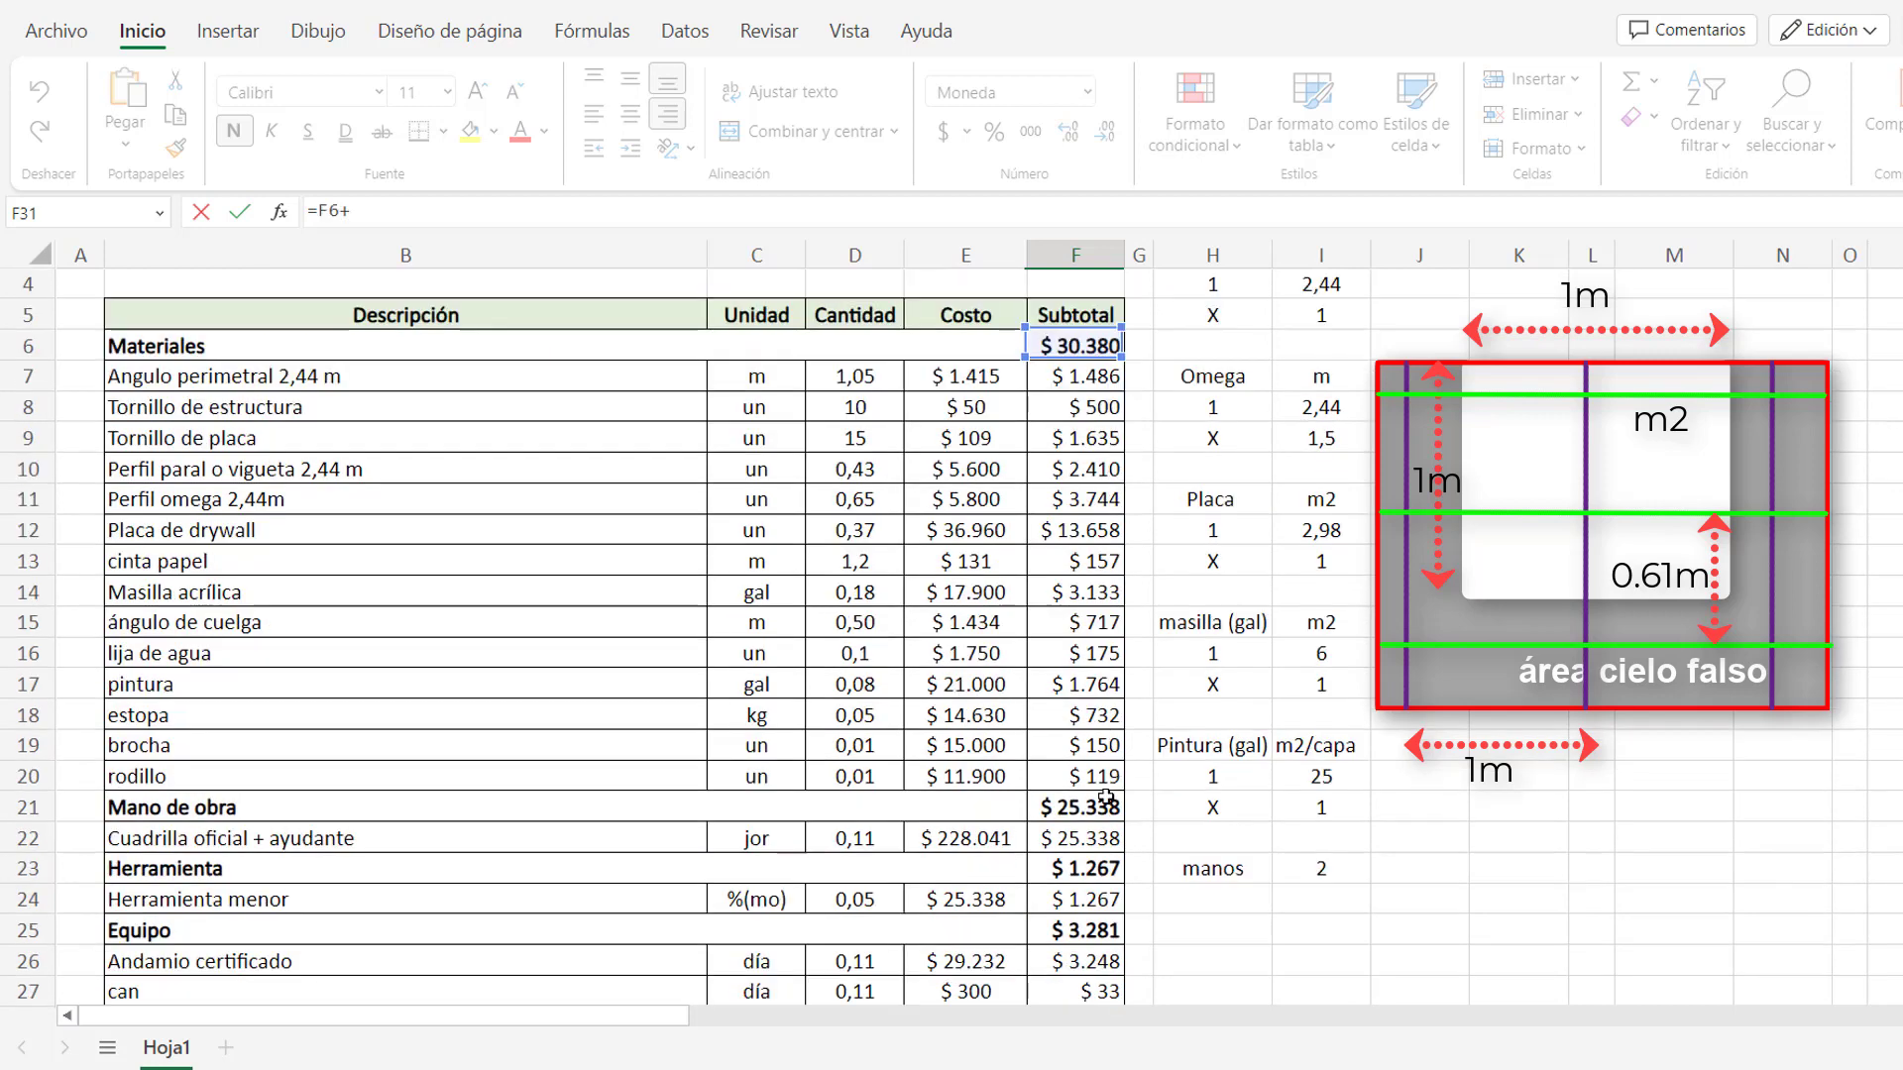
left_click(1106, 798)
type("+")
scroll(1100, 782, "down", 2)
left_click(1082, 731)
type("+")
left_click(1092, 790)
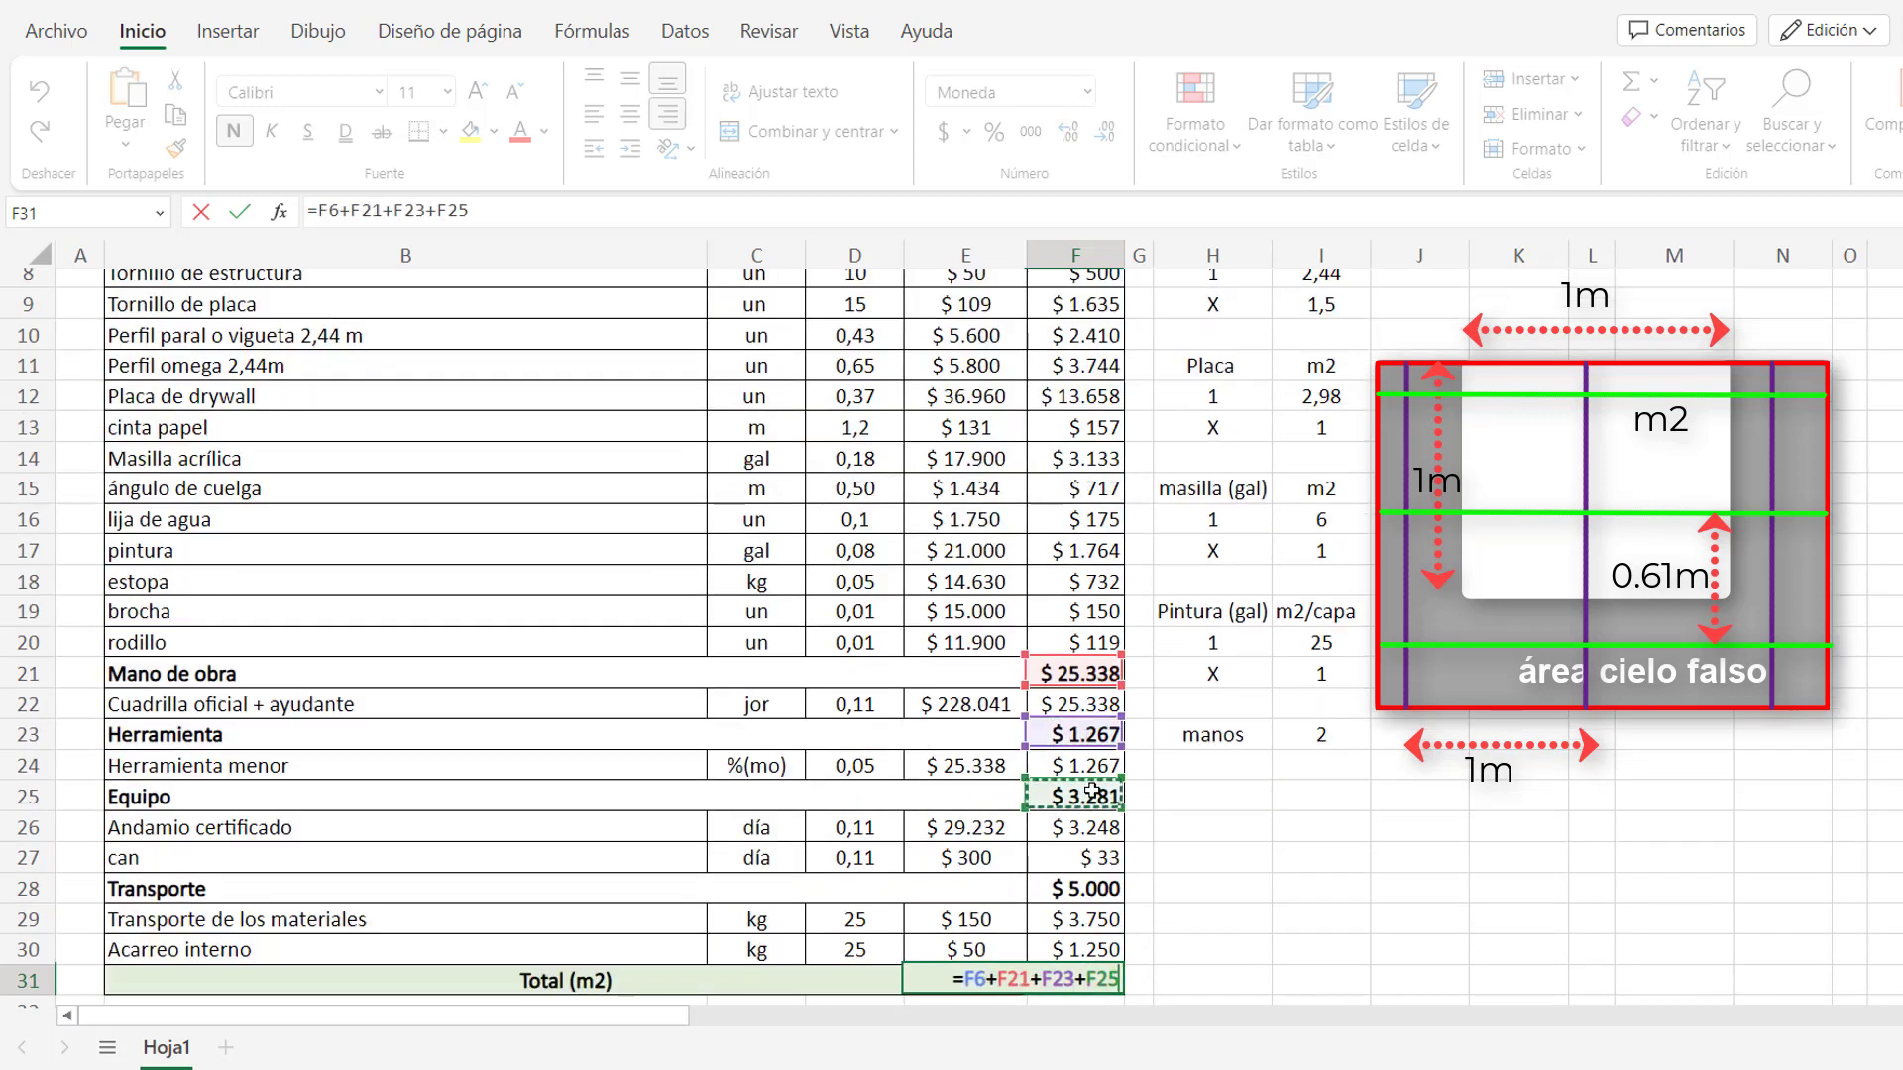
type("+")
left_click(1100, 888)
key("Return")
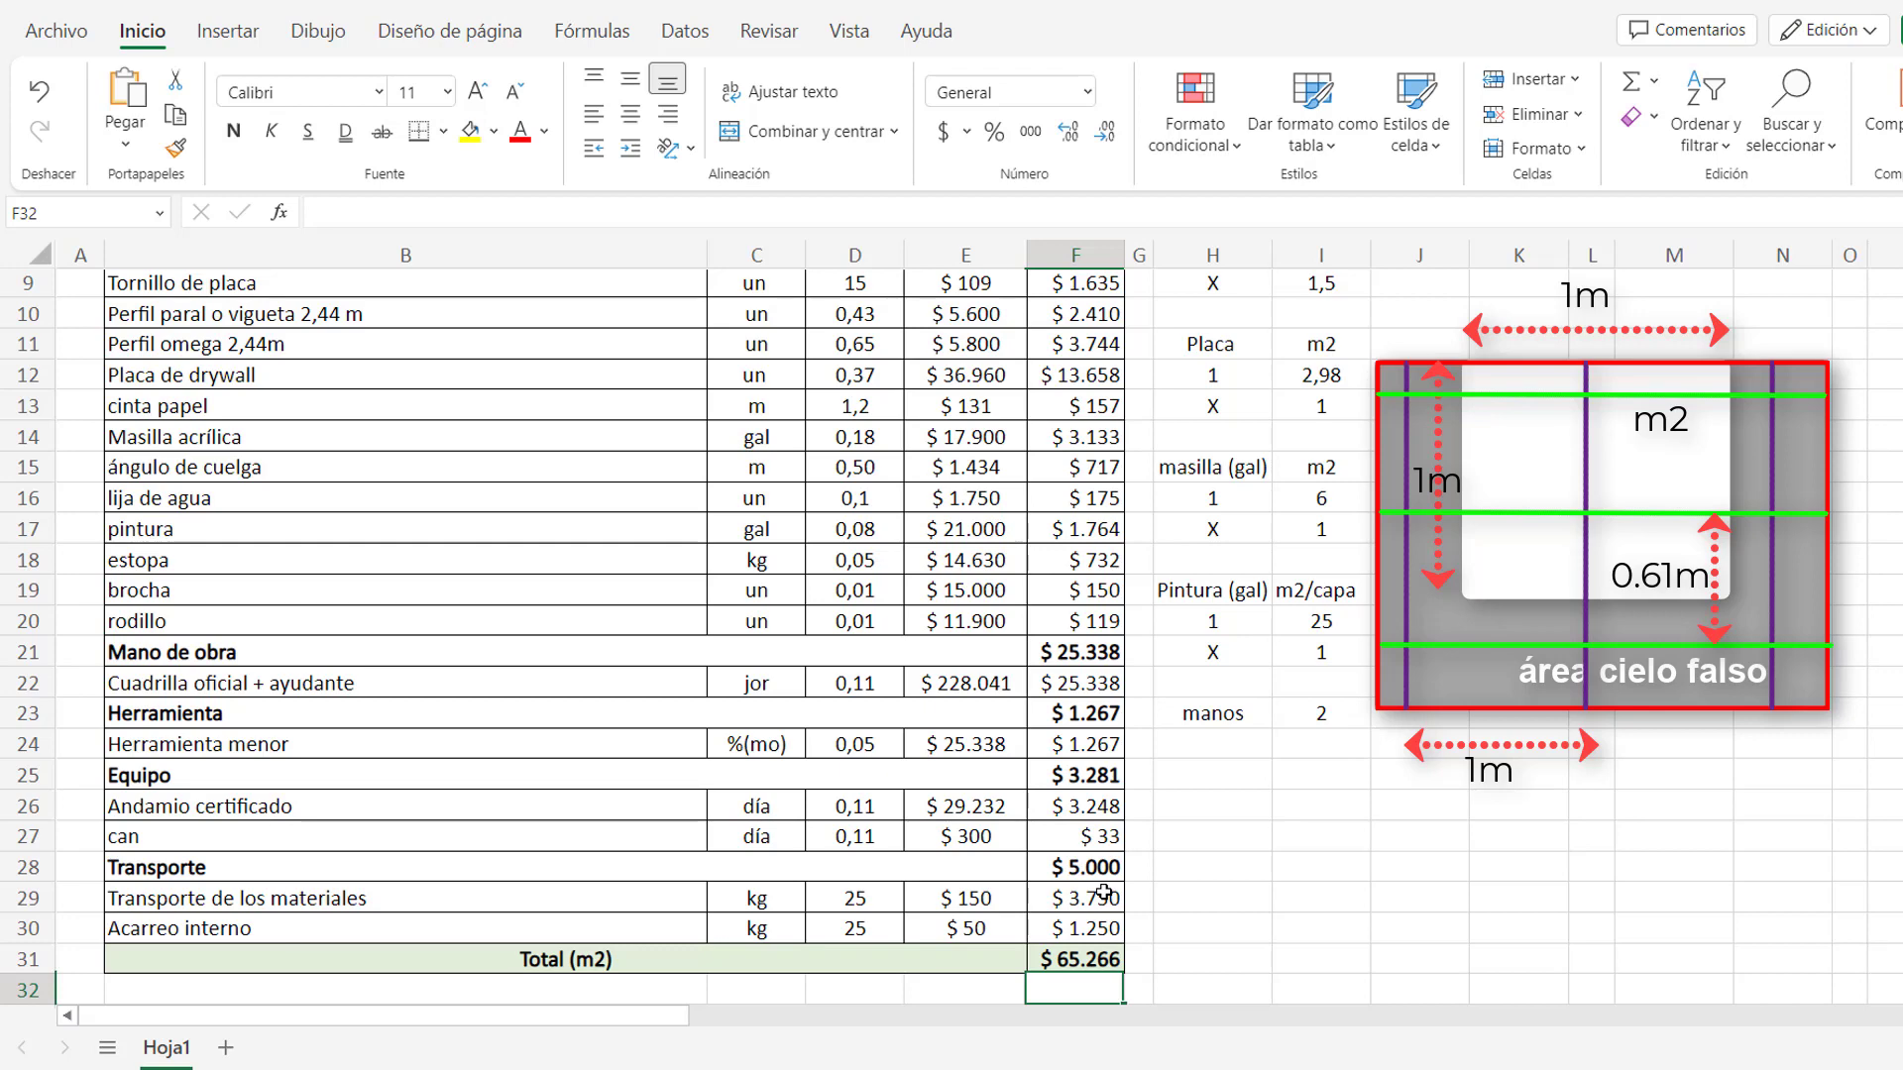
Check the total's formula and return to the top of the sheet.
left_click(1090, 960)
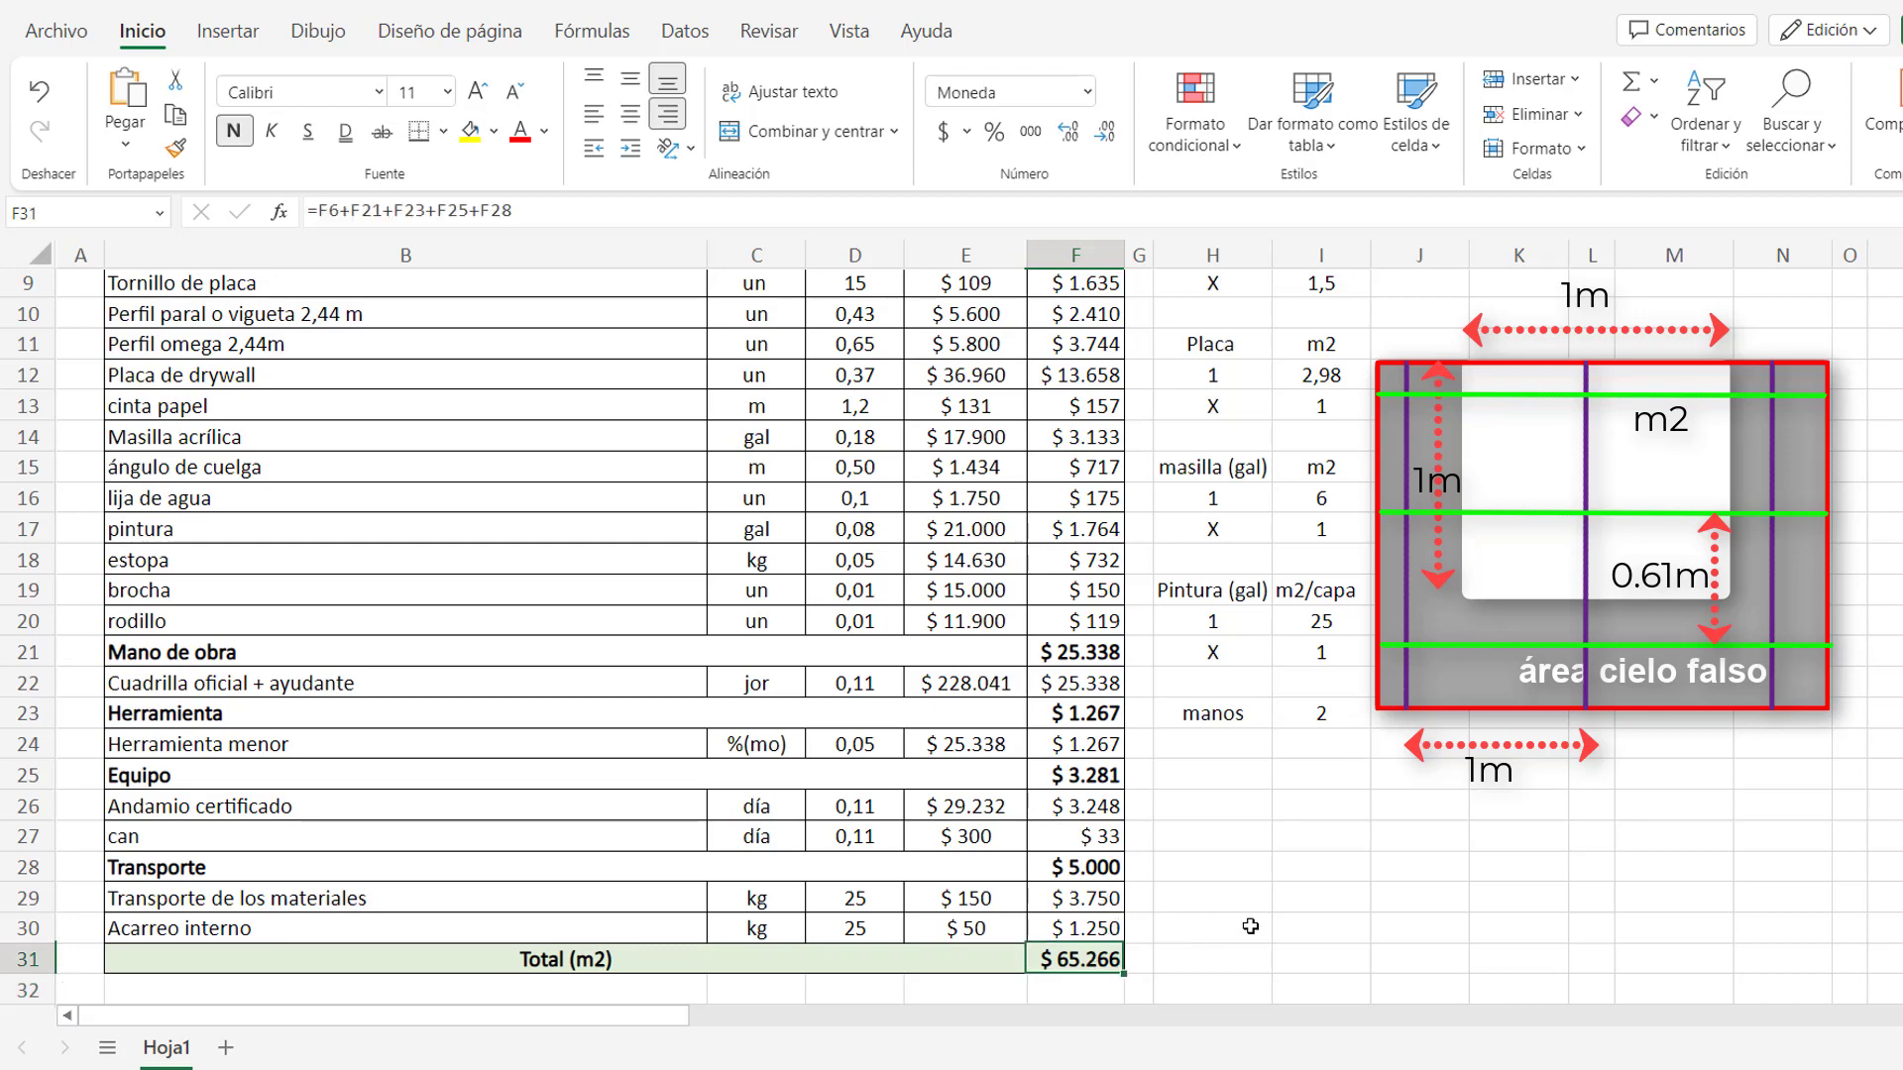
scroll(1251, 926, "up", 3)
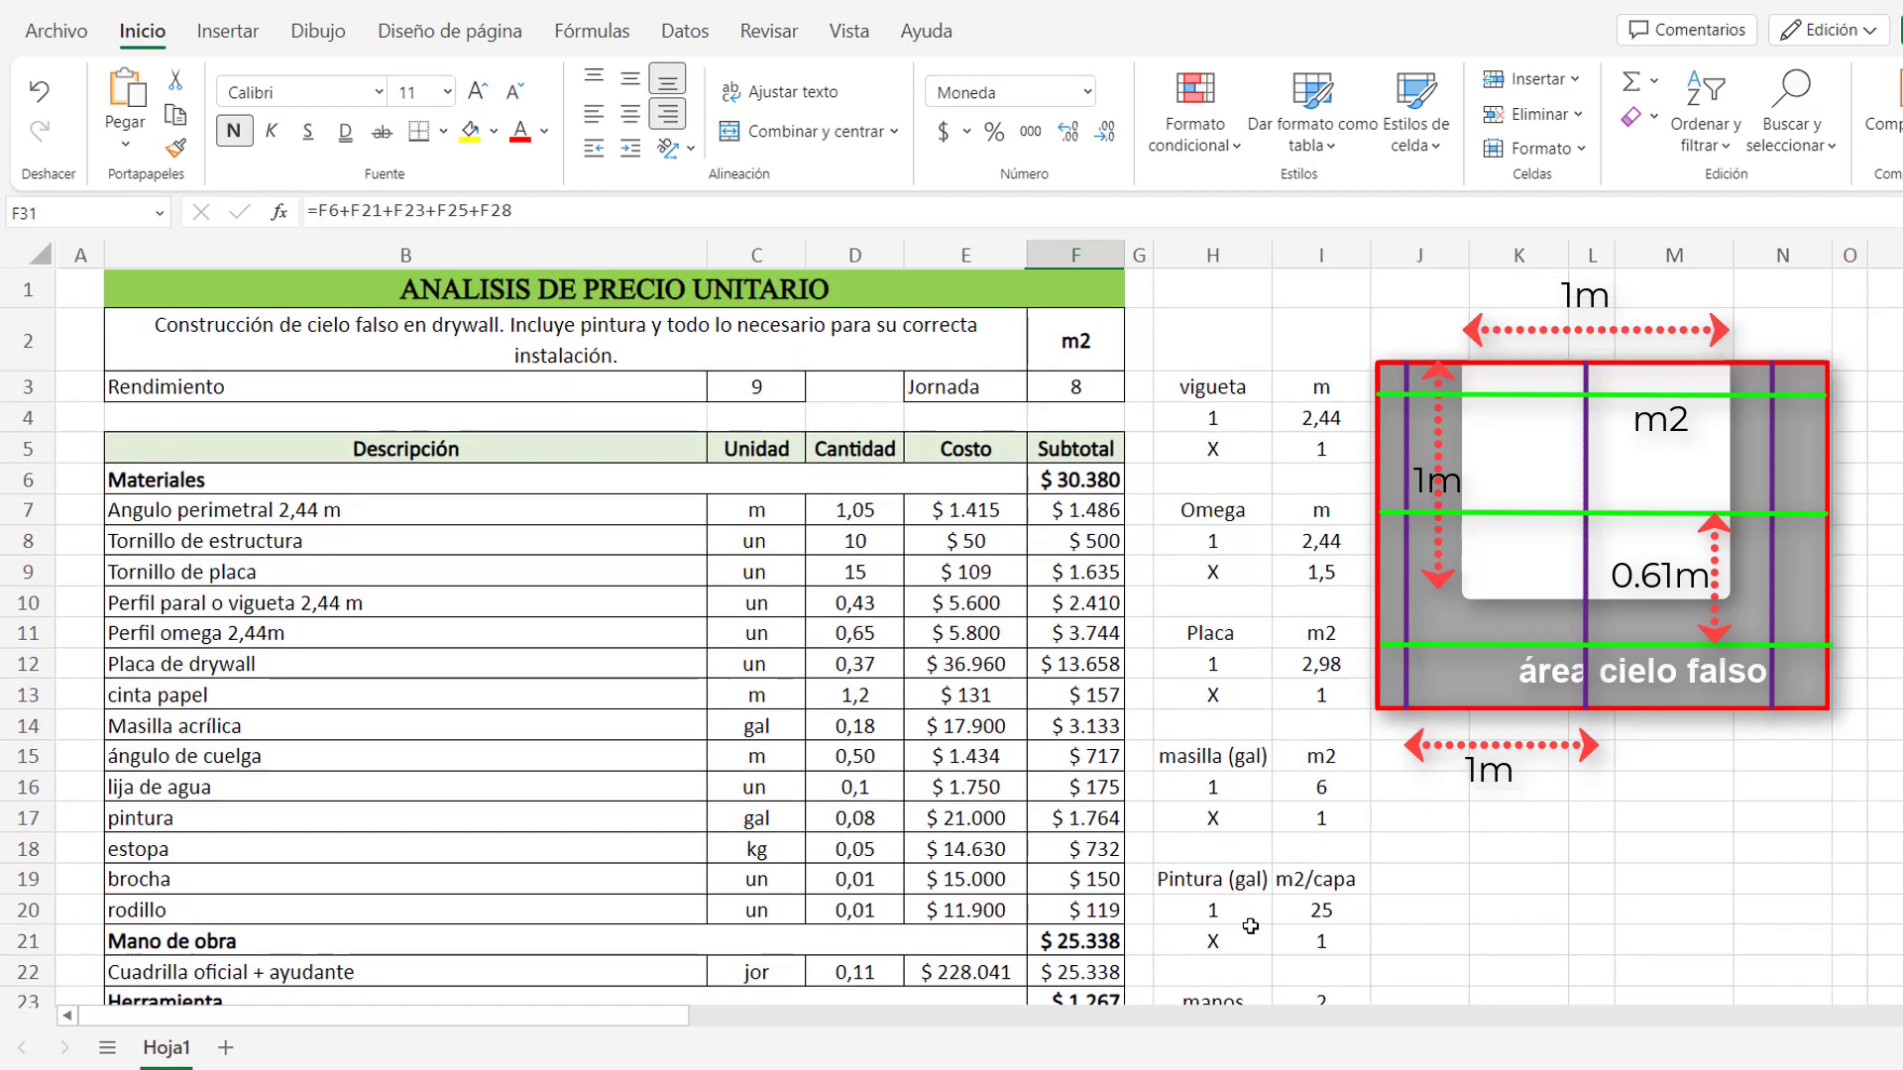
left_click(1078, 351)
left_click(924, 344)
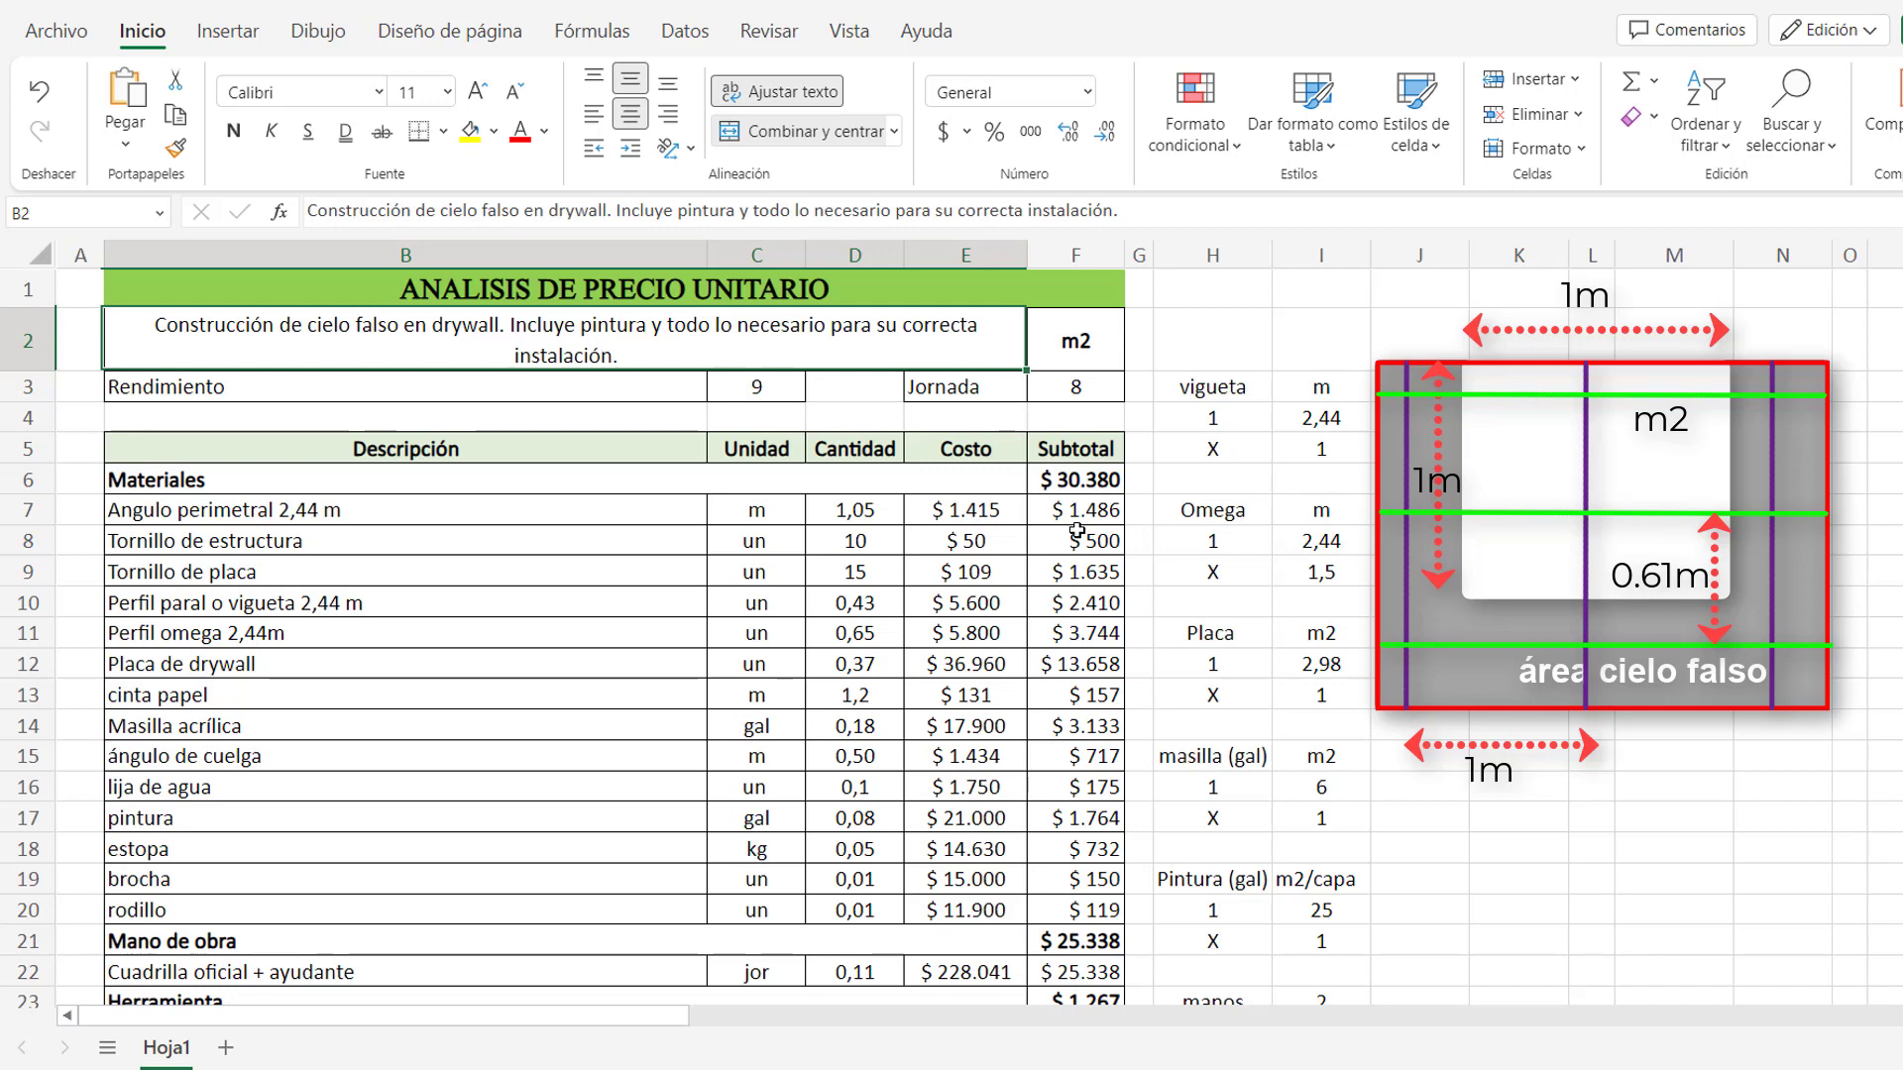
scroll(1090, 567, "down", 1)
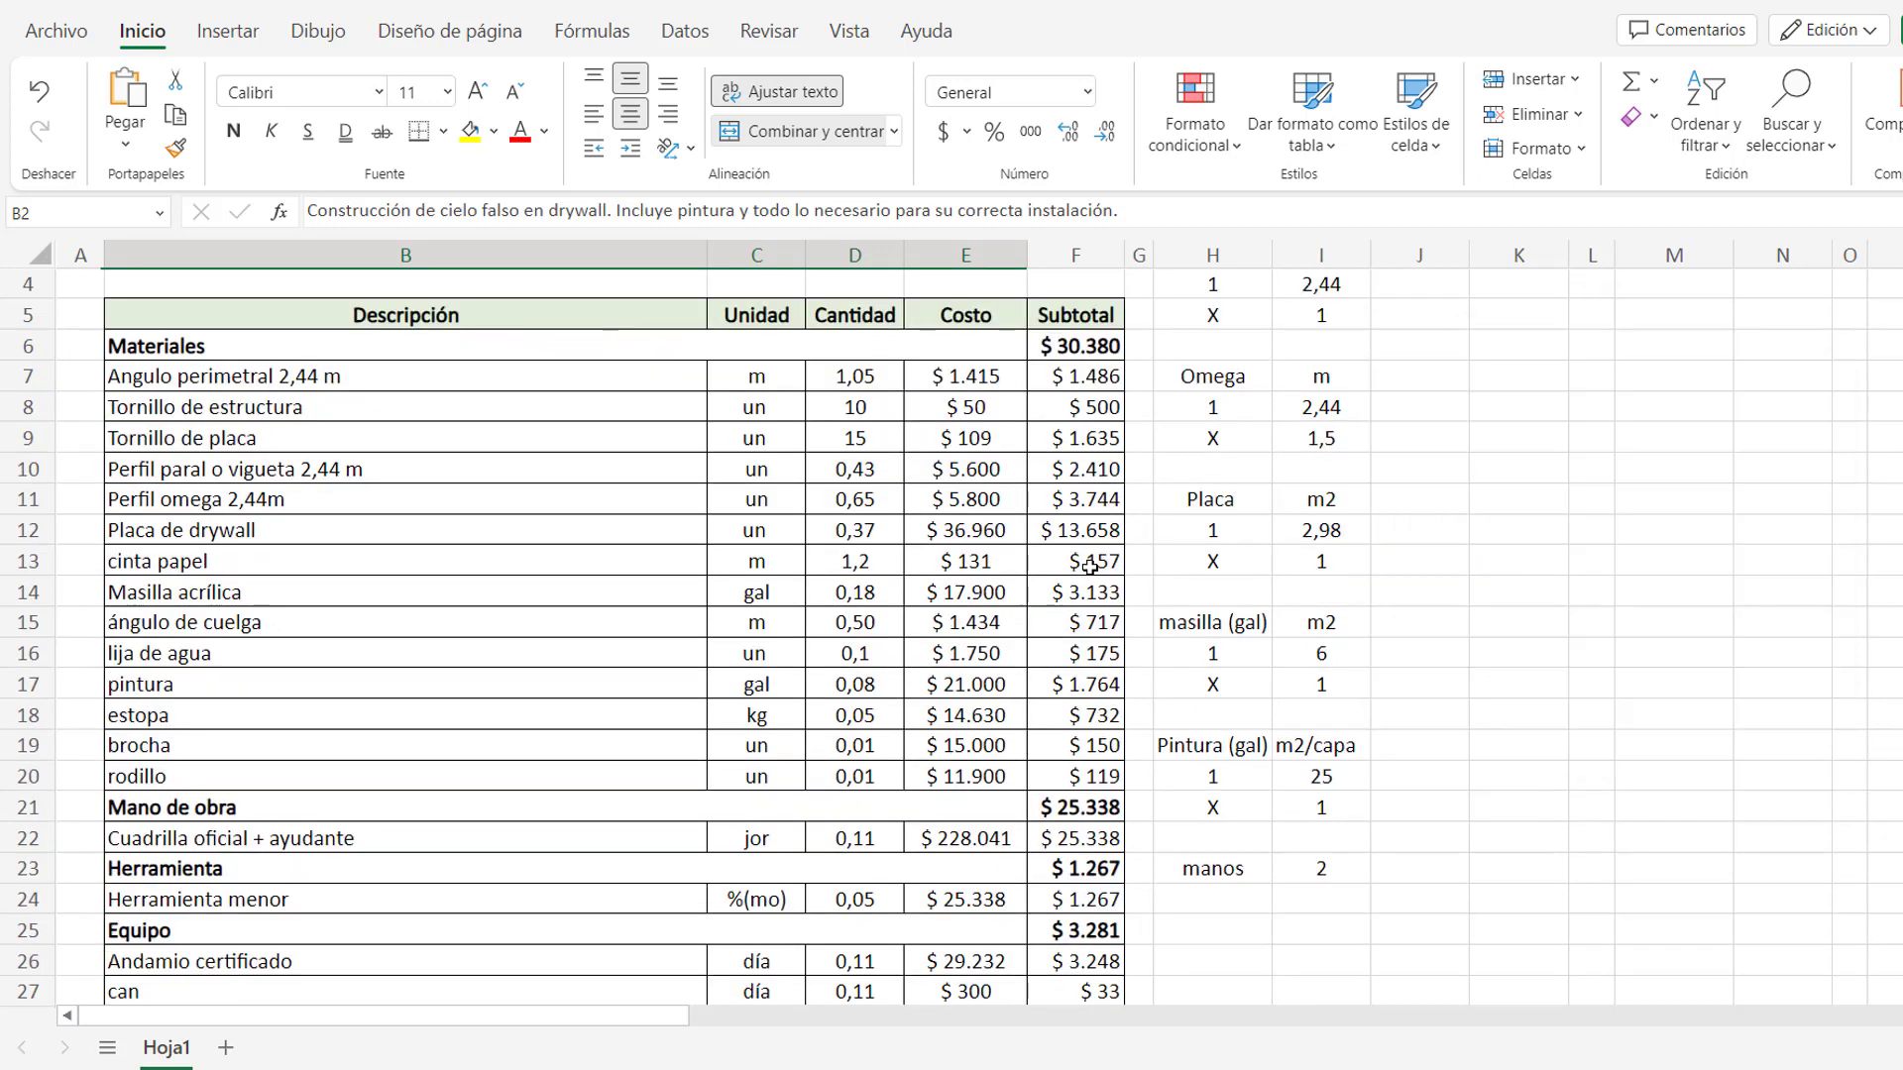
scroll(1090, 567, "down", 1)
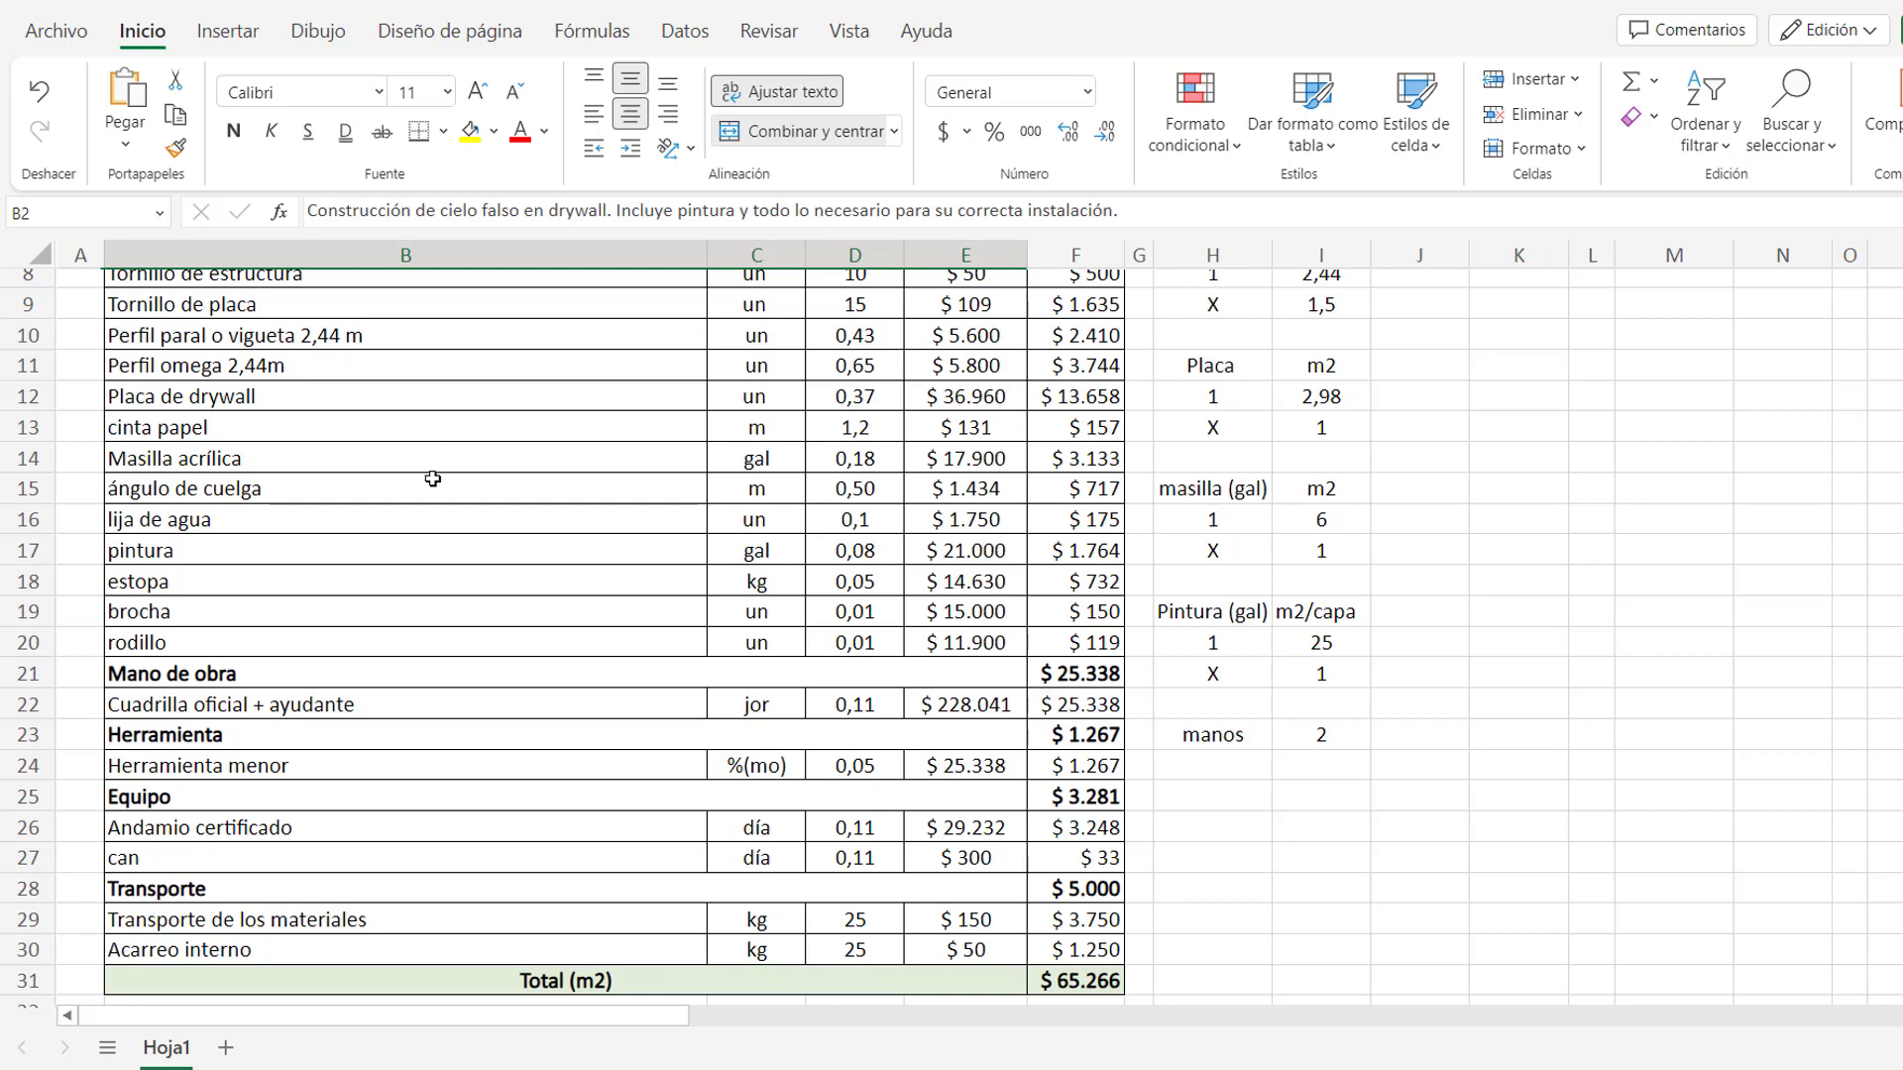
Change the Pintura cost in E17 to 73900.
left_click(933, 552)
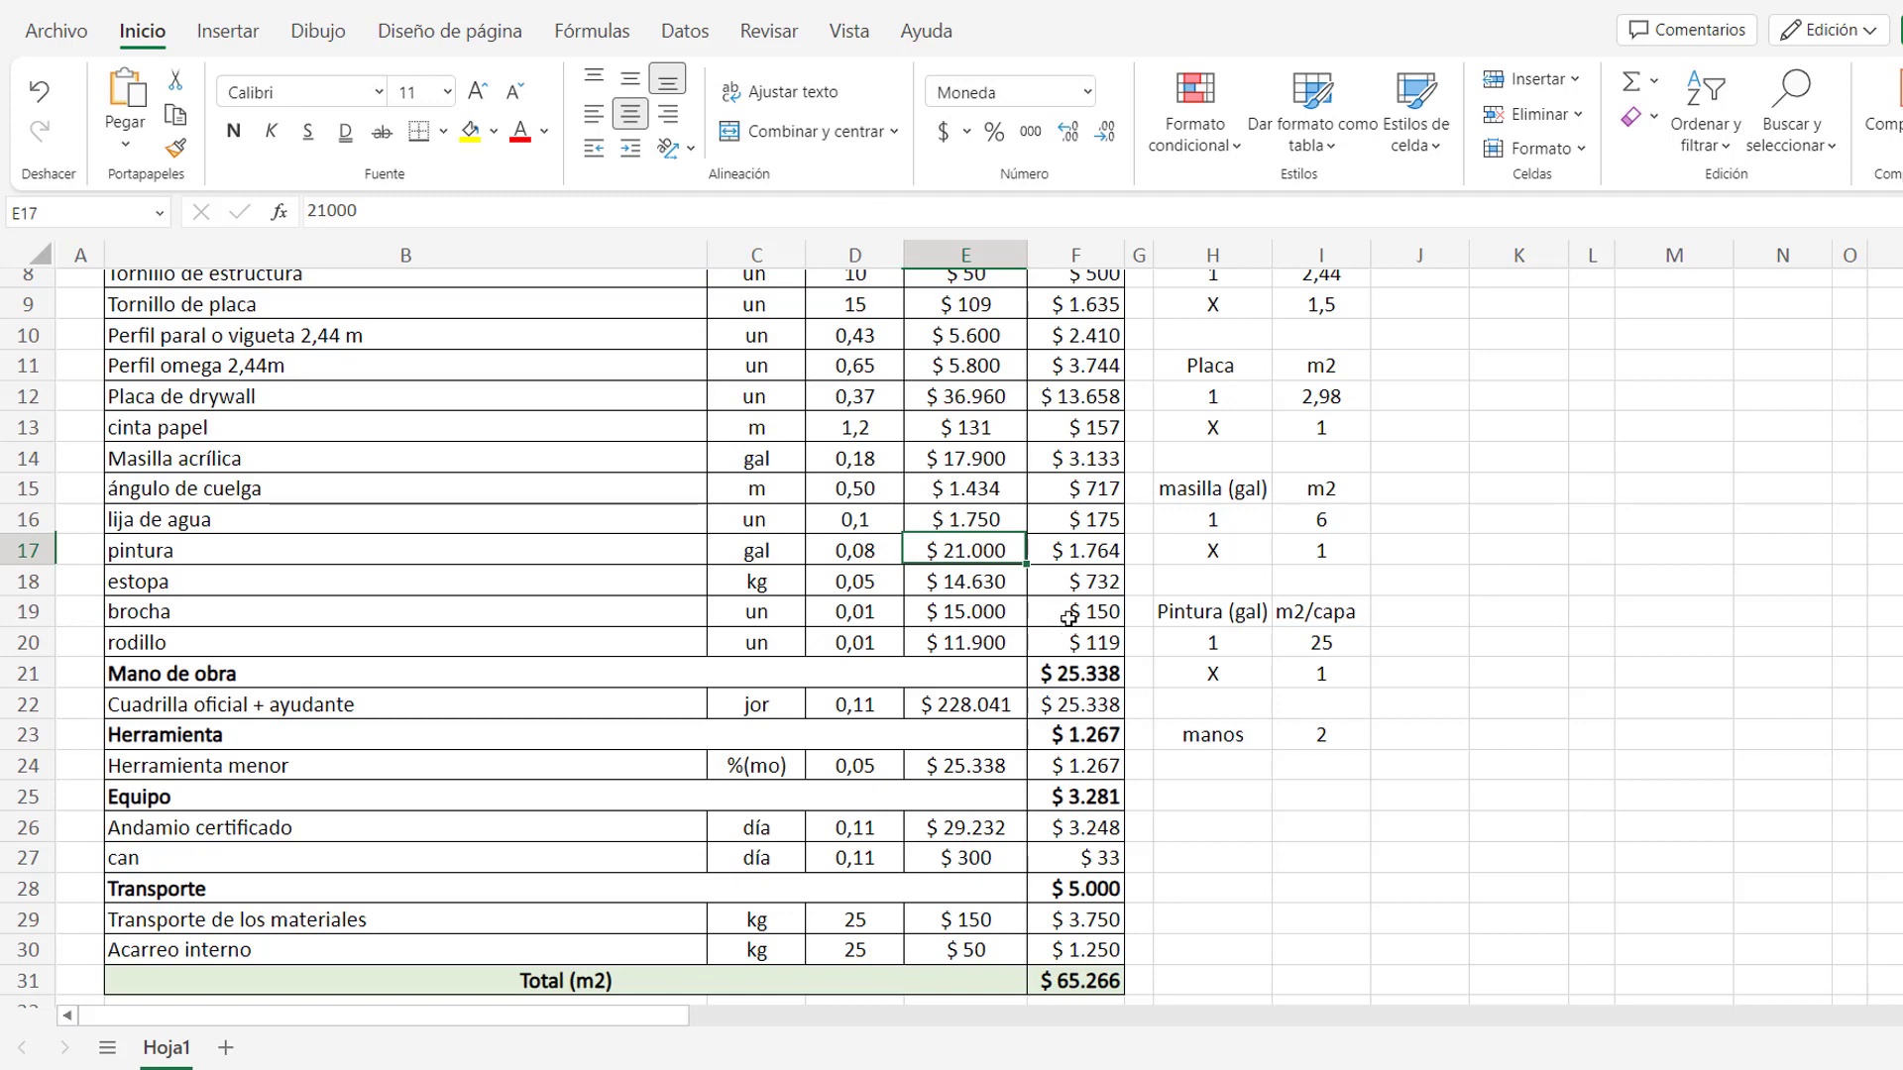
type("73")
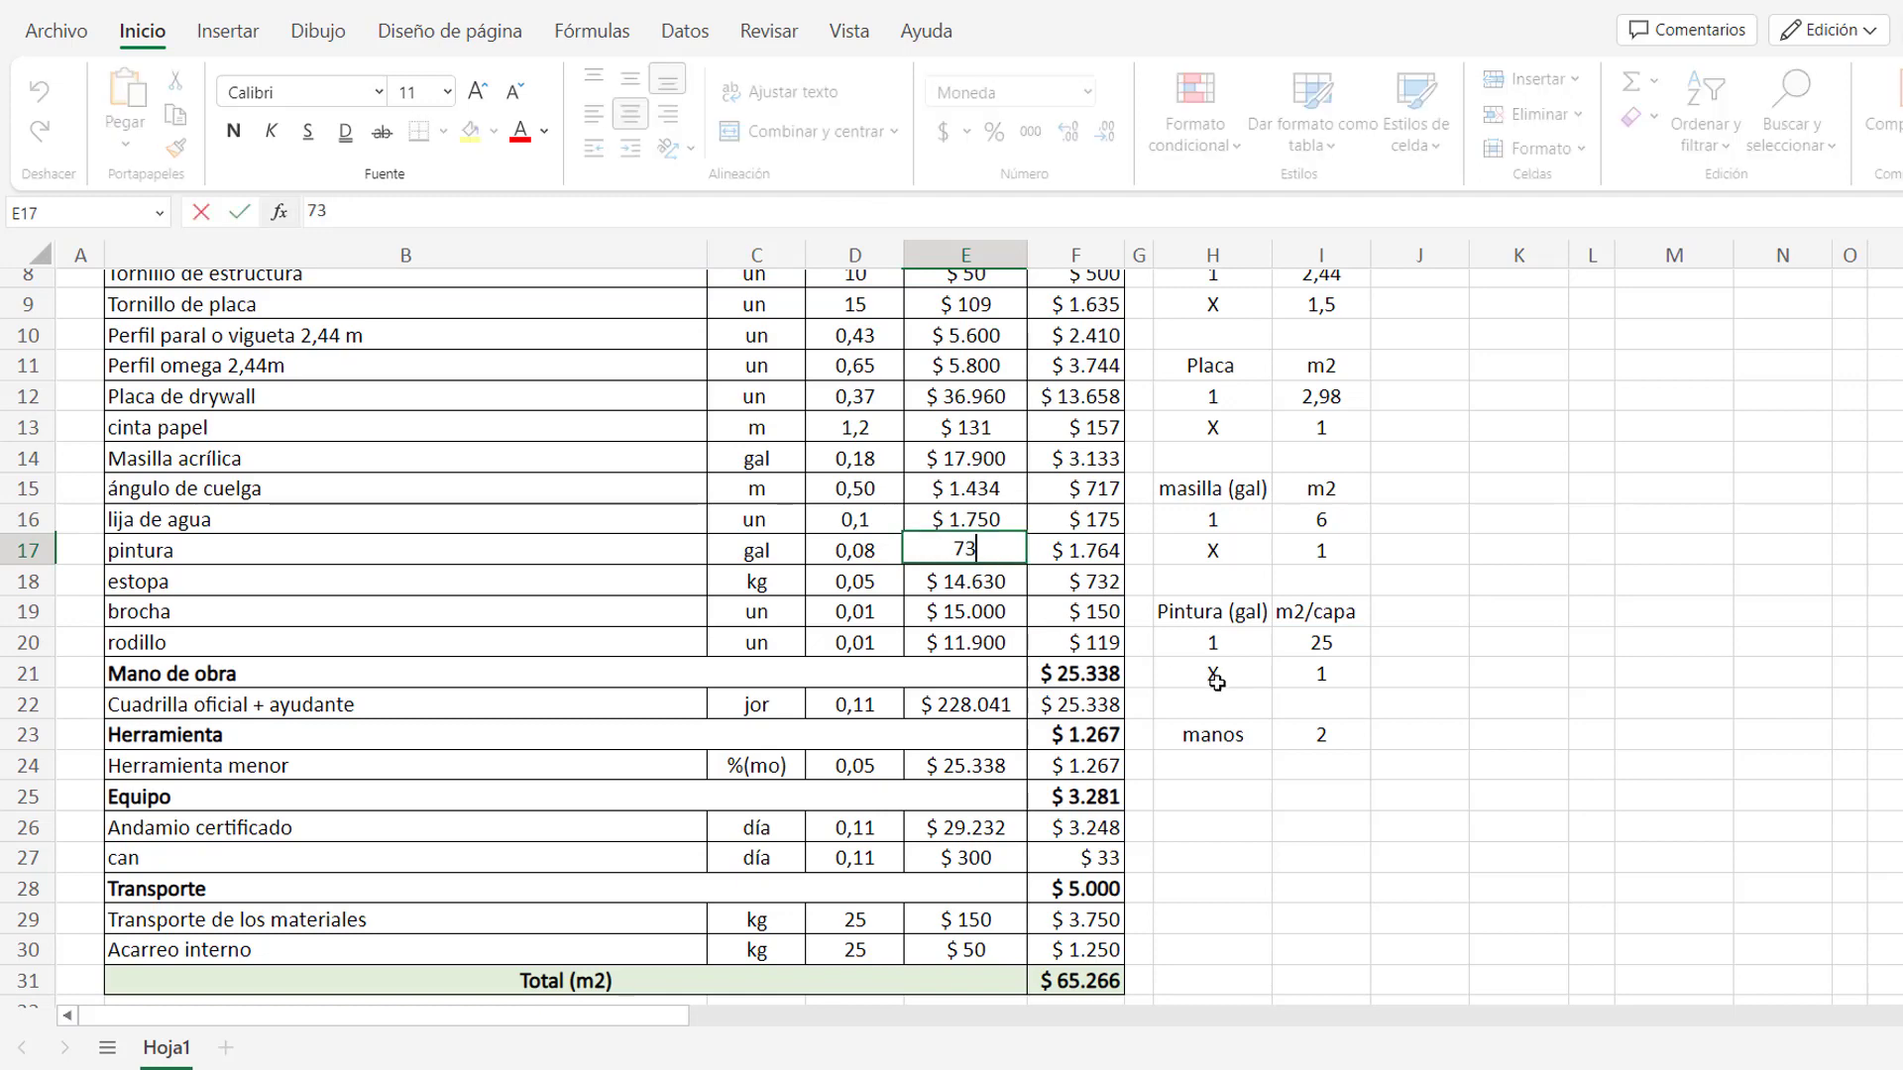
type("900")
left_click(1274, 805)
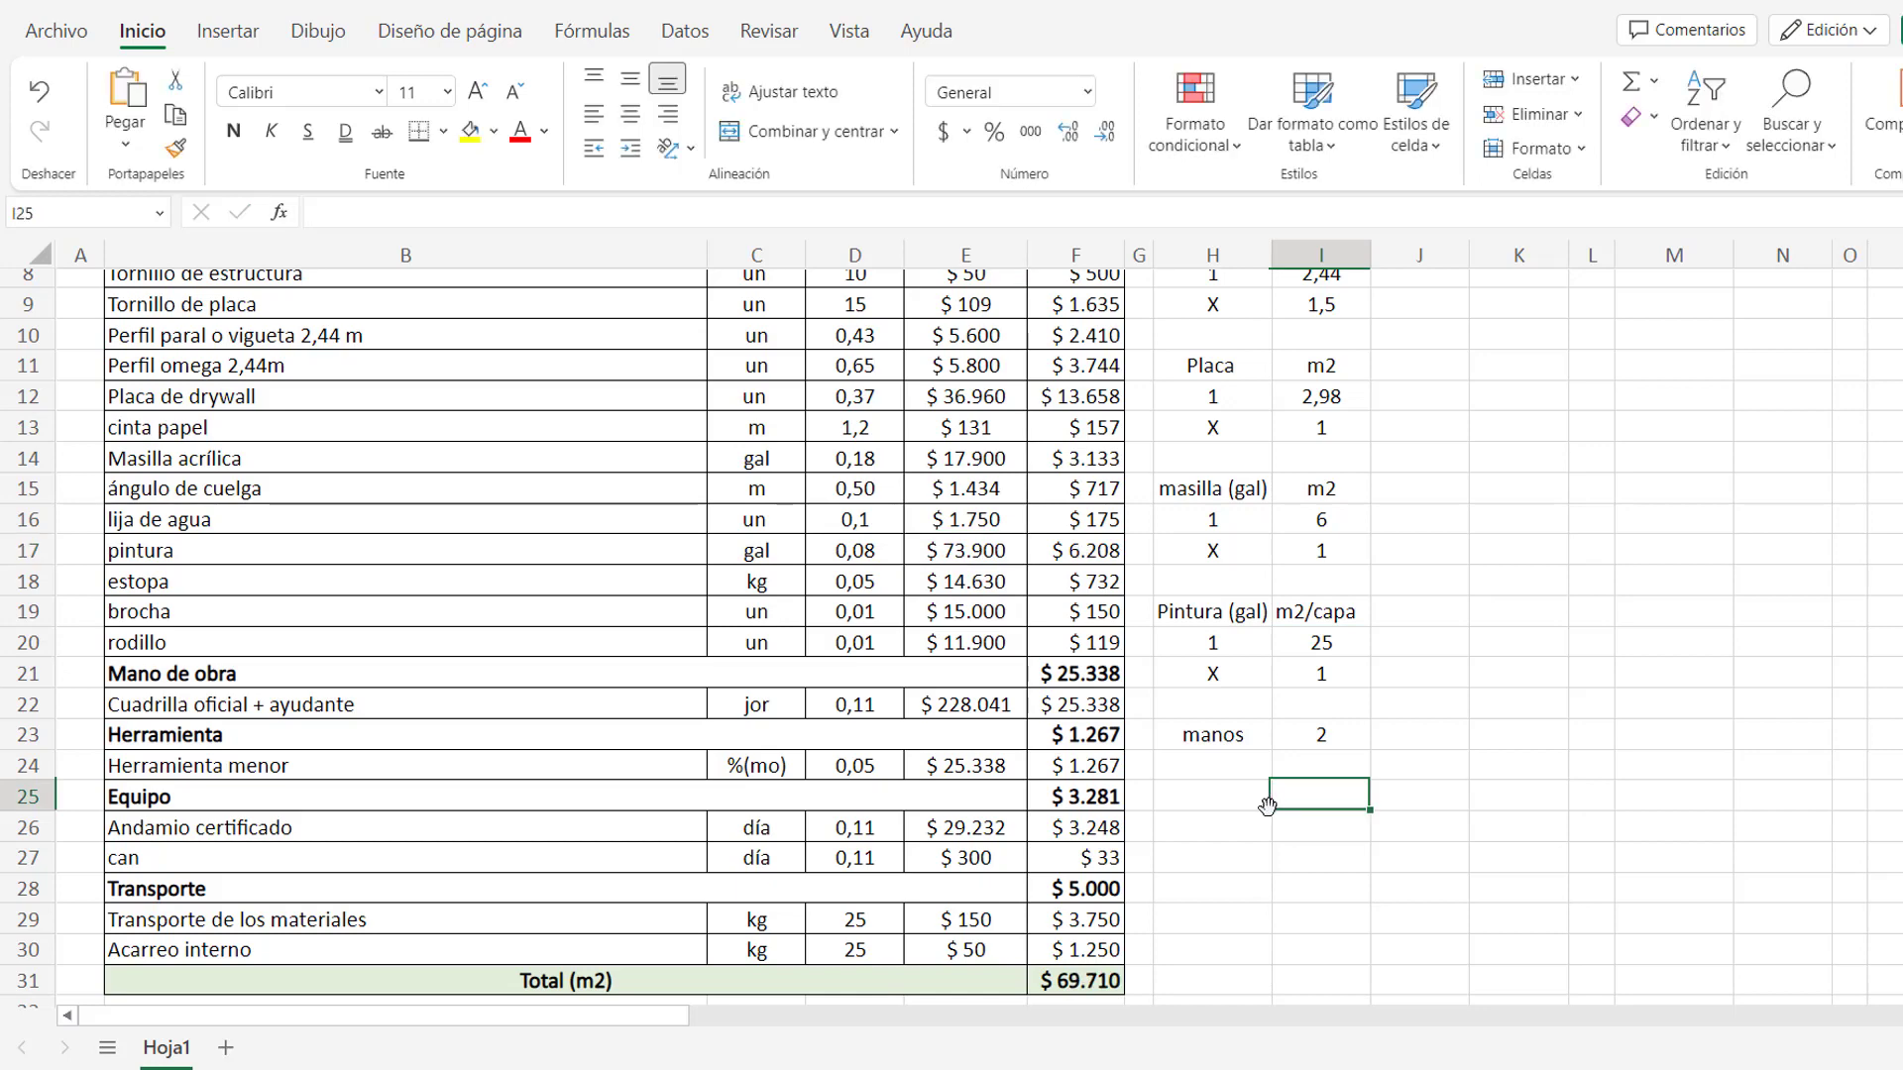
Verify the updated Total (m2) of $69.710 and review the ceiling work description.
left_click(1117, 979)
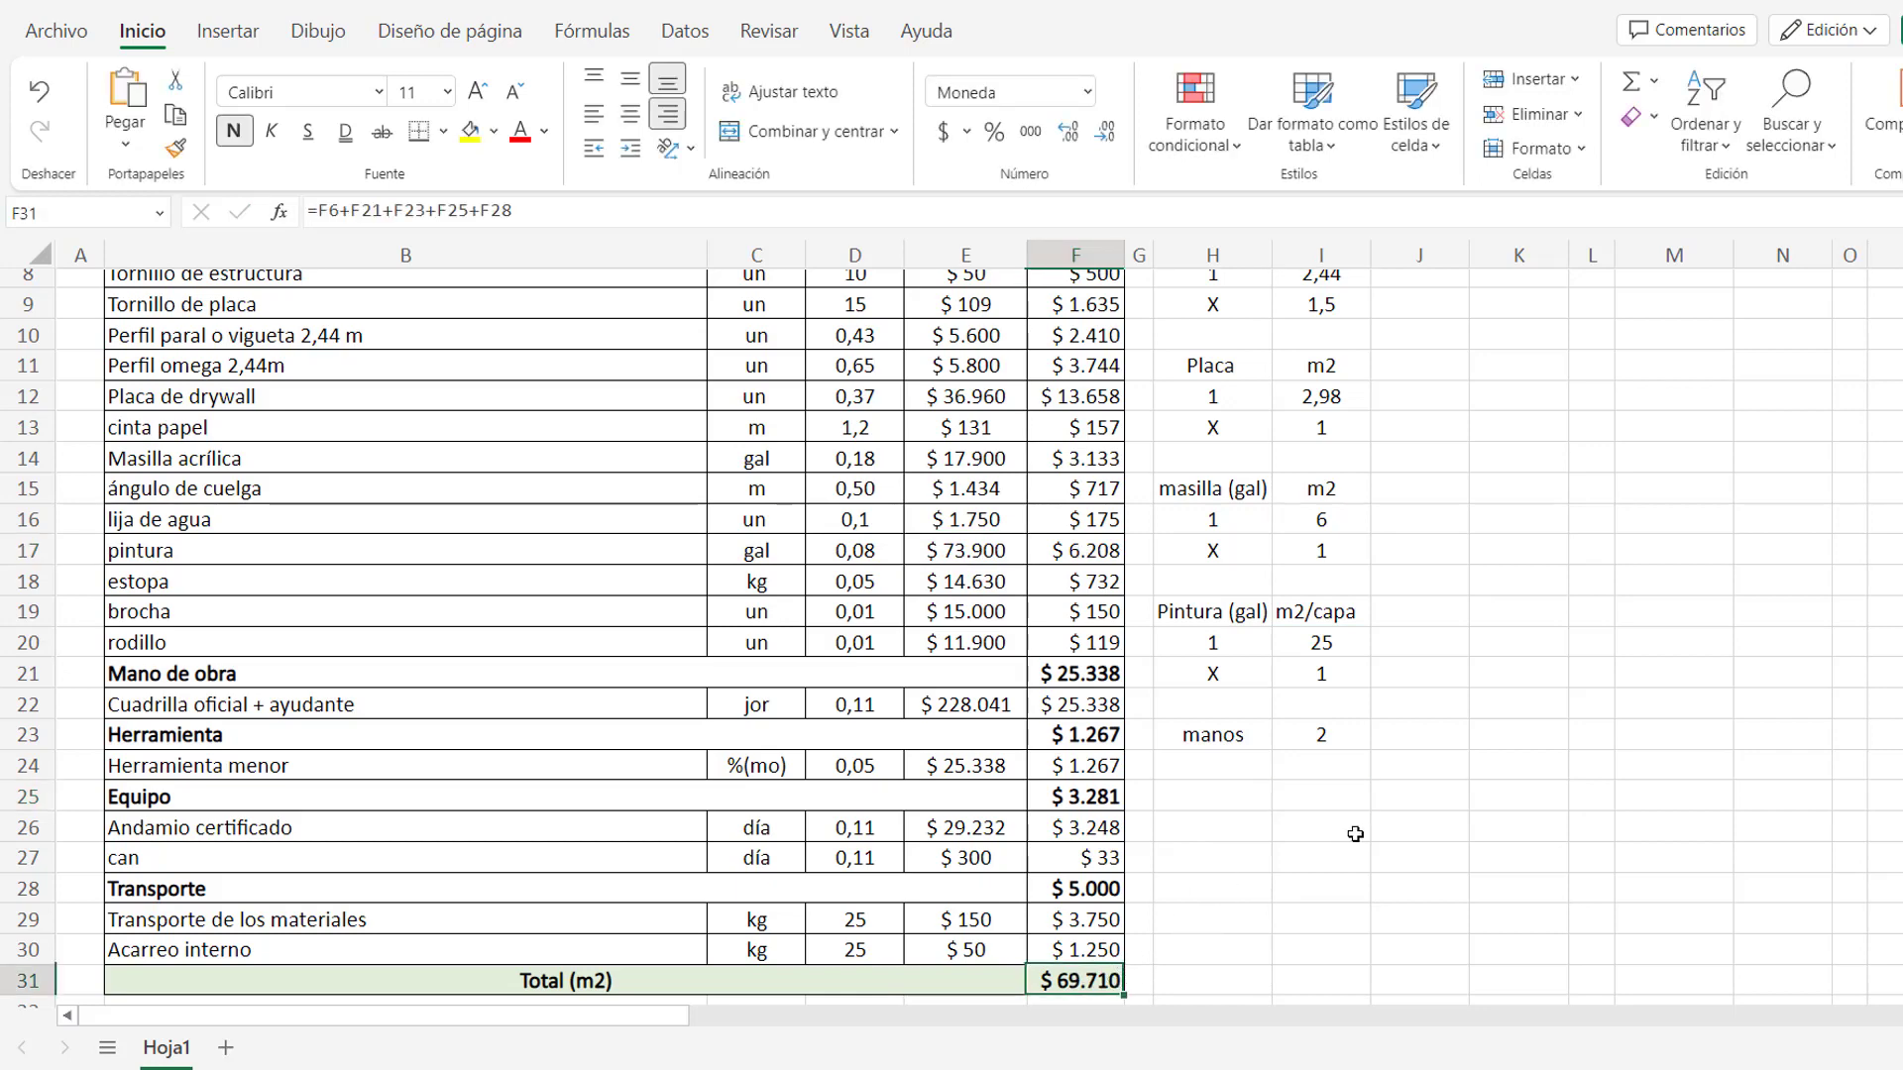
scroll(1353, 841, "up", 3)
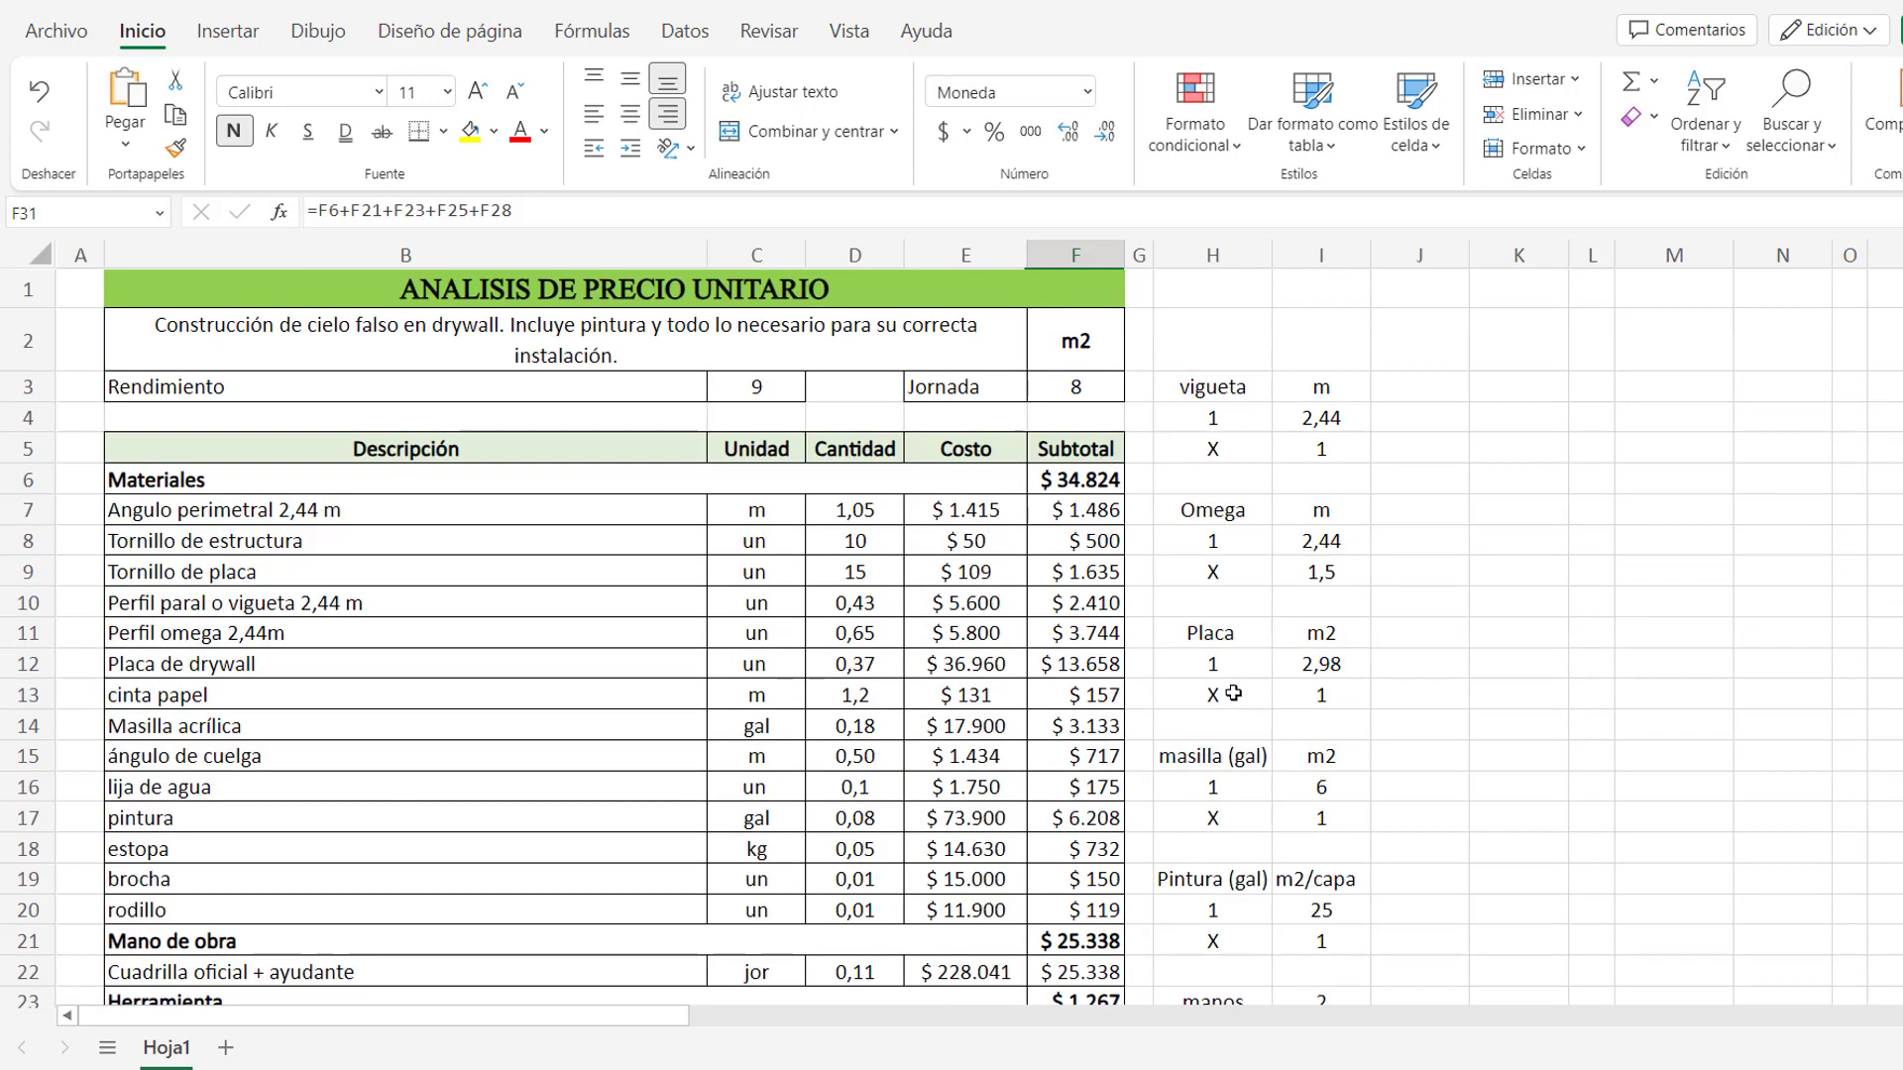
left_click(615, 342)
scroll(1348, 595, "down", 1)
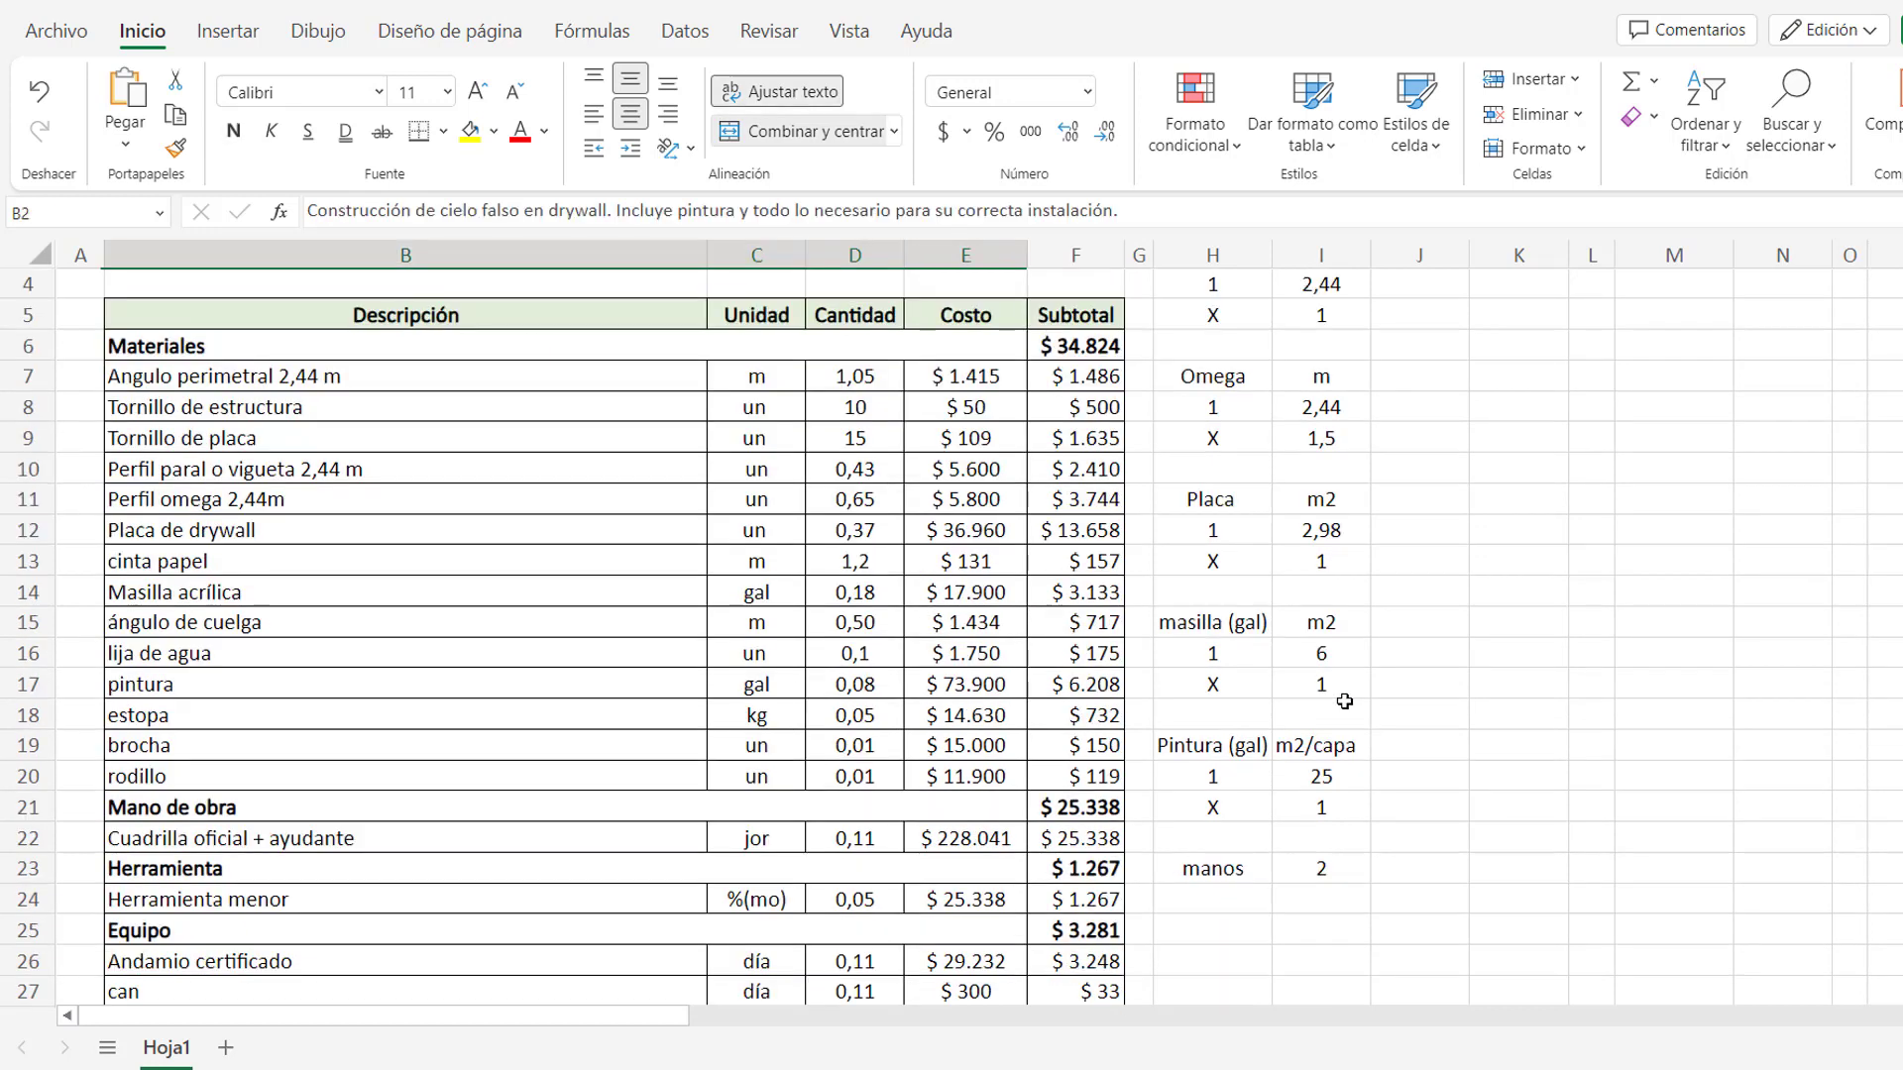
scroll(1344, 702, "down", 1)
scroll(1344, 702, "down", 2)
scroll(1345, 702, "up", 2)
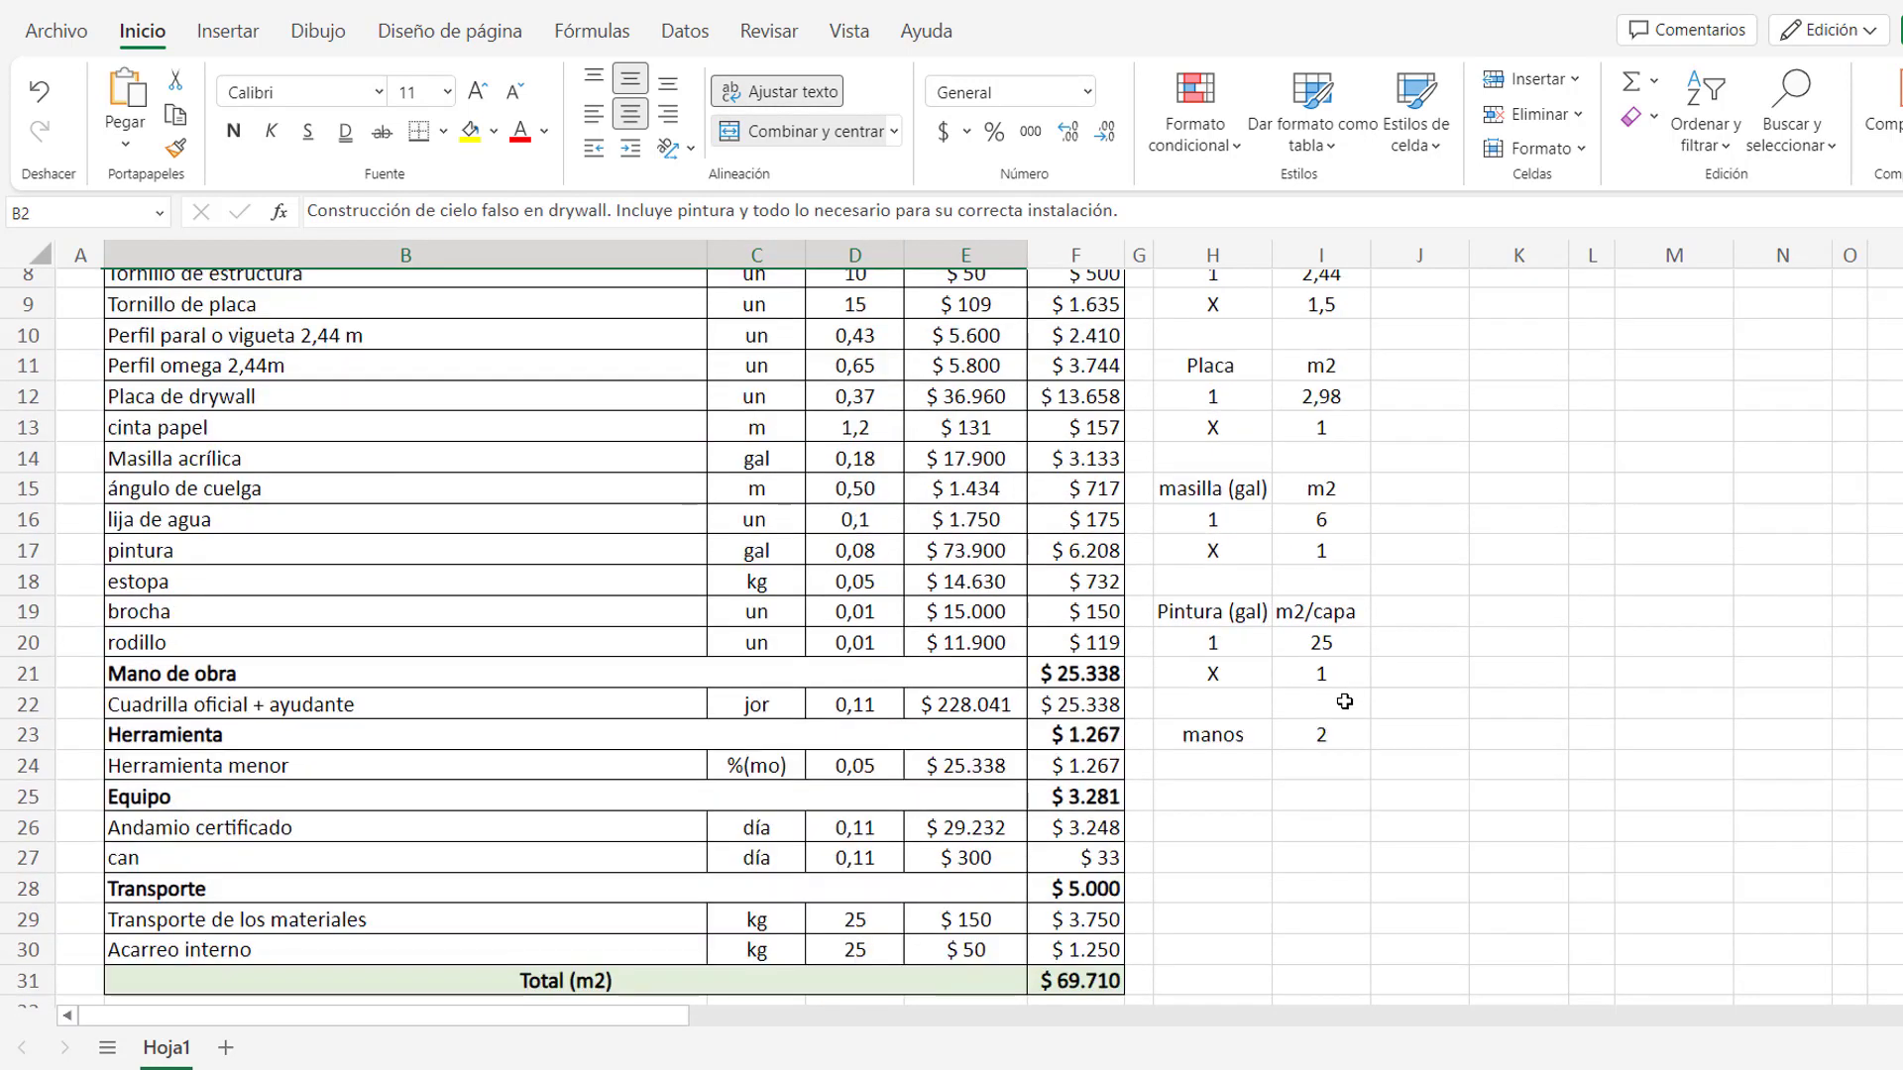
scroll(1345, 701, "down", 2)
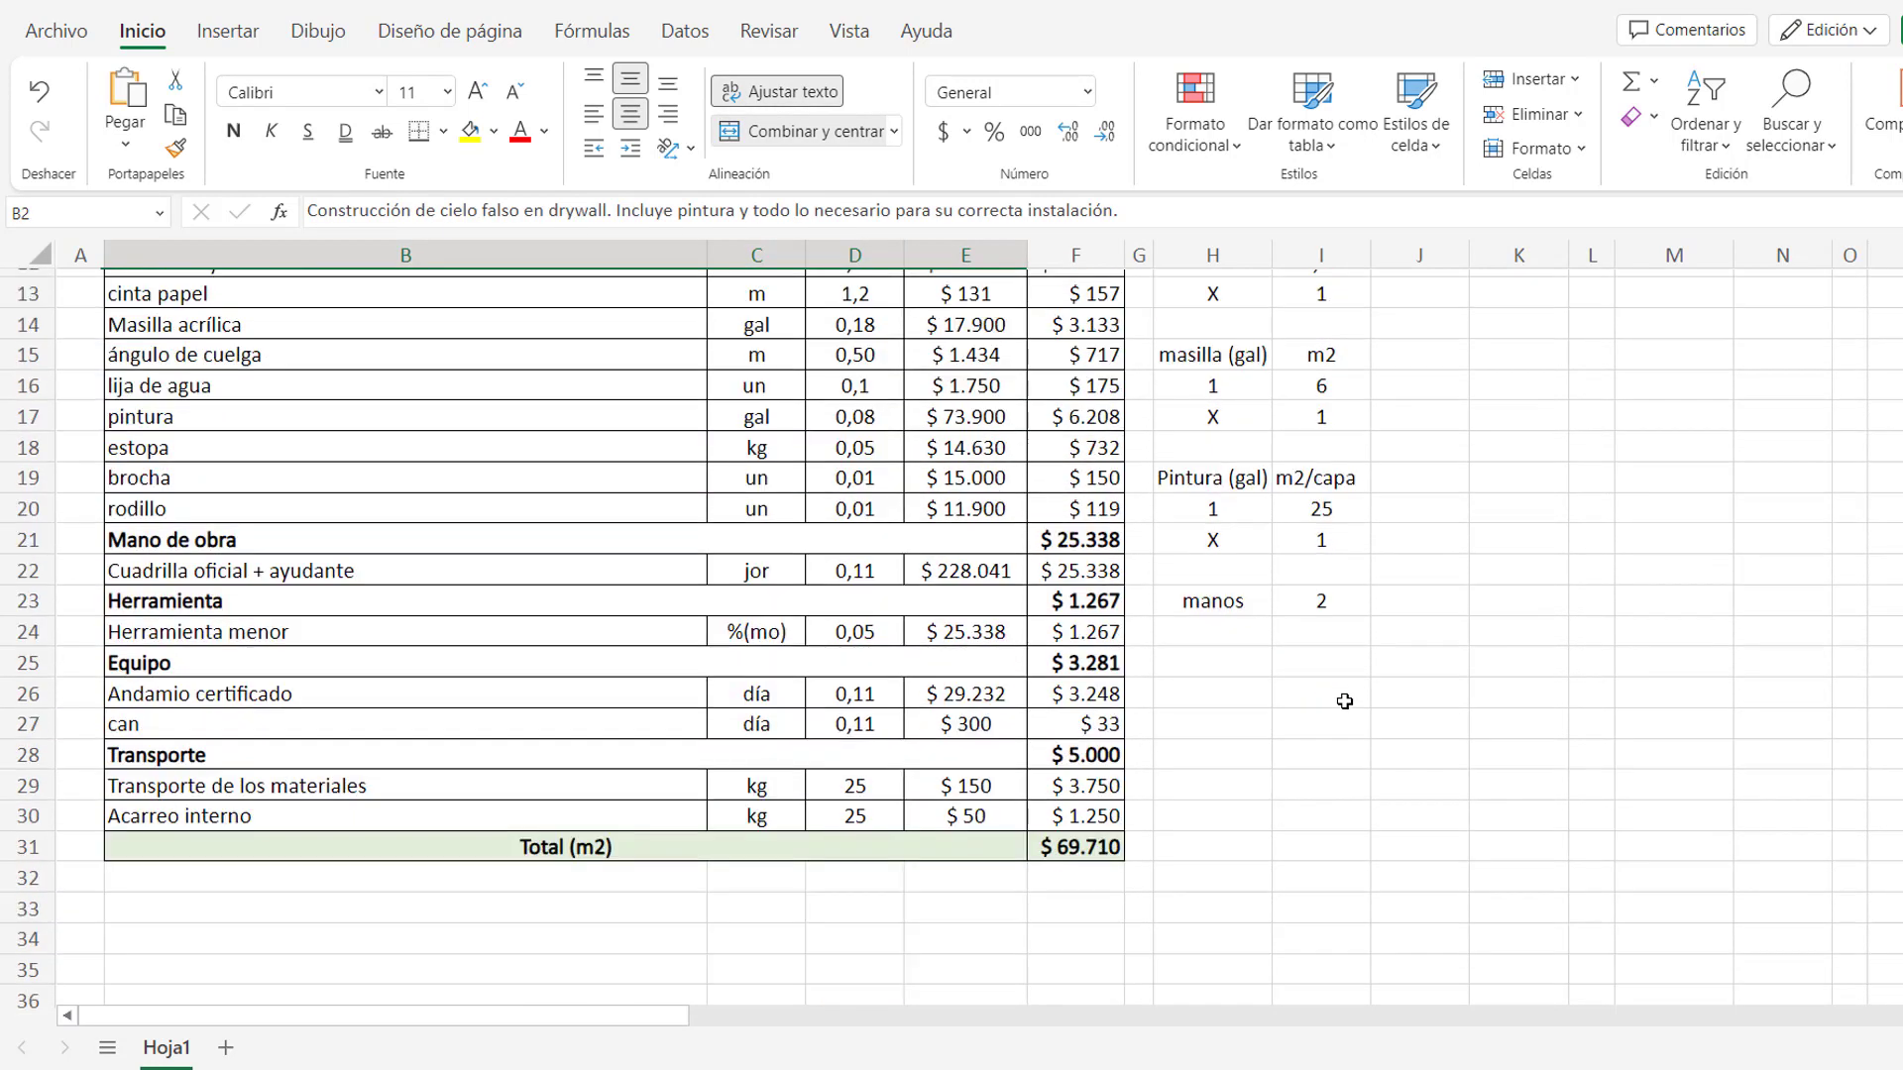